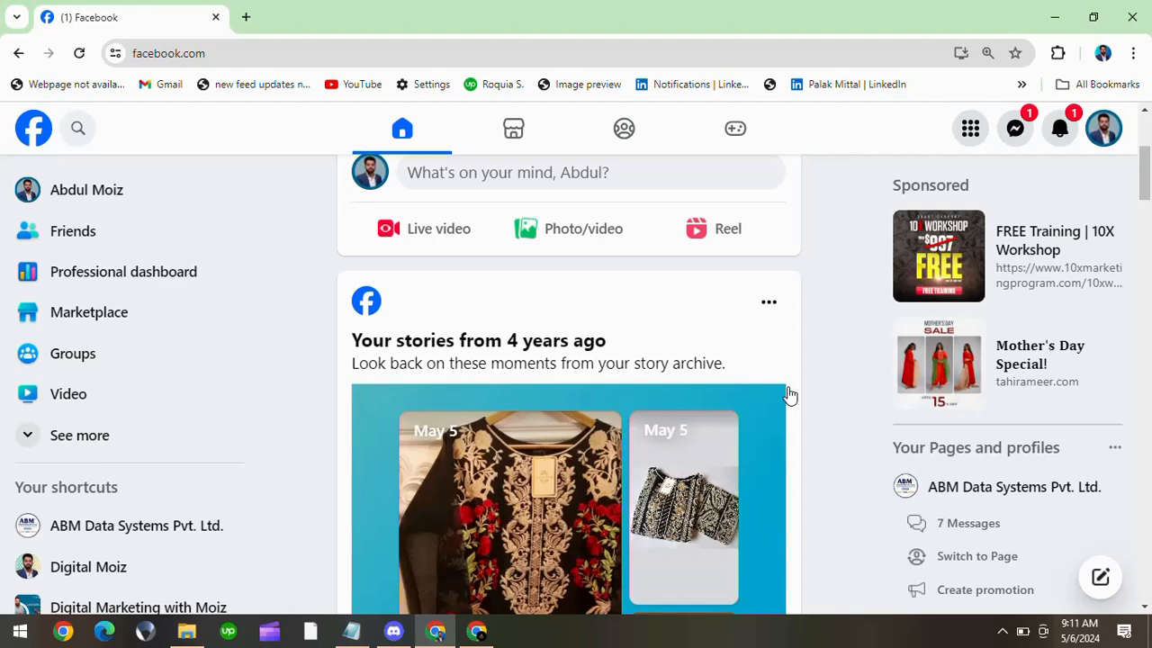
Step: Look through the Facebook news feed for a sponsored post with a call-to-action button
{"action": "scroll", "coordinate": [567, 401], "scroll_direction": "down", "scroll_amount": 15}
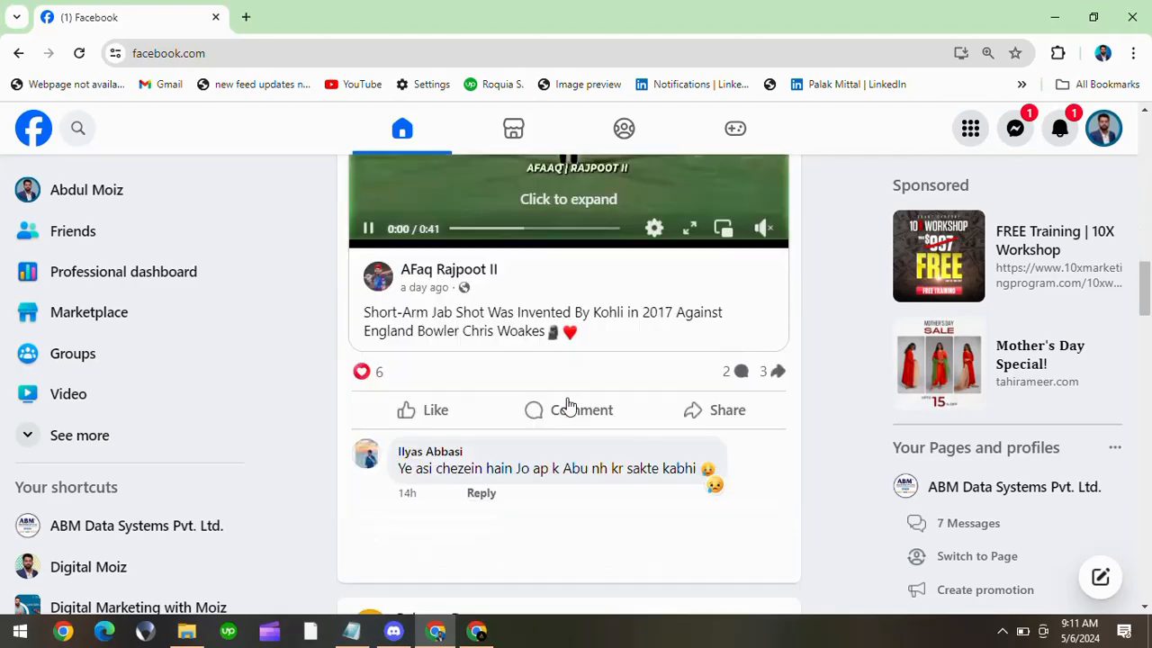
{"action": "scroll", "coordinate": [567, 405], "scroll_direction": "down", "scroll_amount": 15}
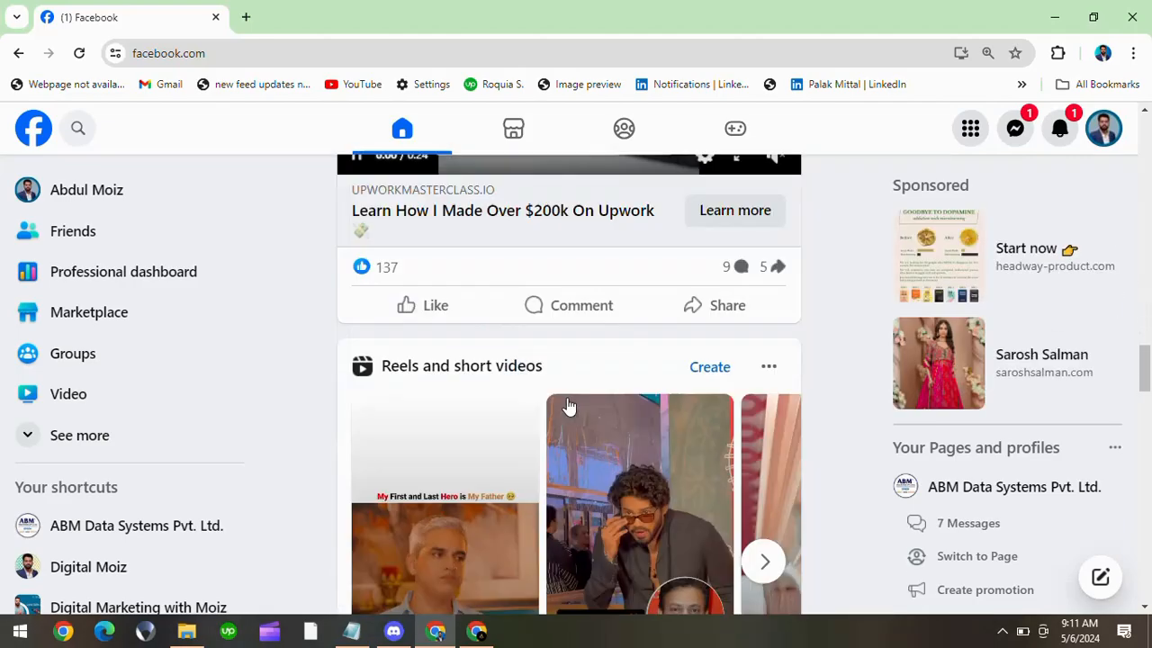
{"action": "scroll", "coordinate": [567, 407], "scroll_direction": "down", "scroll_amount": 15}
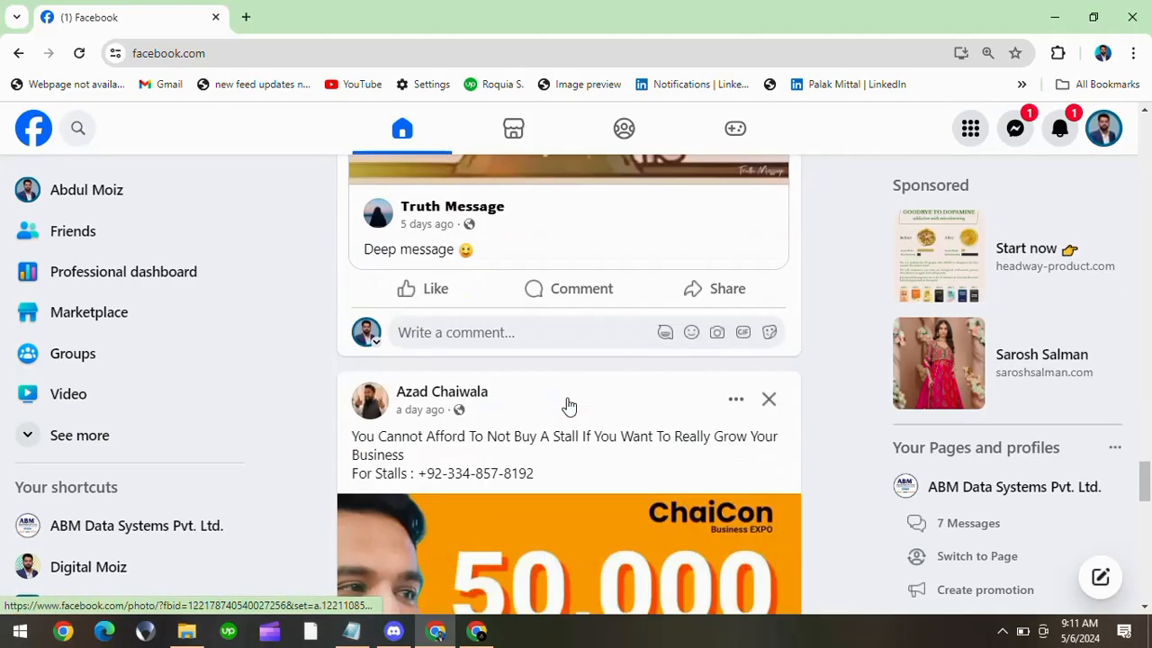
{"action": "scroll", "coordinate": [567, 407], "scroll_direction": "down", "scroll_amount": 15}
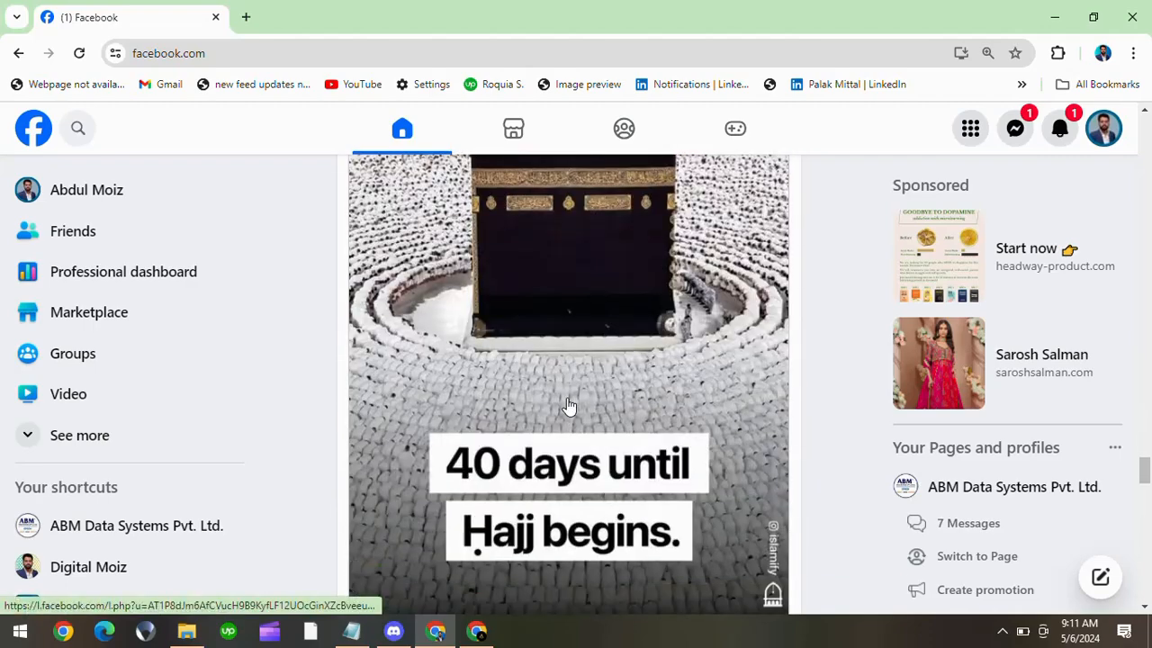
{"action": "scroll", "coordinate": [567, 405], "scroll_direction": "down", "scroll_amount": 15}
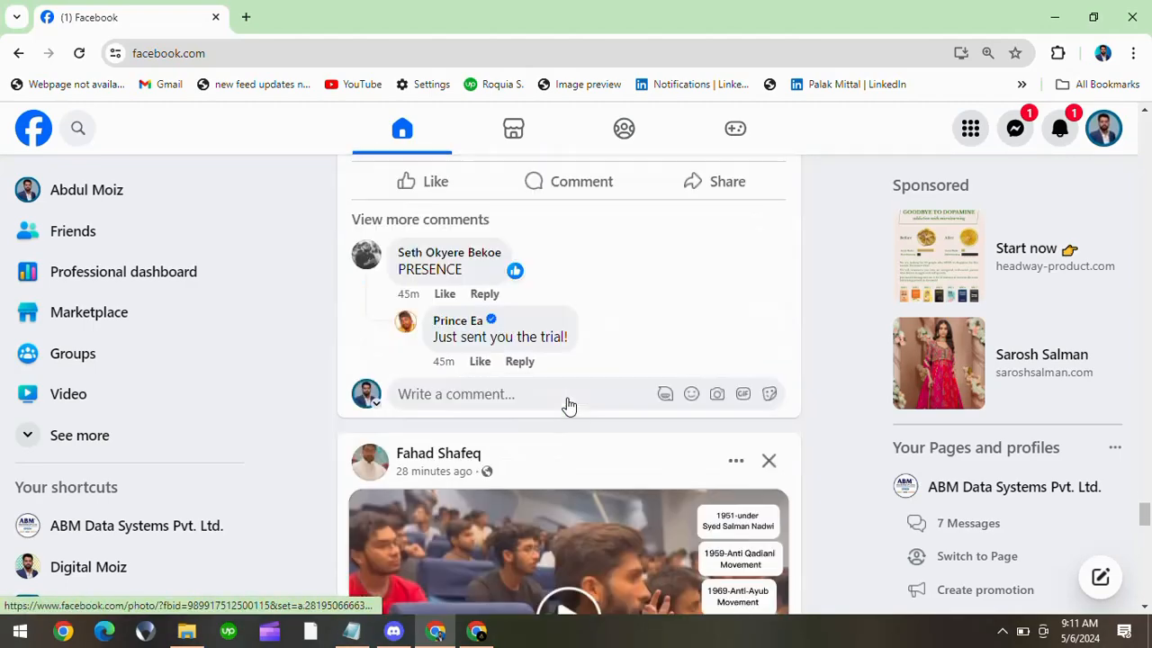
{"action": "scroll", "coordinate": [567, 407], "scroll_direction": "down", "scroll_amount": 5}
{"action": "scroll", "coordinate": [567, 407], "scroll_direction": "up", "scroll_amount": 7}
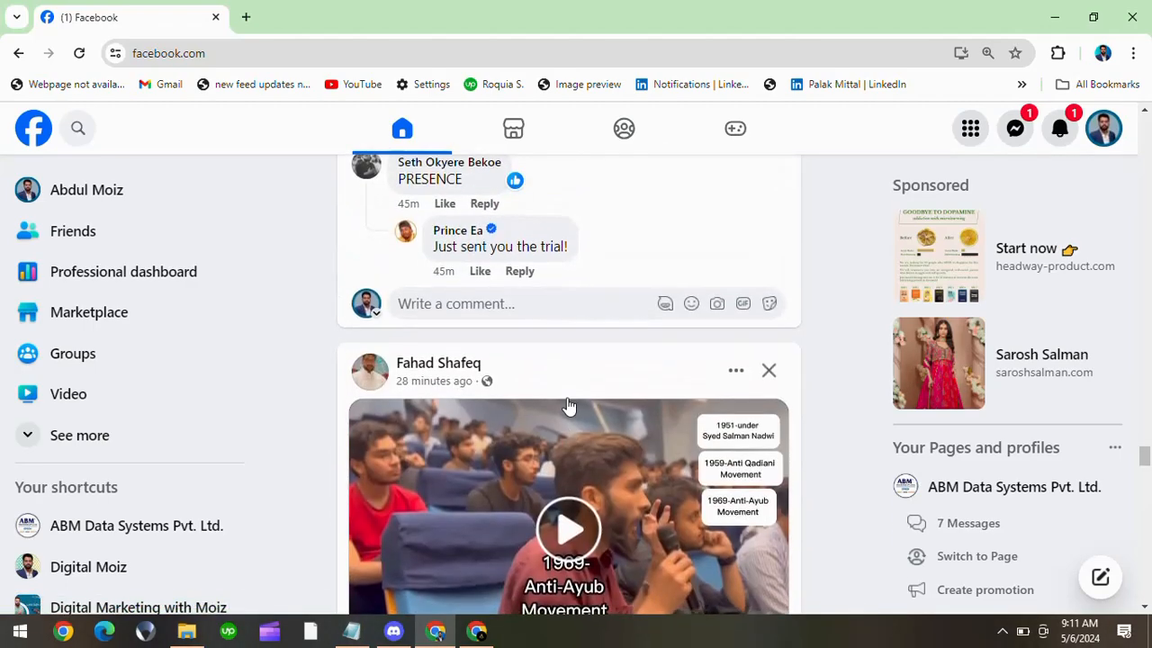
{"action": "scroll", "coordinate": [567, 406], "scroll_direction": "down", "scroll_amount": 10}
{"action": "scroll", "coordinate": [568, 406], "scroll_direction": "up", "scroll_amount": 2}
{"action": "scroll", "coordinate": [568, 405], "scroll_direction": "down", "scroll_amount": 2}
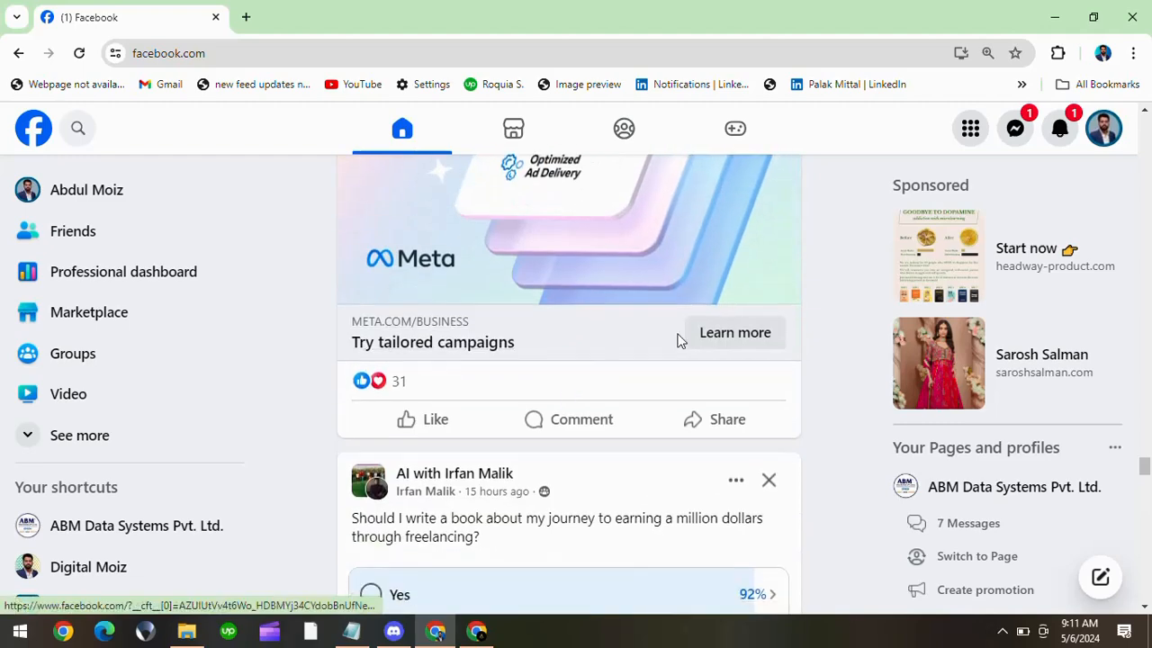
{"action": "left_click", "coordinate": [736, 335]}
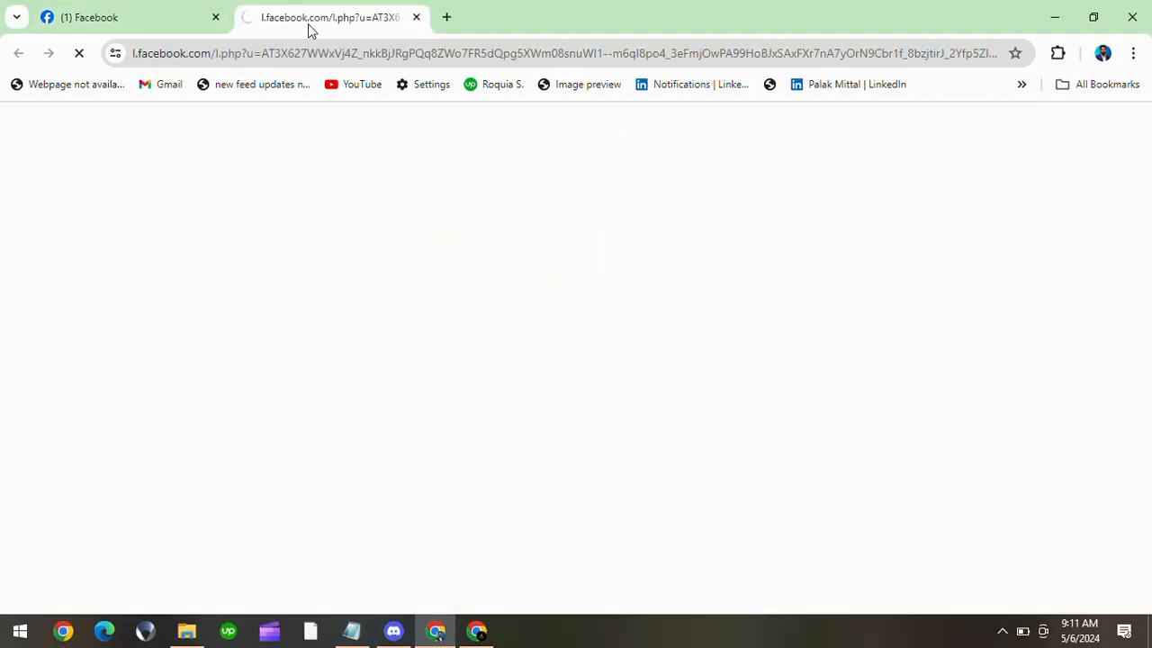
{"action": "left_click", "coordinate": [115, 20]}
{"action": "left_click", "coordinate": [416, 17]}
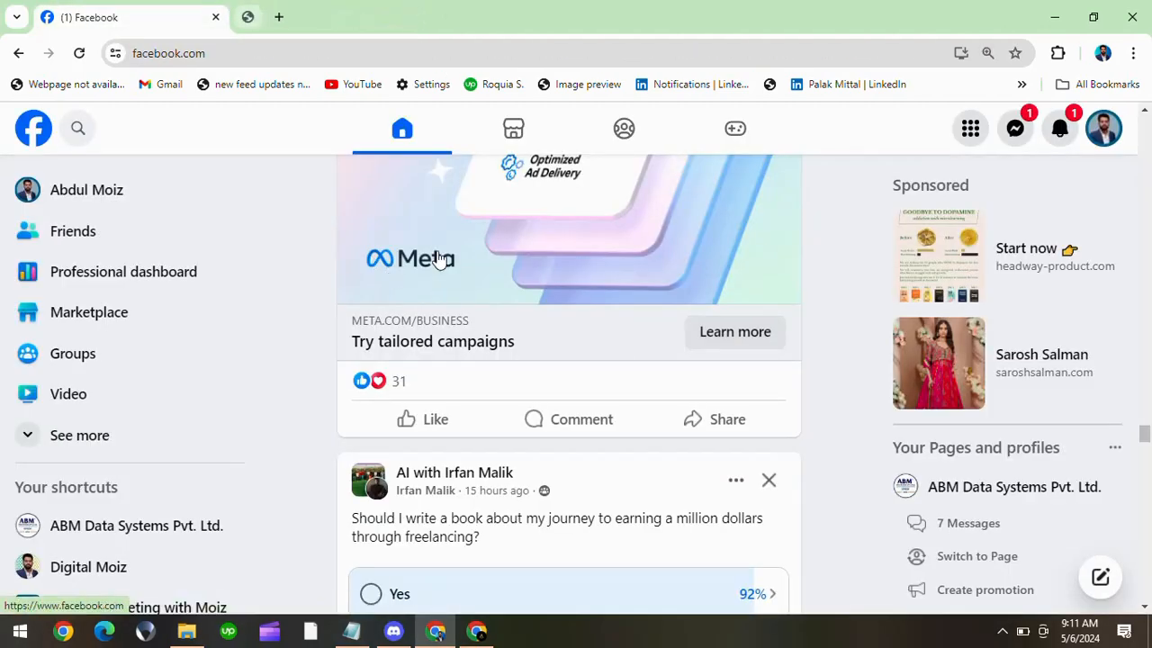
Step: Browse further down the feed for a sponsored post that collects sign-ups through a form on Facebook
{"action": "scroll", "coordinate": [443, 273], "scroll_direction": "down", "scroll_amount": 5}
{"action": "scroll", "coordinate": [442, 272], "scroll_direction": "down", "scroll_amount": 15}
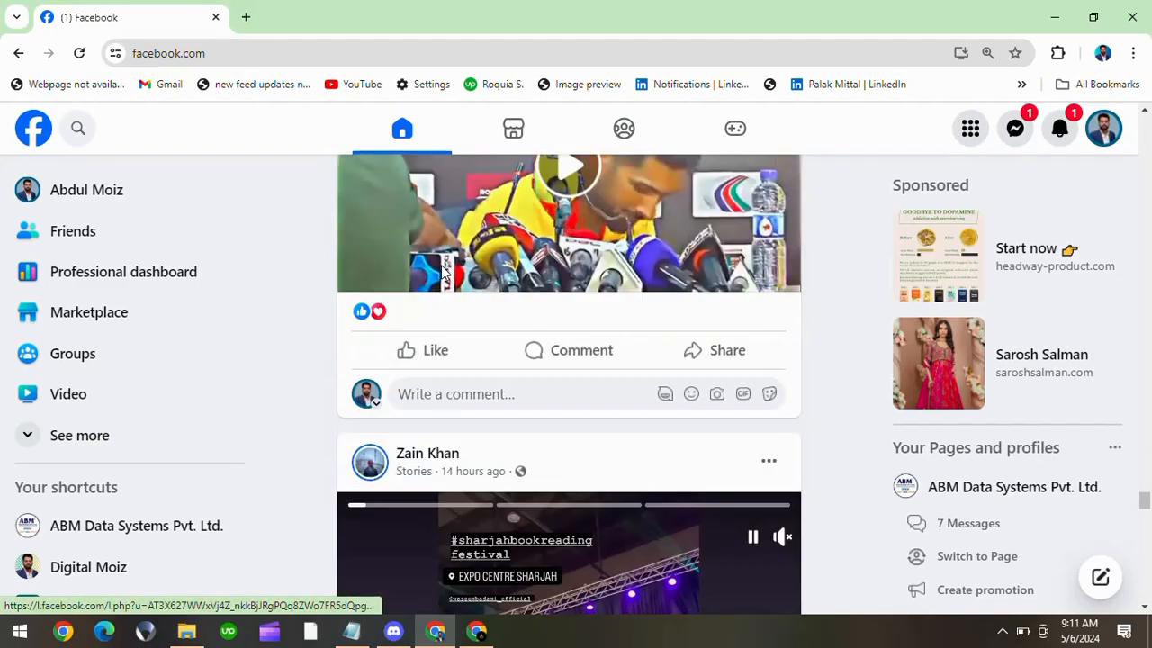
{"action": "scroll", "coordinate": [442, 273], "scroll_direction": "down", "scroll_amount": 9}
{"action": "scroll", "coordinate": [442, 273], "scroll_direction": "up", "scroll_amount": 3}
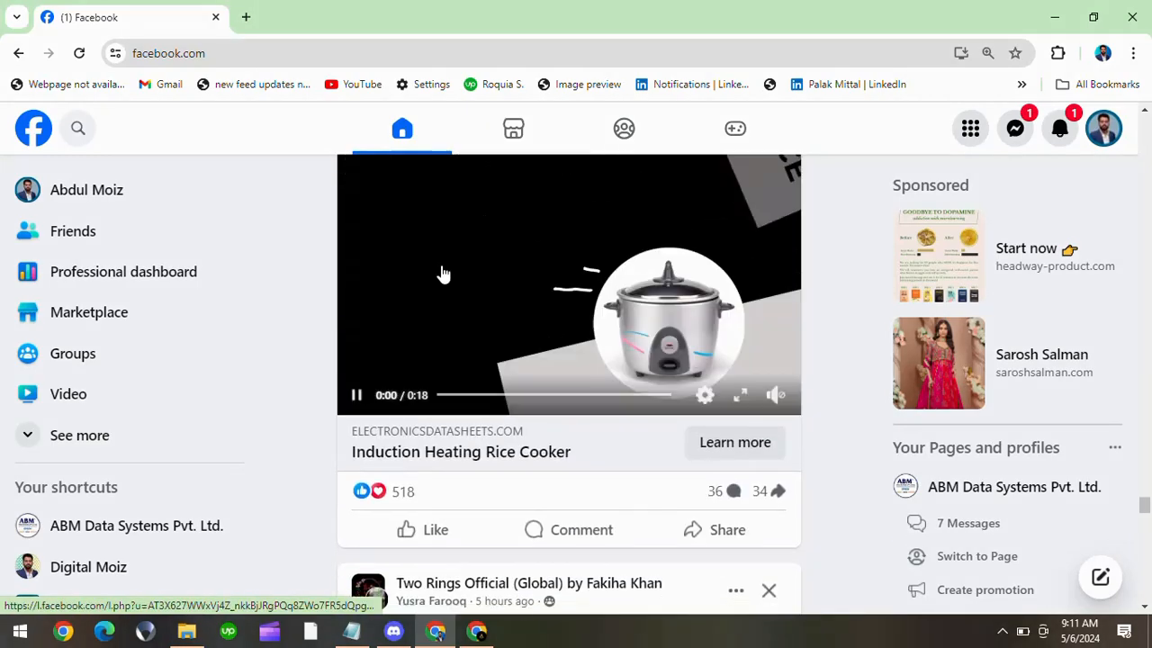
{"action": "scroll", "coordinate": [442, 273], "scroll_direction": "down", "scroll_amount": 7}
{"action": "scroll", "coordinate": [441, 272], "scroll_direction": "down", "scroll_amount": 18}
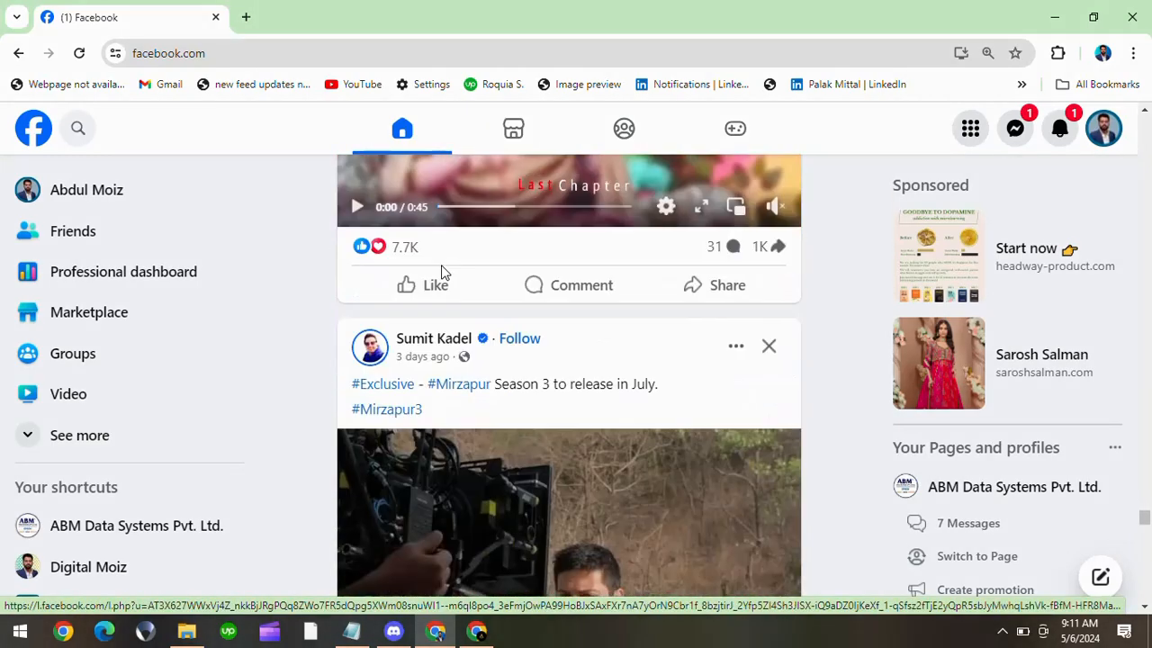
{"action": "scroll", "coordinate": [443, 273], "scroll_direction": "down", "scroll_amount": 8}
{"action": "scroll", "coordinate": [442, 273], "scroll_direction": "up", "scroll_amount": 4}
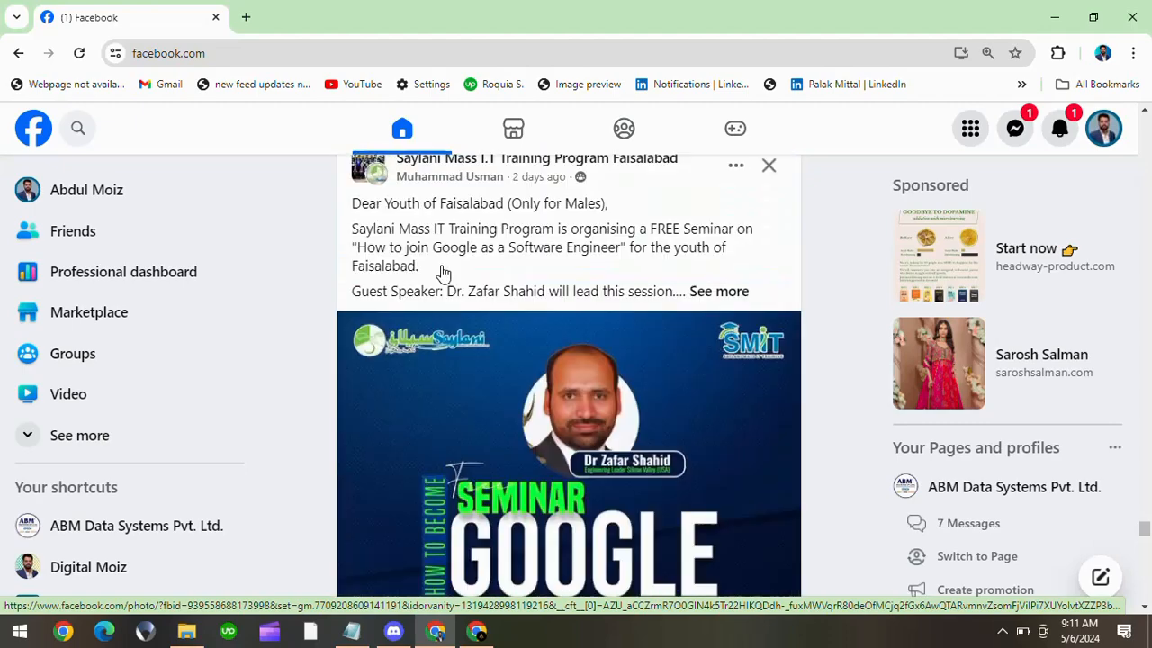
{"action": "scroll", "coordinate": [443, 273], "scroll_direction": "down", "scroll_amount": 12}
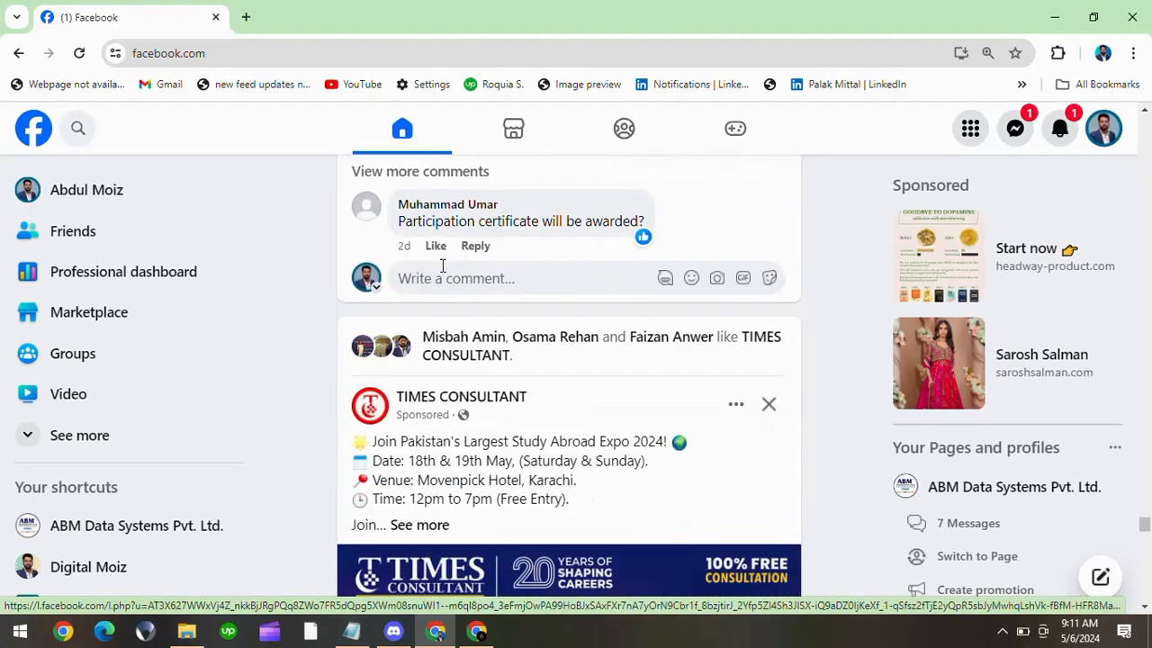
{"action": "scroll", "coordinate": [442, 268], "scroll_direction": "up", "scroll_amount": 1}
{"action": "scroll", "coordinate": [441, 270], "scroll_direction": "down", "scroll_amount": 3}
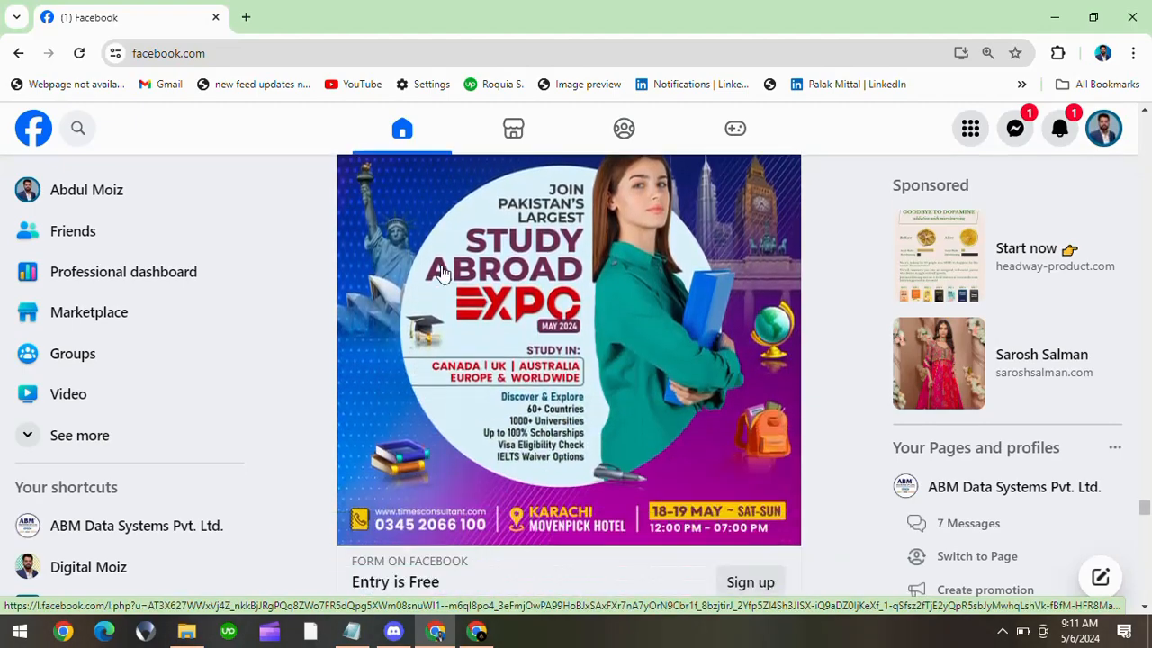
Step: Open the sign-up form of the TIMES CONSULTANT Study Abroad Expo ad
{"action": "scroll", "coordinate": [630, 355], "scroll_direction": "up", "scroll_amount": 1}
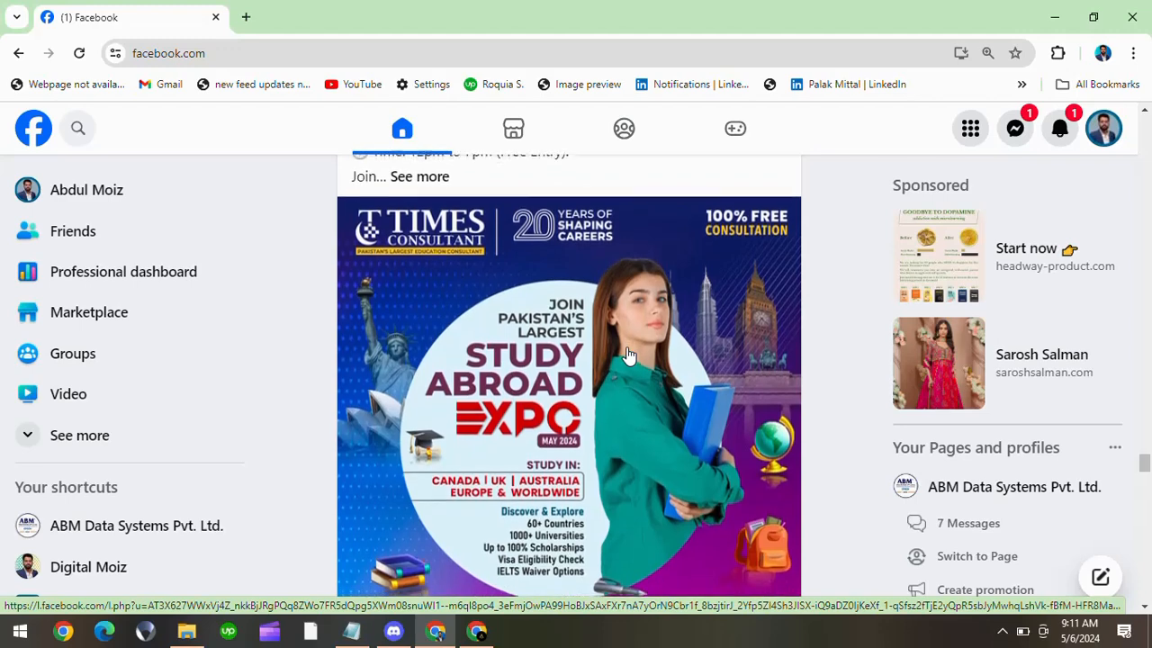
{"action": "scroll", "coordinate": [629, 356], "scroll_direction": "down", "scroll_amount": 1}
{"action": "scroll", "coordinate": [629, 357], "scroll_direction": "up", "scroll_amount": 1}
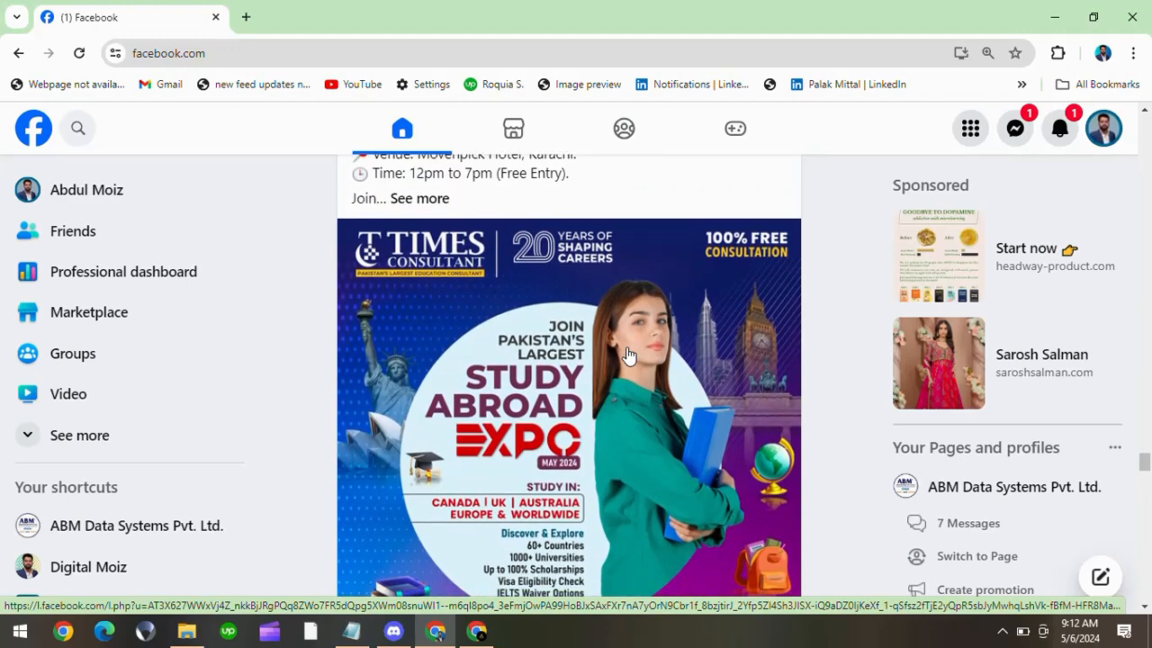
{"action": "scroll", "coordinate": [629, 356], "scroll_direction": "down", "scroll_amount": 2}
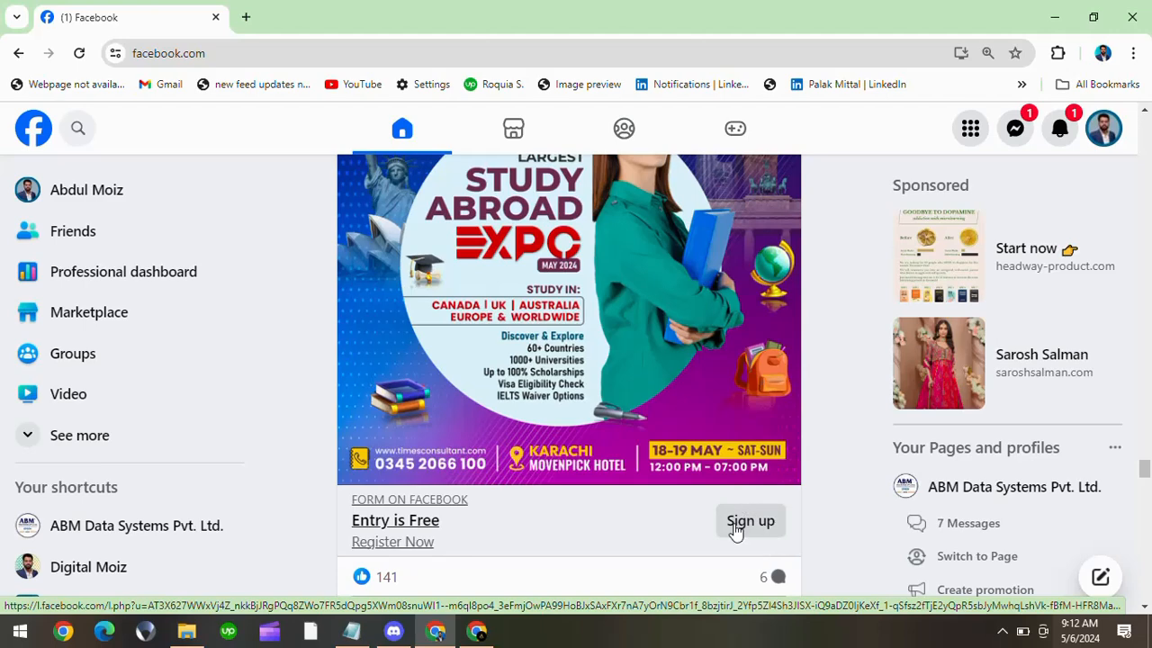
{"action": "left_click", "coordinate": [749, 521]}
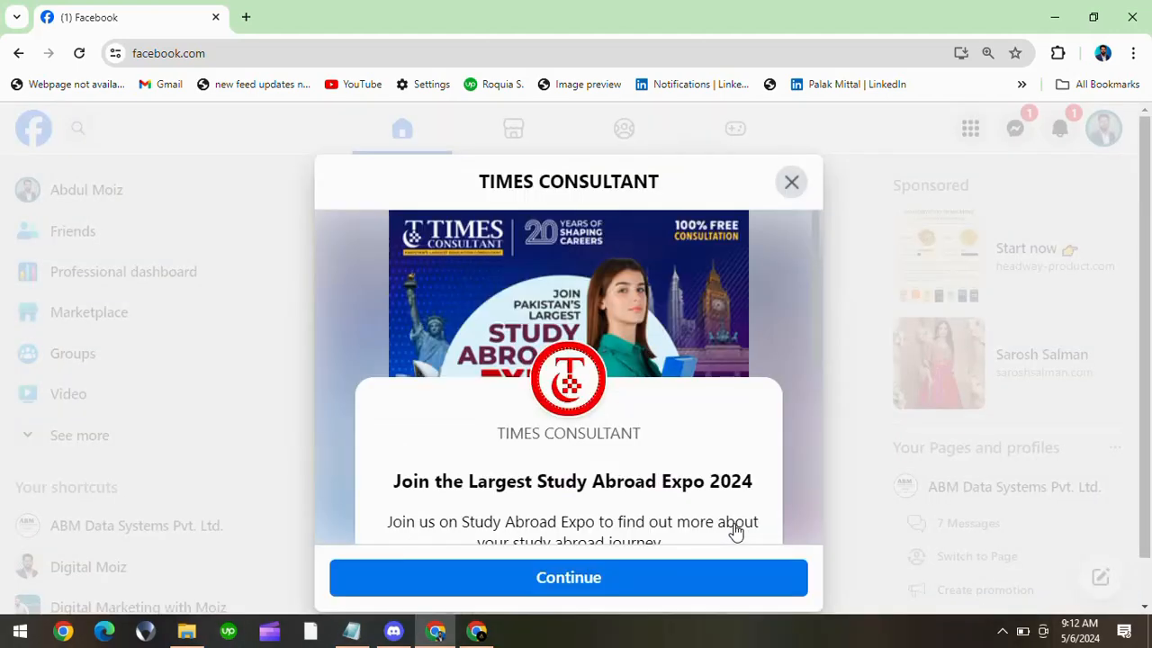
Step: Examine the form's introduction, including its banner image, highlighted expo headline and description
{"action": "scroll", "coordinate": [589, 300], "scroll_direction": "down", "scroll_amount": 2}
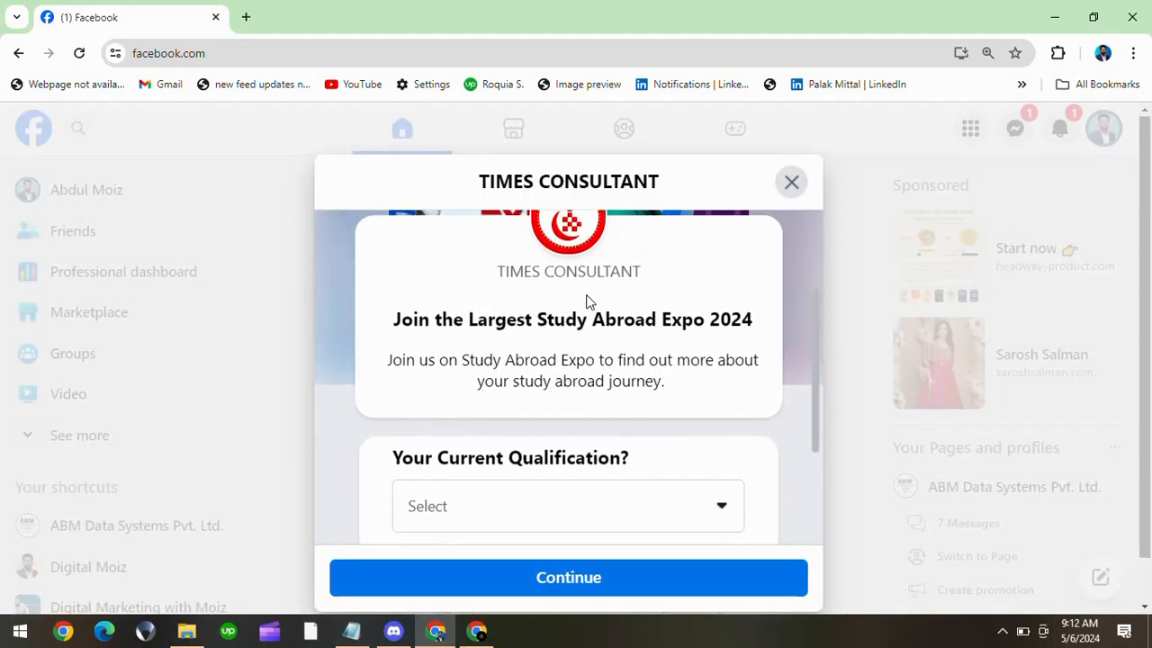
{"action": "scroll", "coordinate": [587, 301], "scroll_direction": "up", "scroll_amount": 2}
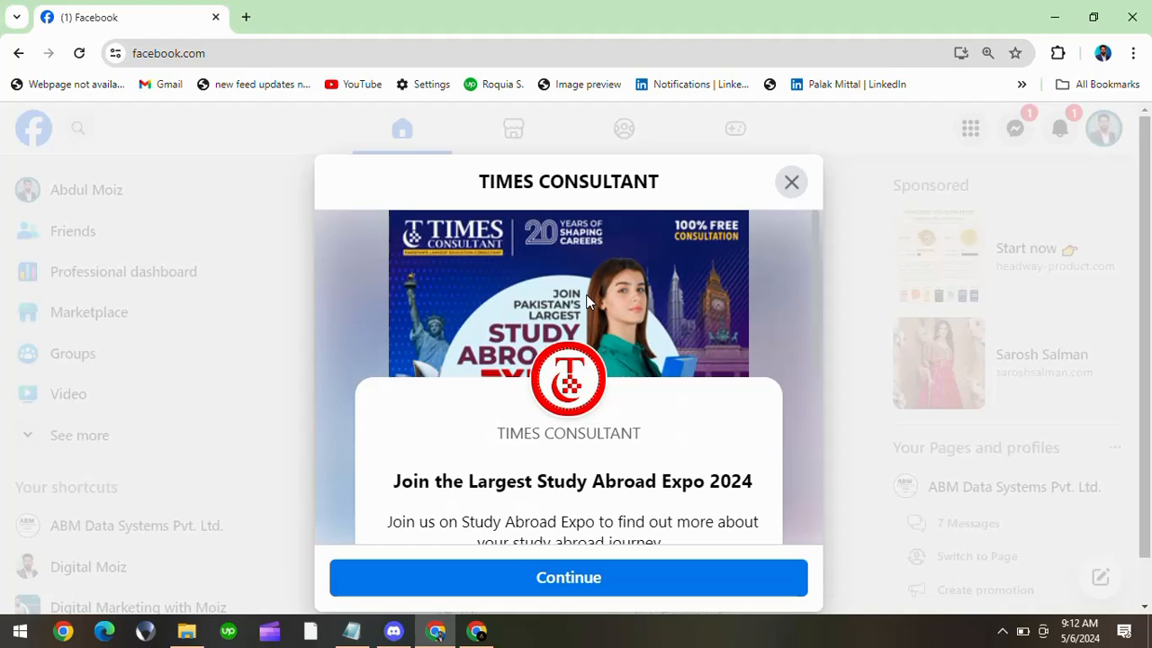
{"action": "scroll", "coordinate": [586, 294], "scroll_direction": "down", "scroll_amount": 2}
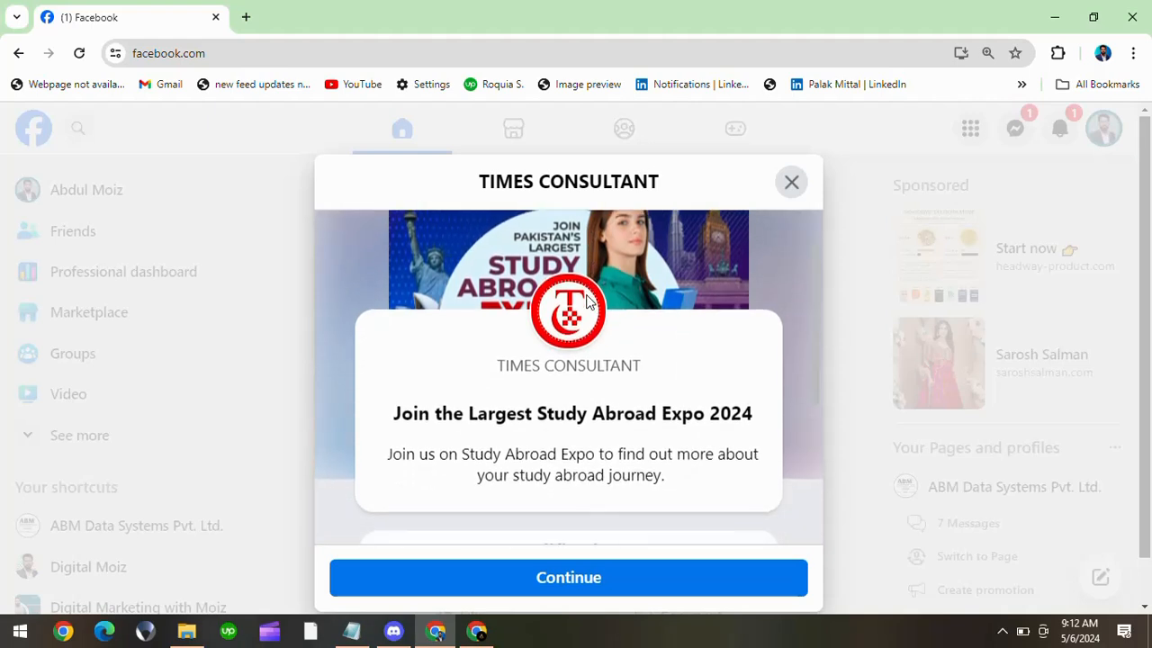
{"action": "scroll", "coordinate": [586, 300], "scroll_direction": "down", "scroll_amount": 2}
{"action": "scroll", "coordinate": [586, 300], "scroll_direction": "up", "scroll_amount": 3}
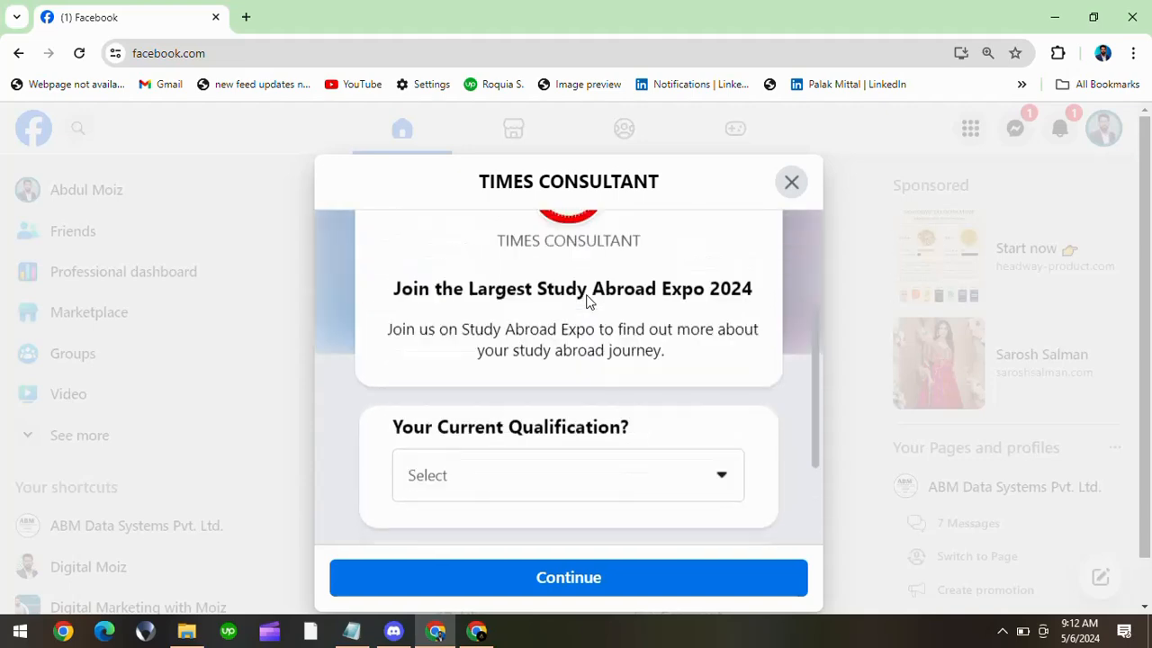
{"action": "scroll", "coordinate": [586, 300], "scroll_direction": "down", "scroll_amount": 1}
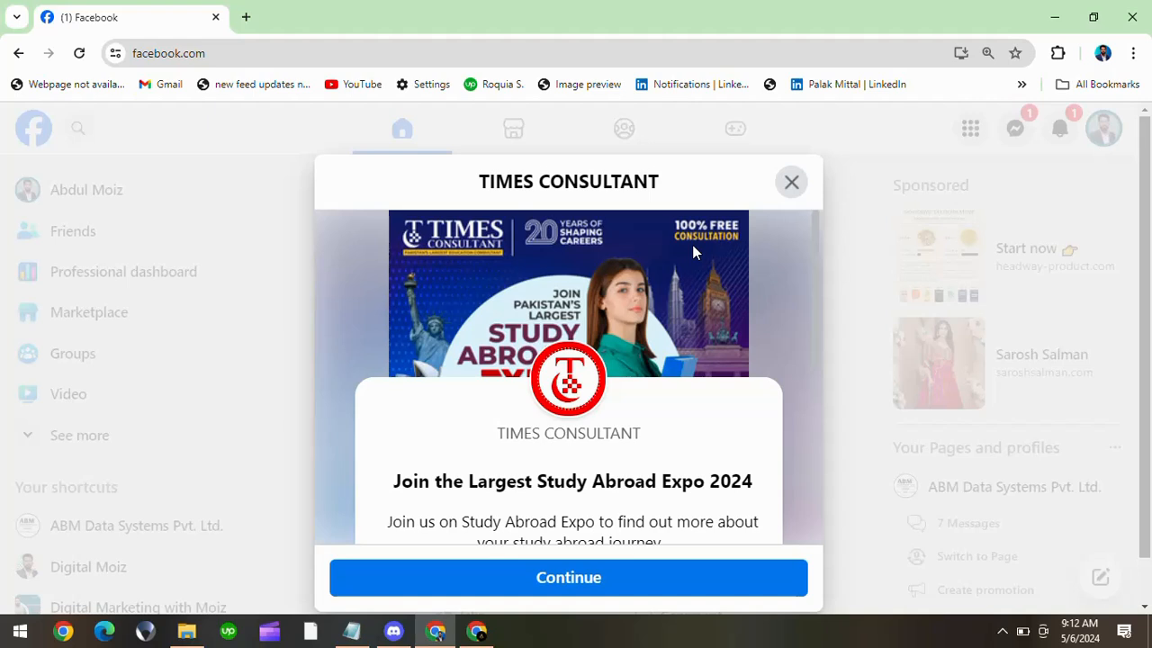
{"action": "scroll", "coordinate": [693, 245], "scroll_direction": "down", "scroll_amount": 1}
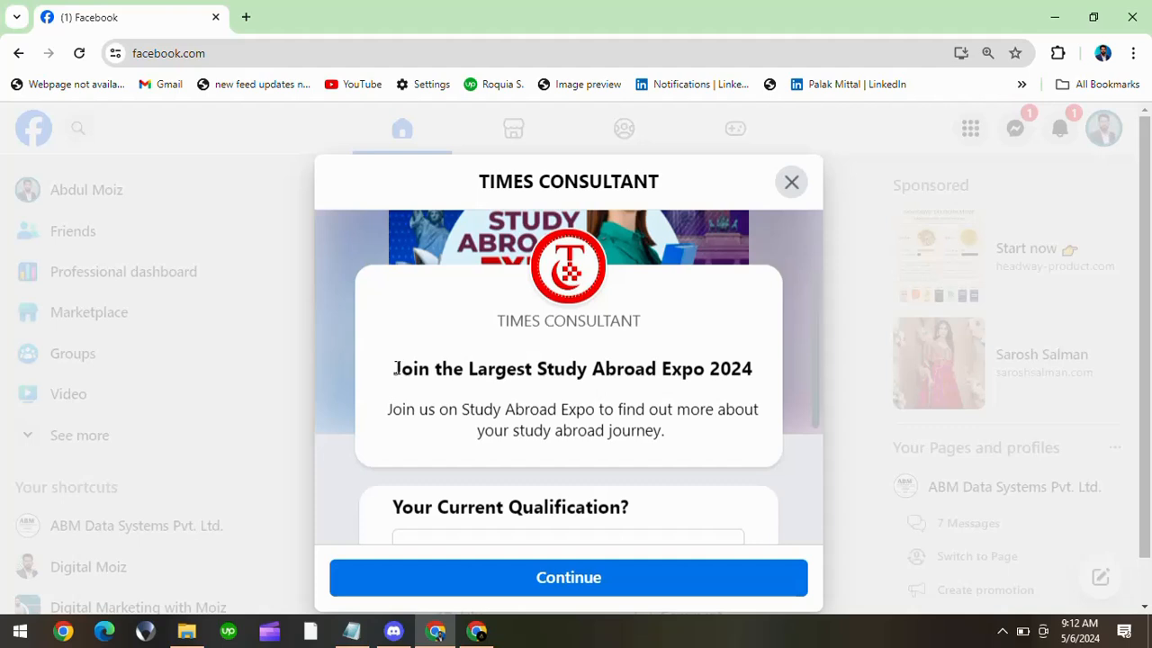
{"action": "left_click_drag", "start_coordinate": [396, 368], "coordinate": [702, 396]}
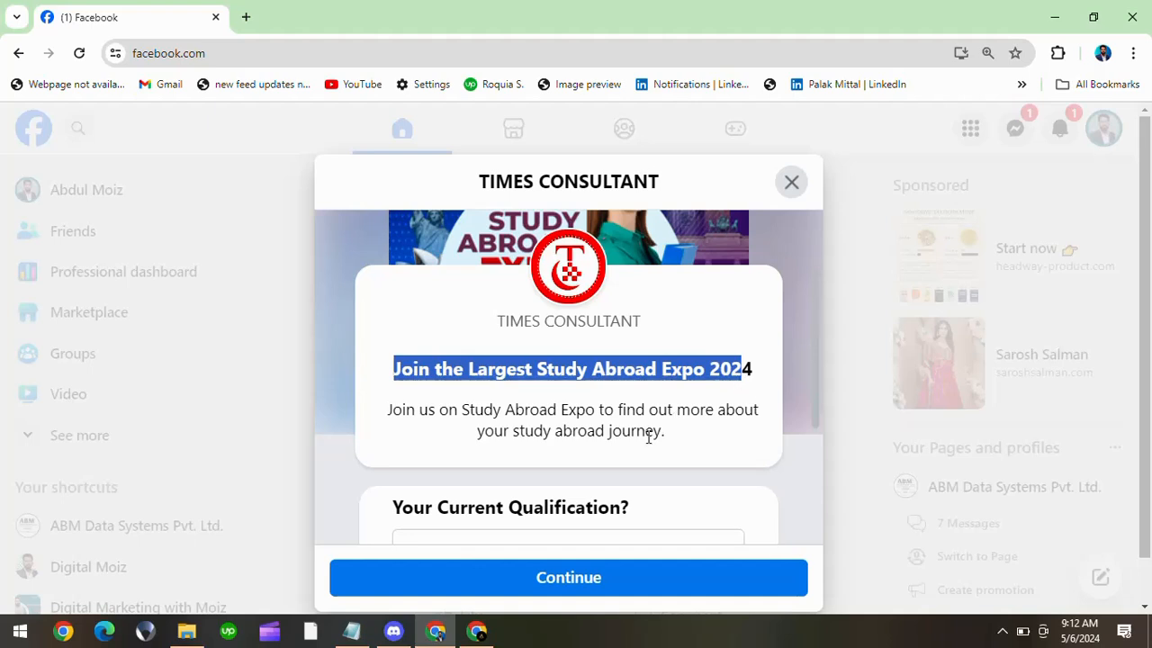
{"action": "scroll", "coordinate": [648, 436], "scroll_direction": "down", "scroll_amount": 1}
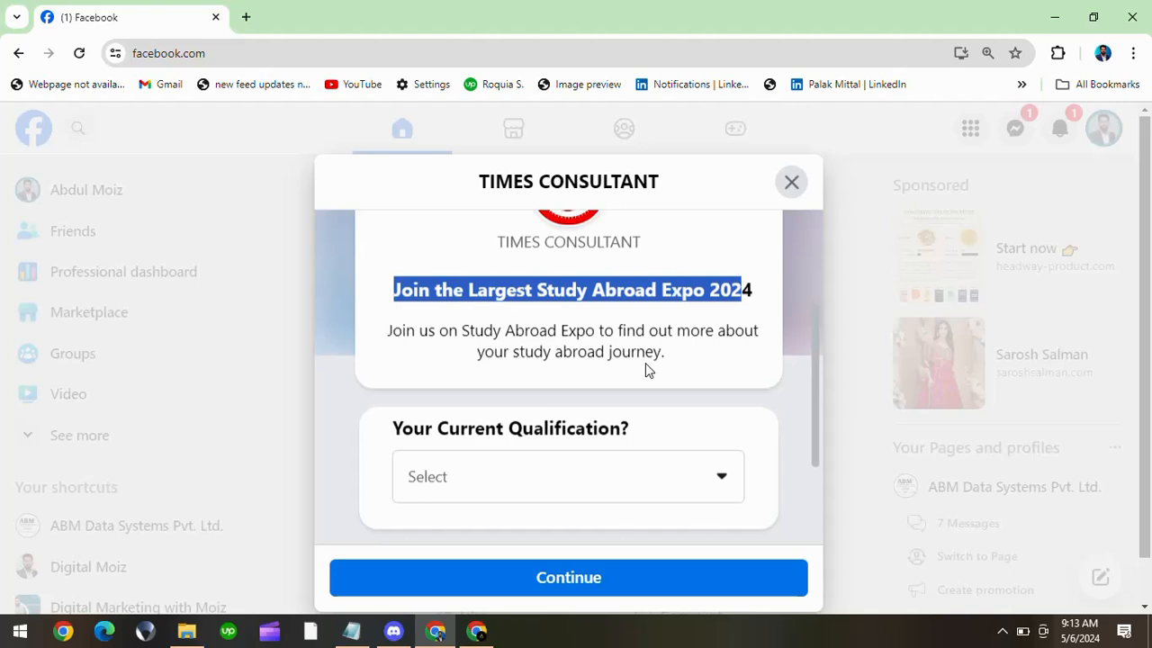
Step: Choose Masters as the current qualification and enter Germany as the place to study
{"action": "scroll", "coordinate": [645, 363], "scroll_direction": "down", "scroll_amount": 2}
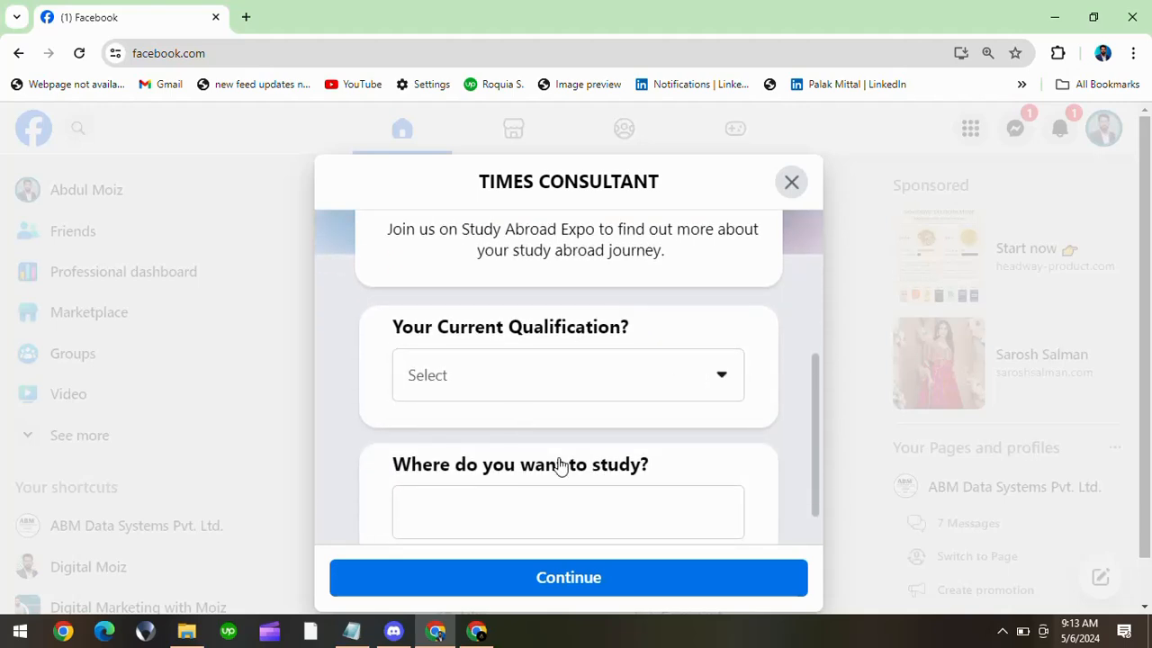
{"action": "left_click", "coordinate": [726, 384]}
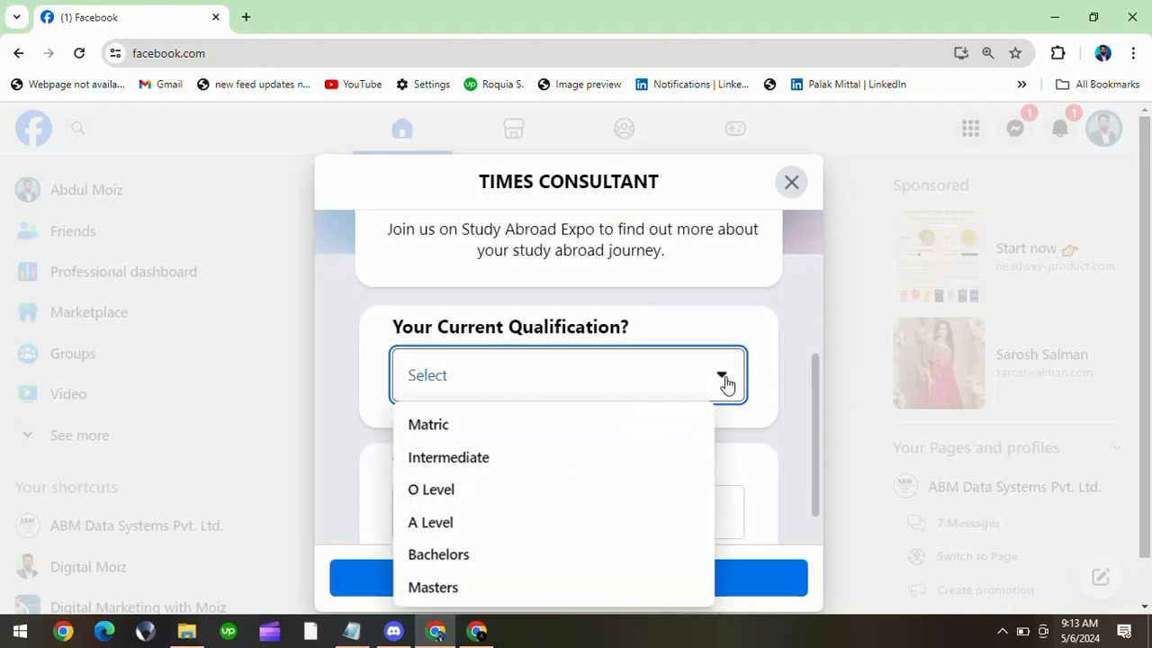
{"action": "scroll", "coordinate": [600, 483], "scroll_direction": "down", "scroll_amount": 1}
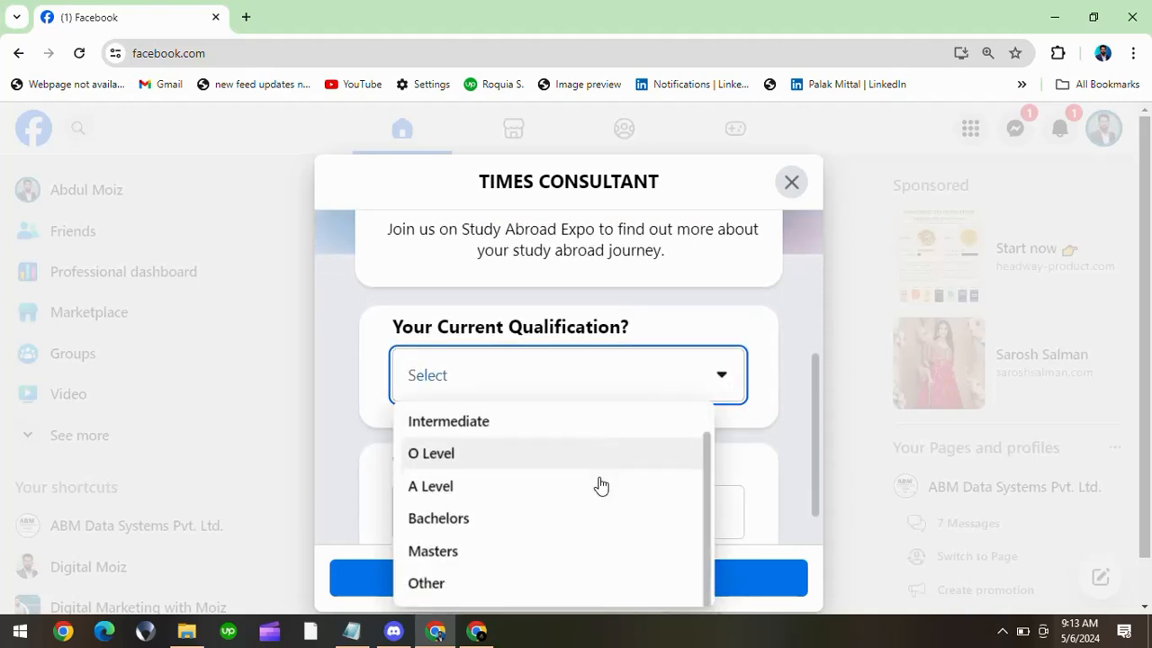
{"action": "left_click", "coordinate": [547, 554]}
{"action": "scroll", "coordinate": [653, 478], "scroll_direction": "down", "scroll_amount": 1}
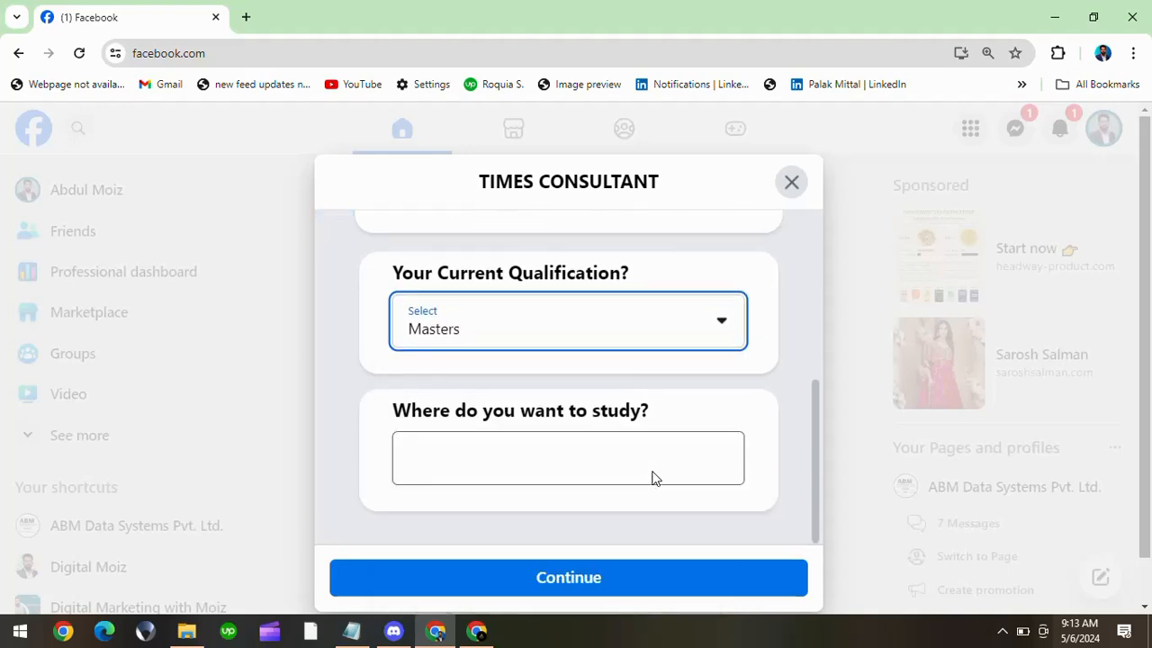
{"action": "left_click", "coordinate": [633, 465]}
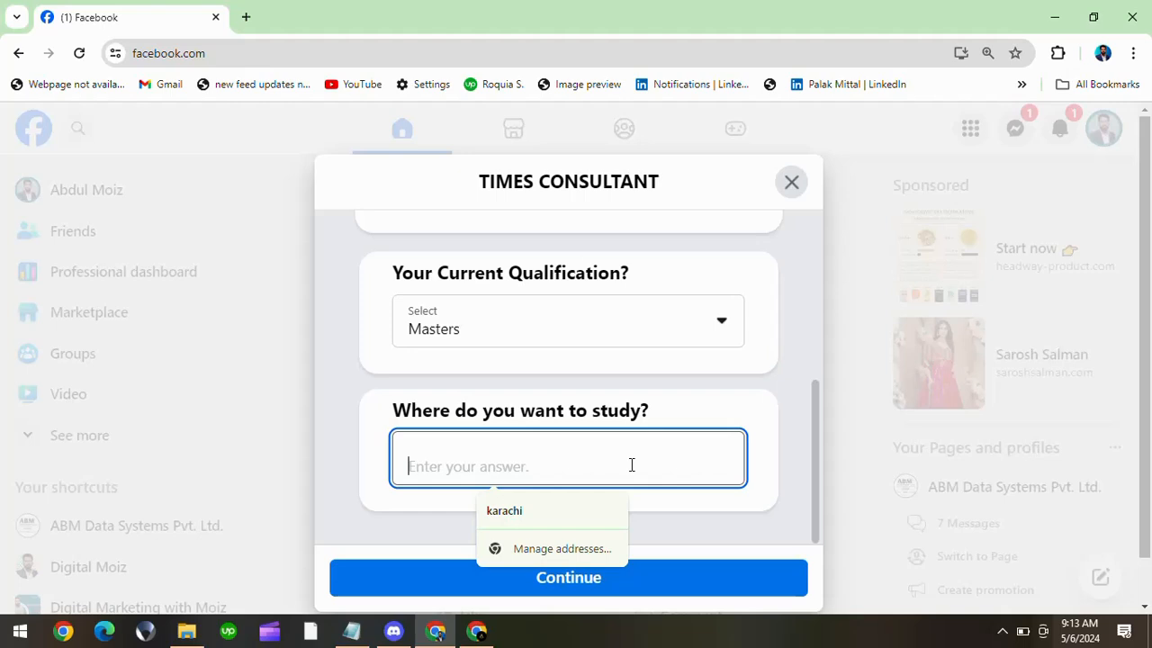
{"action": "type", "text": "Germany"}
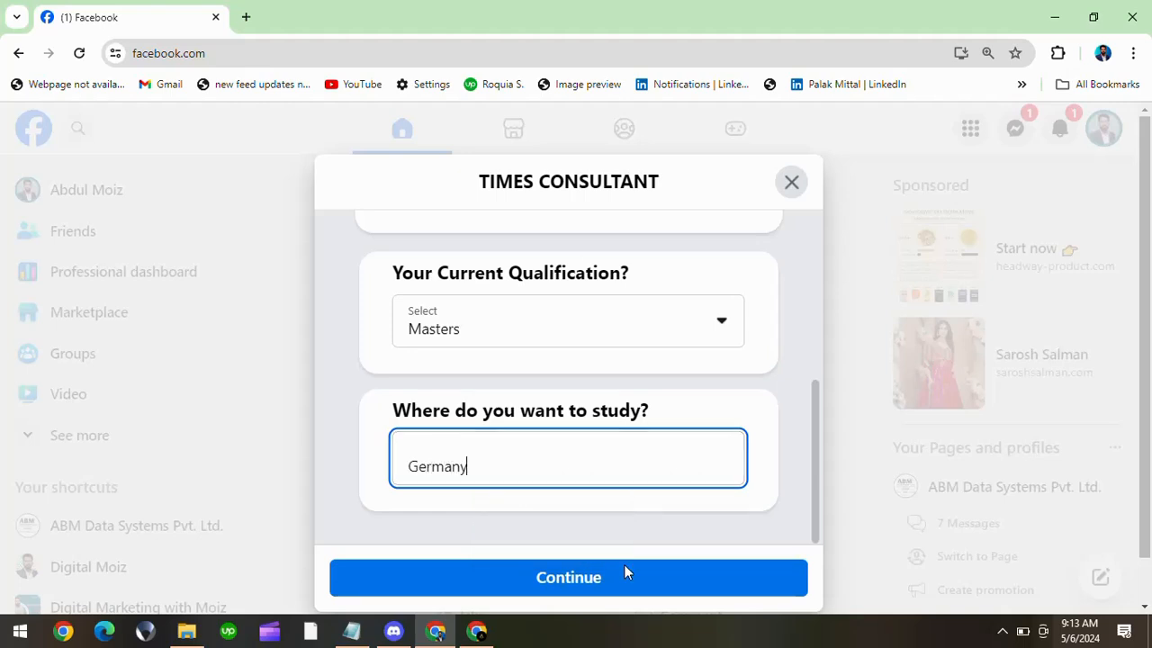
Step: Continue to the form's contact information section and review the email, full name, phone number and city fields
{"action": "left_click", "coordinate": [663, 583]}
{"action": "scroll", "coordinate": [677, 387], "scroll_direction": "down", "scroll_amount": 3}
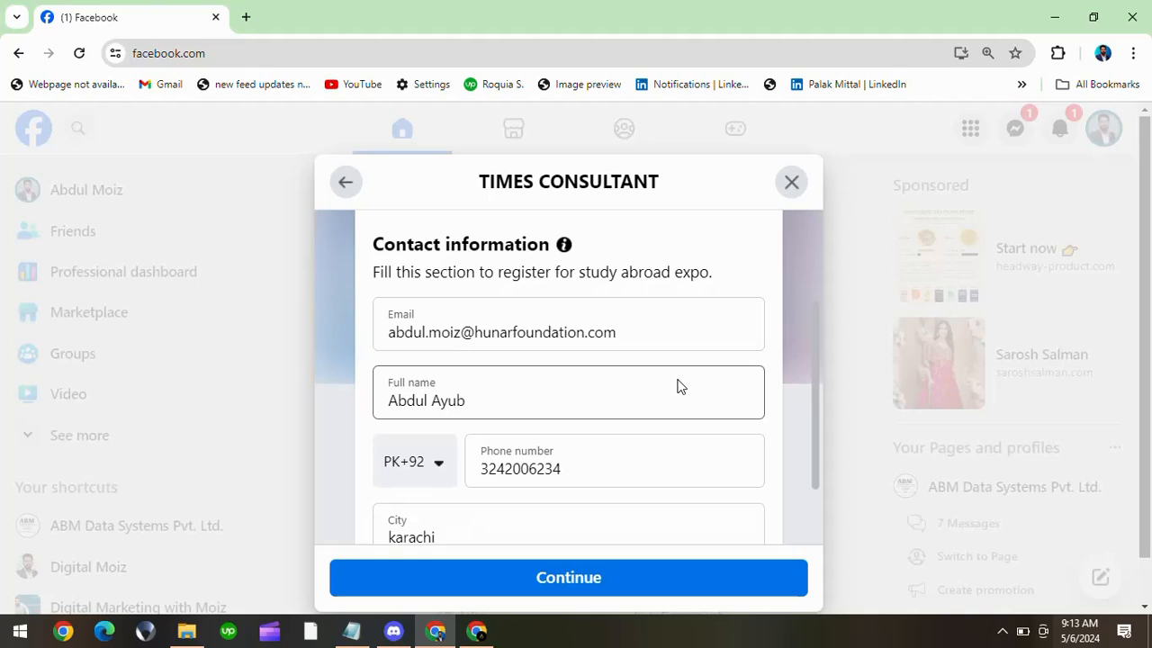
{"action": "scroll", "coordinate": [681, 386], "scroll_direction": "down", "scroll_amount": 1}
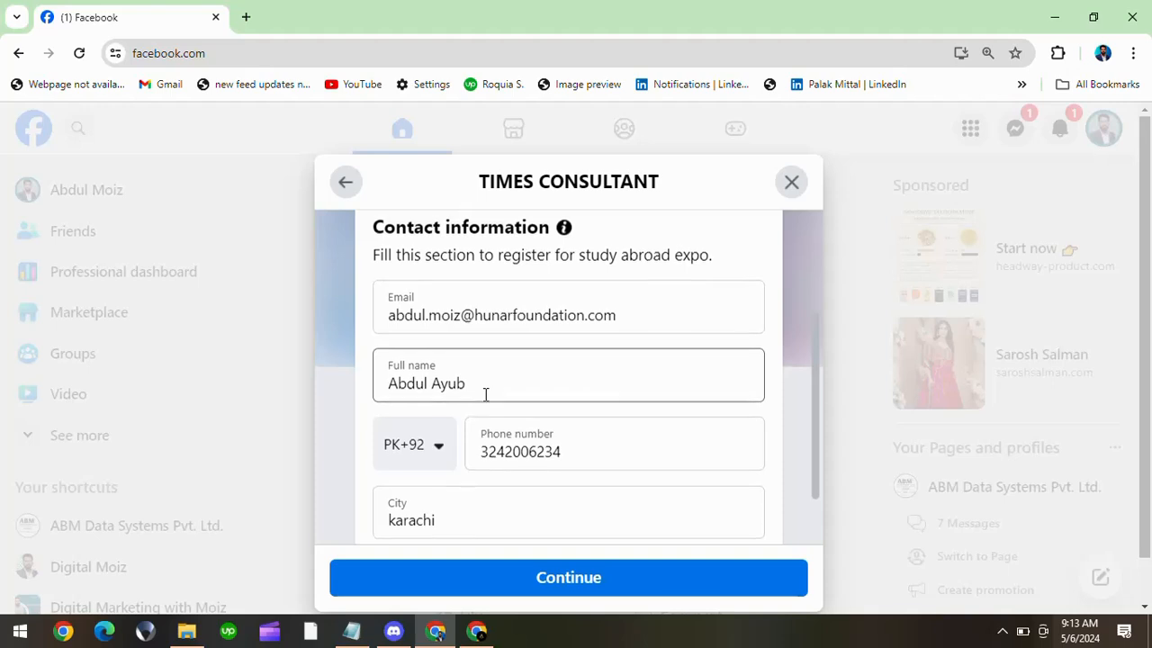
Step: Examine the whole contact information section, from its heading and description down to the city field
{"action": "scroll", "coordinate": [486, 394], "scroll_direction": "down", "scroll_amount": 1}
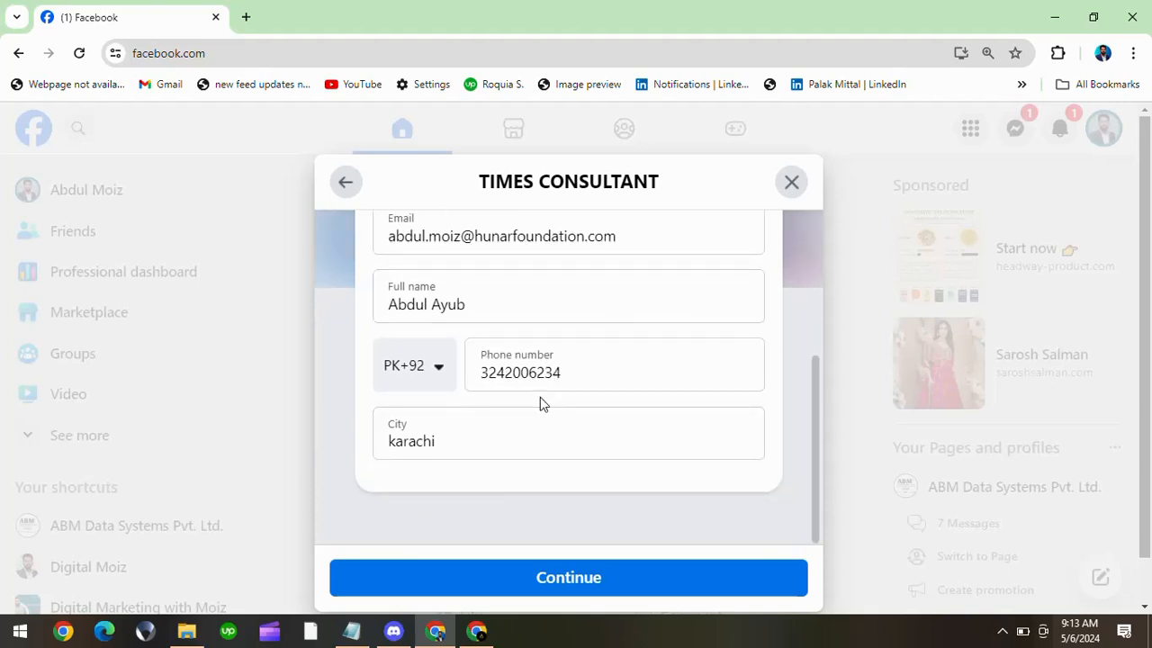
{"action": "scroll", "coordinate": [540, 407], "scroll_direction": "up", "scroll_amount": 1}
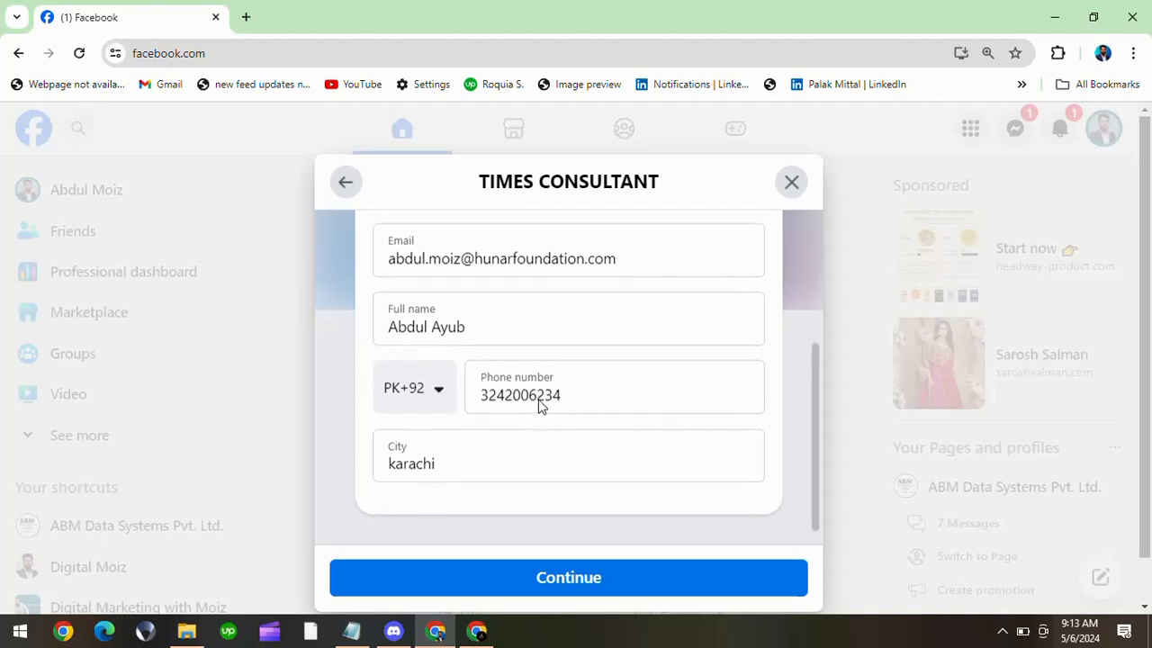
{"action": "scroll", "coordinate": [540, 407], "scroll_direction": "up", "scroll_amount": 1}
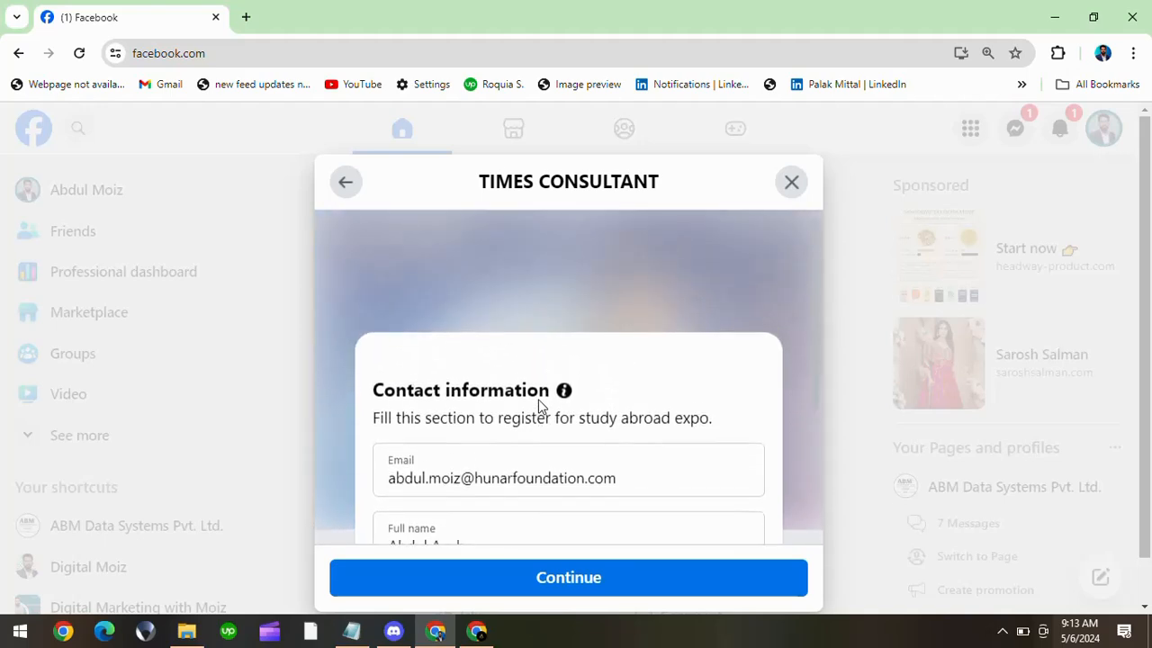
{"action": "scroll", "coordinate": [540, 407], "scroll_direction": "up", "scroll_amount": 1}
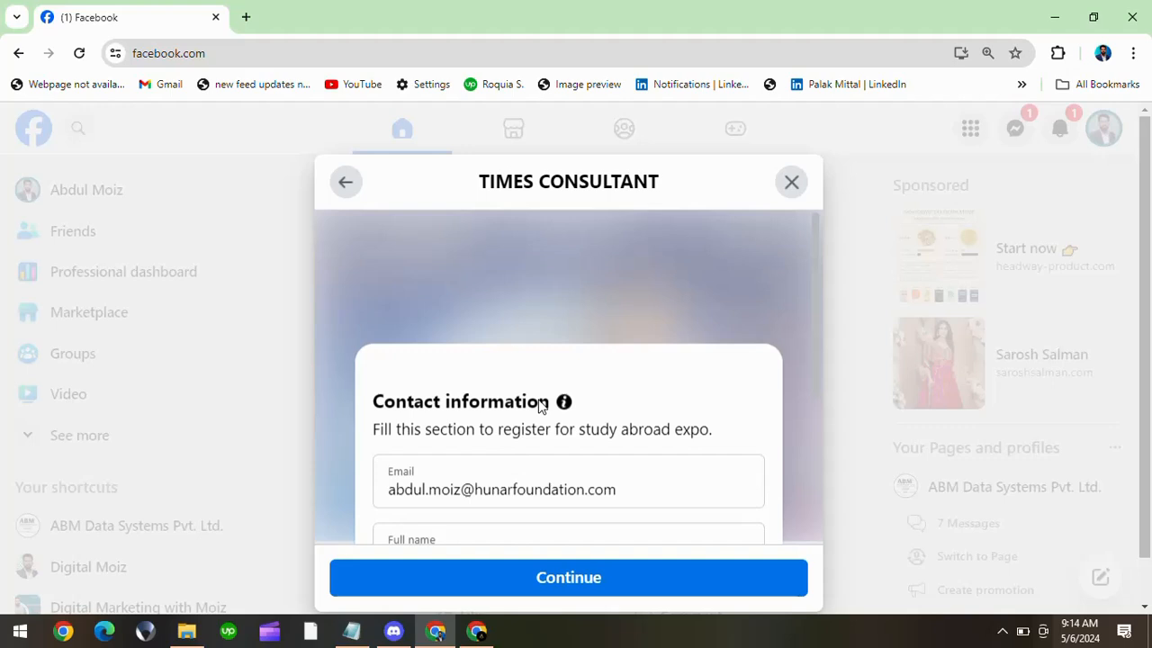
{"action": "scroll", "coordinate": [540, 405], "scroll_direction": "down", "scroll_amount": 2}
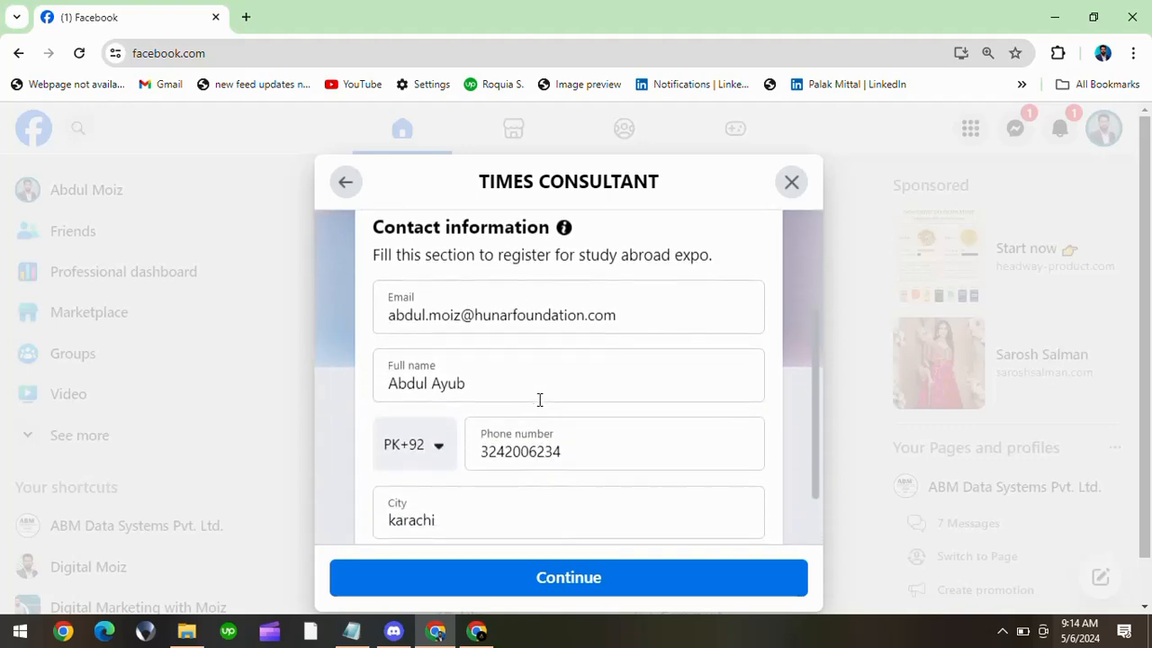
{"action": "scroll", "coordinate": [540, 400], "scroll_direction": "down", "scroll_amount": 1}
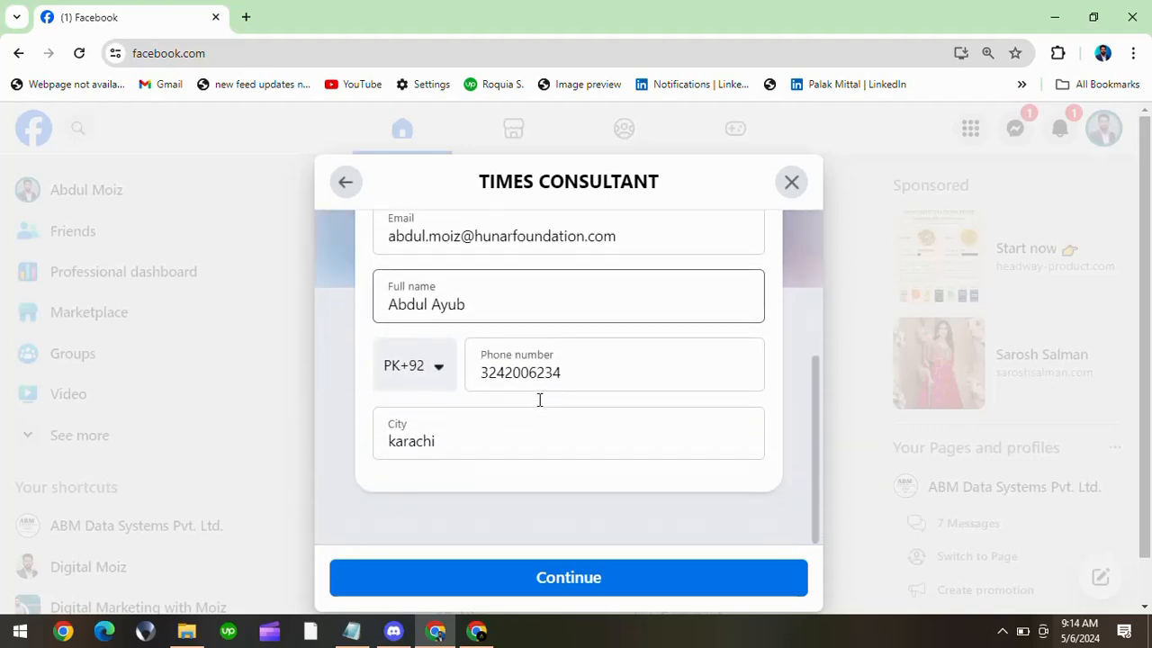
{"action": "scroll", "coordinate": [540, 400], "scroll_direction": "up", "scroll_amount": 4}
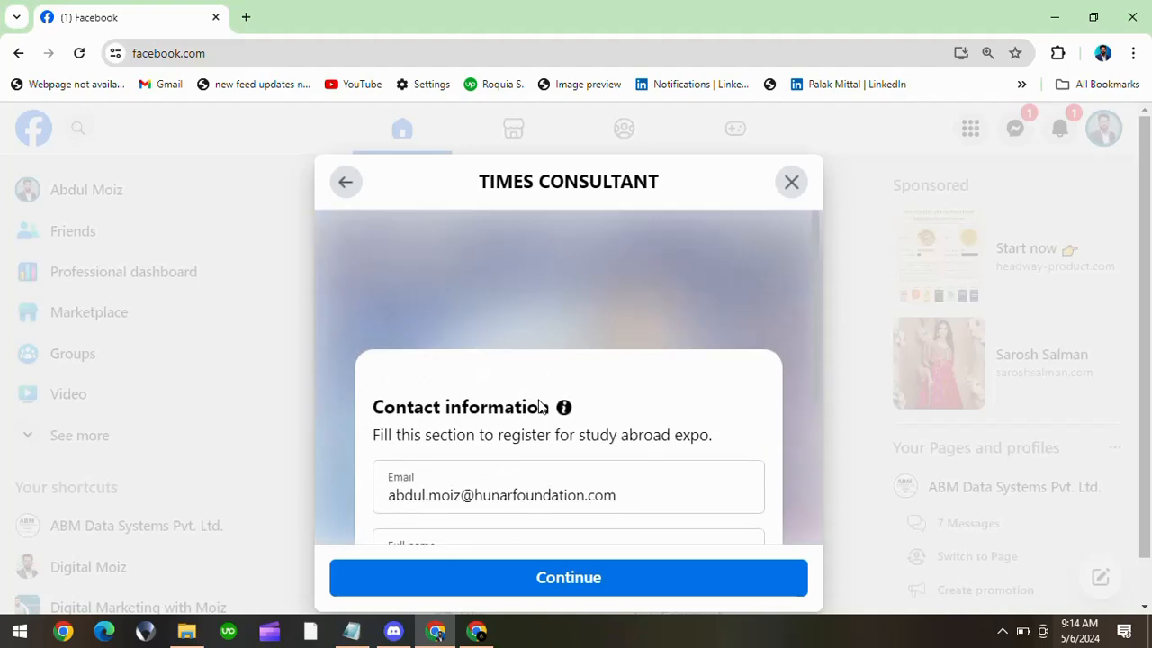
{"action": "scroll", "coordinate": [540, 400], "scroll_direction": "down", "scroll_amount": 2}
{"action": "scroll", "coordinate": [540, 399], "scroll_direction": "down", "scroll_amount": 2}
{"action": "scroll", "coordinate": [540, 399], "scroll_direction": "up", "scroll_amount": 2}
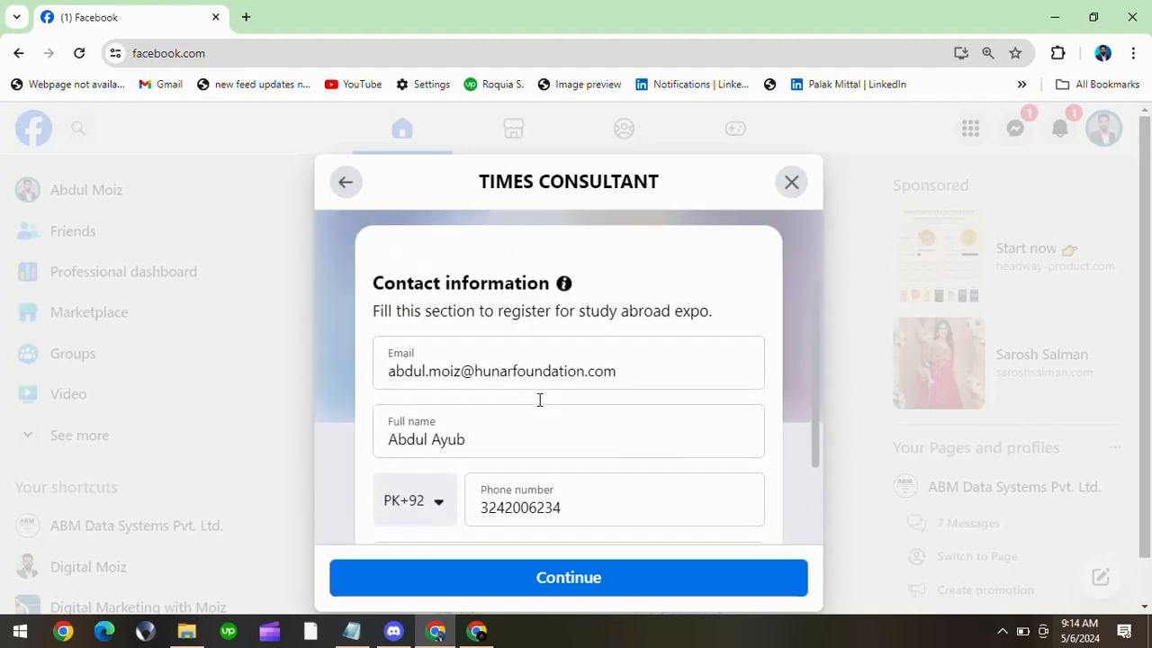
{"action": "scroll", "coordinate": [539, 400], "scroll_direction": "down", "scroll_amount": 2}
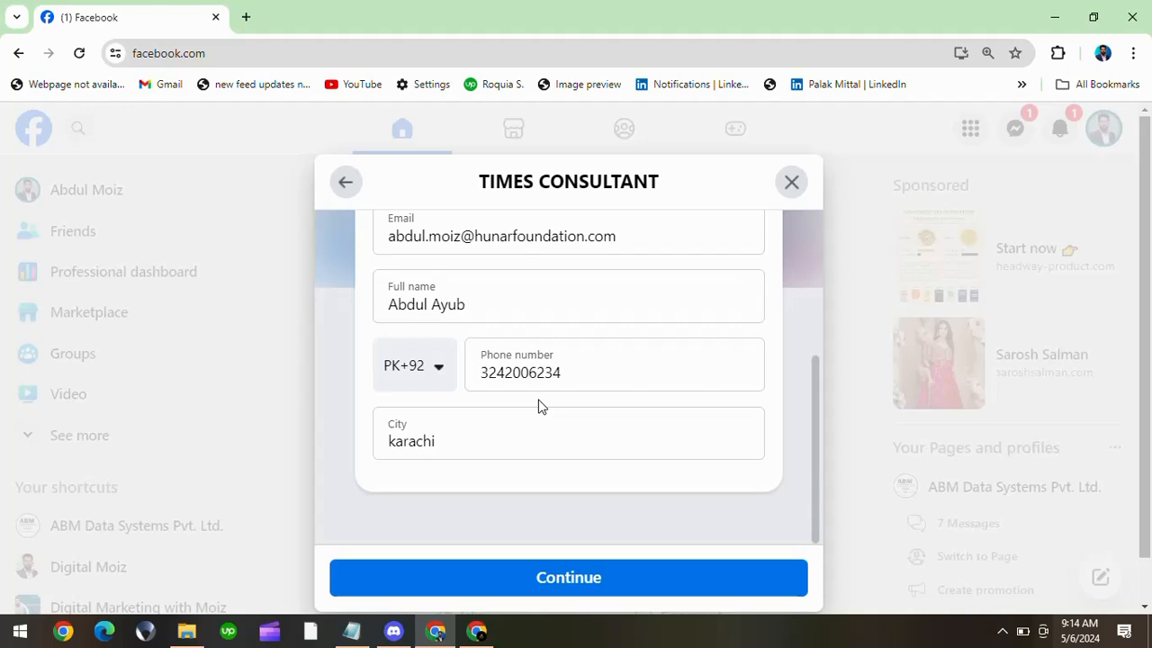
{"action": "scroll", "coordinate": [540, 405], "scroll_direction": "up", "scroll_amount": 1}
{"action": "scroll", "coordinate": [540, 405], "scroll_direction": "down", "scroll_amount": 1}
Step: Continue to the form's privacy policy section and review its consent text and policy links
{"action": "left_click", "coordinate": [571, 583]}
{"action": "scroll", "coordinate": [587, 417], "scroll_direction": "down", "scroll_amount": 2}
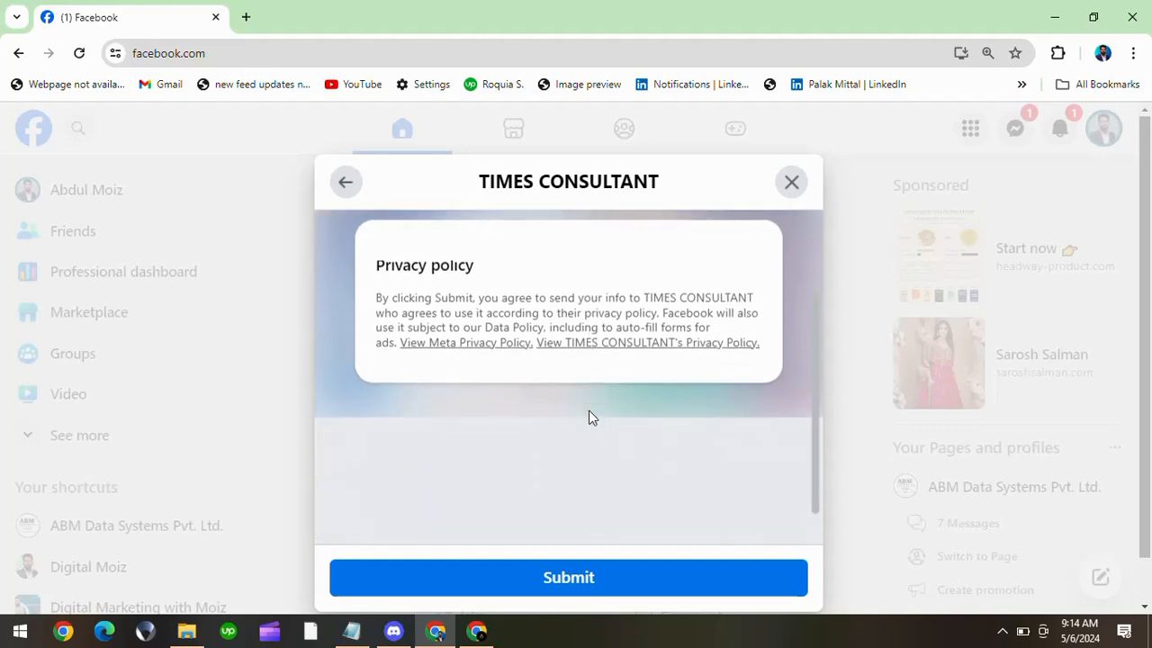
{"action": "scroll", "coordinate": [589, 413], "scroll_direction": "up", "scroll_amount": 1}
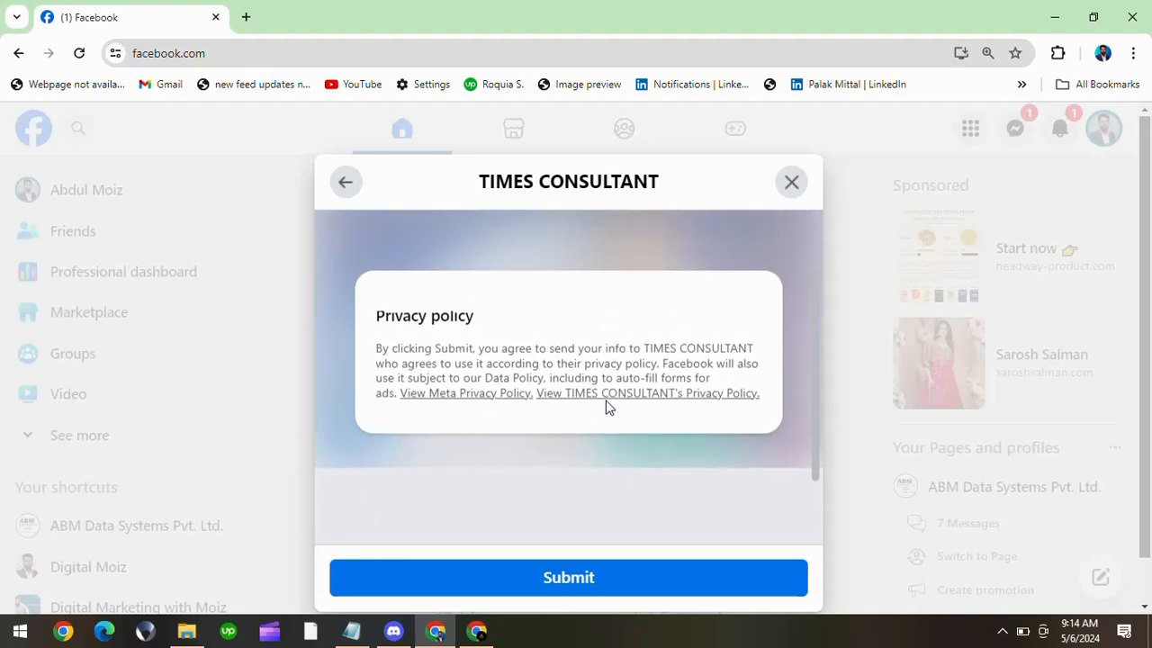
Step: Open TIMES CONSULTANT's privacy policy link in a new browser tab and look through the website down to its footer
{"action": "right_click", "coordinate": [620, 400]}
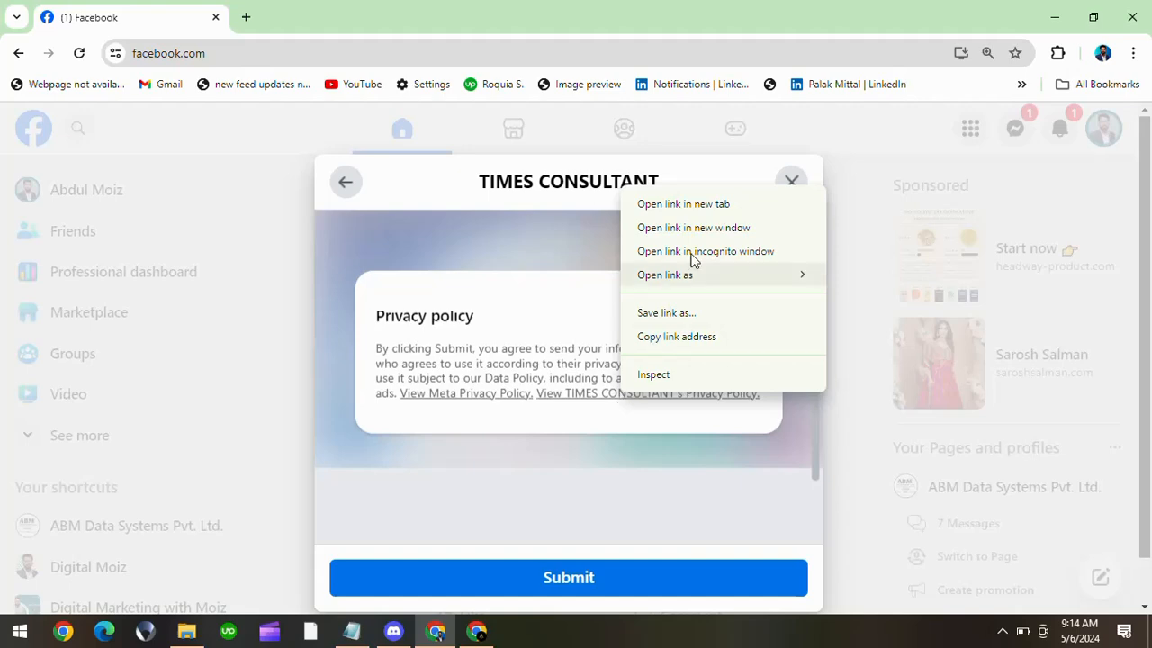
{"action": "left_click", "coordinate": [711, 205]}
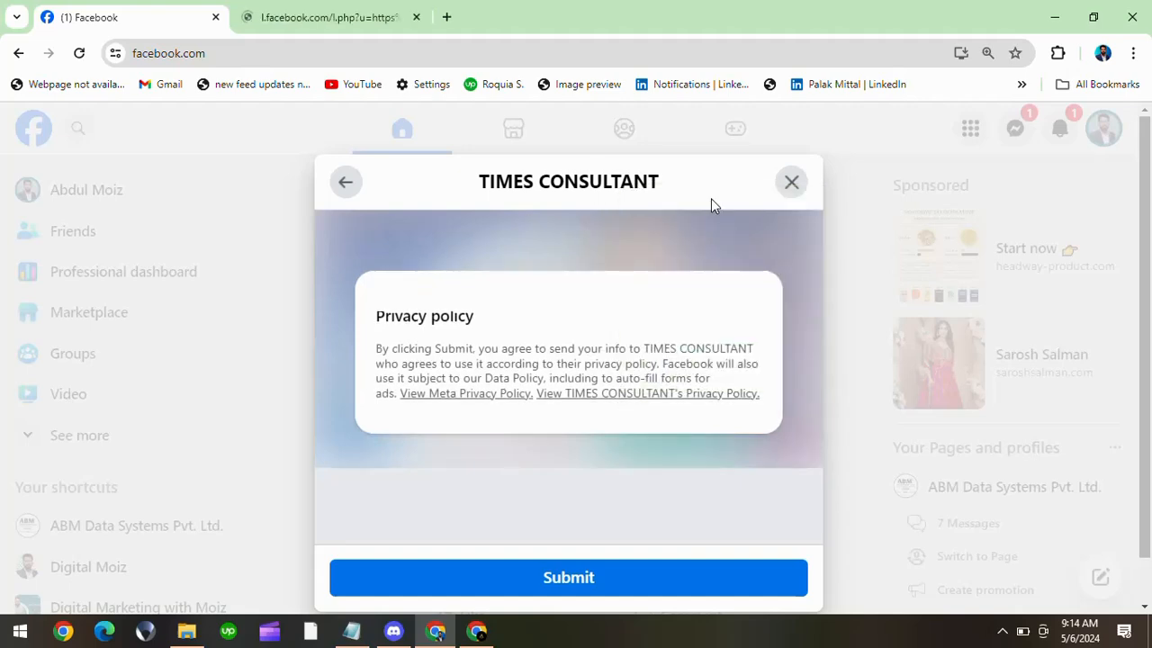
{"action": "left_click", "coordinate": [327, 20]}
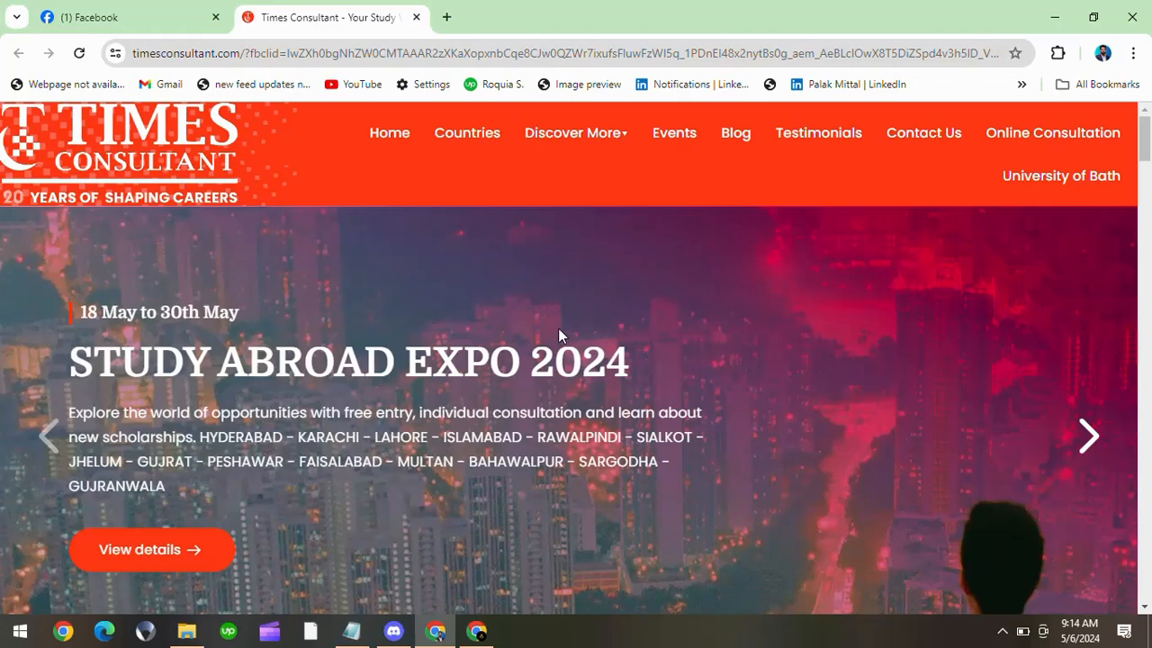
{"action": "scroll", "coordinate": [559, 335], "scroll_direction": "down", "scroll_amount": 15}
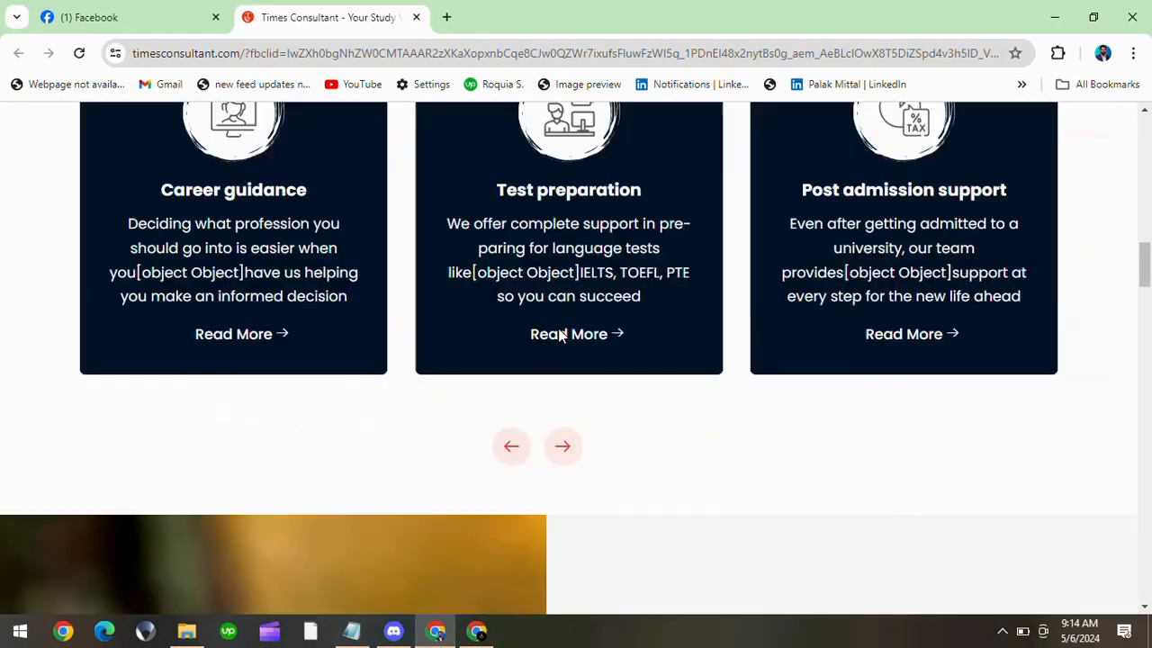
{"action": "scroll", "coordinate": [559, 335], "scroll_direction": "down", "scroll_amount": 10}
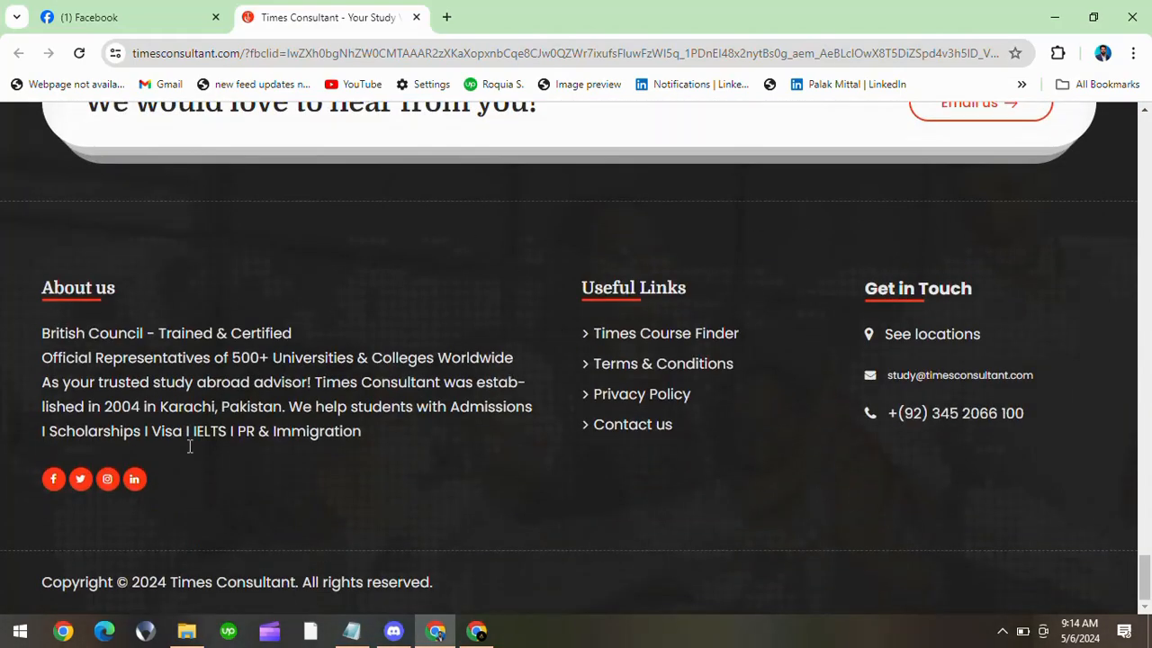
Step: Reopen TIMES CONSULTANT's privacy policy link from the Facebook form and browse the website, examining its free consultation contact form
{"action": "left_click", "coordinate": [124, 10]}
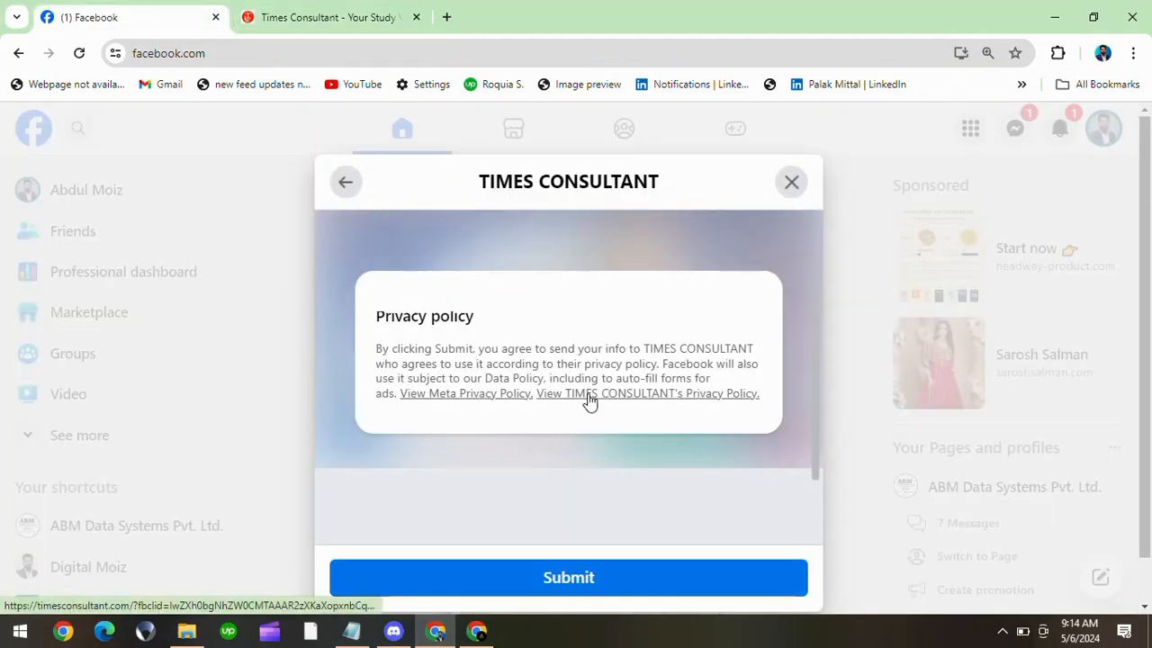
{"action": "left_click", "coordinate": [638, 403]}
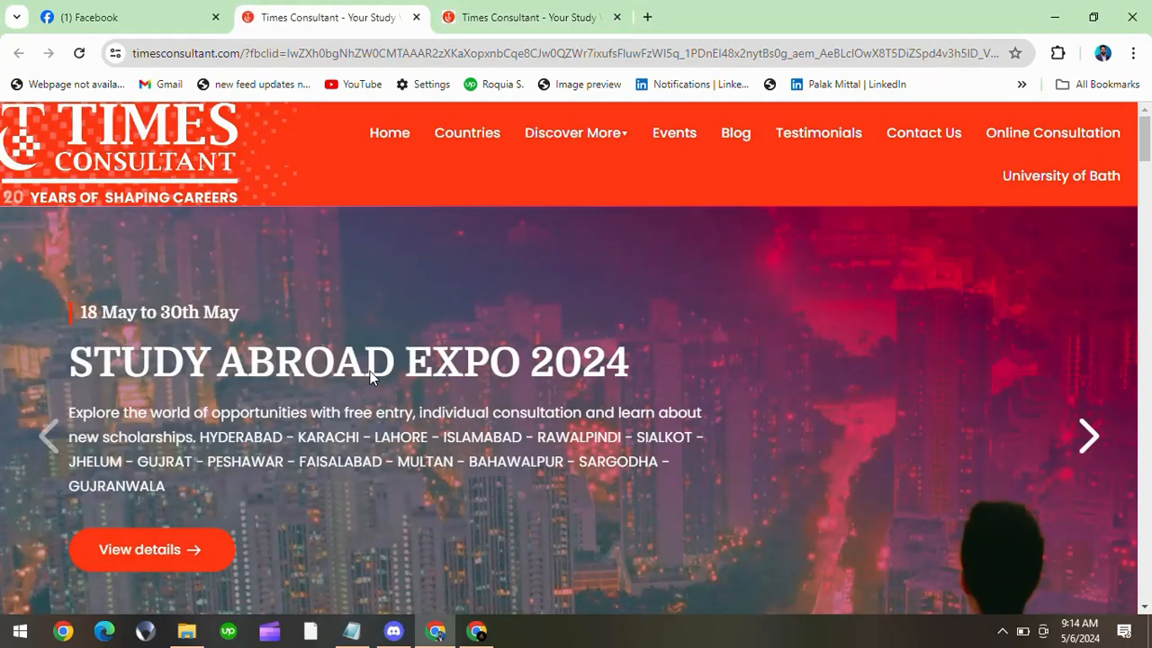
{"action": "scroll", "coordinate": [370, 377], "scroll_direction": "down", "scroll_amount": 1}
{"action": "scroll", "coordinate": [370, 371], "scroll_direction": "down", "scroll_amount": 4}
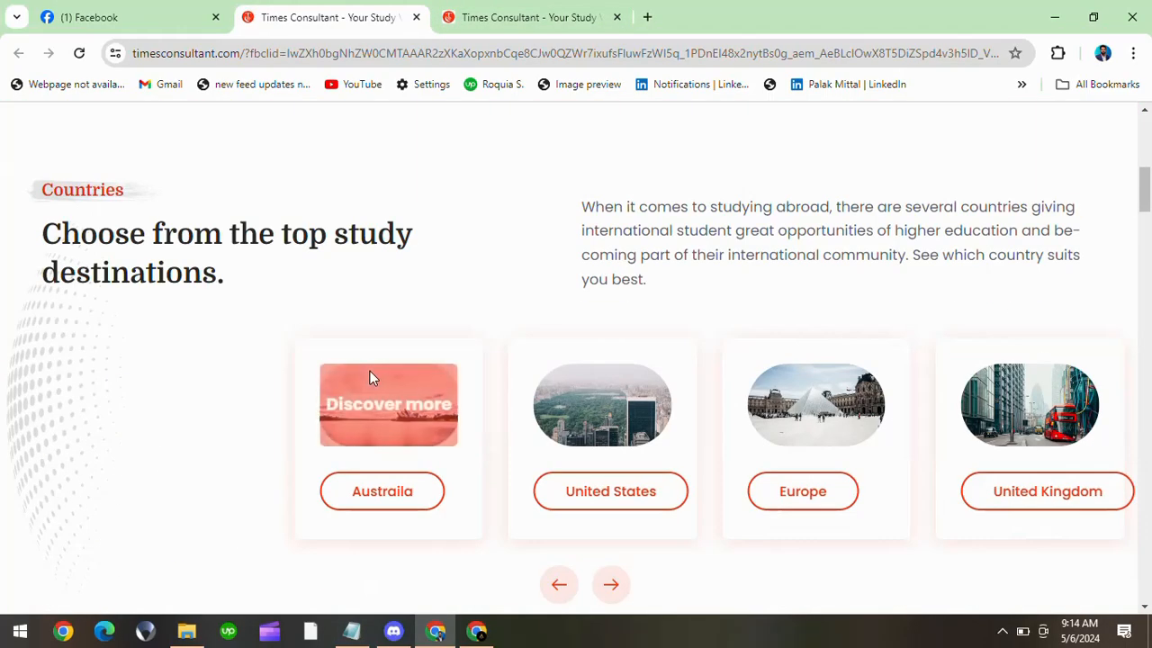
{"action": "scroll", "coordinate": [370, 371], "scroll_direction": "down", "scroll_amount": 7}
{"action": "scroll", "coordinate": [369, 377], "scroll_direction": "down", "scroll_amount": 12}
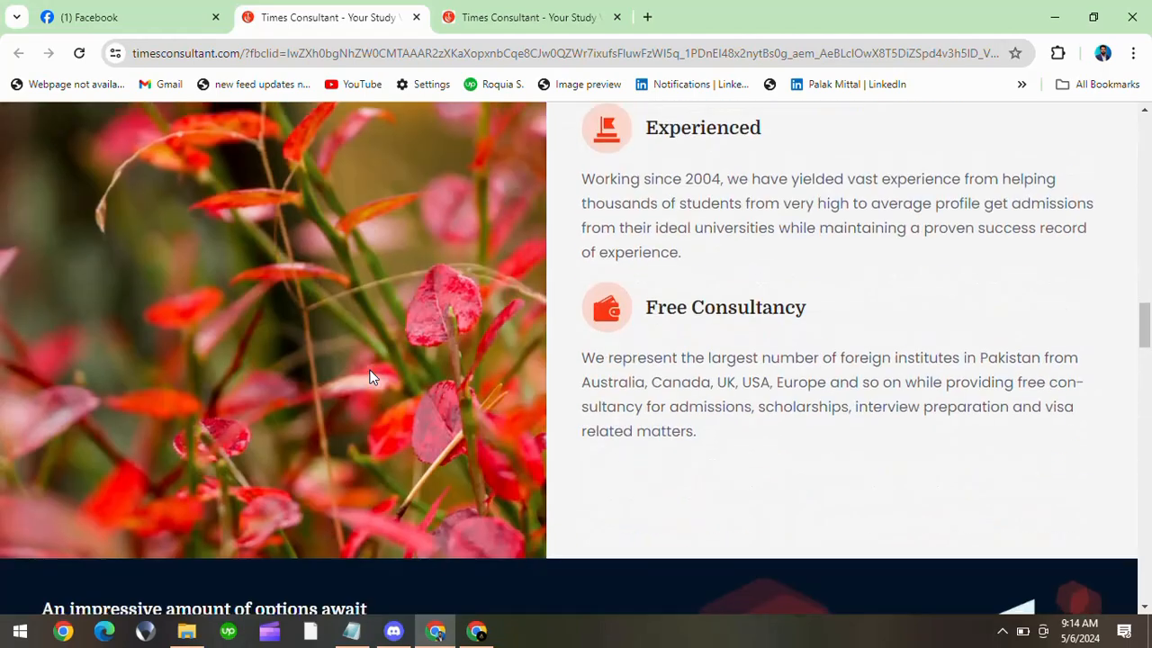
{"action": "scroll", "coordinate": [369, 378], "scroll_direction": "down", "scroll_amount": 10}
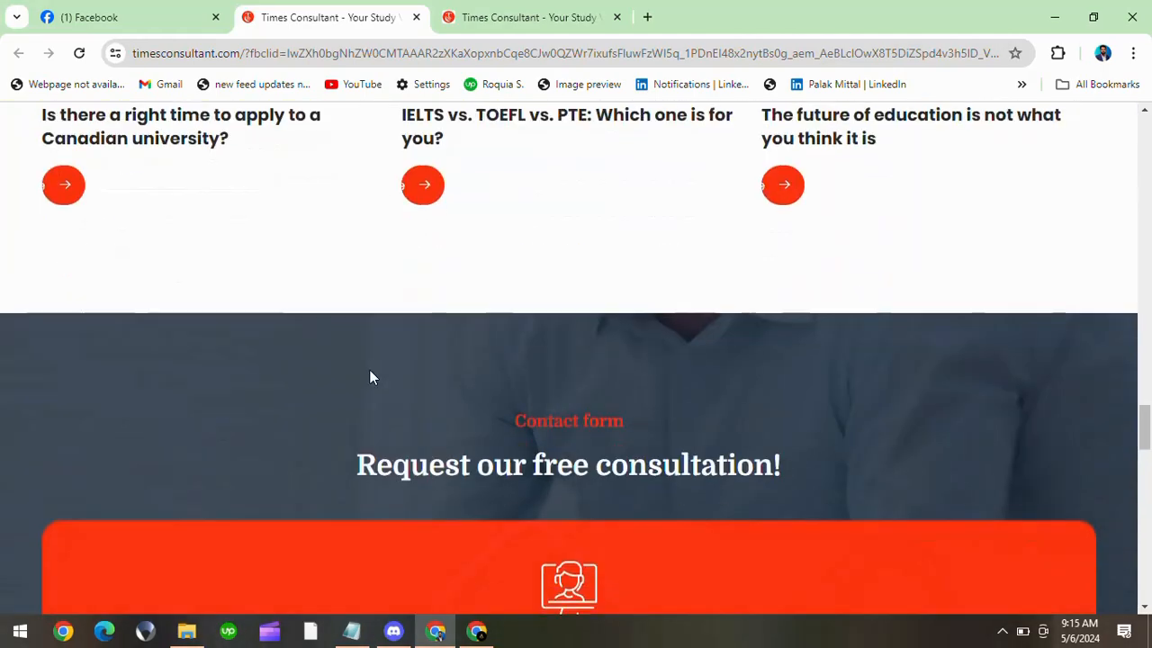
{"action": "scroll", "coordinate": [370, 374], "scroll_direction": "down", "scroll_amount": 4}
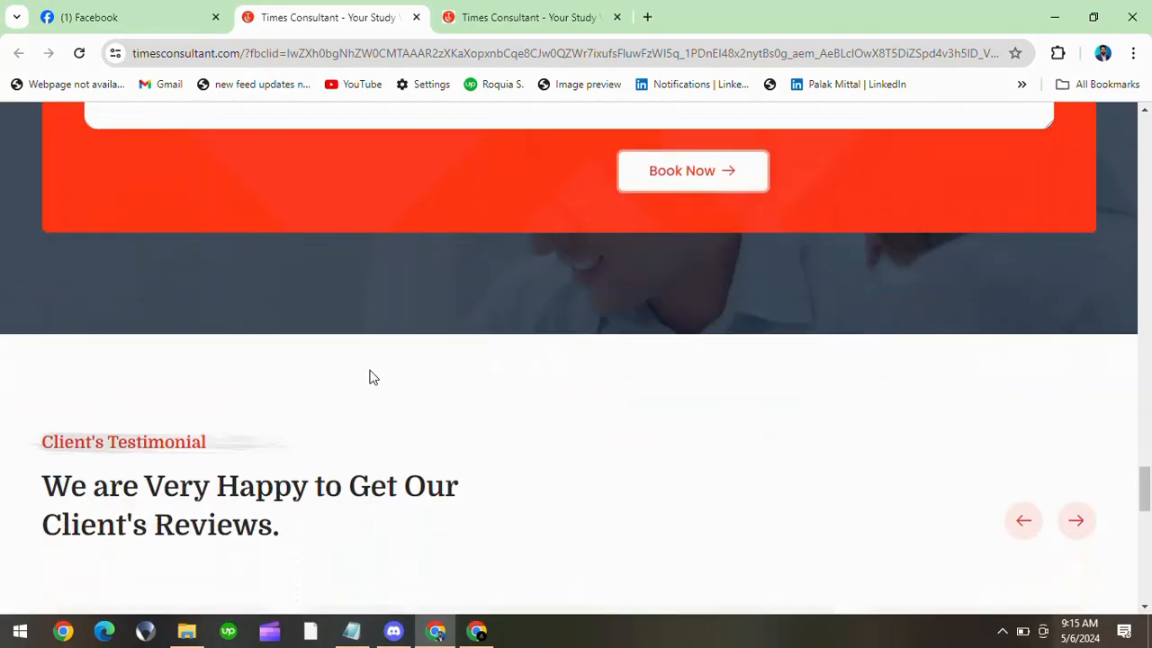
{"action": "scroll", "coordinate": [370, 373], "scroll_direction": "up", "scroll_amount": 5}
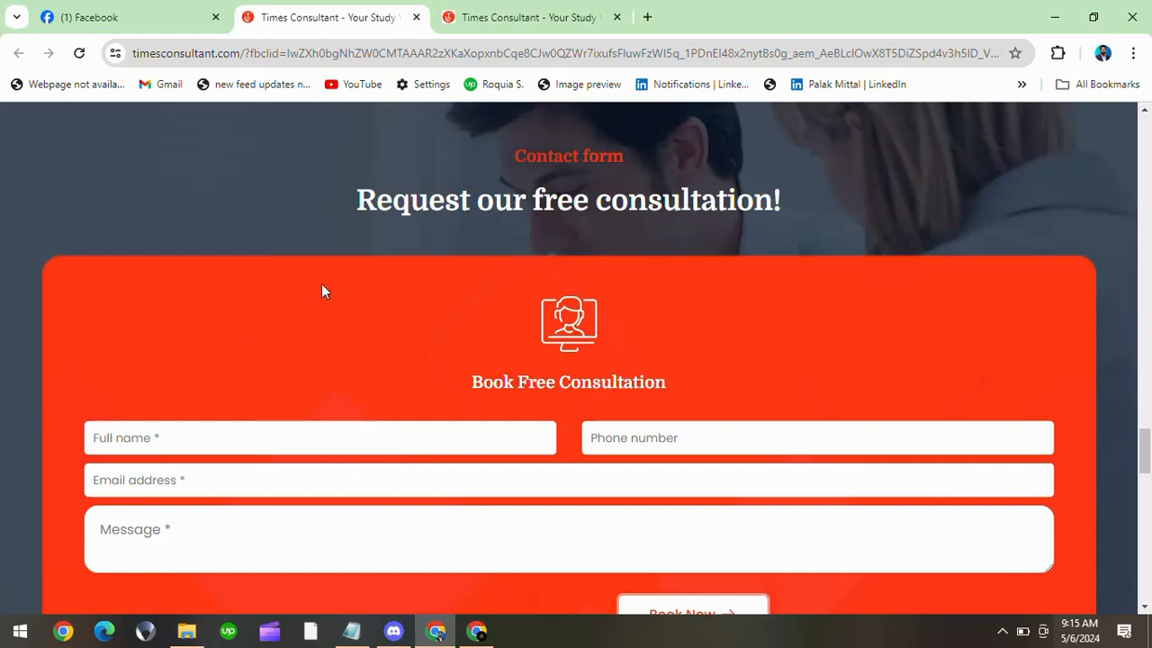
{"action": "scroll", "coordinate": [357, 379], "scroll_direction": "down", "scroll_amount": 1}
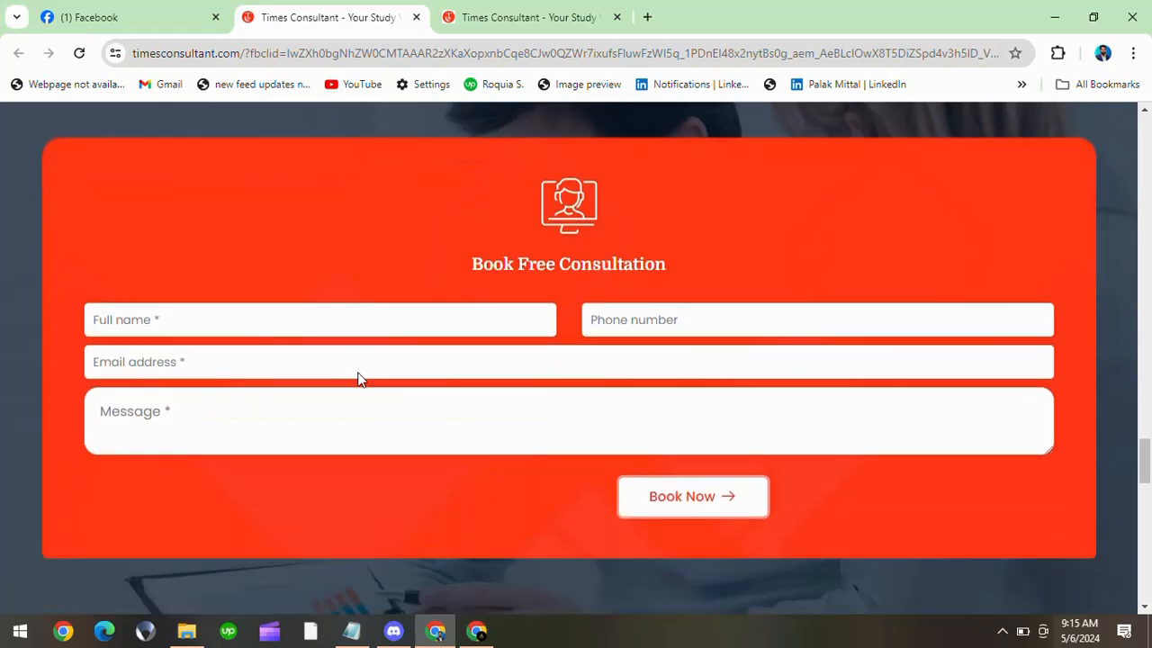
Step: Look through the website's client reviews and the footer with its company description, useful links and contact details
{"action": "scroll", "coordinate": [357, 379], "scroll_direction": "down", "scroll_amount": 8}
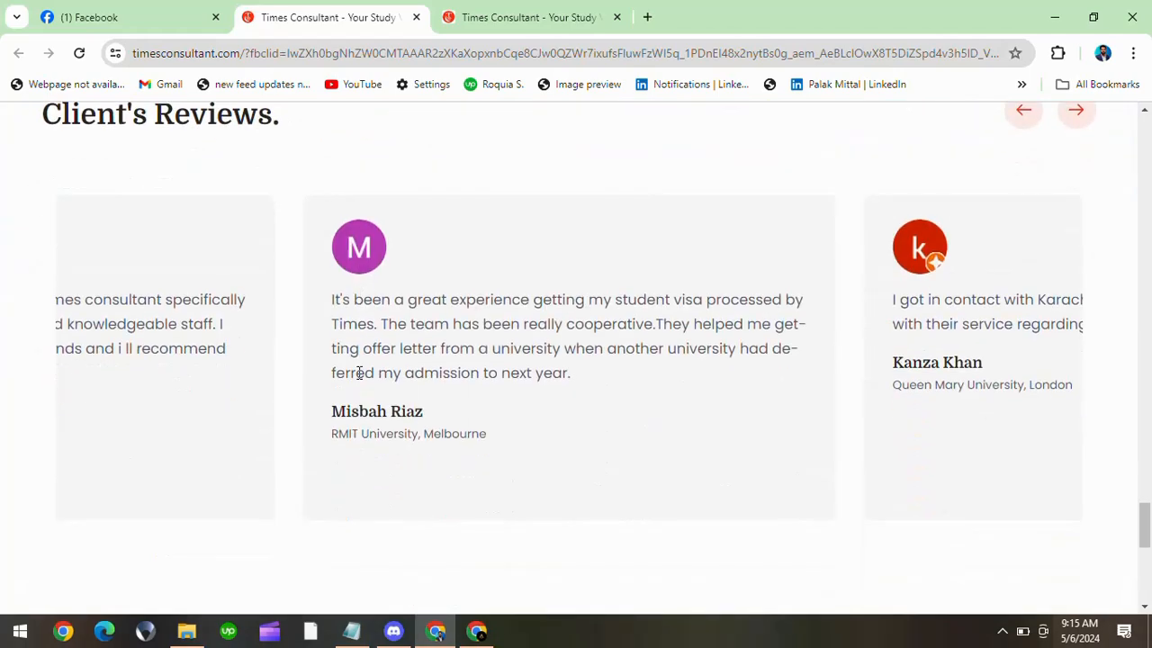
{"action": "scroll", "coordinate": [358, 372], "scroll_direction": "down", "scroll_amount": 6}
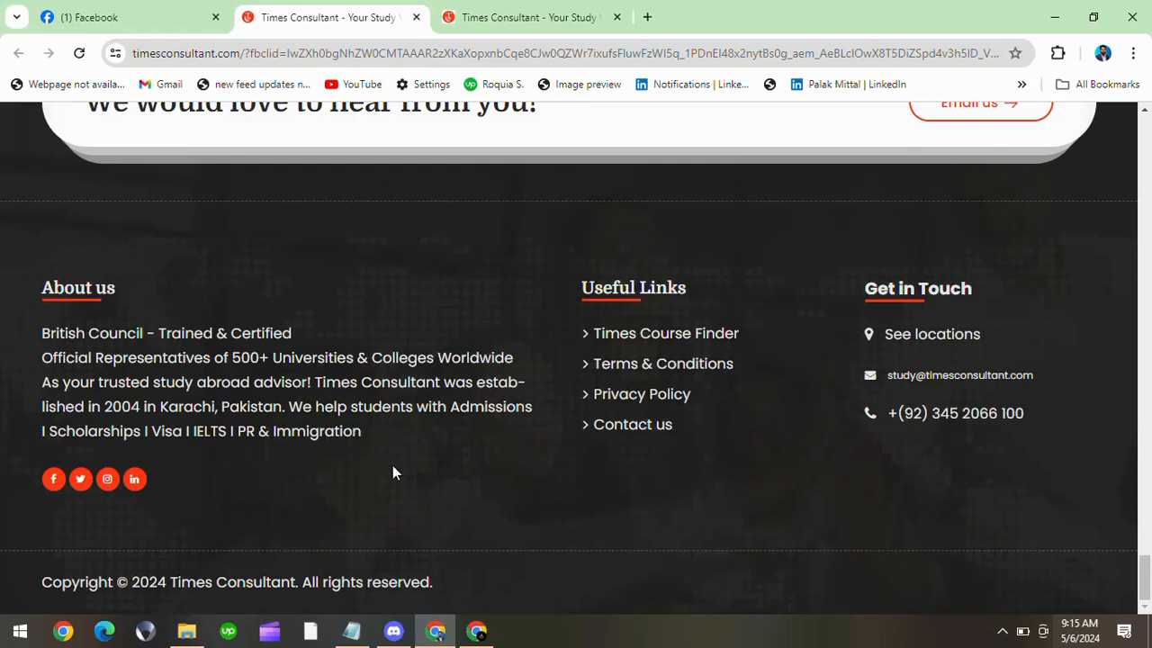
{"action": "scroll", "coordinate": [392, 465], "scroll_direction": "up", "scroll_amount": 2}
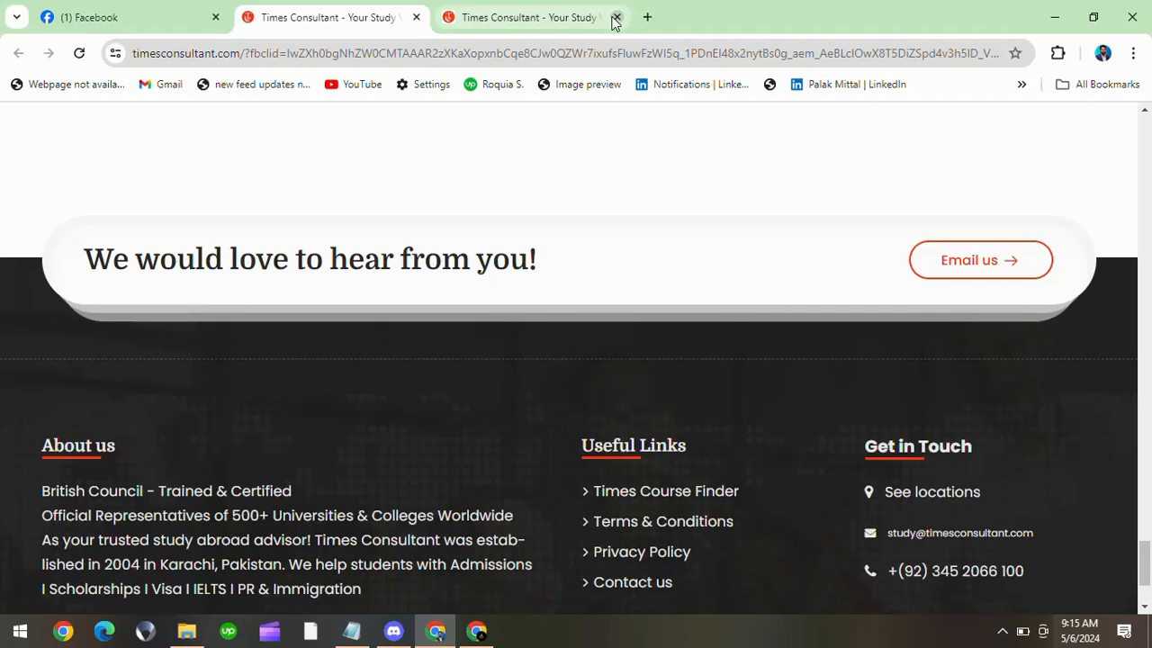
{"action": "scroll", "coordinate": [394, 318], "scroll_direction": "down", "scroll_amount": 1}
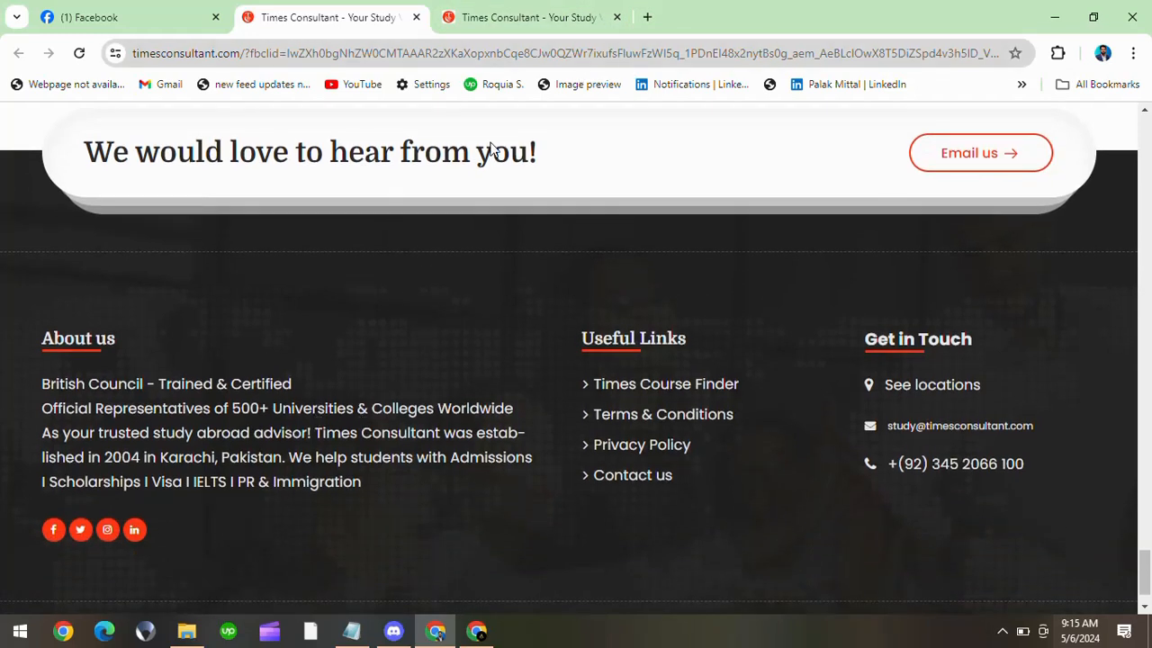
Step: Return to the Facebook form, close the duplicate Times Consultant tab and review the privacy policy section again
{"action": "left_click", "coordinate": [135, 17]}
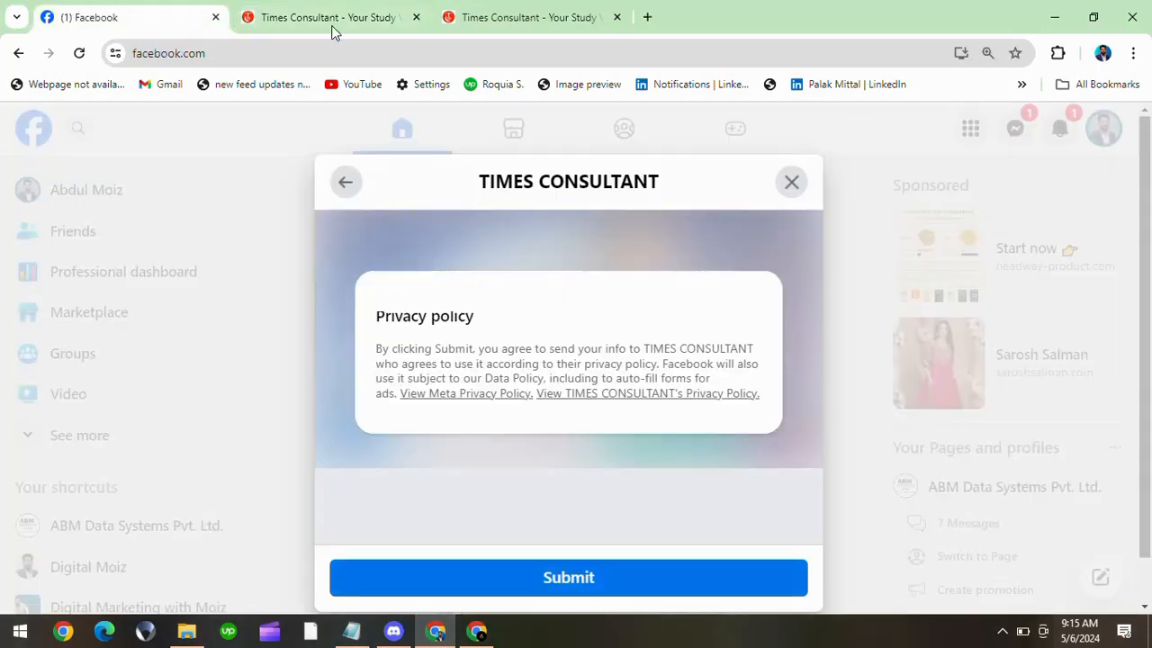
{"action": "left_click", "coordinate": [617, 17]}
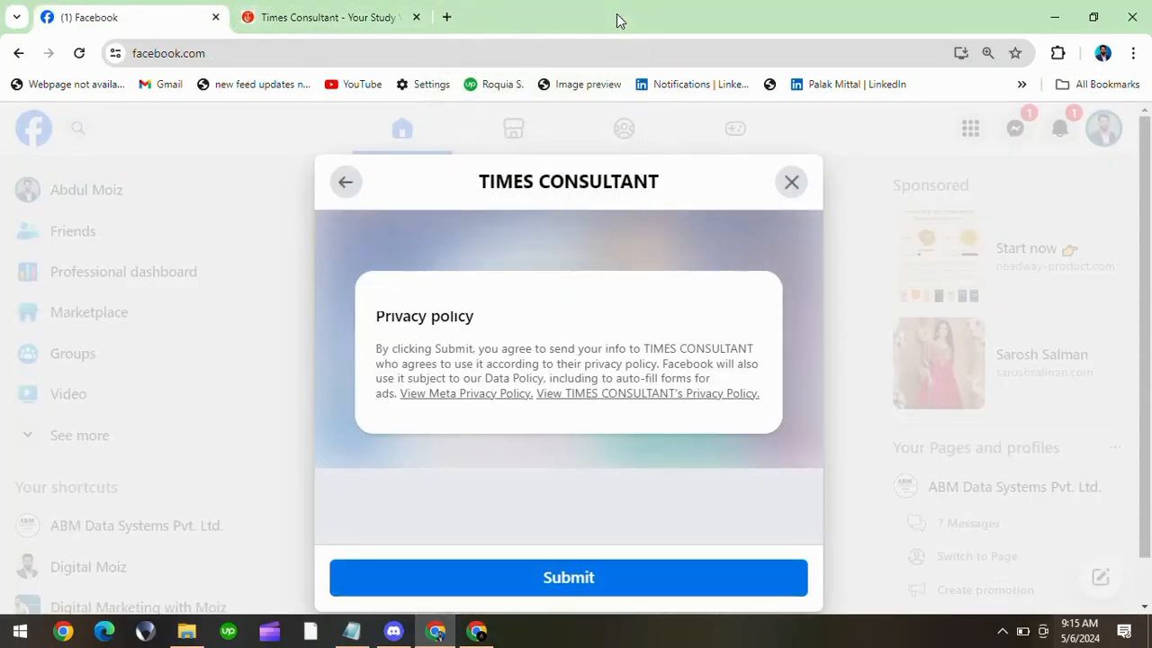
{"action": "scroll", "coordinate": [657, 497], "scroll_direction": "down", "scroll_amount": 1}
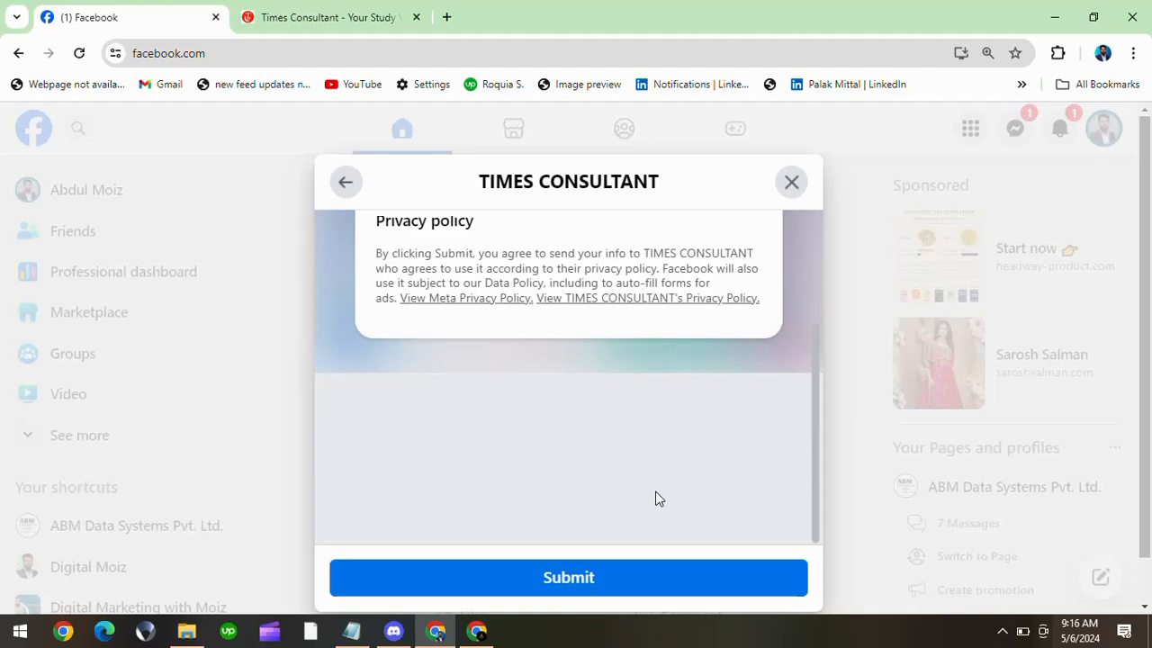
{"action": "scroll", "coordinate": [660, 499], "scroll_direction": "up", "scroll_amount": 2}
{"action": "scroll", "coordinate": [660, 500], "scroll_direction": "down", "scroll_amount": 2}
{"action": "scroll", "coordinate": [656, 499], "scroll_direction": "up", "scroll_amount": 2}
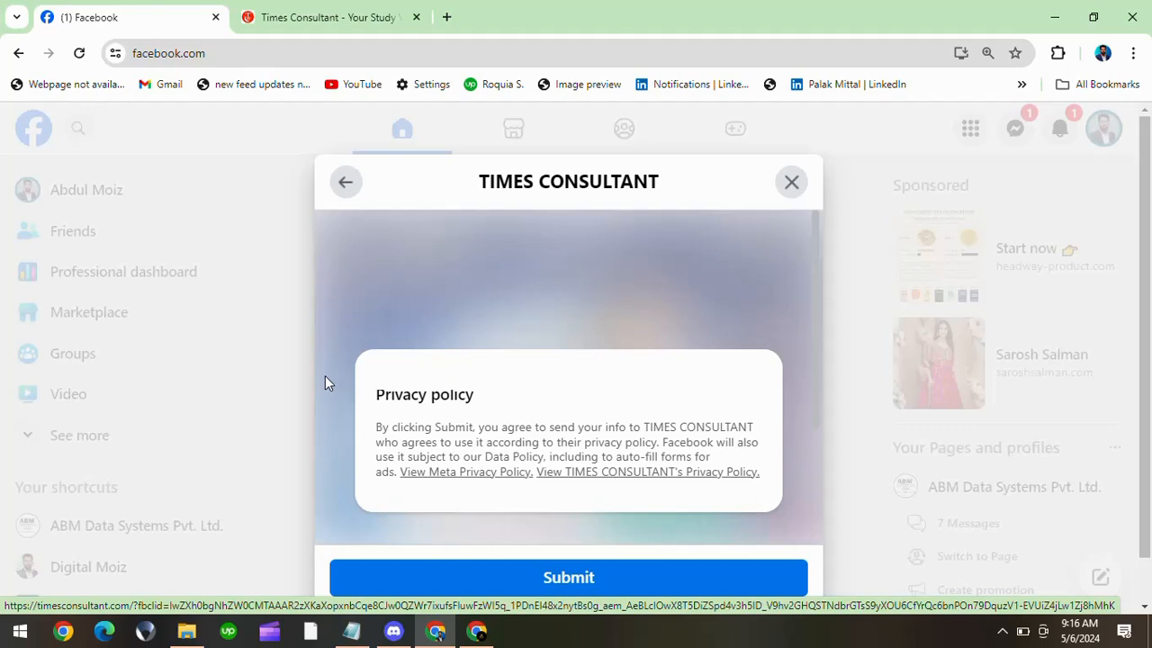
Step: Go back to the form's first page and review the expo introduction, current qualification and study destination questions
{"action": "left_click", "coordinate": [343, 185]}
{"action": "left_click", "coordinate": [342, 186]}
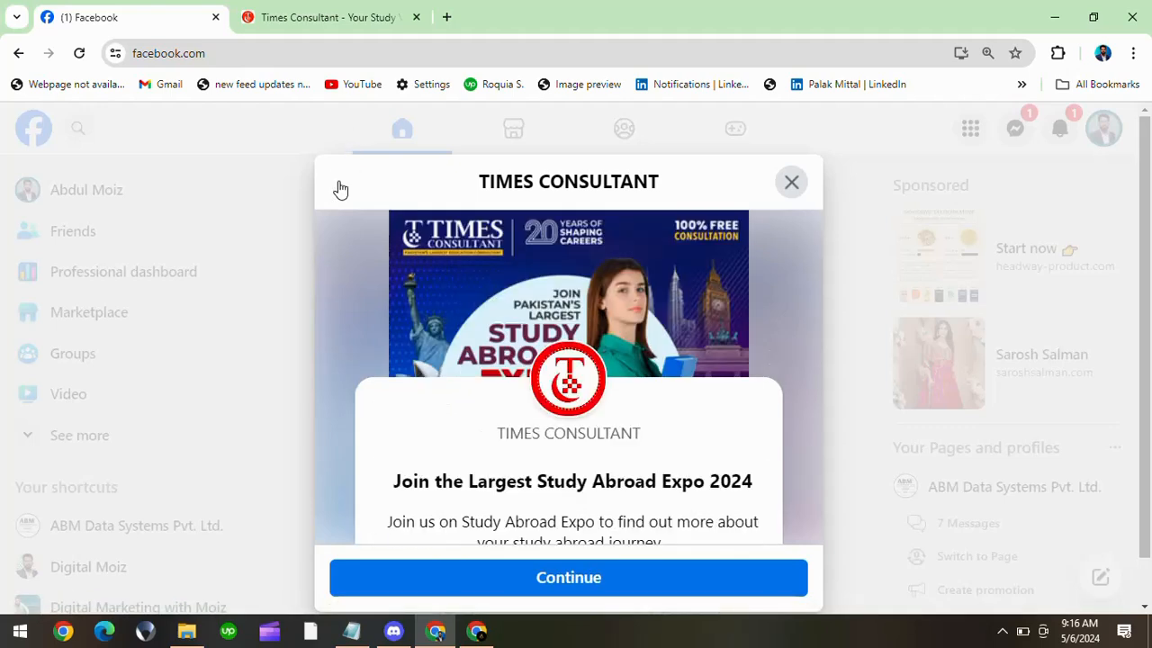
{"action": "scroll", "coordinate": [513, 423], "scroll_direction": "down", "scroll_amount": 3}
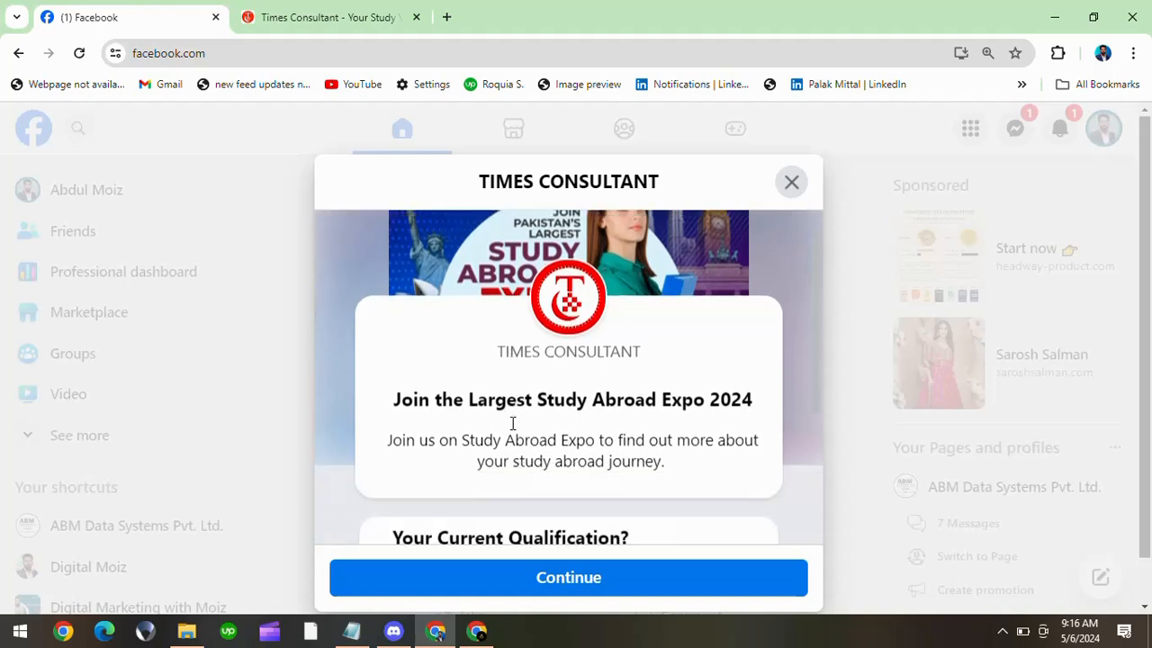
{"action": "scroll", "coordinate": [513, 423], "scroll_direction": "down", "scroll_amount": 1}
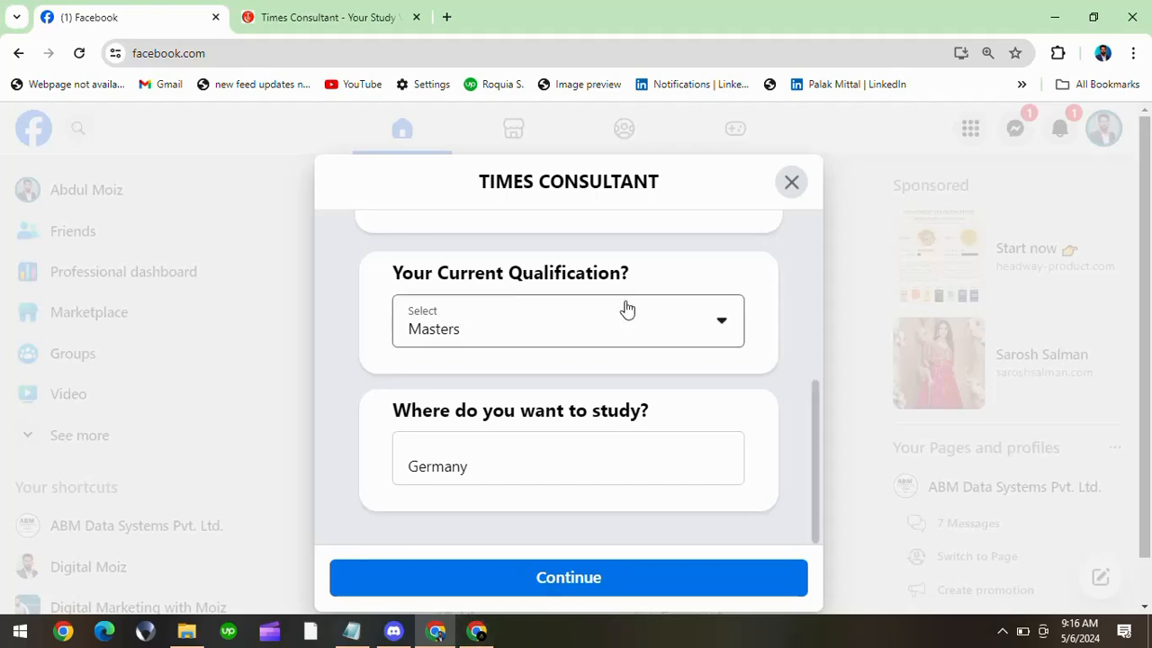
Step: Review the current qualification and study destination questions once more and close the TIMES CONSULTANT form
{"action": "scroll", "coordinate": [553, 412], "scroll_direction": "up", "scroll_amount": 4}
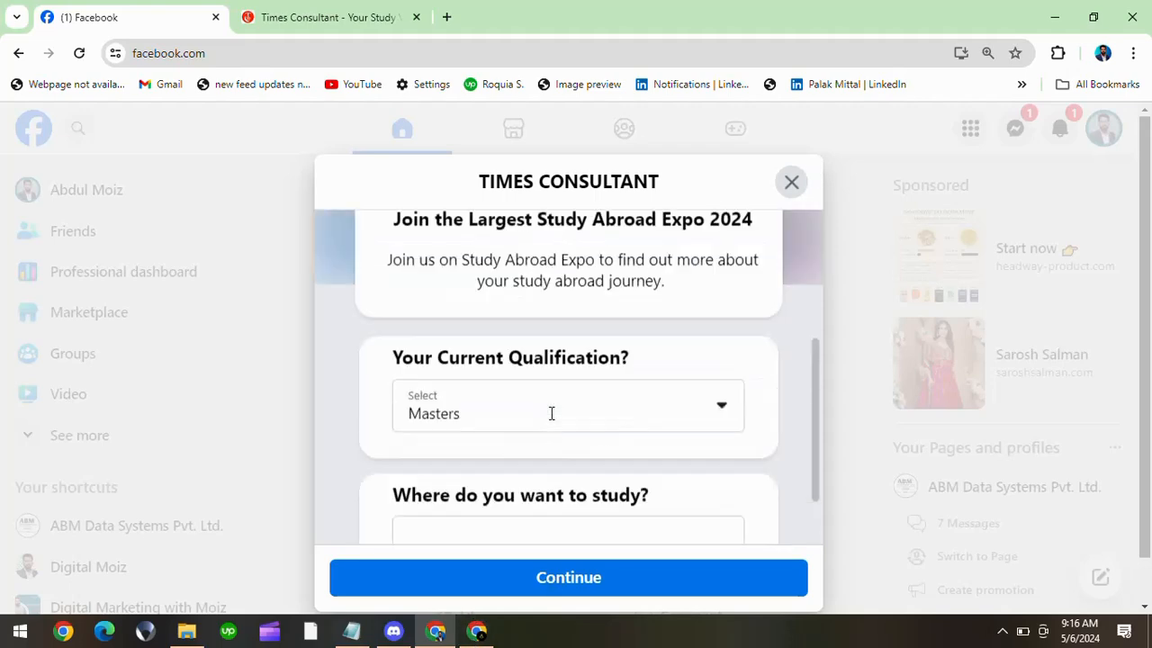
{"action": "scroll", "coordinate": [551, 413], "scroll_direction": "down", "scroll_amount": 3}
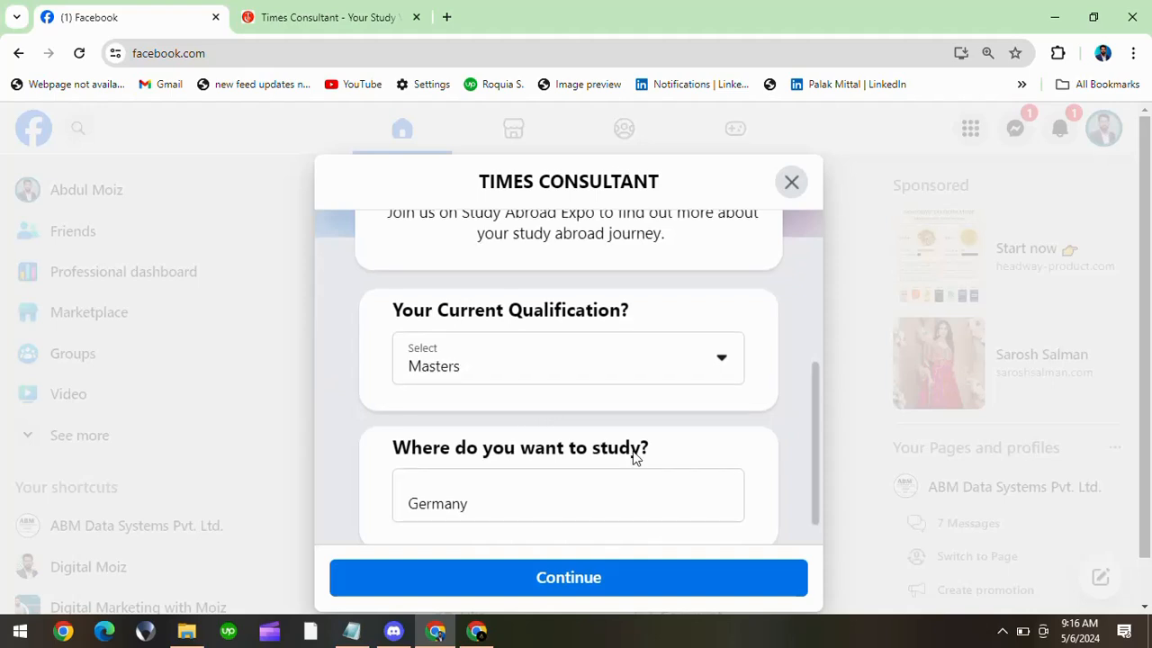
{"action": "scroll", "coordinate": [632, 458], "scroll_direction": "down", "scroll_amount": 1}
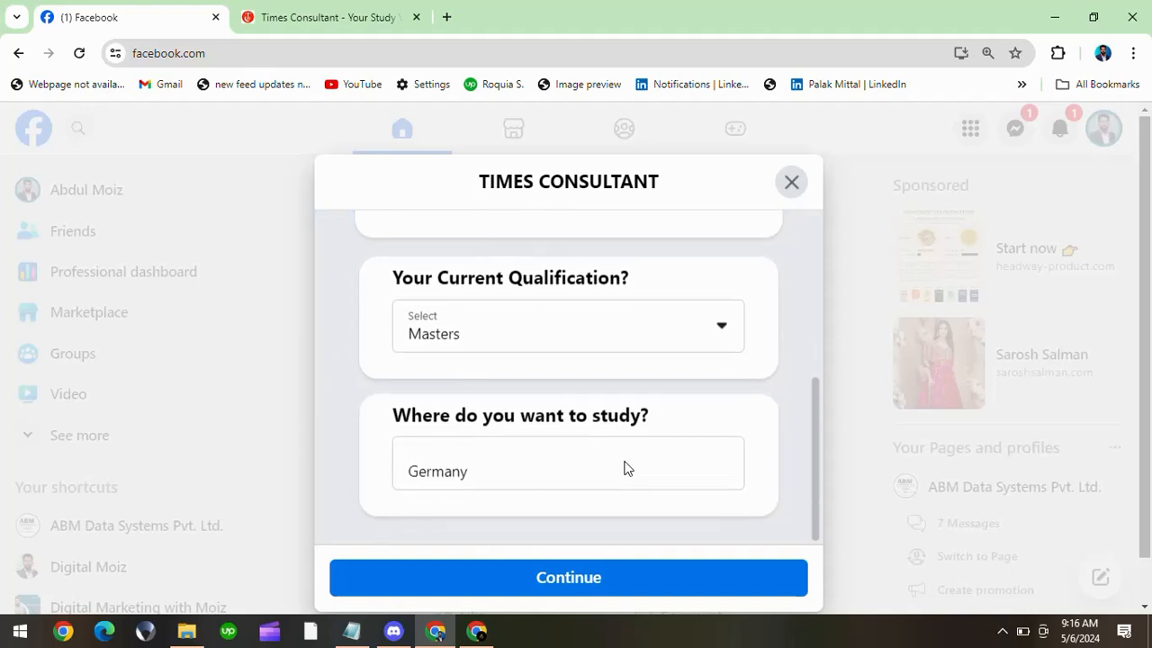
{"action": "left_click", "coordinate": [790, 185]}
Step: Look through the feed posts below the study expo ad and return to the ad
{"action": "scroll", "coordinate": [548, 406], "scroll_direction": "down", "scroll_amount": 4}
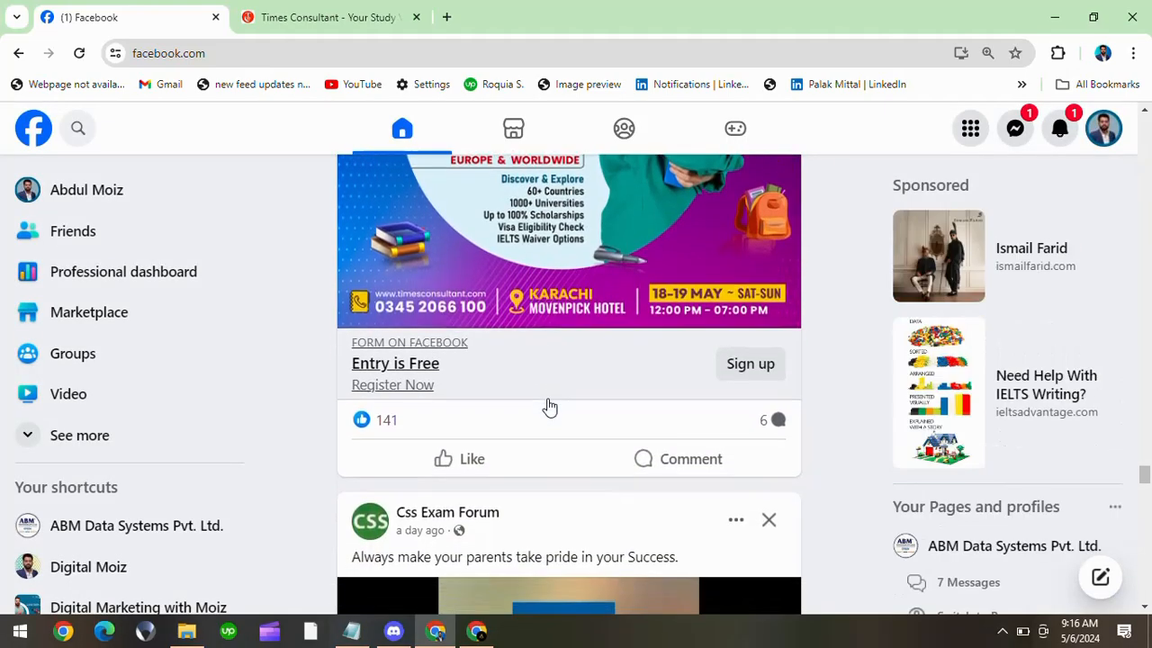
{"action": "scroll", "coordinate": [547, 401], "scroll_direction": "down", "scroll_amount": 5}
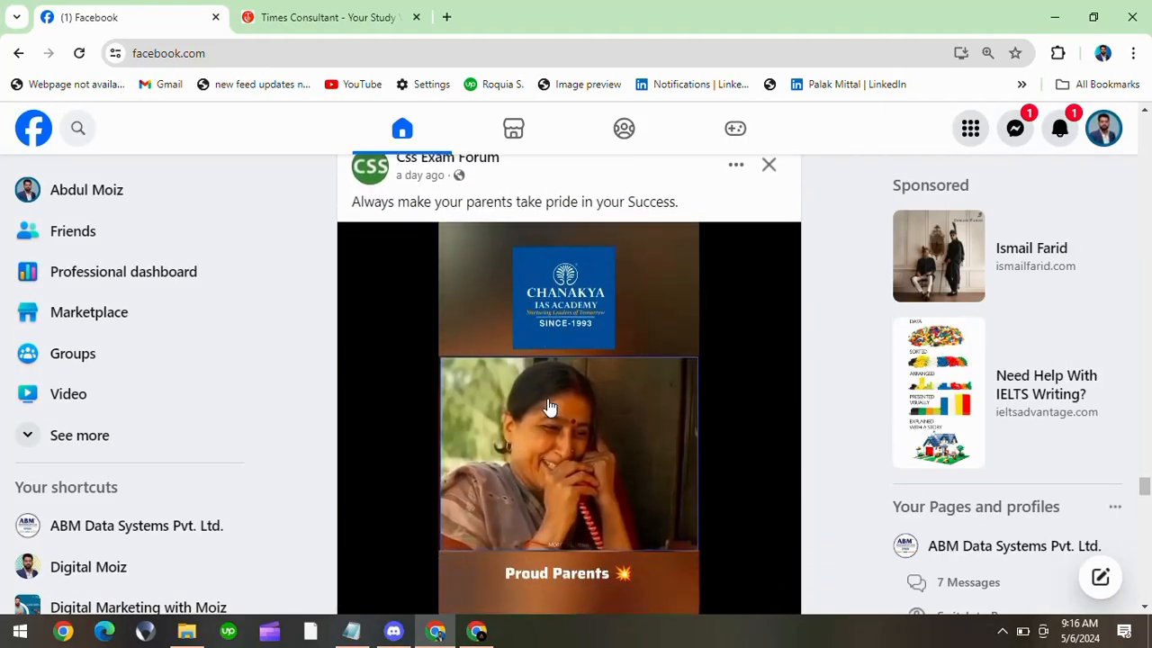
{"action": "scroll", "coordinate": [509, 522], "scroll_direction": "down", "scroll_amount": 3}
{"action": "scroll", "coordinate": [509, 522], "scroll_direction": "up", "scroll_amount": 1}
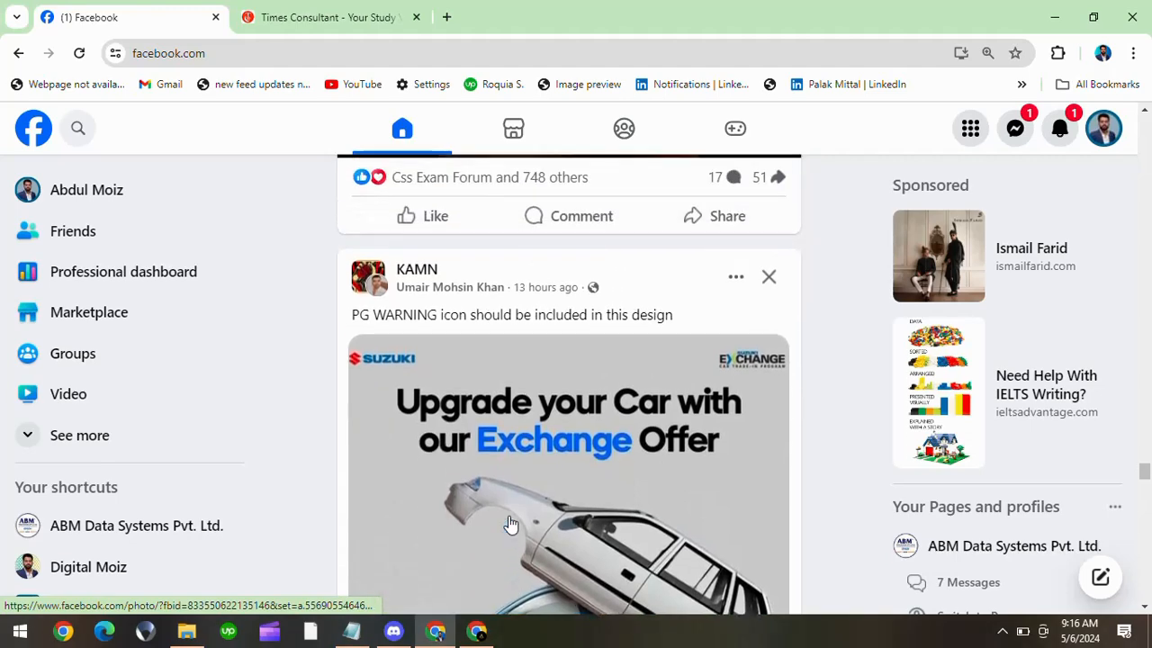
{"action": "scroll", "coordinate": [510, 524], "scroll_direction": "up", "scroll_amount": 10}
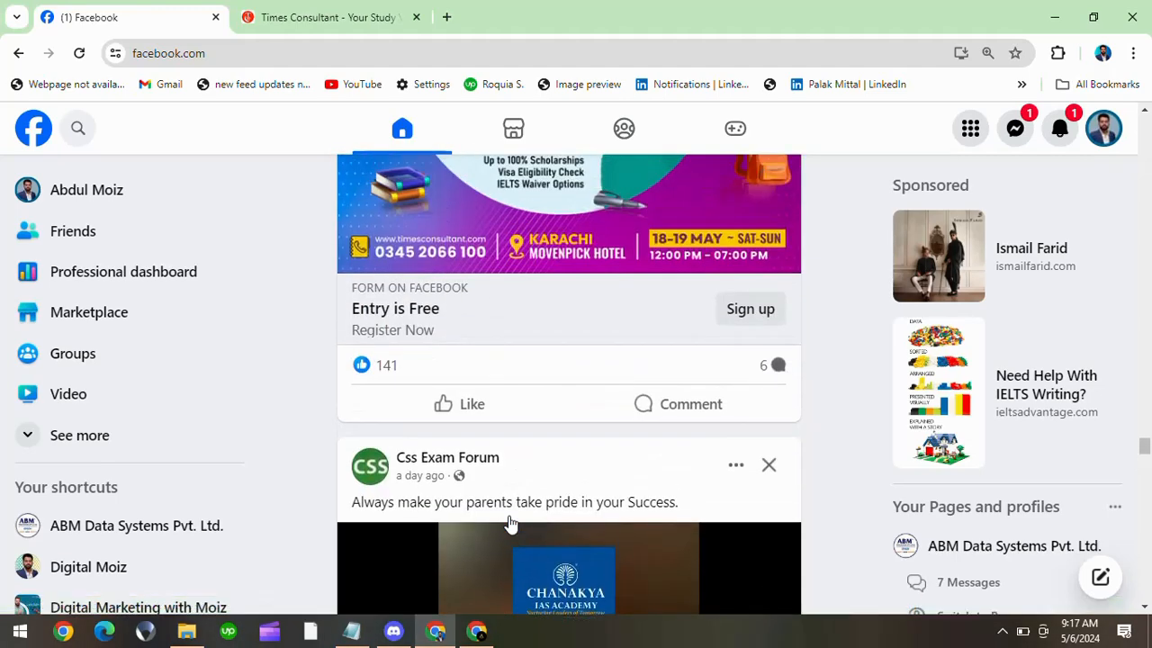
Step: Open Facebook in a new tab and go to The Hunar Foundation's page from the recent searches
{"action": "left_click", "coordinate": [446, 17]}
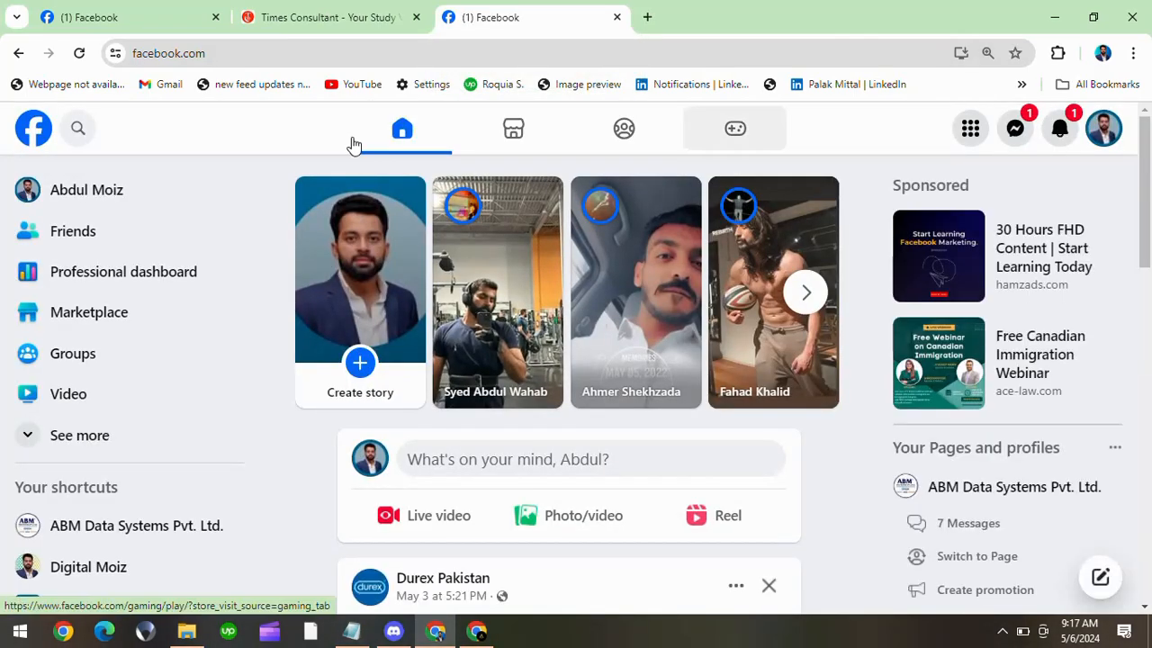
{"action": "left_click", "coordinate": [87, 128]}
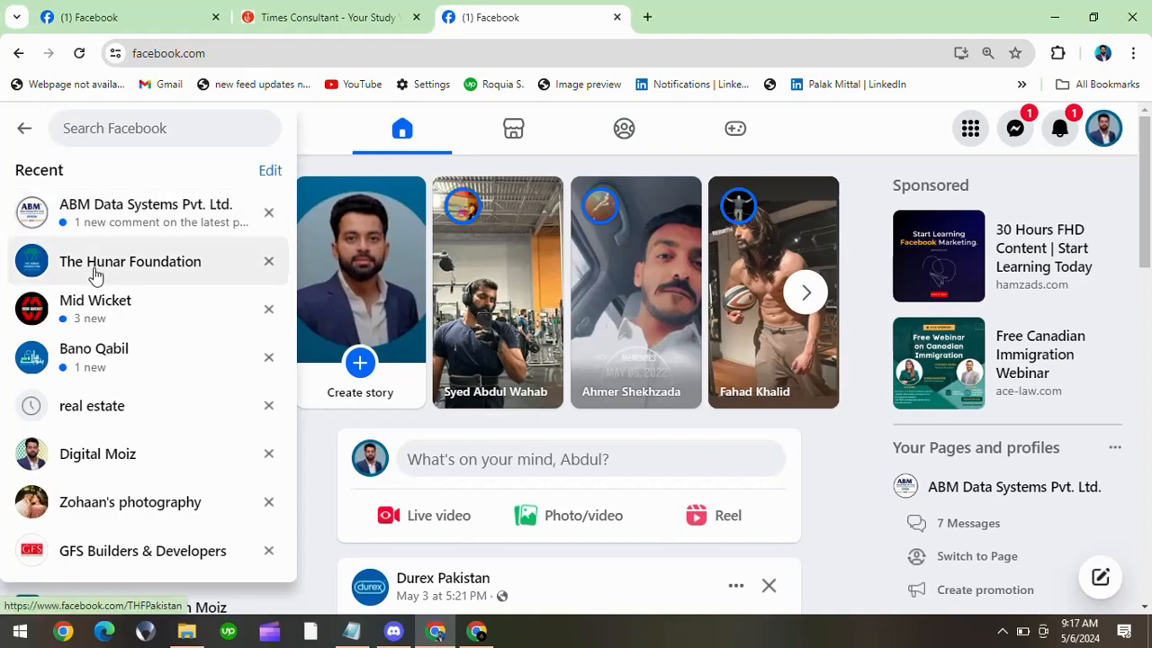
{"action": "left_click", "coordinate": [96, 273]}
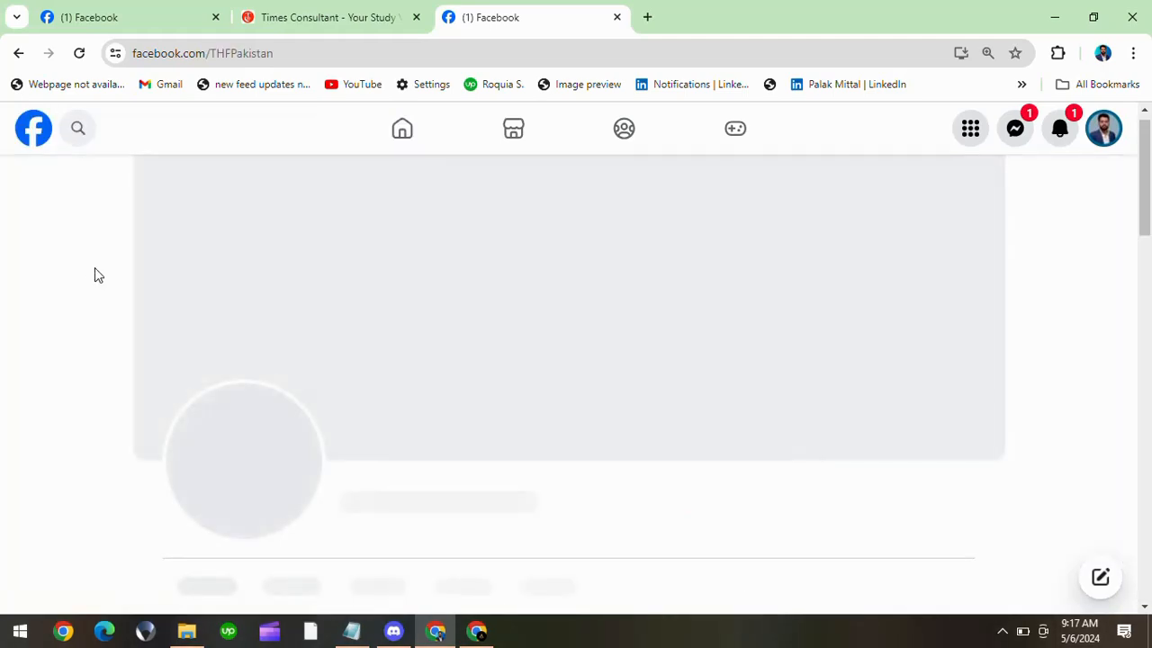
Step: Find The Hunar Foundation's April 21 post for DAE-certified professionals and examine its 4-month training program poster
{"action": "scroll", "coordinate": [735, 439], "scroll_direction": "down", "scroll_amount": 15}
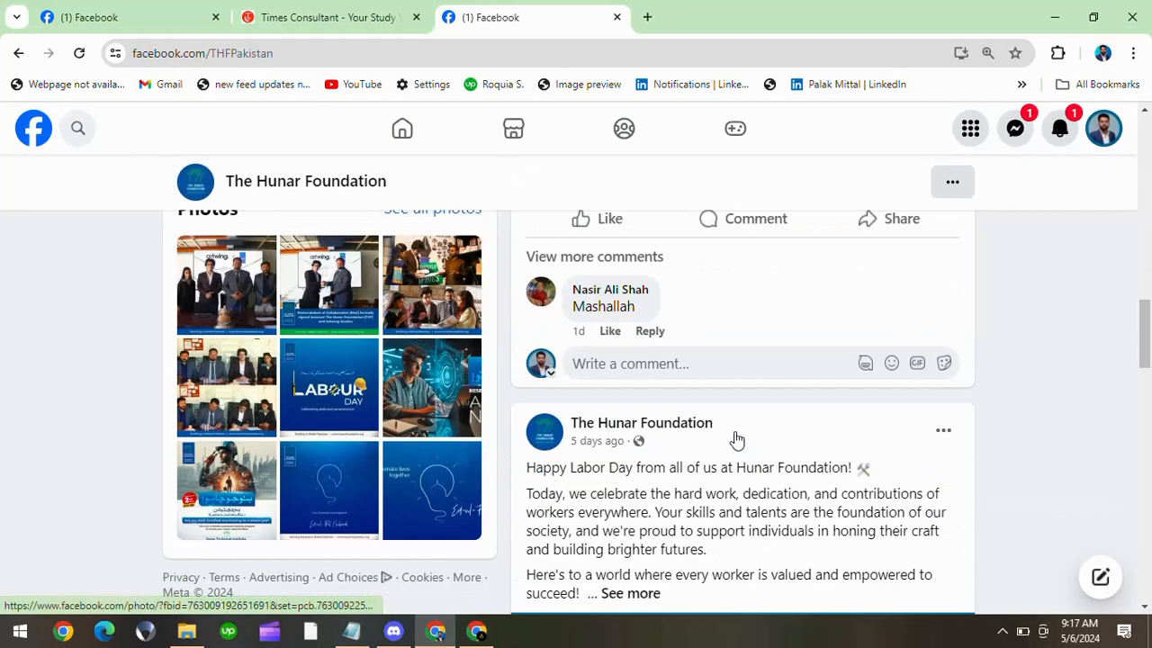
{"action": "scroll", "coordinate": [735, 439], "scroll_direction": "down", "scroll_amount": 12}
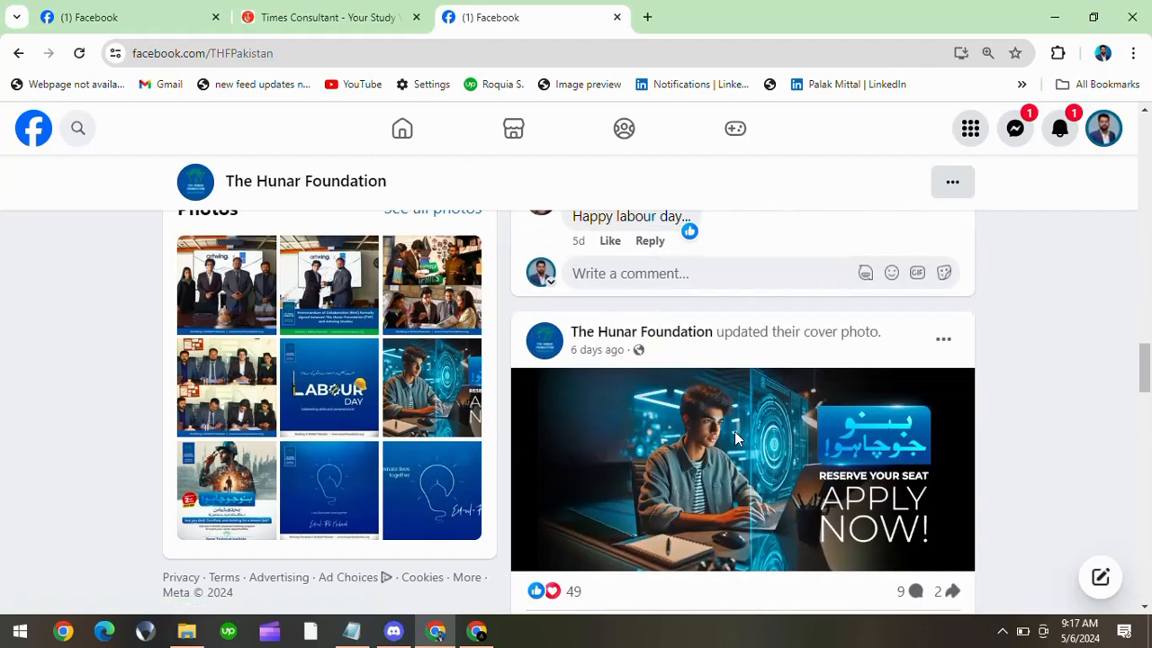
{"action": "scroll", "coordinate": [734, 438], "scroll_direction": "down", "scroll_amount": 12}
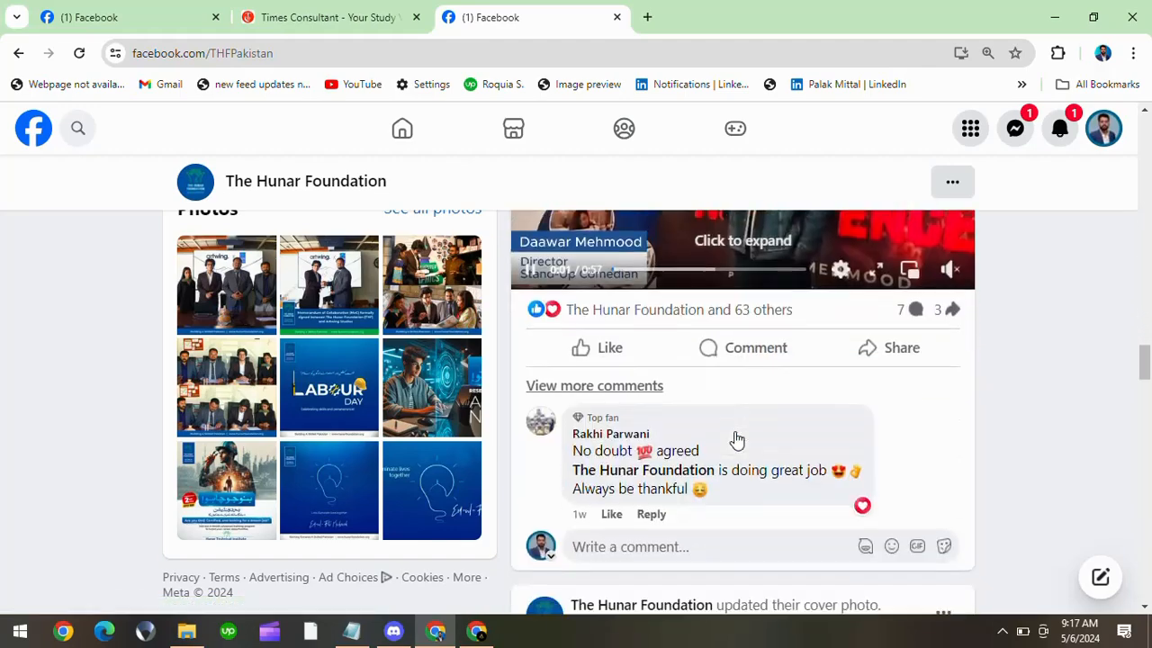
{"action": "scroll", "coordinate": [735, 439], "scroll_direction": "down", "scroll_amount": 10}
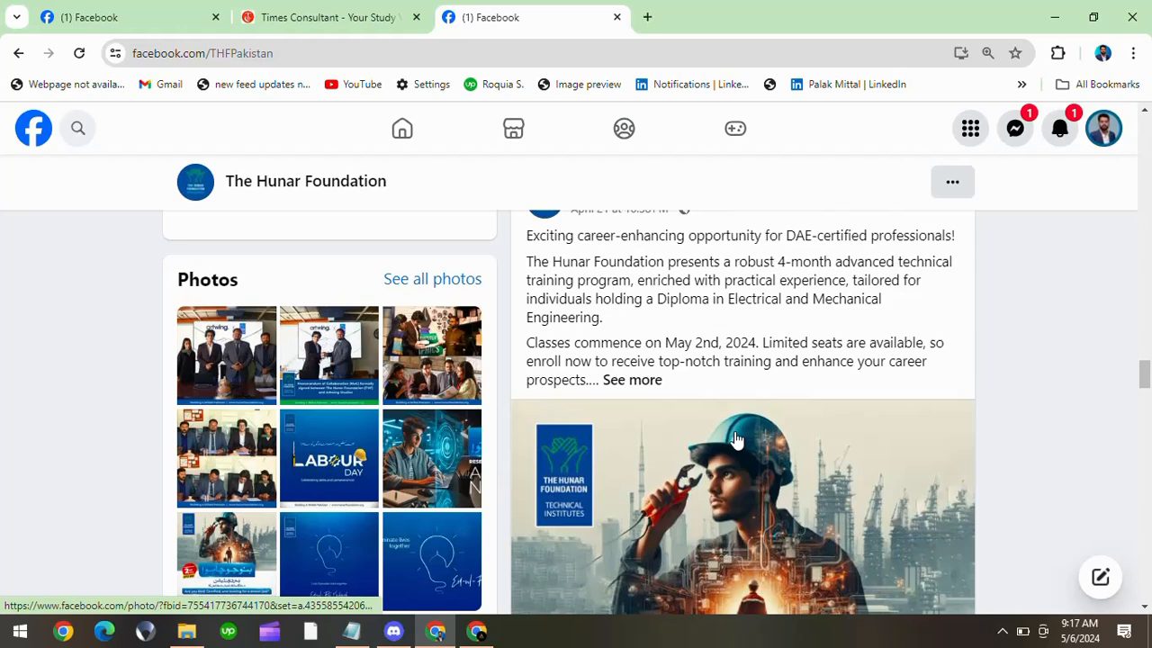
{"action": "scroll", "coordinate": [734, 438], "scroll_direction": "down", "scroll_amount": 3}
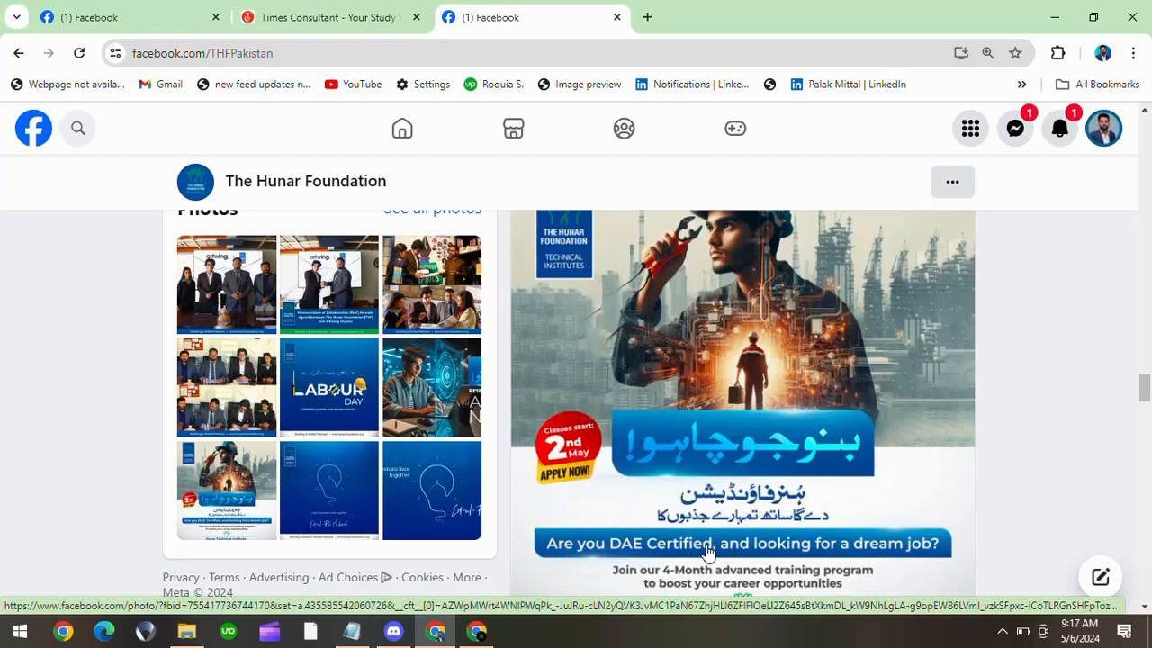
{"action": "scroll", "coordinate": [708, 553], "scroll_direction": "down", "scroll_amount": 1}
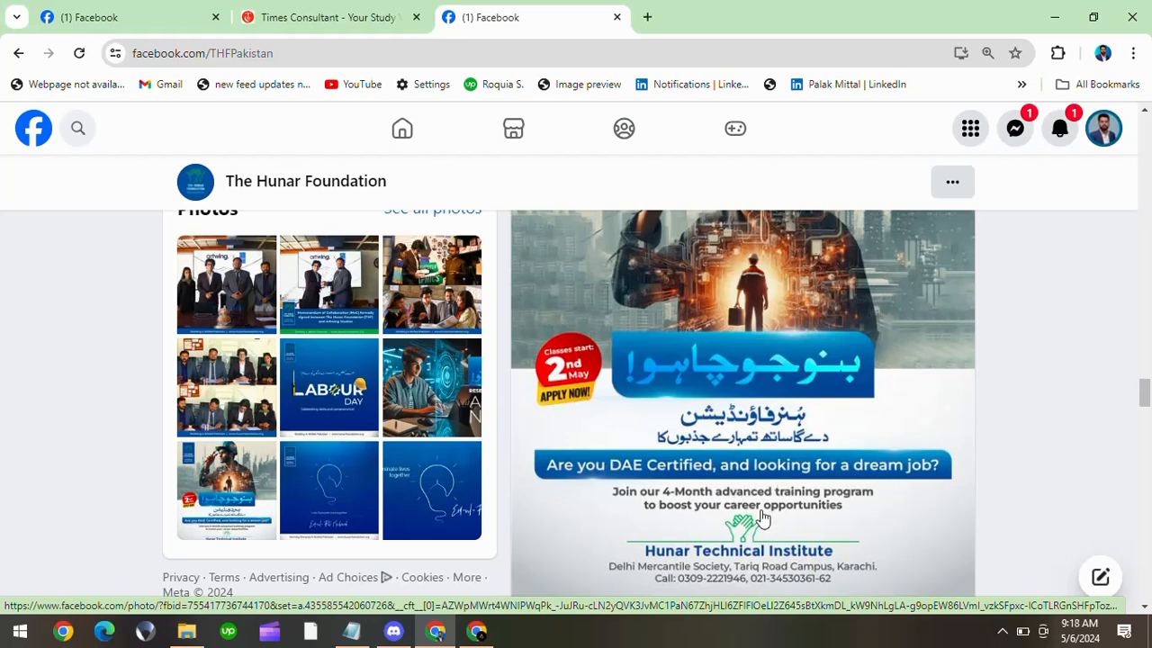
{"action": "scroll", "coordinate": [755, 522], "scroll_direction": "down", "scroll_amount": 1}
{"action": "scroll", "coordinate": [743, 528], "scroll_direction": "down", "scroll_amount": 1}
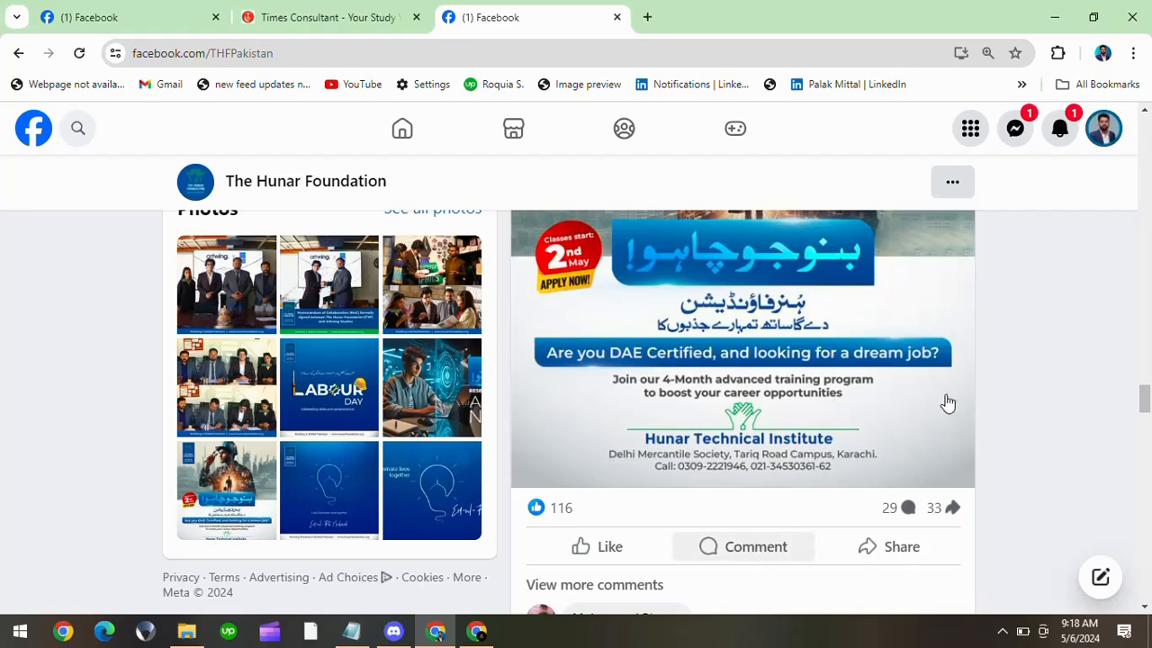
Step: Expand the April 21 post's full text and open its online application link in a new tab
{"action": "scroll", "coordinate": [712, 539], "scroll_direction": "up", "scroll_amount": 6}
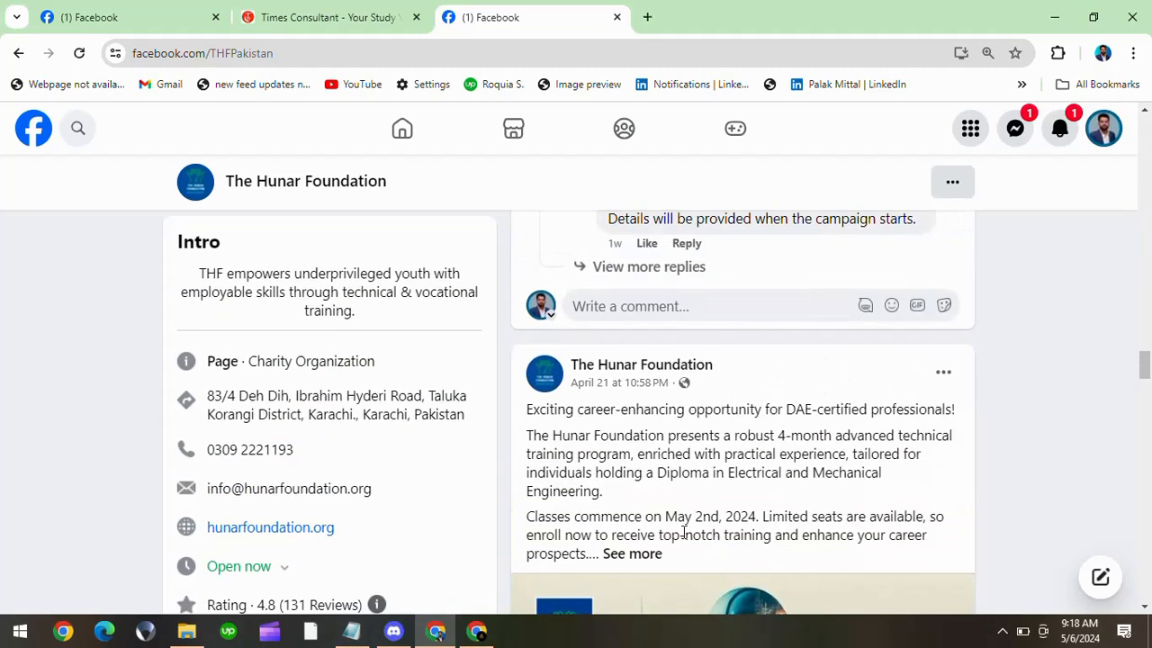
{"action": "scroll", "coordinate": [681, 525], "scroll_direction": "down", "scroll_amount": 1}
{"action": "left_click", "coordinate": [630, 459]}
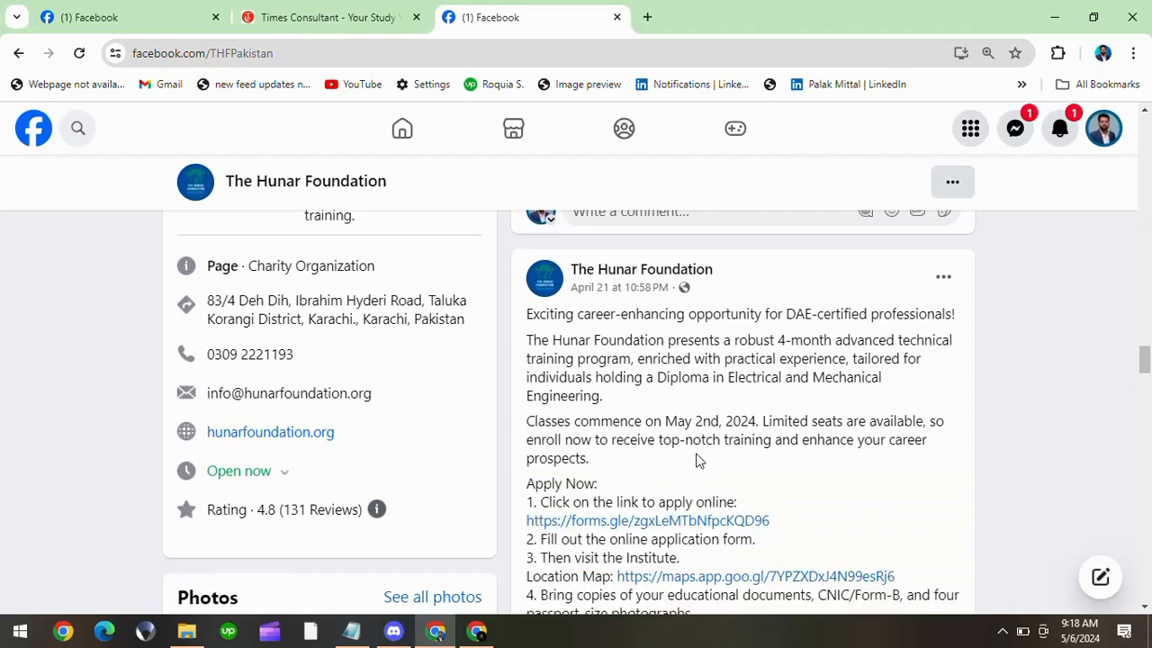
{"action": "scroll", "coordinate": [697, 462], "scroll_direction": "down", "scroll_amount": 1}
{"action": "scroll", "coordinate": [702, 461], "scroll_direction": "down", "scroll_amount": 1}
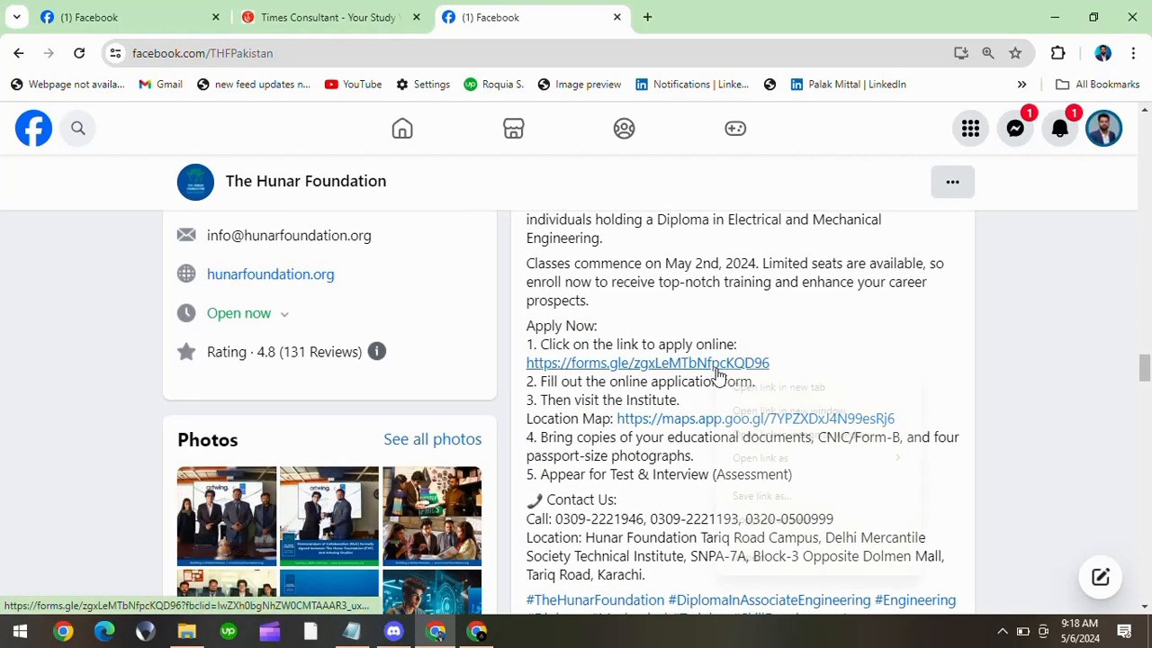
{"action": "right_click", "coordinate": [719, 372]}
{"action": "left_click", "coordinate": [746, 387]}
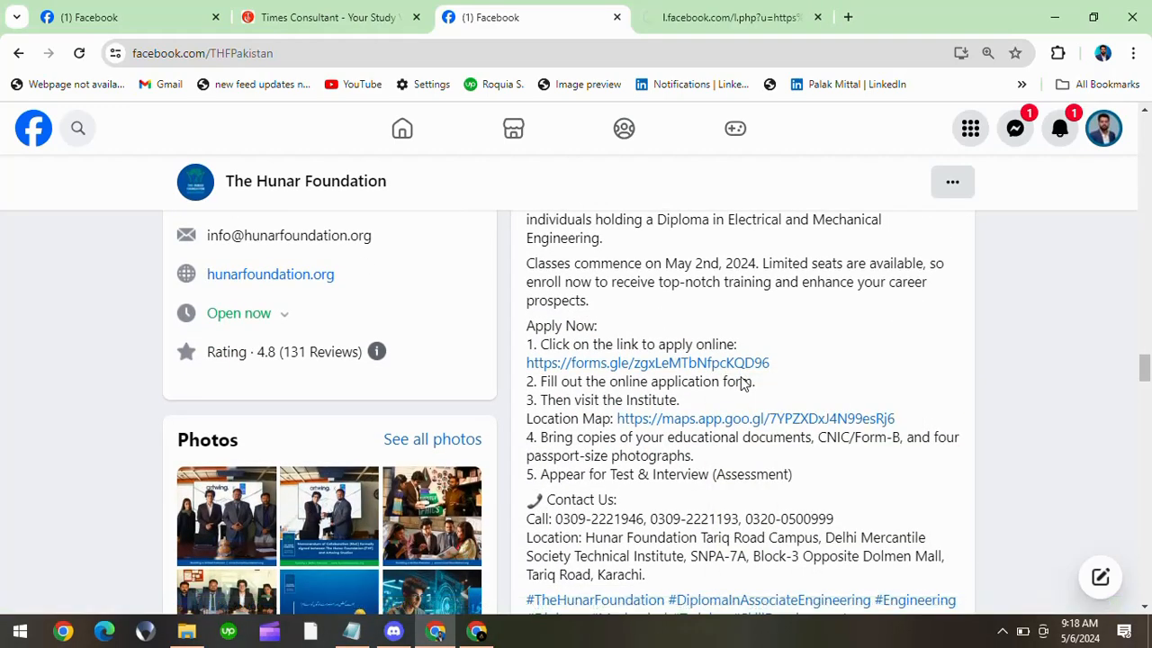
{"action": "left_click", "coordinate": [733, 9]}
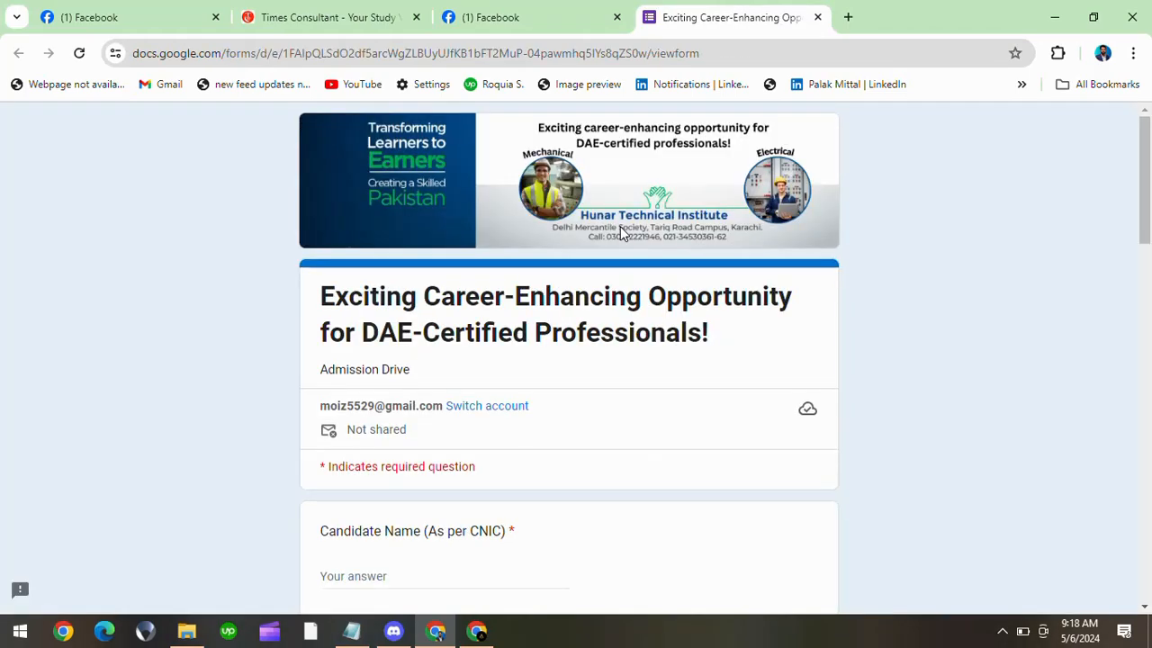
Step: Examine the admission form's header and its candidate name and father/guardian name questions
{"action": "scroll", "coordinate": [620, 227], "scroll_direction": "down", "scroll_amount": 4}
{"action": "scroll", "coordinate": [620, 234], "scroll_direction": "up", "scroll_amount": 3}
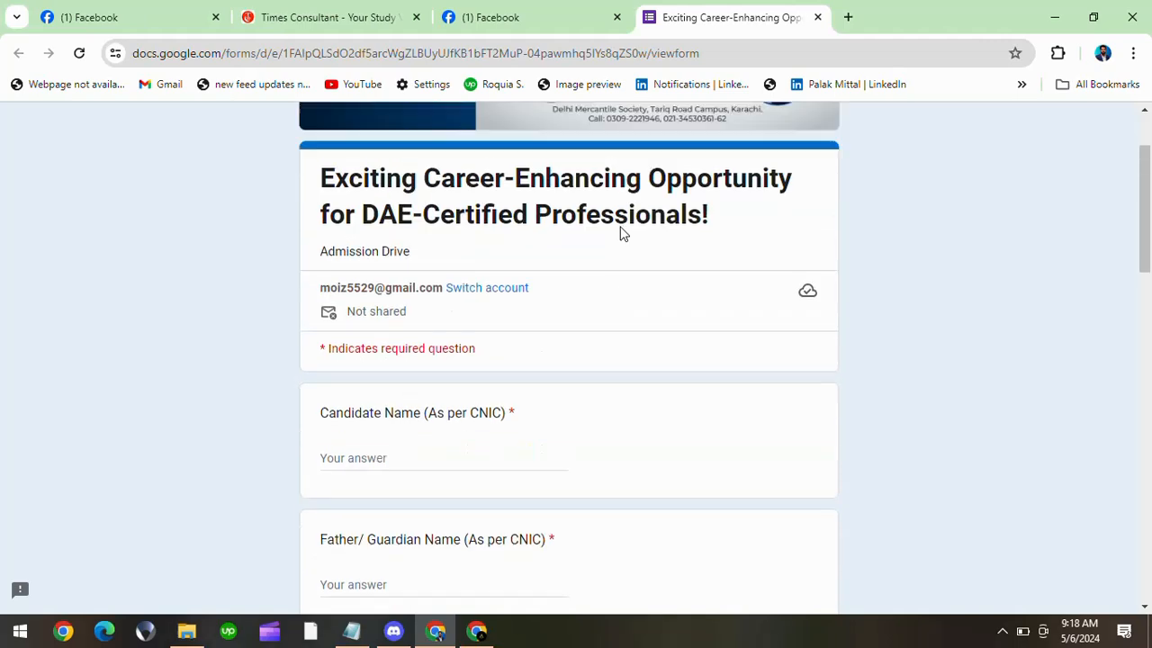
{"action": "scroll", "coordinate": [621, 227], "scroll_direction": "down", "scroll_amount": 1}
{"action": "scroll", "coordinate": [621, 227], "scroll_direction": "up", "scroll_amount": 1}
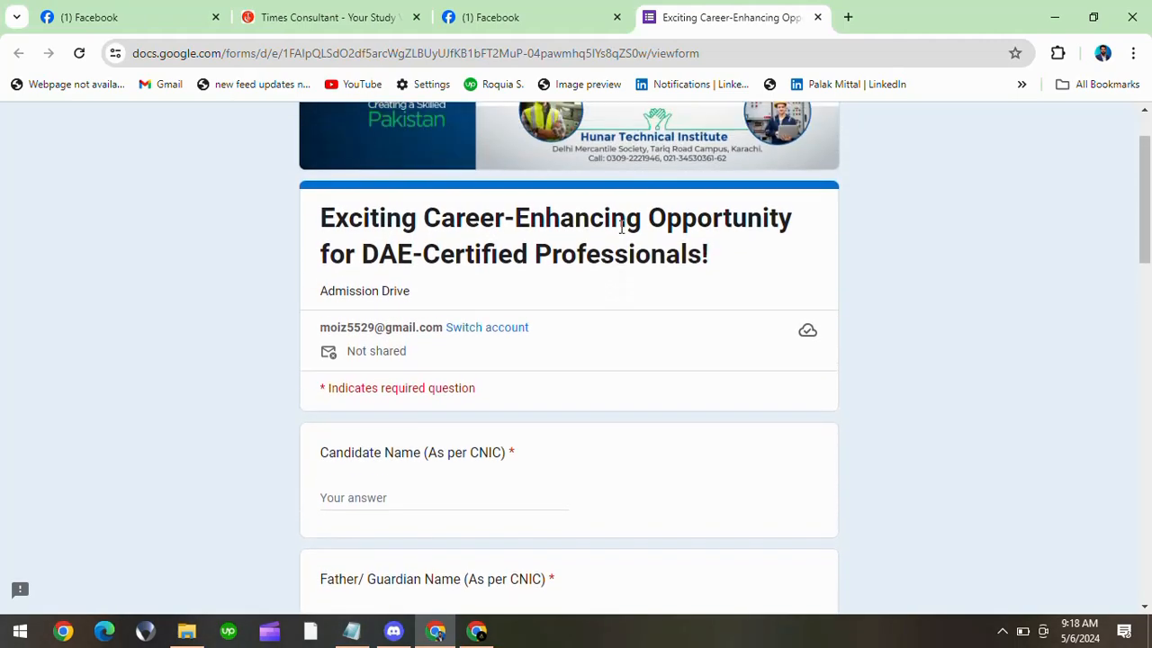
{"action": "scroll", "coordinate": [420, 396], "scroll_direction": "down", "scroll_amount": 2}
{"action": "left_click_drag", "start_coordinate": [418, 393], "coordinate": [378, 309]}
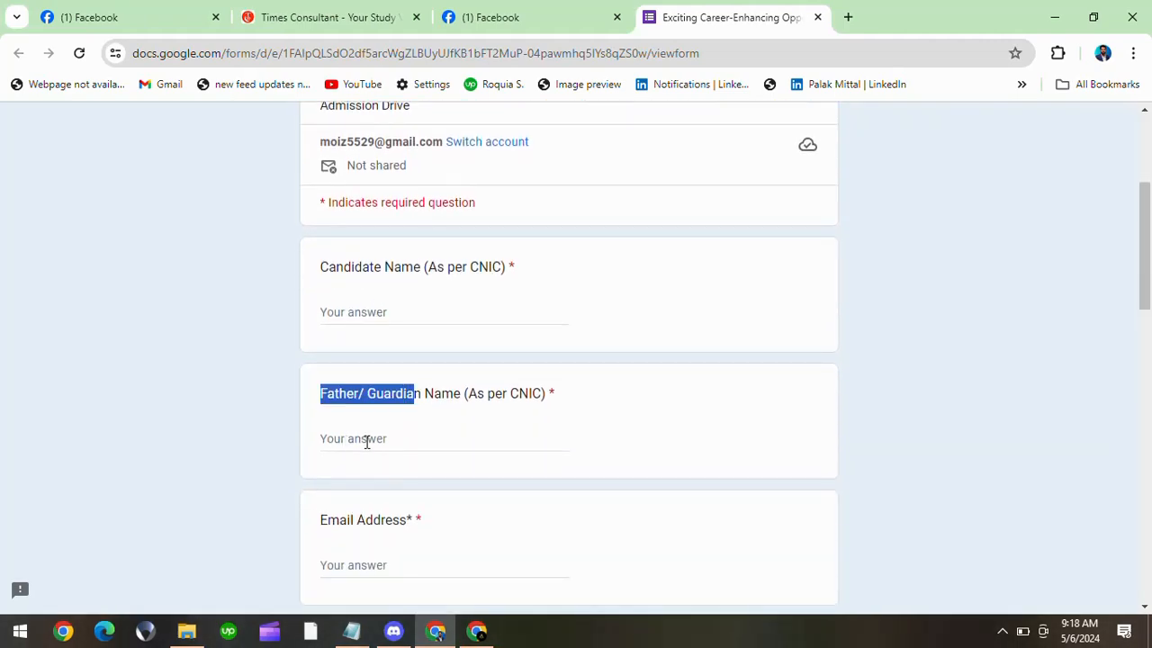
Step: Review the form's email, phone, date of birth, age group, address, last education and course interest questions down to its end
{"action": "scroll", "coordinate": [387, 423], "scroll_direction": "down", "scroll_amount": 3}
{"action": "scroll", "coordinate": [382, 459], "scroll_direction": "down", "scroll_amount": 4}
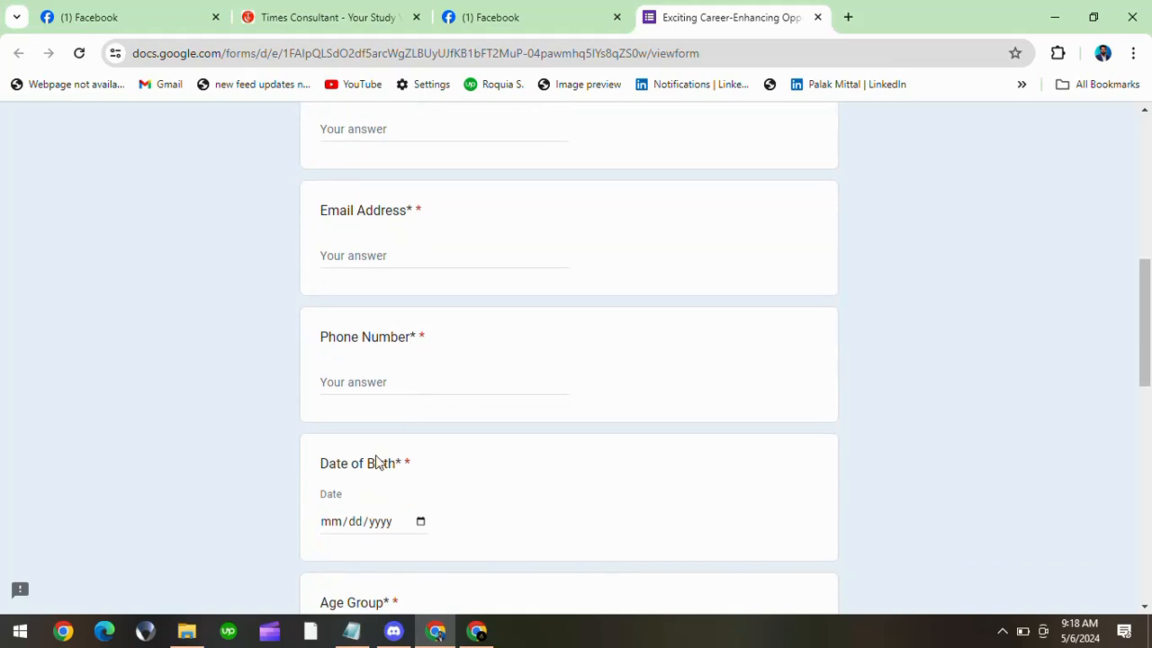
{"action": "scroll", "coordinate": [396, 430], "scroll_direction": "down", "scroll_amount": 1}
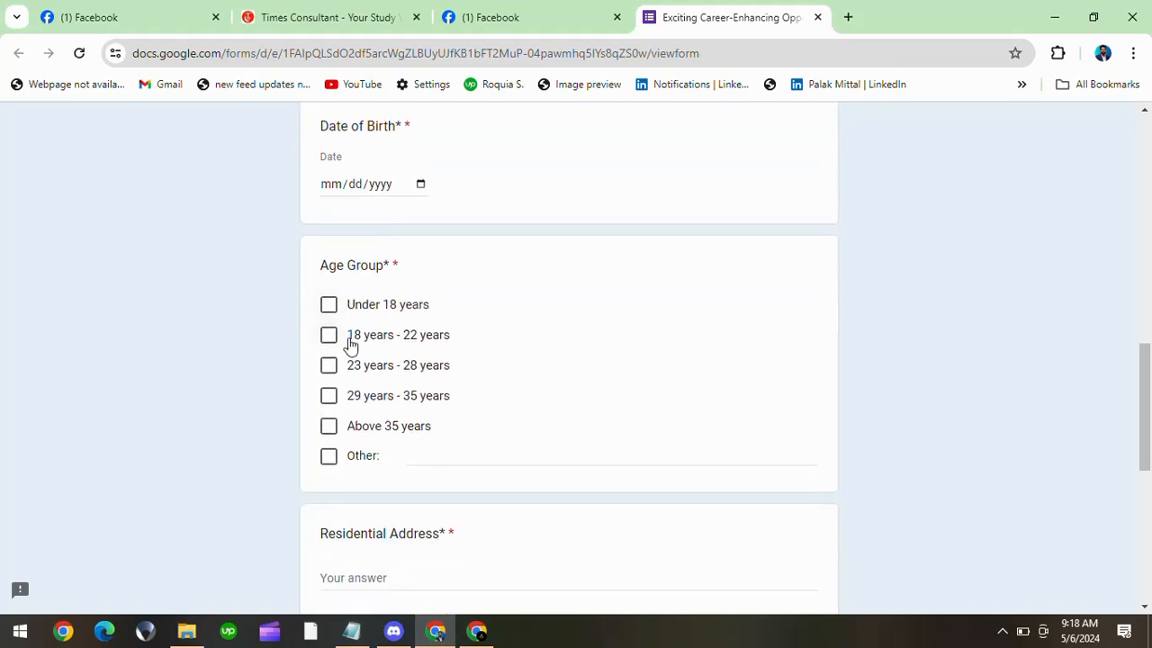
{"action": "scroll", "coordinate": [352, 465], "scroll_direction": "down", "scroll_amount": 3}
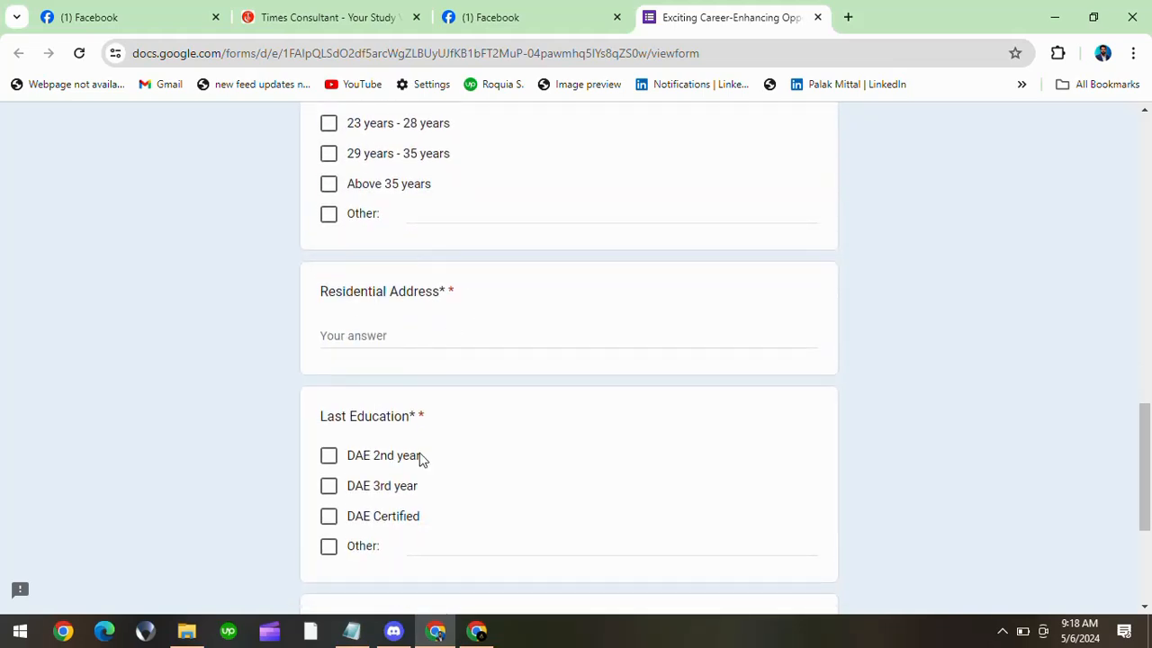
{"action": "scroll", "coordinate": [472, 445], "scroll_direction": "down", "scroll_amount": 2}
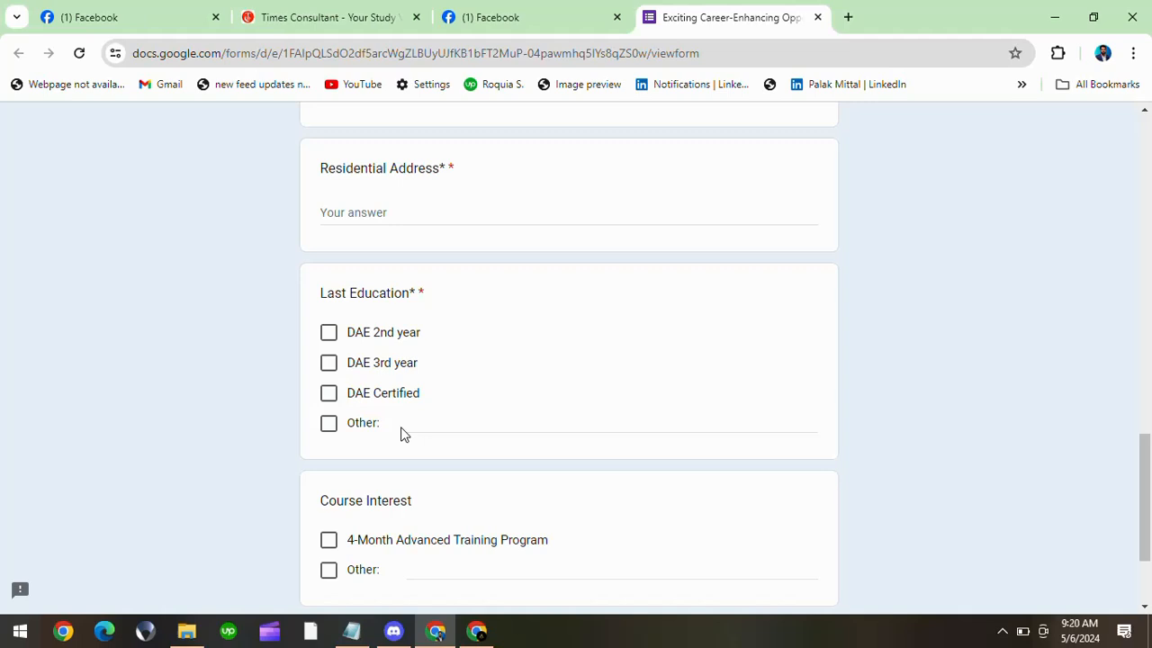
{"action": "scroll", "coordinate": [403, 434], "scroll_direction": "down", "scroll_amount": 2}
{"action": "scroll", "coordinate": [401, 435], "scroll_direction": "up", "scroll_amount": 5}
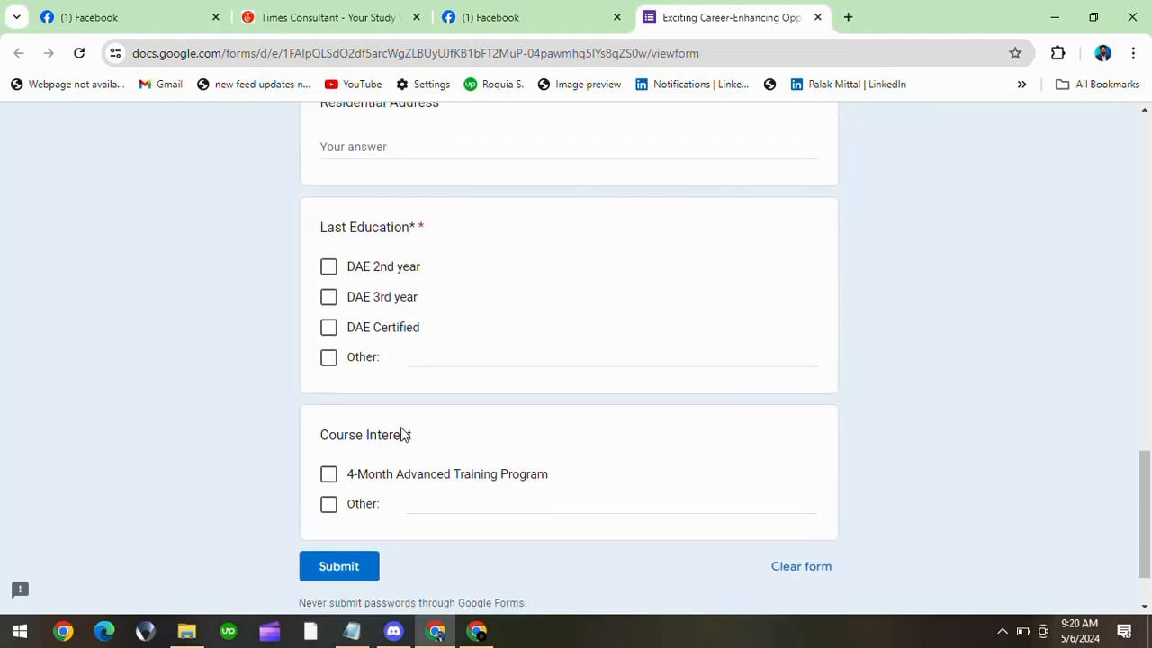
Step: Open a new Chrome window and switch to the Digital browser profile
{"action": "left_click", "coordinate": [69, 631]}
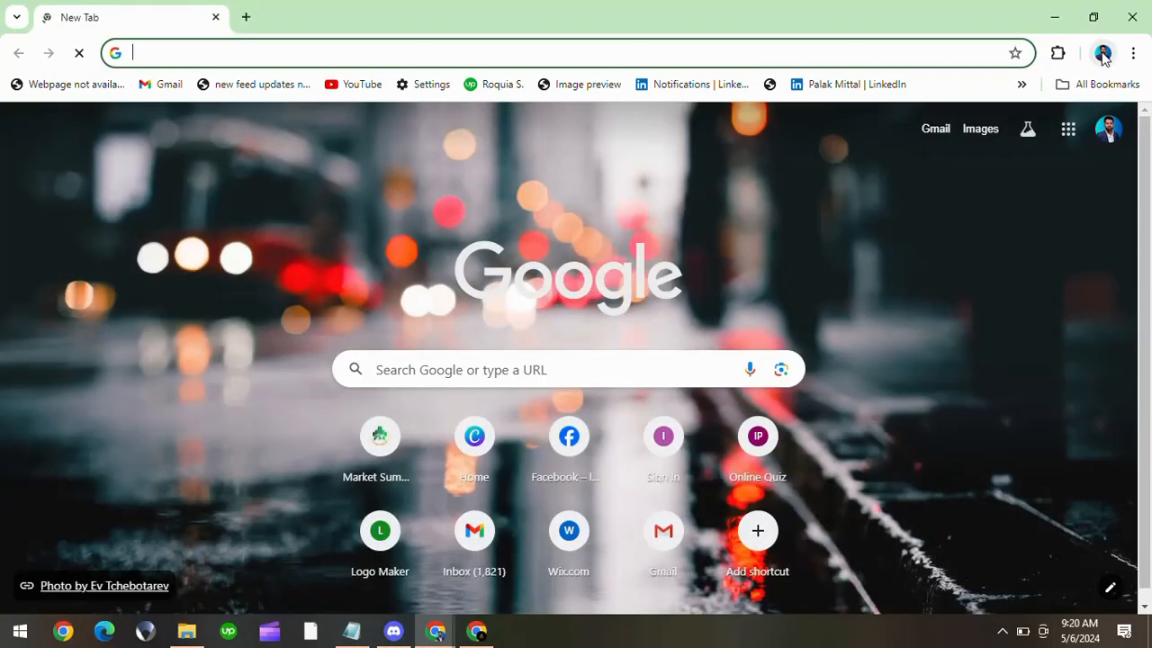
{"action": "left_click", "coordinate": [1102, 52]}
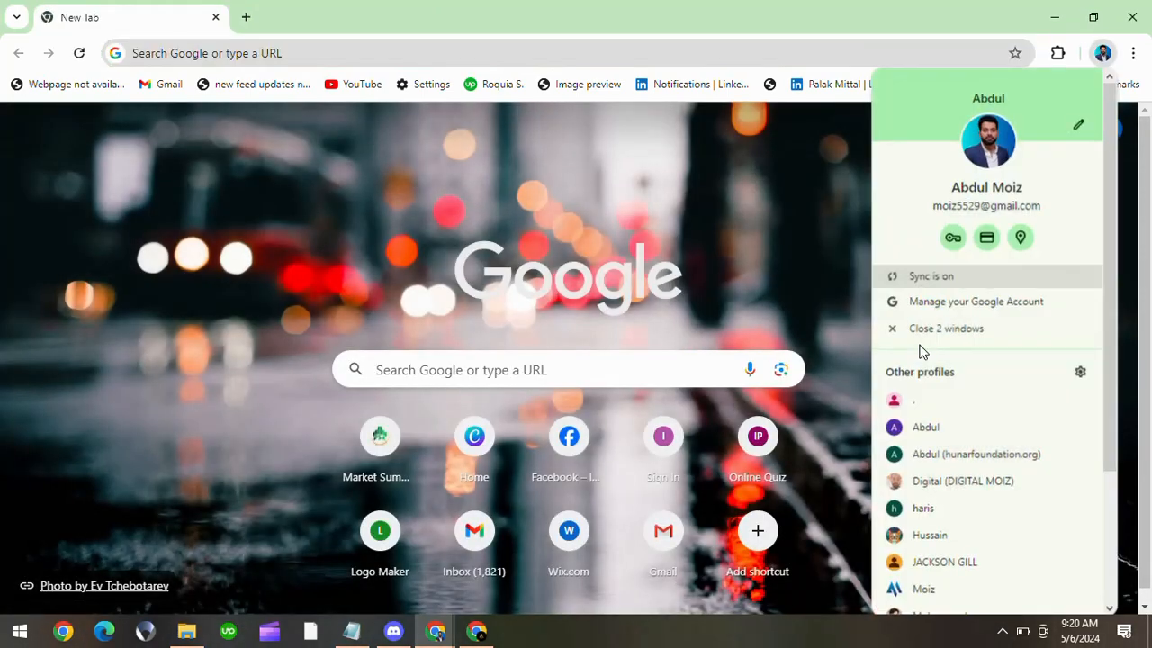
{"action": "left_click", "coordinate": [913, 480]}
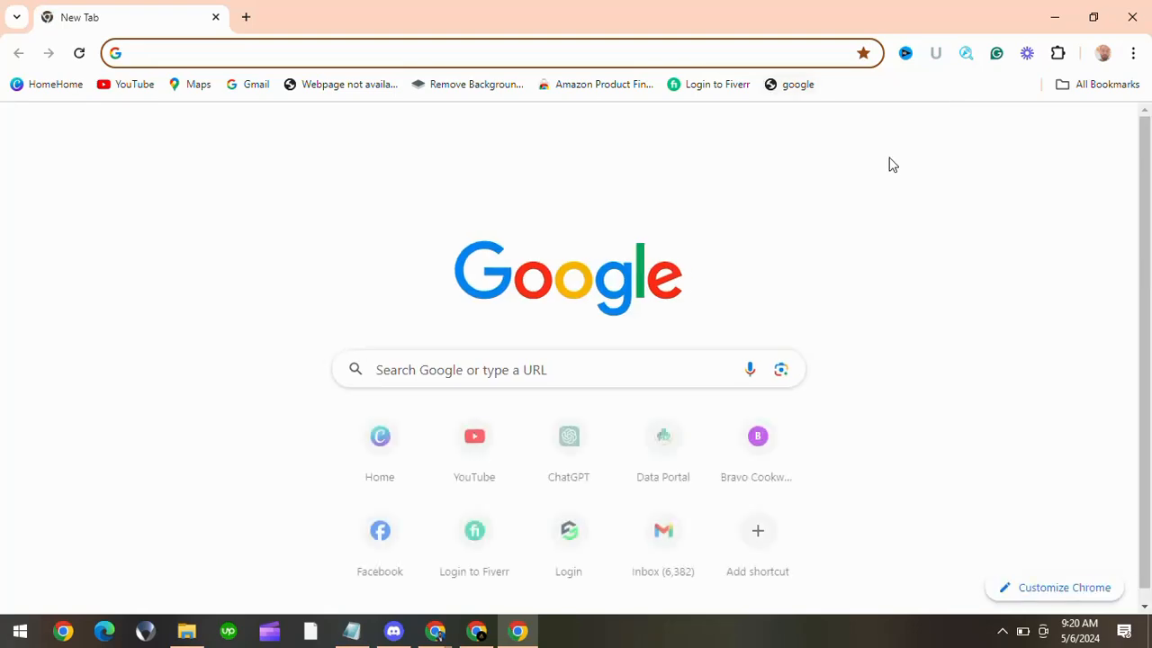
Step: Open Google Forms from the Google apps list and open the first recent Contact Information form, opened Apr 26, 2024
{"action": "left_click", "coordinate": [1069, 135]}
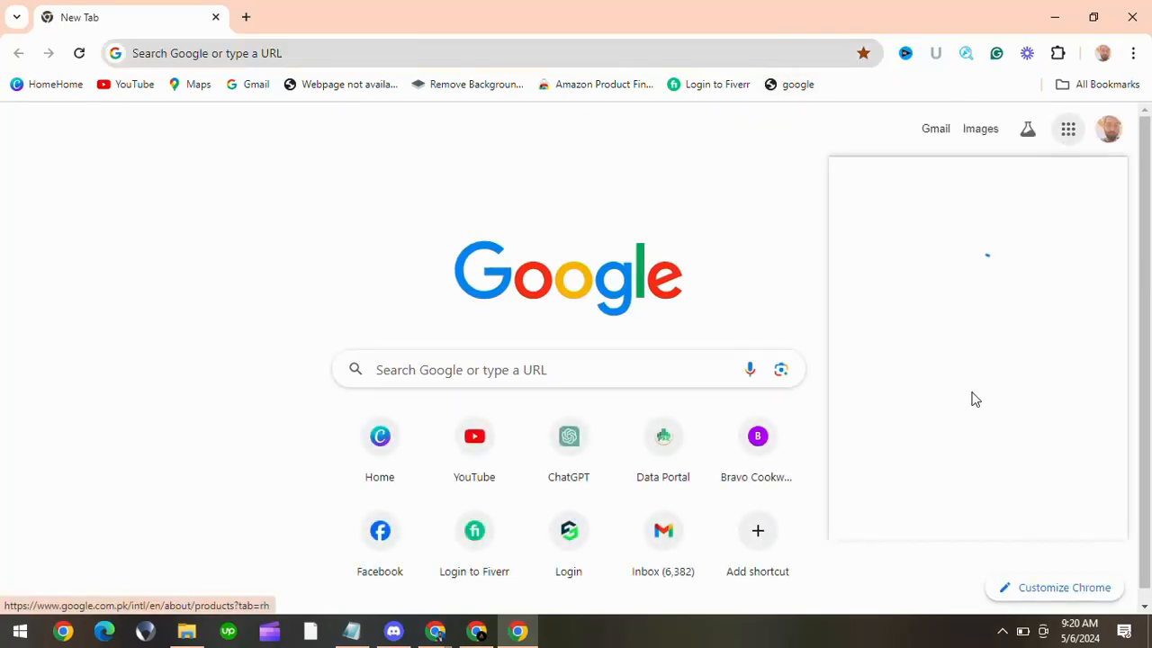
{"action": "scroll", "coordinate": [976, 401], "scroll_direction": "down", "scroll_amount": 5}
{"action": "scroll", "coordinate": [972, 398], "scroll_direction": "down", "scroll_amount": 4}
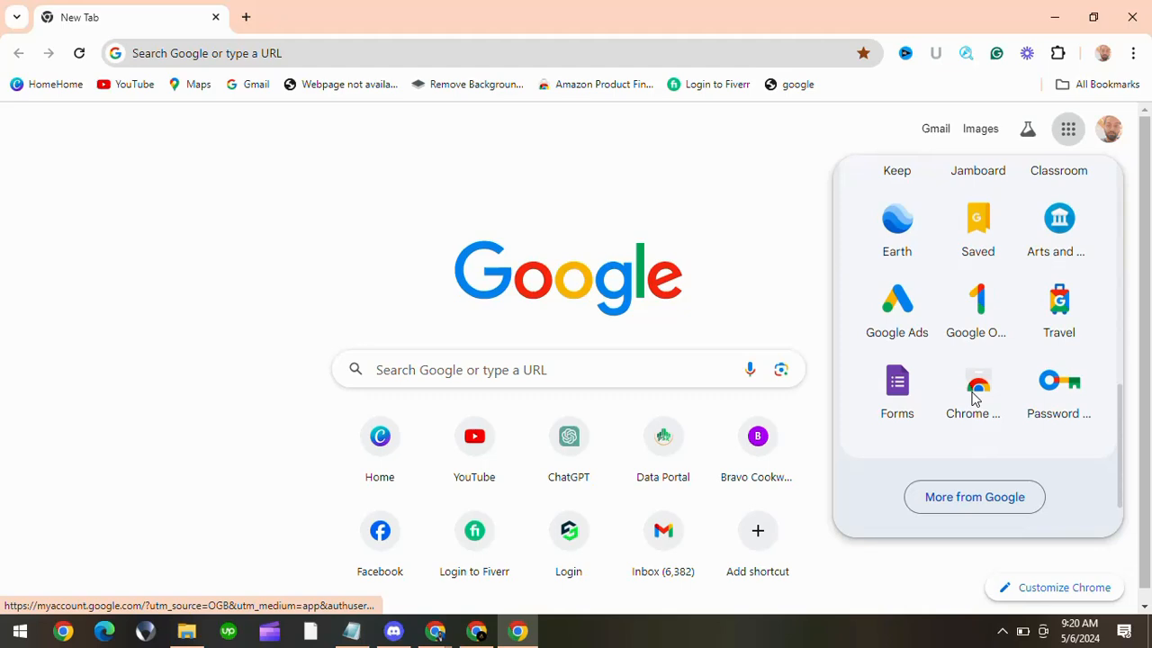
{"action": "left_click", "coordinate": [901, 399]}
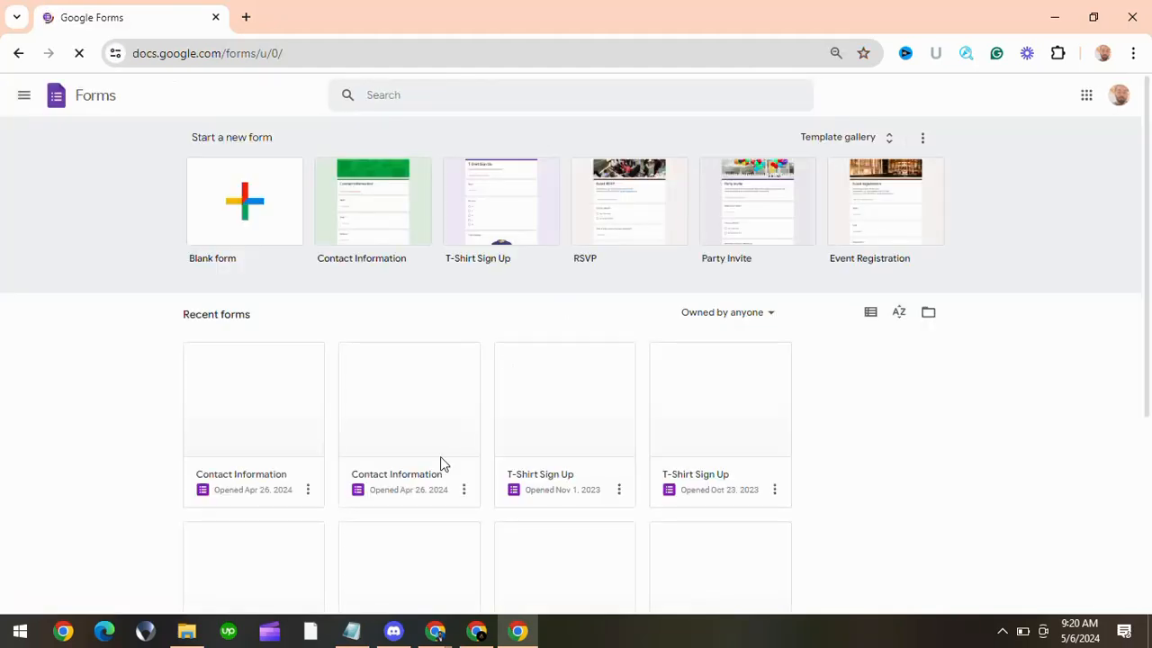
{"action": "scroll", "coordinate": [442, 465], "scroll_direction": "down", "scroll_amount": 1}
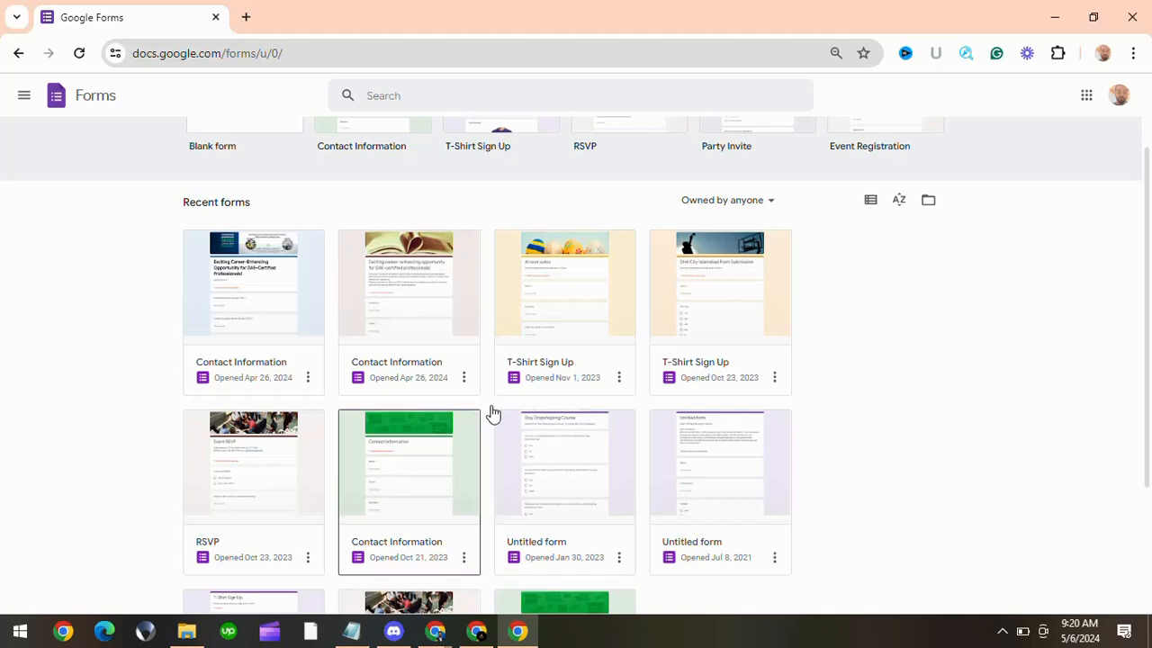
{"action": "left_click", "coordinate": [271, 321]}
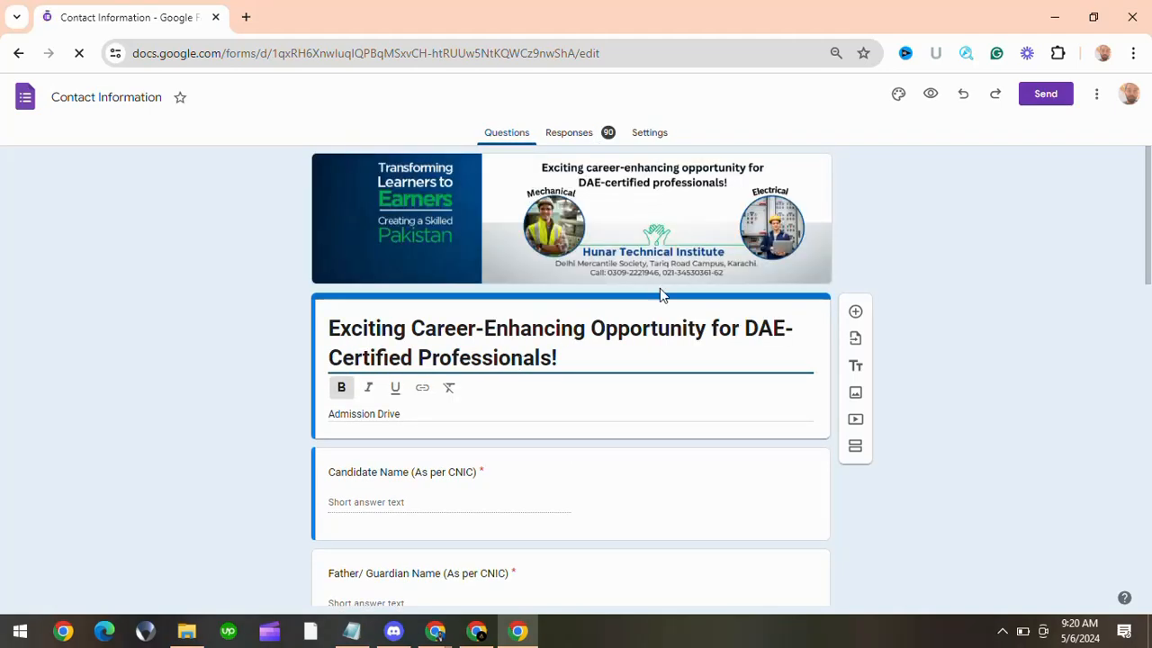
Step: Review the April 21 post on The Hunar Foundation's Facebook page and return to the form editor
{"action": "left_click", "coordinate": [436, 631]}
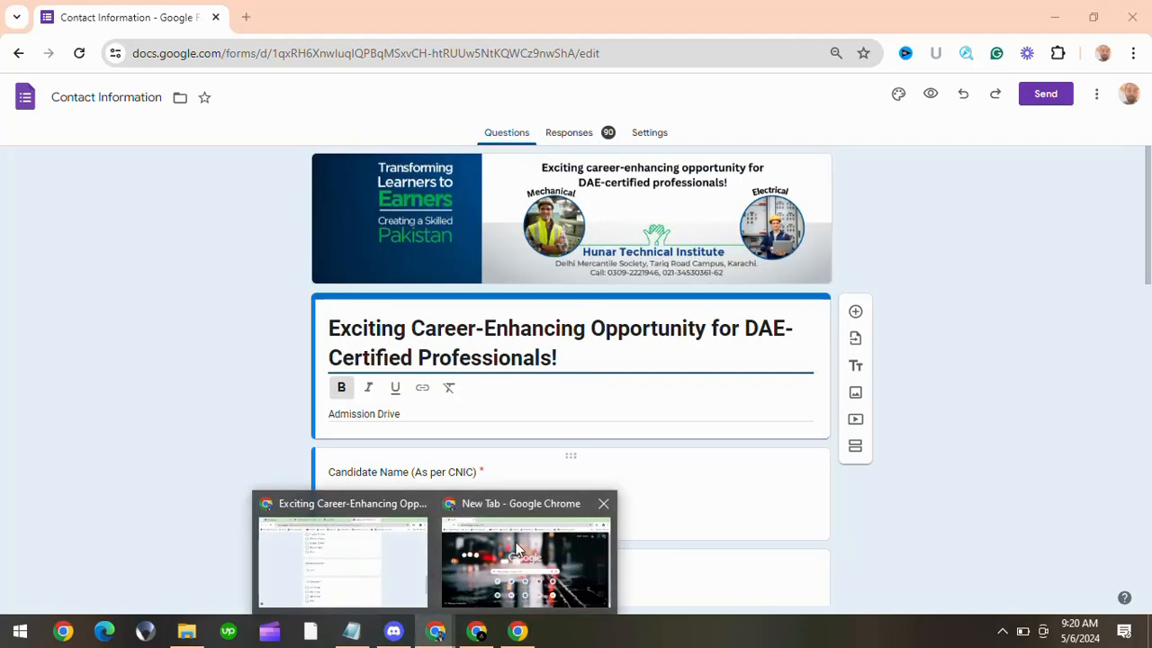
{"action": "left_click", "coordinate": [405, 545]}
{"action": "left_click", "coordinate": [535, 17]}
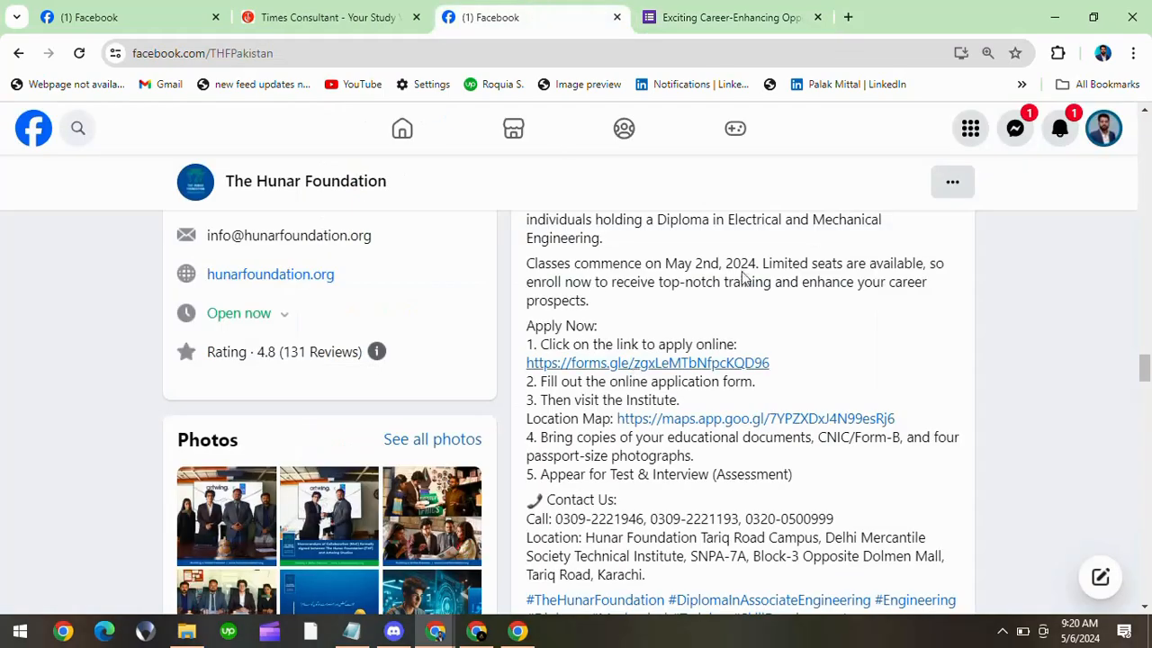
{"action": "scroll", "coordinate": [743, 277], "scroll_direction": "up", "scroll_amount": 2}
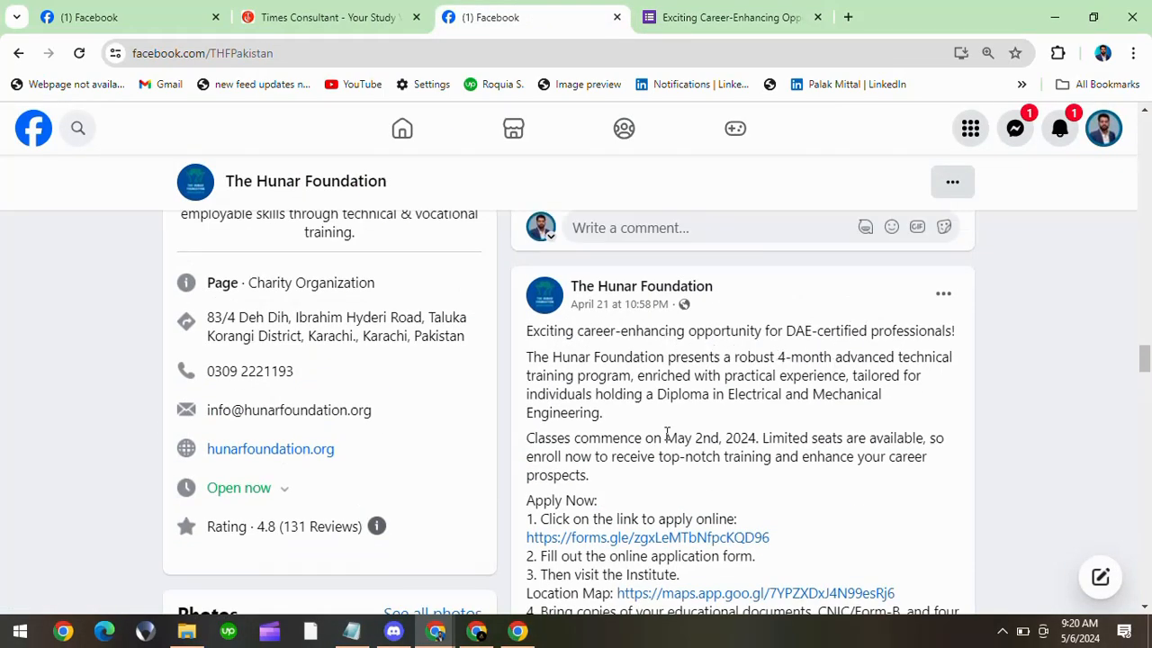
{"action": "left_click", "coordinate": [517, 631]}
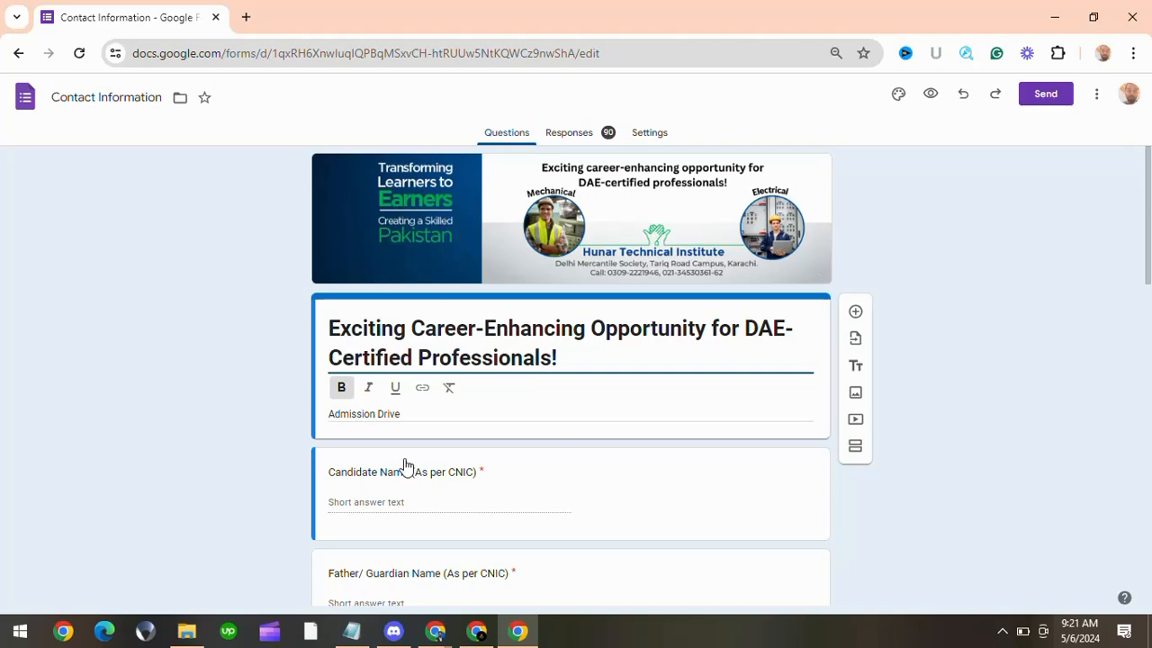
Step: Look through The Hunar Foundation's Facebook posts for artwork related to the form's header
{"action": "left_click", "coordinate": [436, 631]}
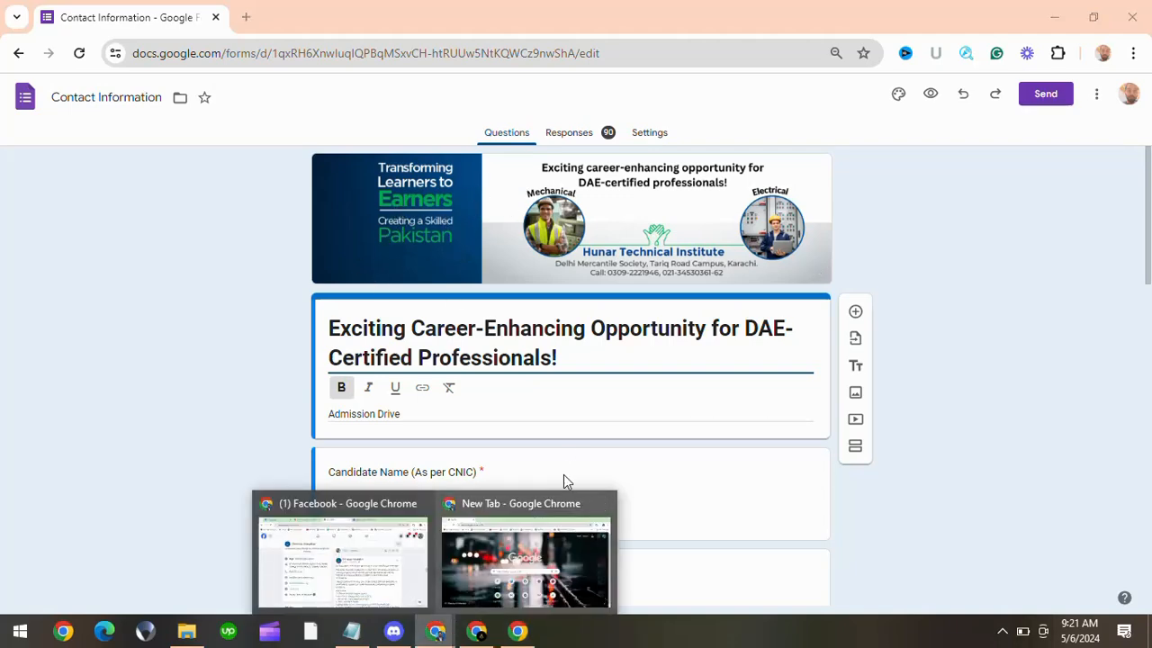
{"action": "left_click", "coordinate": [399, 538]}
{"action": "scroll", "coordinate": [574, 416], "scroll_direction": "down", "scroll_amount": 5}
{"action": "scroll", "coordinate": [574, 414], "scroll_direction": "down", "scroll_amount": 10}
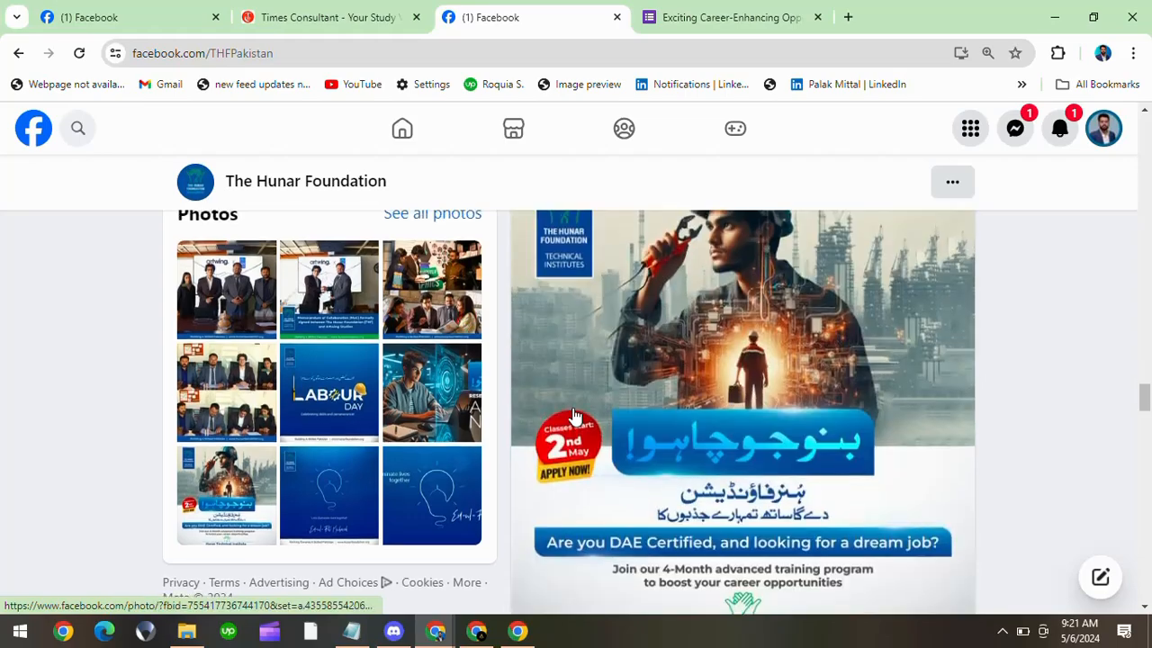
{"action": "scroll", "coordinate": [573, 414], "scroll_direction": "down", "scroll_amount": 12}
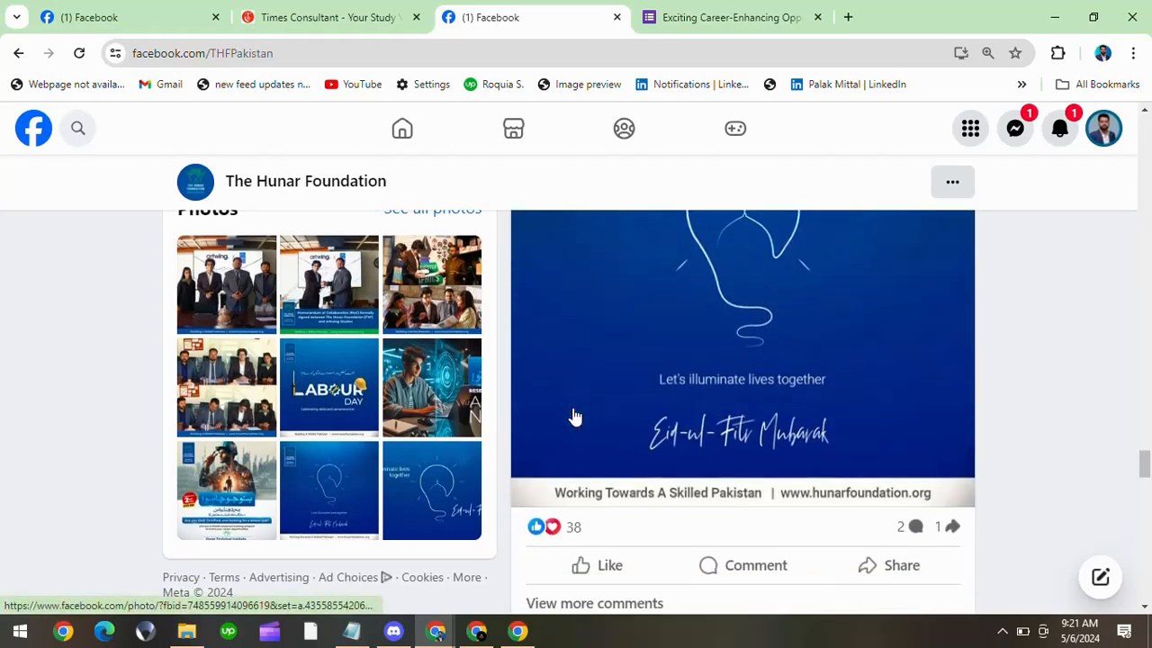
{"action": "scroll", "coordinate": [574, 414], "scroll_direction": "down", "scroll_amount": 12}
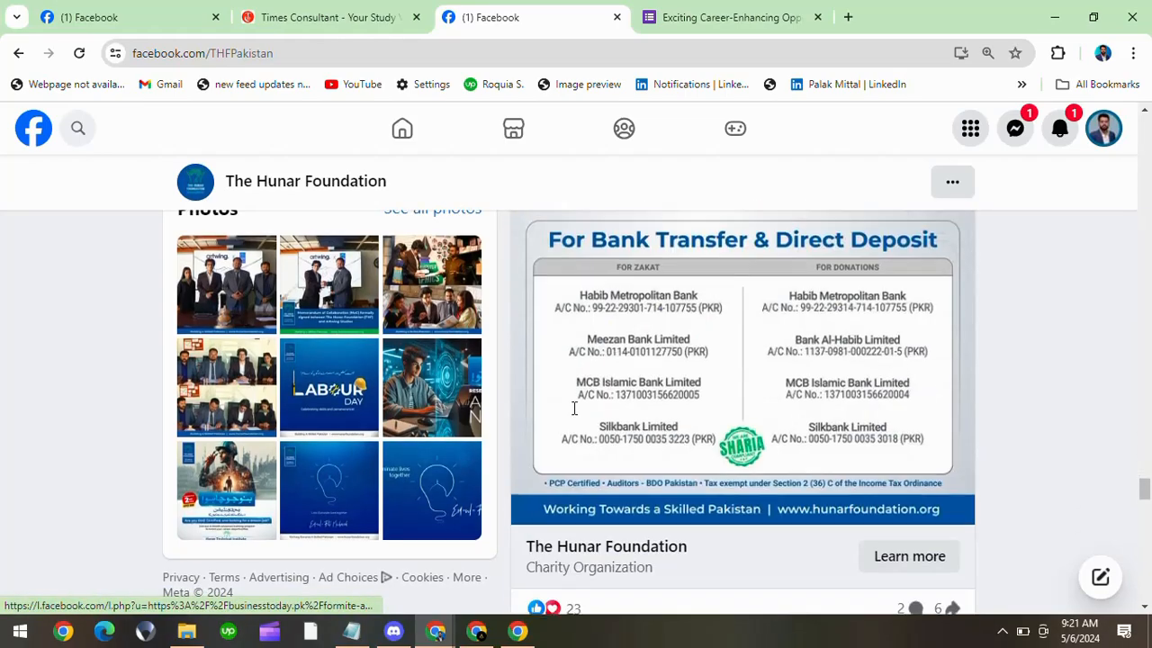
{"action": "scroll", "coordinate": [574, 414], "scroll_direction": "up", "scroll_amount": 12}
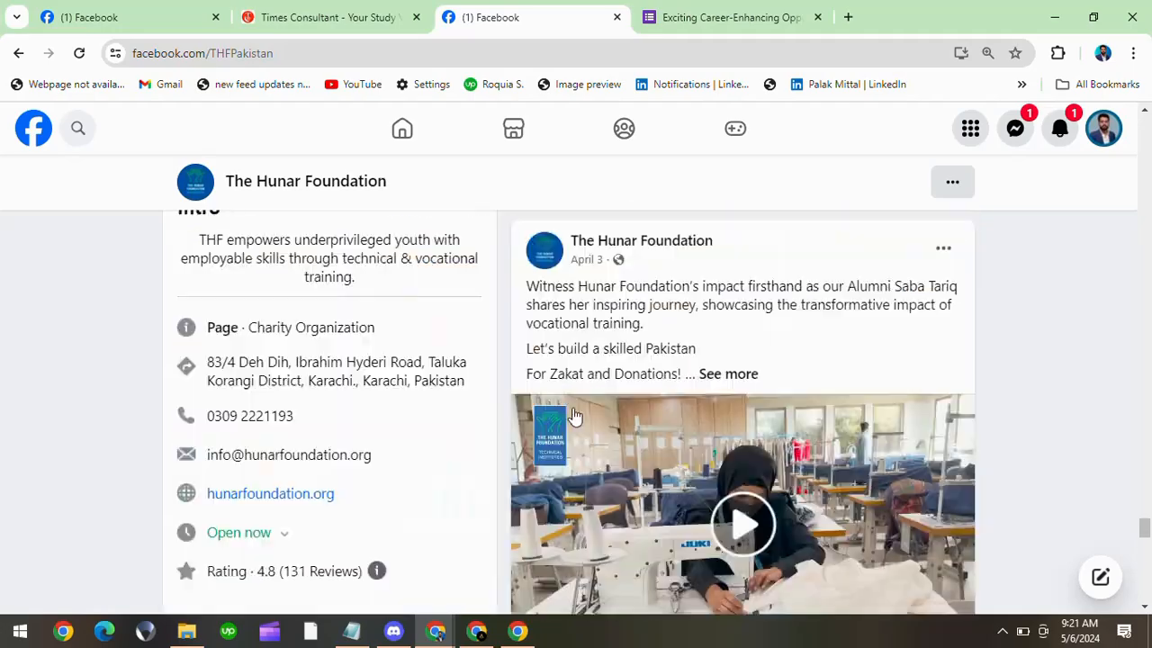
{"action": "scroll", "coordinate": [573, 420], "scroll_direction": "up", "scroll_amount": 15}
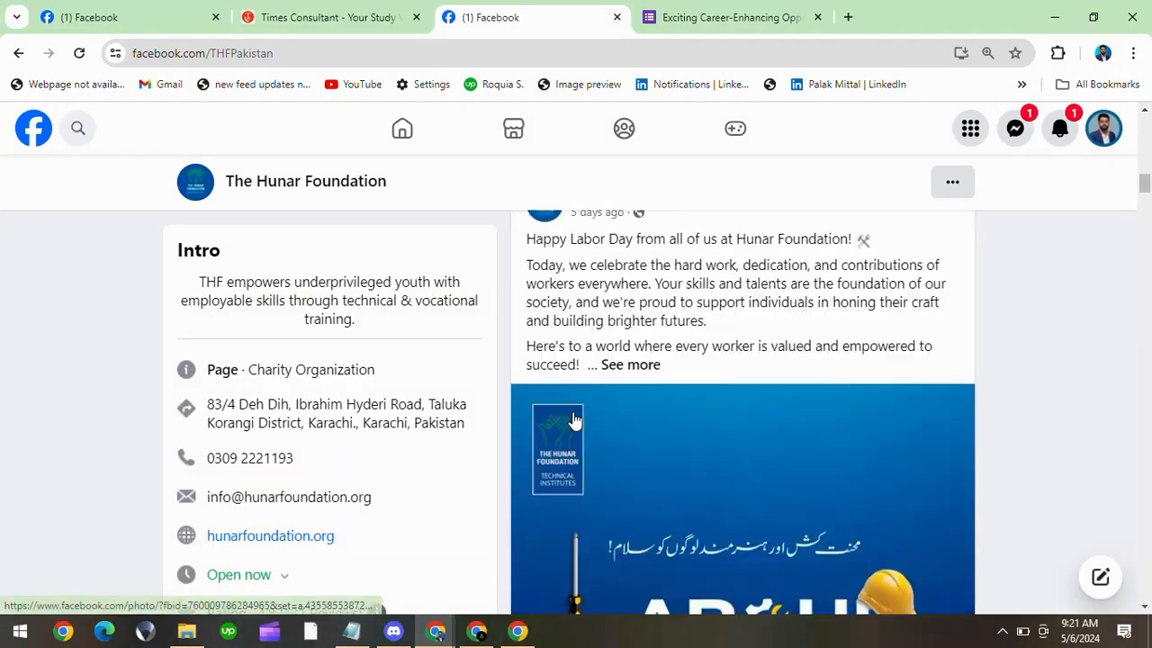
Step: Open The Hunar Foundation's cover photo and browse through its earlier cover photos to the Transforming Learners to Earners banner
{"action": "left_click", "coordinate": [458, 256]}
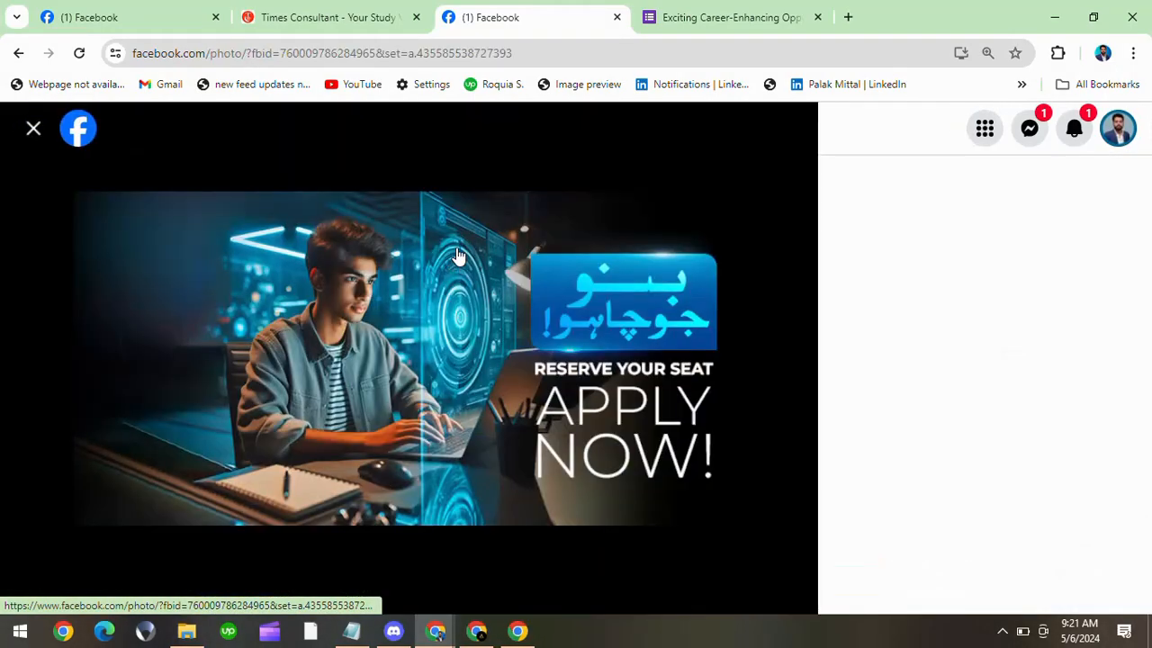
{"action": "key", "text": "Right"}
{"action": "key", "text": "Right"}
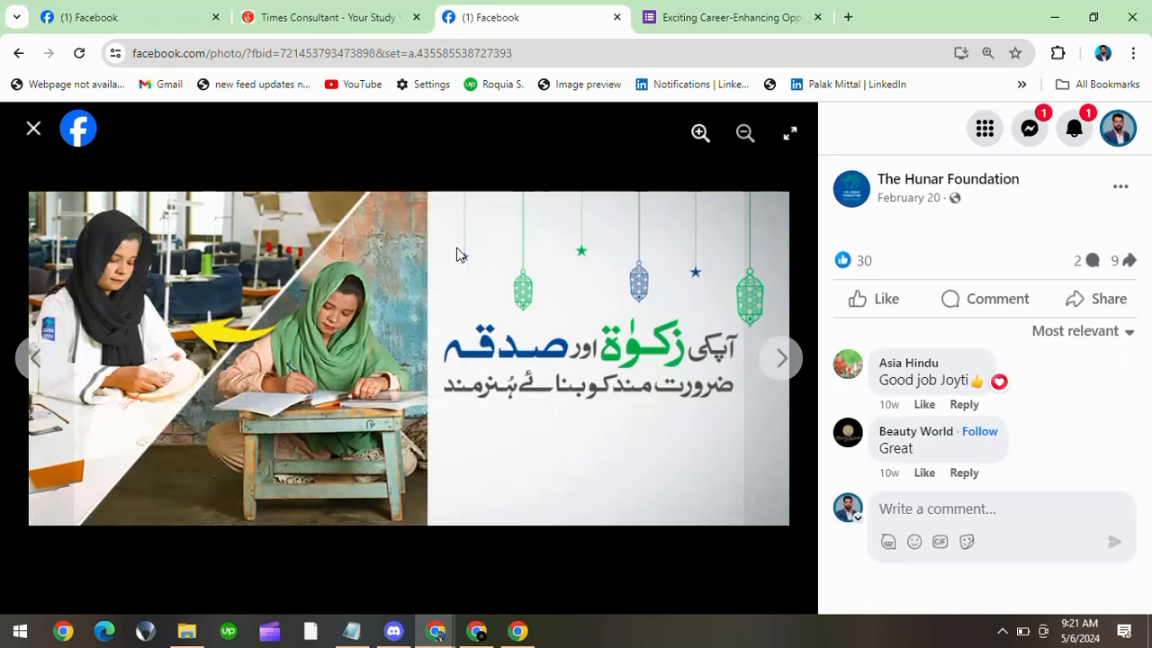
{"action": "key", "text": "Right"}
{"action": "key", "text": "Right"}
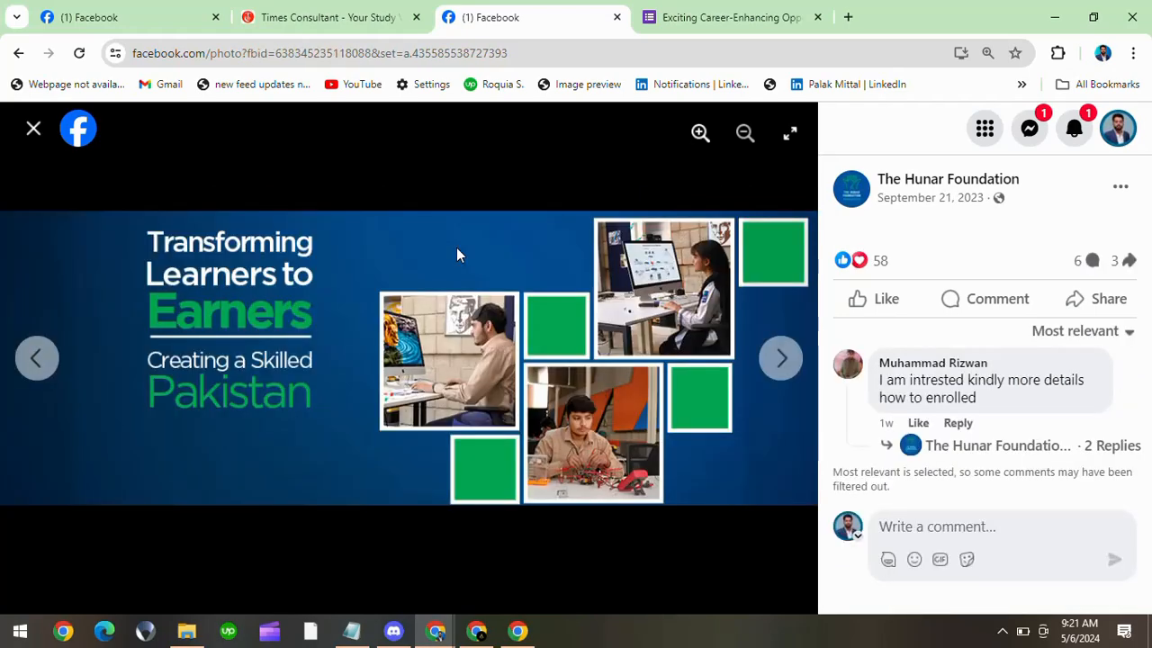
Step: Open Canva in a new tab of the Facebook browser window
{"action": "left_click", "coordinate": [430, 635]}
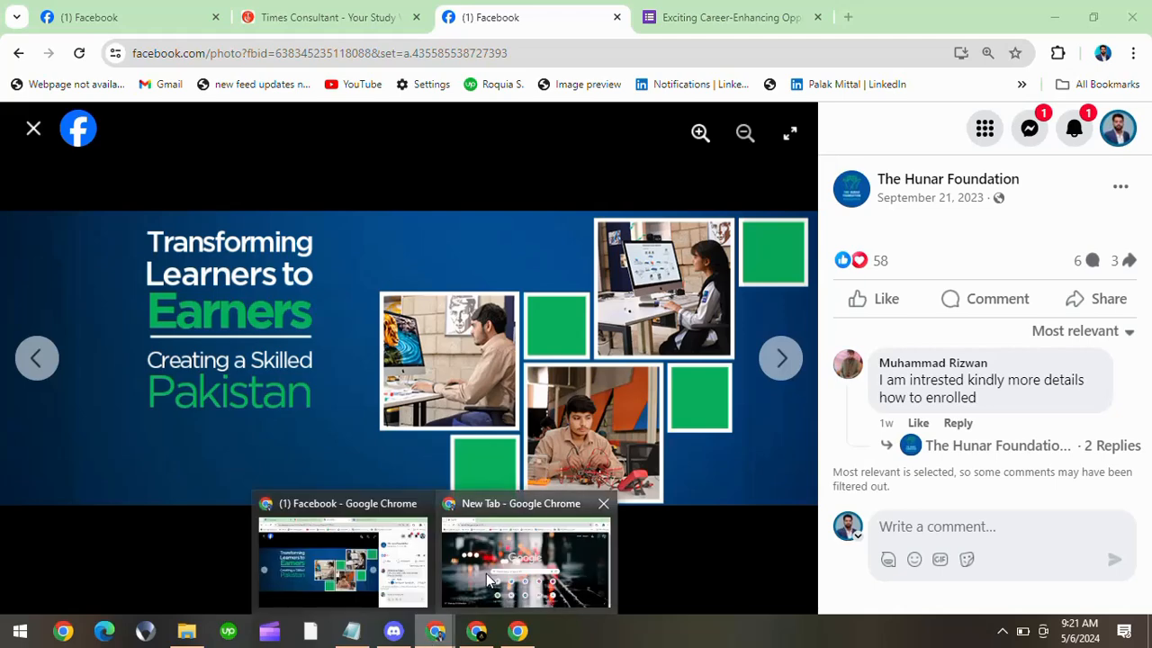
{"action": "left_click", "coordinate": [345, 561]}
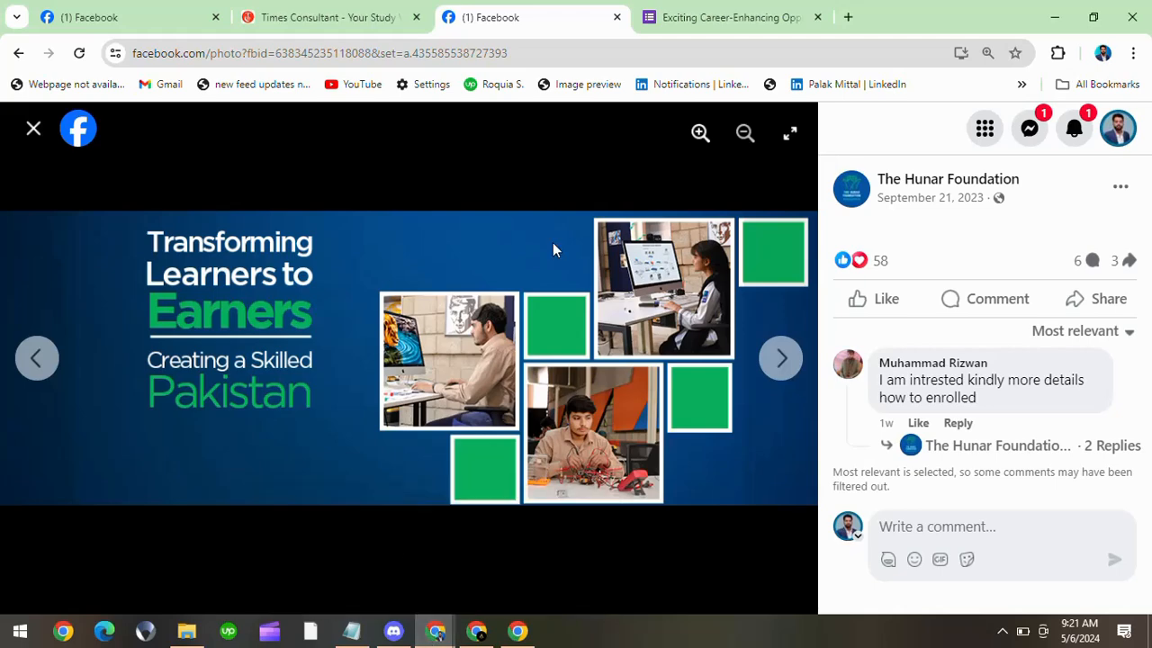
{"action": "left_click", "coordinate": [850, 20]}
{"action": "type", "text": "canva"}
{"action": "key", "text": "Return"}
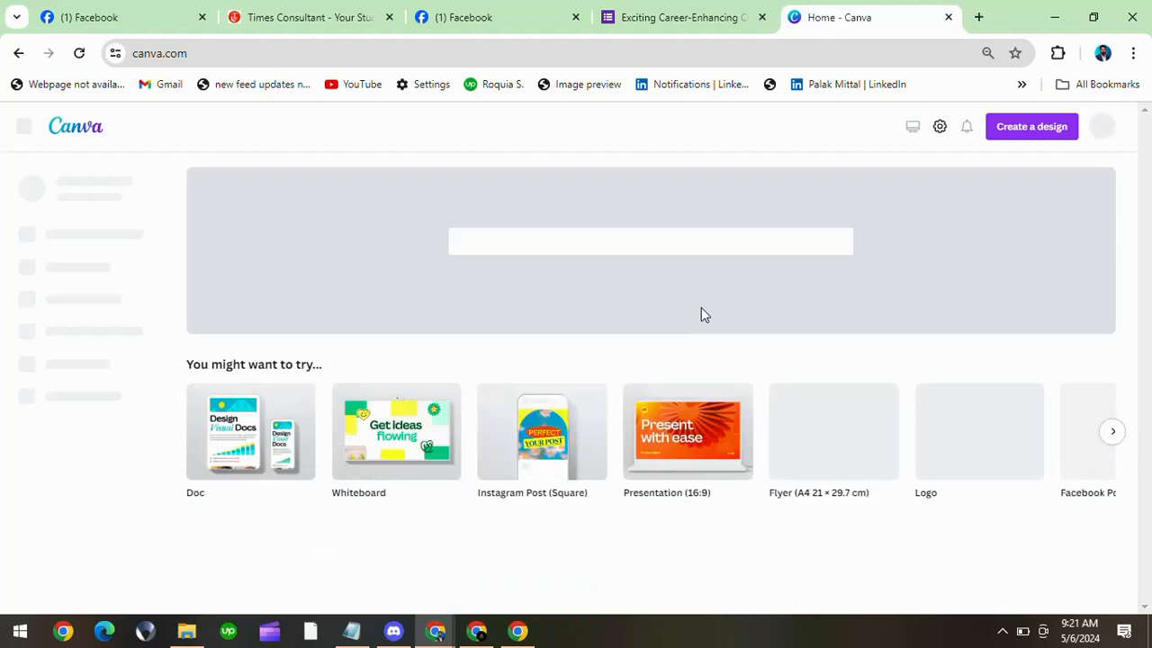
Step: Look through this Canva account's recent designs for the form's header banner and close the Canva tab
{"action": "scroll", "coordinate": [704, 315], "scroll_direction": "down", "scroll_amount": 5}
{"action": "scroll", "coordinate": [702, 314], "scroll_direction": "up", "scroll_amount": 2}
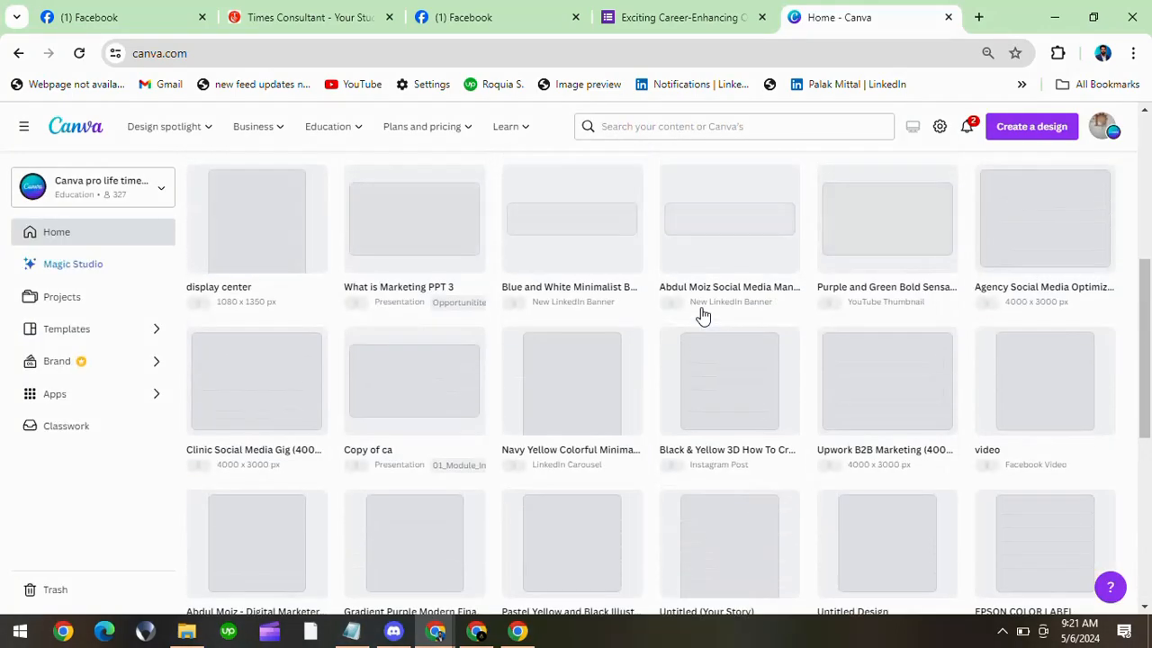
{"action": "scroll", "coordinate": [671, 382], "scroll_direction": "down", "scroll_amount": 3}
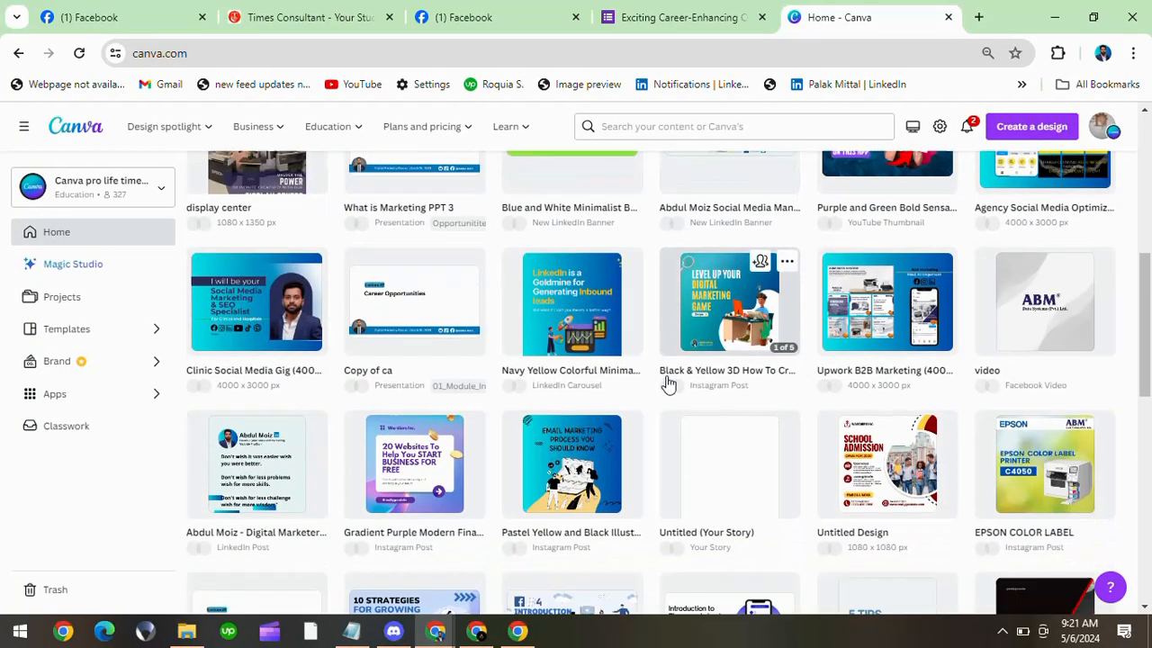
{"action": "scroll", "coordinate": [668, 383], "scroll_direction": "down", "scroll_amount": 7}
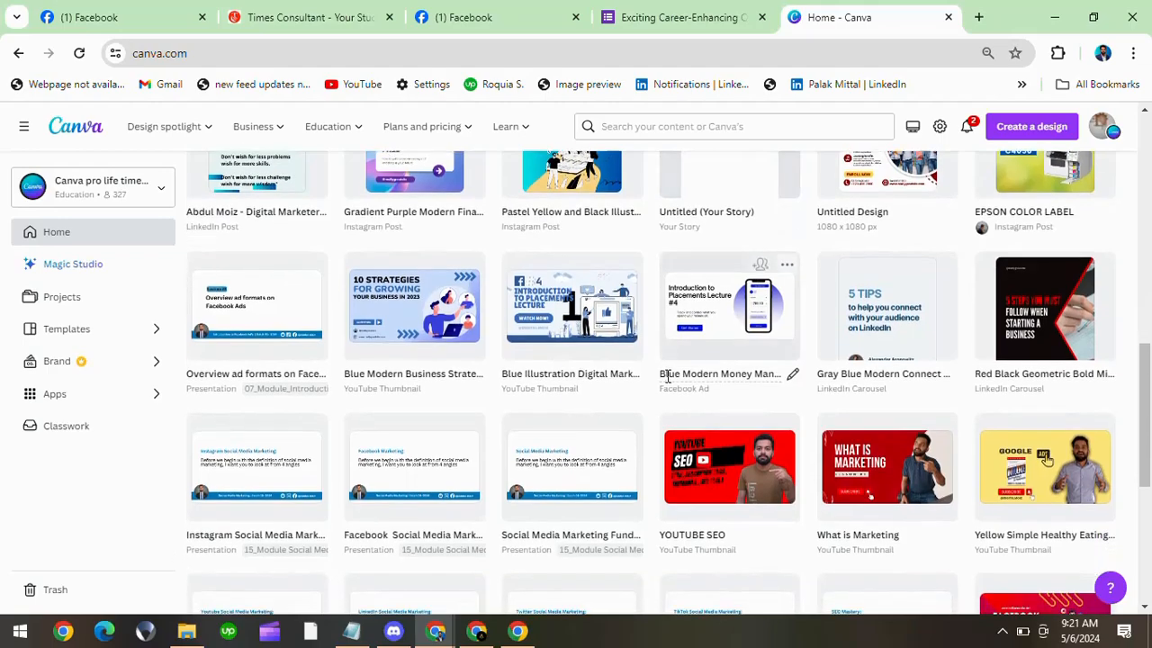
{"action": "scroll", "coordinate": [668, 383], "scroll_direction": "down", "scroll_amount": 2}
{"action": "scroll", "coordinate": [666, 382], "scroll_direction": "up", "scroll_amount": 12}
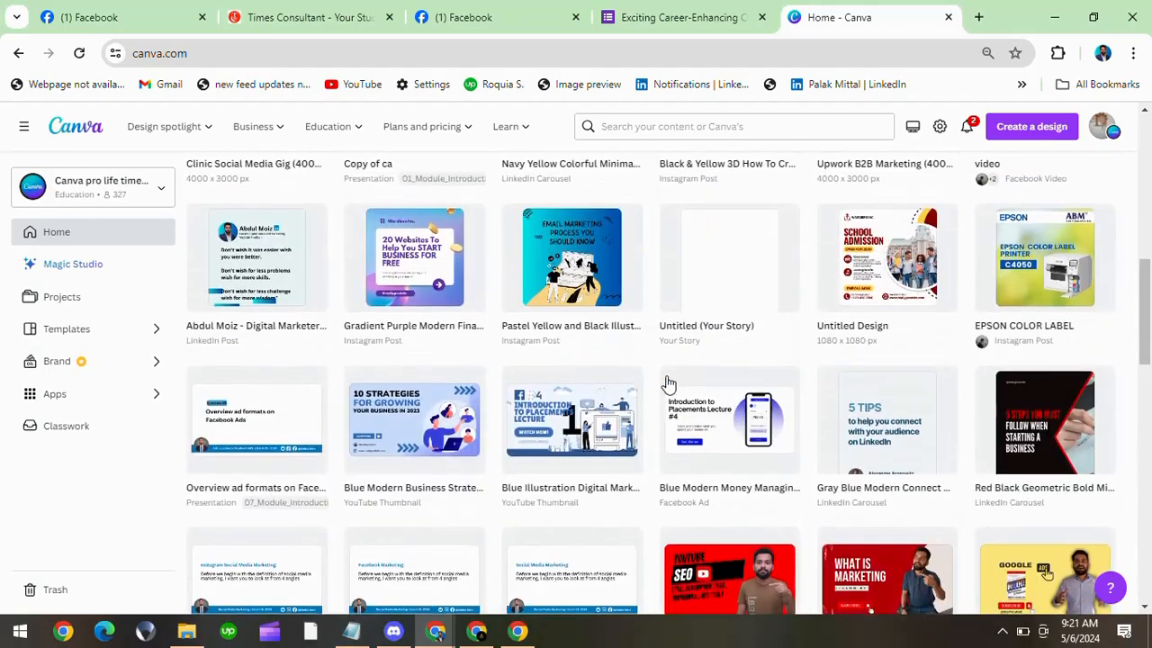
{"action": "scroll", "coordinate": [668, 383], "scroll_direction": "down", "scroll_amount": 3}
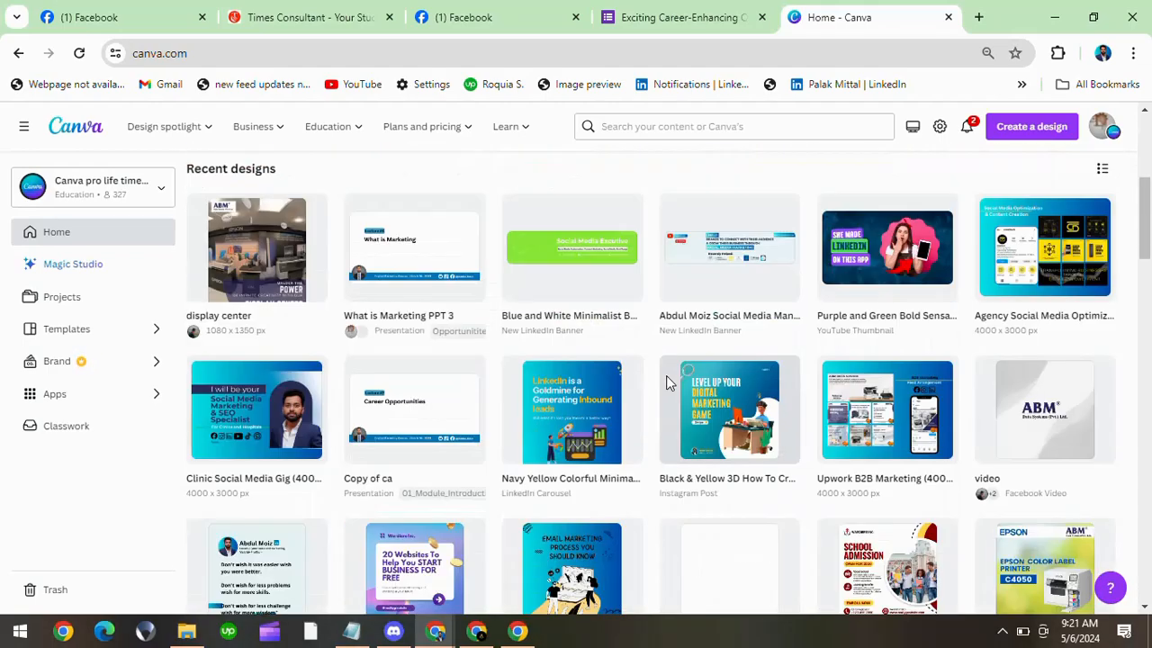
{"action": "scroll", "coordinate": [553, 461], "scroll_direction": "down", "scroll_amount": 2}
{"action": "scroll", "coordinate": [553, 468], "scroll_direction": "down", "scroll_amount": 8}
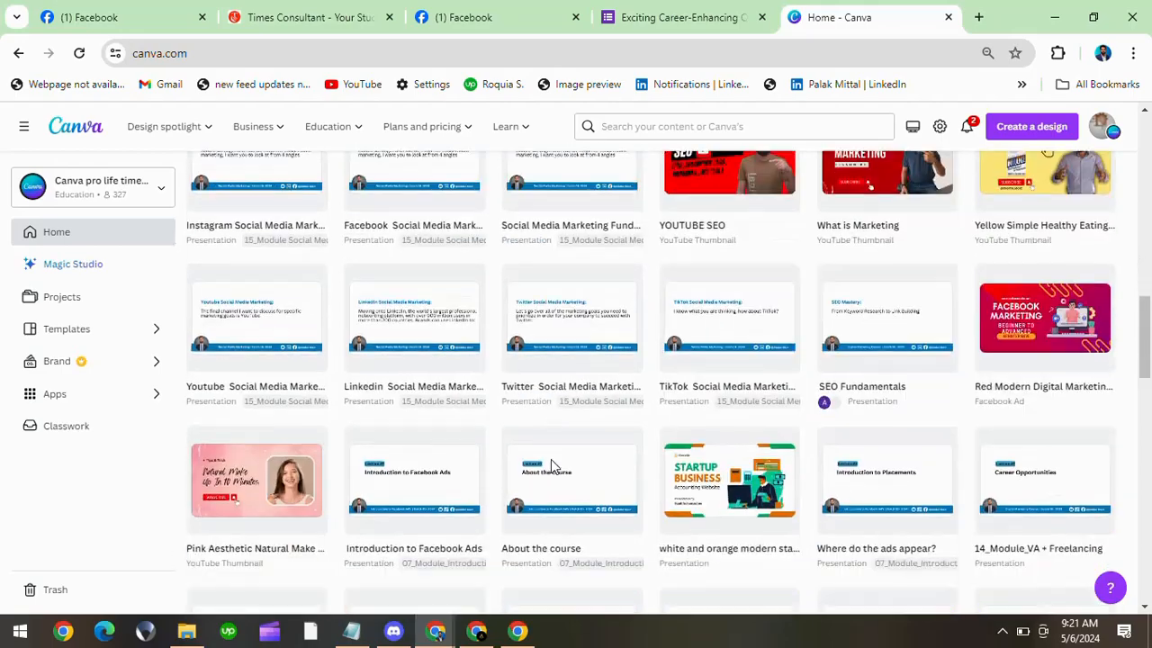
{"action": "scroll", "coordinate": [553, 468], "scroll_direction": "down", "scroll_amount": 2}
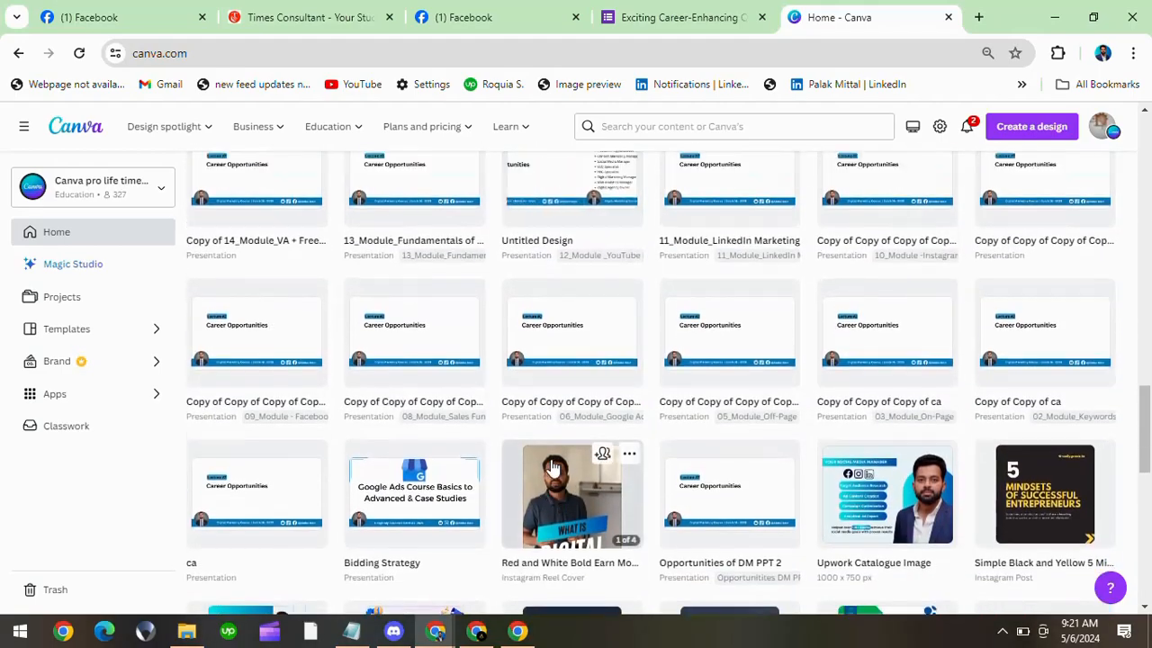
{"action": "scroll", "coordinate": [576, 450], "scroll_direction": "up", "scroll_amount": 12}
{"action": "left_click", "coordinate": [948, 17]}
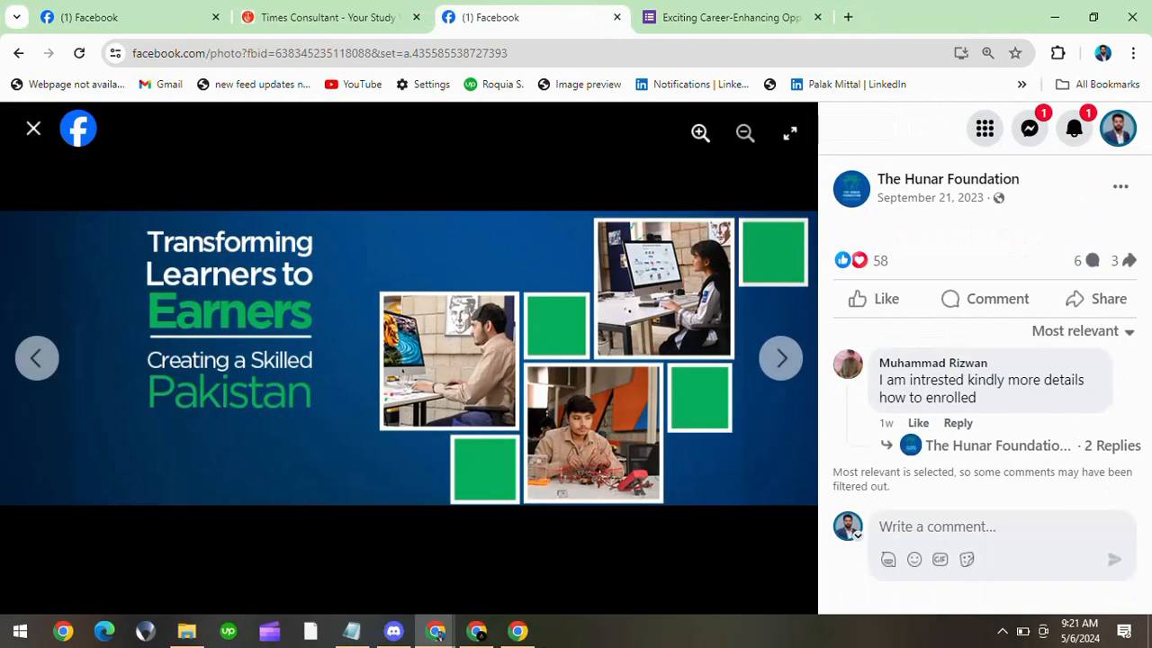
Step: Switch to the form editor's Chrome window and open Canva in a new tab there
{"action": "left_click", "coordinate": [534, 637]}
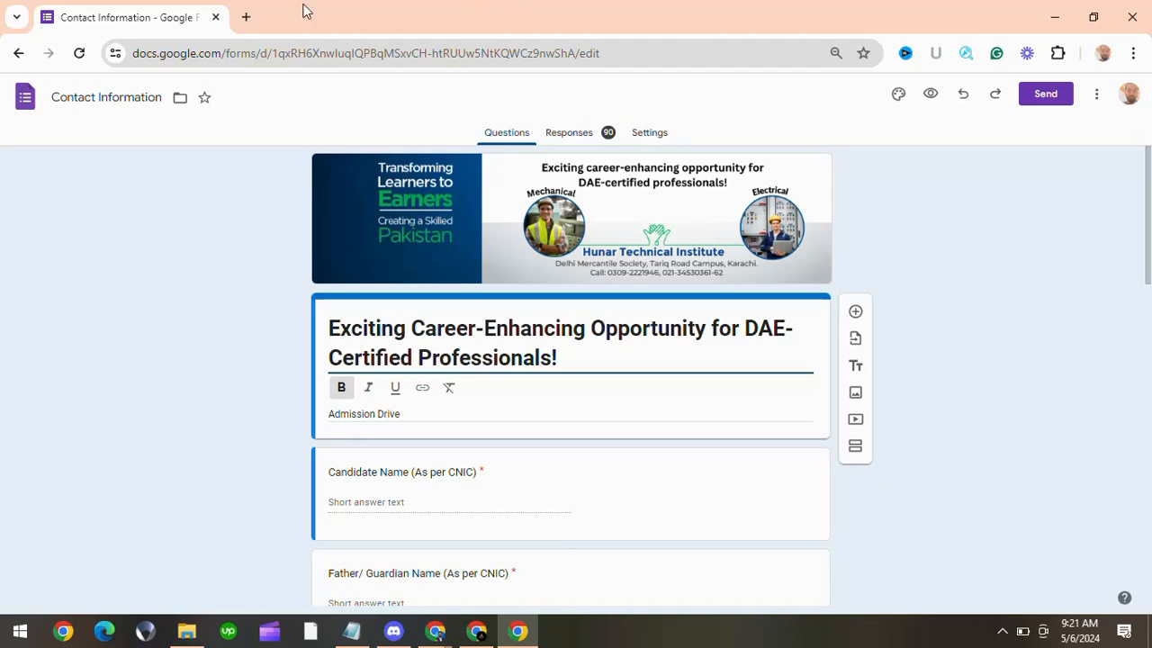
{"action": "left_click", "coordinate": [247, 17]}
{"action": "type", "text": "ca"}
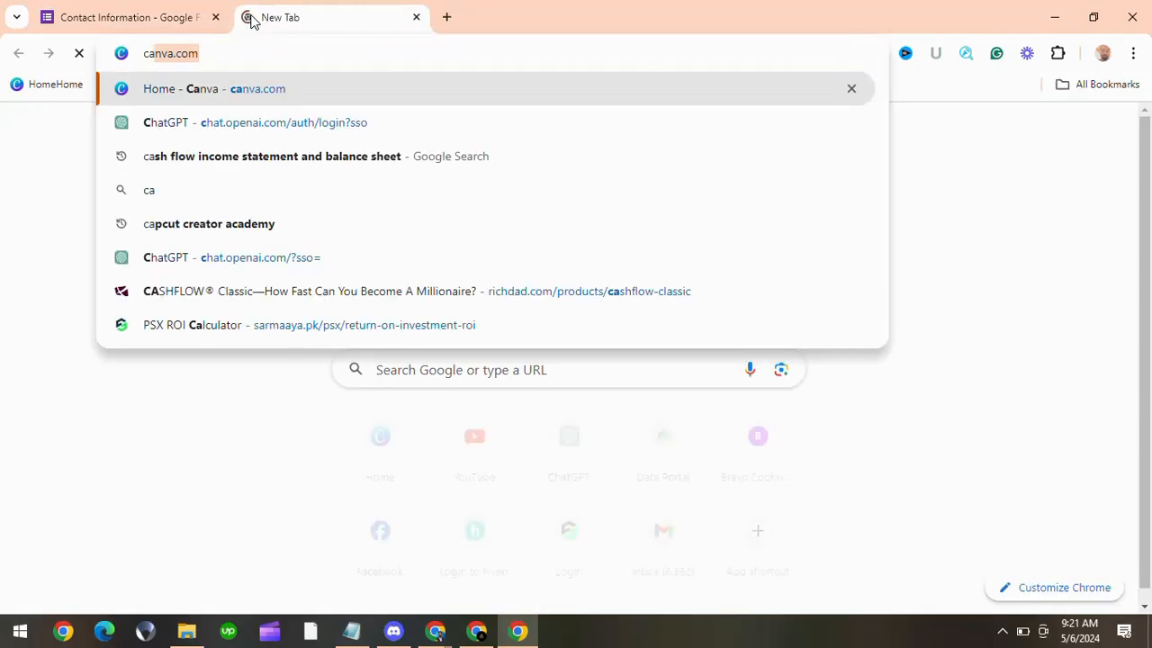
{"action": "key", "text": "Return"}
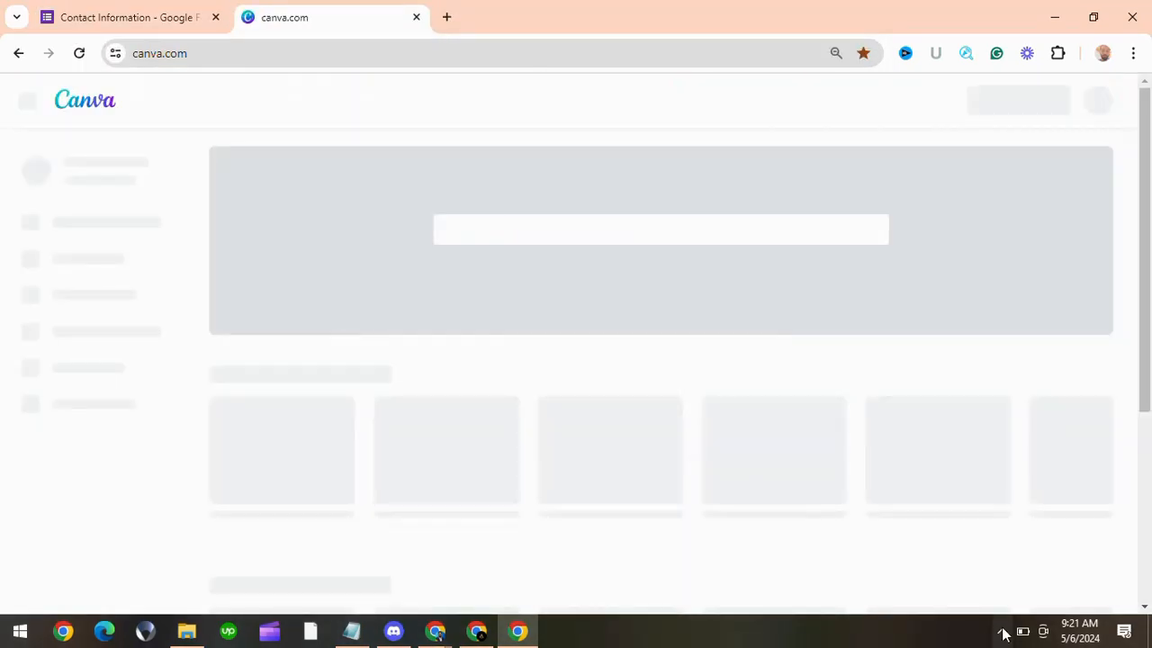
{"action": "left_click", "coordinate": [1003, 631]}
{"action": "left_click", "coordinate": [1053, 563]}
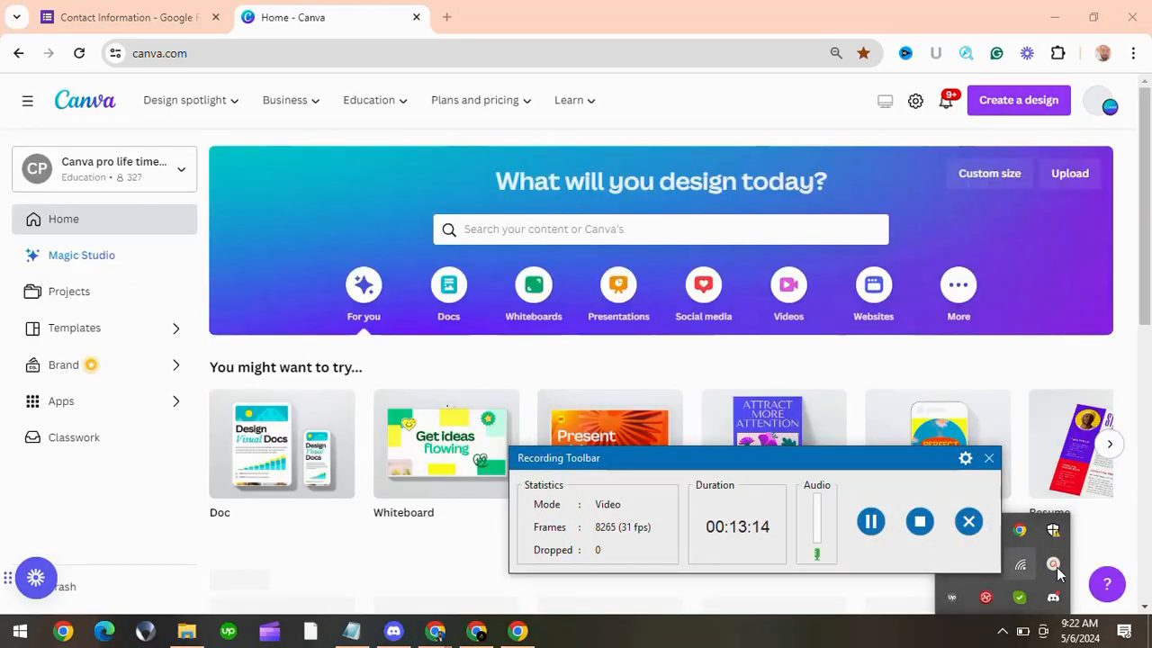
{"action": "left_click", "coordinate": [1052, 567]}
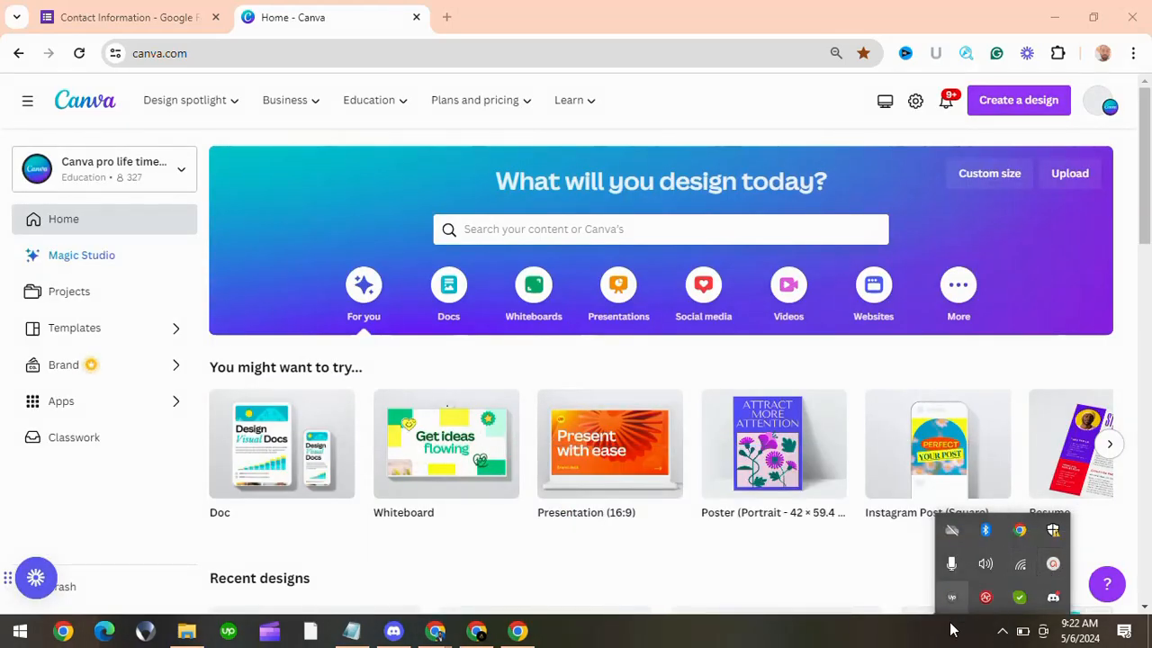
Step: Open the 1600 x 400 px "Exciting career-enhancing opportunity" banner from the recent designs and go to its blank page 2
{"action": "left_click", "coordinate": [792, 546]}
{"action": "scroll", "coordinate": [734, 429], "scroll_direction": "down", "scroll_amount": 5}
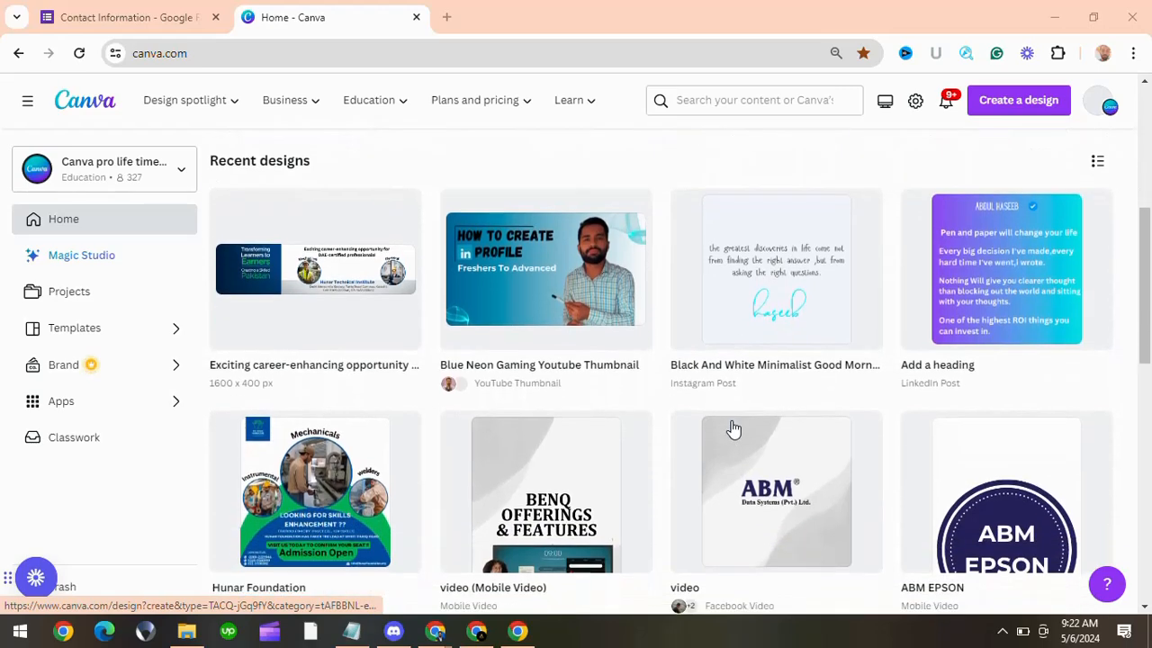
{"action": "left_click", "coordinate": [323, 268]}
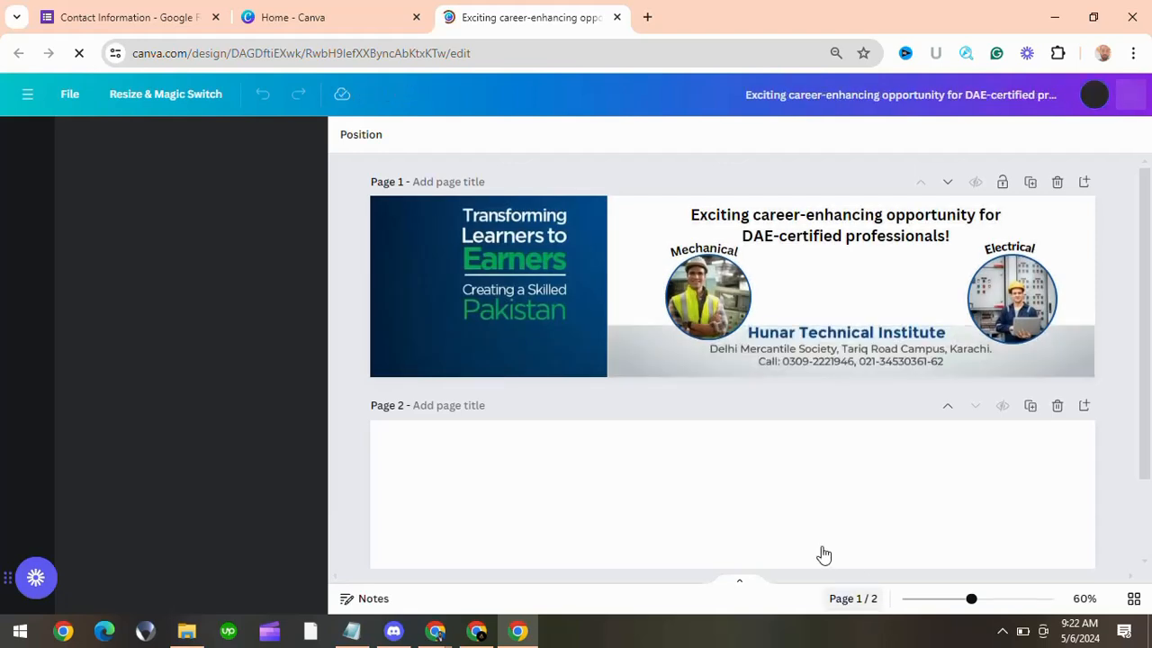
{"action": "scroll", "coordinate": [815, 504], "scroll_direction": "down", "scroll_amount": 2}
{"action": "left_click", "coordinate": [815, 484]}
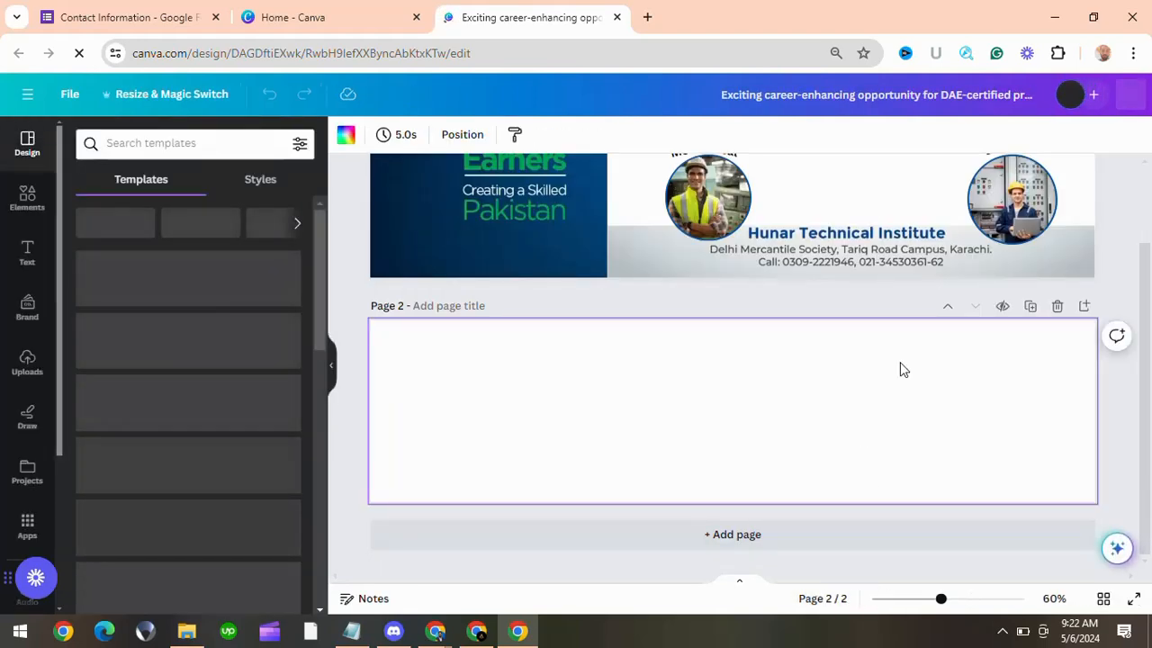
Step: Try a copy of the Hunar Technical Institute strip on page 2 with its crop extended upward, and delete it
{"action": "left_click", "coordinate": [894, 252]}
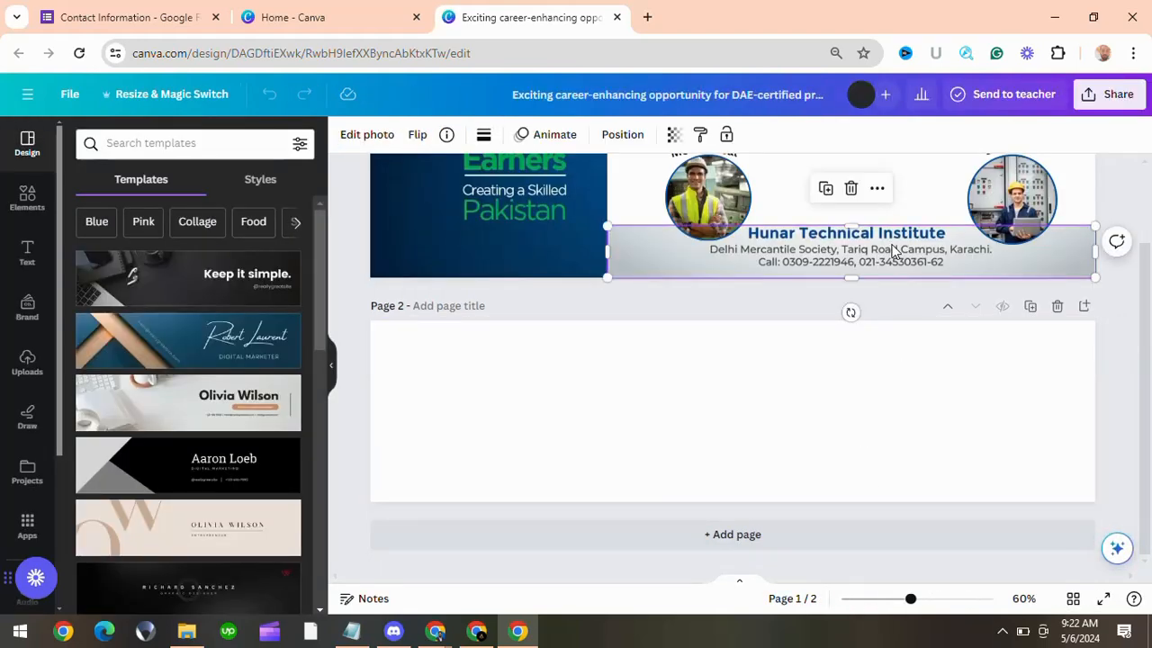
{"action": "key", "text": "ctrl+d"}
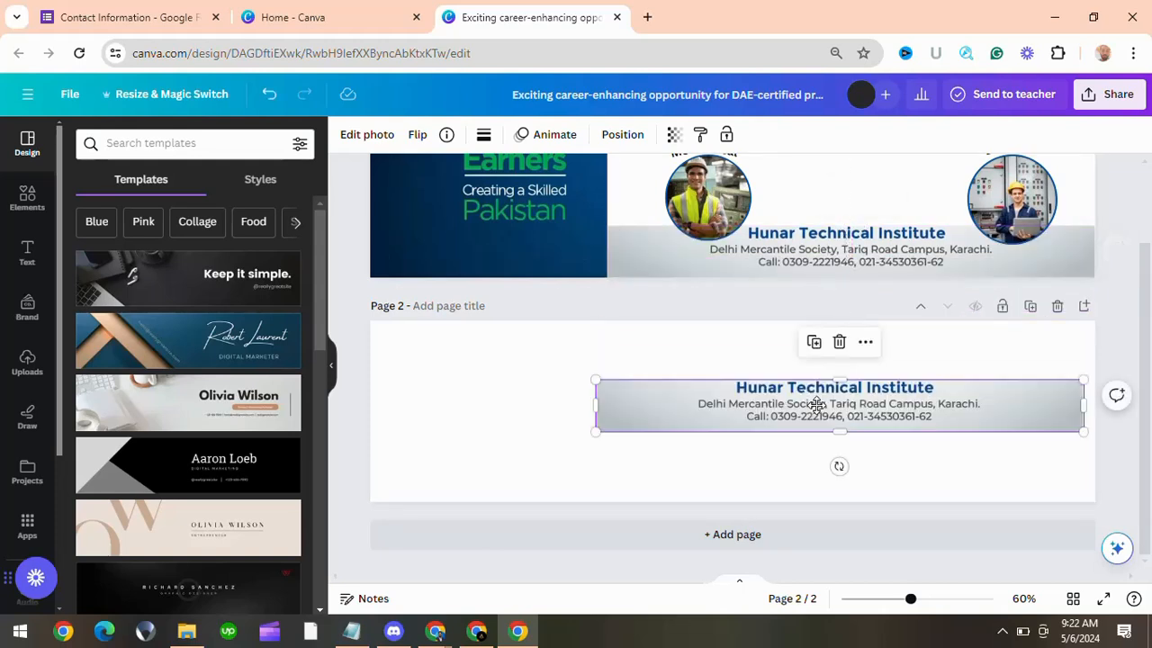
{"action": "left_click_drag", "start_coordinate": [858, 381], "coordinate": [819, 252]}
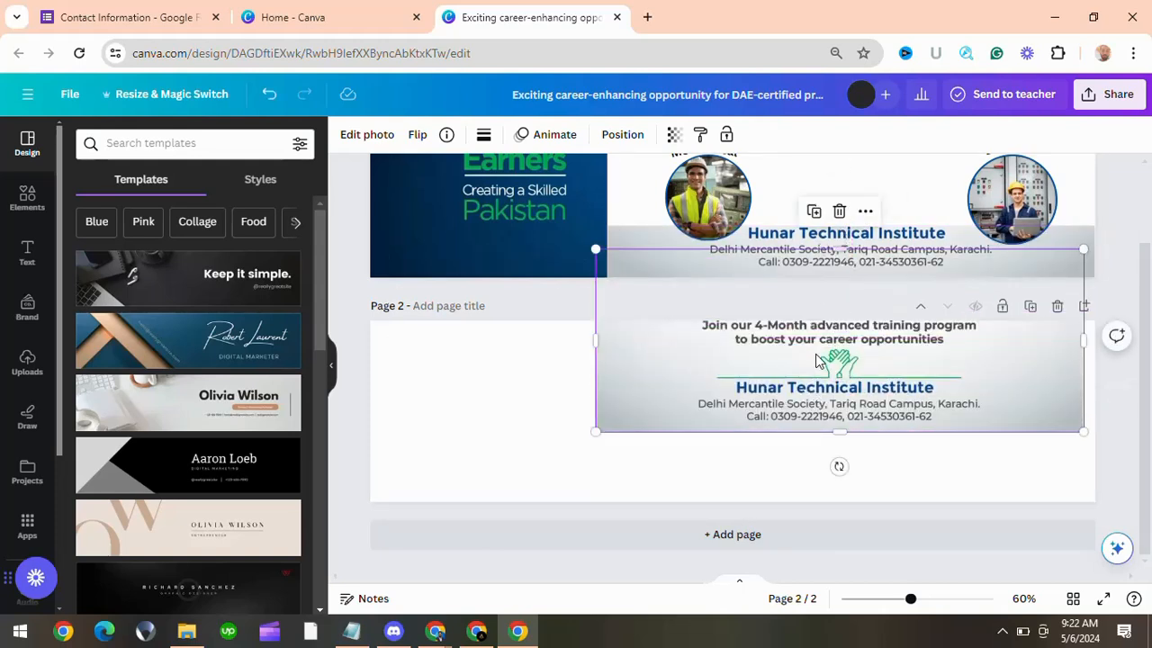
{"action": "left_click_drag", "start_coordinate": [816, 383], "coordinate": [807, 449]}
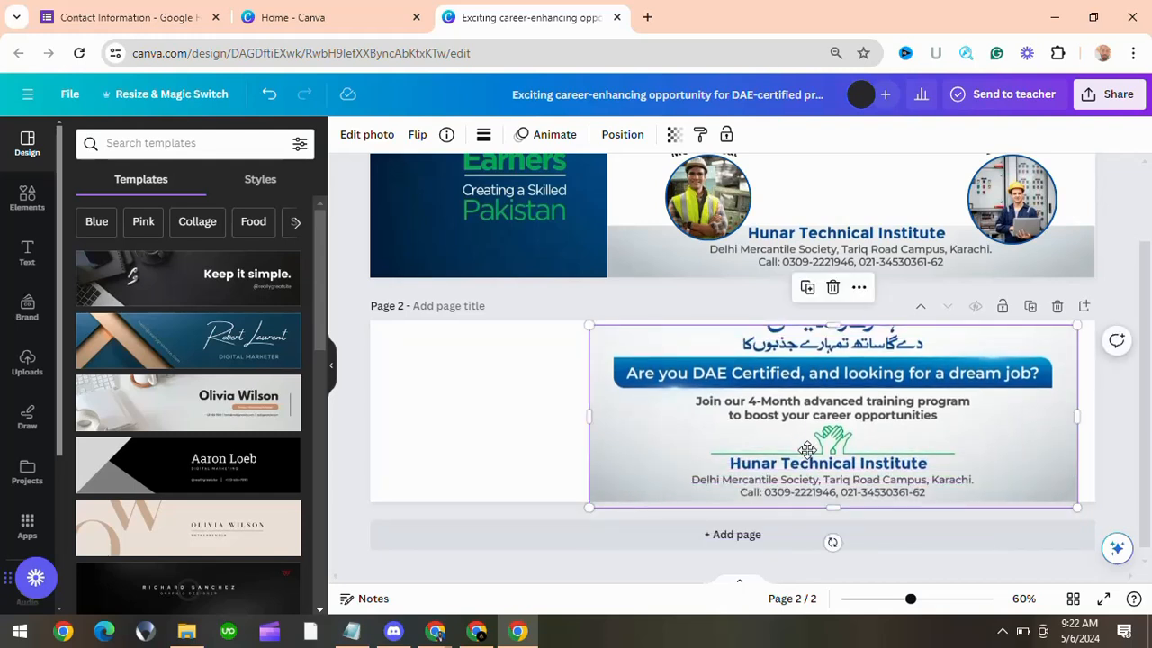
{"action": "key", "text": "Delete"}
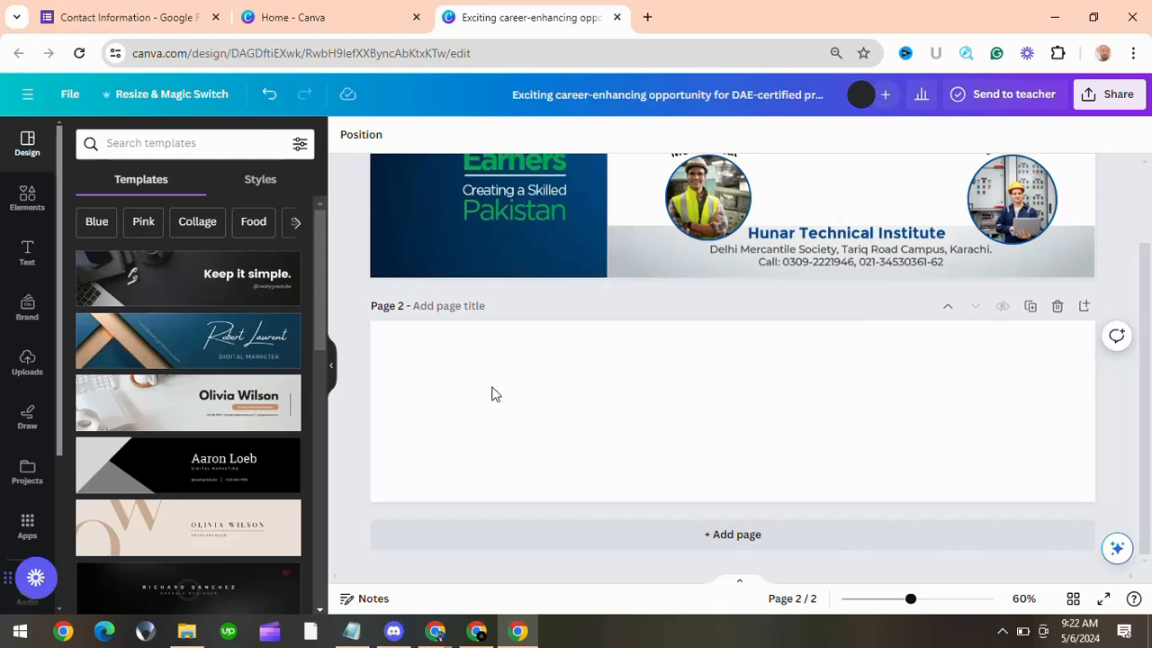
Step: Place the Hunar Technical Institute strip and a copy of the blue Transforming Learners to Earners panel on page 2
{"action": "key", "text": "ctrl+v"}
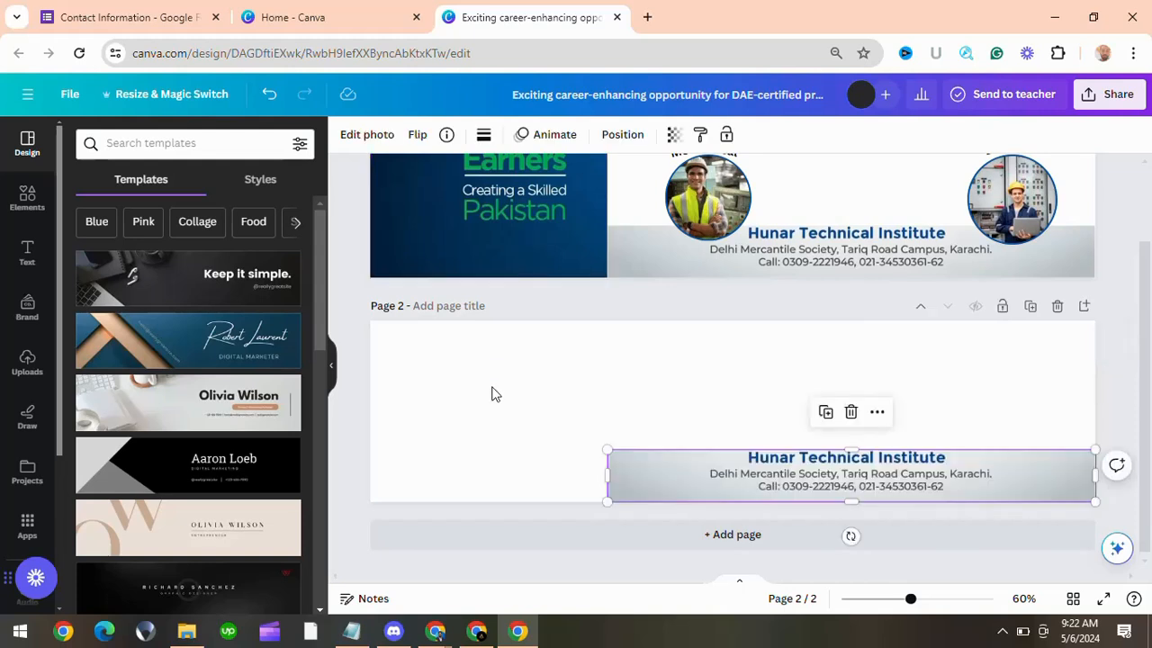
{"action": "left_click", "coordinate": [505, 247]}
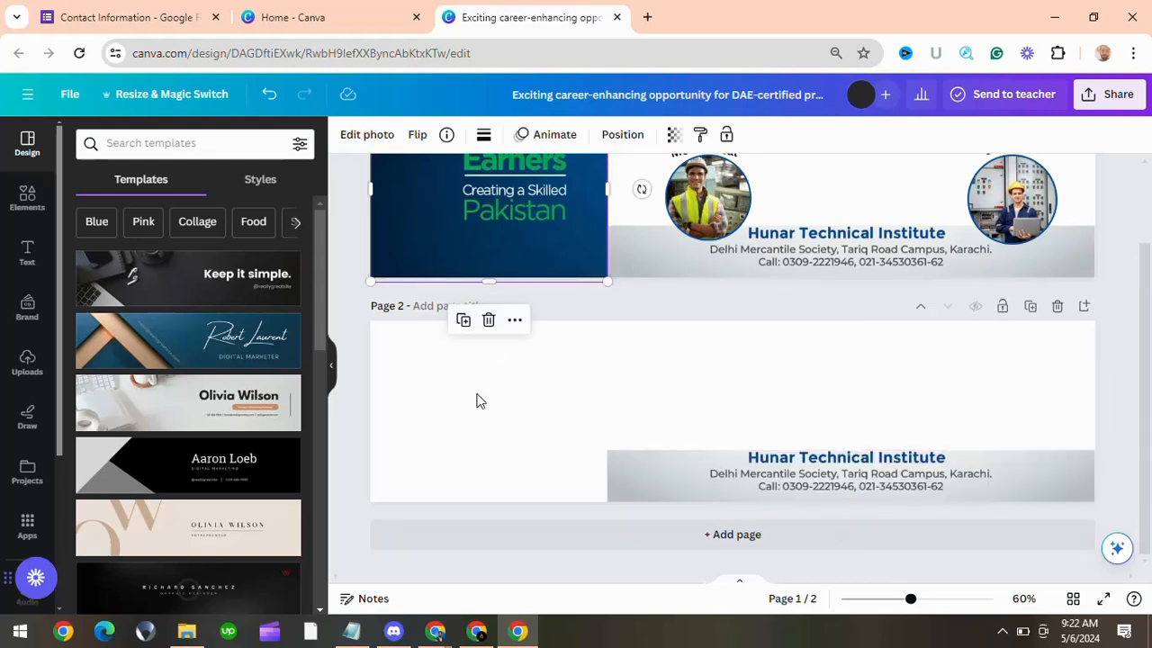
{"action": "key", "text": "ctrl+d"}
{"action": "left_click_drag", "start_coordinate": [544, 250], "coordinate": [539, 463]}
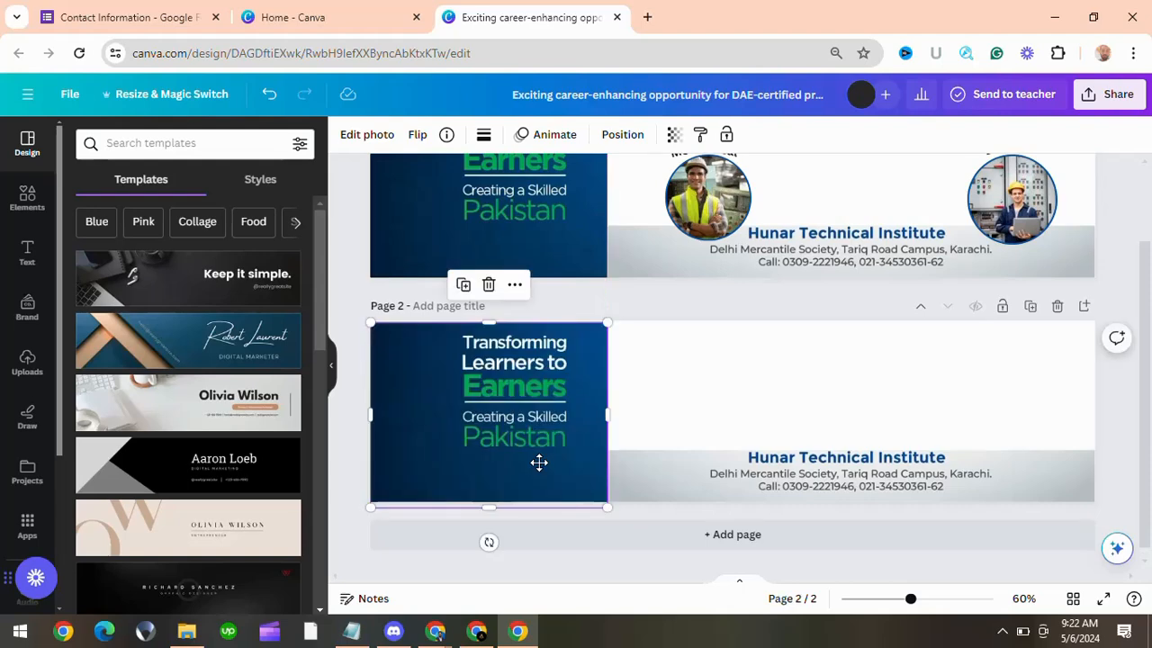
Step: Delete the blue panel copy and the Hunar Technical Institute strip from page 2
{"action": "left_click_drag", "start_coordinate": [609, 417], "coordinate": [743, 486]}
{"action": "key", "text": "Delete"}
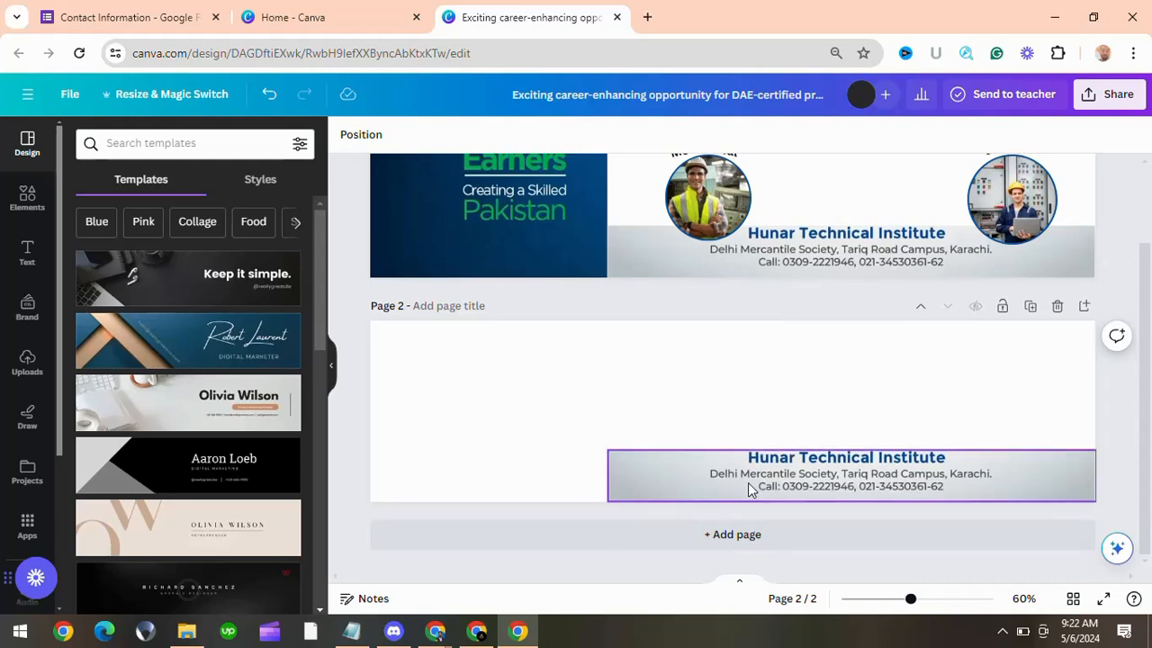
{"action": "scroll", "coordinate": [887, 483], "scroll_direction": "up", "scroll_amount": 2}
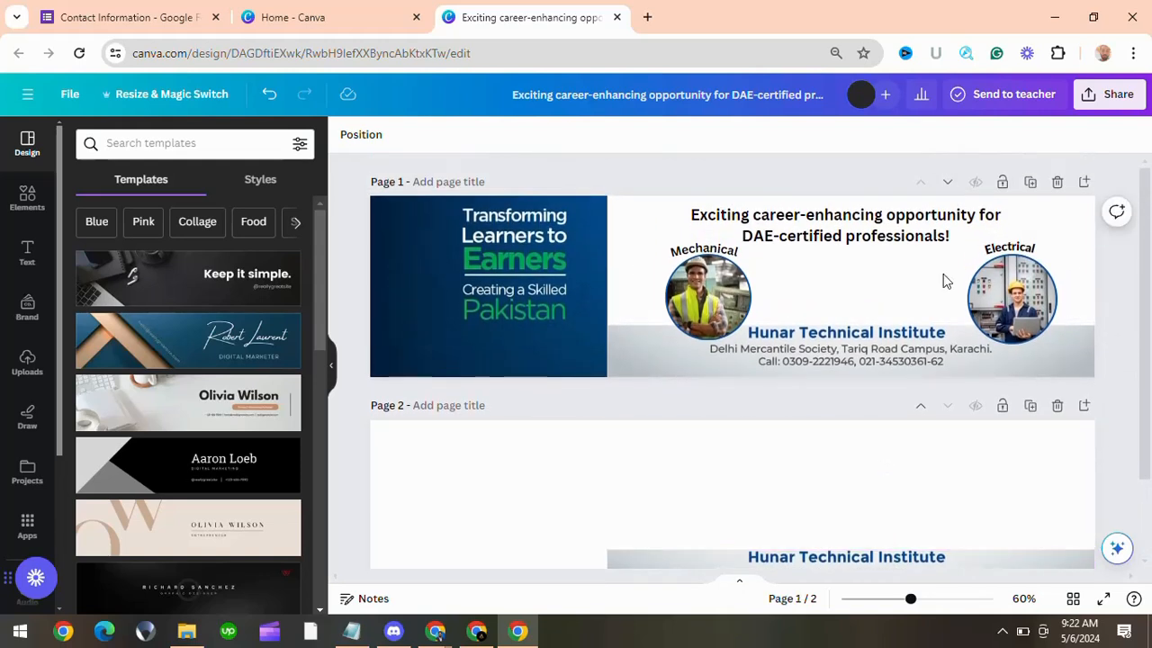
{"action": "left_click", "coordinate": [843, 220]}
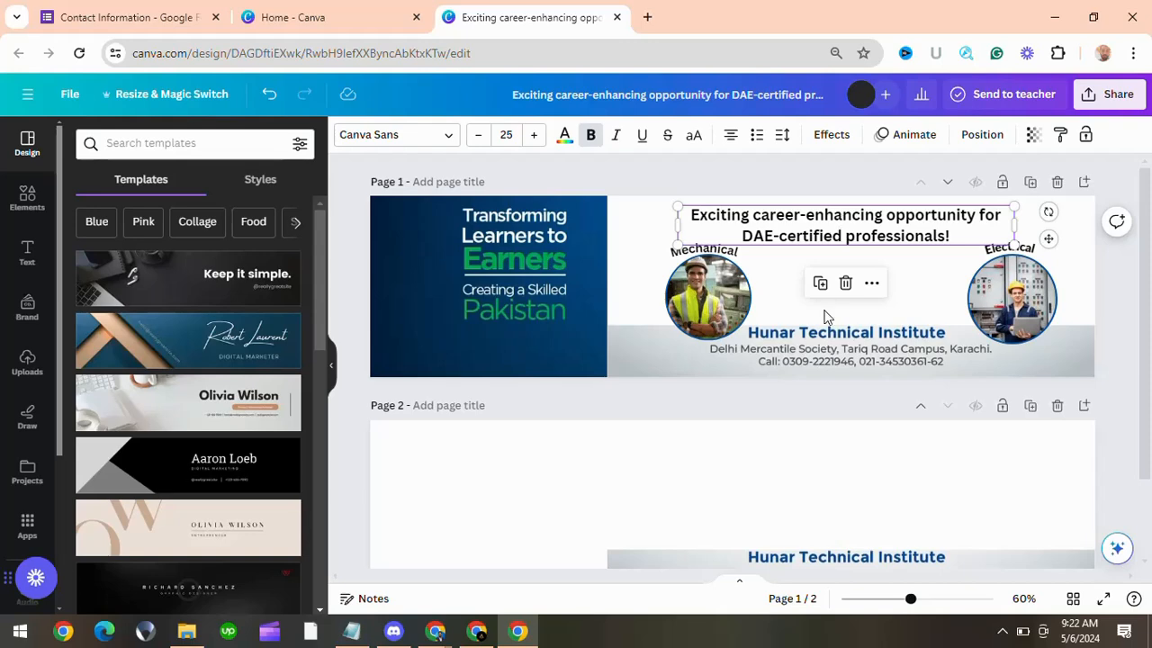
{"action": "scroll", "coordinate": [813, 342], "scroll_direction": "down", "scroll_amount": 2}
{"action": "left_click", "coordinate": [726, 489]}
{"action": "key", "text": "Delete"}
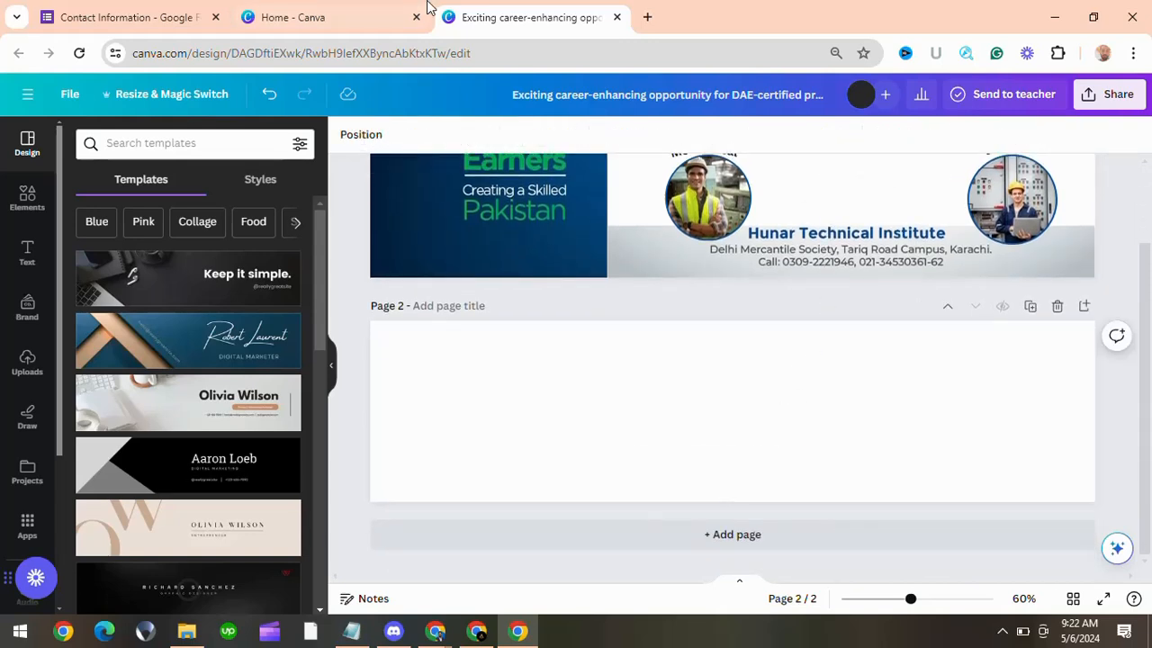
Step: Open the Hunar Foundation Instagram post from the recent designs for editing
{"action": "left_click", "coordinate": [335, 9]}
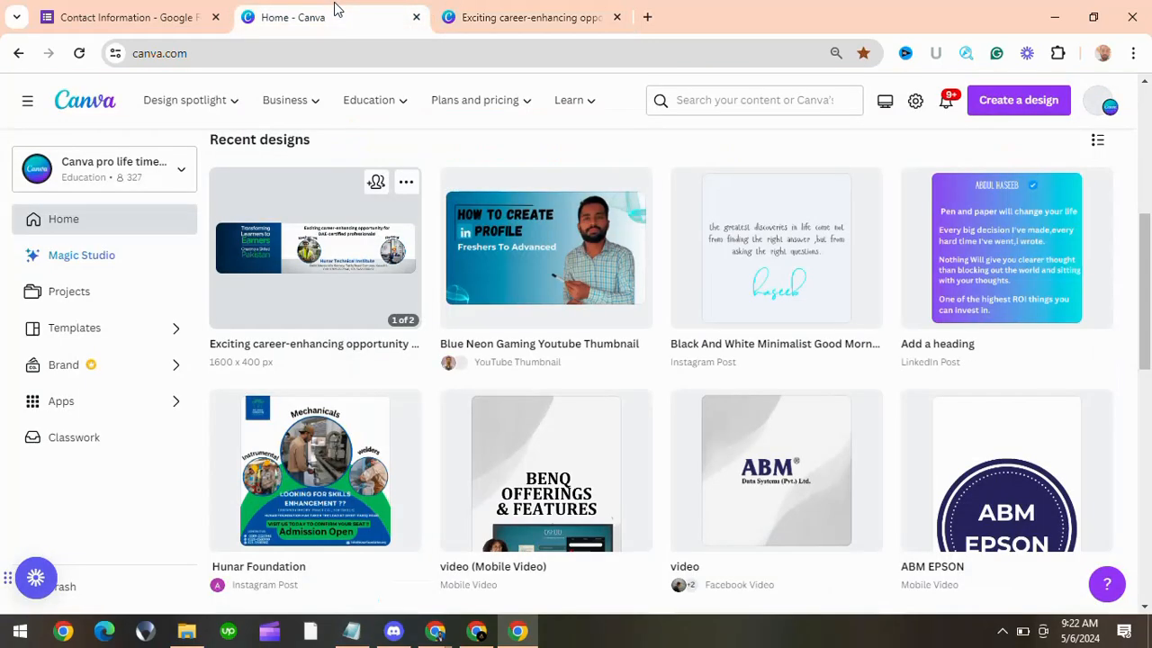
{"action": "scroll", "coordinate": [445, 332], "scroll_direction": "down", "scroll_amount": 1}
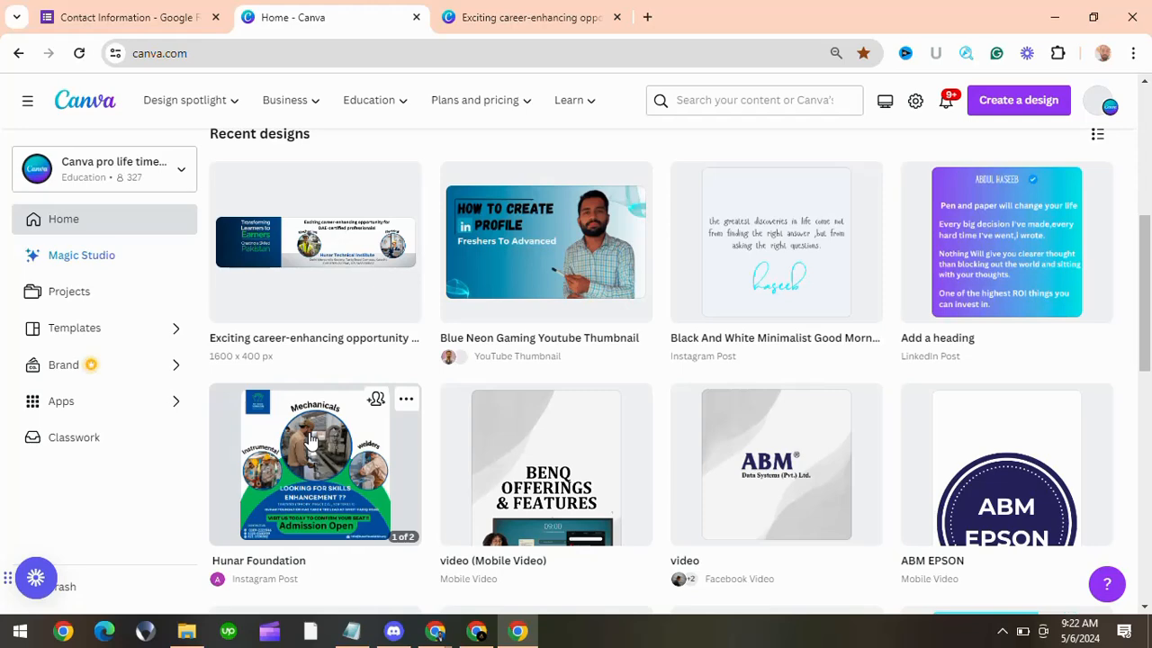
{"action": "left_click", "coordinate": [311, 439]}
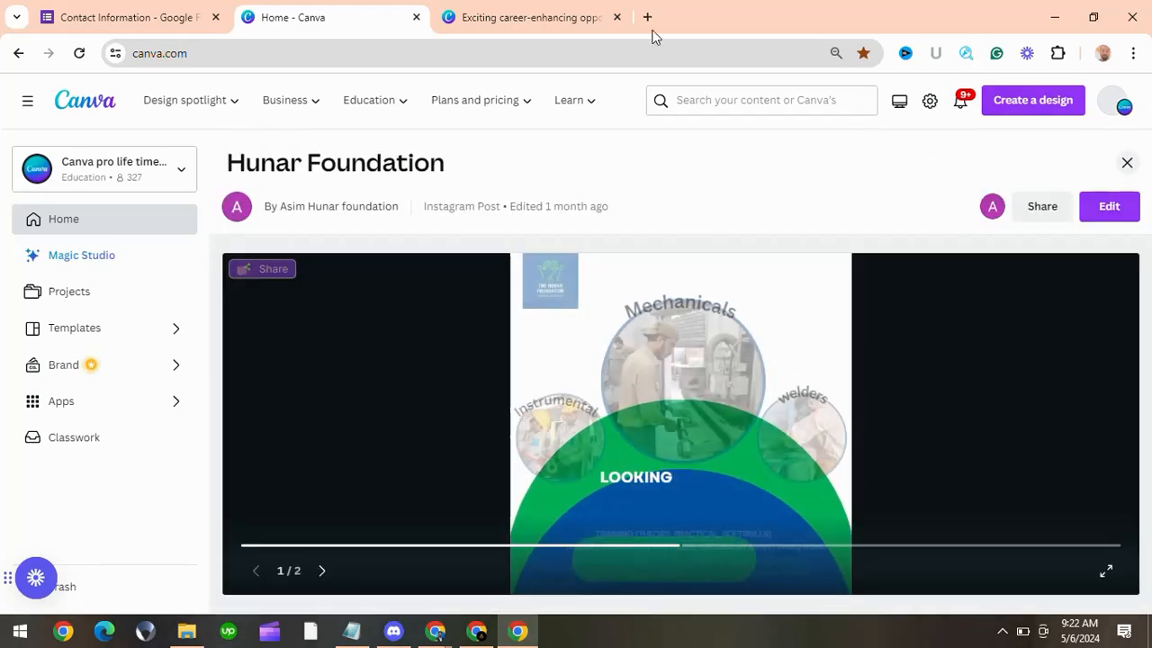
{"action": "left_click", "coordinate": [1108, 216]}
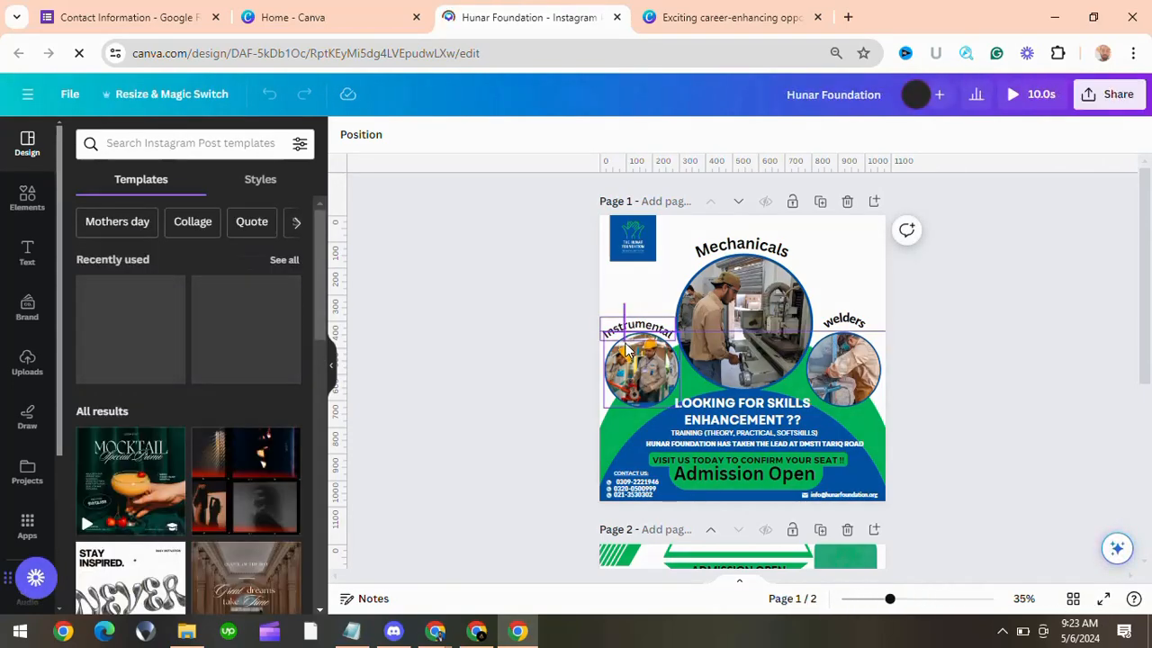
Step: Move the Instrumental label and photo slightly up on page 1 and delete the blue and green background shapes
{"action": "left_click", "coordinate": [727, 376]}
{"action": "mouse_move", "coordinate": [757, 353]}
{"action": "left_mouse_down"}
{"action": "mouse_move", "coordinate": [760, 389]}
{"action": "mouse_move", "coordinate": [756, 337]}
{"action": "left_mouse_up"}
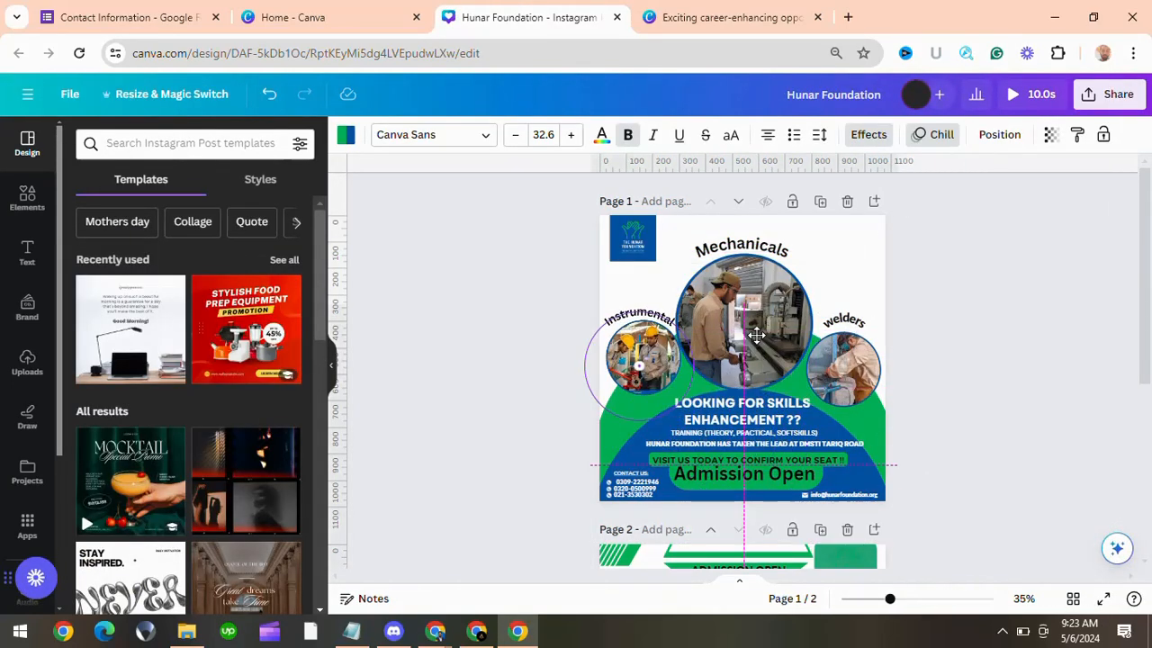
{"action": "left_click", "coordinate": [538, 400]}
{"action": "left_click", "coordinate": [616, 421]}
{"action": "key", "text": "Delete"}
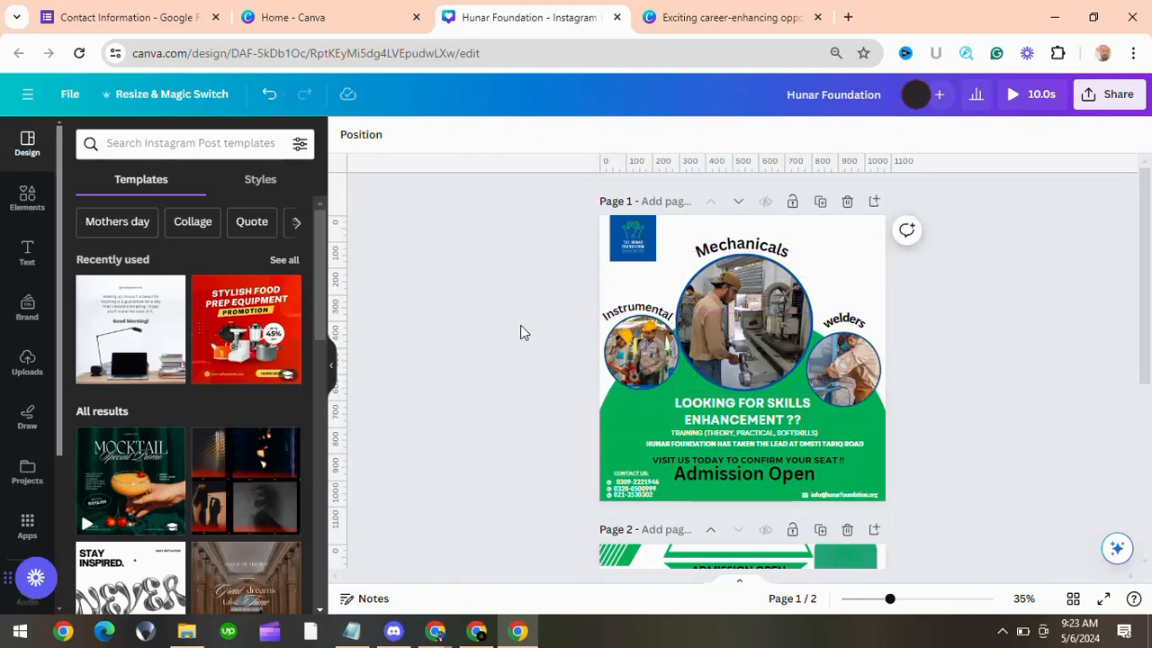
{"action": "key", "text": "Delete"}
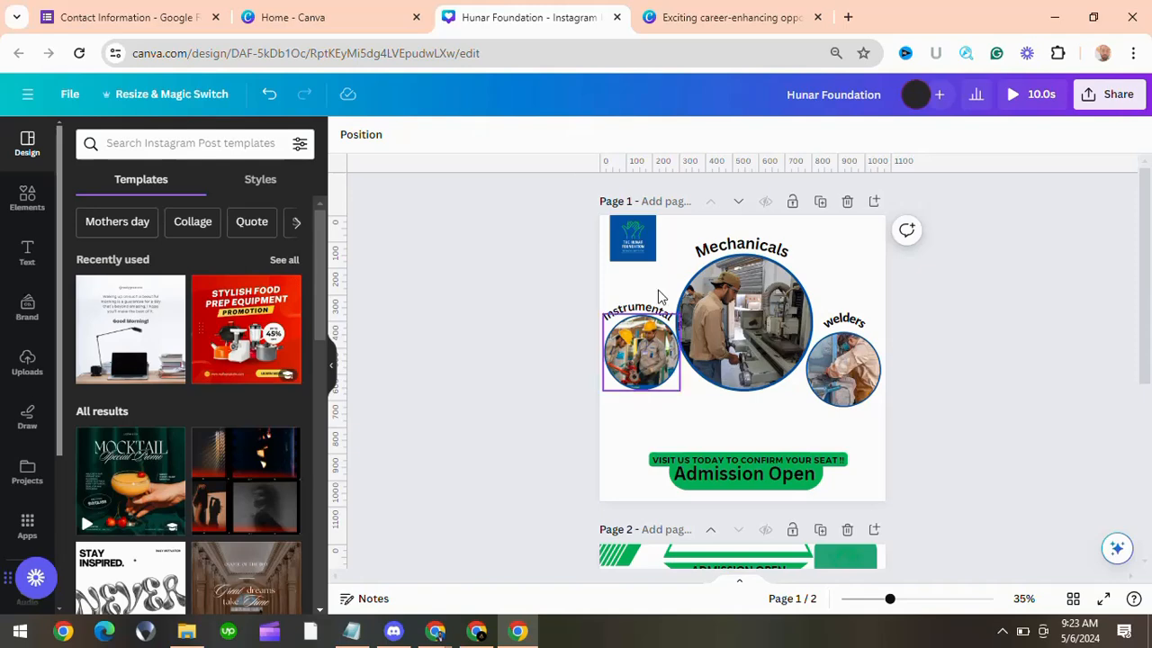
Step: Copy the Instrumental label and its round photo from the Instagram post onto page 2 of the banner design
{"action": "left_click", "coordinate": [633, 358]}
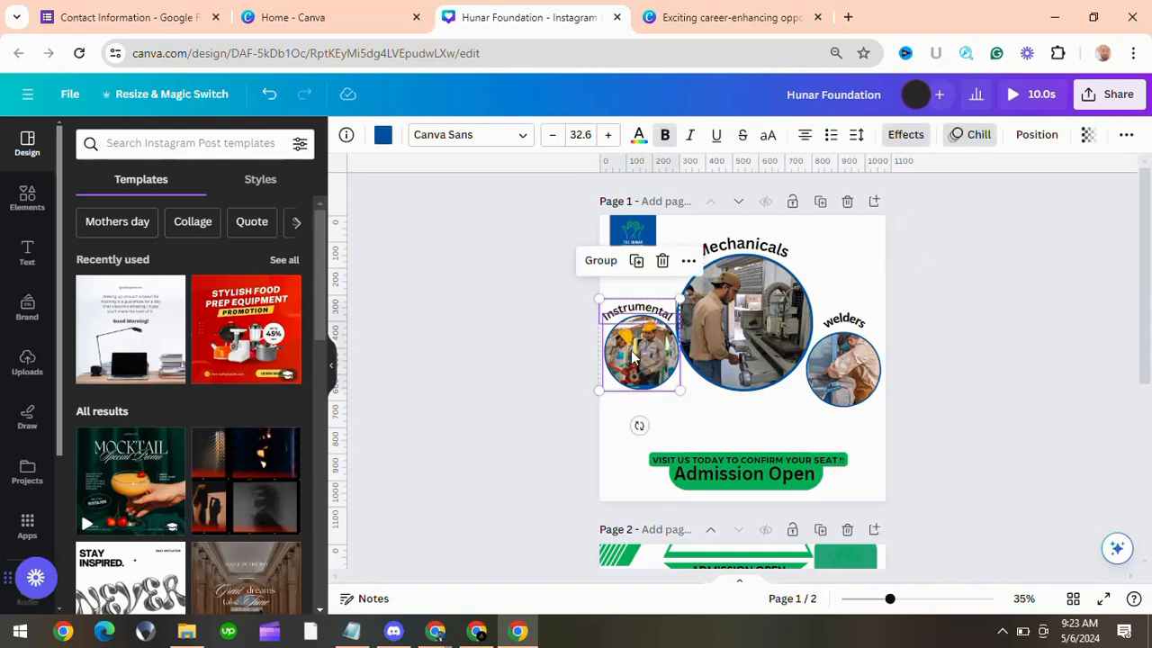
{"action": "left_click", "coordinate": [720, 17]}
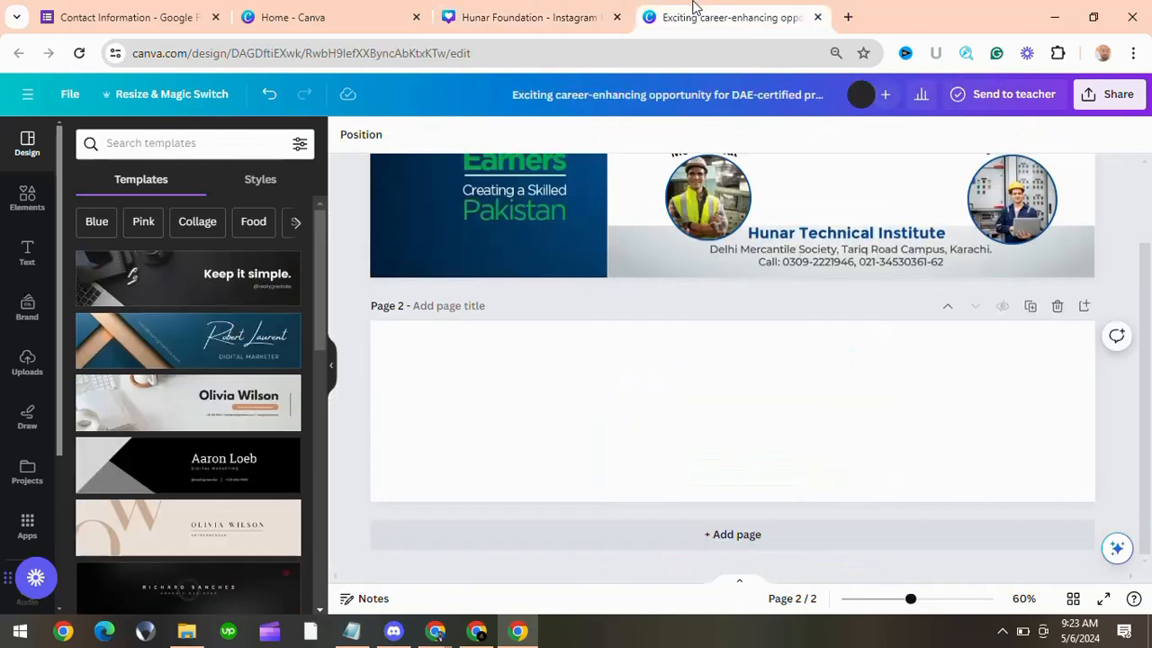
{"action": "left_click", "coordinate": [603, 425]}
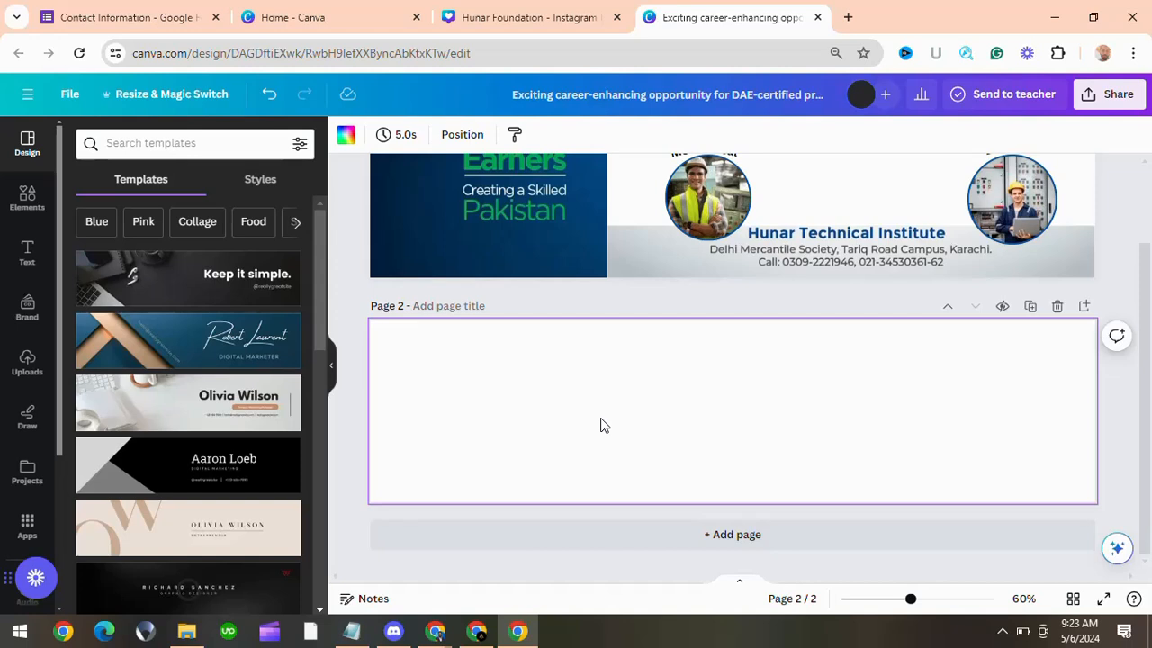
{"action": "key", "text": "ctrl+v"}
{"action": "left_click", "coordinate": [570, 422]}
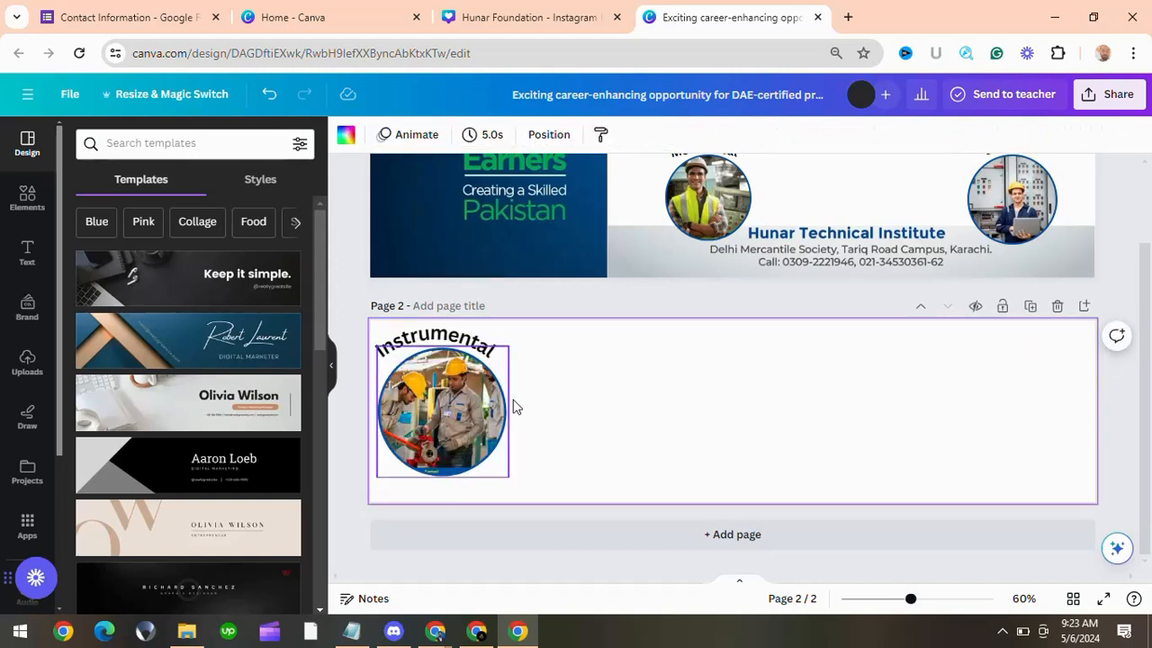
{"action": "scroll", "coordinate": [517, 404], "scroll_direction": "up", "scroll_amount": 2}
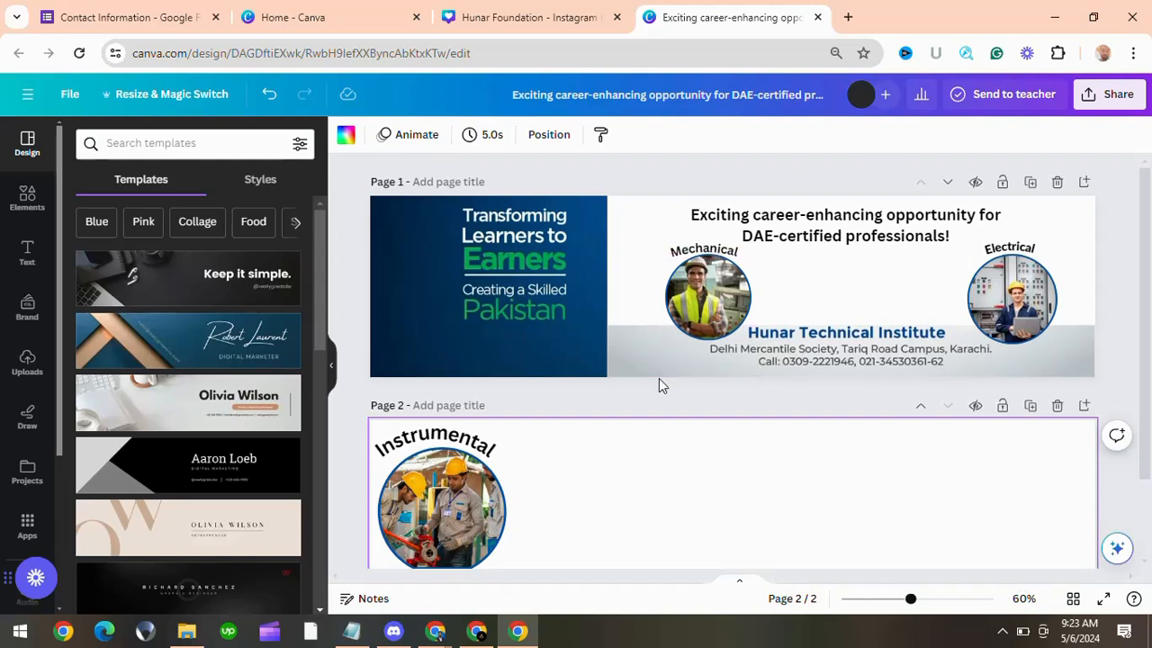
Step: Close both Canva designs and return to the Contact Information form to look over its header and first questions
{"action": "left_click", "coordinate": [818, 17]}
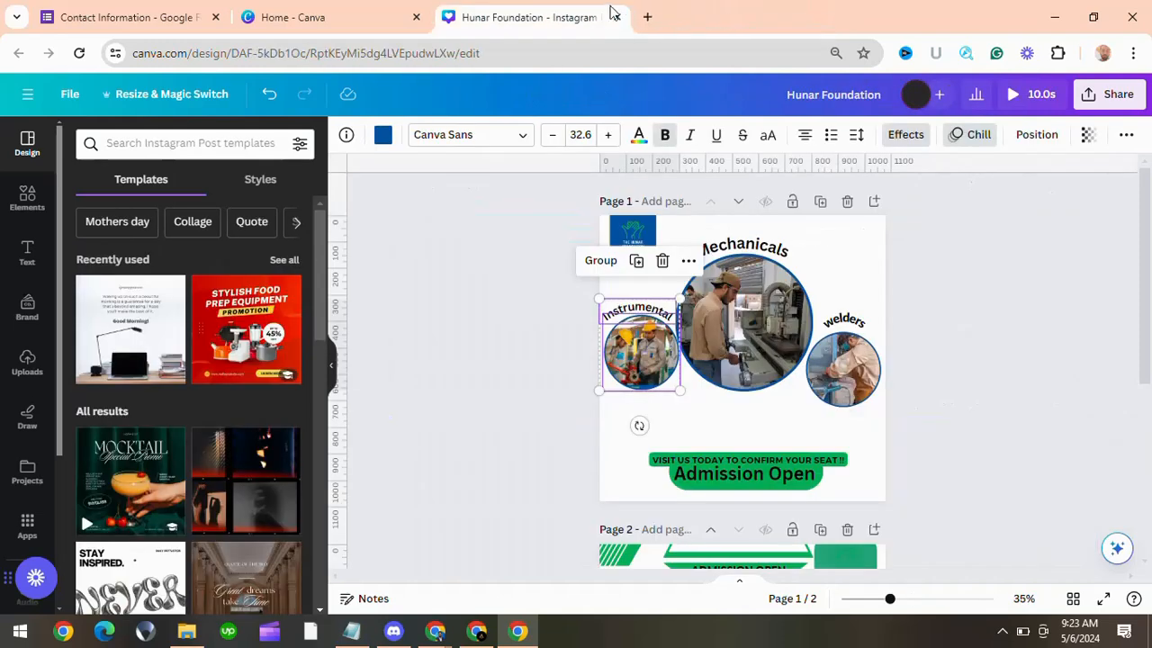
{"action": "left_click", "coordinate": [610, 17]}
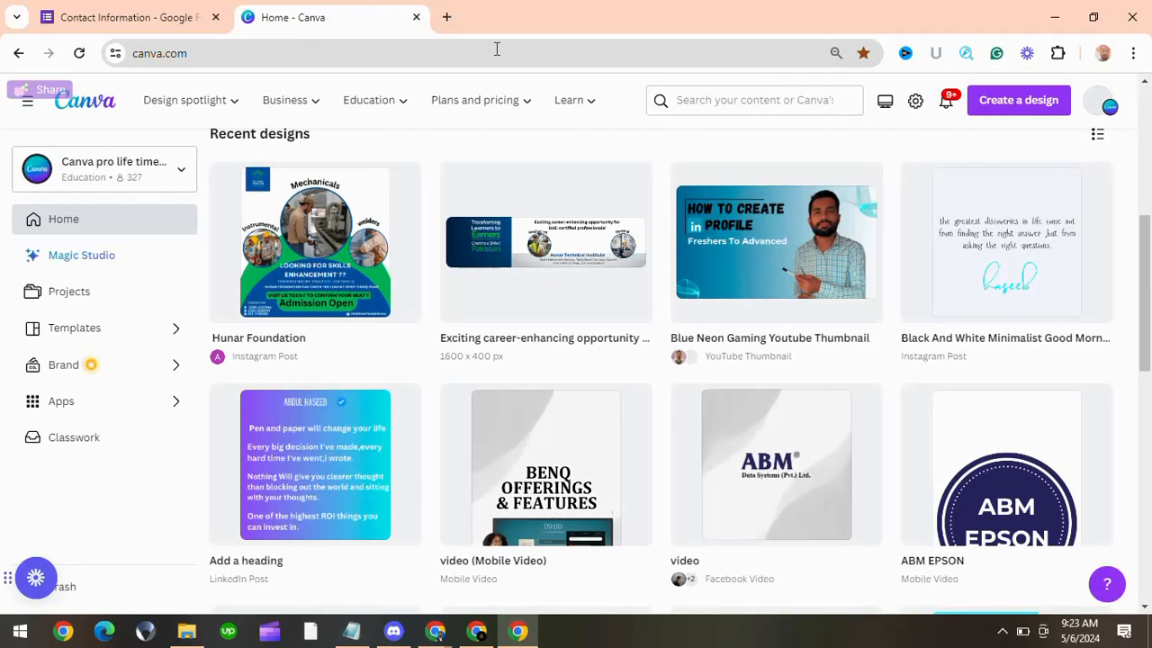
{"action": "left_click", "coordinate": [124, 9]}
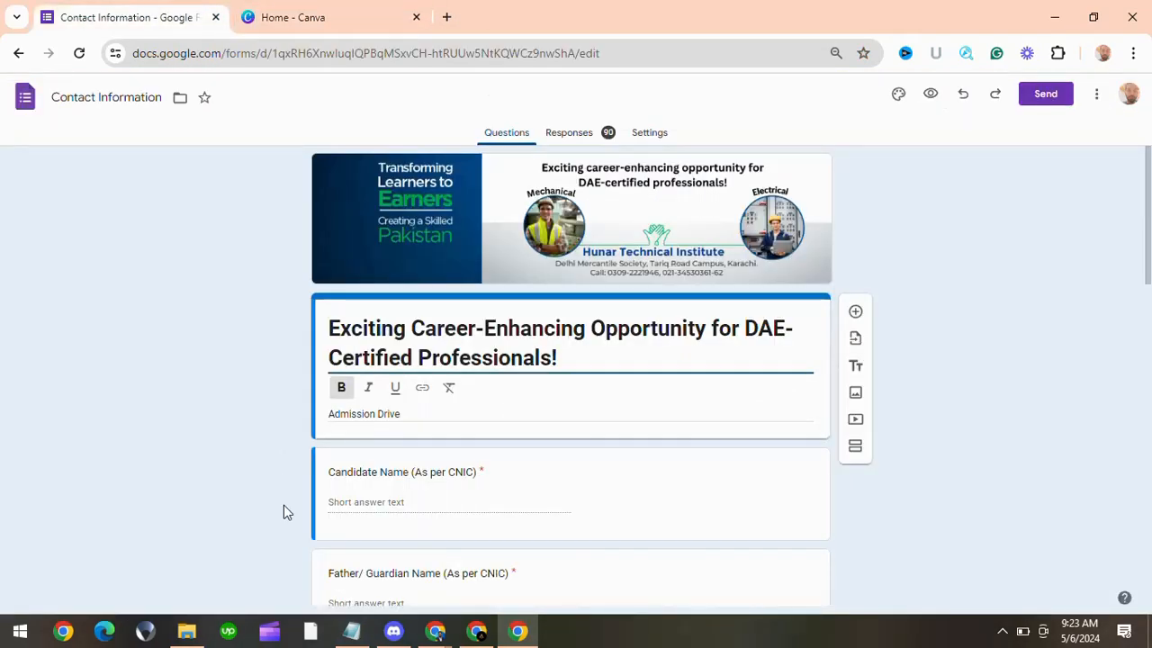
{"action": "scroll", "coordinate": [283, 506], "scroll_direction": "down", "scroll_amount": 3}
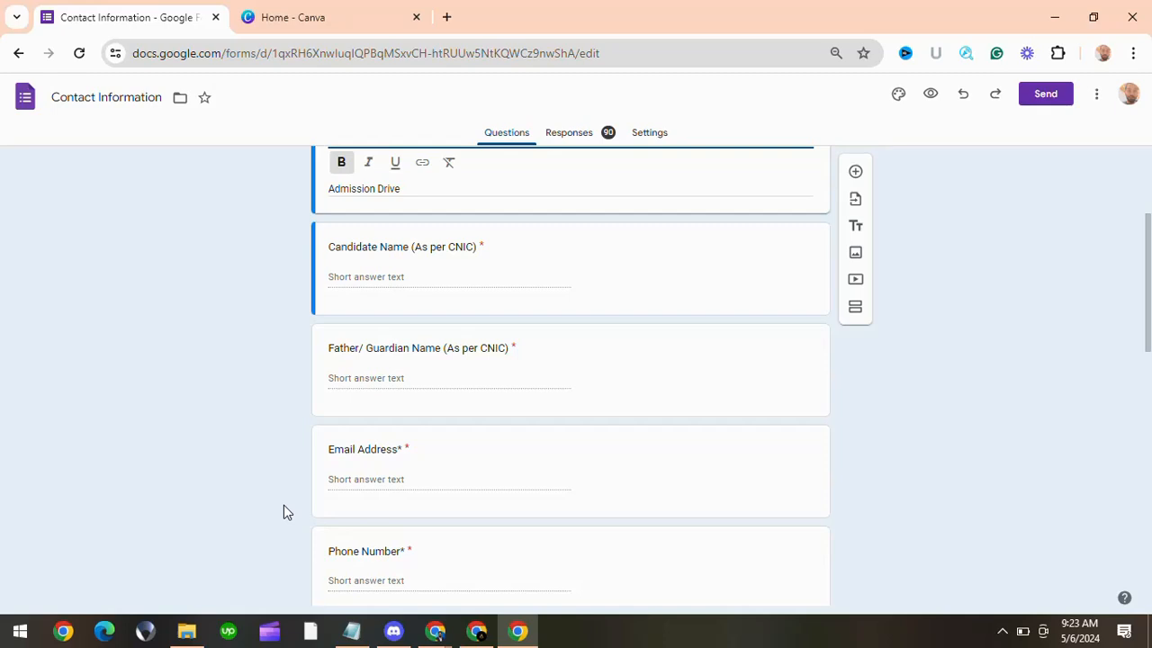
{"action": "scroll", "coordinate": [284, 505], "scroll_direction": "up", "scroll_amount": 3}
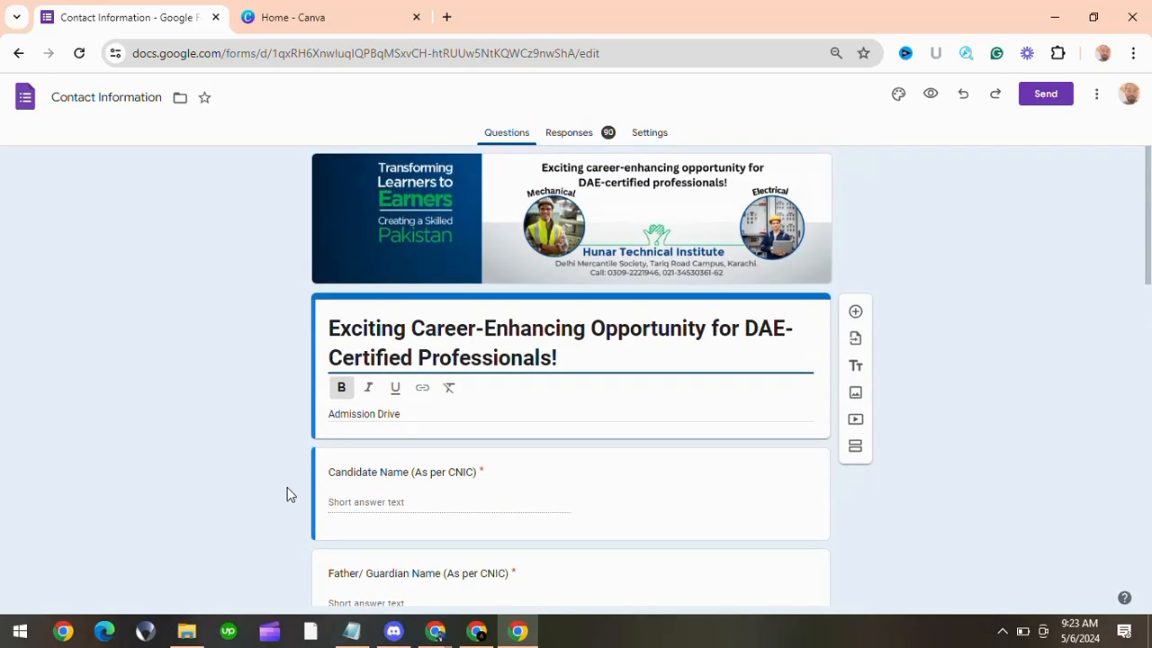
Step: Open Google Forms from the Google apps list in a new browser tab
{"action": "left_click", "coordinate": [449, 17]}
{"action": "type", "text": "goo"}
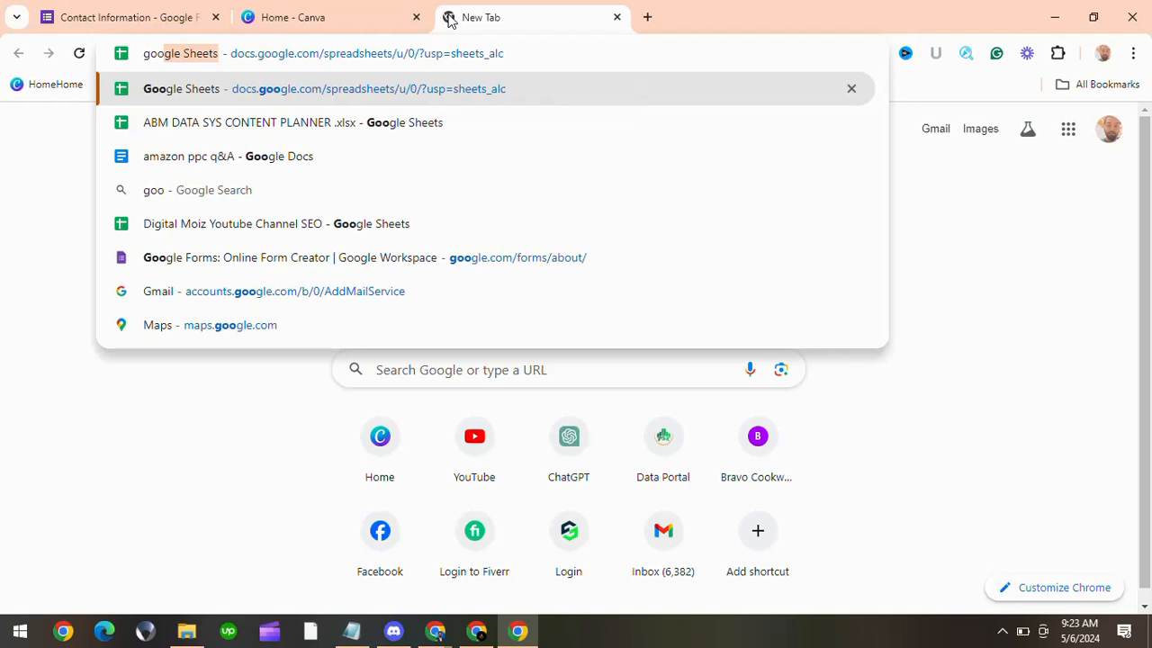
{"action": "left_click", "coordinate": [1067, 133]}
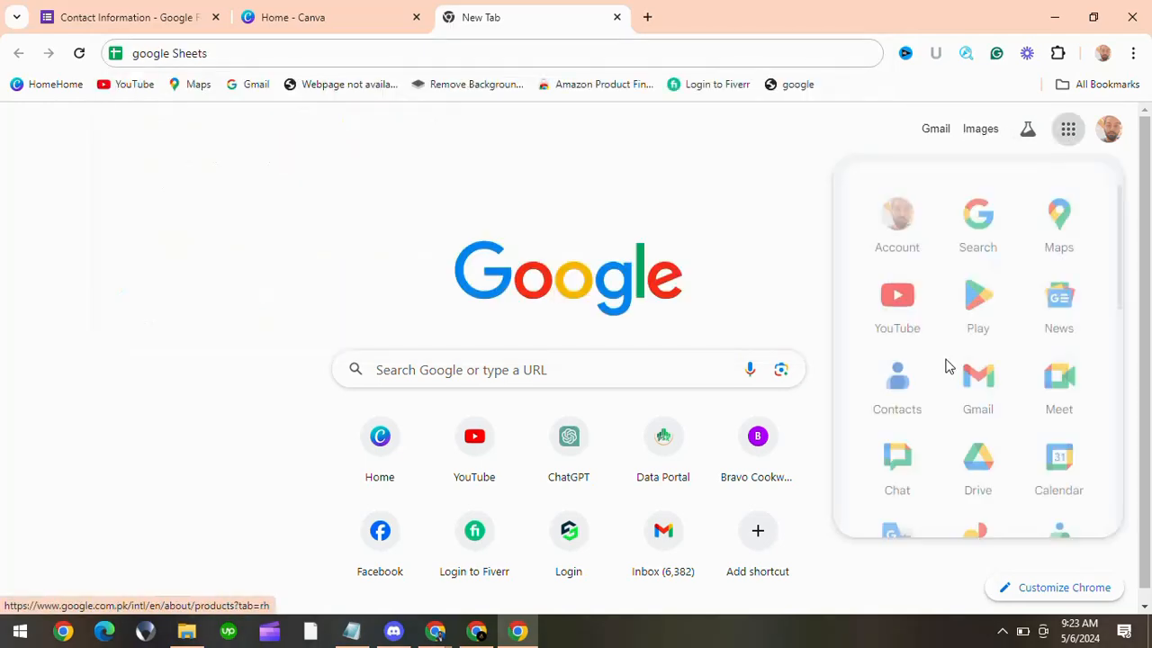
{"action": "scroll", "coordinate": [931, 456], "scroll_direction": "down", "scroll_amount": 5}
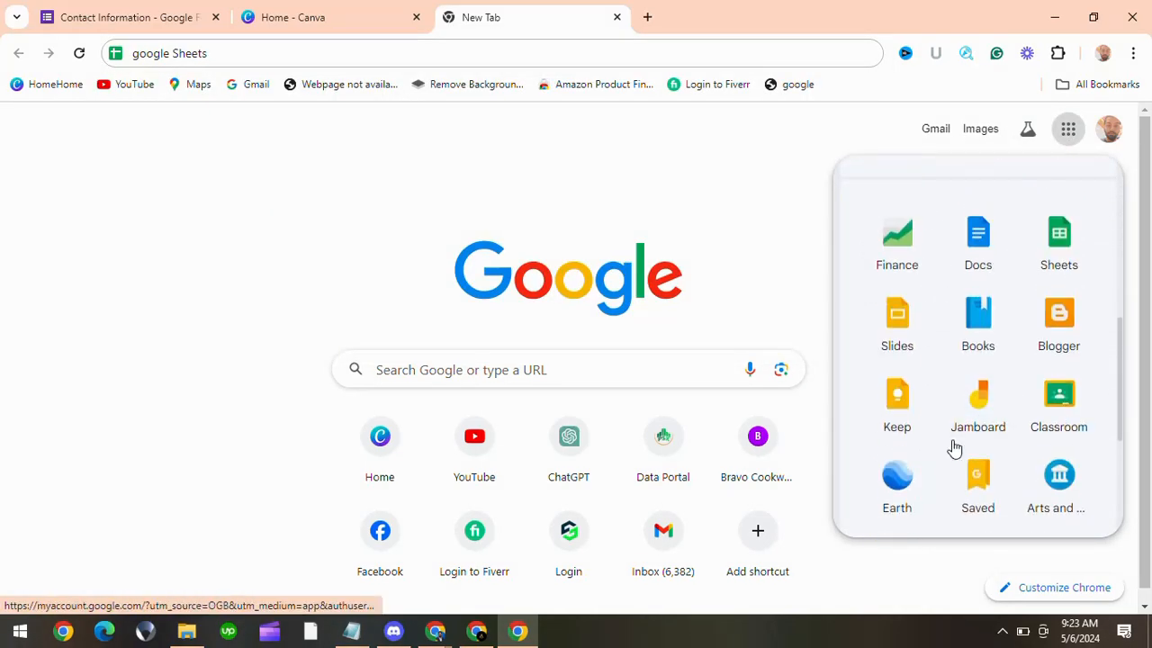
{"action": "scroll", "coordinate": [954, 447], "scroll_direction": "down", "scroll_amount": 3}
{"action": "left_click", "coordinate": [898, 407]}
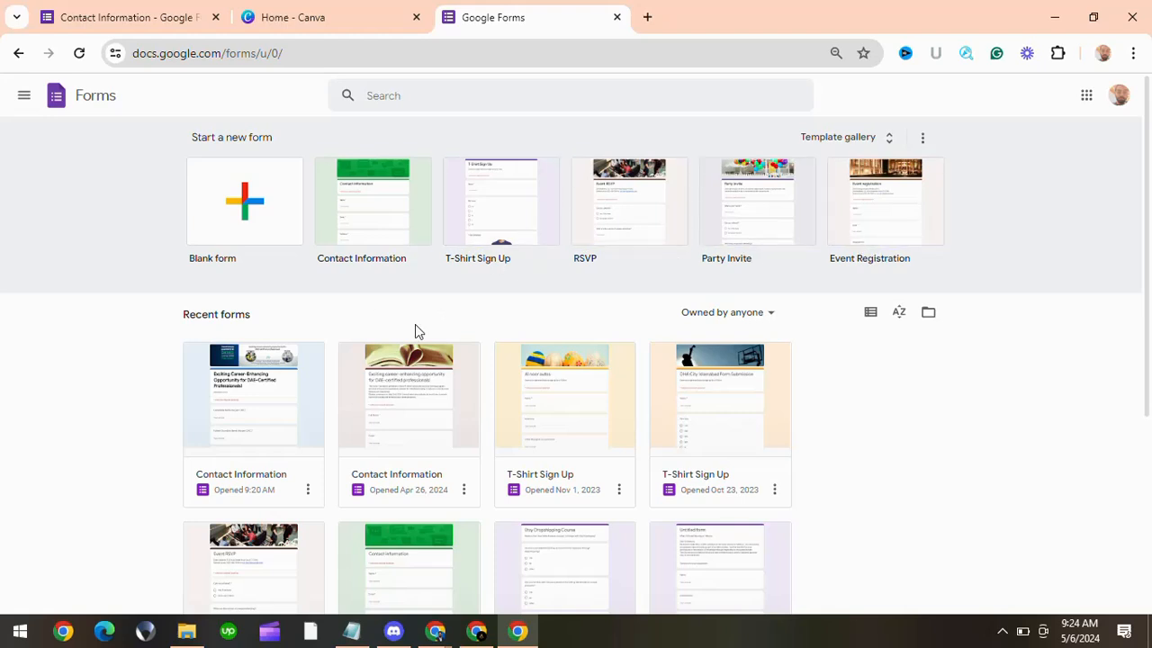
Step: Create a new form from the T-Shirt Sign Up template
{"action": "right_click", "coordinate": [366, 229]}
{"action": "left_click", "coordinate": [407, 243]}
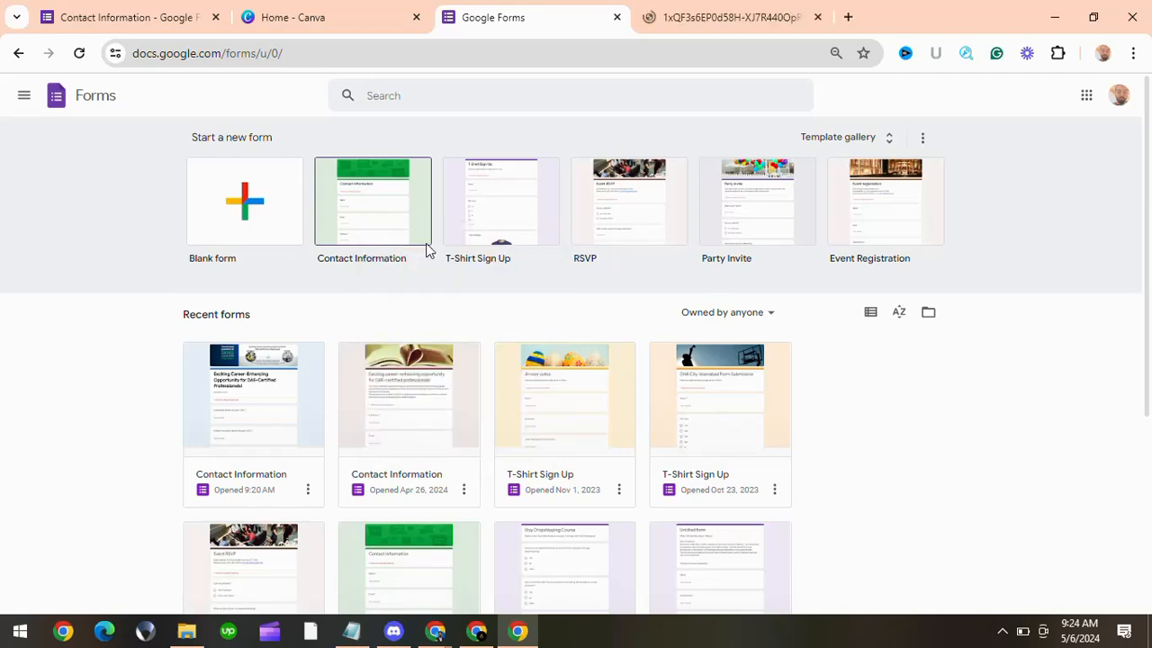
{"action": "right_click", "coordinate": [522, 267]}
{"action": "right_click", "coordinate": [495, 241]}
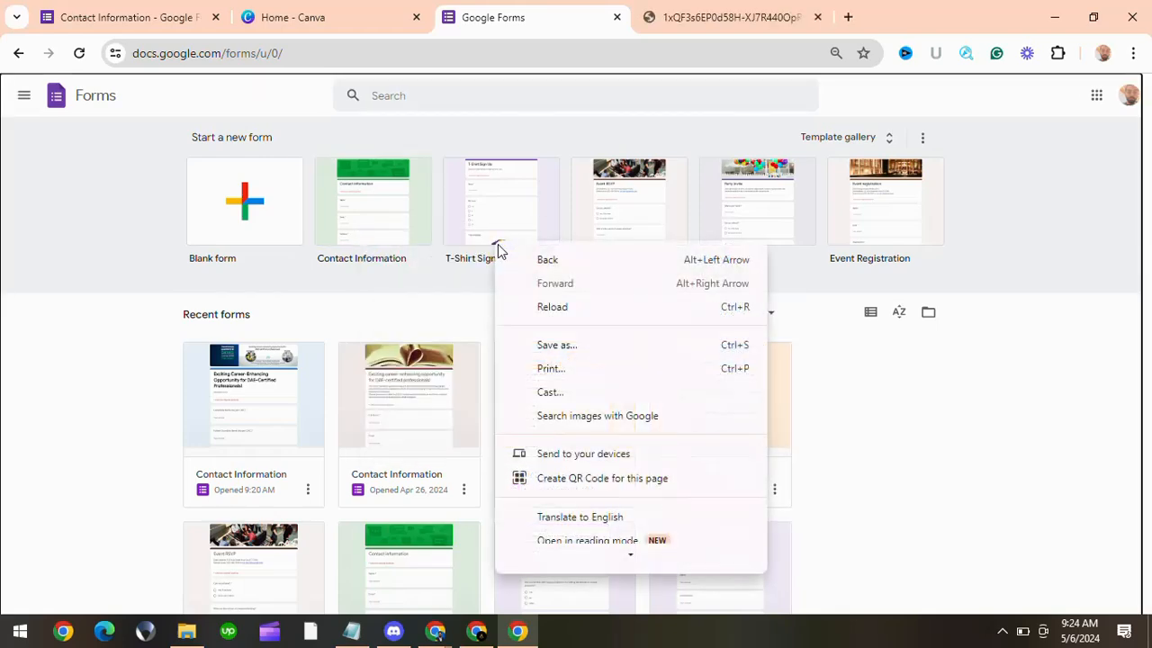
{"action": "right_click", "coordinate": [462, 217]}
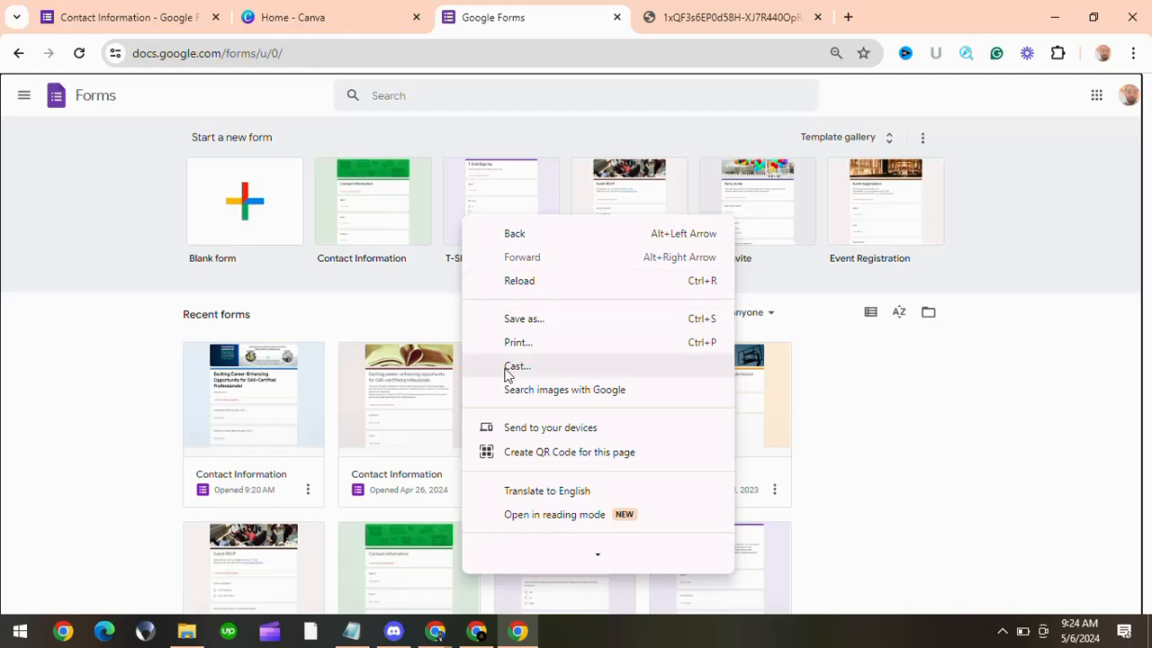
{"action": "left_click", "coordinate": [478, 193]}
{"action": "right_click", "coordinate": [480, 195]}
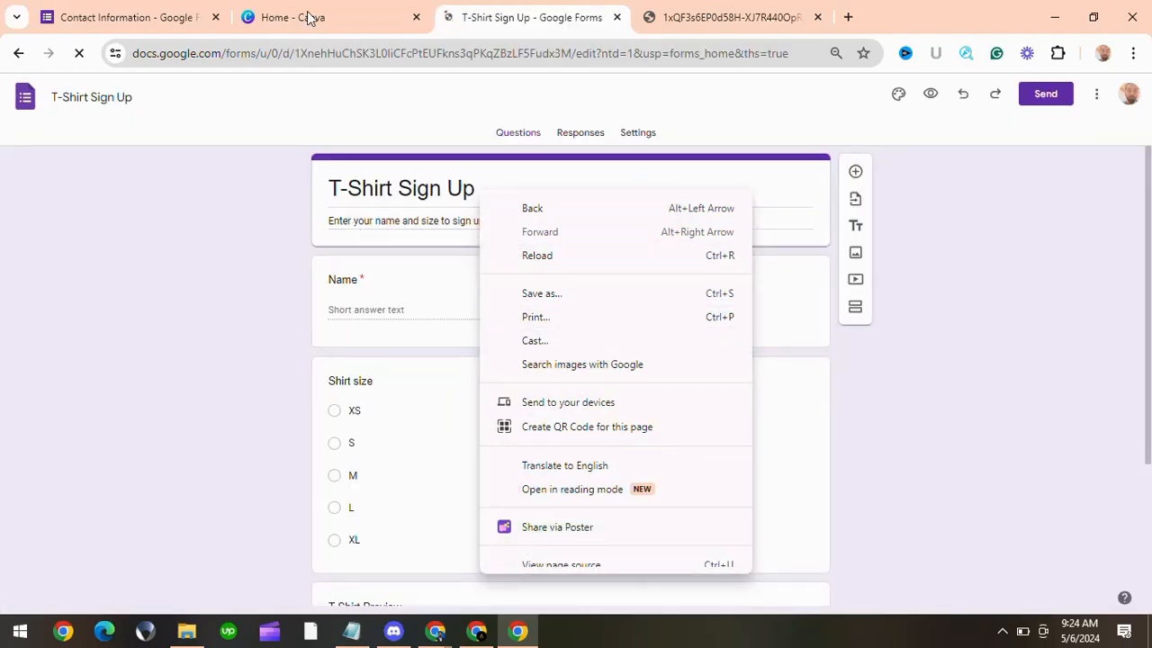
{"action": "left_click", "coordinate": [172, 393]}
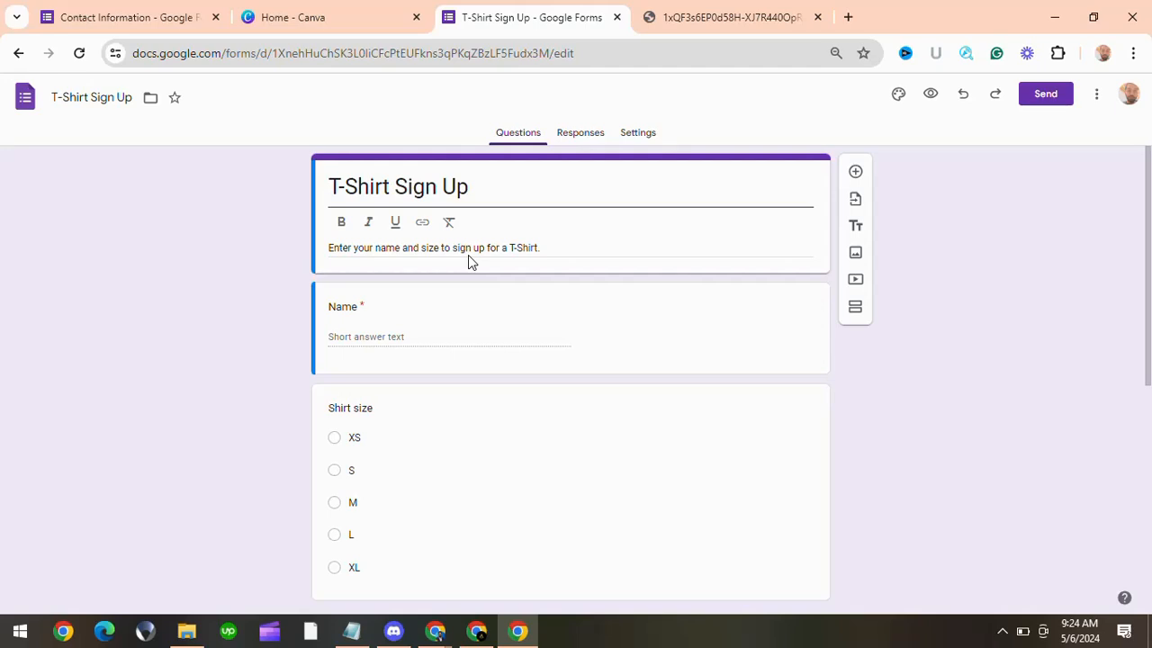
Step: Add a new blank question directly below the T-Shirt Preview image in the form
{"action": "scroll", "coordinate": [417, 333], "scroll_direction": "down", "scroll_amount": 3}
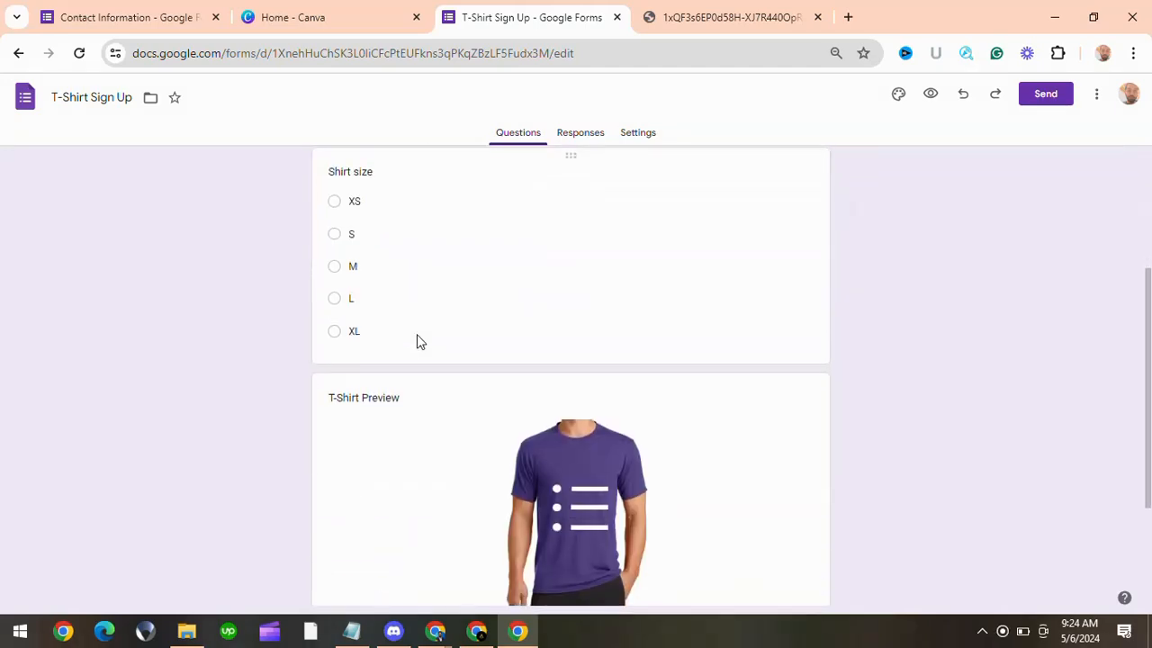
{"action": "left_click", "coordinate": [347, 270]}
{"action": "scroll", "coordinate": [527, 429], "scroll_direction": "down", "scroll_amount": 2}
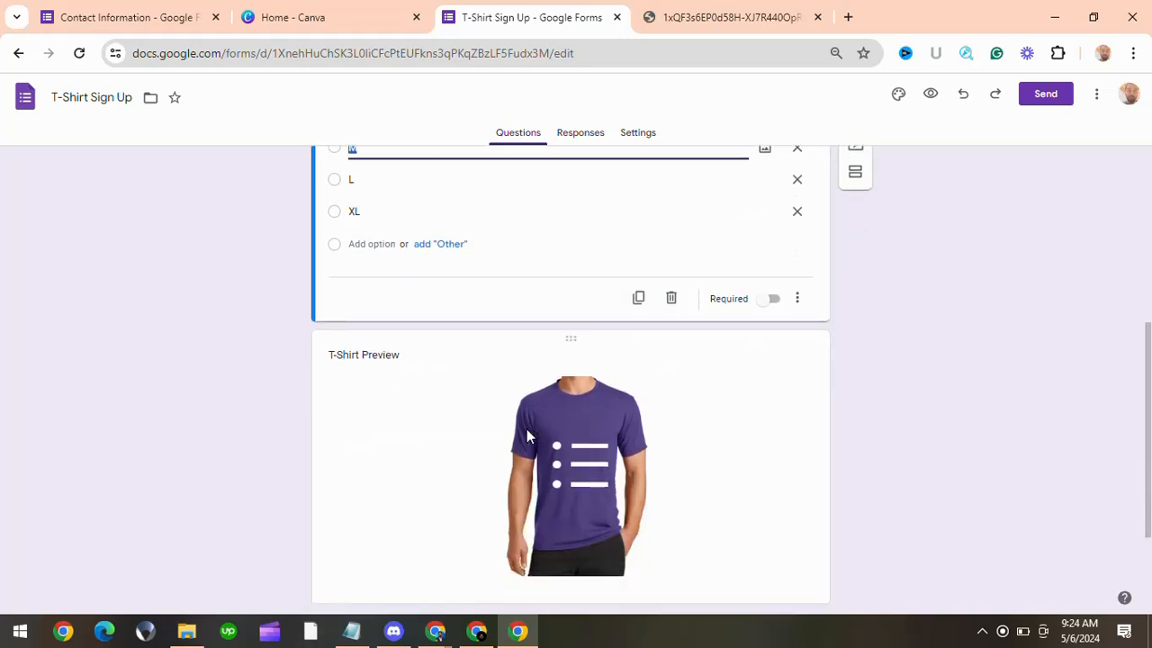
{"action": "scroll", "coordinate": [527, 437], "scroll_direction": "down", "scroll_amount": 1}
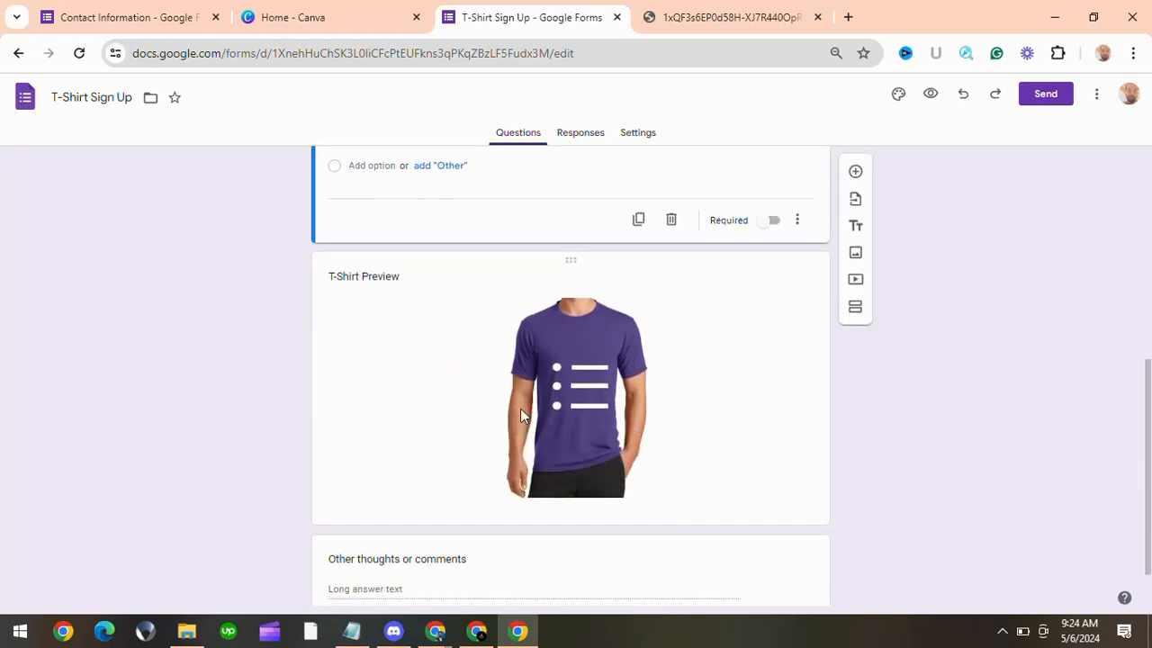
{"action": "left_click", "coordinate": [439, 404]}
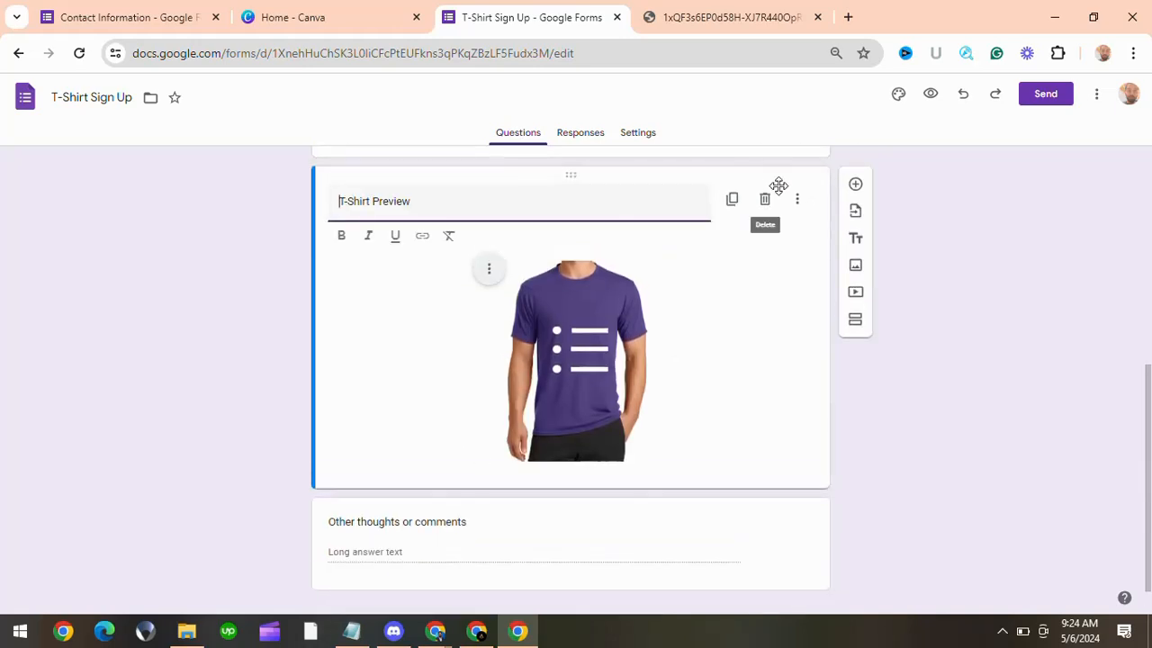
{"action": "left_click", "coordinate": [856, 189]}
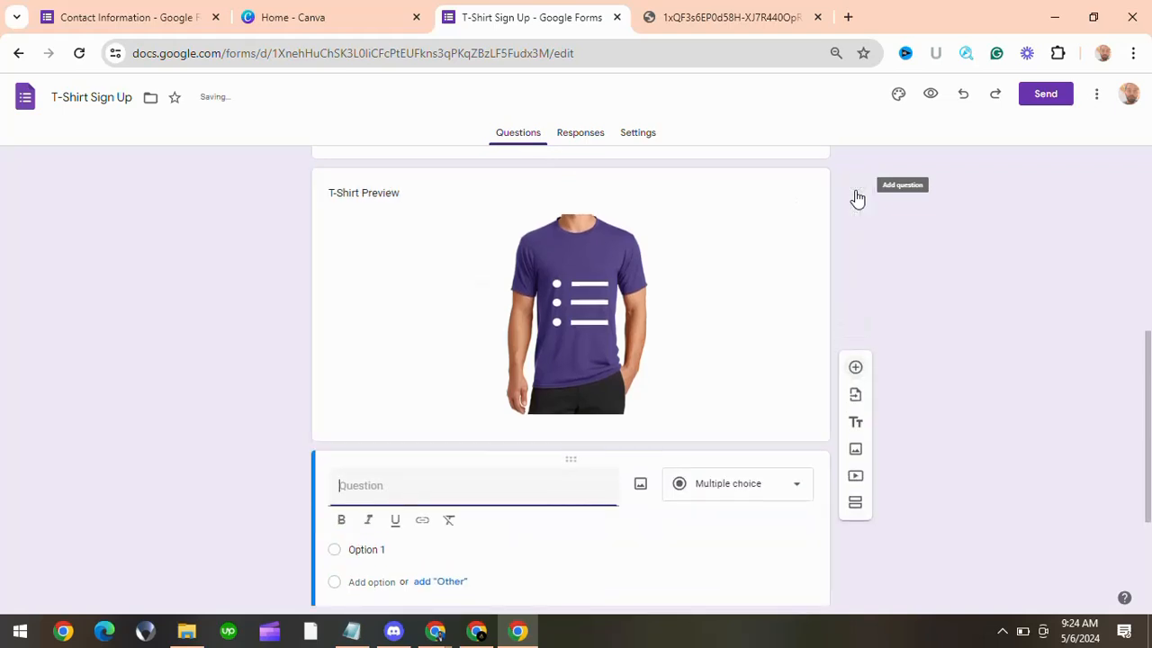
Step: Examine the image sources for changing the T-Shirt Preview picture, including Photos and Upload, and leave without choosing a replacement
{"action": "left_click", "coordinate": [558, 278]}
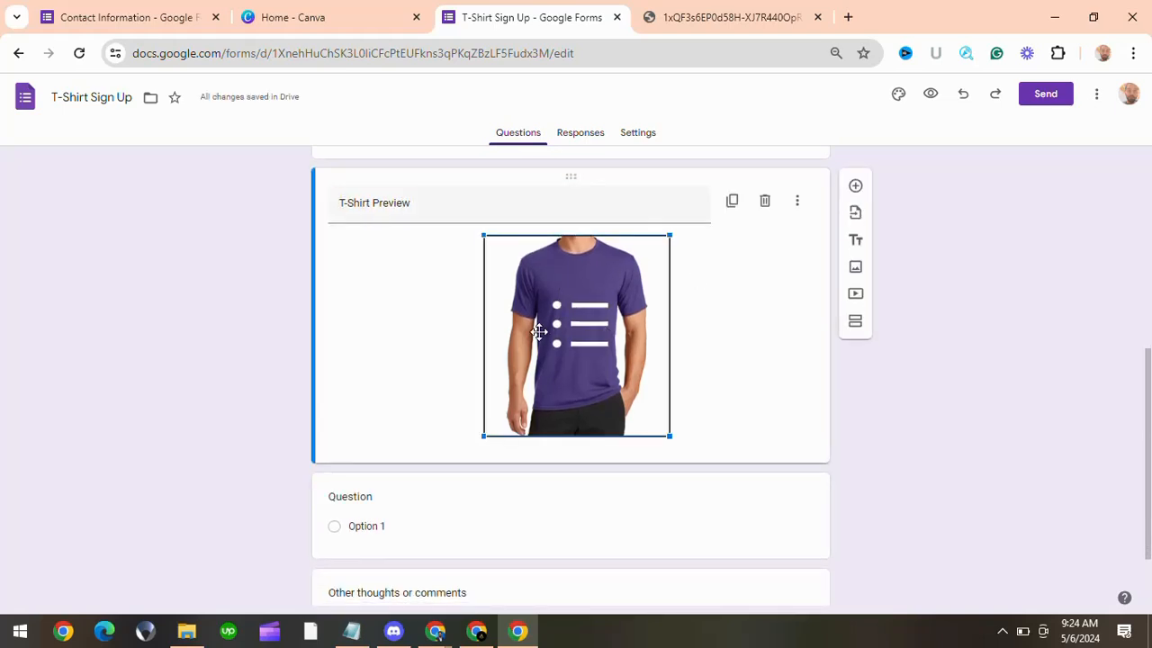
{"action": "left_click", "coordinate": [445, 360]}
{"action": "left_click", "coordinate": [604, 314]}
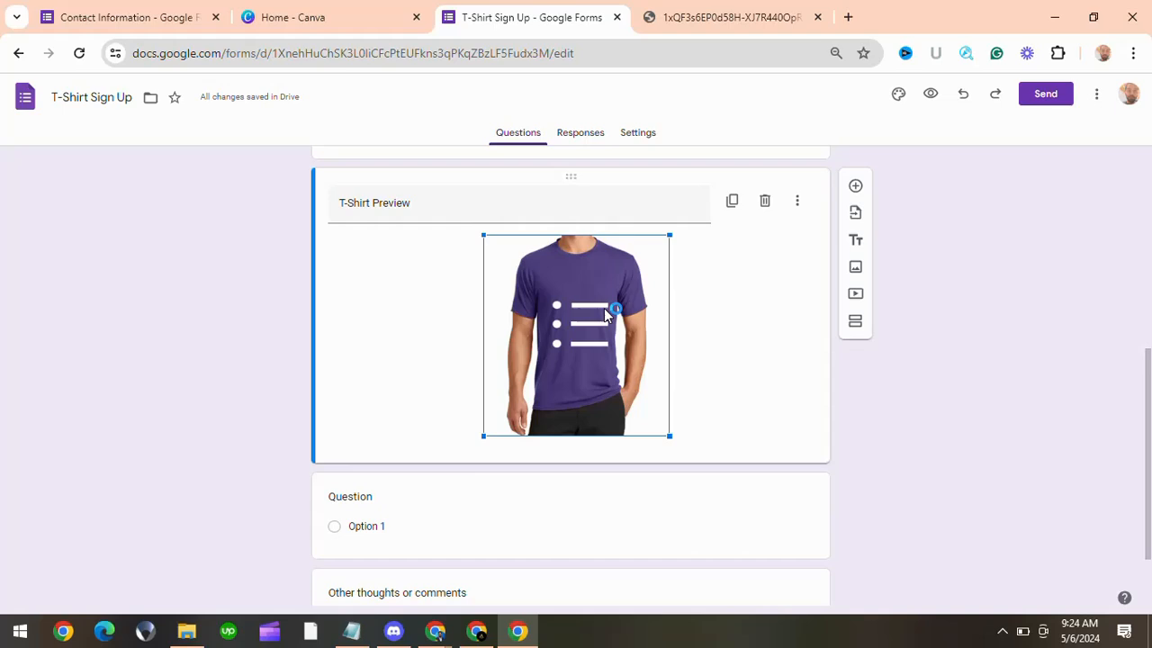
{"action": "left_click", "coordinate": [481, 304]}
{"action": "left_click", "coordinate": [488, 250]}
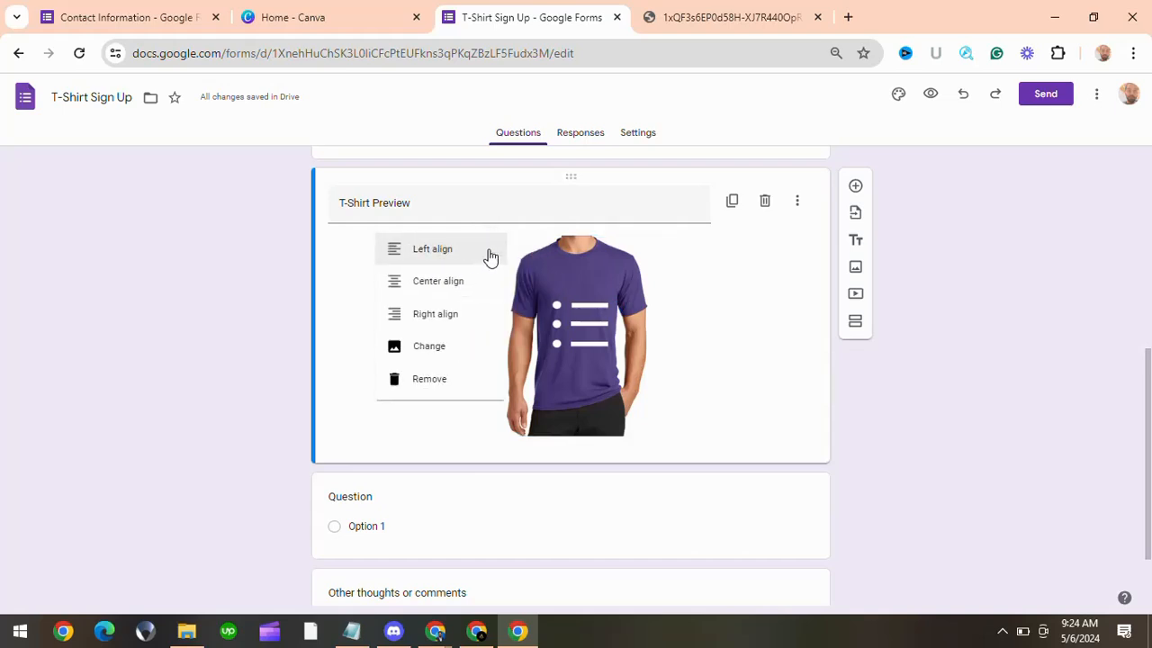
{"action": "scroll", "coordinate": [447, 320], "scroll_direction": "down", "scroll_amount": 1}
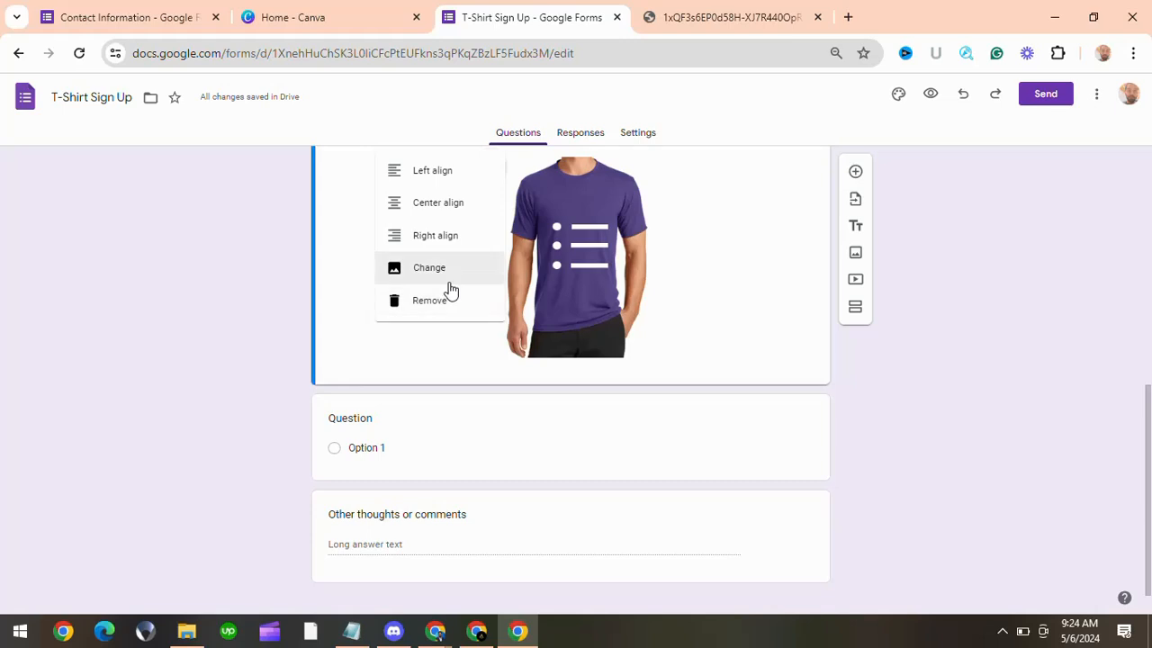
{"action": "left_click", "coordinate": [445, 290]}
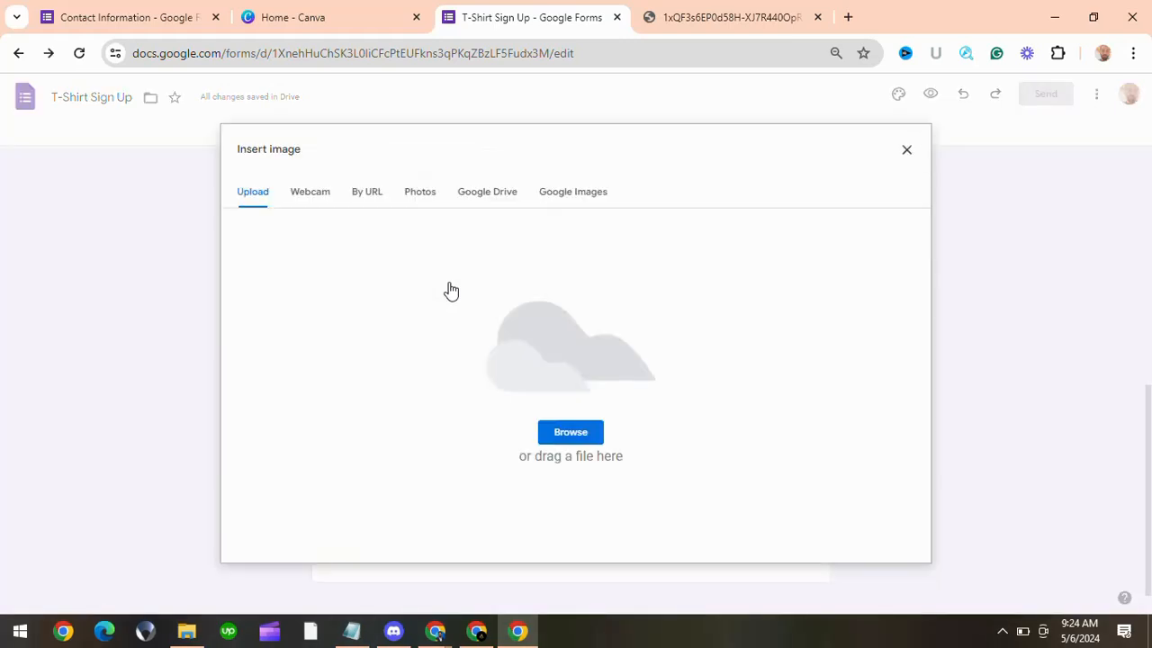
{"action": "left_click", "coordinate": [410, 201]}
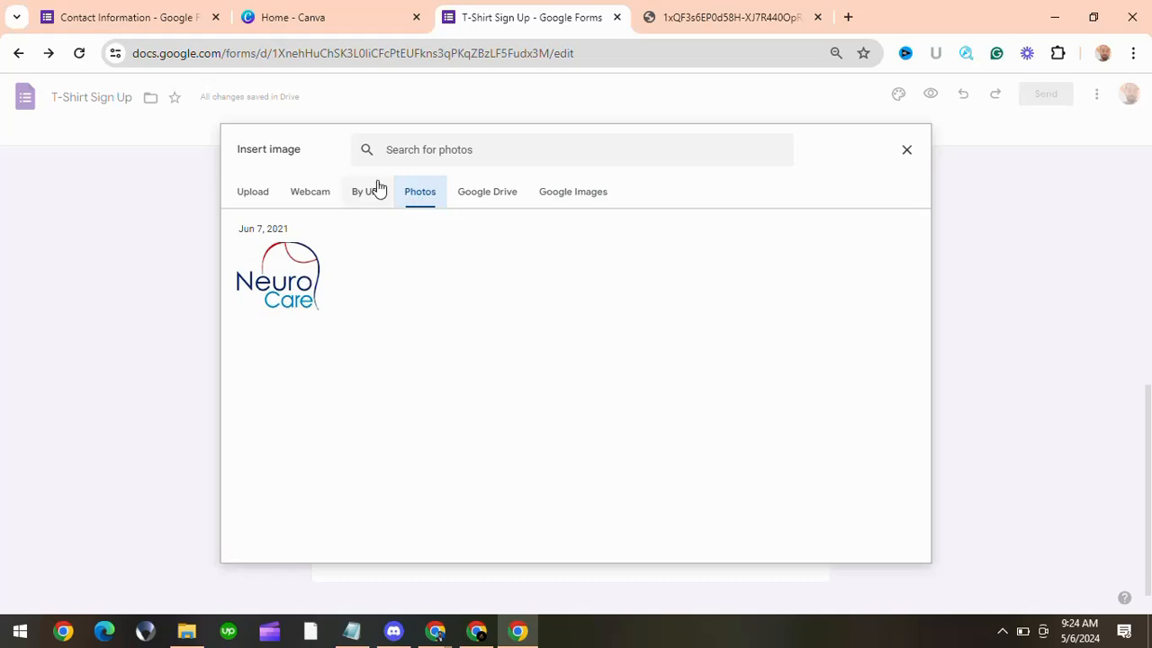
{"action": "left_click", "coordinate": [255, 192]}
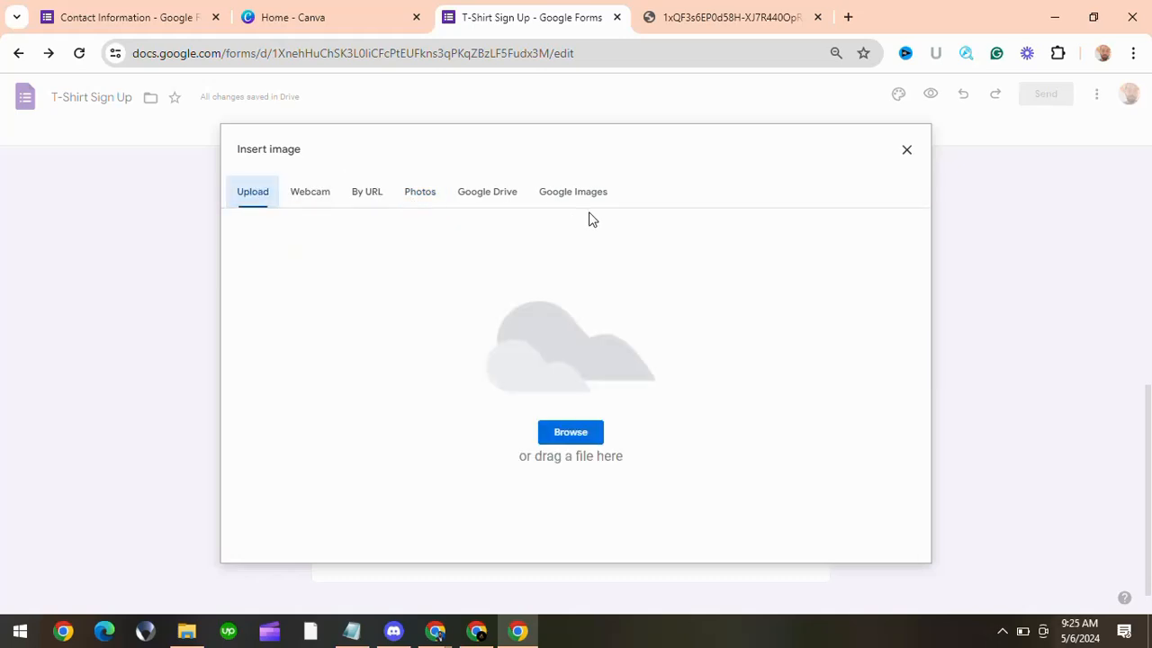
{"action": "left_click", "coordinate": [909, 153]}
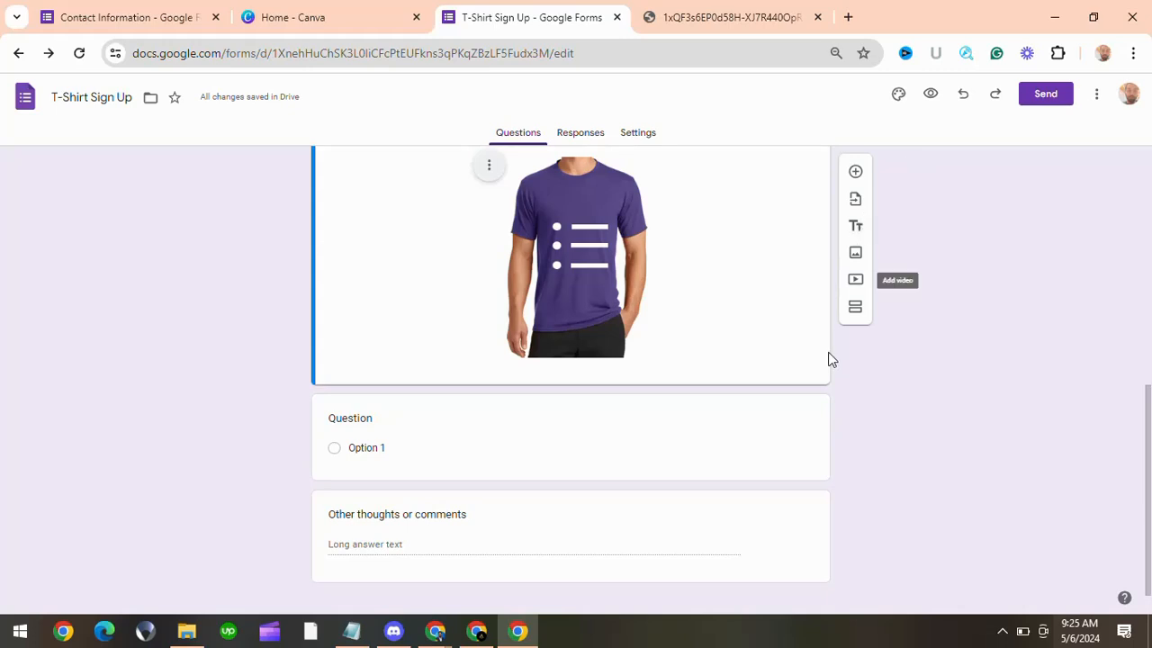
Step: Look over the T-Shirt Sign Up form, return to the Forms home page and create a form from the Contact Information template
{"action": "scroll", "coordinate": [829, 355], "scroll_direction": "down", "scroll_amount": 1}
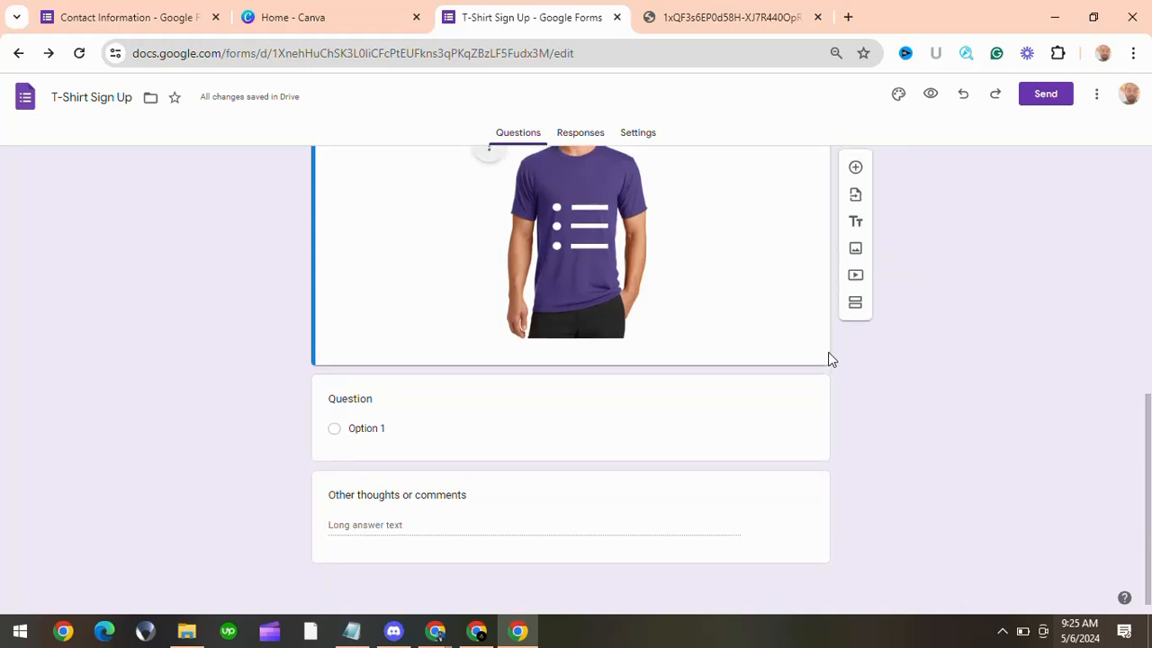
{"action": "left_click", "coordinate": [420, 427]}
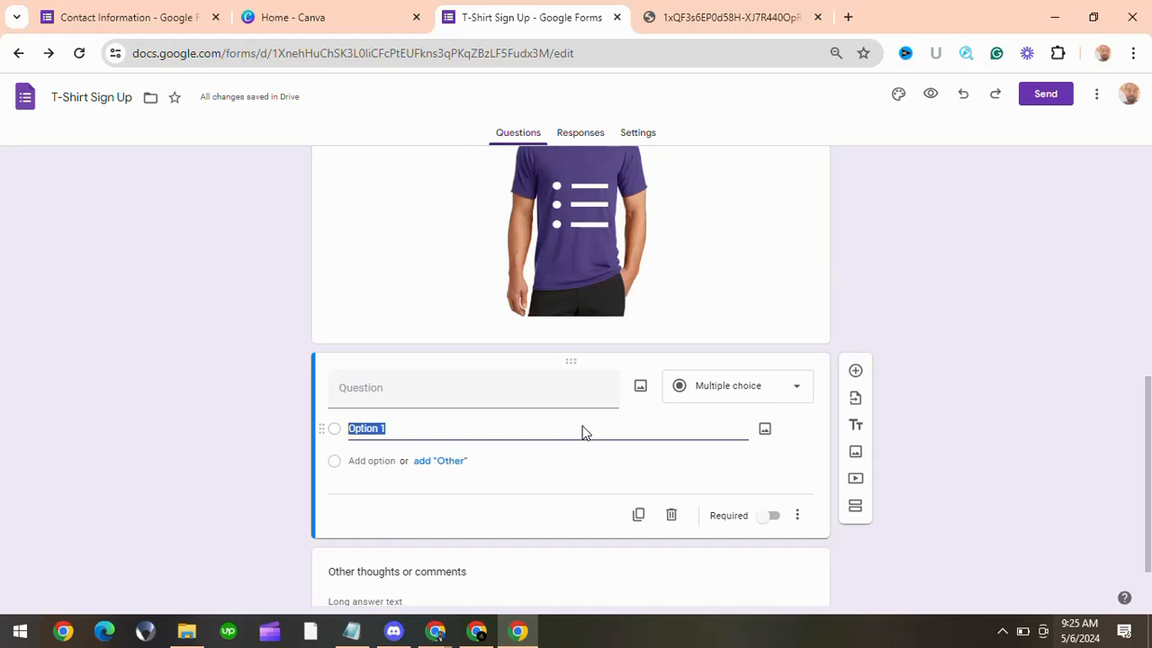
{"action": "scroll", "coordinate": [584, 431], "scroll_direction": "down", "scroll_amount": 2}
{"action": "scroll", "coordinate": [584, 428], "scroll_direction": "up", "scroll_amount": 8}
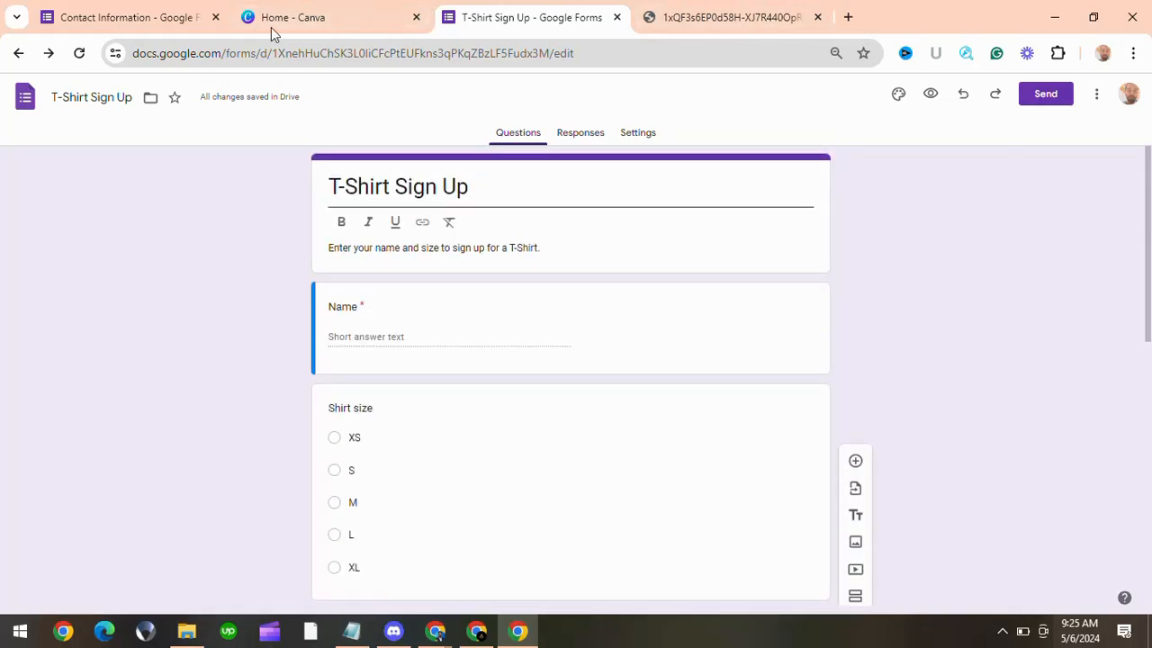
{"action": "left_click", "coordinate": [17, 54]}
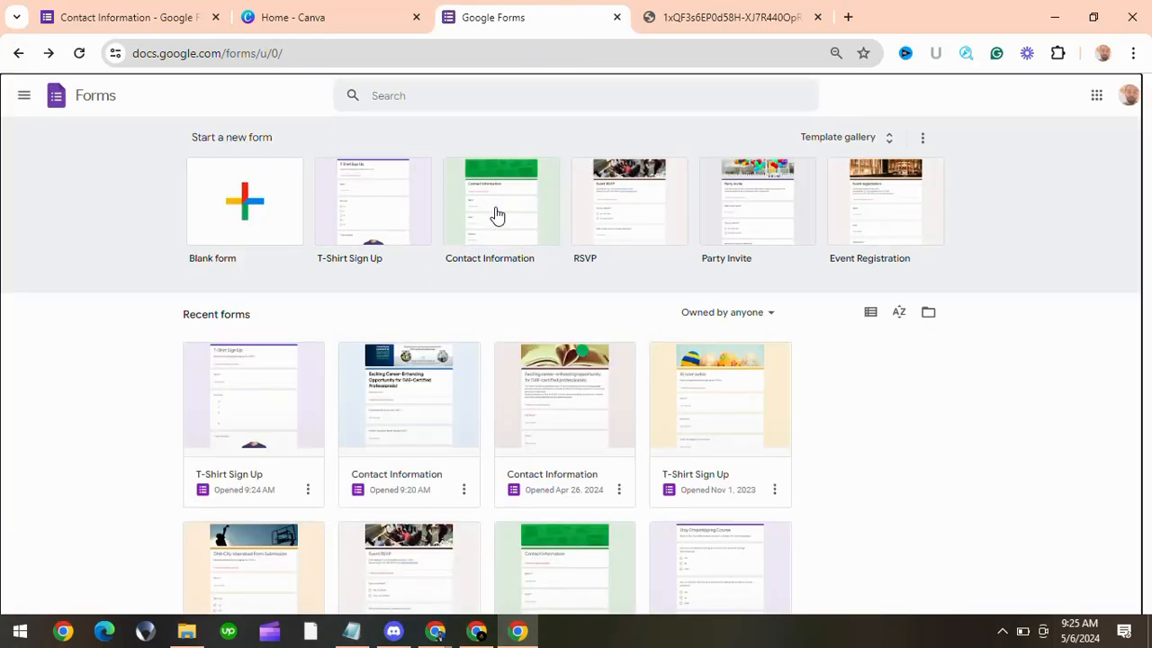
{"action": "left_click", "coordinate": [499, 230]}
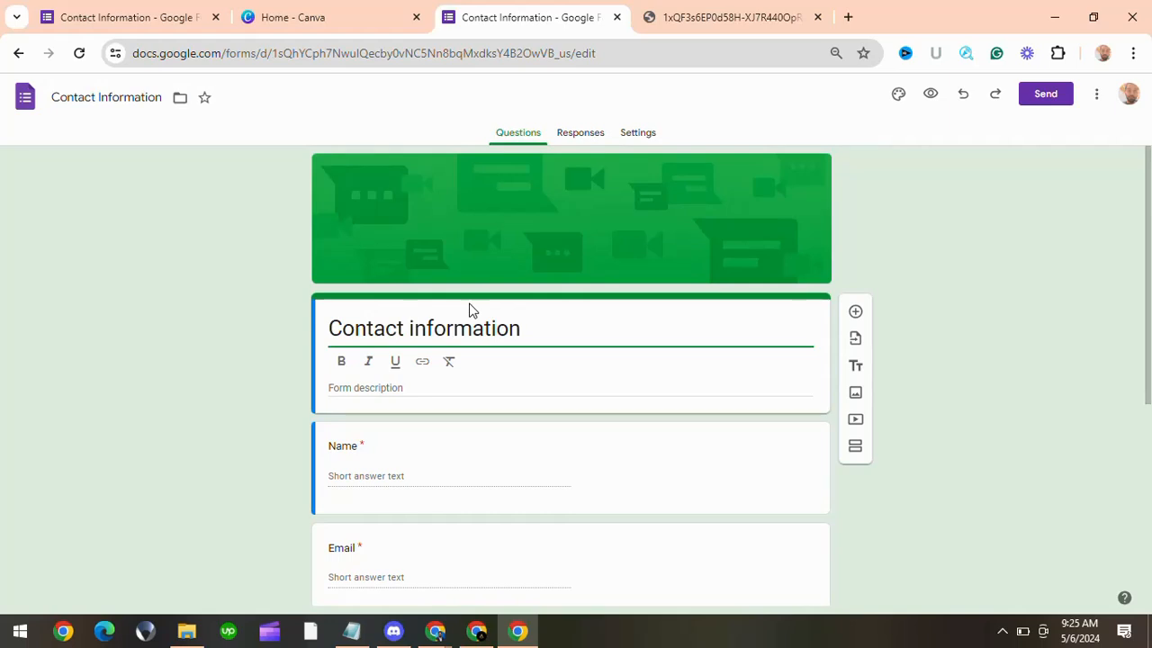
Step: Replace the new contact form's title with "Book Appointment"
{"action": "scroll", "coordinate": [486, 333], "scroll_direction": "down", "scroll_amount": 1}
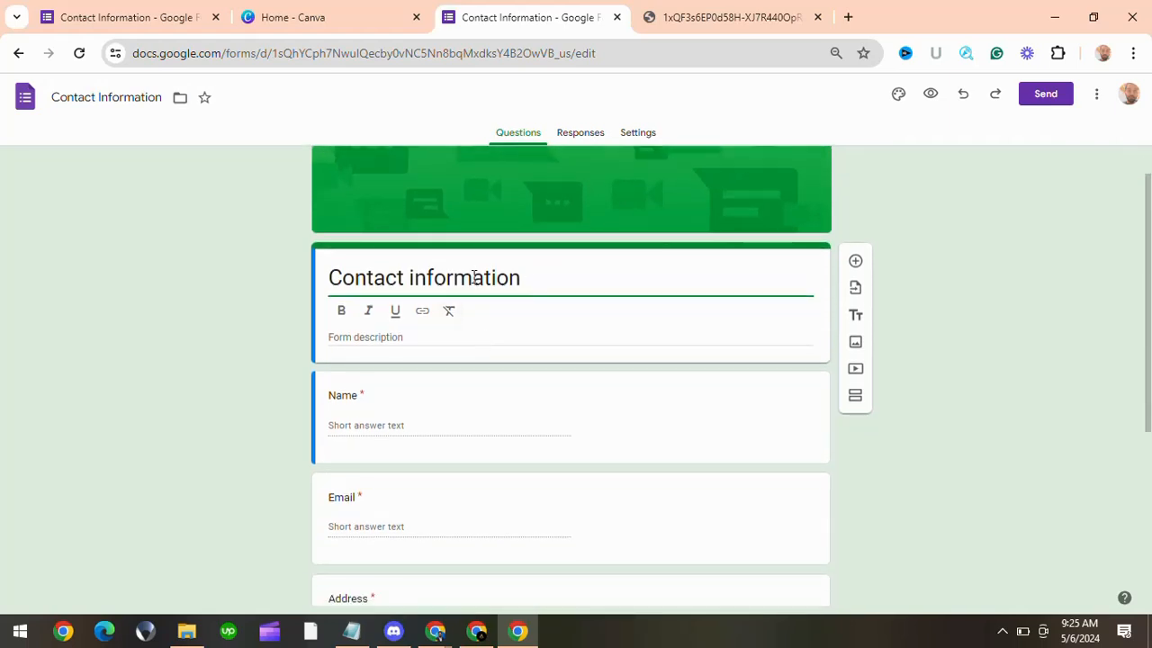
{"action": "double_click", "coordinate": [473, 277]}
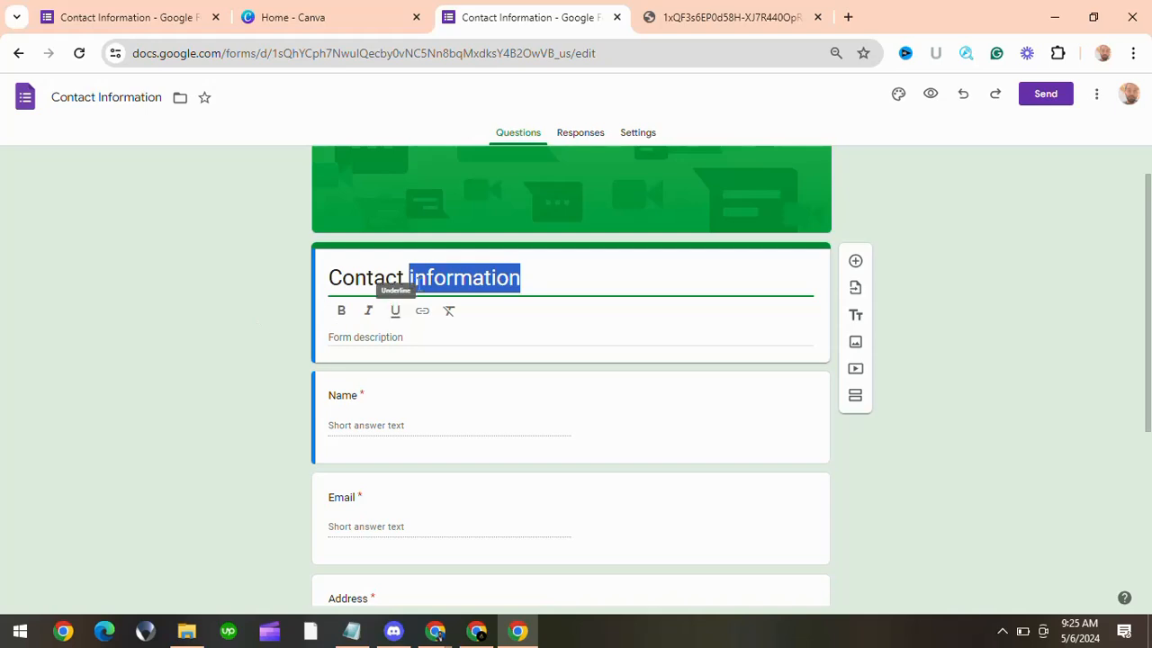
{"action": "triple_click", "coordinate": [416, 278]}
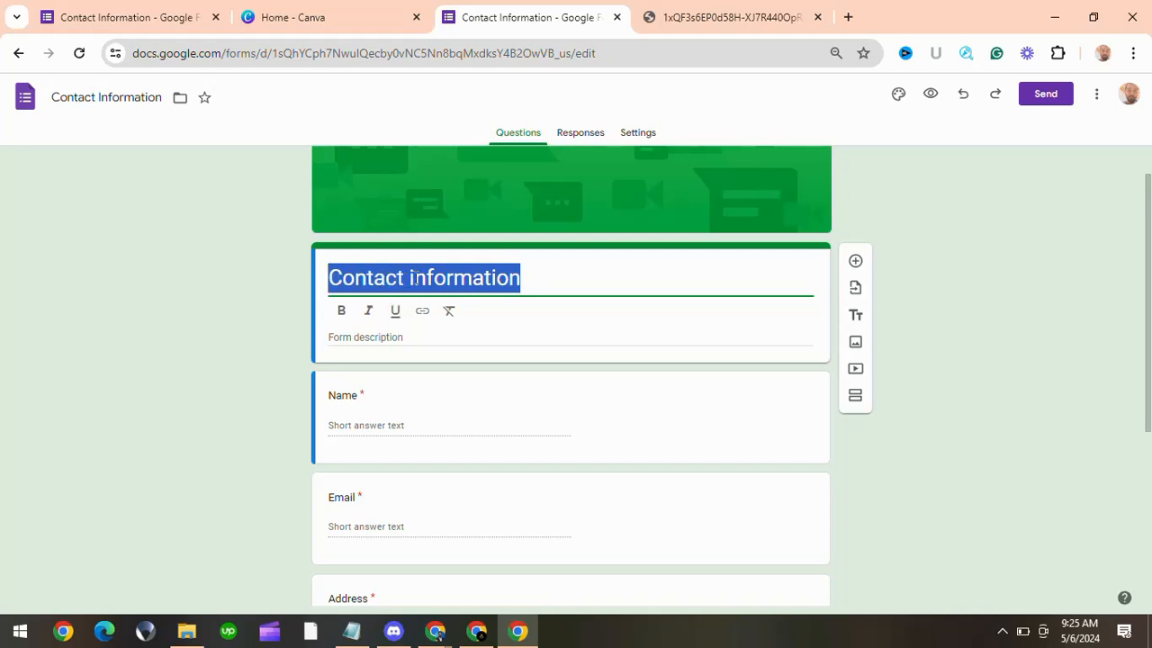
{"action": "type", "text": "Book"}
{"action": "type", "text": "Appointment"}
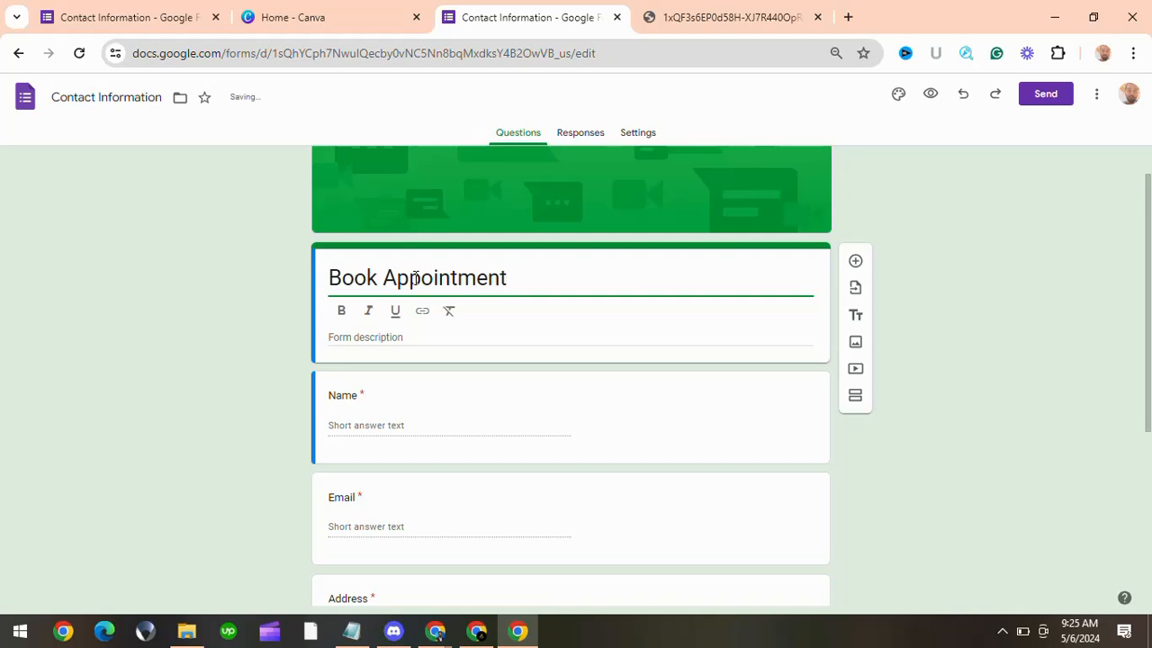
Step: Return to the Forms home page, create a form from the RSVP template and look over its questions
{"action": "scroll", "coordinate": [415, 279], "scroll_direction": "down", "scroll_amount": 3}
{"action": "scroll", "coordinate": [363, 393], "scroll_direction": "down", "scroll_amount": 3}
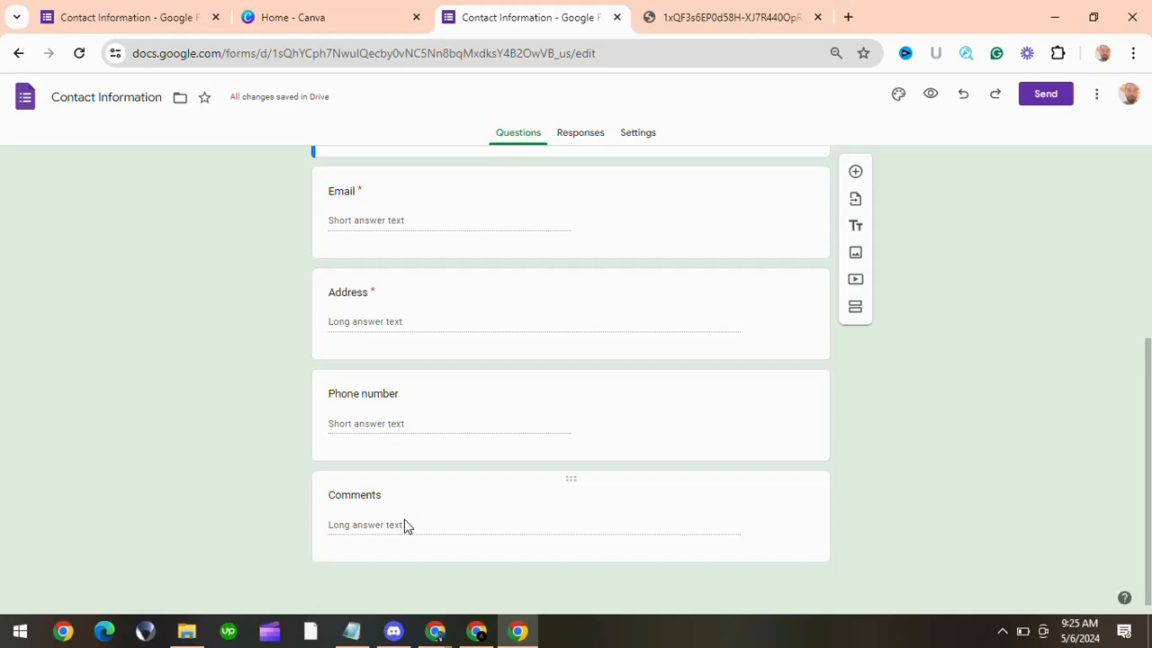
{"action": "left_click", "coordinate": [19, 53]}
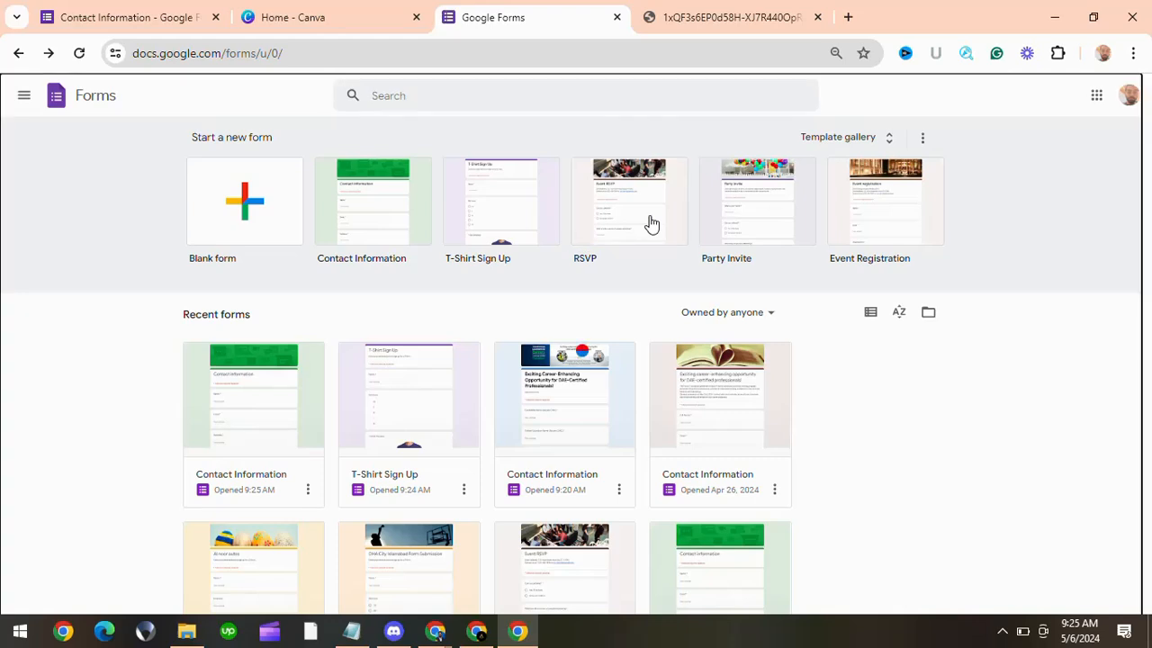
{"action": "left_click", "coordinate": [651, 225]}
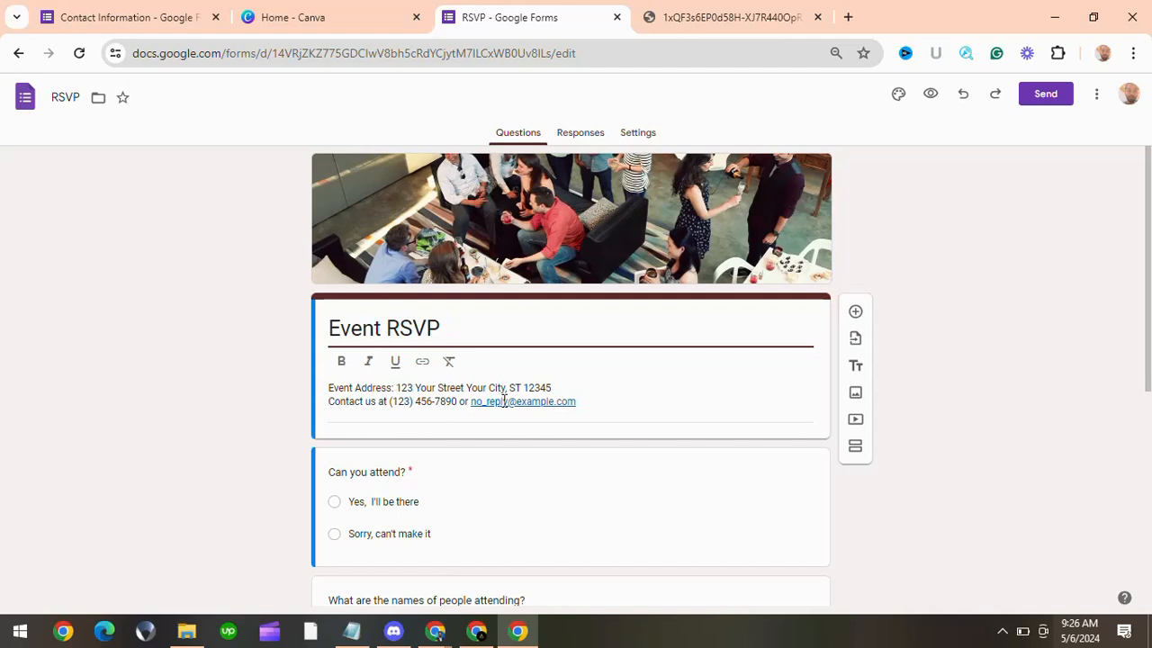
{"action": "scroll", "coordinate": [554, 444], "scroll_direction": "down", "scroll_amount": 1}
{"action": "scroll", "coordinate": [552, 443], "scroll_direction": "down", "scroll_amount": 2}
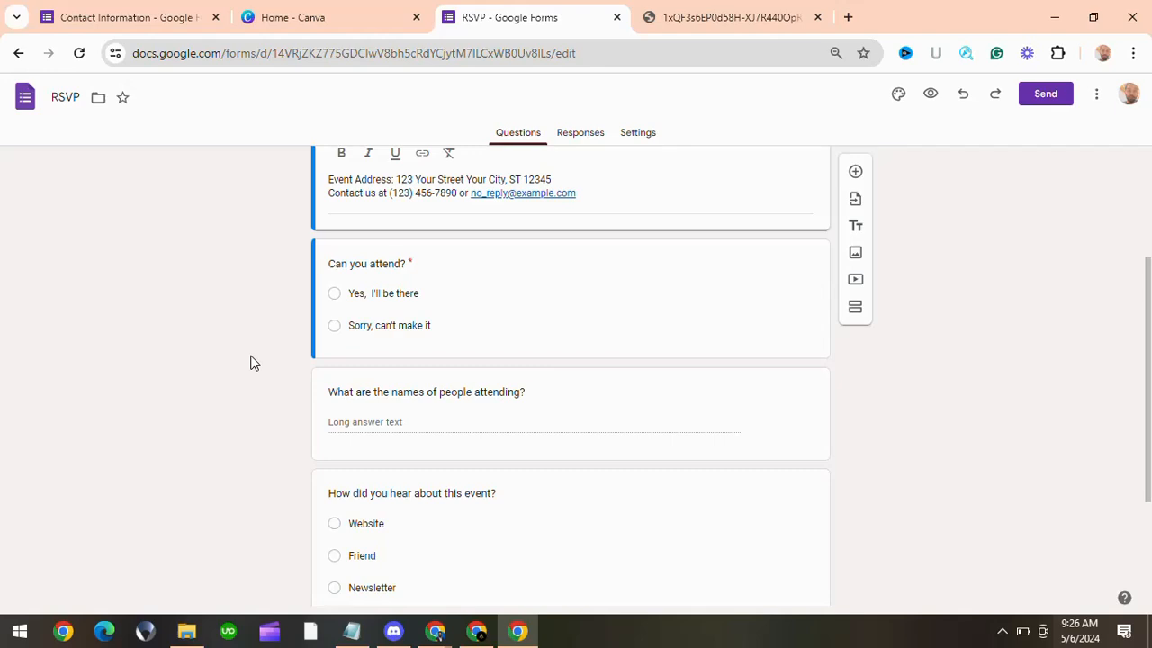
Step: Add two blank multiple-choice questions below the "Comments and/or questions" item at the end of the RSVP form
{"action": "scroll", "coordinate": [251, 362], "scroll_direction": "down", "scroll_amount": 2}
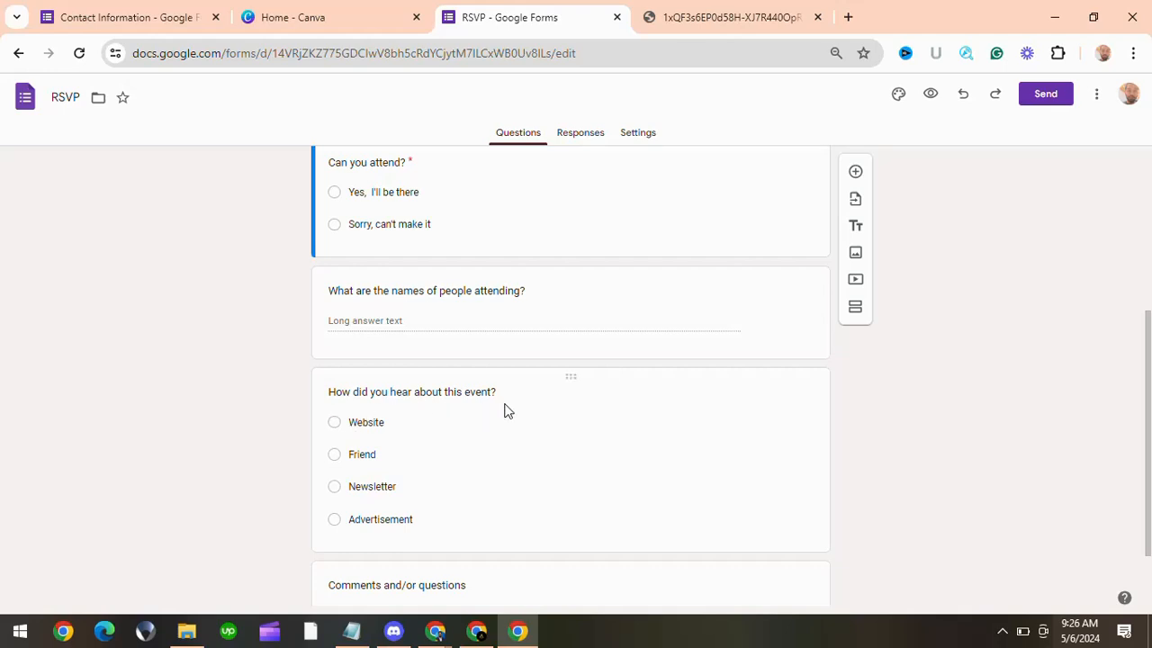
{"action": "scroll", "coordinate": [507, 410], "scroll_direction": "down", "scroll_amount": 2}
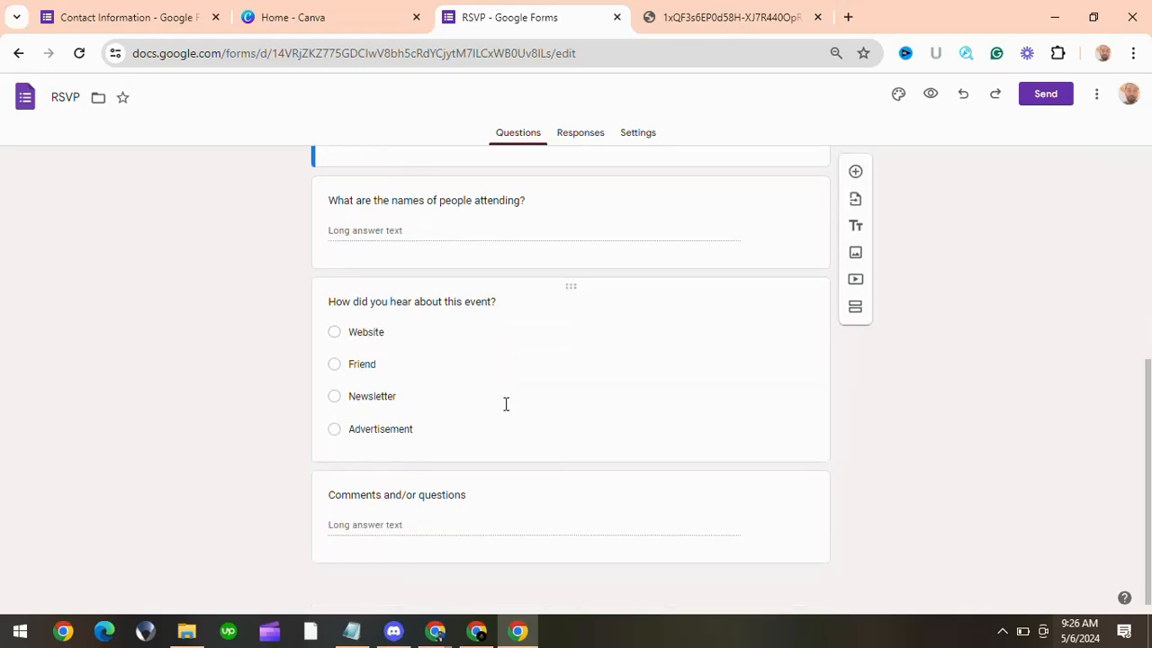
{"action": "left_click", "coordinate": [434, 490]}
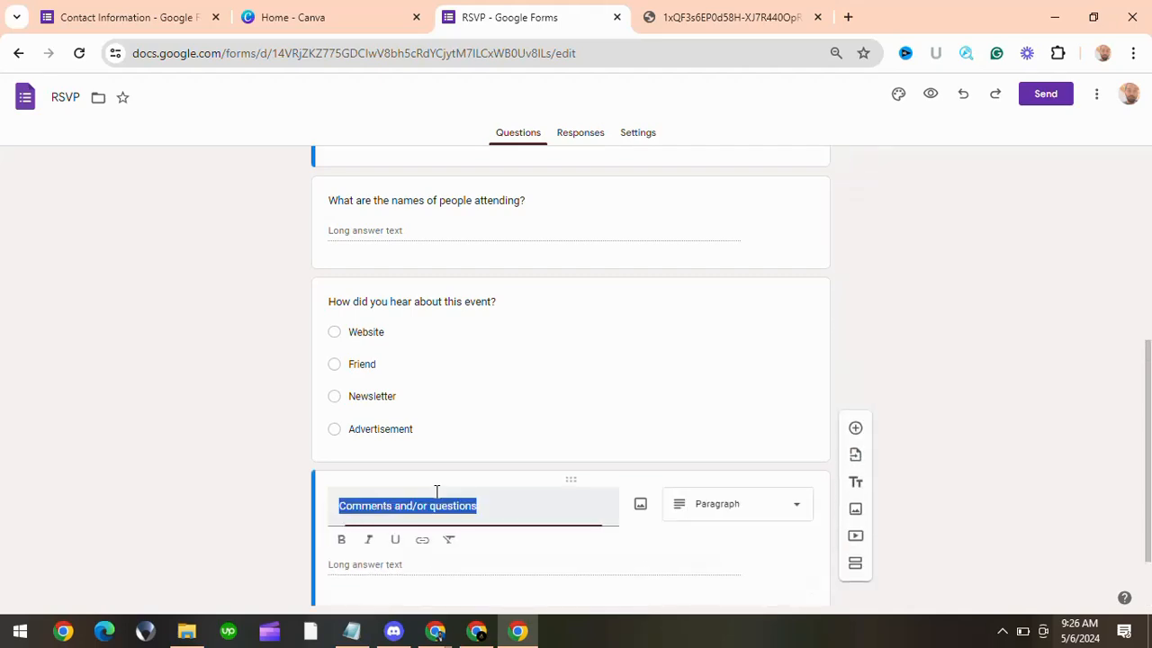
{"action": "left_click", "coordinate": [963, 446]}
{"action": "scroll", "coordinate": [756, 485], "scroll_direction": "down", "scroll_amount": 2}
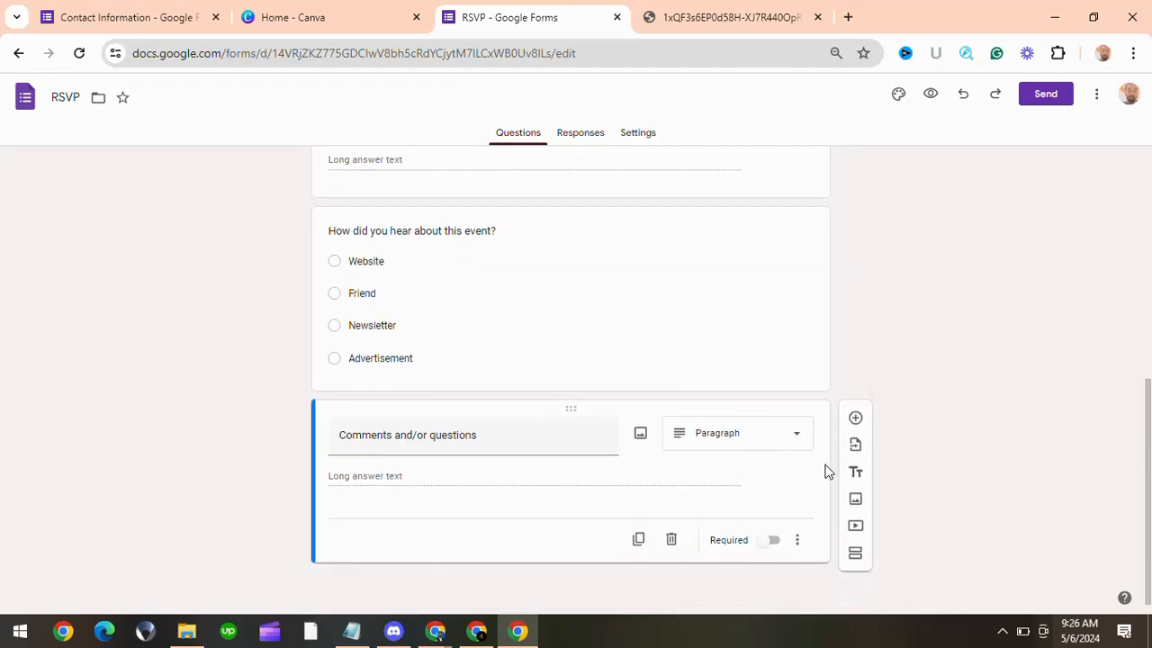
{"action": "left_click", "coordinate": [856, 420]}
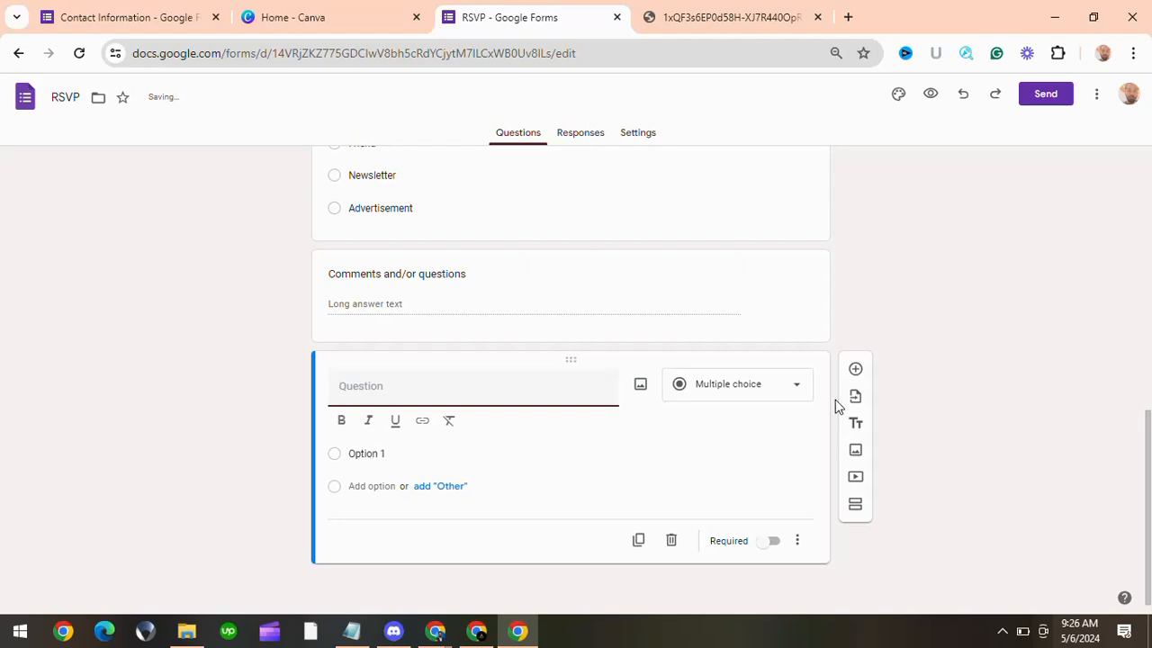
{"action": "left_click", "coordinate": [856, 371]}
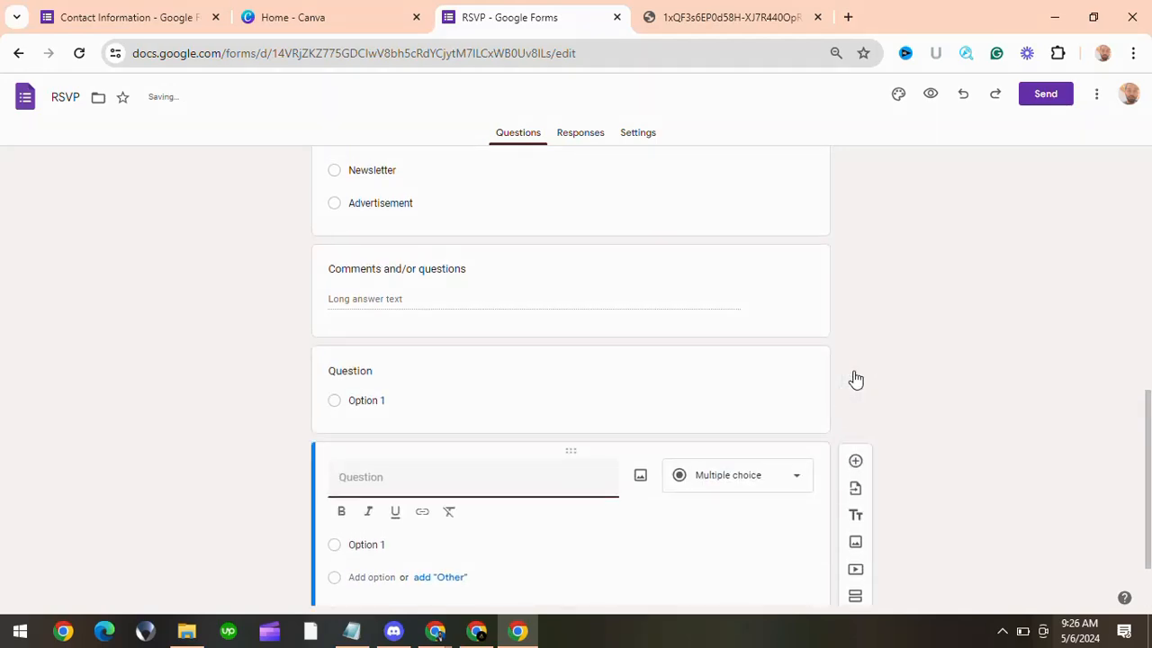
Step: View the RSVP form's responses and close the browser page showing the Contact Information template image
{"action": "scroll", "coordinate": [666, 334], "scroll_direction": "up", "scroll_amount": 15}
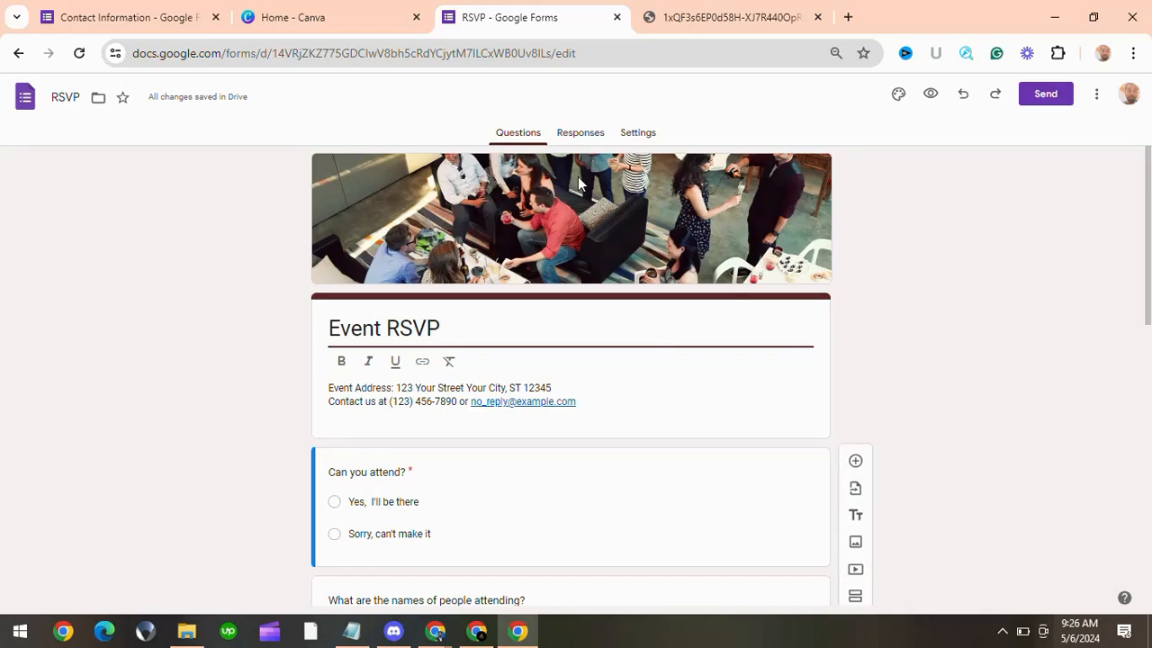
{"action": "left_click", "coordinate": [582, 139]}
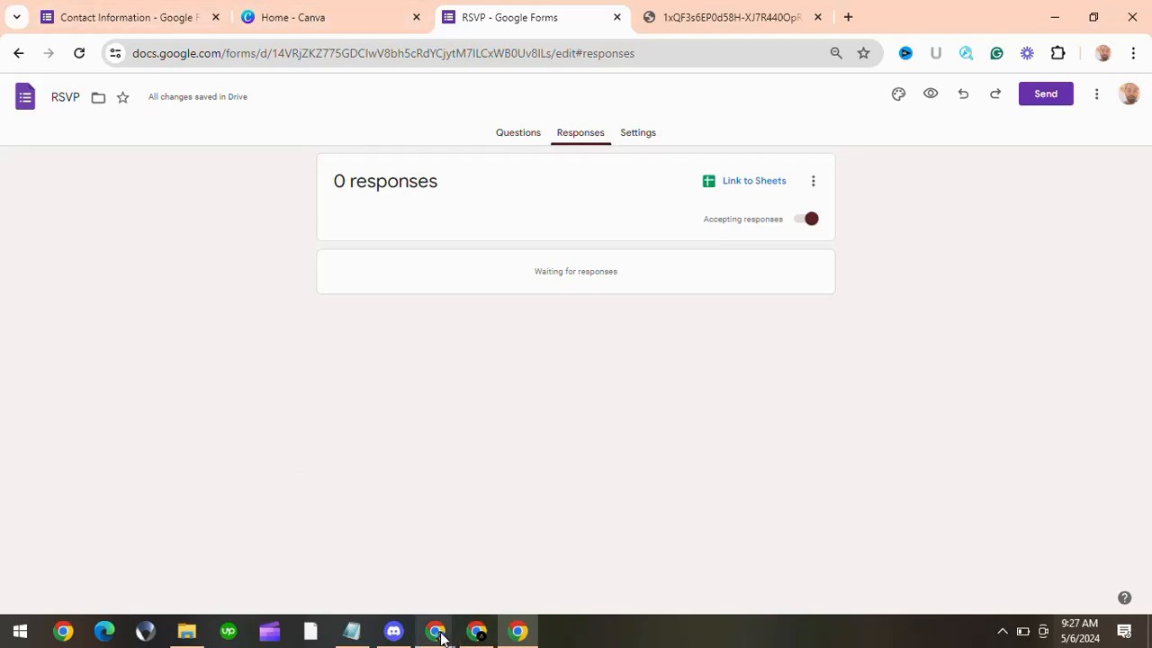
{"action": "mouse_move", "coordinate": [440, 637]}
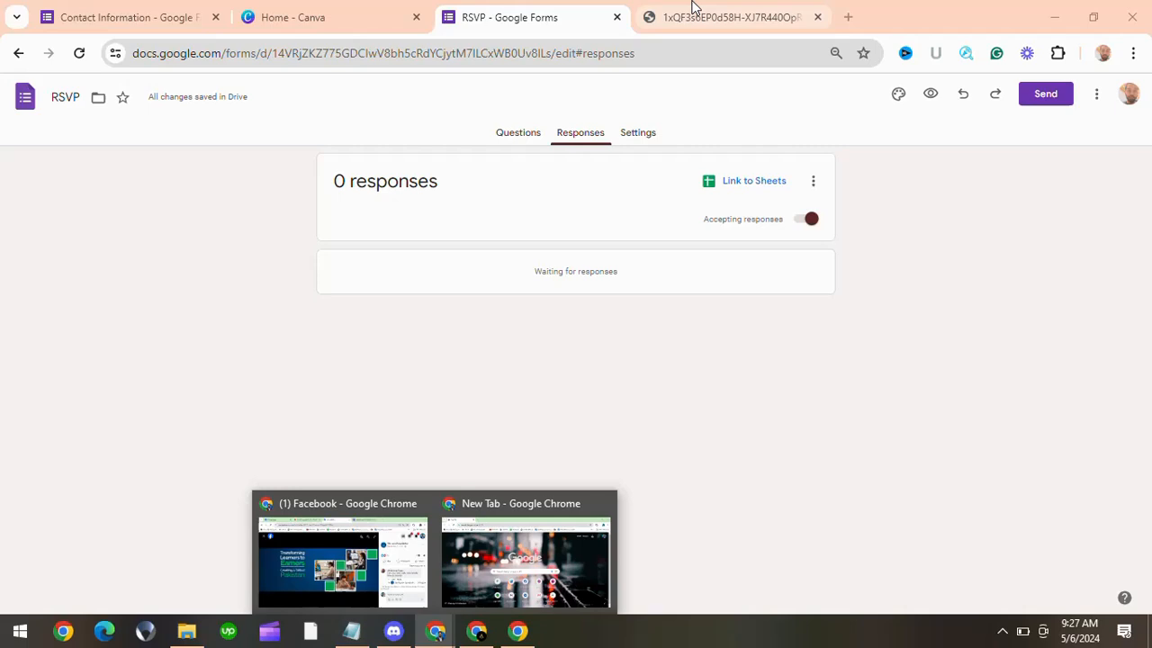
{"action": "left_click", "coordinate": [693, 7]}
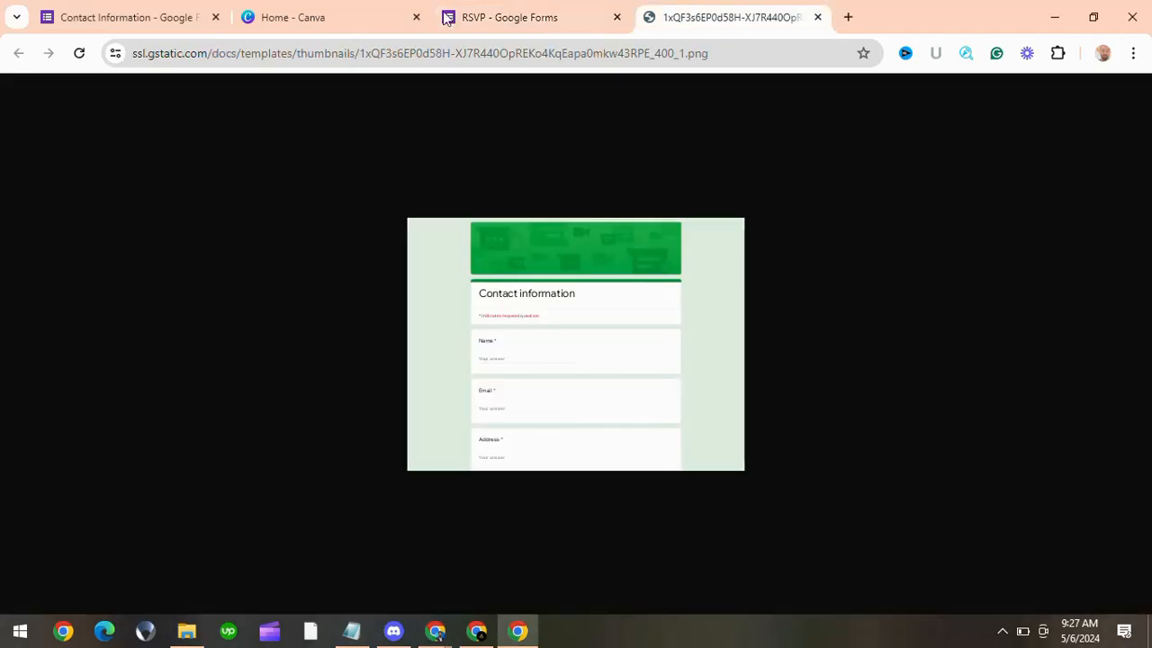
{"action": "left_click", "coordinate": [497, 18]}
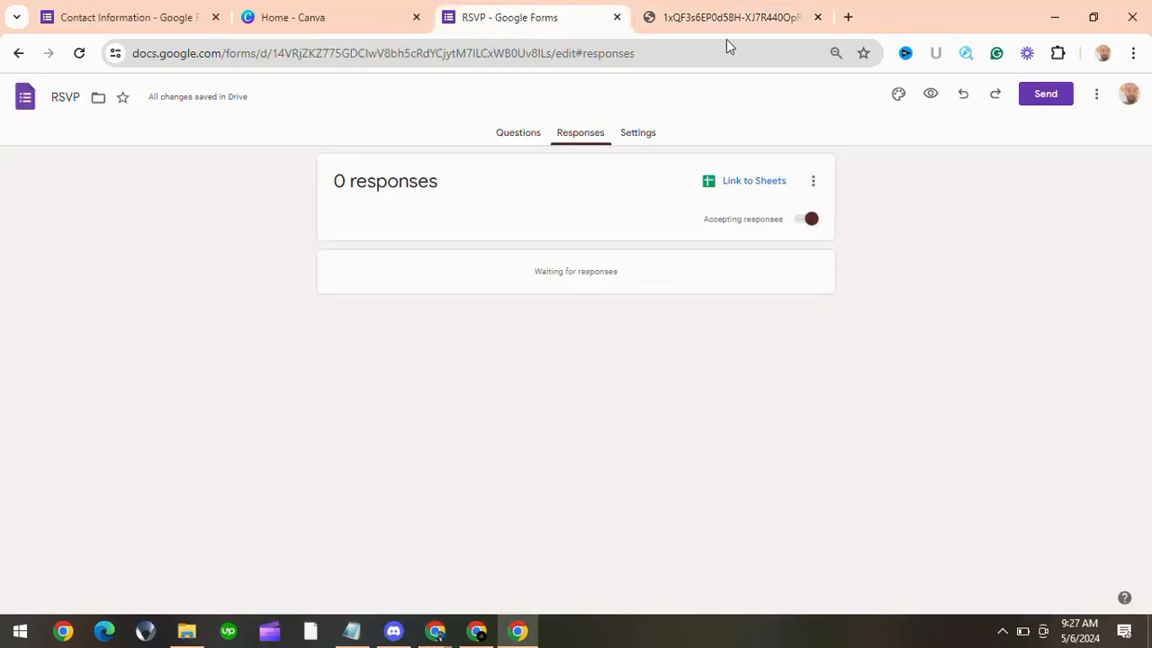
{"action": "left_click", "coordinate": [818, 19]}
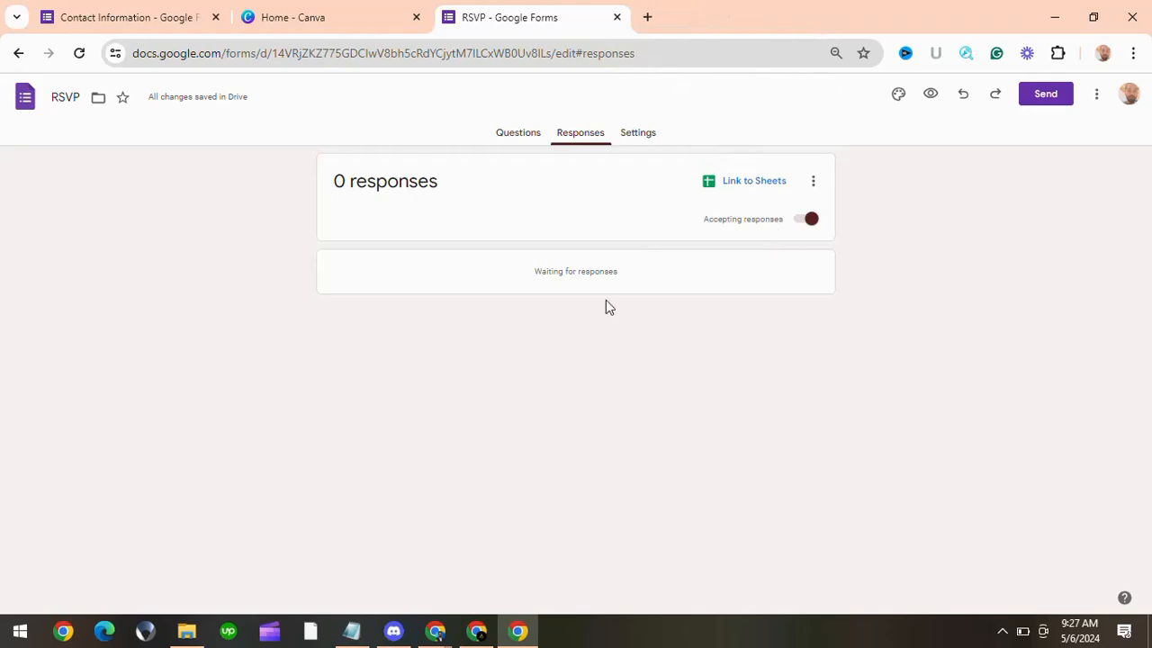
Step: Look over the RSVP form's settings and return to its questions
{"action": "left_click", "coordinate": [635, 135]}
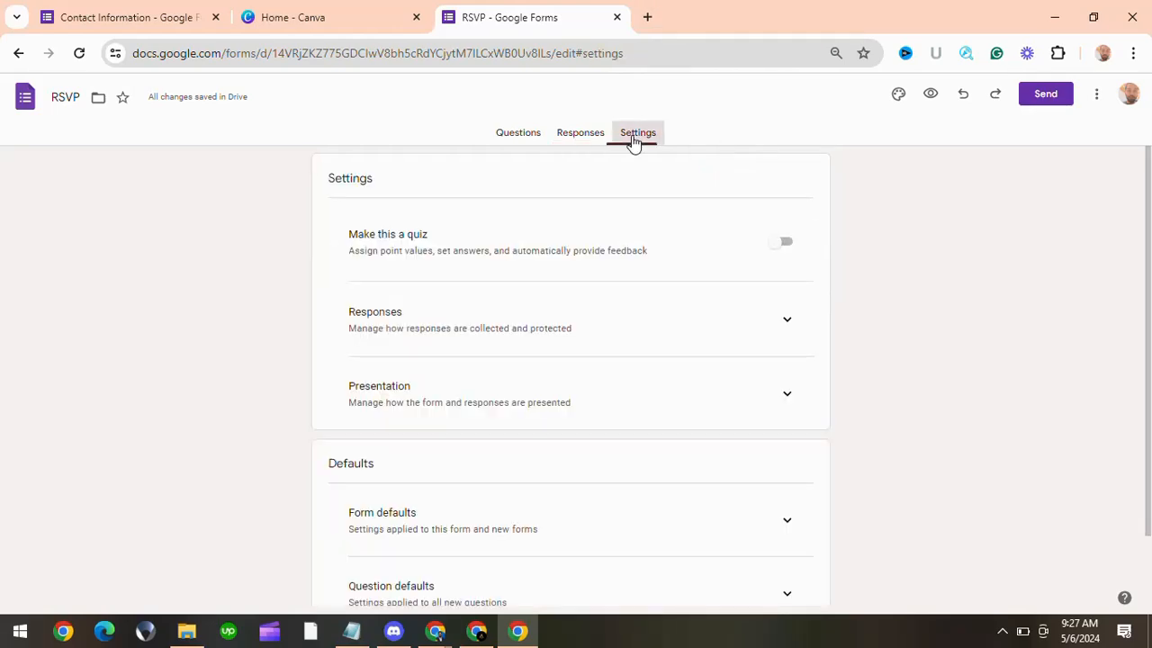
{"action": "left_click", "coordinate": [510, 140]}
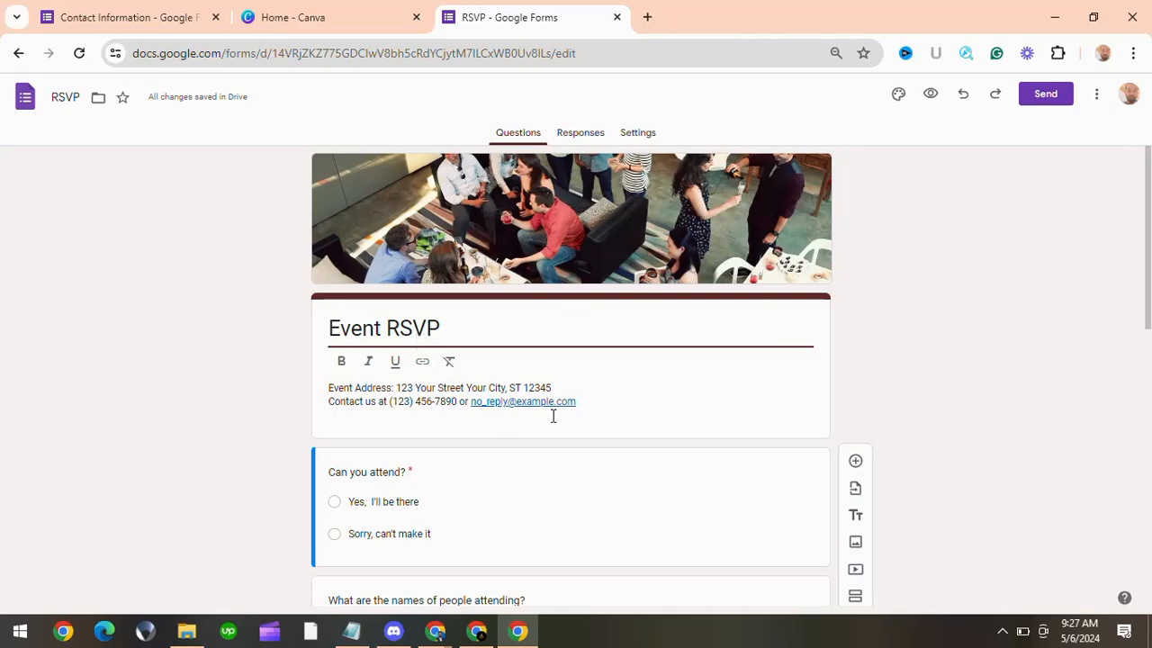
{"action": "scroll", "coordinate": [552, 417], "scroll_direction": "down", "scroll_amount": 3}
{"action": "scroll", "coordinate": [550, 420], "scroll_direction": "up", "scroll_amount": 3}
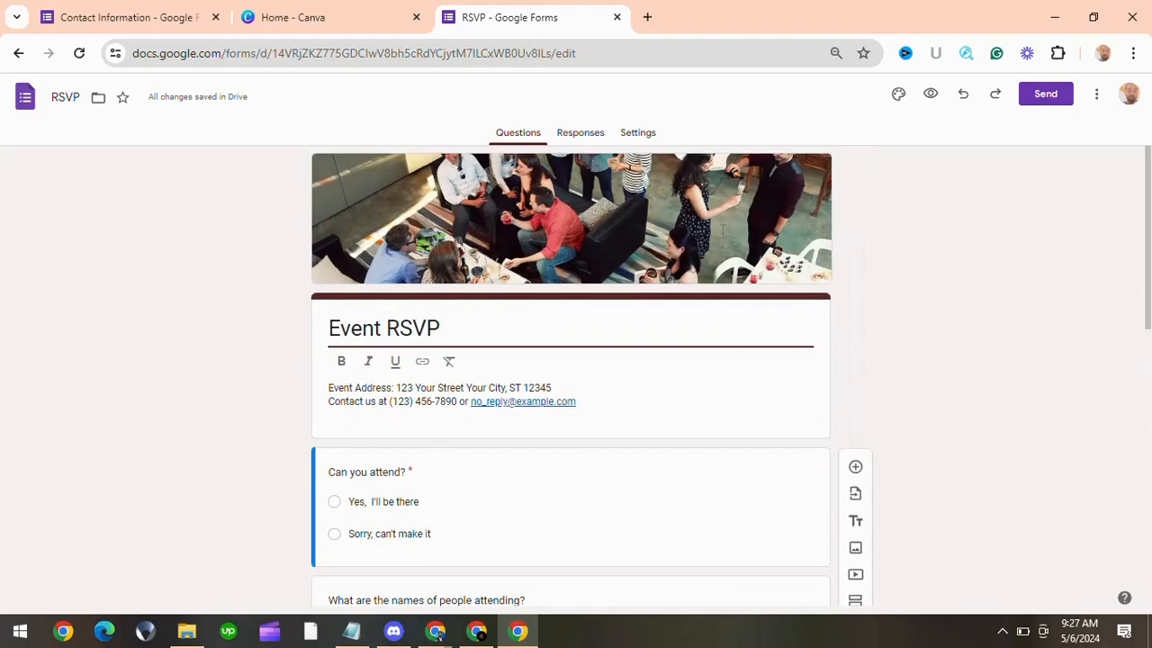
Step: Set the header font of the RSVP form's theme to Arial
{"action": "left_click", "coordinate": [899, 95]}
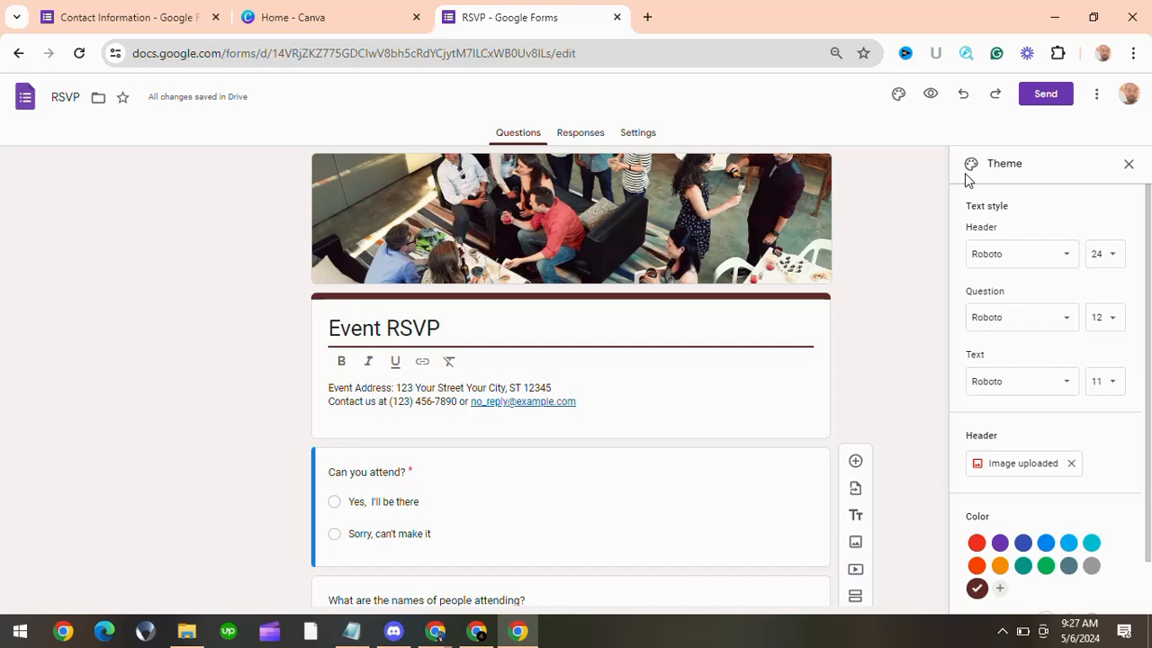
{"action": "left_click", "coordinate": [1070, 261]}
{"action": "scroll", "coordinate": [1022, 531], "scroll_direction": "down", "scroll_amount": 2}
{"action": "scroll", "coordinate": [1022, 531], "scroll_direction": "up", "scroll_amount": 2}
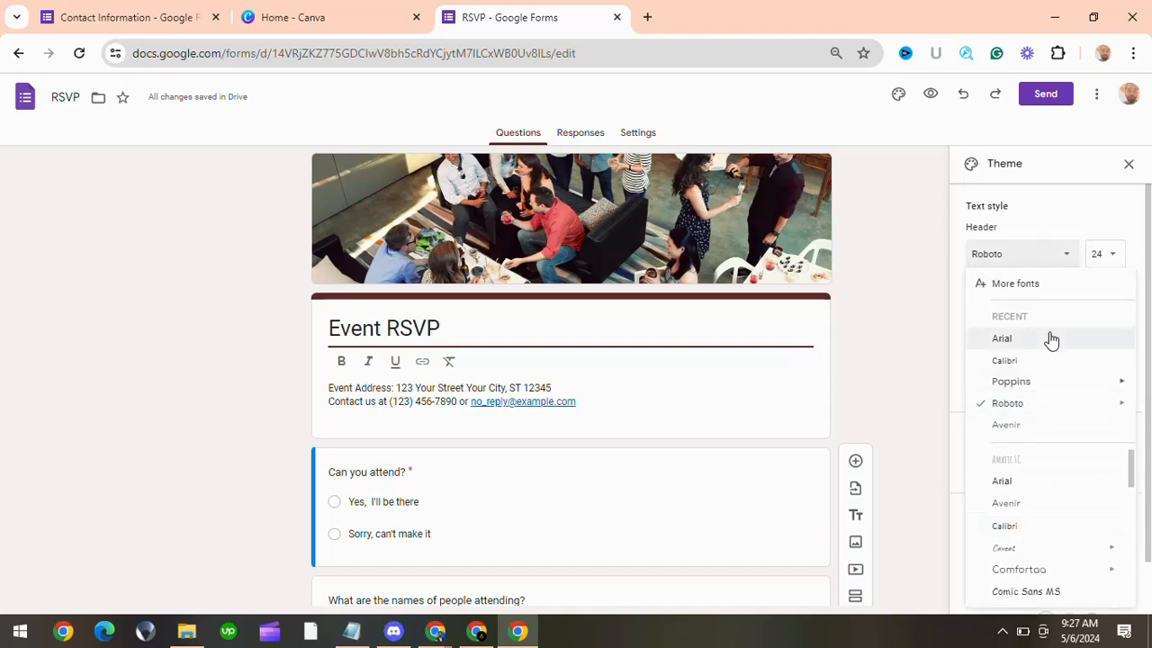
{"action": "left_click", "coordinate": [1049, 339]}
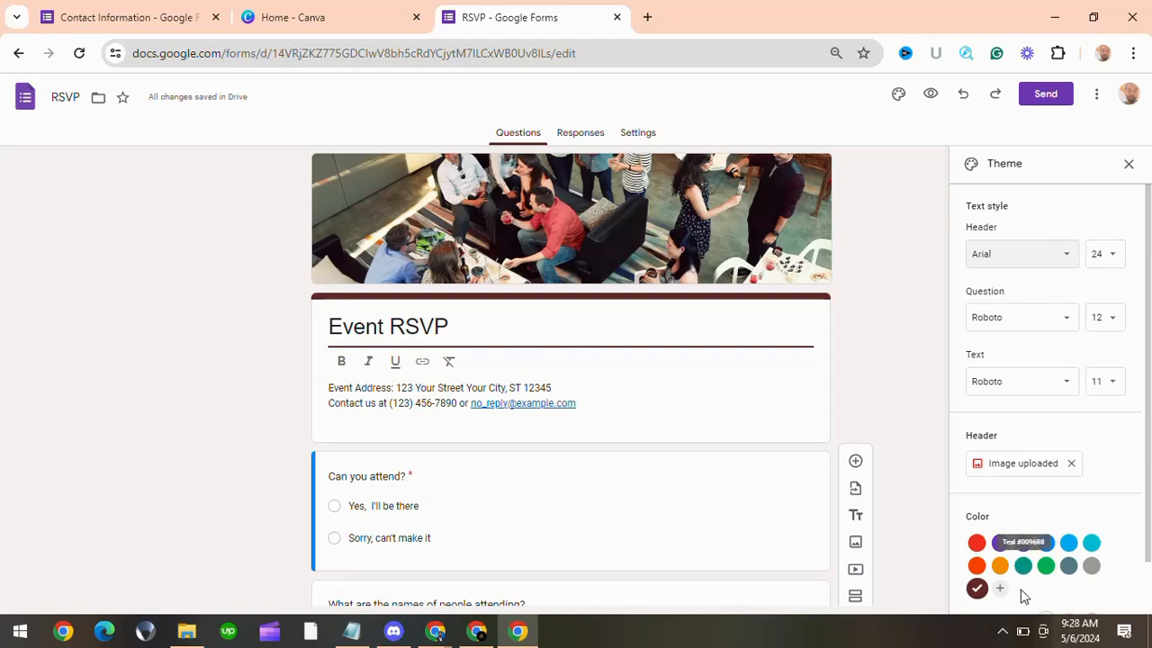
Step: Try purple and blue as the form's theme color, ending on light blue
{"action": "scroll", "coordinate": [1024, 596], "scroll_direction": "down", "scroll_amount": 1}
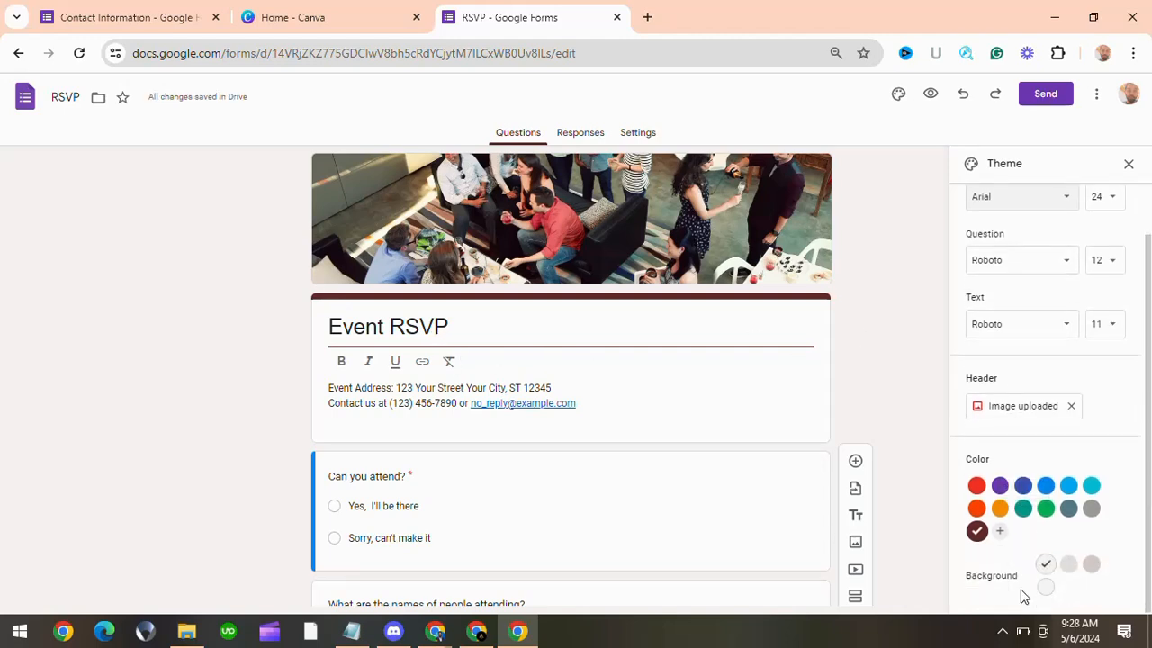
{"action": "left_click", "coordinate": [1000, 487]}
{"action": "left_click", "coordinate": [1046, 487]}
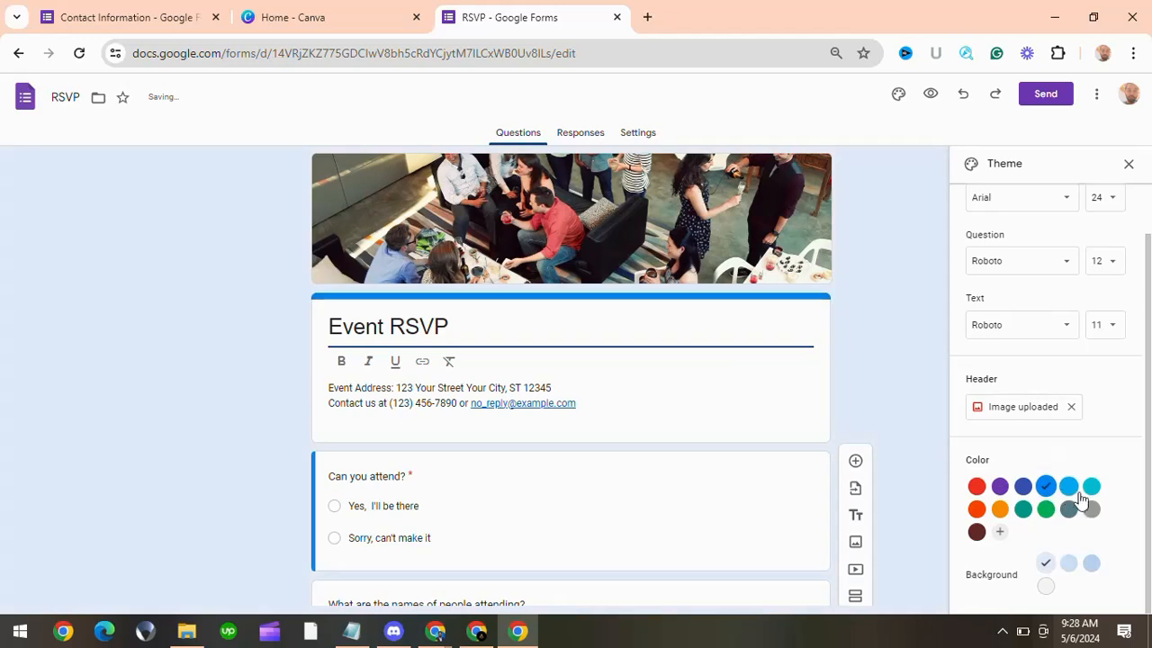
{"action": "left_click", "coordinate": [1069, 487]}
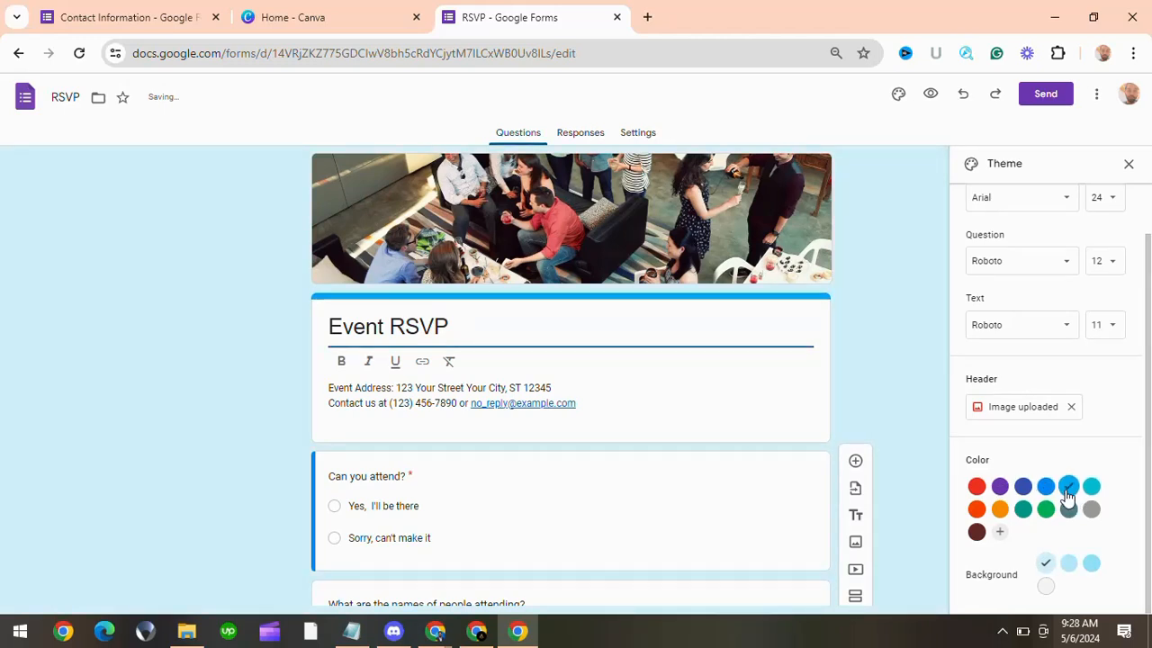
Step: Replace the form's header image with the dark blue streaked-light picture from the Work and School themes, and close the theme options
{"action": "scroll", "coordinate": [1029, 460], "scroll_direction": "up", "scroll_amount": 2}
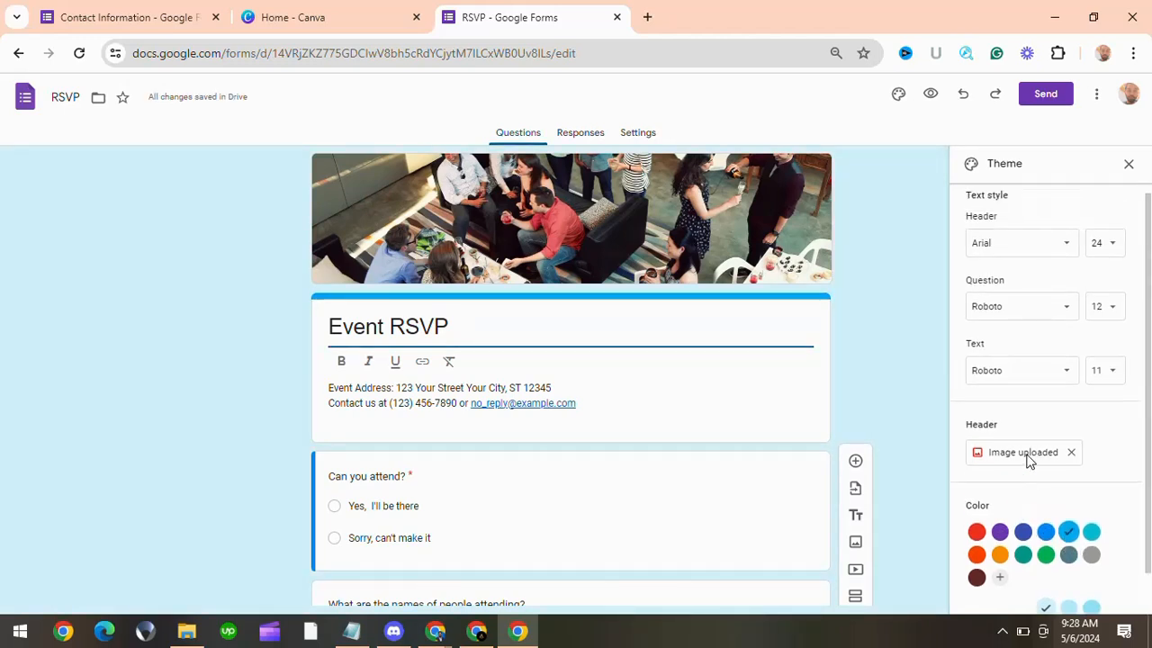
{"action": "scroll", "coordinate": [1028, 460], "scroll_direction": "up", "scroll_amount": 1}
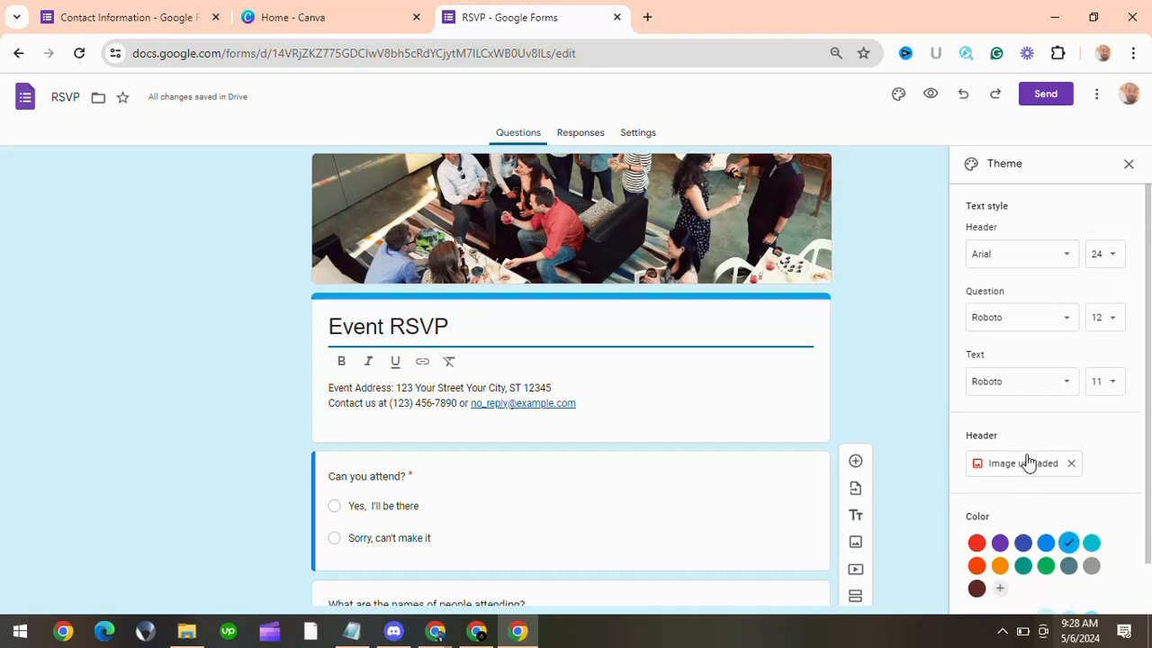
{"action": "left_click", "coordinate": [1021, 468]}
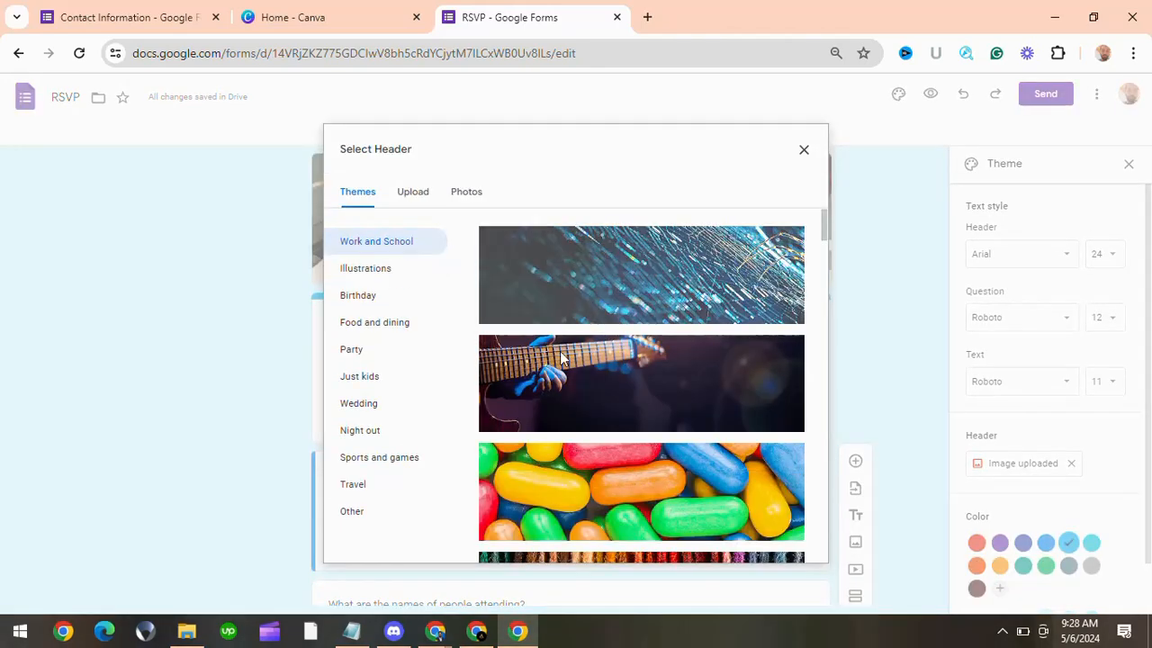
{"action": "left_click", "coordinate": [661, 286]}
{"action": "scroll", "coordinate": [687, 404], "scroll_direction": "down", "scroll_amount": 3}
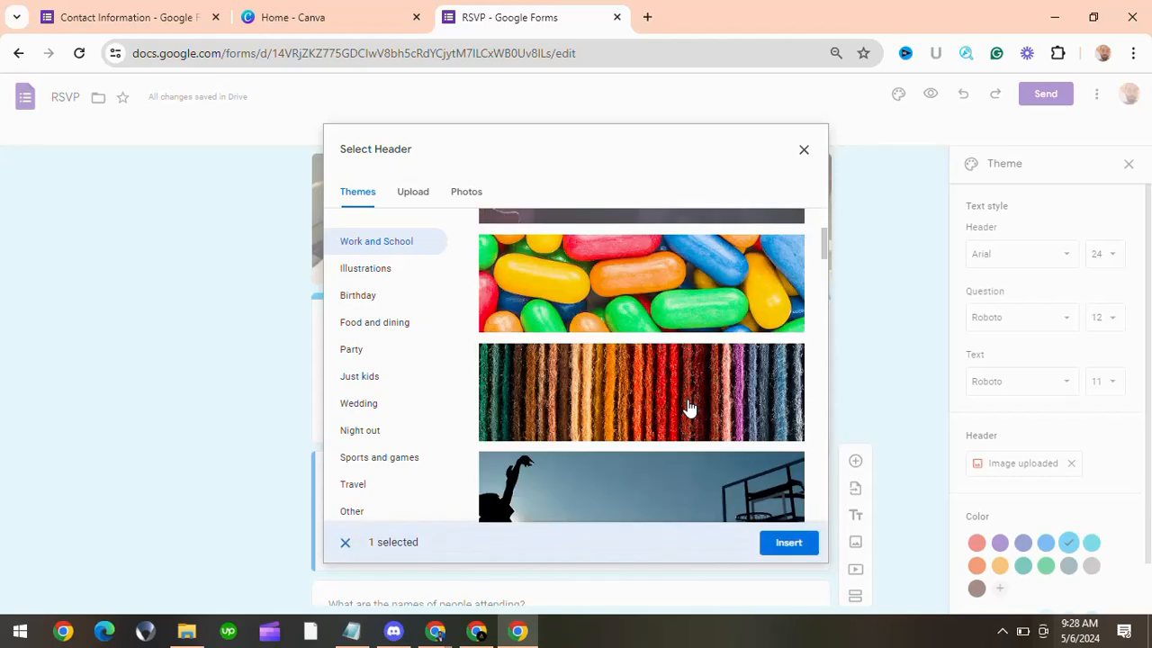
{"action": "left_click", "coordinate": [769, 542]}
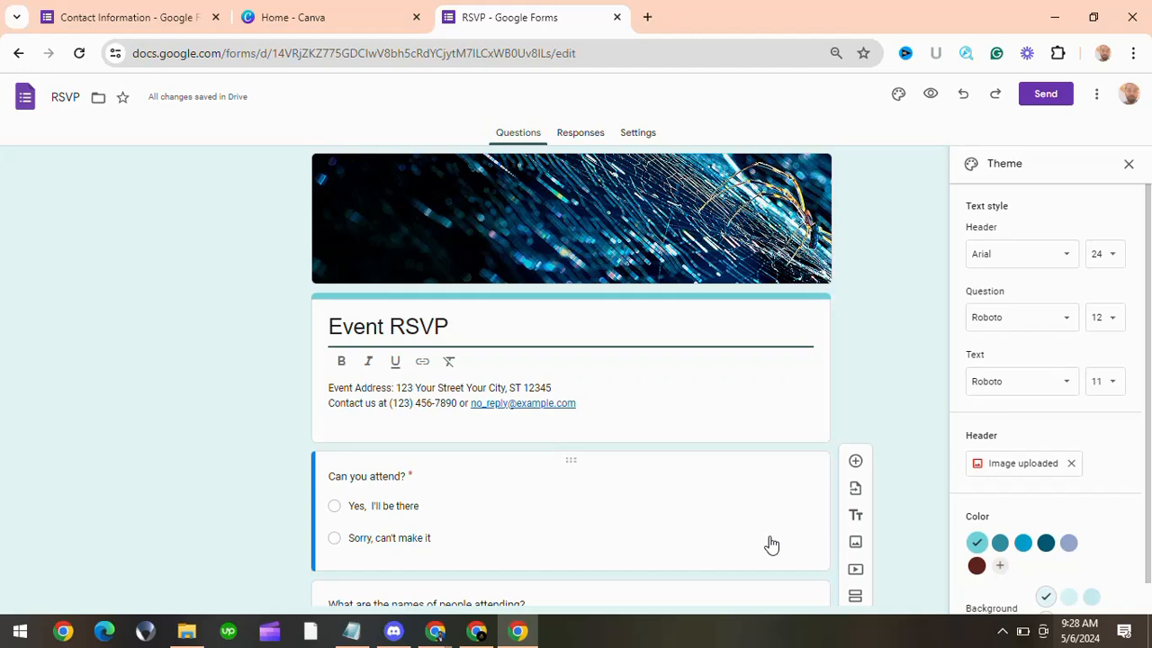
{"action": "scroll", "coordinate": [771, 543], "scroll_direction": "down", "scroll_amount": 2}
{"action": "scroll", "coordinate": [773, 543], "scroll_direction": "down", "scroll_amount": 1}
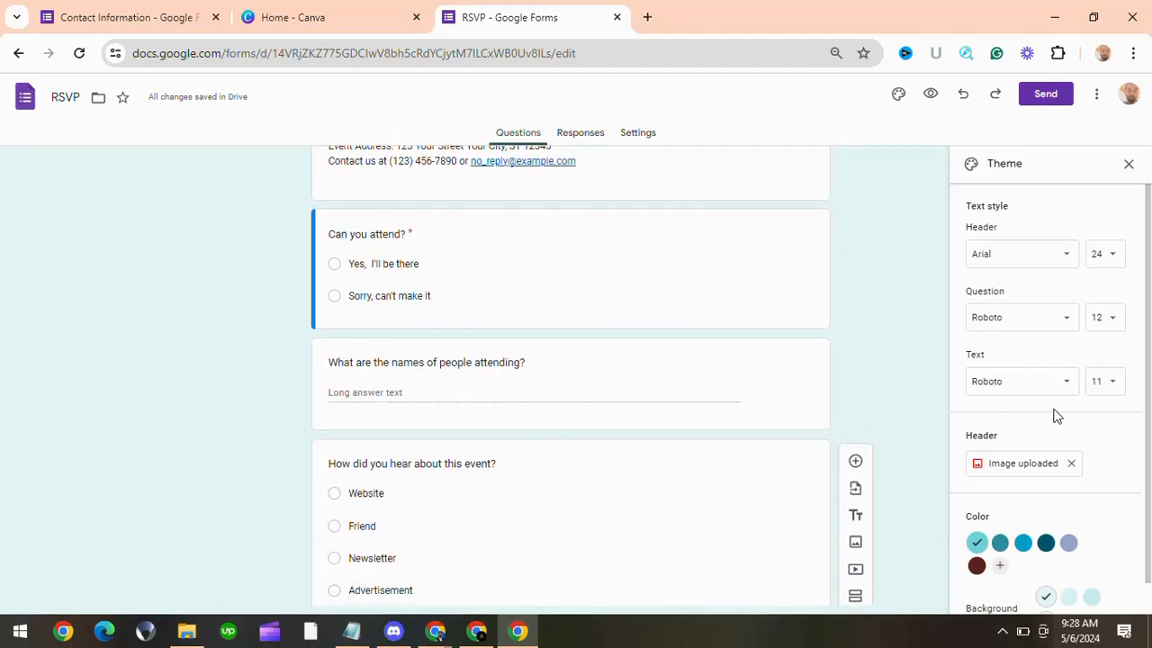
{"action": "left_click", "coordinate": [1129, 166]}
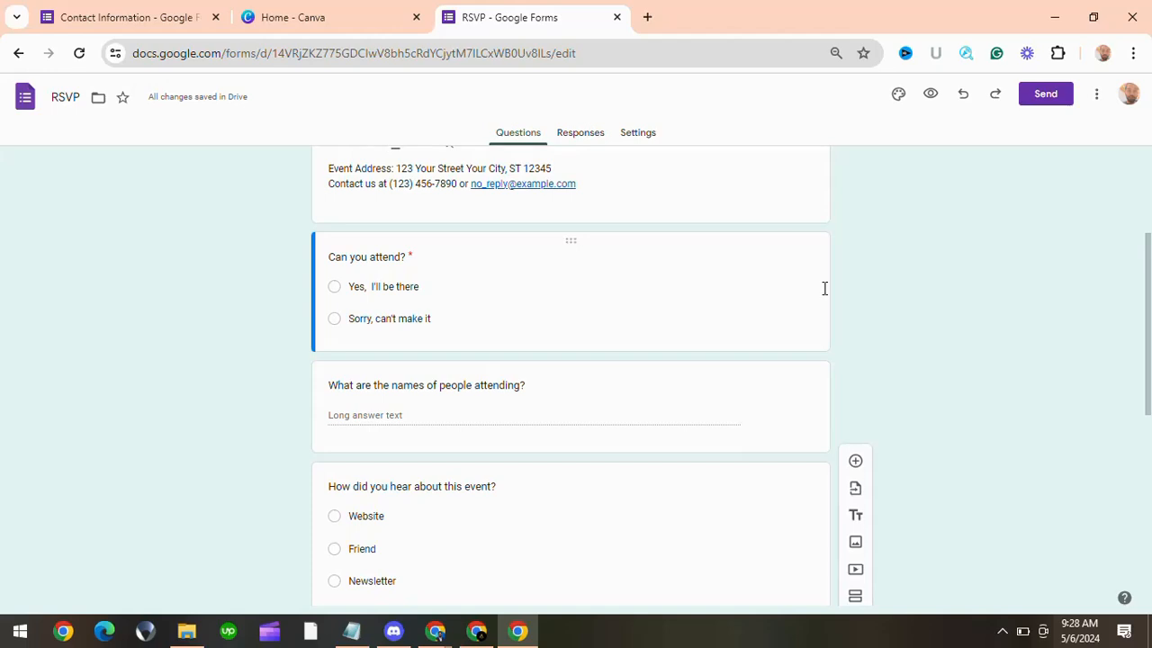
Step: Add an untitled title-and-description block below the "Can you attend?" question and view the image insertion sources without adding an image
{"action": "left_click", "coordinate": [726, 283]}
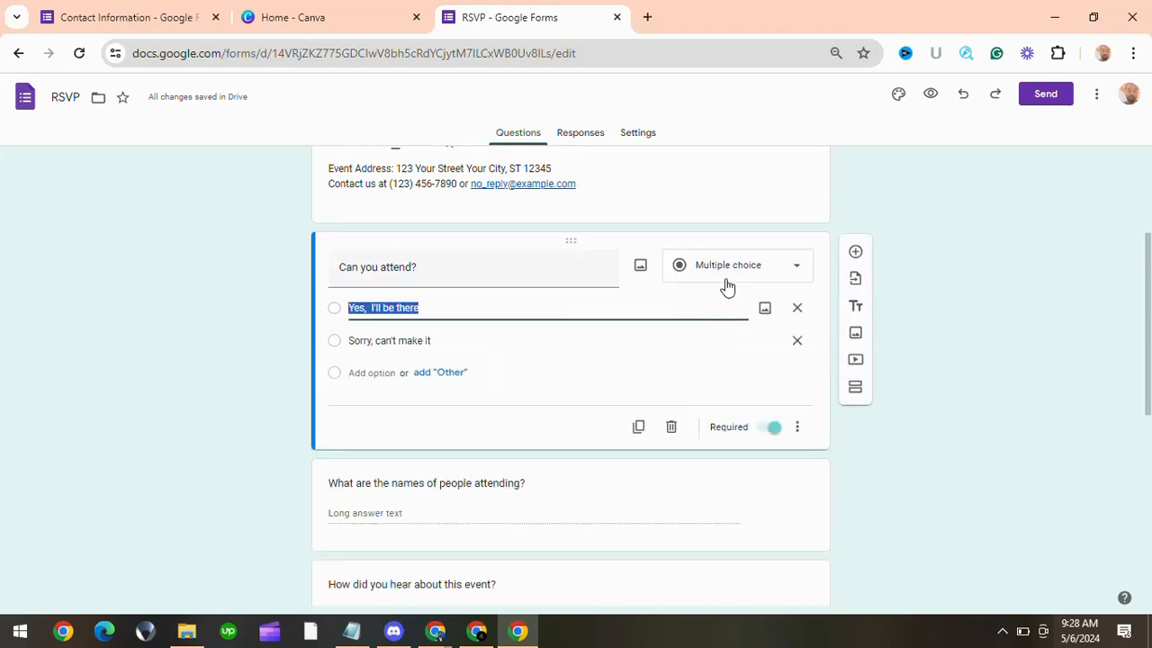
{"action": "left_click", "coordinate": [855, 307]}
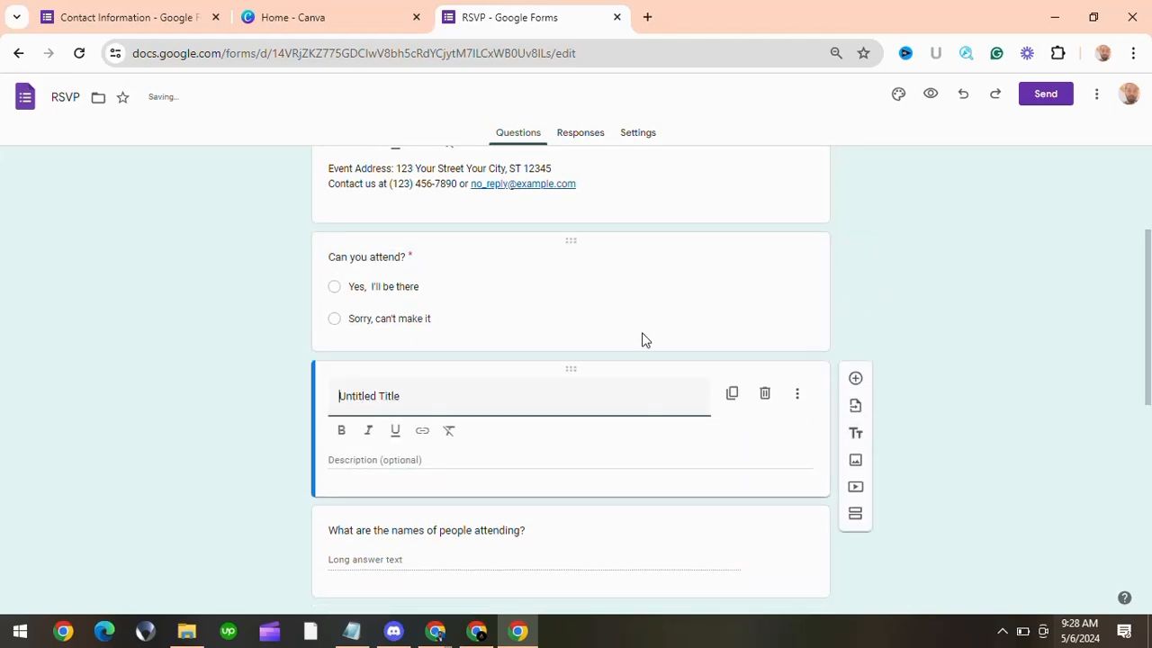
{"action": "left_click", "coordinate": [857, 463]}
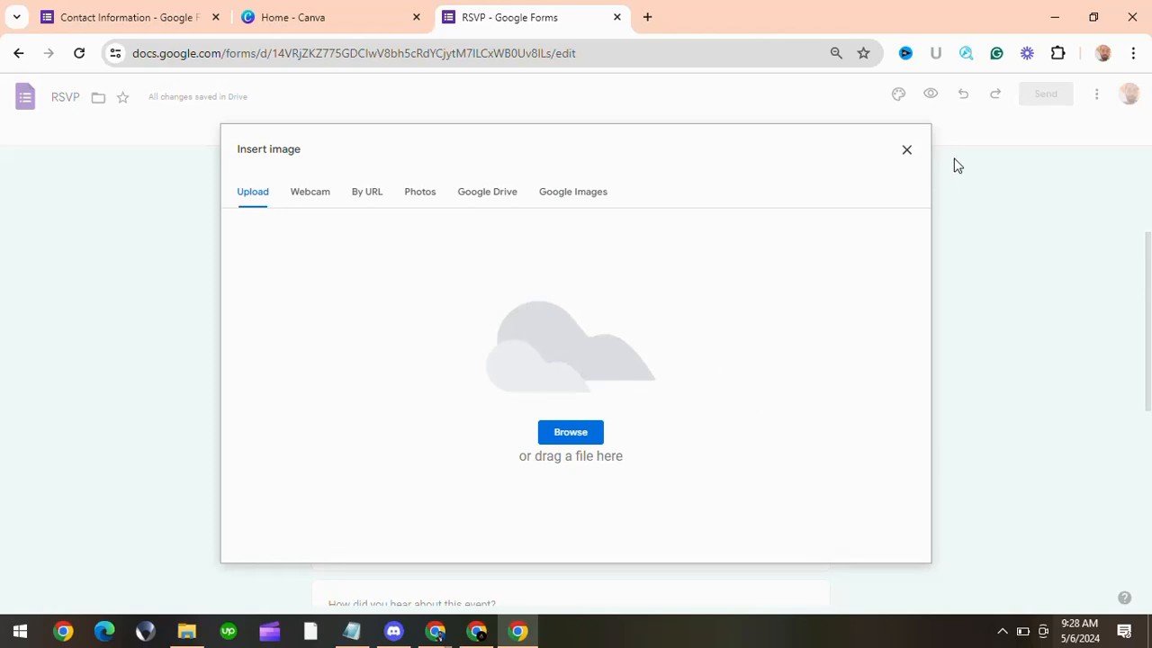
{"action": "left_click", "coordinate": [907, 149]}
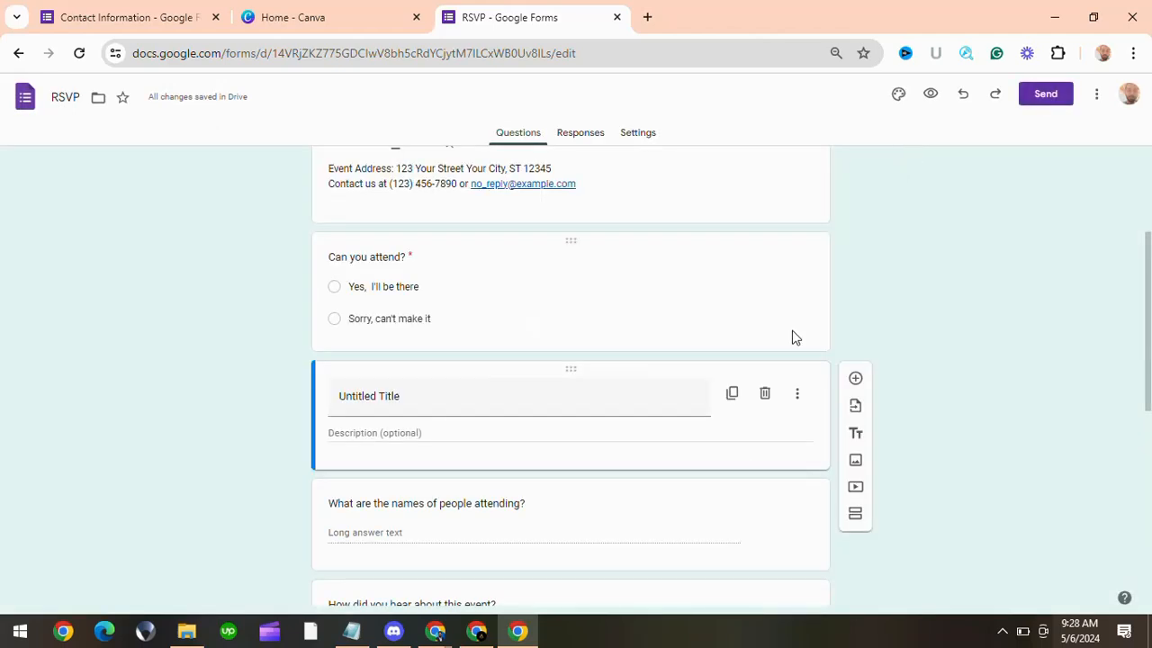
Step: Search YouTube for "digital moiz" and insert the video "Introduction to Facebook Ads | Lecture#2 | Urdu/Hindi" below the untitled title block
{"action": "left_click", "coordinate": [856, 471]}
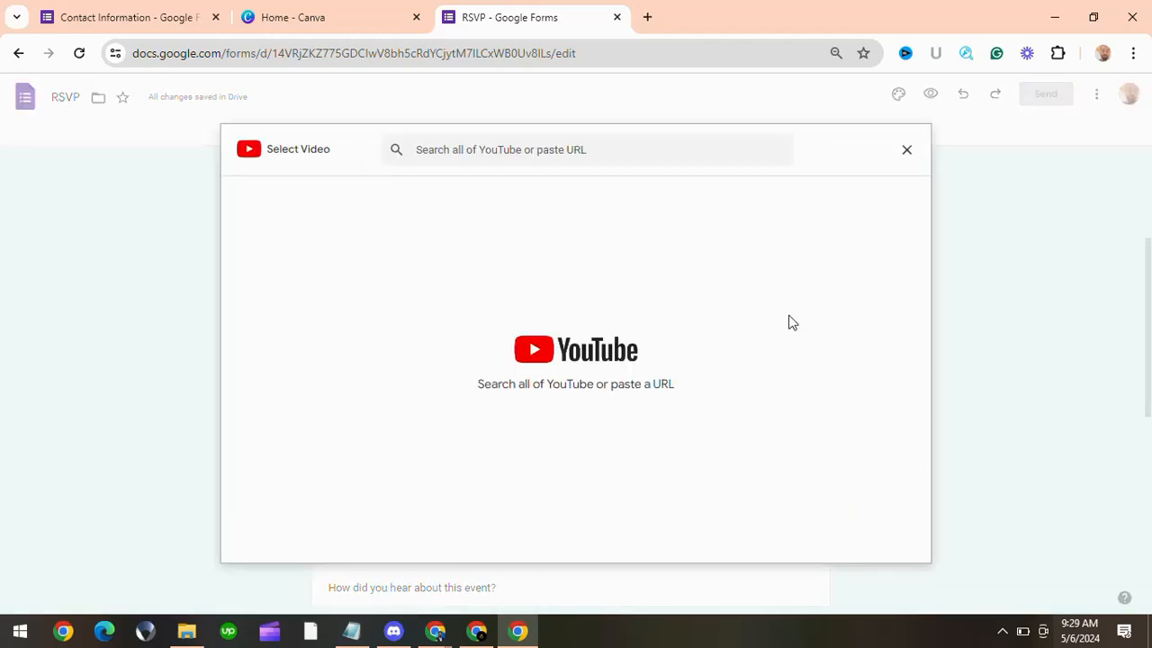
{"action": "left_click", "coordinate": [678, 145]}
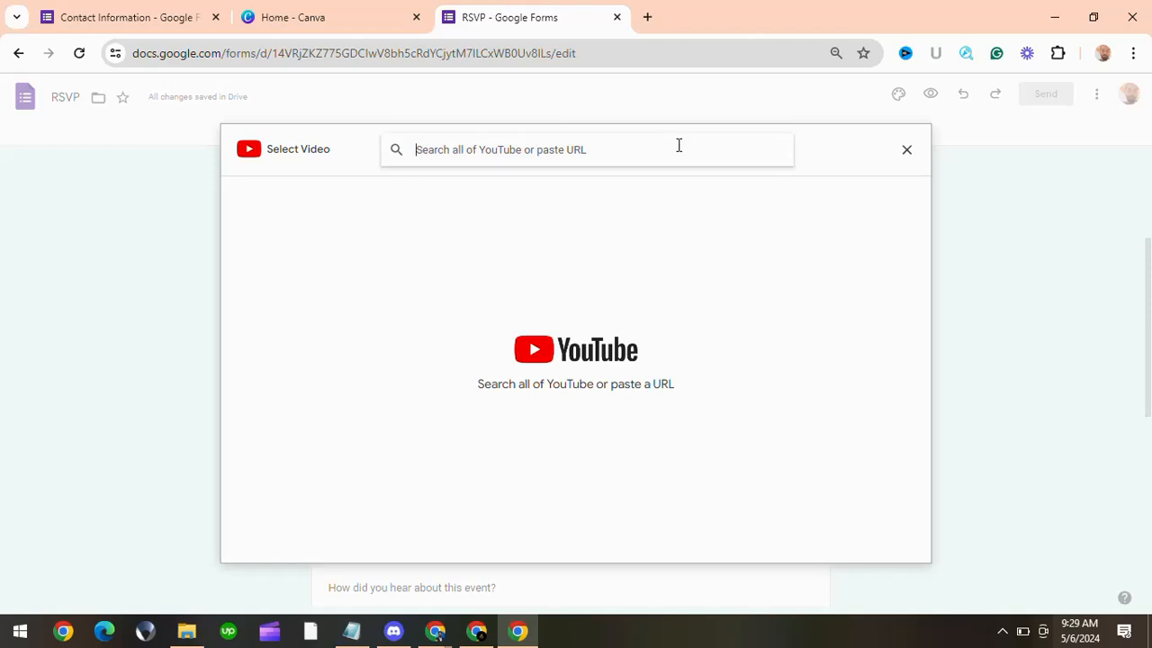
{"action": "type", "text": "digital moiz"}
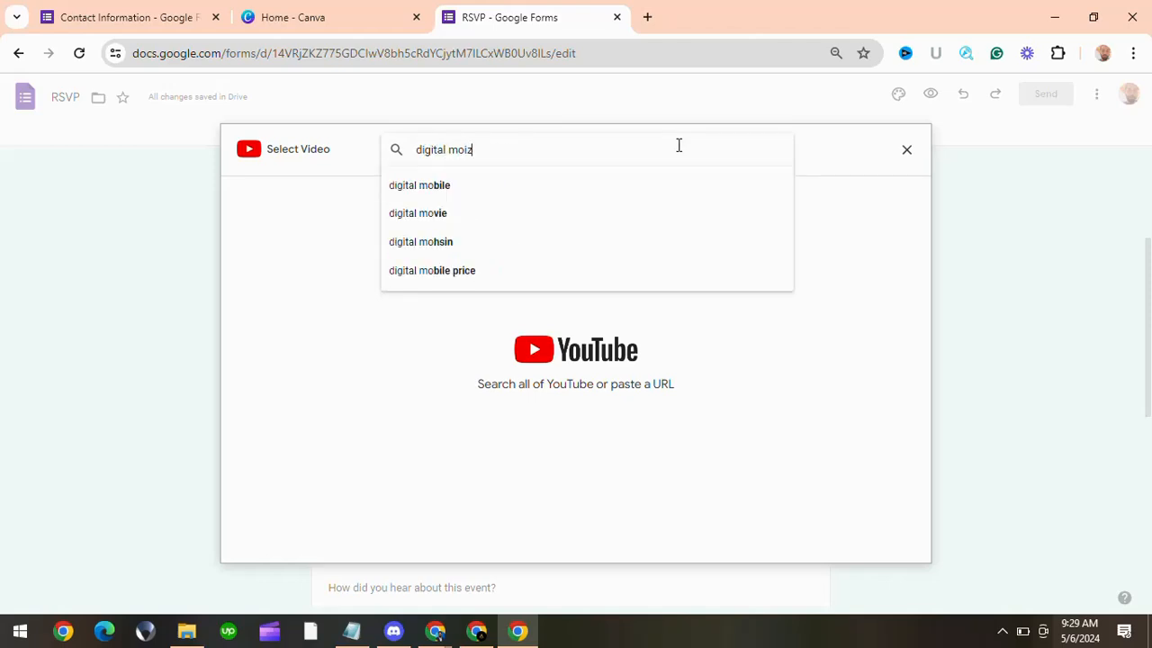
{"action": "key", "text": "Return"}
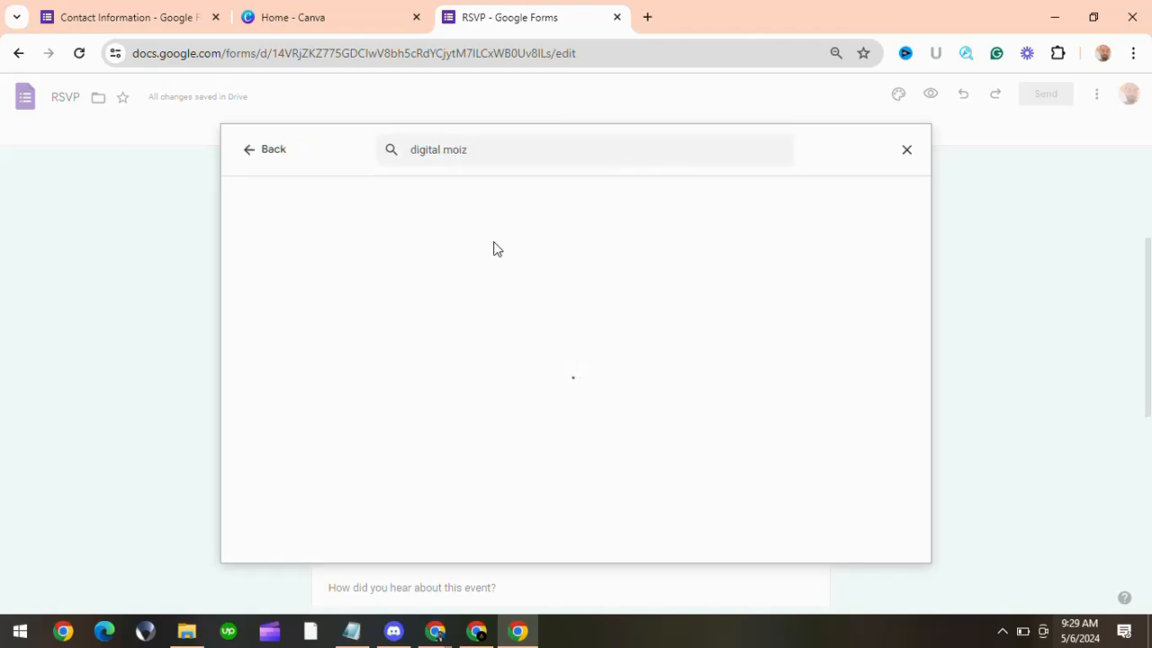
{"action": "left_click", "coordinate": [463, 259]}
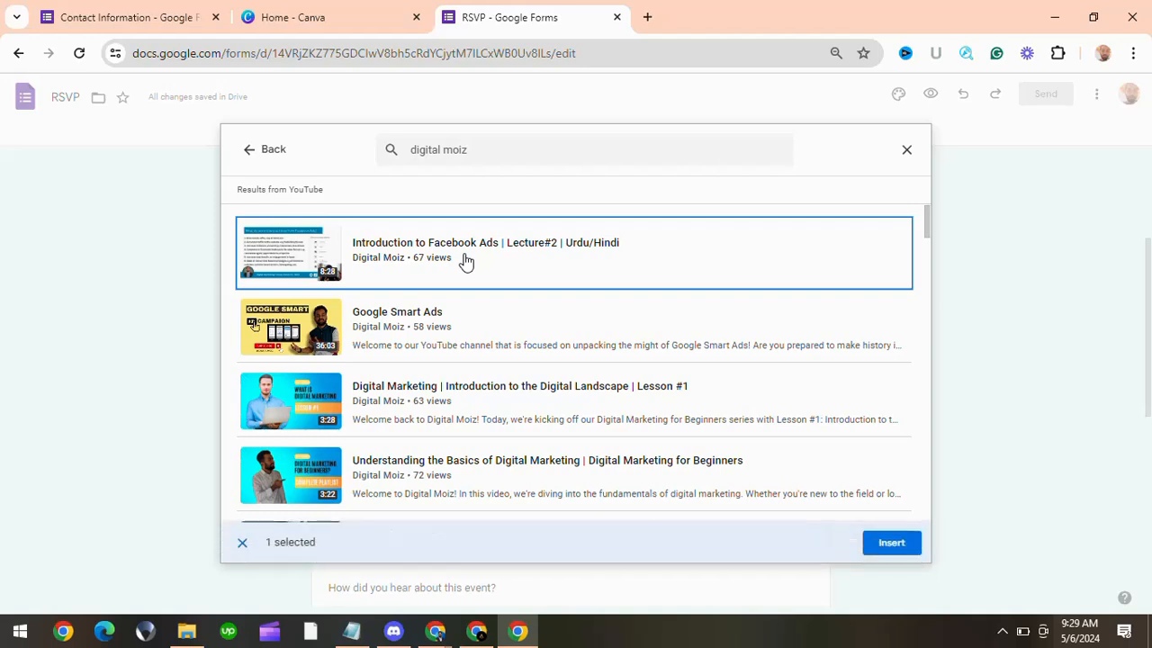
{"action": "left_click", "coordinate": [882, 543]}
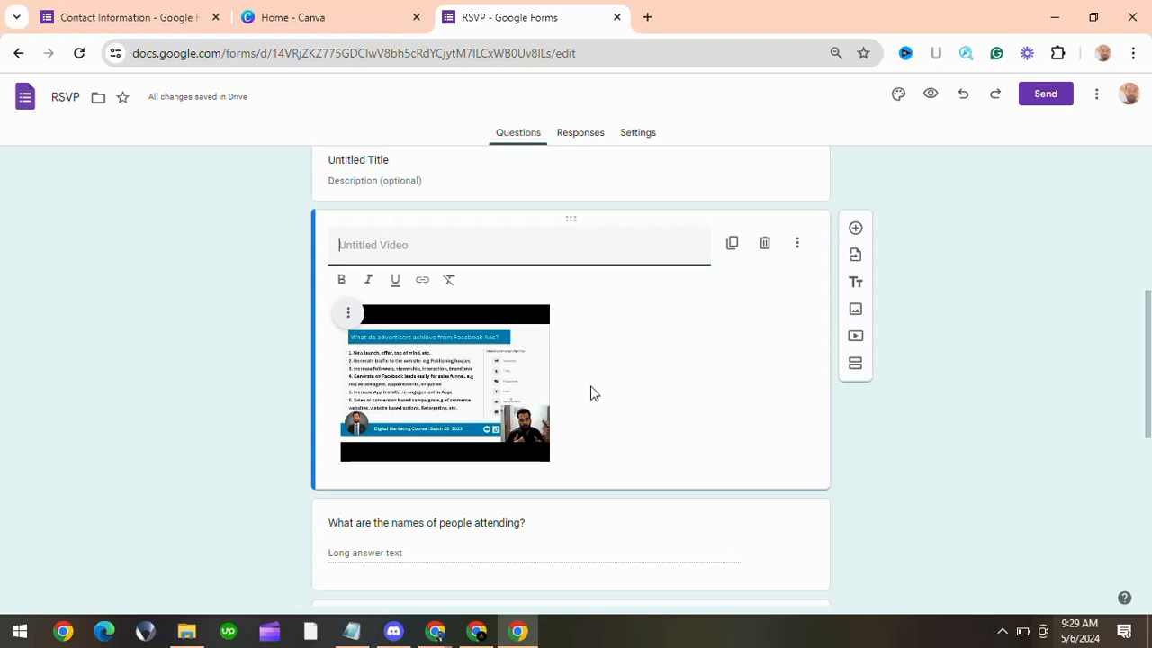
Step: Try center alignment and right alignment for the inserted Facebook Ads video
{"action": "left_click", "coordinate": [348, 315]}
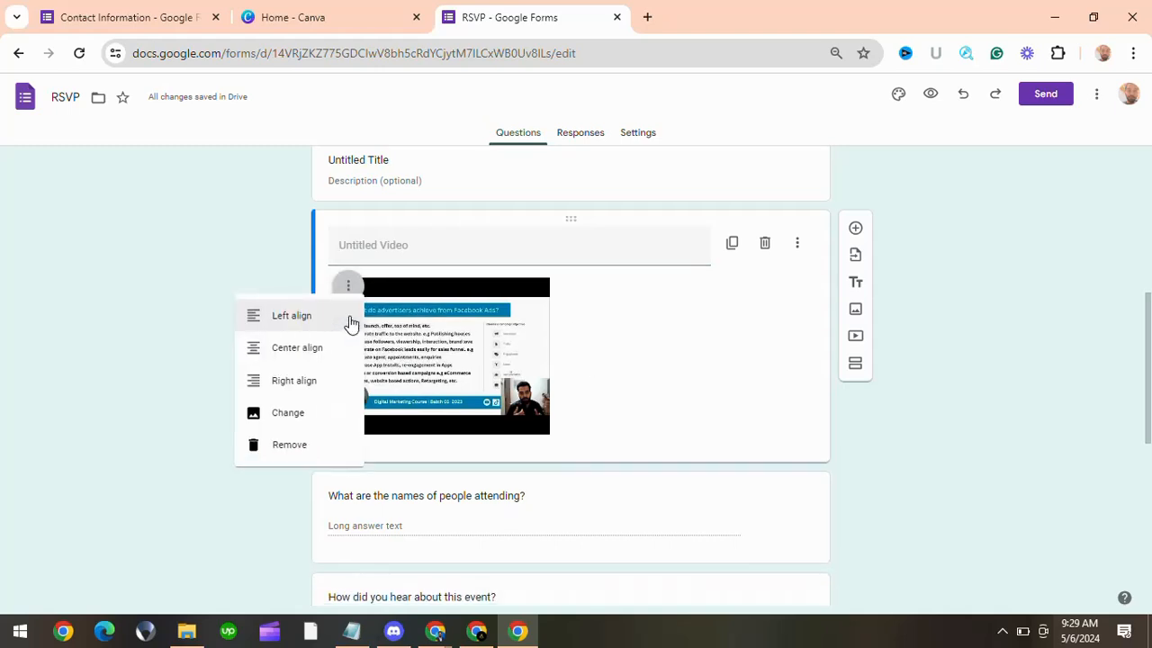
{"action": "left_click", "coordinate": [314, 351]}
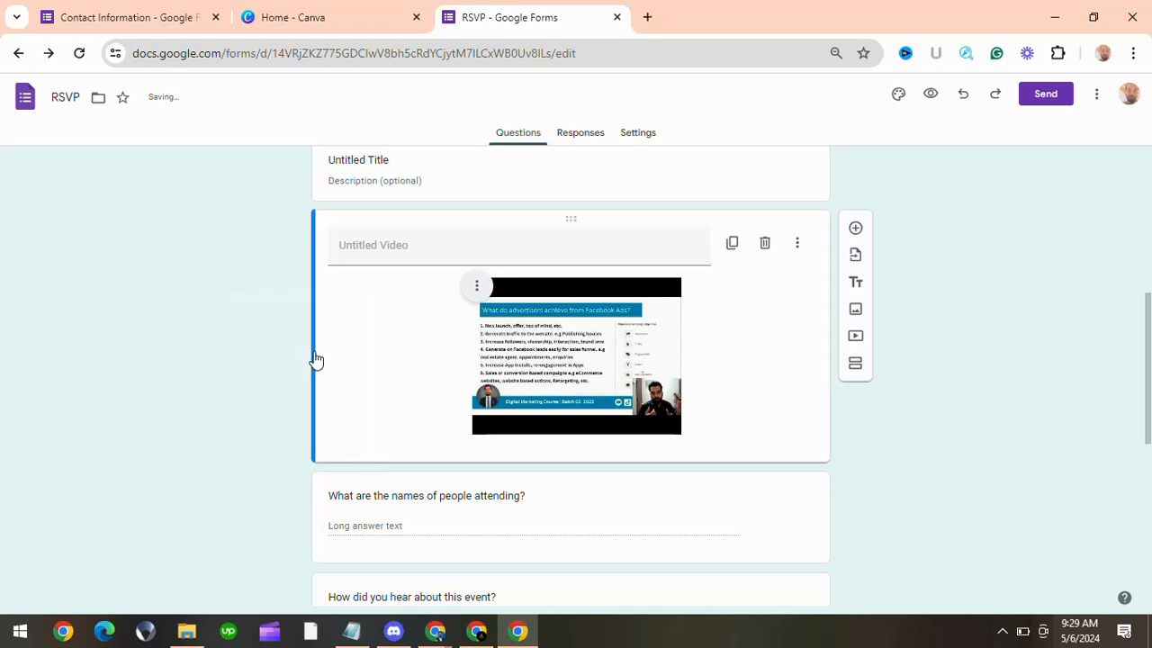
{"action": "left_click", "coordinate": [477, 286]}
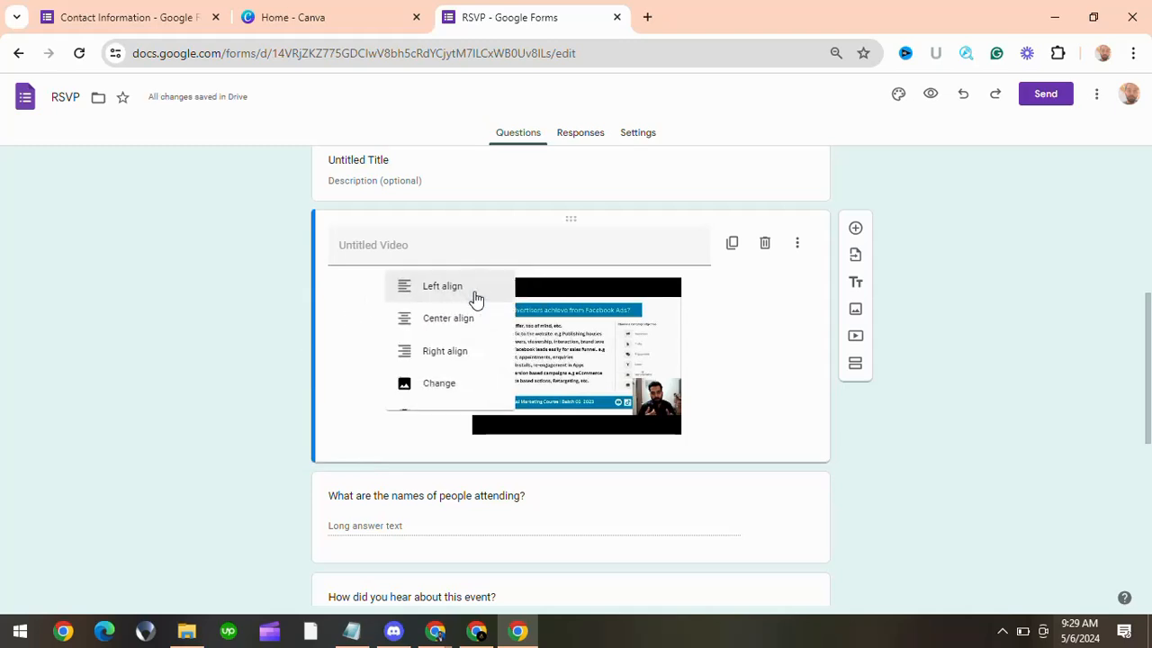
{"action": "left_click", "coordinate": [412, 361]}
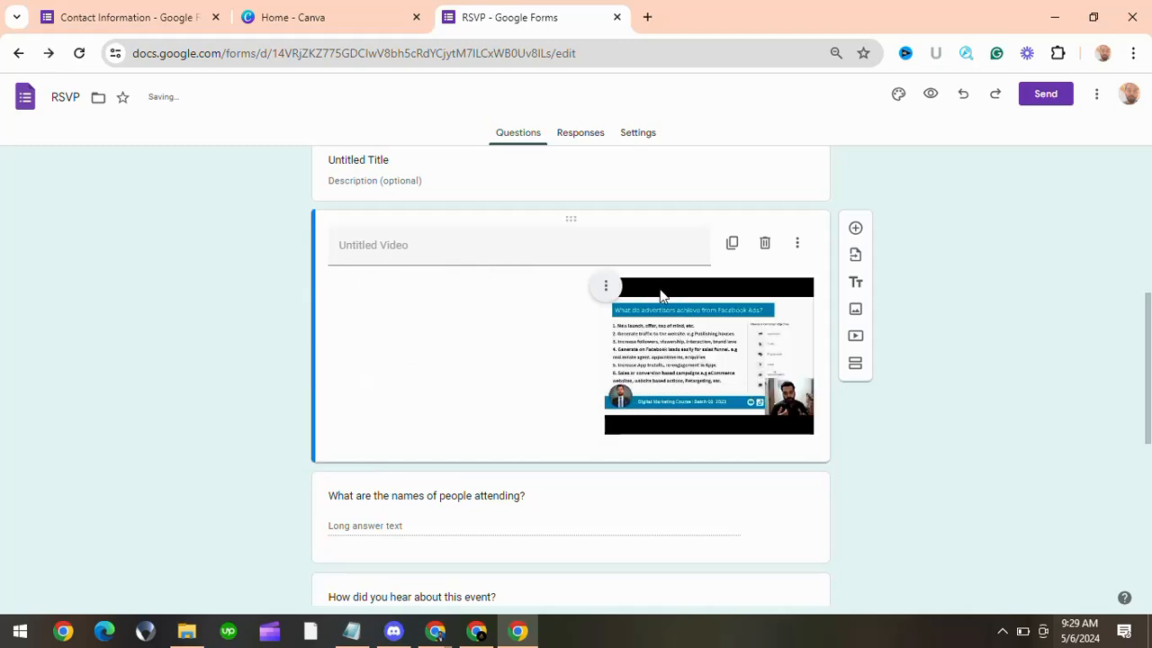
Step: Replace the video in the untitled video block with "Google Smart Ads", found by searching YouTube for "digital moiz"
{"action": "left_click", "coordinate": [600, 294]}
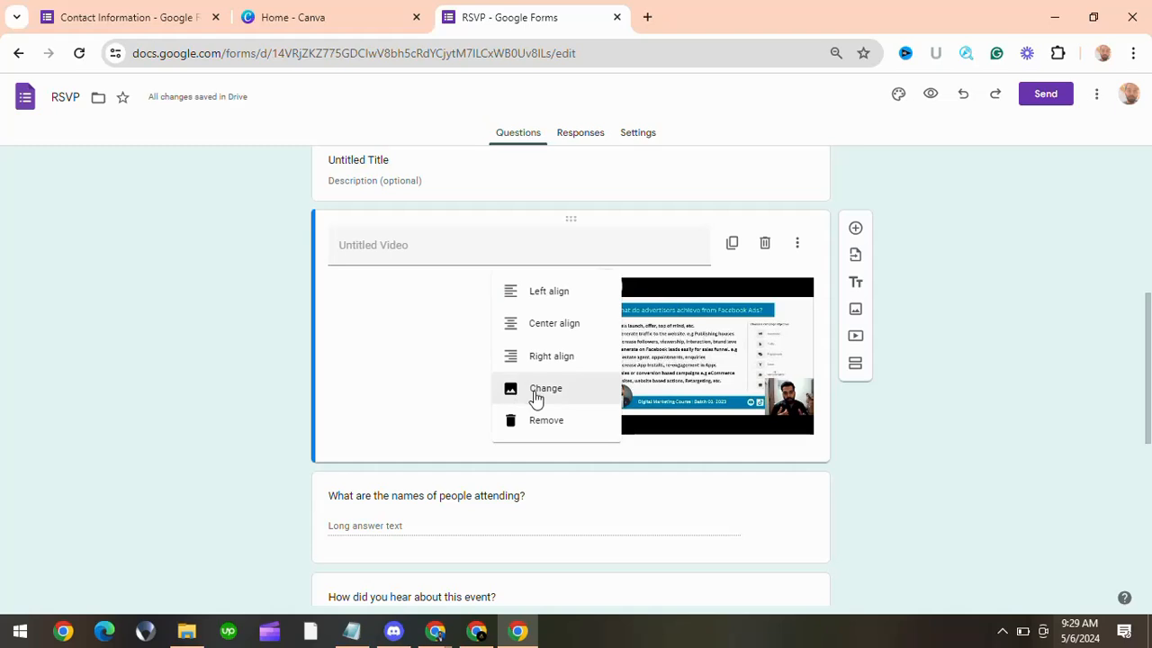
{"action": "left_click", "coordinate": [535, 396]}
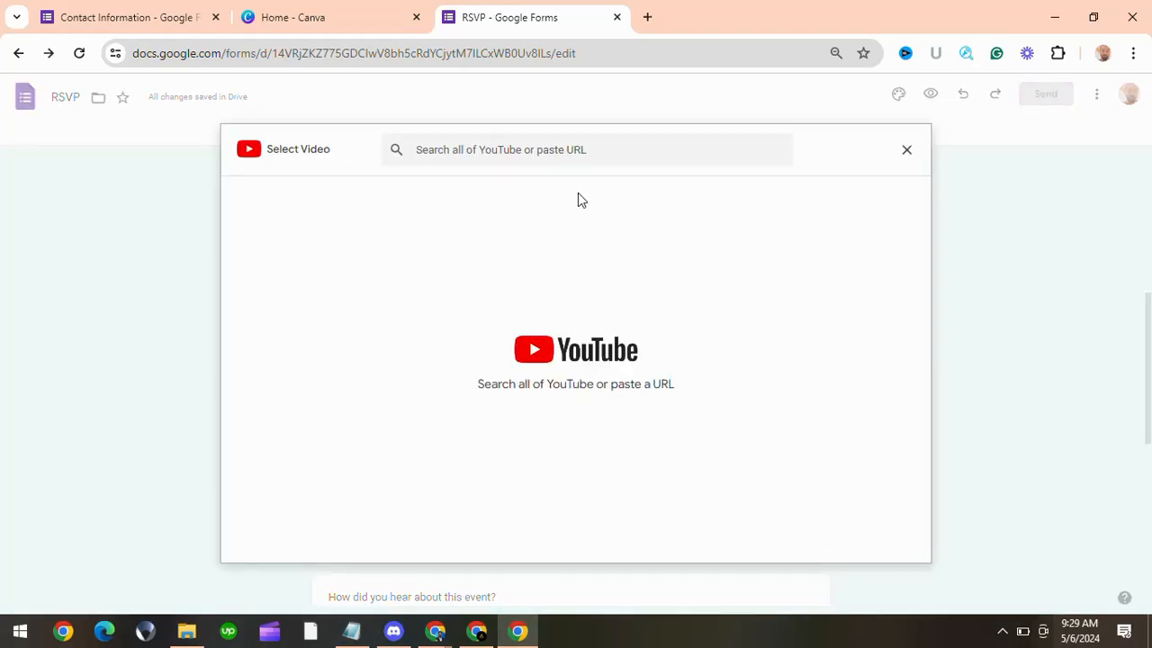
{"action": "left_click", "coordinate": [619, 149]}
{"action": "type", "text": "digit"}
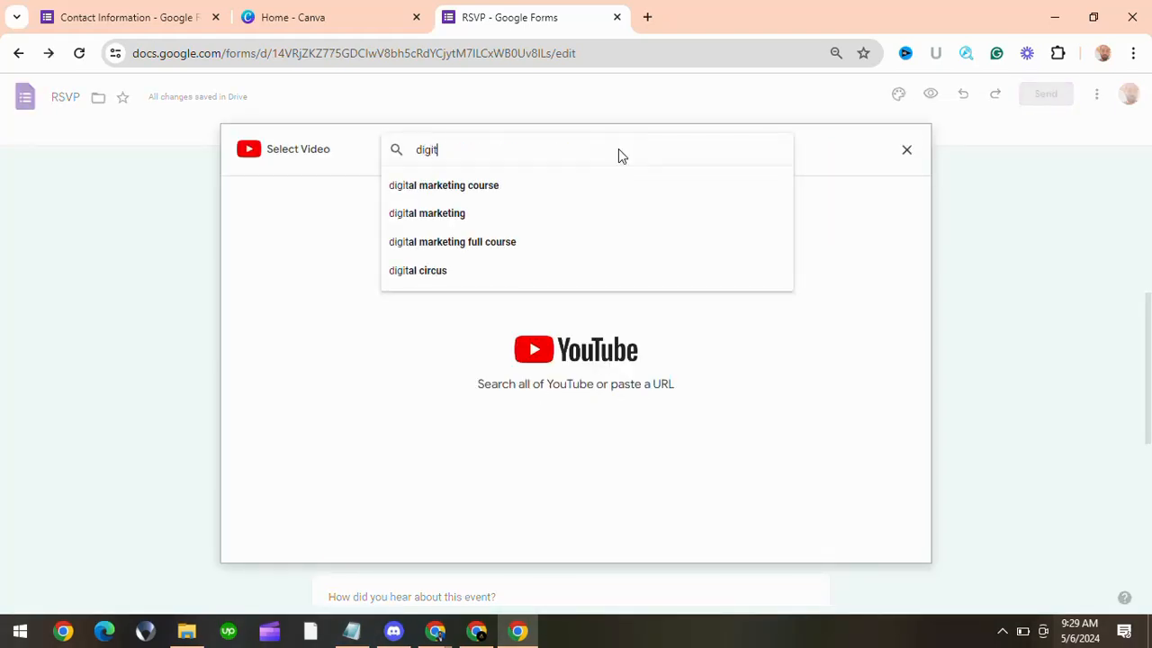
{"action": "type", "text": "al moiz"}
{"action": "key", "text": "Return"}
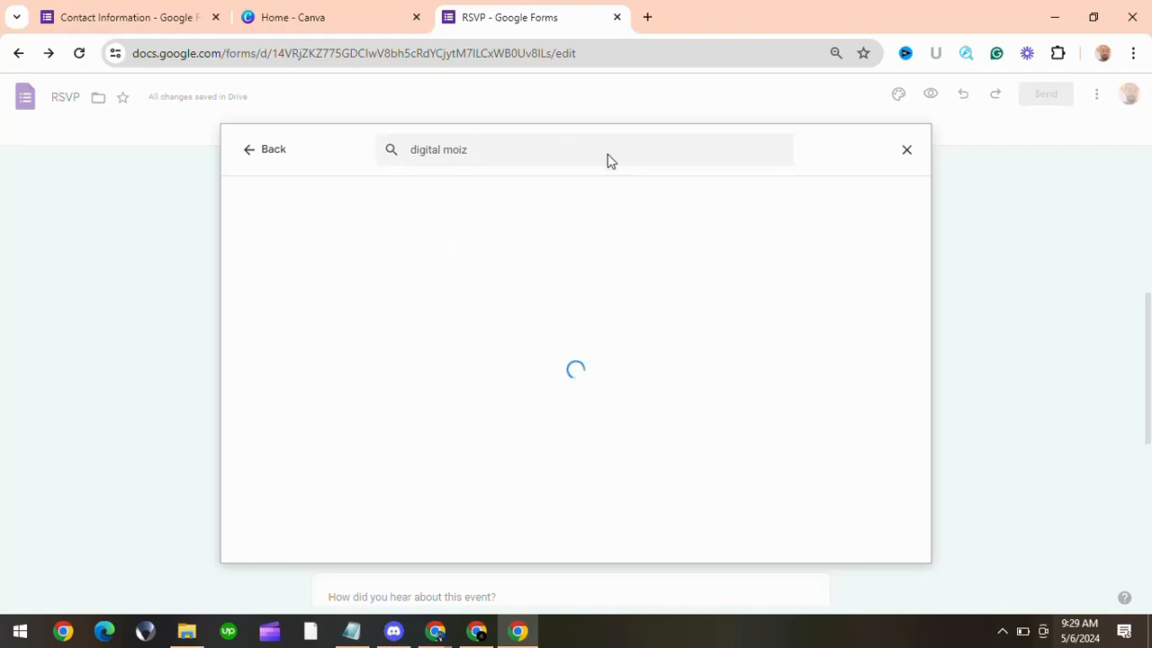
{"action": "left_click", "coordinate": [317, 342]}
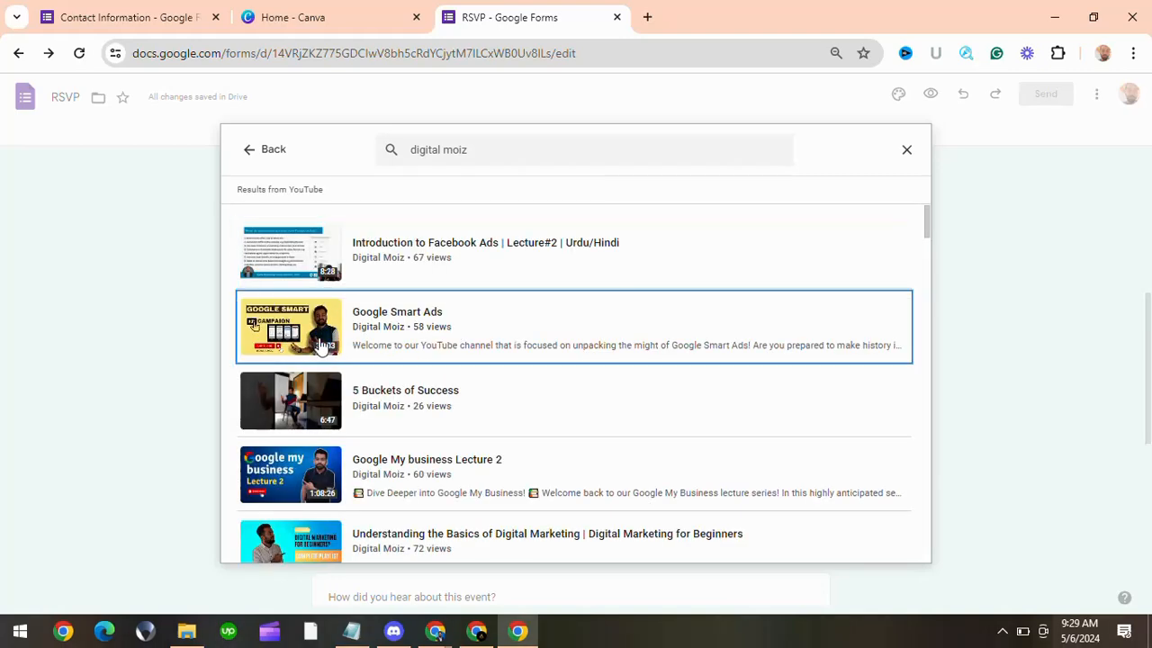
{"action": "left_click", "coordinate": [889, 544]}
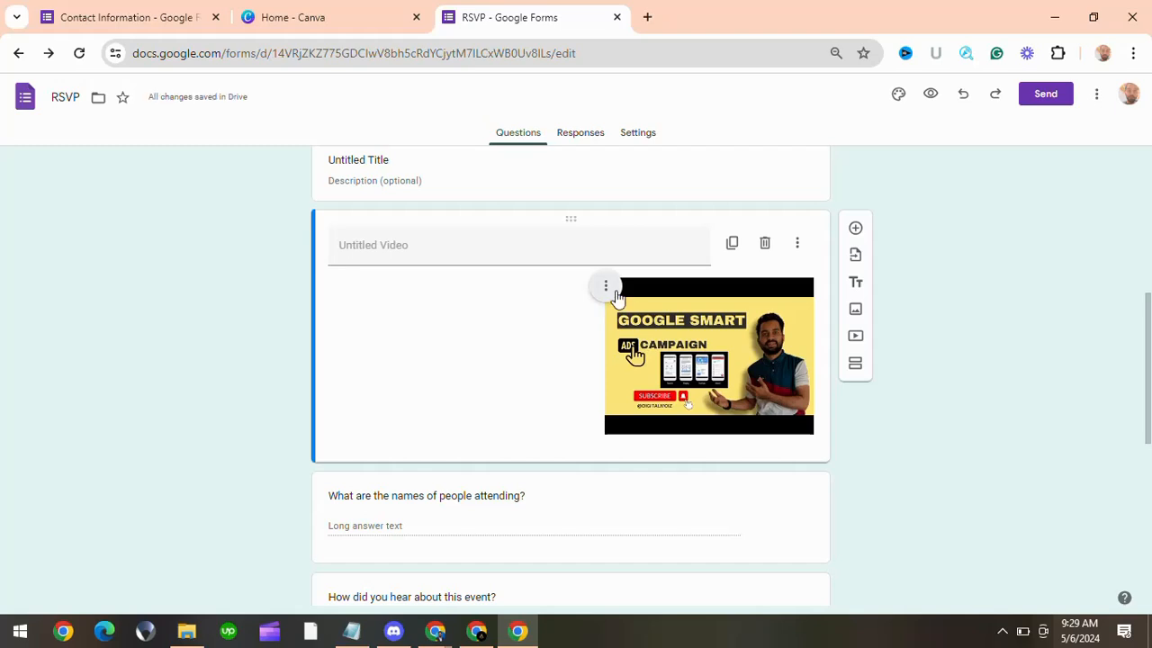
Step: Center-align the Google Smart Ads video and check its placement among the surrounding questions
{"action": "left_click", "coordinate": [606, 286]}
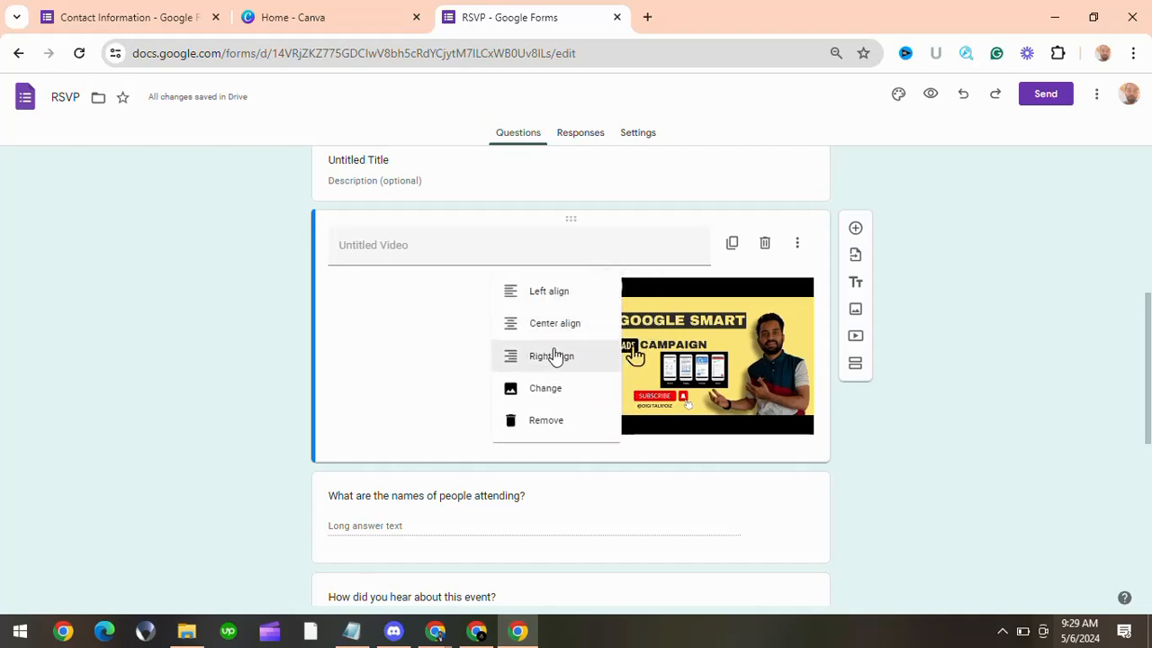
{"action": "left_click", "coordinate": [574, 326]}
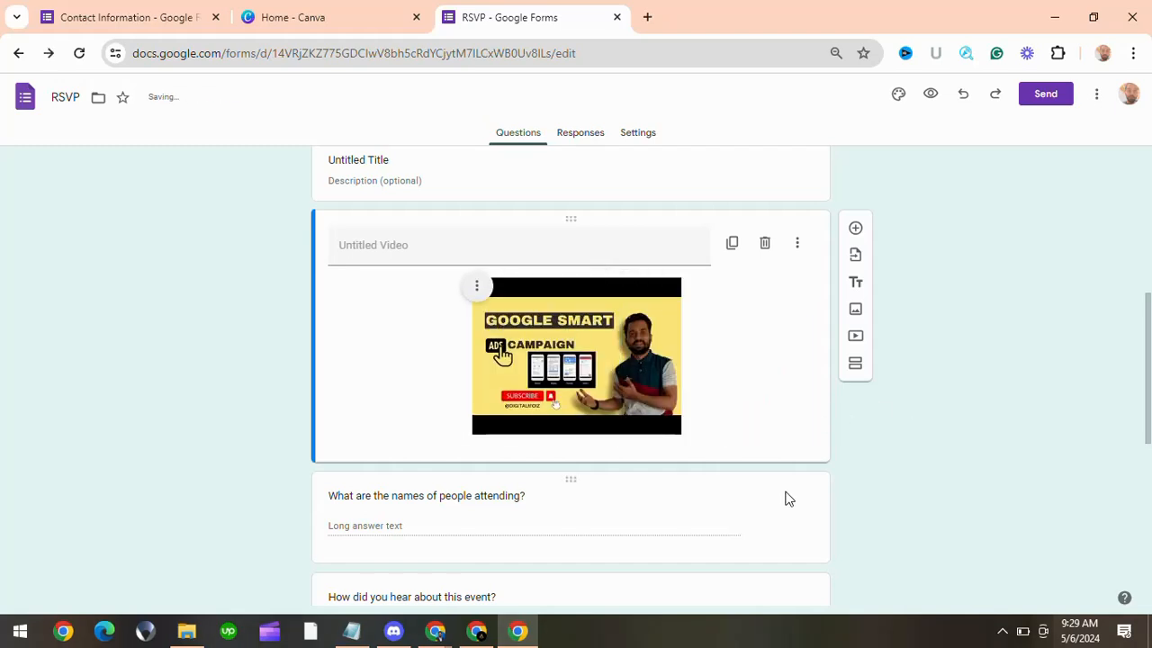
{"action": "scroll", "coordinate": [785, 499], "scroll_direction": "down", "scroll_amount": 3}
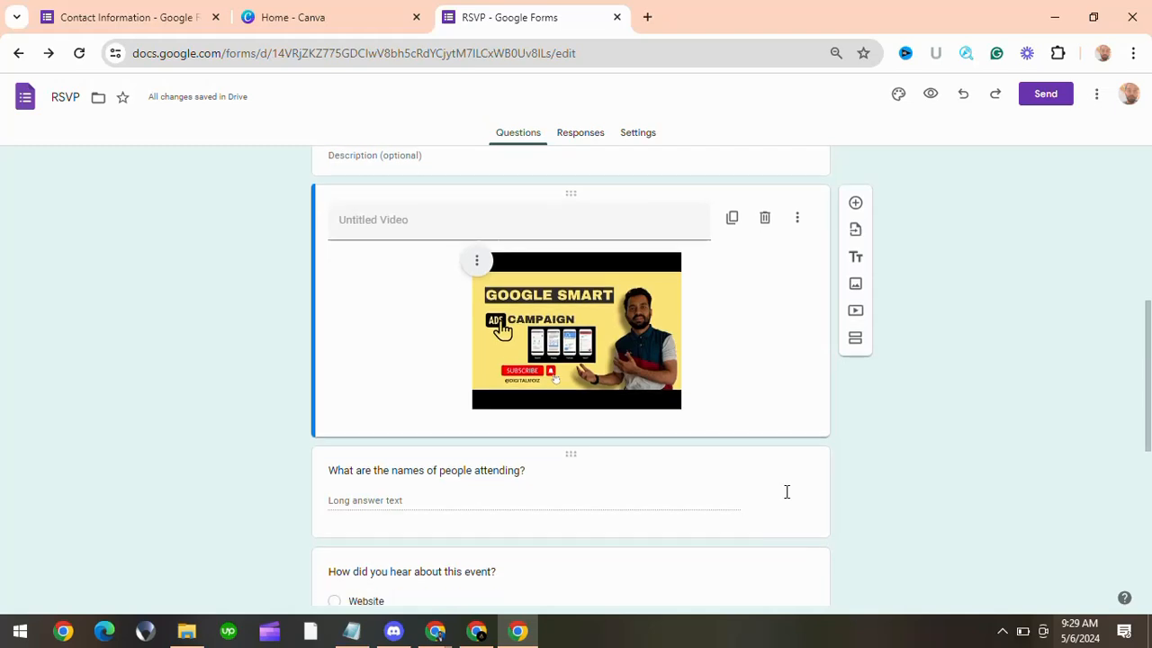
{"action": "scroll", "coordinate": [785, 499], "scroll_direction": "up", "scroll_amount": 1}
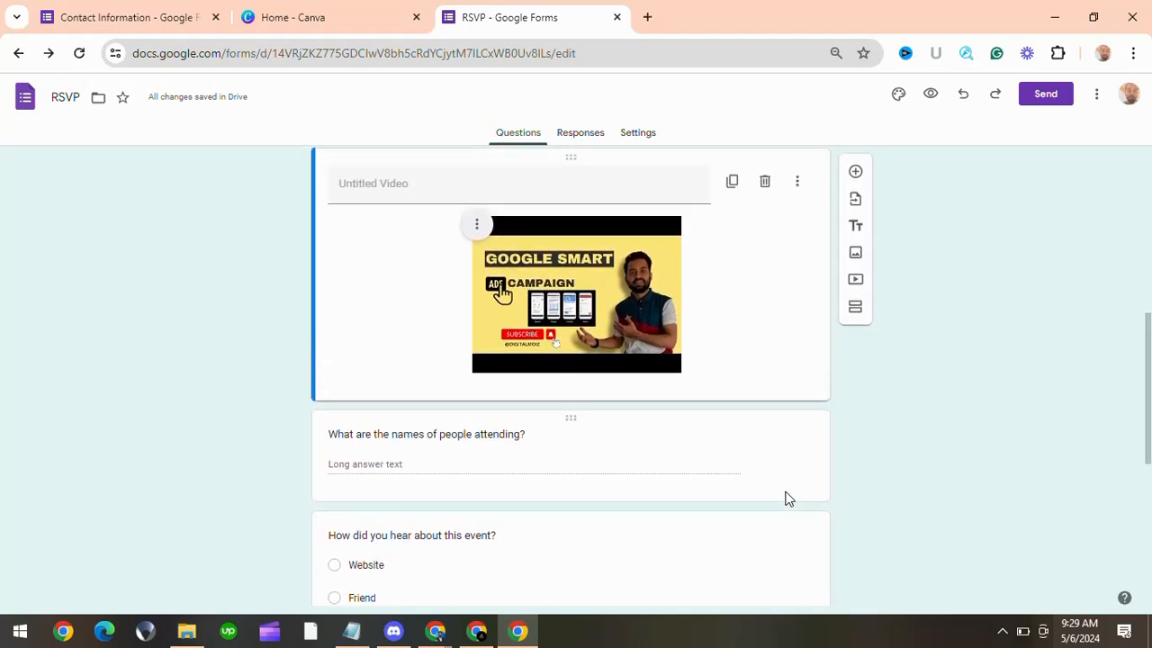
{"action": "scroll", "coordinate": [785, 499], "scroll_direction": "down", "scroll_amount": 2}
{"action": "scroll", "coordinate": [785, 499], "scroll_direction": "up", "scroll_amount": 10}
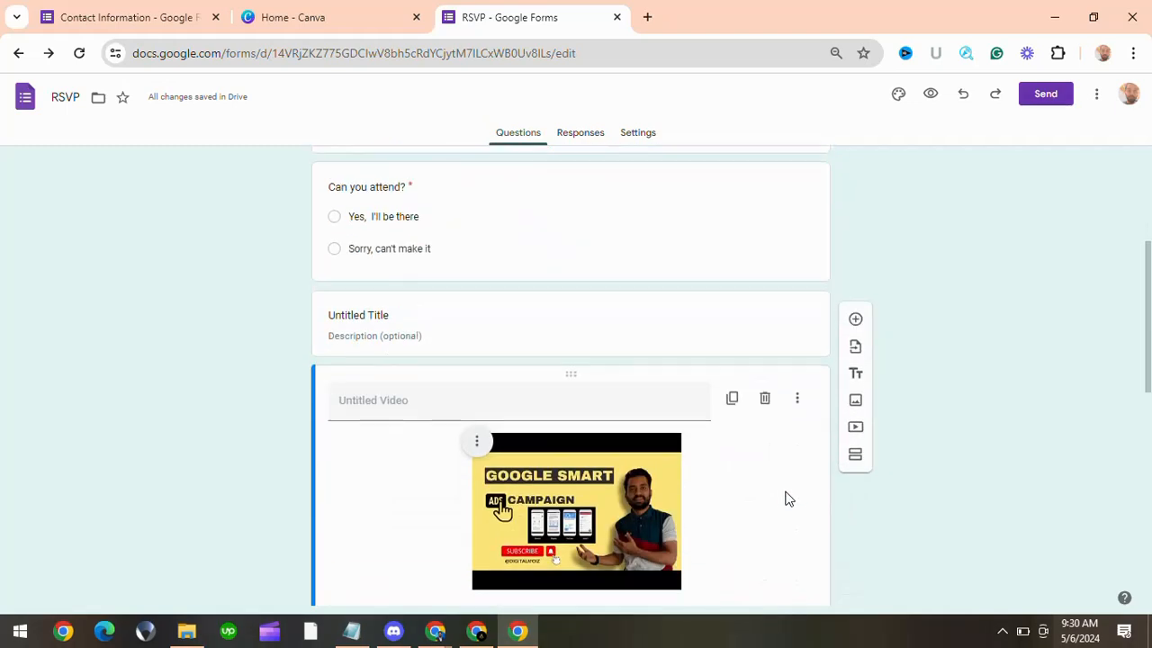
{"action": "scroll", "coordinate": [786, 498], "scroll_direction": "down", "scroll_amount": 3}
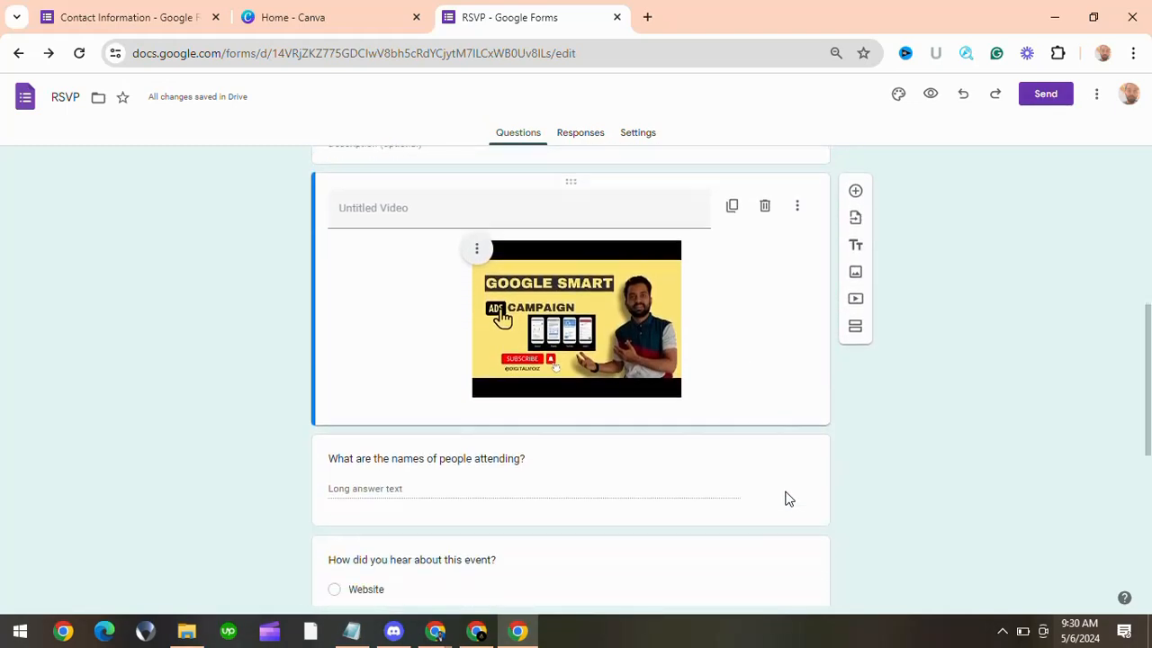
Step: Add a new section after the last question of the RSVP form
{"action": "left_click", "coordinate": [602, 336]}
{"action": "scroll", "coordinate": [604, 338], "scroll_direction": "down", "scroll_amount": 5}
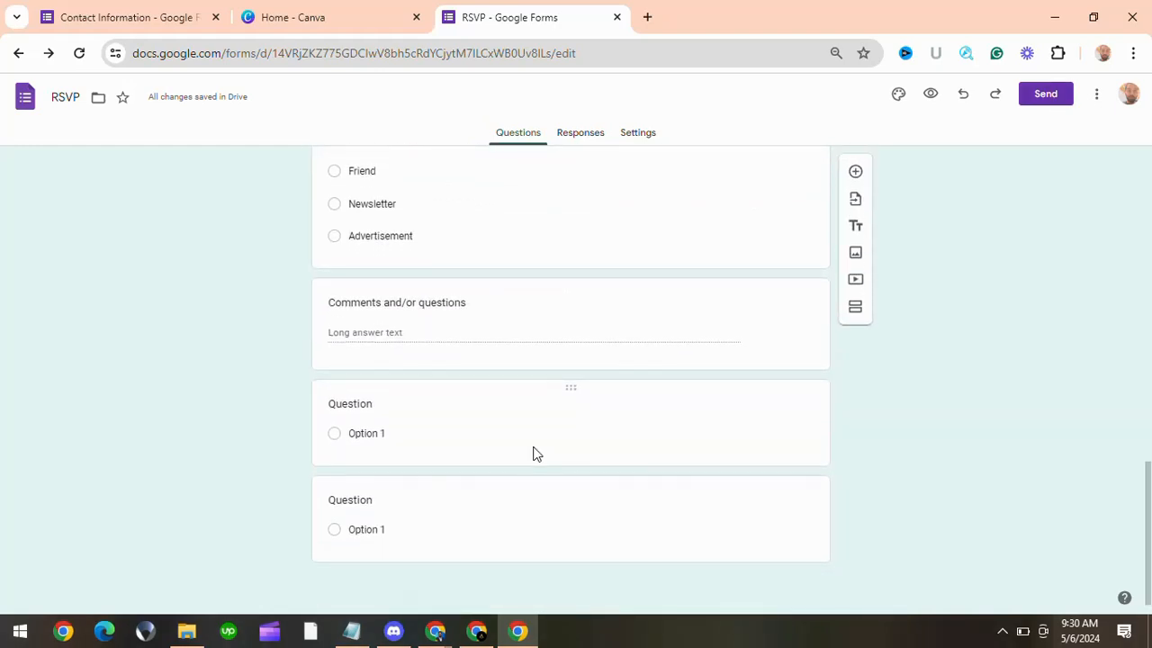
{"action": "left_click", "coordinate": [857, 315]}
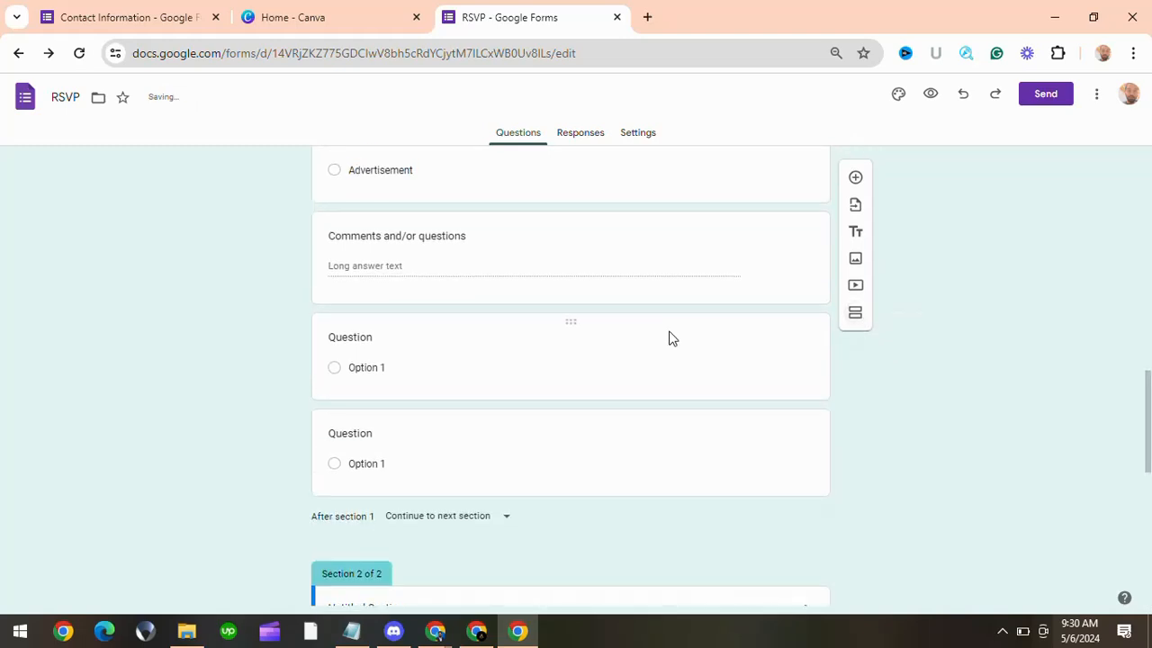
{"action": "scroll", "coordinate": [671, 337], "scroll_direction": "up", "scroll_amount": 10}
Step: View the RSVP form's responses, and reopen the Contact Information form with the career-opportunity banner from the Forms home page
{"action": "left_click", "coordinate": [589, 135]}
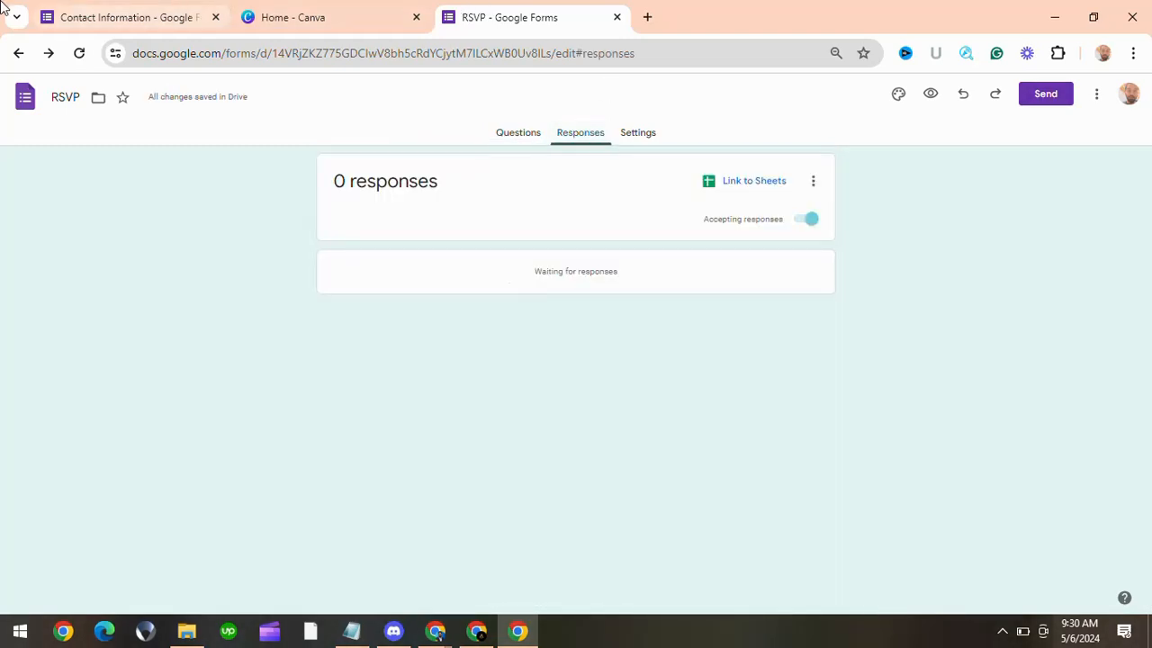
{"action": "left_click", "coordinate": [97, 8]}
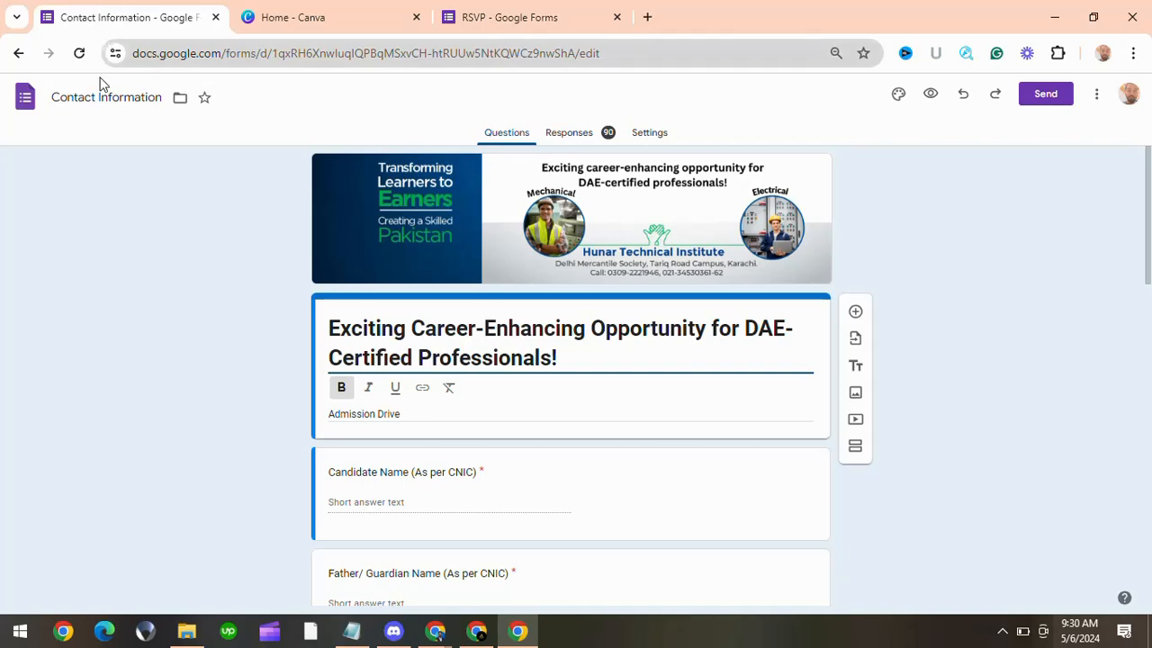
{"action": "left_click", "coordinate": [17, 52]}
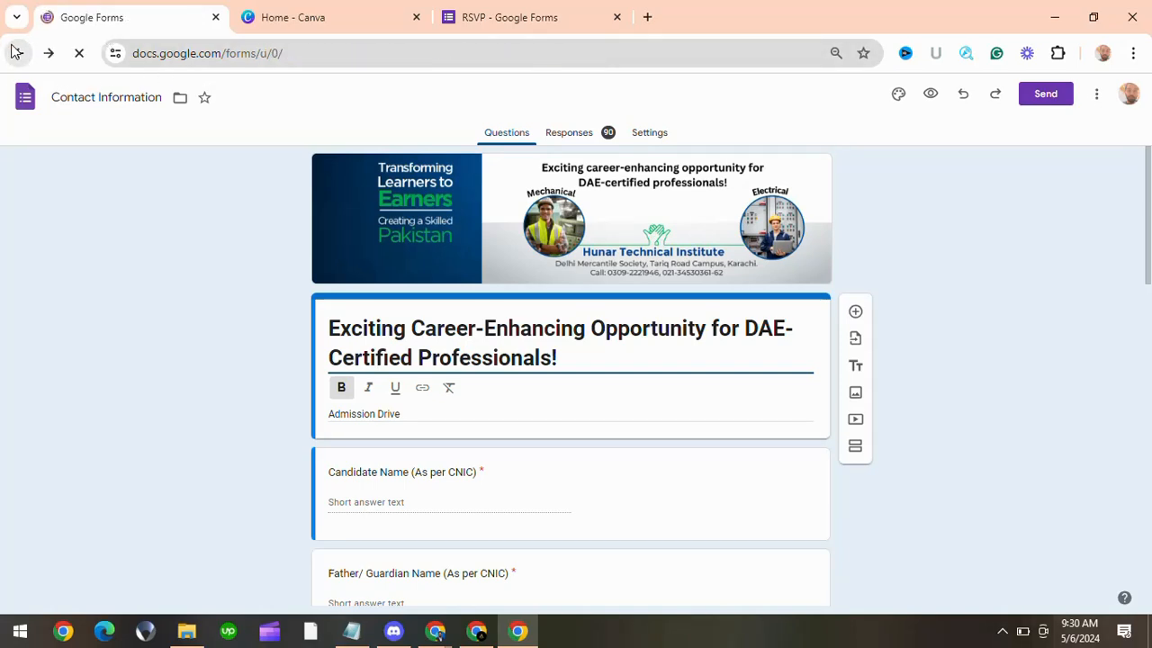
{"action": "scroll", "coordinate": [294, 369], "scroll_direction": "down", "scroll_amount": 2}
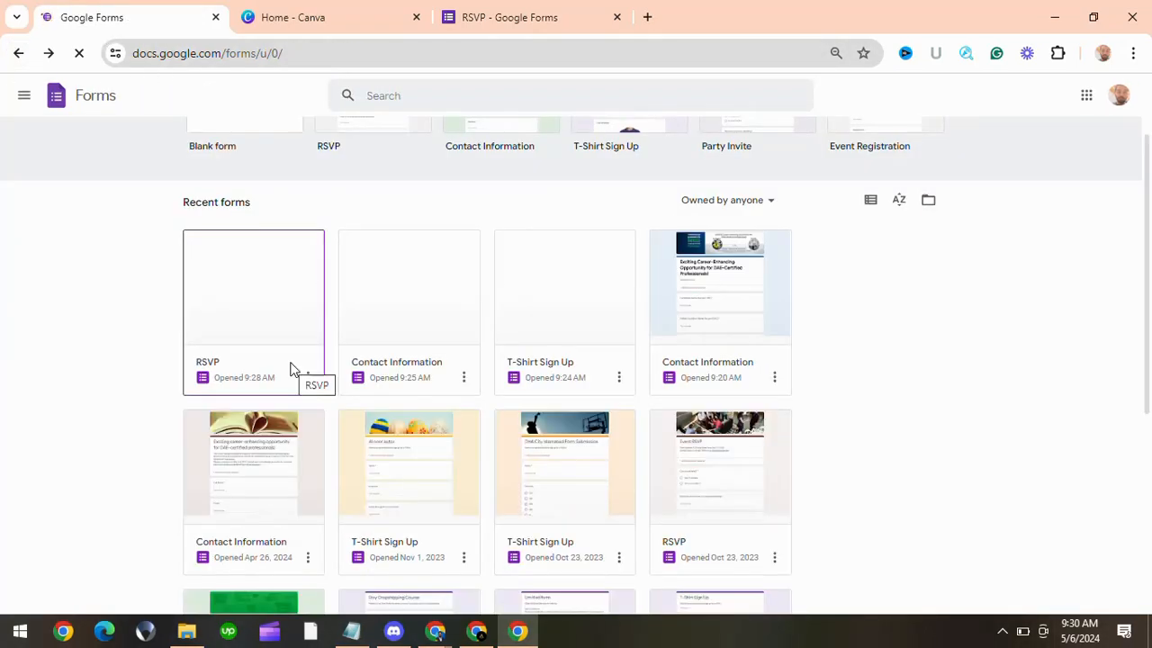
{"action": "left_click", "coordinate": [720, 309]}
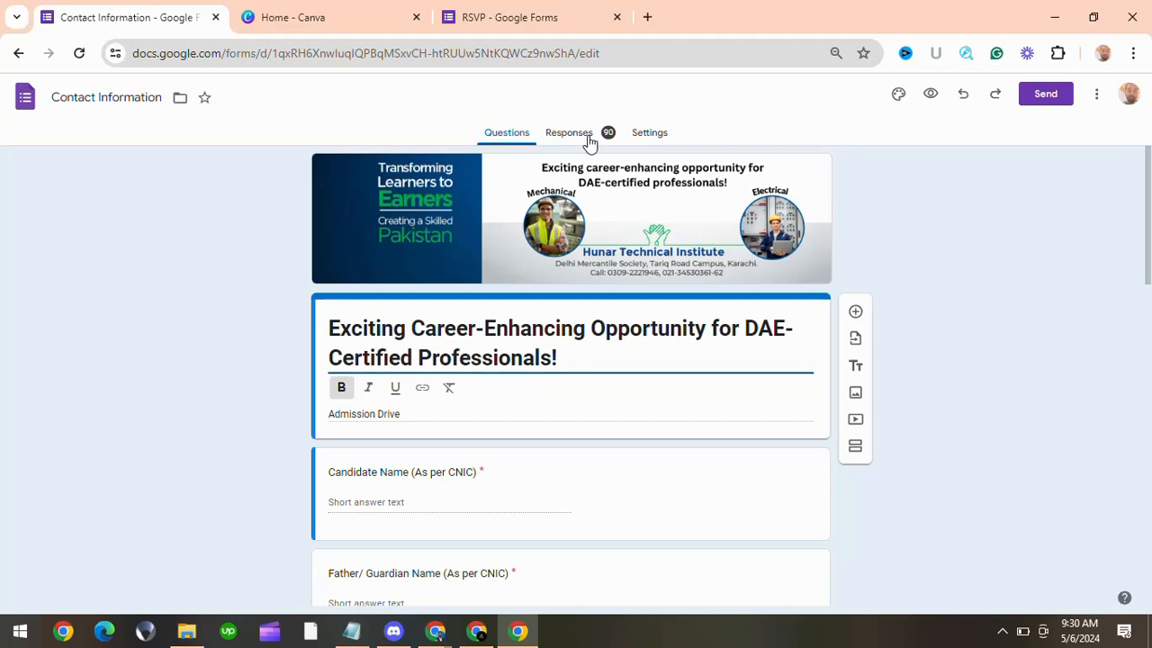
Step: Show the Contact Information form's responses, check the linked response spreadsheet in Google Sheets, and return to the form
{"action": "left_click", "coordinate": [585, 137]}
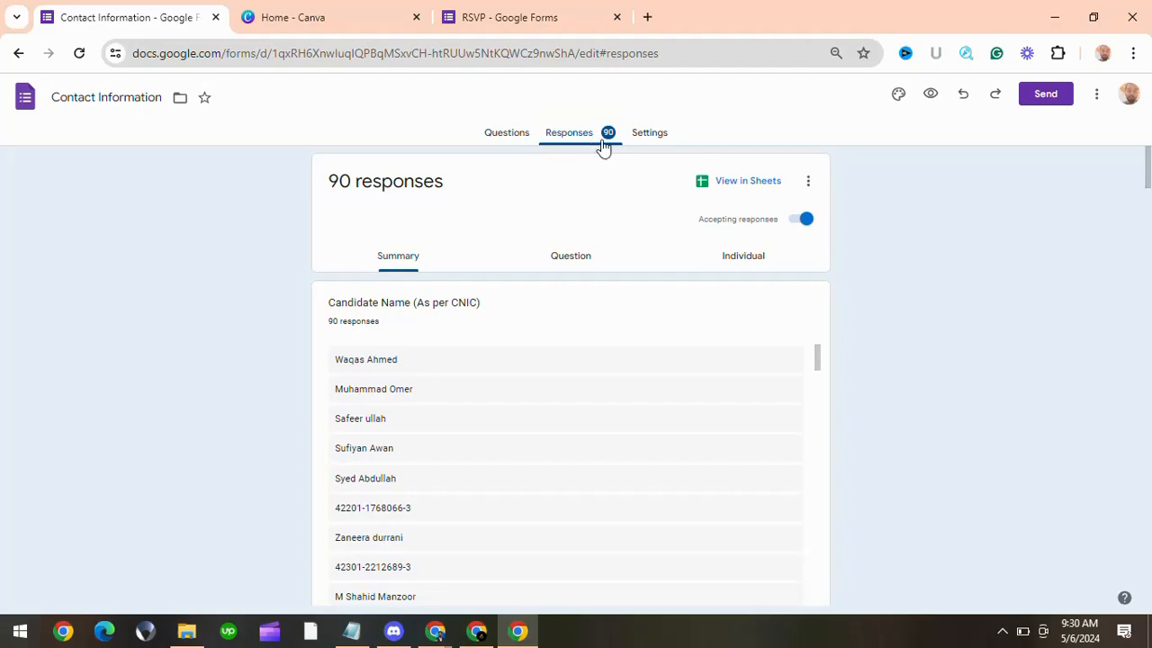
{"action": "left_click", "coordinate": [709, 191]}
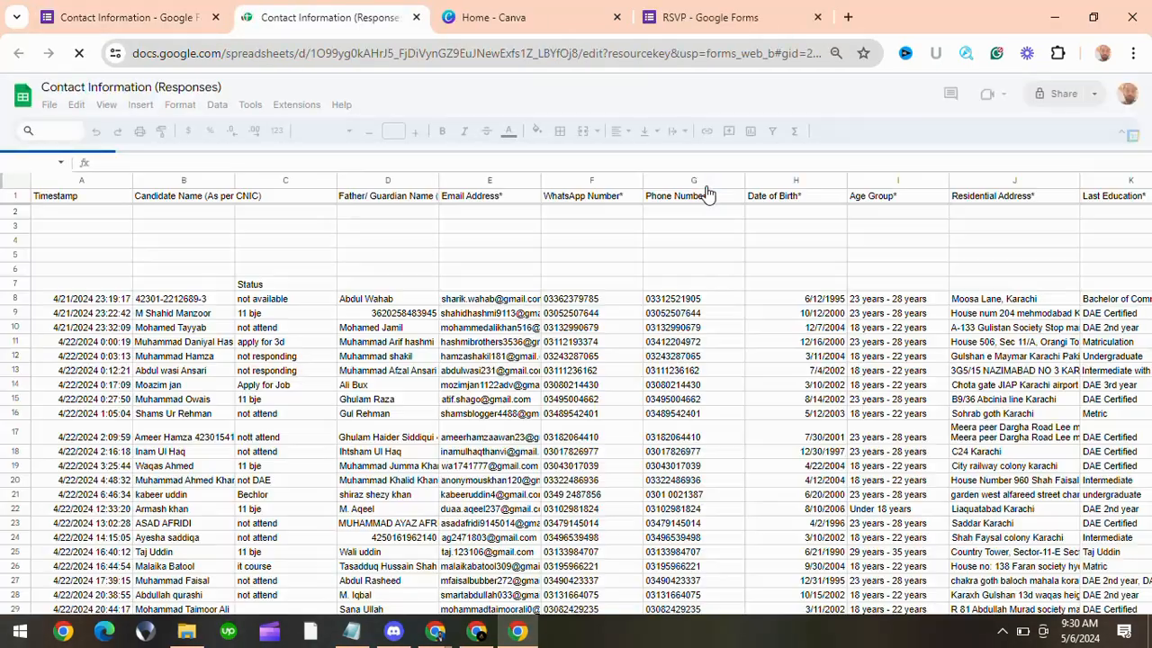
{"action": "scroll", "coordinate": [432, 461], "scroll_direction": "down", "scroll_amount": 11}
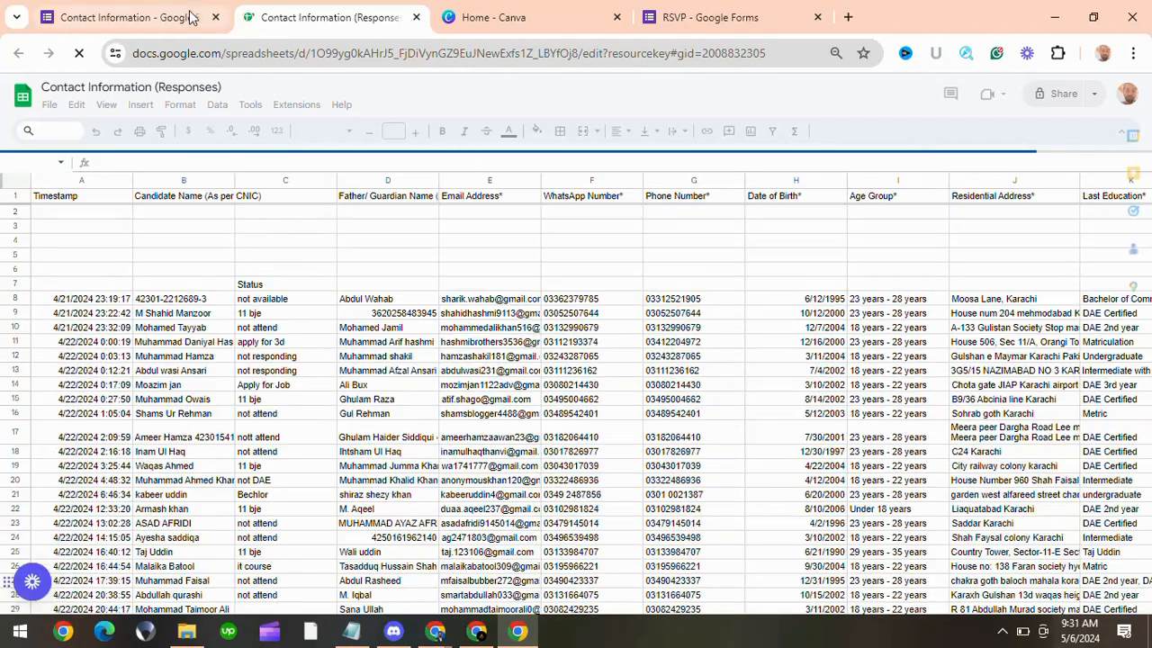
{"action": "left_click", "coordinate": [135, 17]}
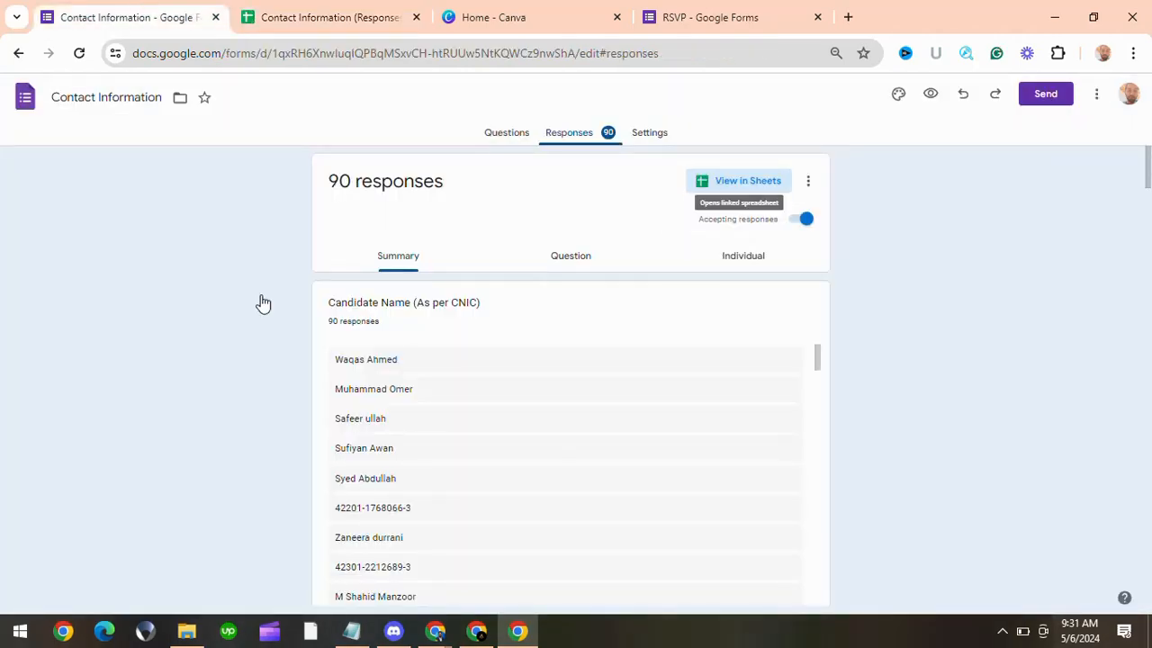
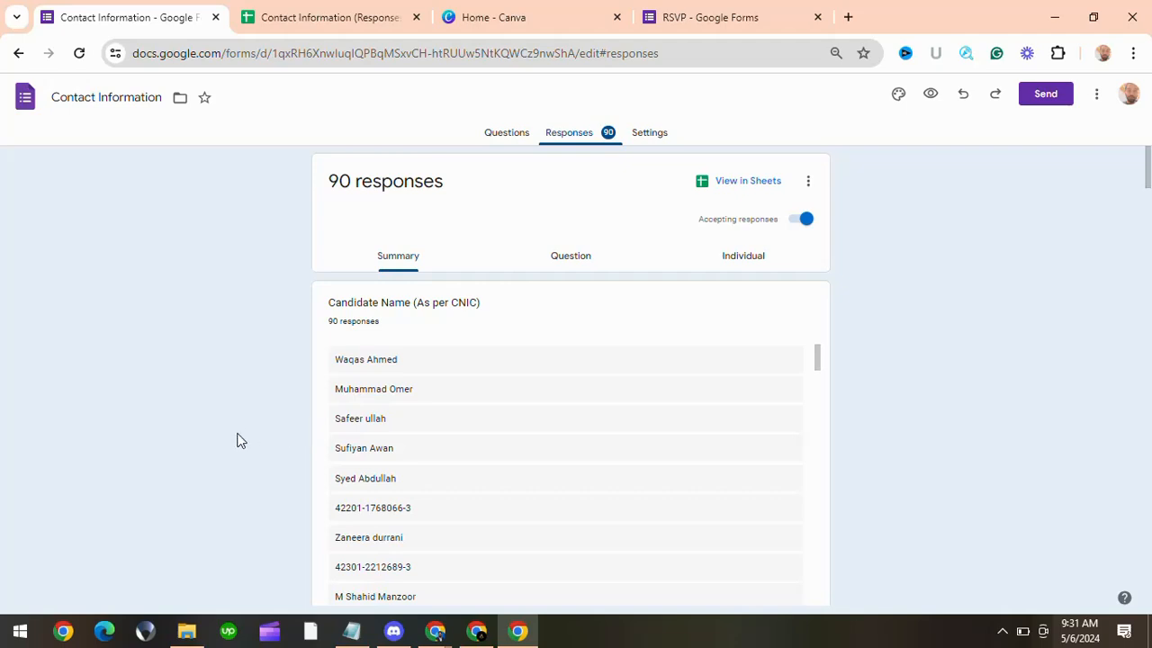
Step: Review the Contact Information responses by question and by individual, reading through the first respondent's submission
{"action": "left_click", "coordinate": [571, 261]}
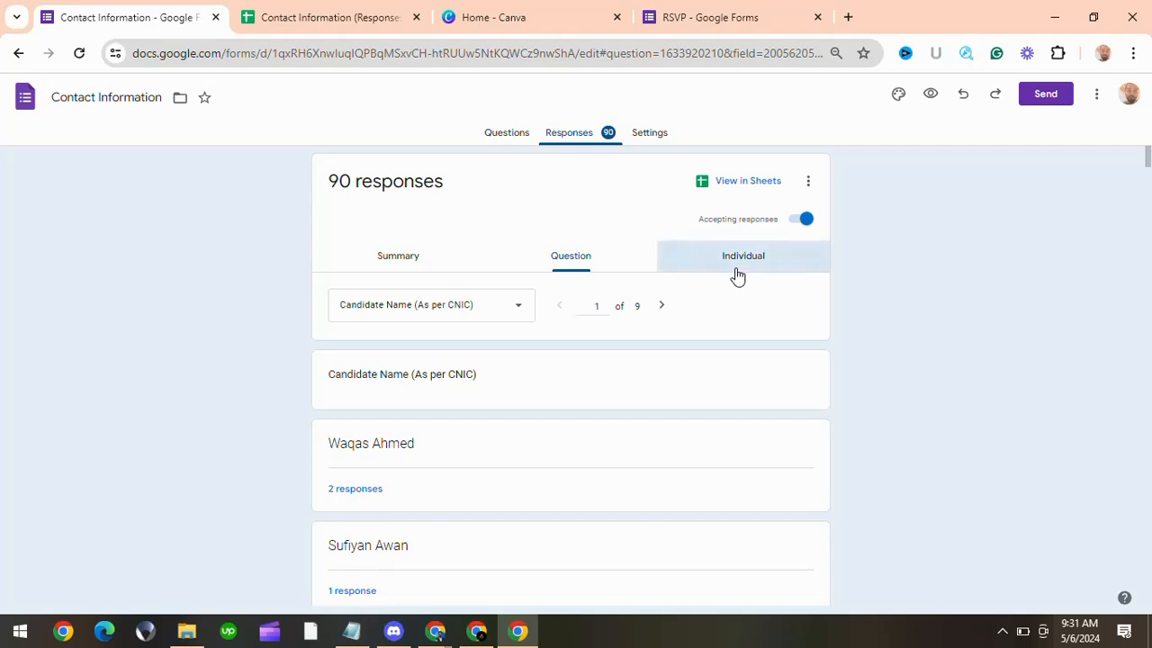
{"action": "left_click", "coordinate": [735, 275]}
{"action": "scroll", "coordinate": [644, 371], "scroll_direction": "down", "scroll_amount": 3}
{"action": "scroll", "coordinate": [639, 374], "scroll_direction": "down", "scroll_amount": 10}
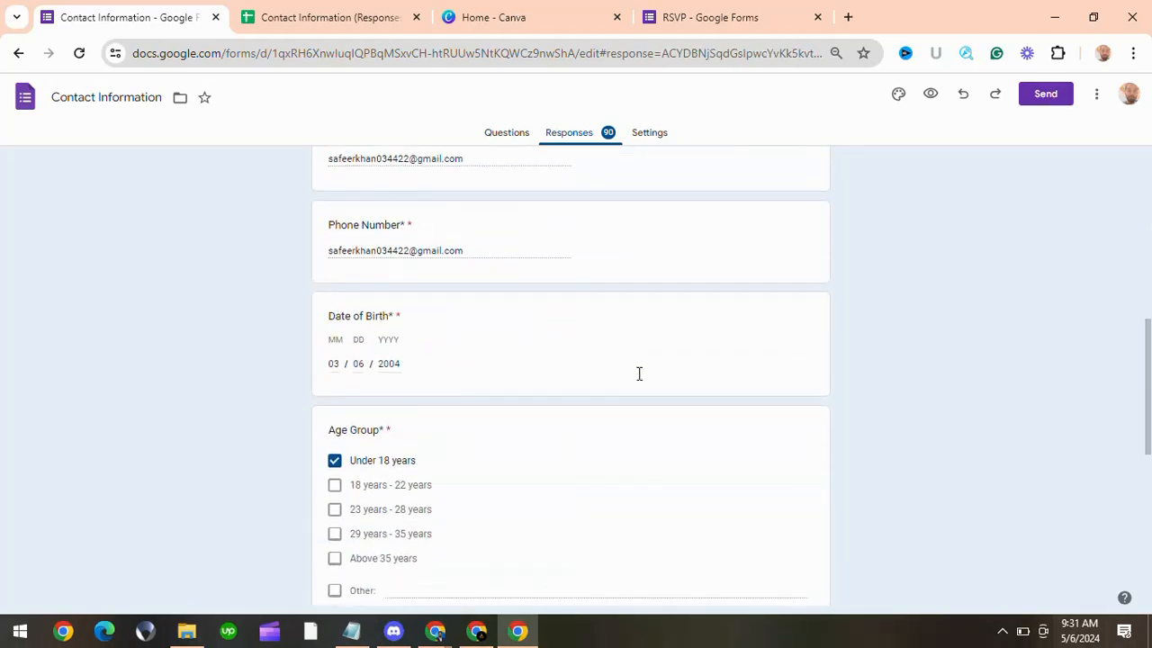
{"action": "scroll", "coordinate": [638, 373], "scroll_direction": "up", "scroll_amount": 15}
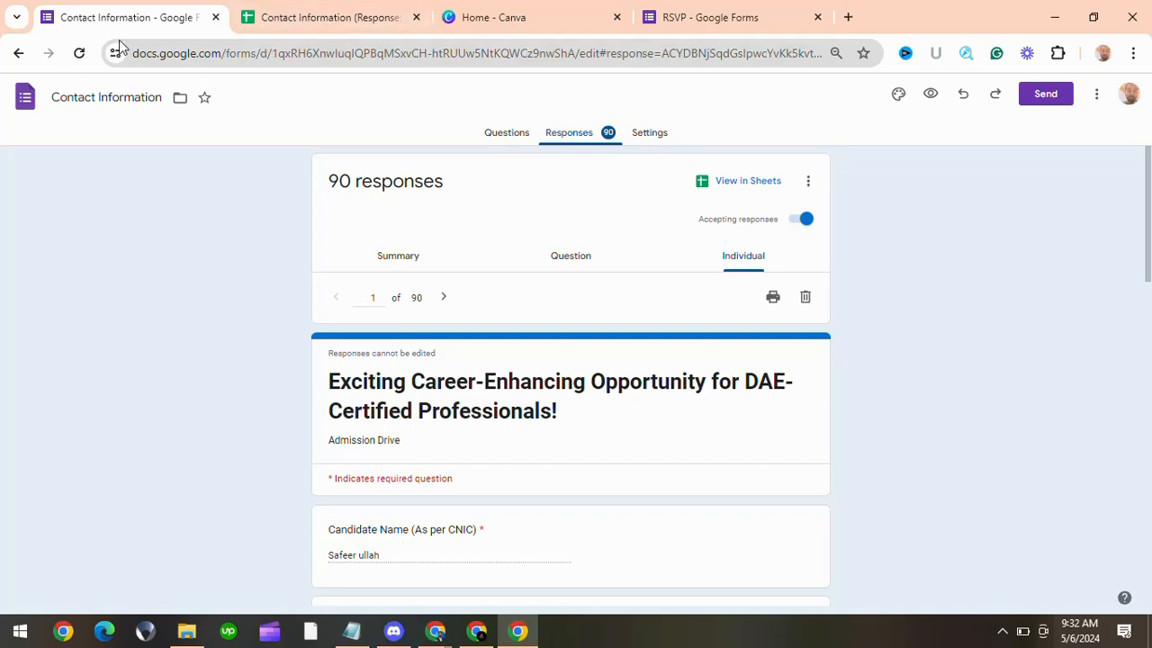
Step: Switch to the other Chrome window and view the published career-opportunity form up to its banner
{"action": "left_click", "coordinate": [848, 17]}
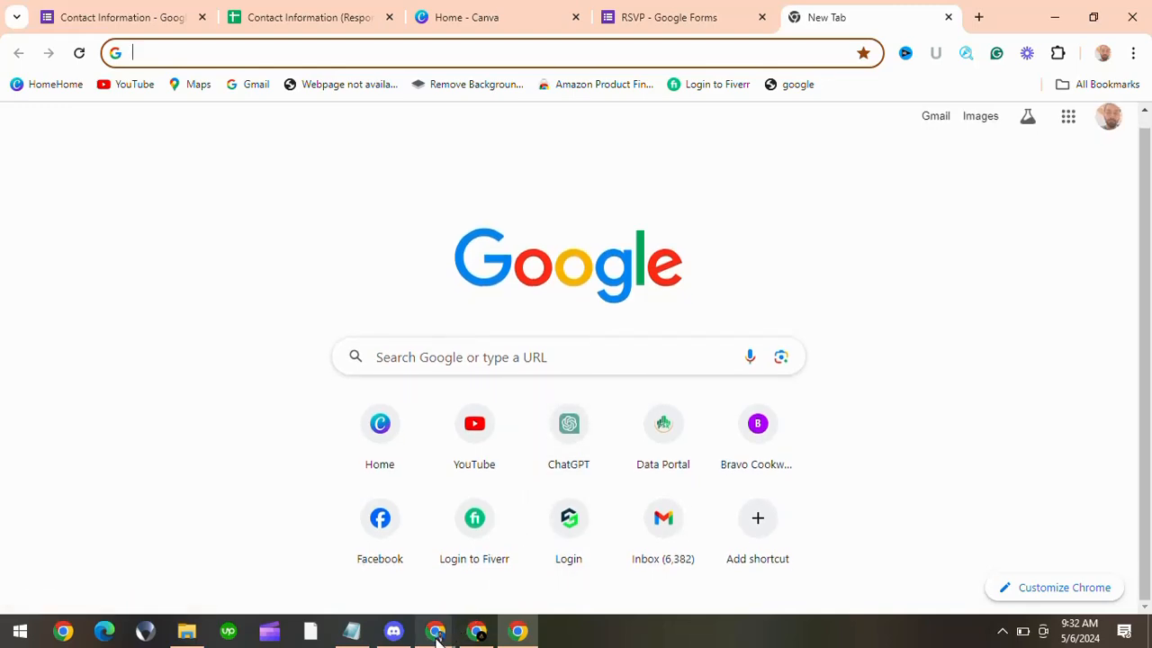
{"action": "mouse_move", "coordinate": [437, 639]}
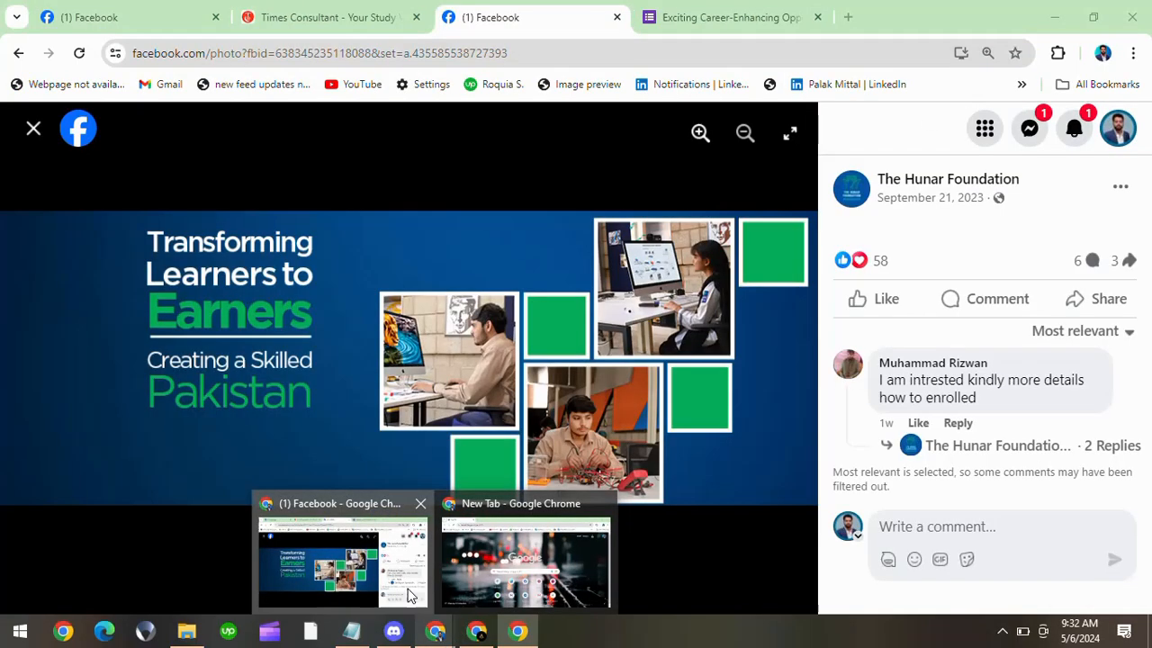
{"action": "left_click", "coordinate": [410, 596]}
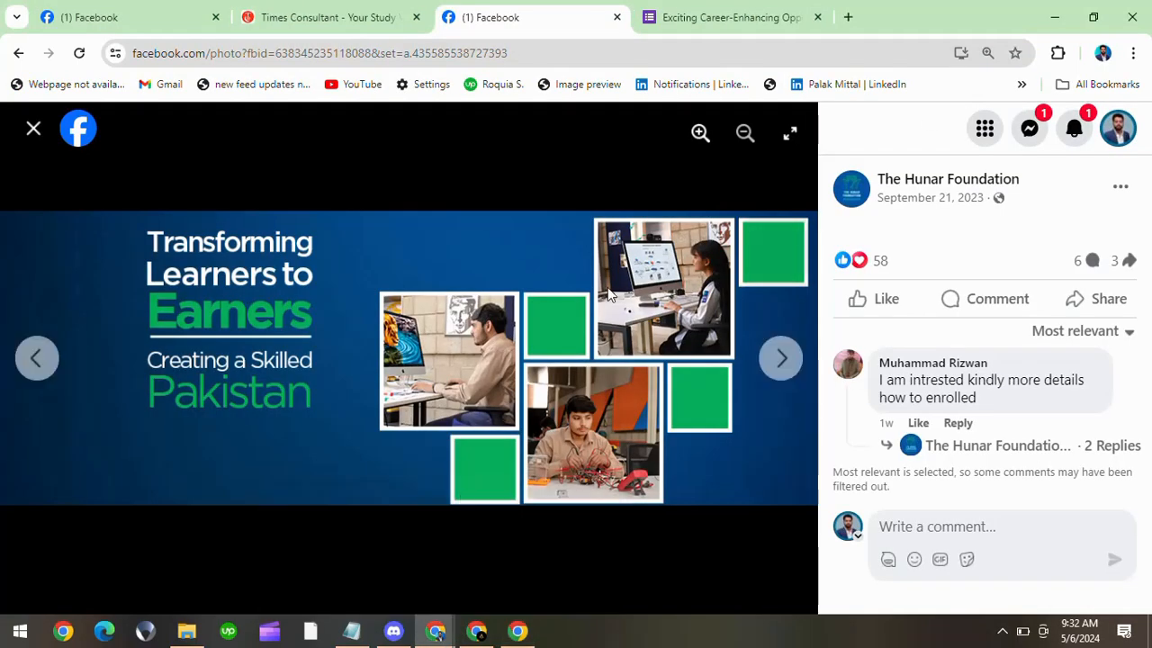
{"action": "left_click", "coordinate": [755, 18]}
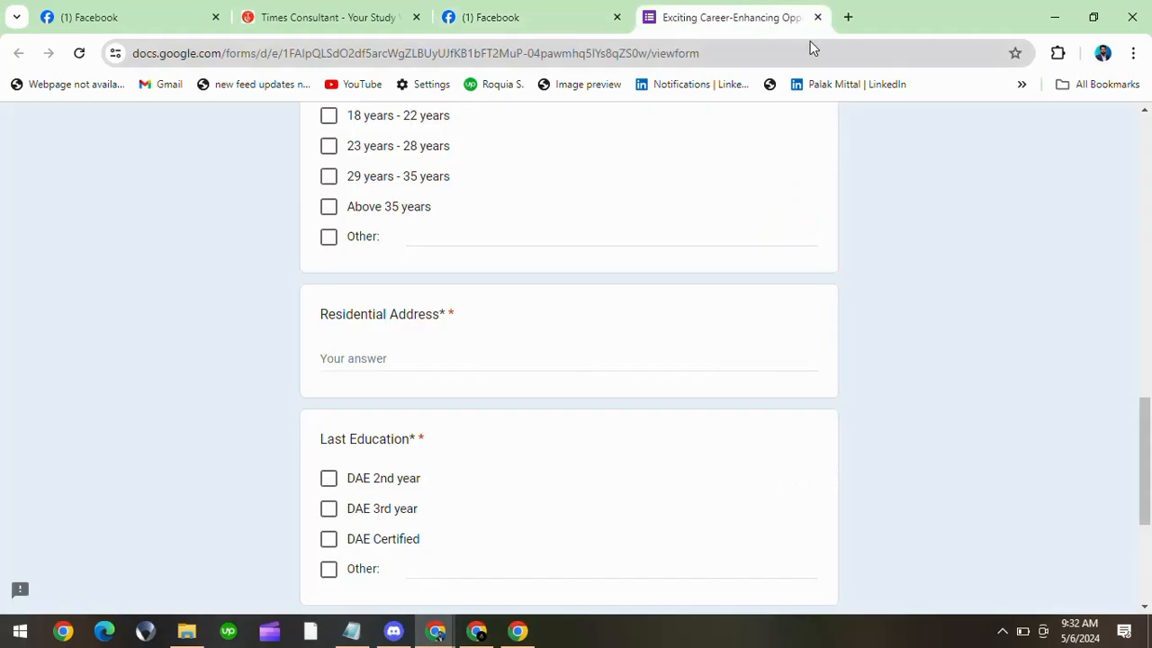
{"action": "scroll", "coordinate": [694, 165], "scroll_direction": "up", "scroll_amount": 10}
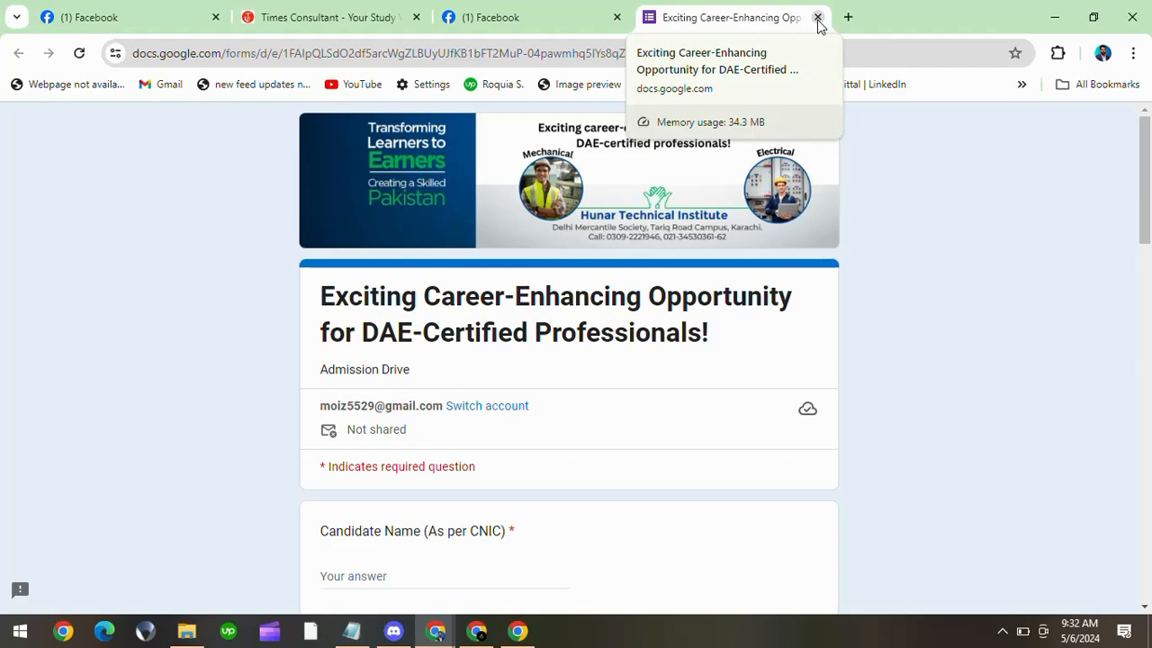
Step: Look through the Facebook home feed and go back to the published career-opportunity form
{"action": "left_click", "coordinate": [504, 15]}
{"action": "left_click", "coordinate": [81, 16]}
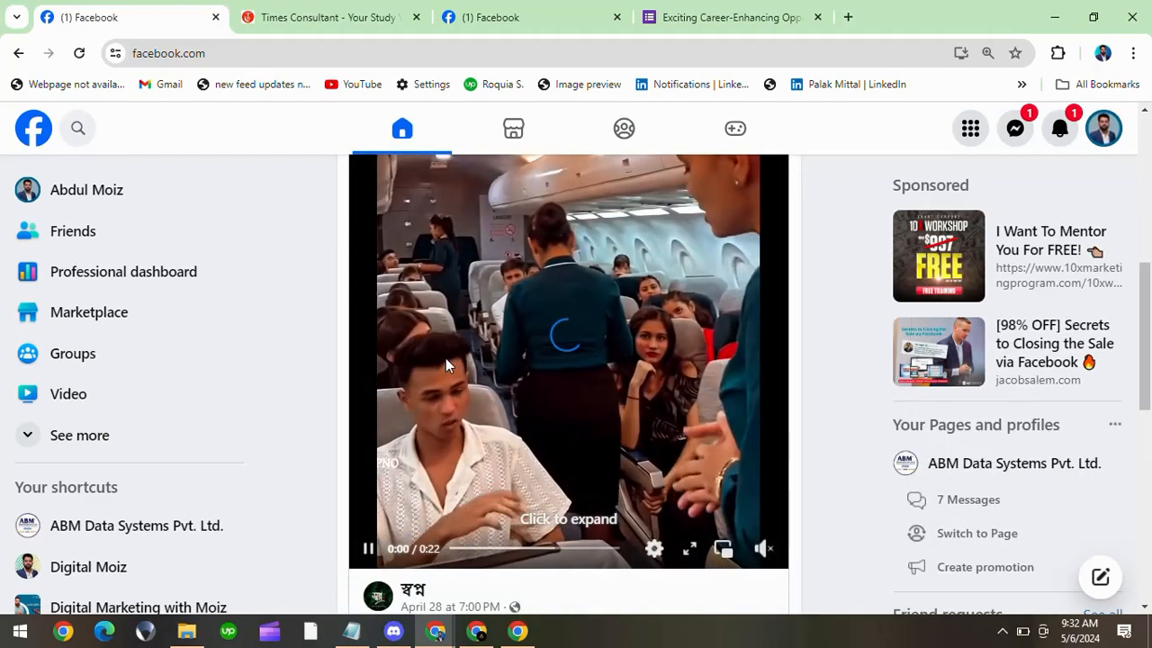
{"action": "scroll", "coordinate": [447, 365], "scroll_direction": "down", "scroll_amount": 15}
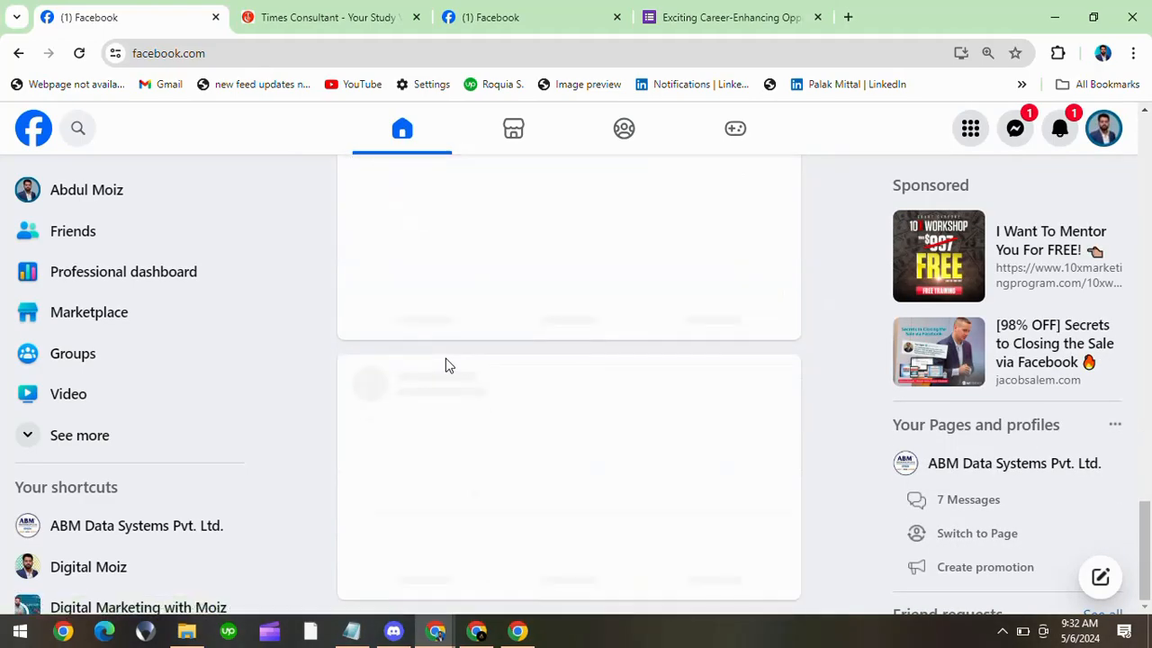
{"action": "scroll", "coordinate": [447, 364], "scroll_direction": "up", "scroll_amount": 5}
{"action": "scroll", "coordinate": [448, 365], "scroll_direction": "down", "scroll_amount": 8}
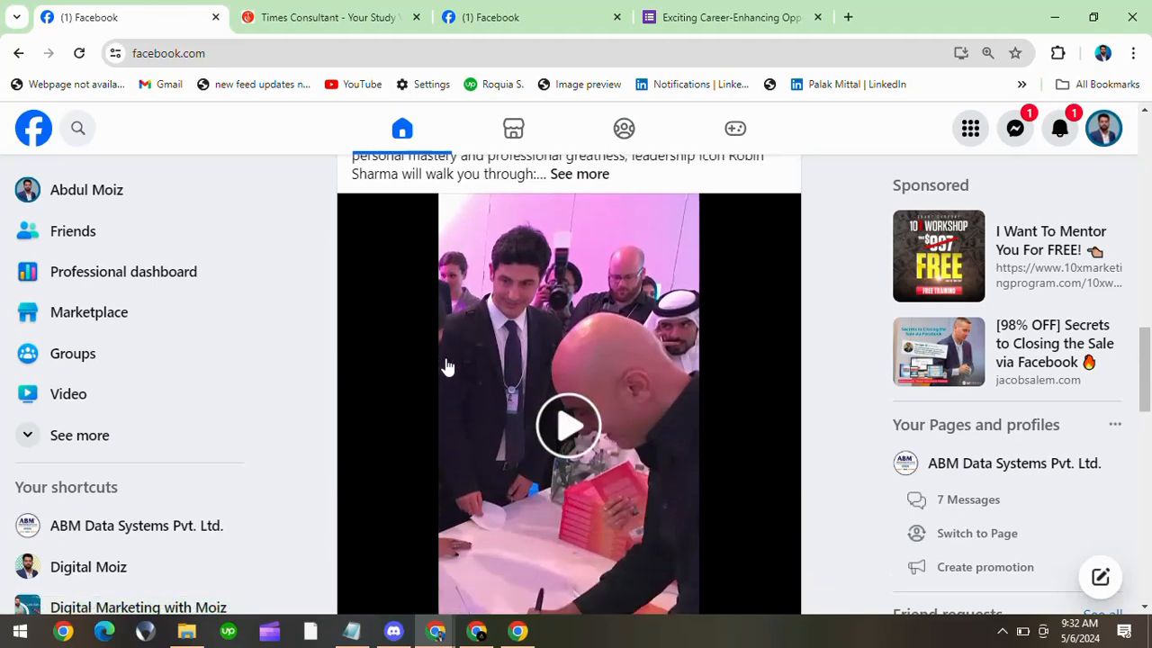
{"action": "scroll", "coordinate": [447, 365], "scroll_direction": "down", "scroll_amount": 10}
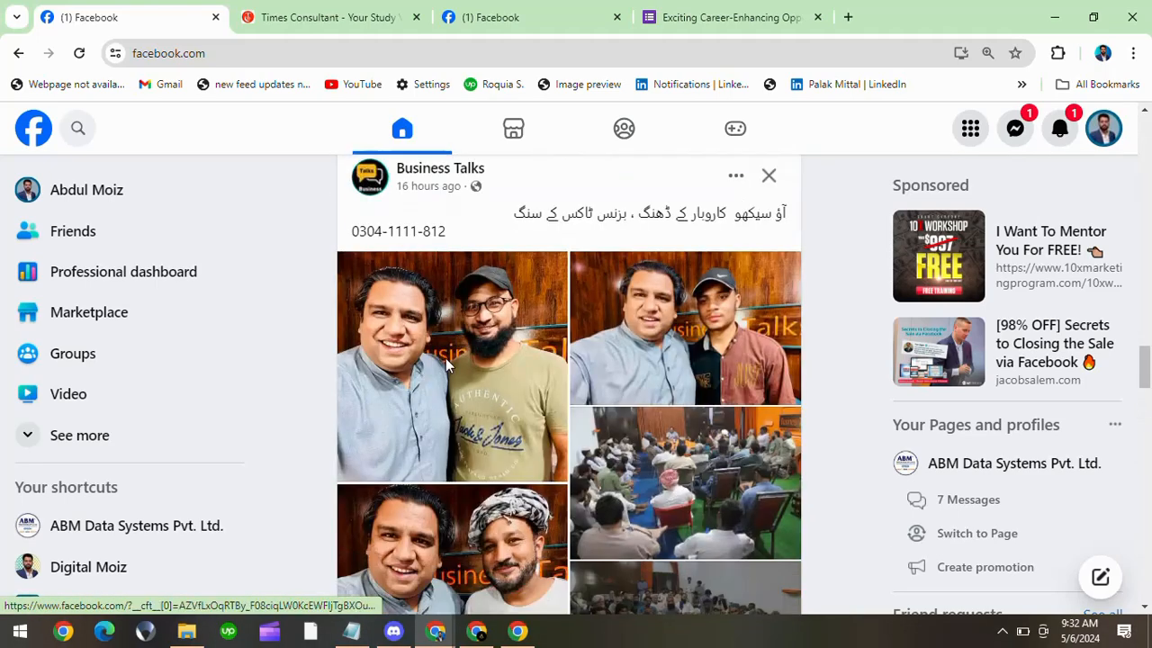
{"action": "left_click", "coordinate": [771, 27]}
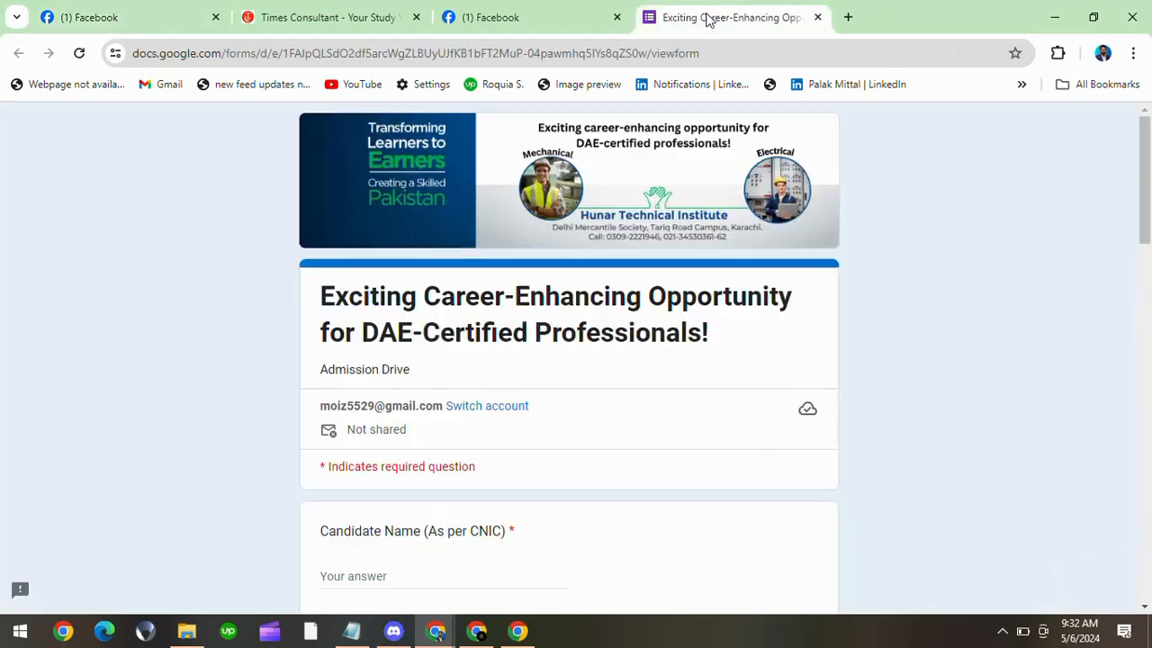
{"action": "scroll", "coordinate": [869, 216], "scroll_direction": "down", "scroll_amount": 3}
{"action": "scroll", "coordinate": [869, 216], "scroll_direction": "up", "scroll_amount": 3}
Step: Generate a shortened sharing link for the RSVP form and copy it to the clipboard
{"action": "left_click", "coordinate": [517, 631]}
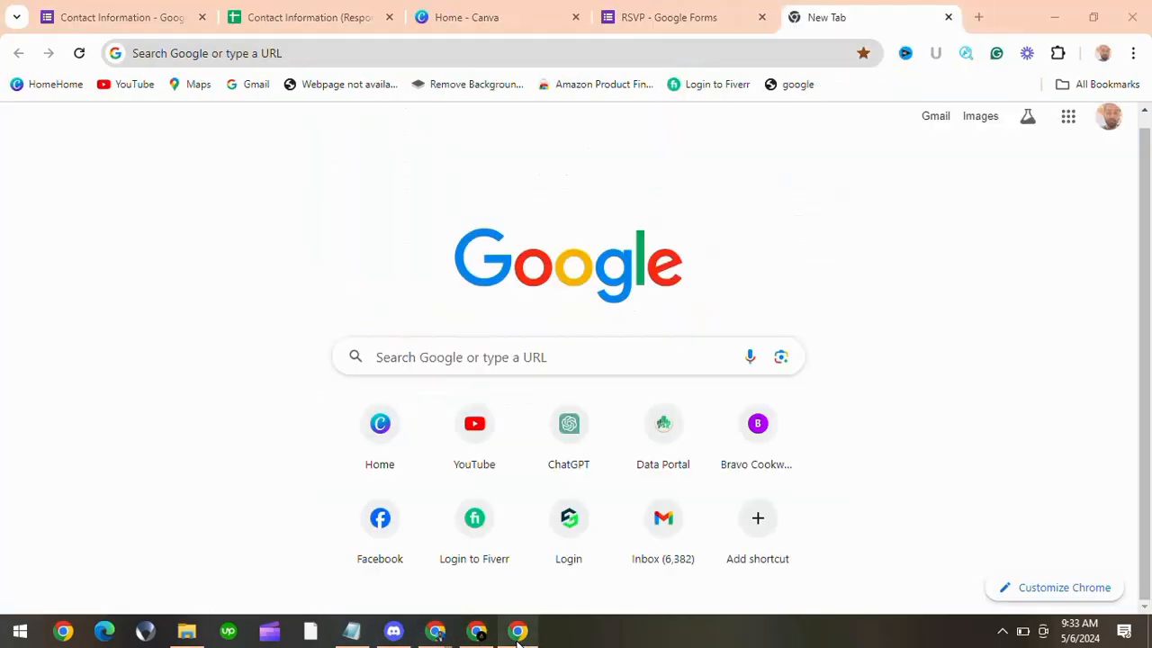
{"action": "left_click", "coordinate": [697, 7]}
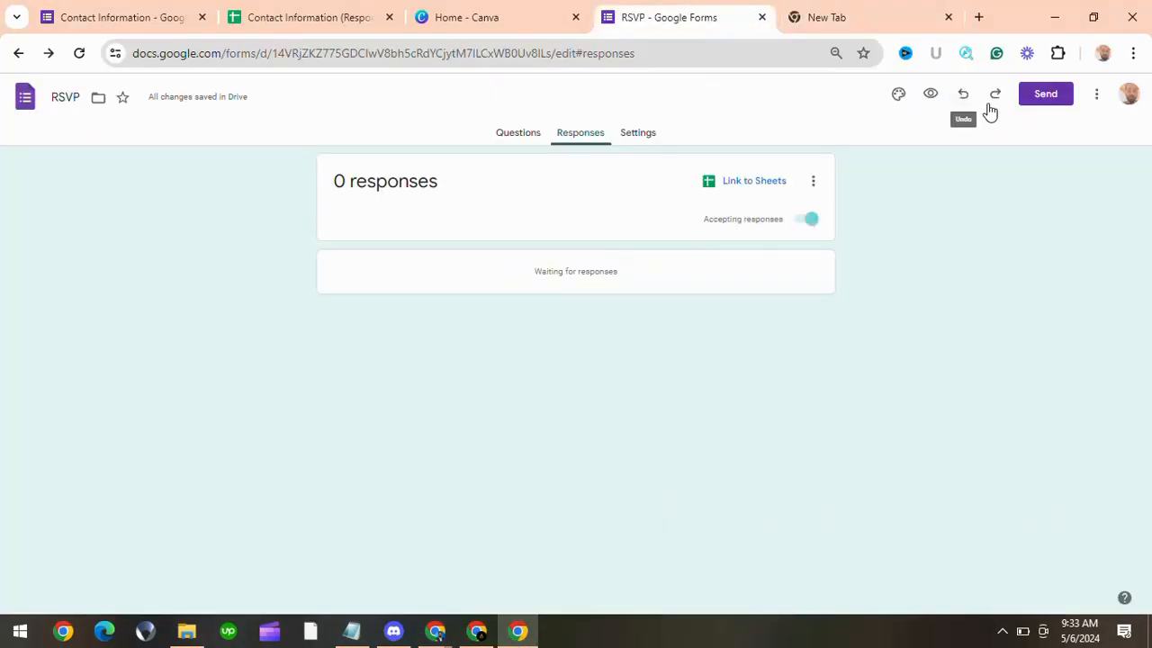
{"action": "left_click", "coordinate": [1100, 99]}
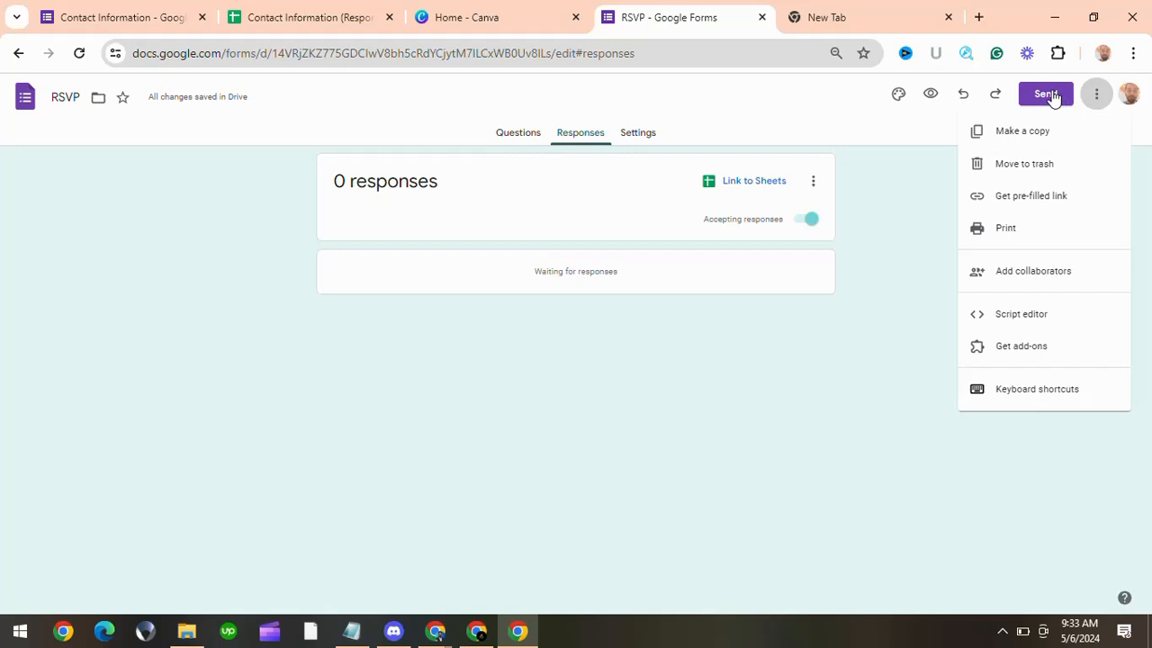
{"action": "left_click", "coordinate": [1053, 98]}
{"action": "left_click", "coordinate": [1053, 97]}
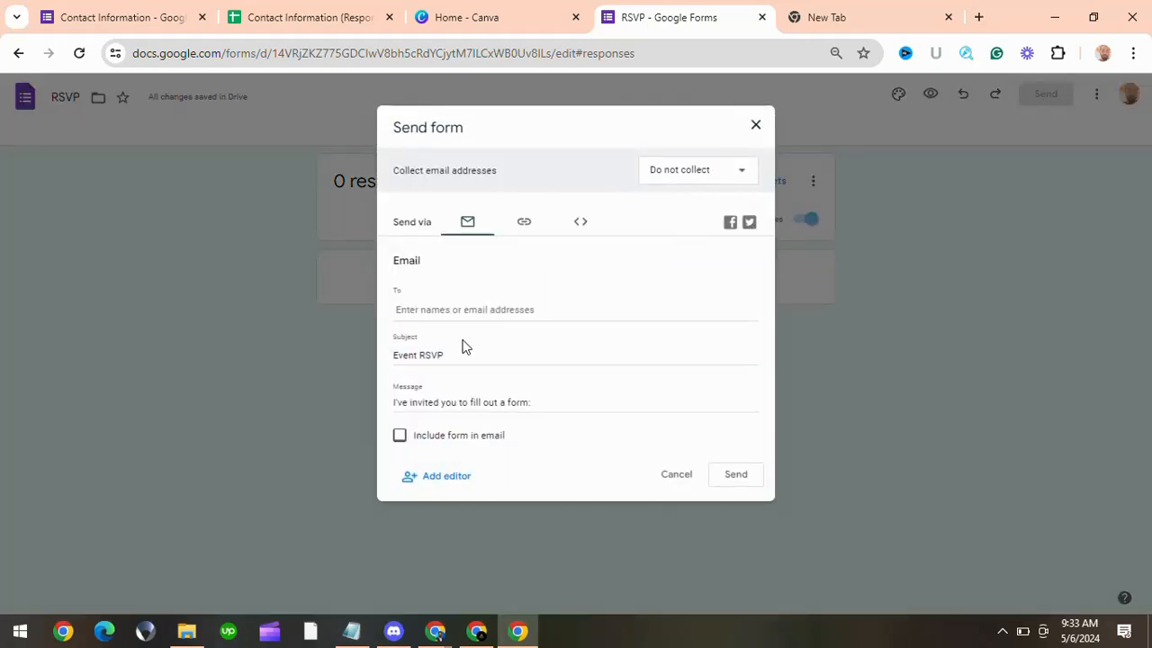
{"action": "left_click", "coordinate": [529, 231]}
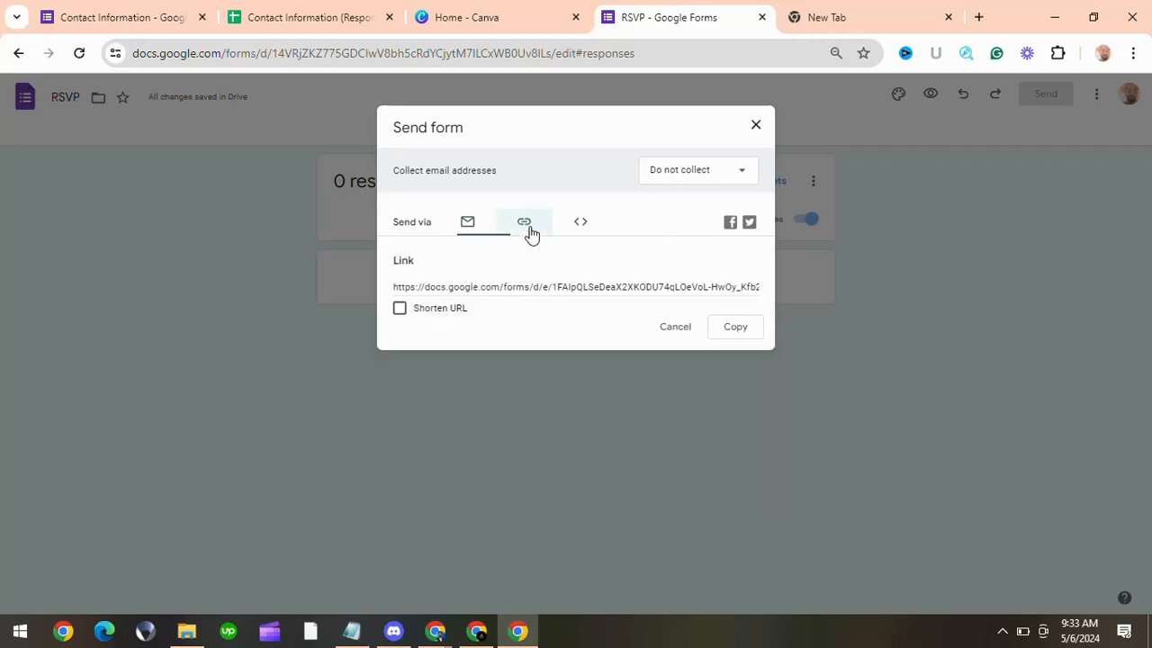
{"action": "left_click", "coordinate": [401, 309]}
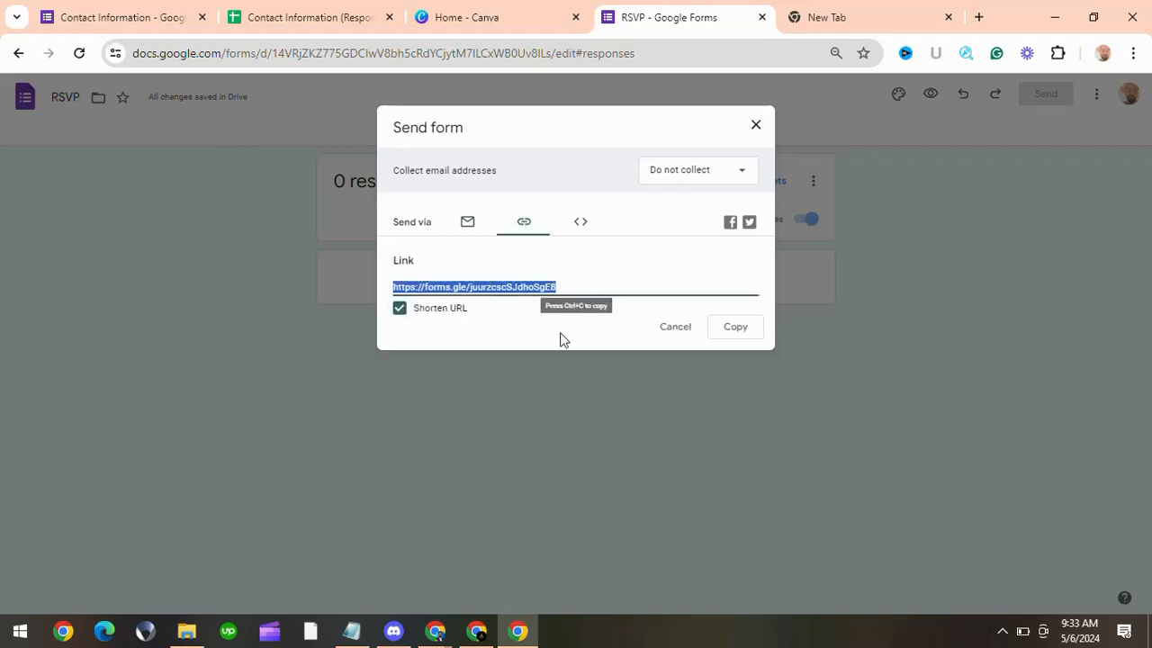
{"action": "left_click", "coordinate": [727, 335]}
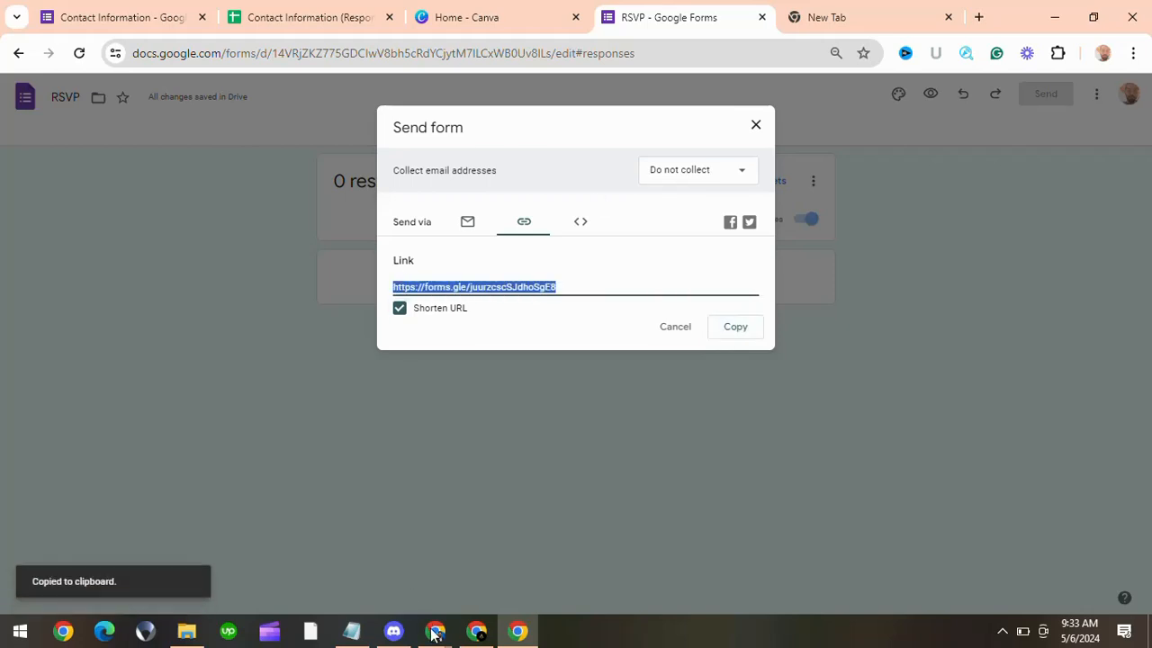
Step: Switch to The Hunar Foundation's Facebook page and find the admission post containing the online application form link
{"action": "mouse_move", "coordinate": [435, 635]}
{"action": "left_click", "coordinate": [342, 553]}
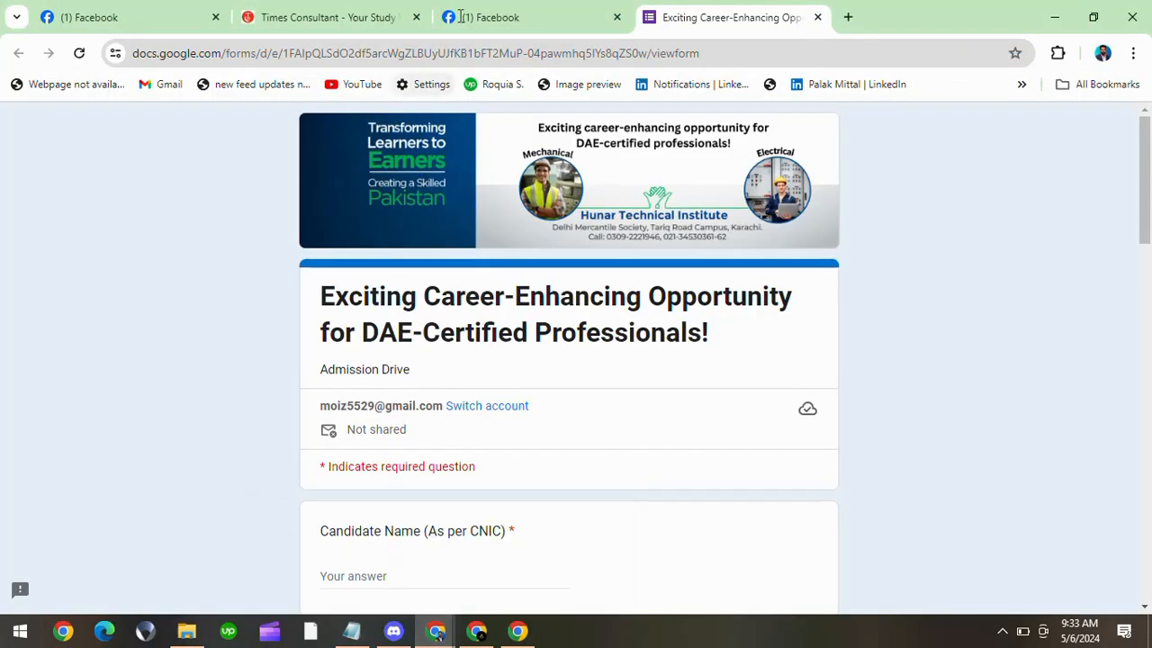
{"action": "left_click", "coordinate": [460, 17]}
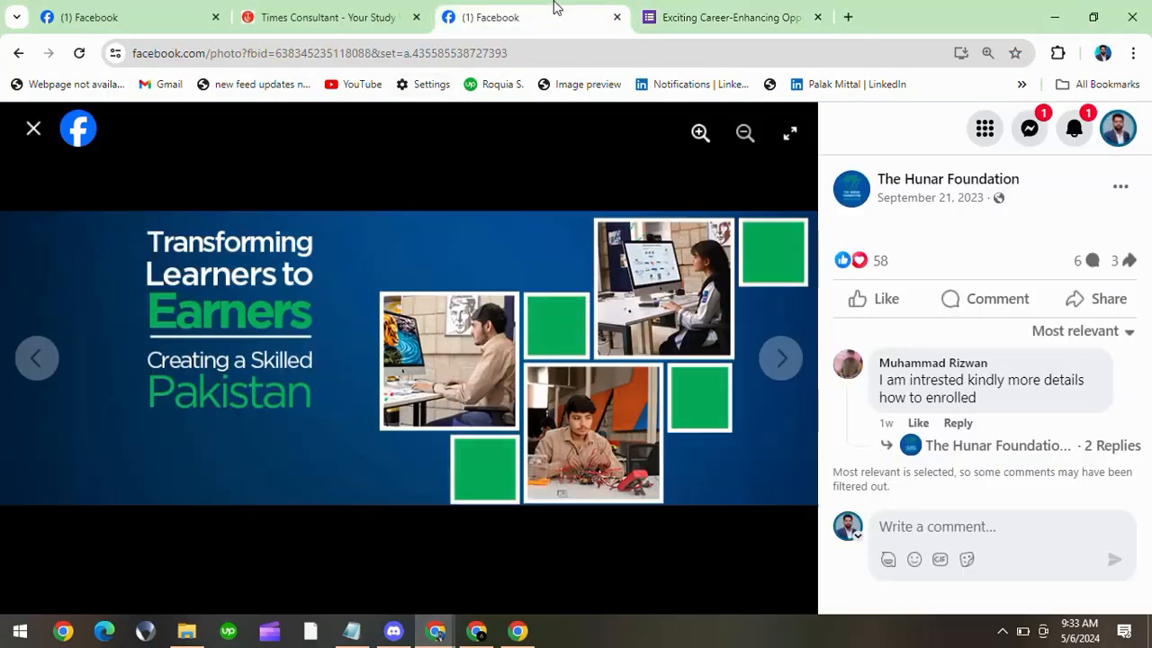
{"action": "left_click", "coordinate": [34, 128]}
{"action": "scroll", "coordinate": [733, 412], "scroll_direction": "down", "scroll_amount": 10}
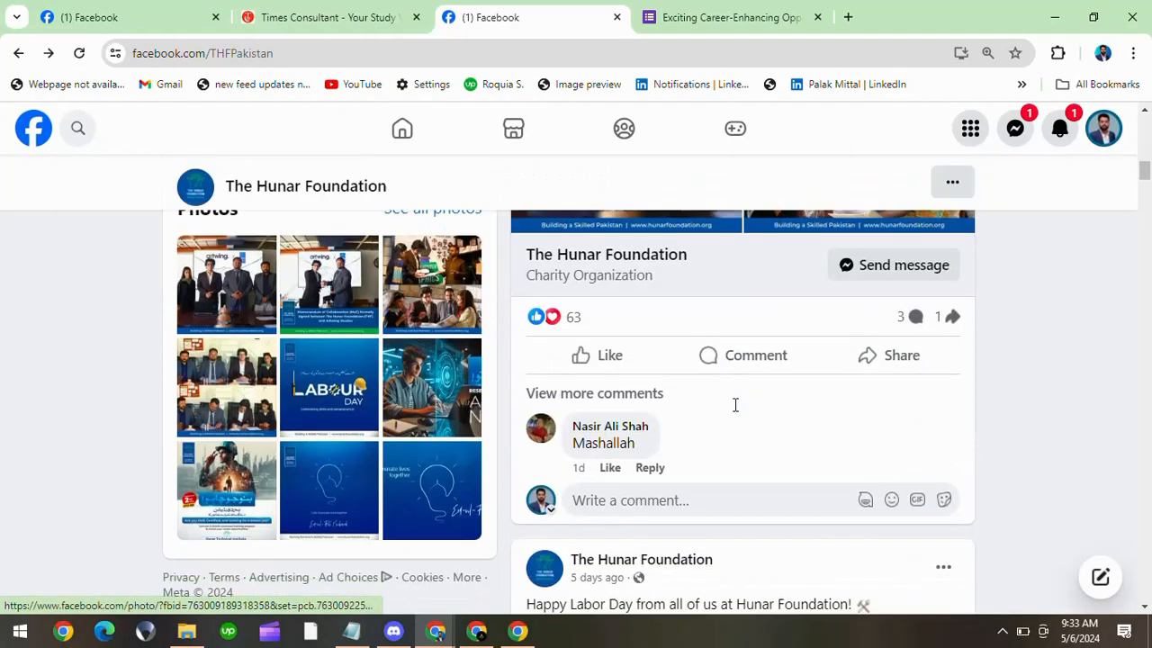
{"action": "scroll", "coordinate": [736, 406], "scroll_direction": "down", "scroll_amount": 20}
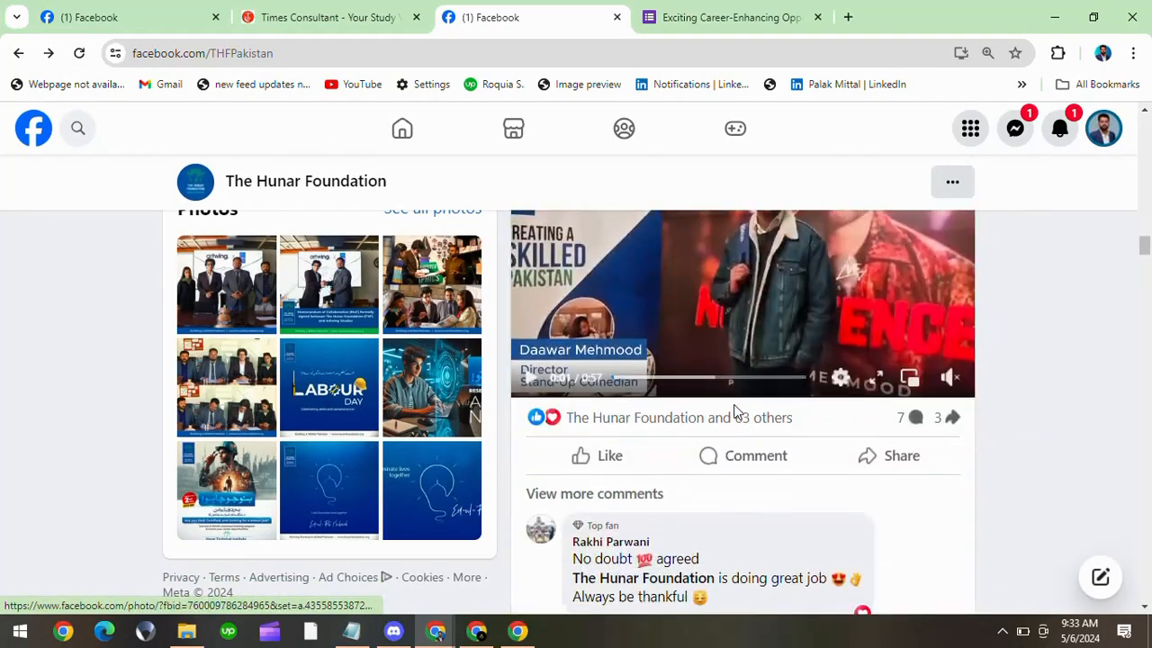
{"action": "scroll", "coordinate": [734, 407], "scroll_direction": "down", "scroll_amount": 20}
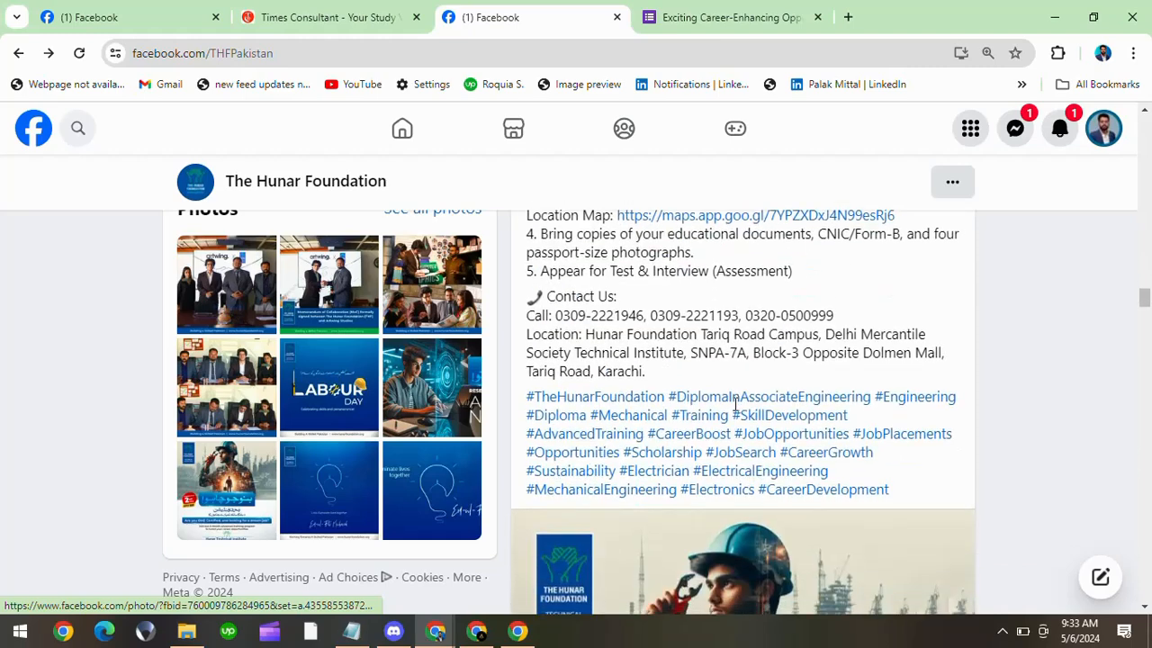
{"action": "scroll", "coordinate": [736, 405], "scroll_direction": "up", "scroll_amount": 2}
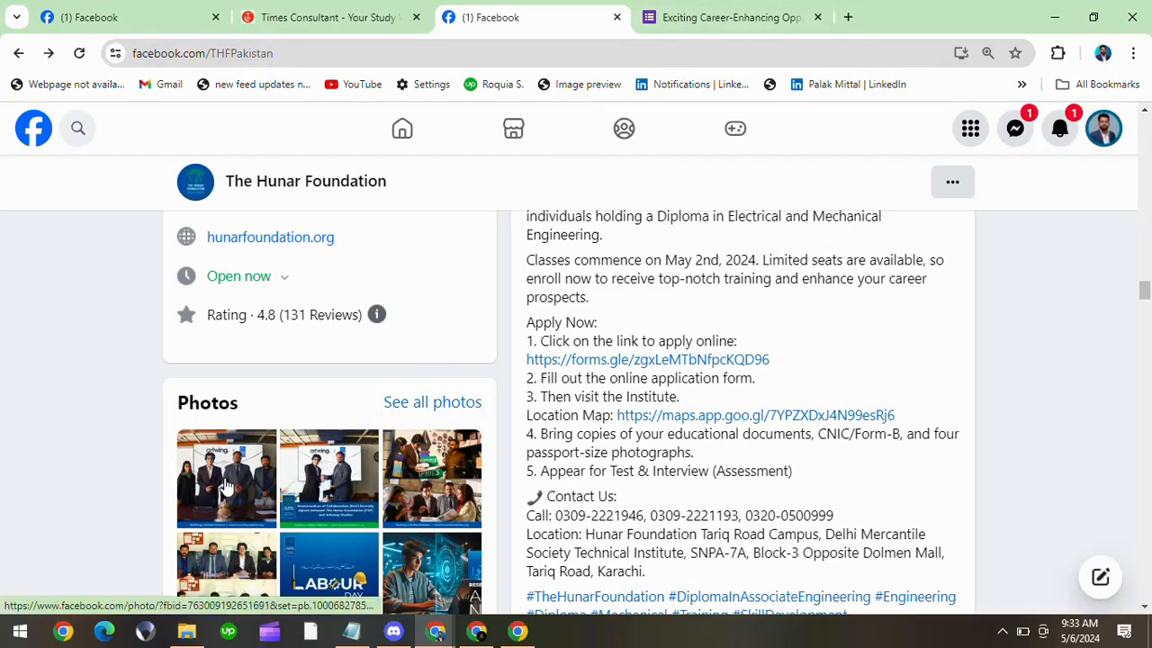
Step: Start a new public Facebook post from the home feed and paste the RSVP form's shortened link into it
{"action": "left_click", "coordinate": [108, 17]}
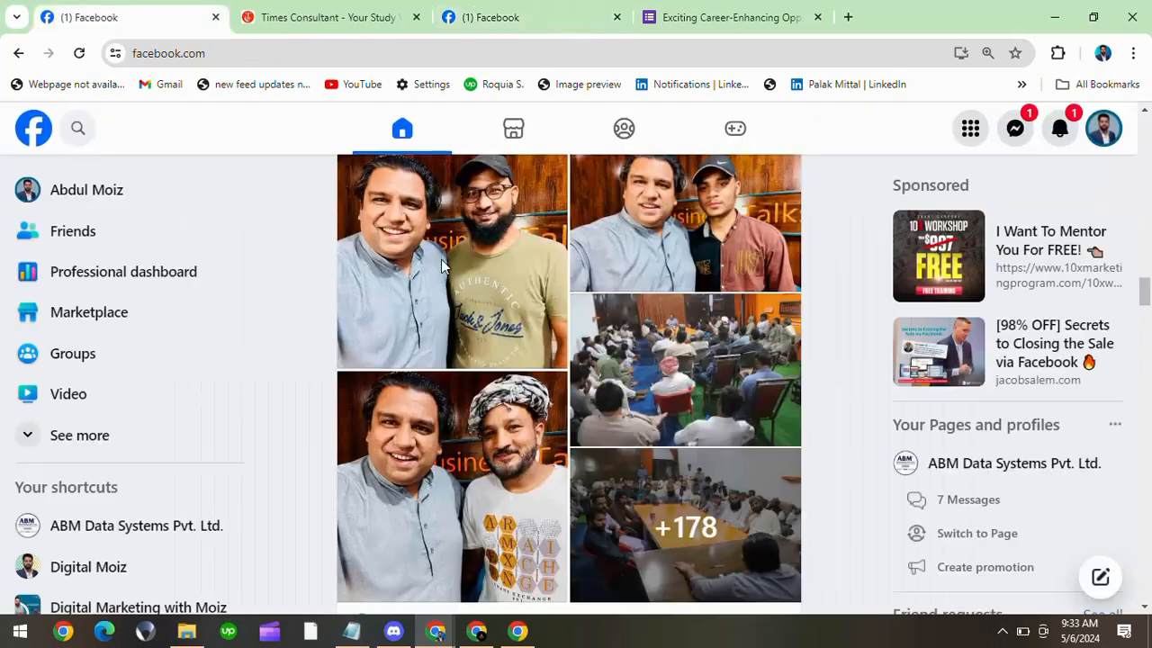
{"action": "scroll", "coordinate": [441, 265], "scroll_direction": "up", "scroll_amount": 10}
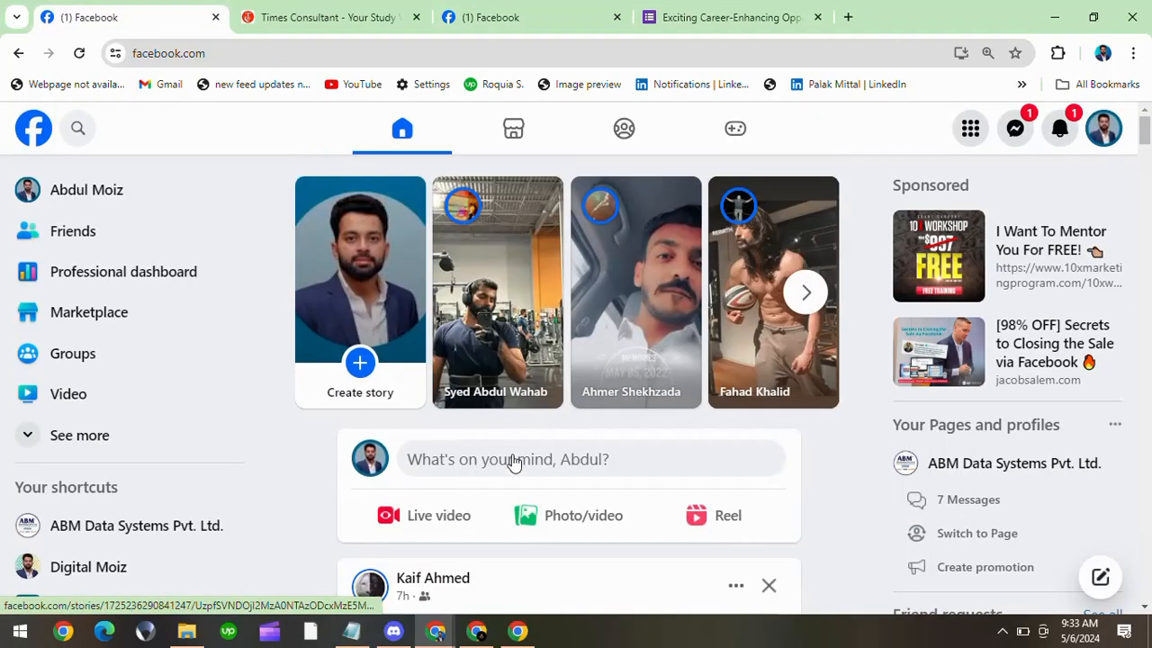
{"action": "left_click", "coordinate": [556, 461]}
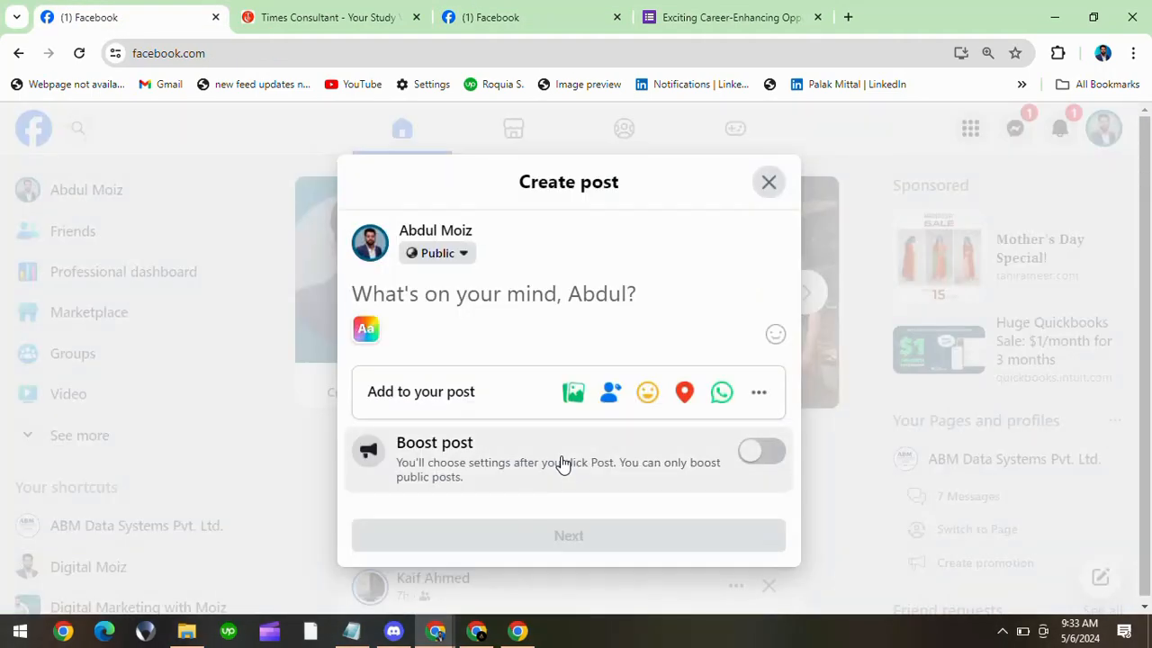
{"action": "key", "text": "ctrl+v"}
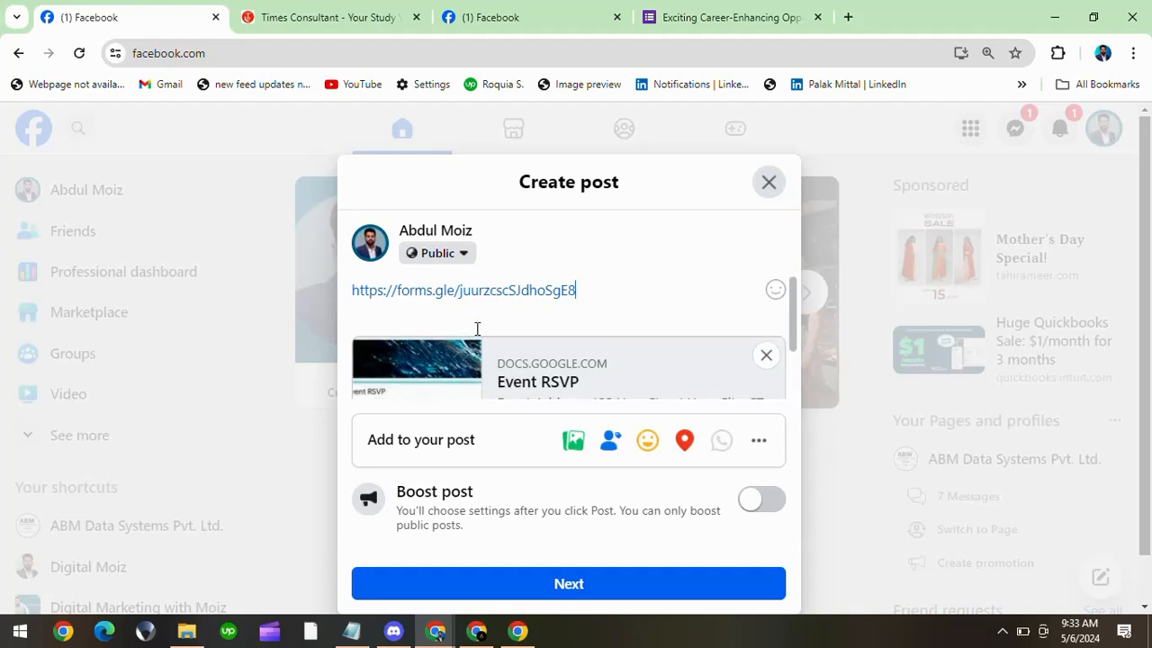
Step: Switch to The Hunar Foundation's April 21 post and examine its form link, application steps and contact details
{"action": "left_click", "coordinate": [531, 17]}
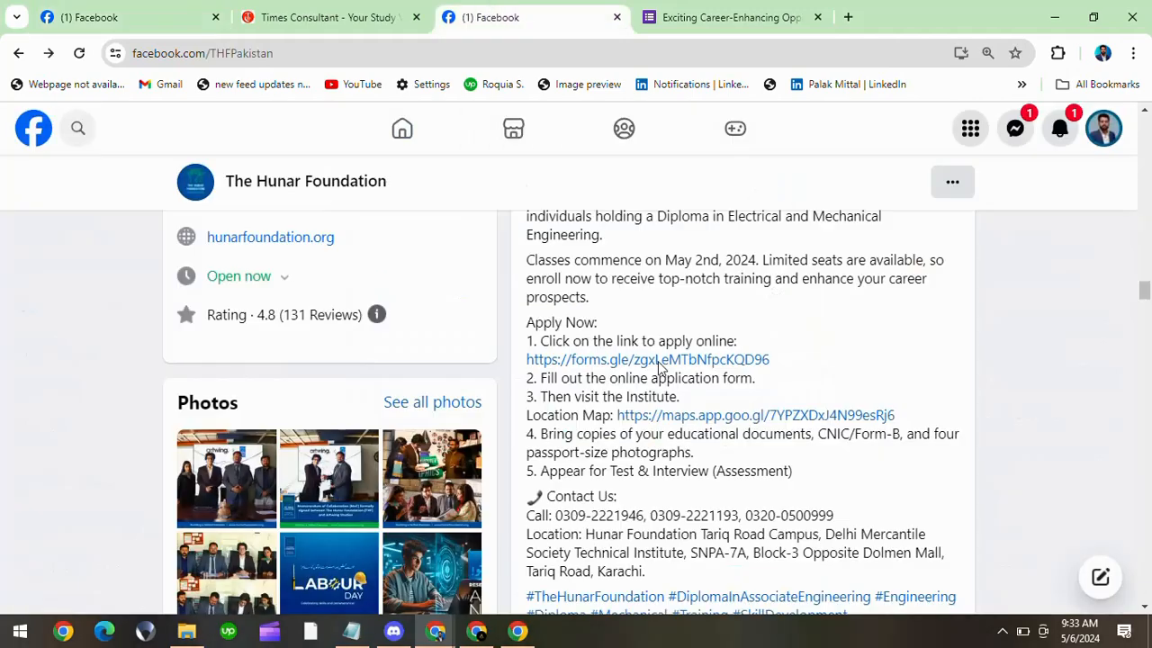
{"action": "scroll", "coordinate": [657, 468], "scroll_direction": "up", "scroll_amount": 1}
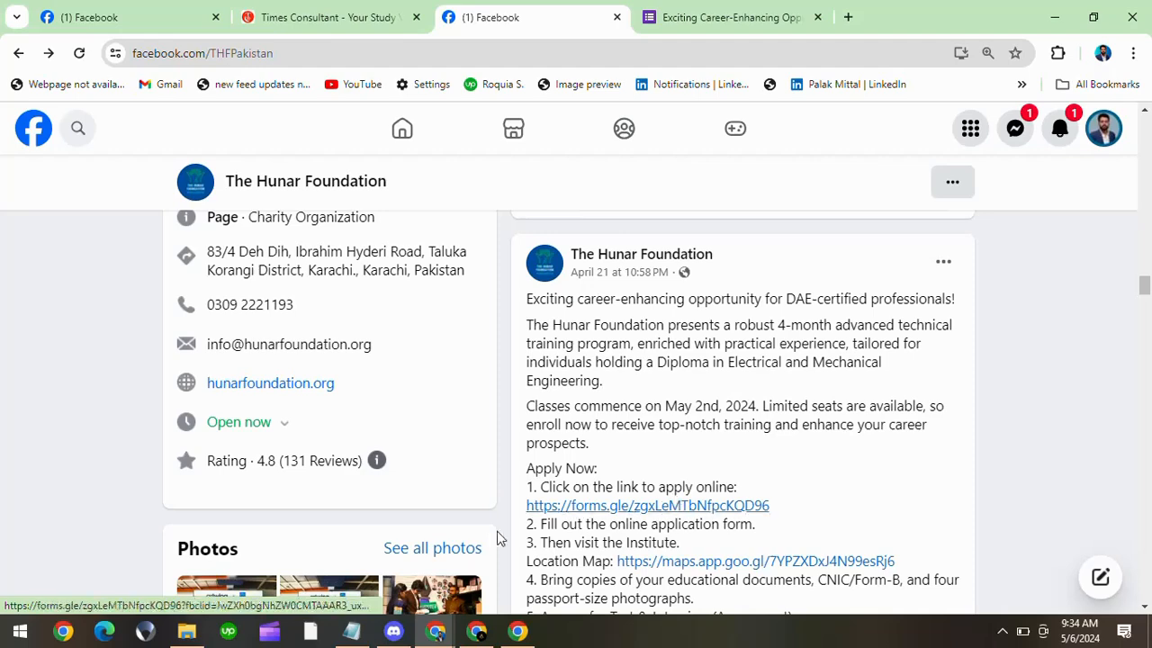
{"action": "scroll", "coordinate": [530, 540], "scroll_direction": "down", "scroll_amount": 2}
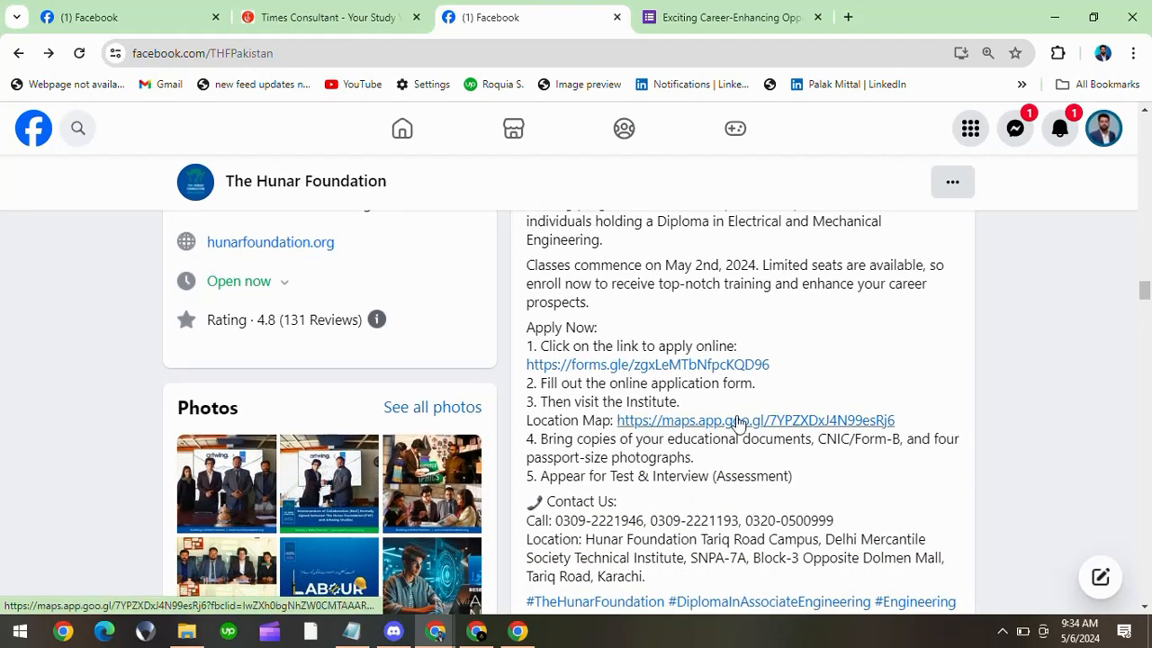
{"action": "scroll", "coordinate": [632, 469], "scroll_direction": "down", "scroll_amount": 1}
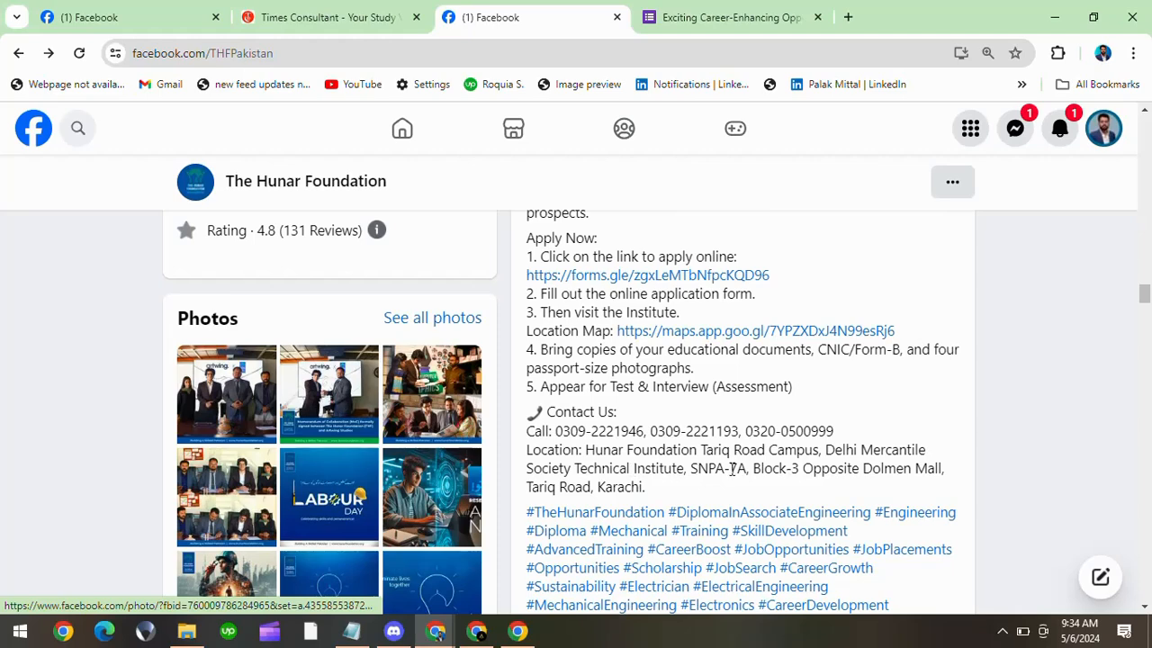
{"action": "scroll", "coordinate": [666, 499], "scroll_direction": "down", "scroll_amount": 1}
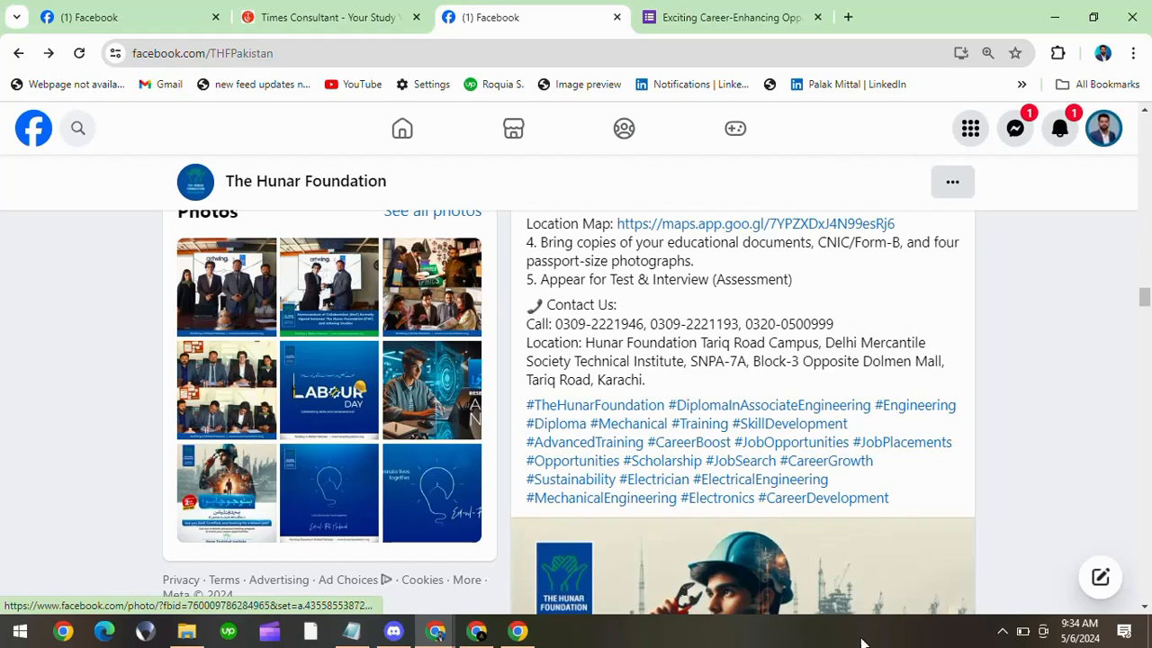
{"action": "scroll", "coordinate": [941, 478], "scroll_direction": "up", "scroll_amount": 3}
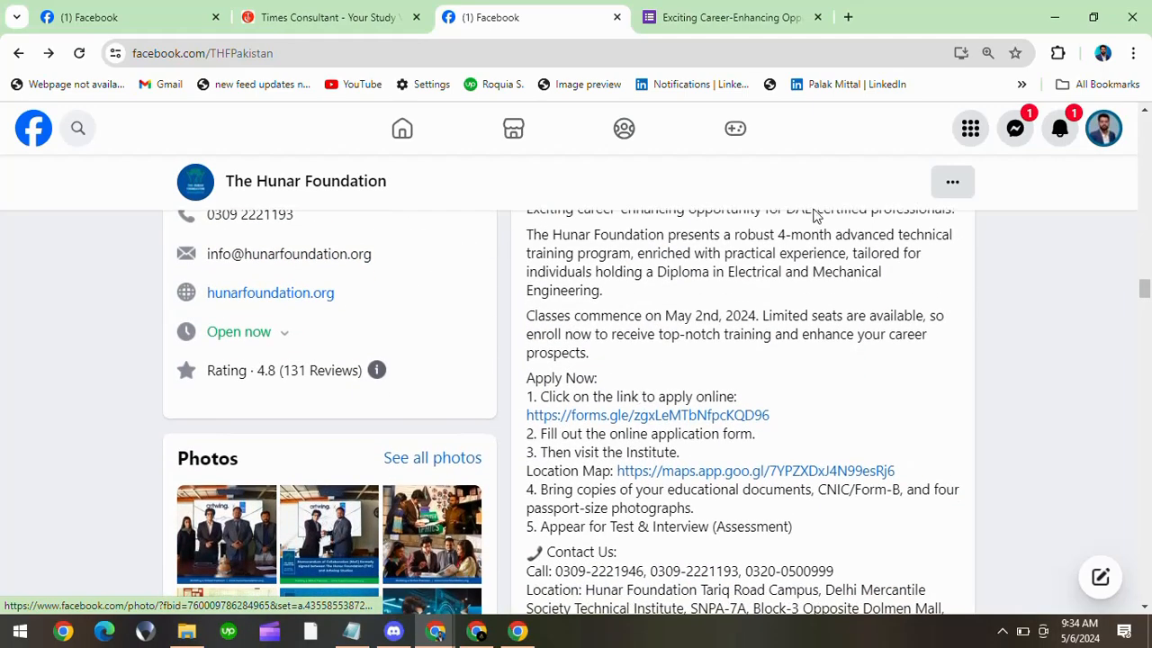
{"action": "scroll", "coordinate": [757, 383], "scroll_direction": "up", "scroll_amount": 1}
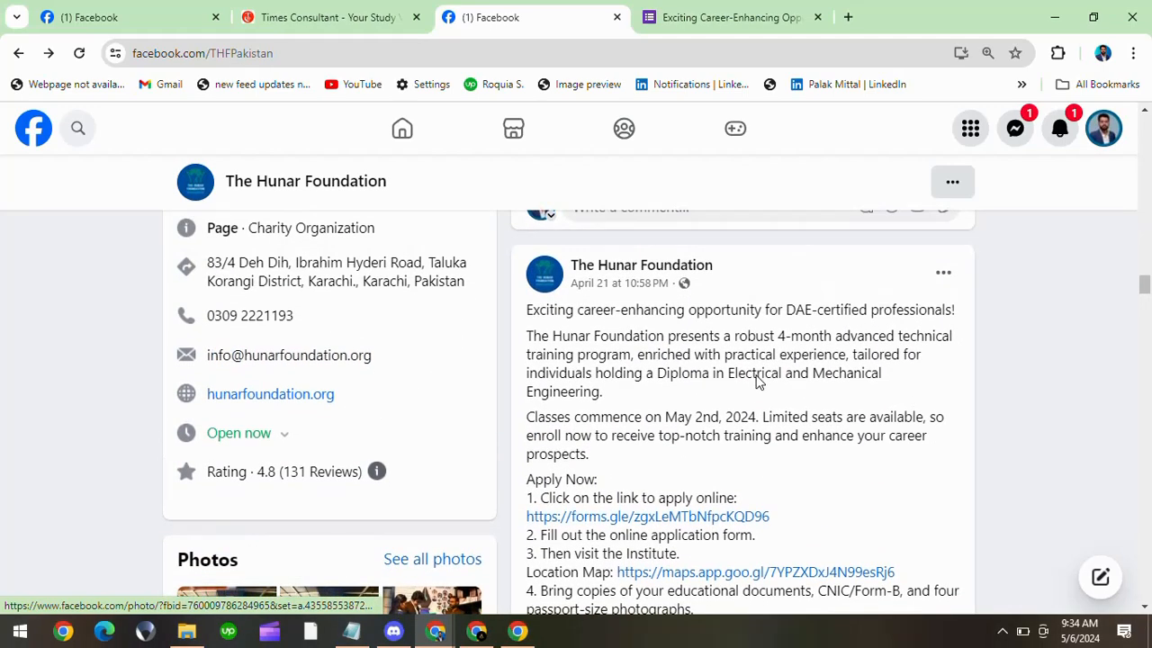
{"action": "scroll", "coordinate": [756, 382], "scroll_direction": "down", "scroll_amount": 1}
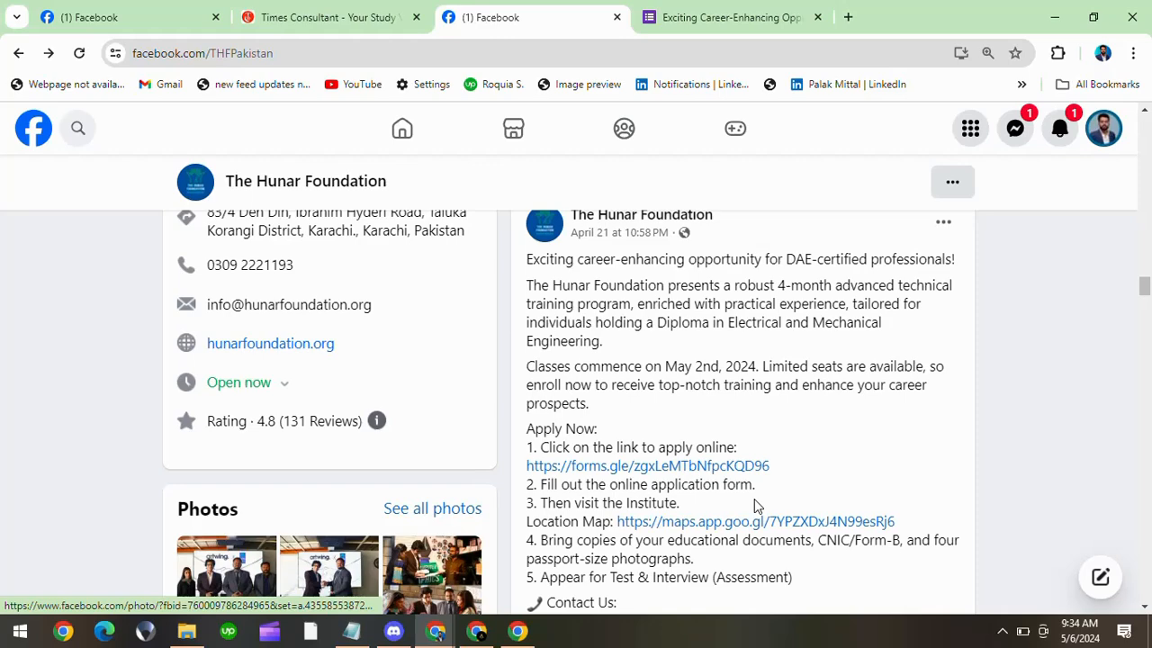
{"action": "scroll", "coordinate": [754, 506], "scroll_direction": "down", "scroll_amount": 3}
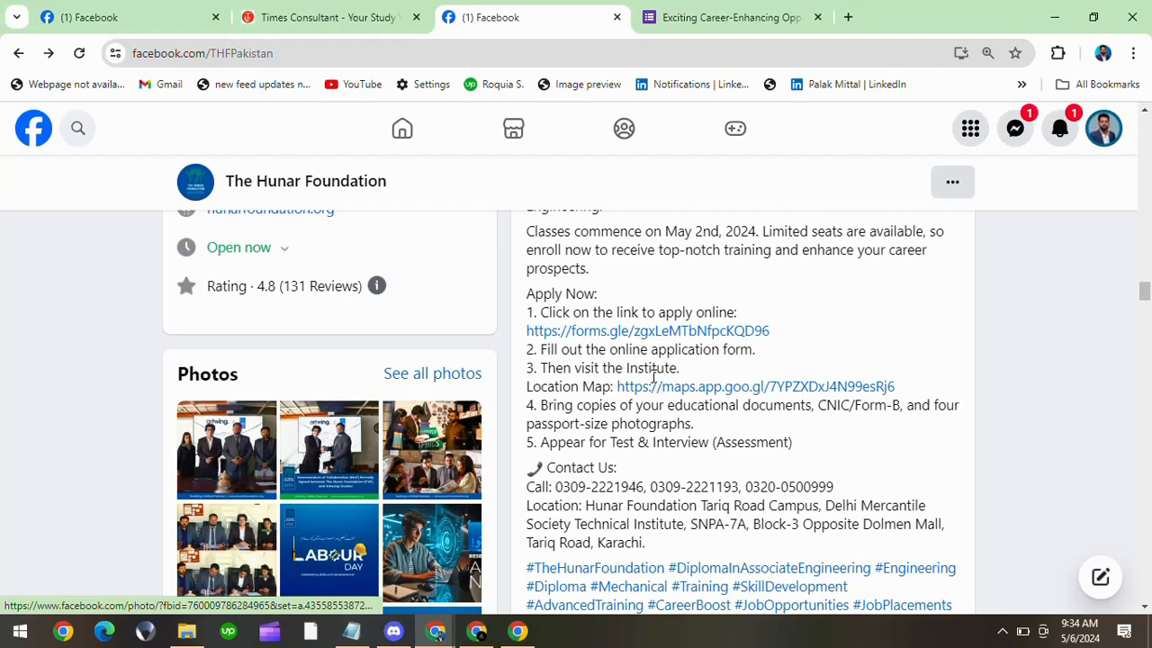
Step: Open the location map link from the post and return to the post's application instructions
{"action": "left_click", "coordinate": [664, 393]}
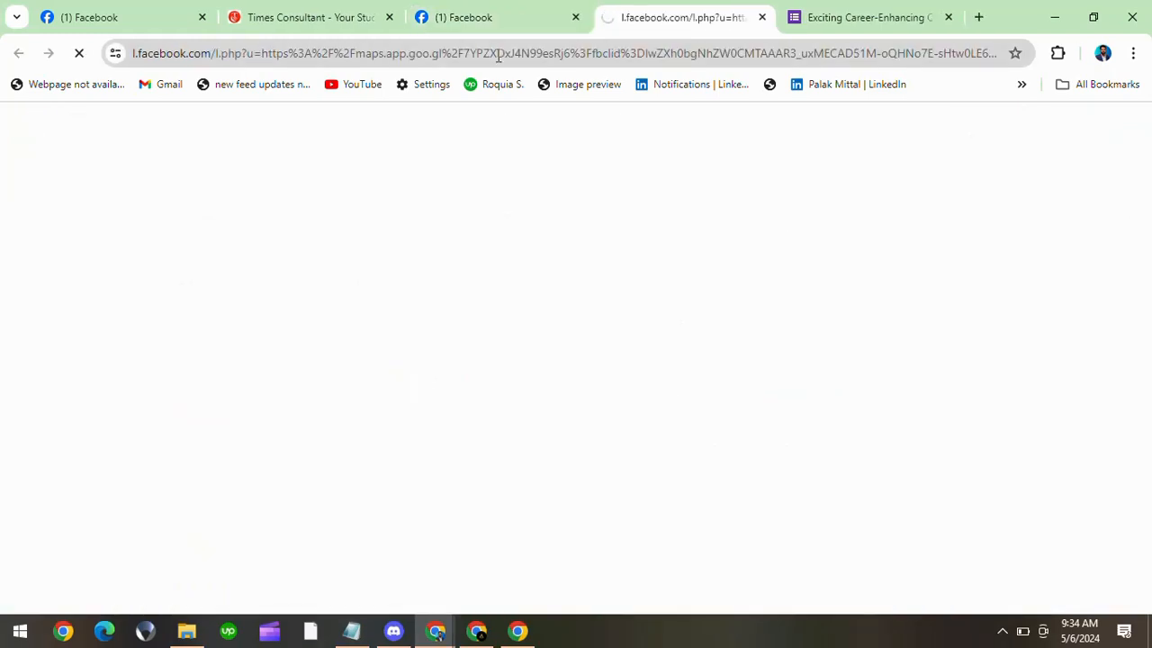
{"action": "left_click", "coordinate": [484, 10]}
{"action": "scroll", "coordinate": [643, 315], "scroll_direction": "down", "scroll_amount": 2}
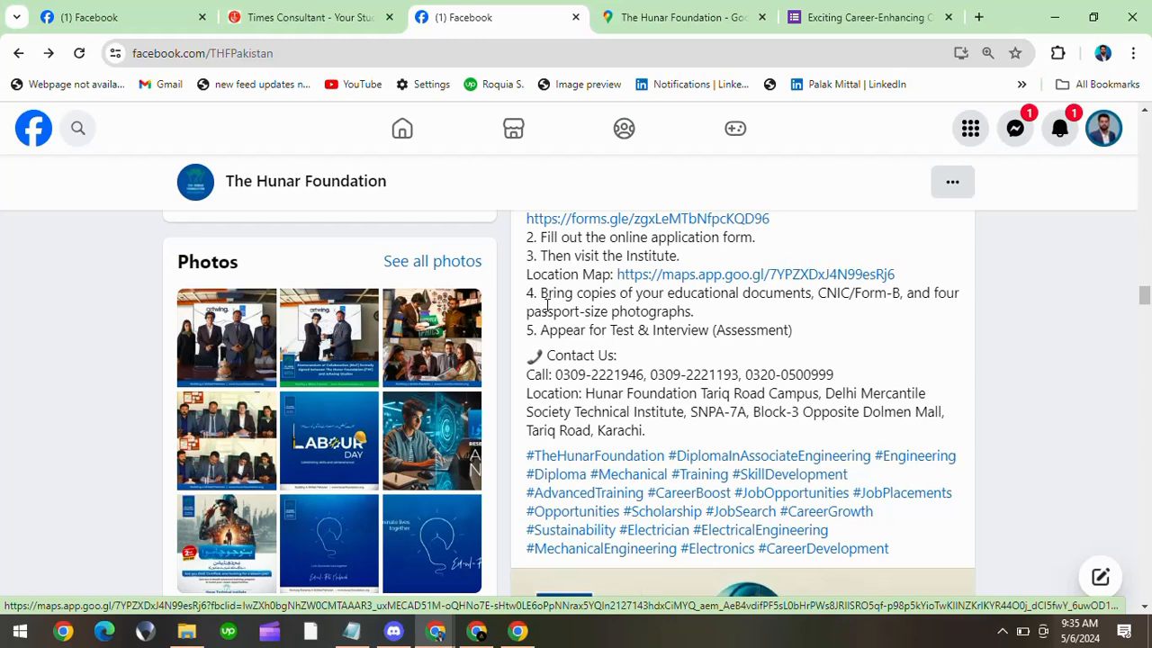
{"action": "scroll", "coordinate": [547, 304], "scroll_direction": "up", "scroll_amount": 2}
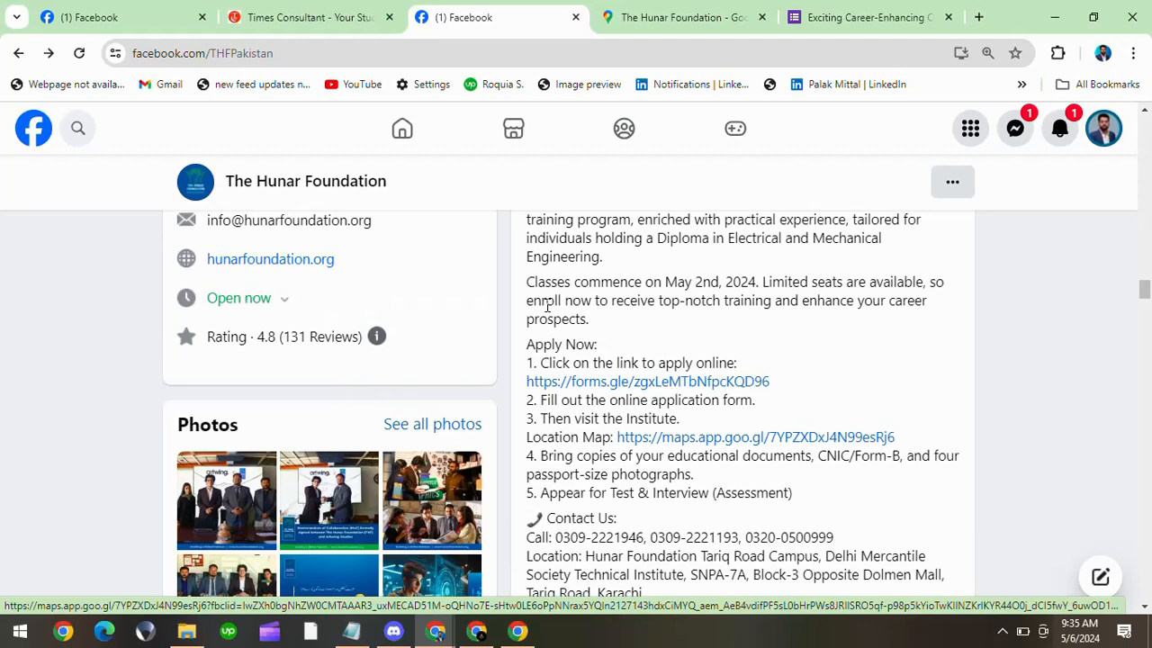
Step: Examine the post's required documents, hashtags and banner image, and the comments above it
{"action": "scroll", "coordinate": [547, 306], "scroll_direction": "down", "scroll_amount": 1}
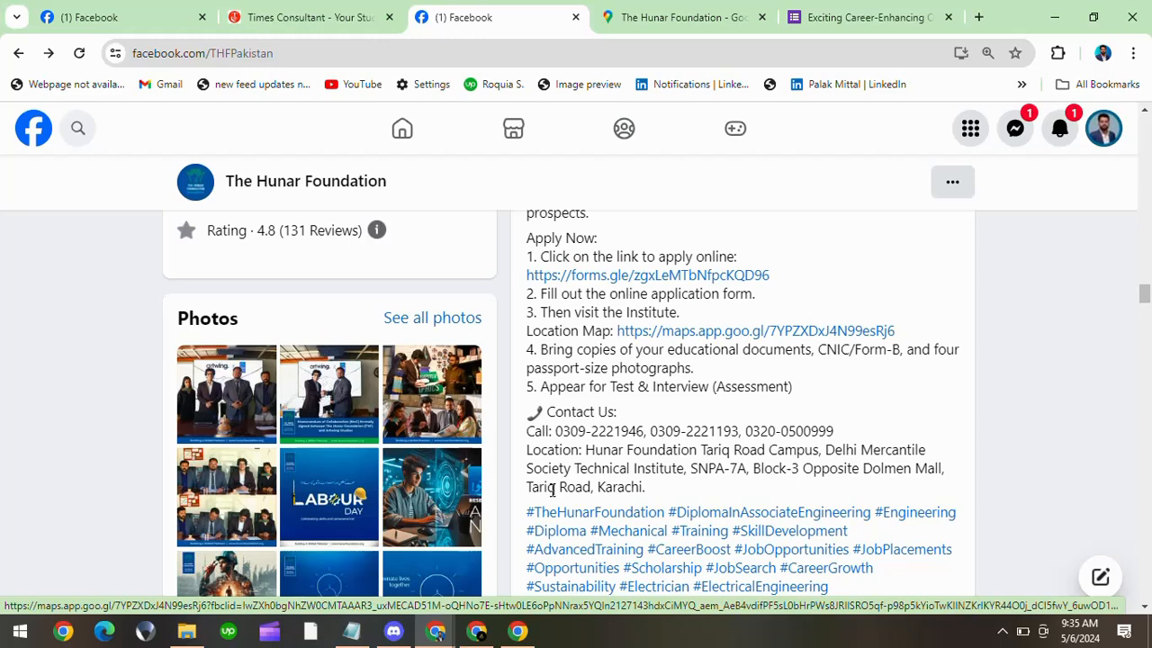
{"action": "scroll", "coordinate": [553, 490], "scroll_direction": "down", "scroll_amount": 2}
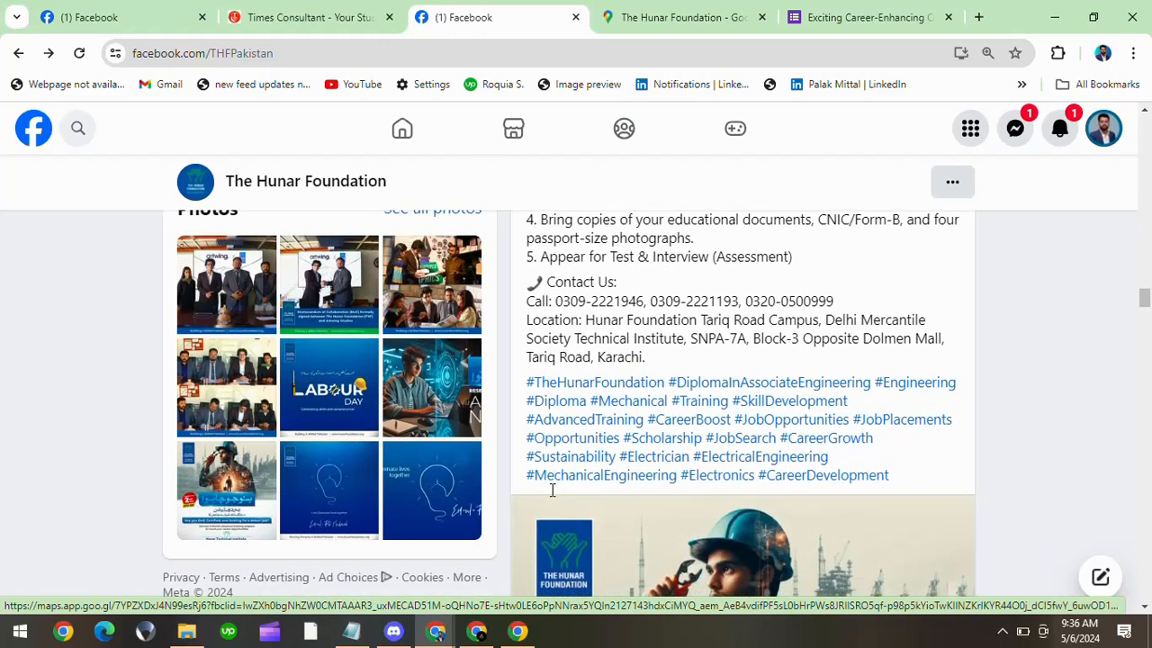
{"action": "scroll", "coordinate": [553, 490], "scroll_direction": "down", "scroll_amount": 5}
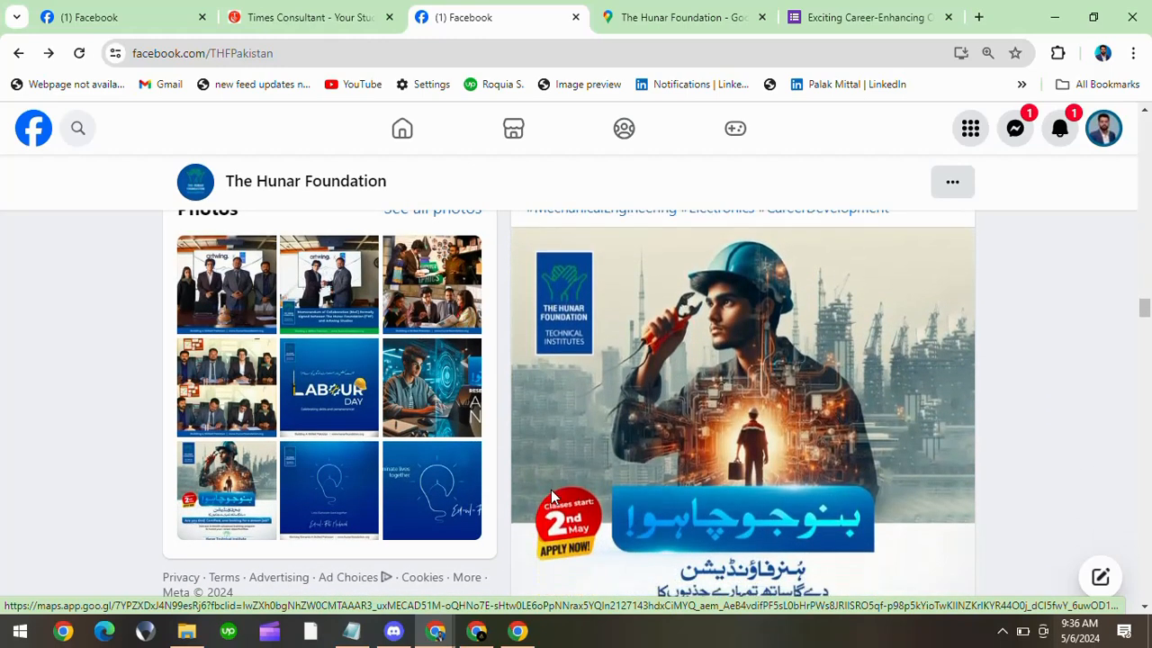
{"action": "scroll", "coordinate": [552, 497], "scroll_direction": "up", "scroll_amount": 5}
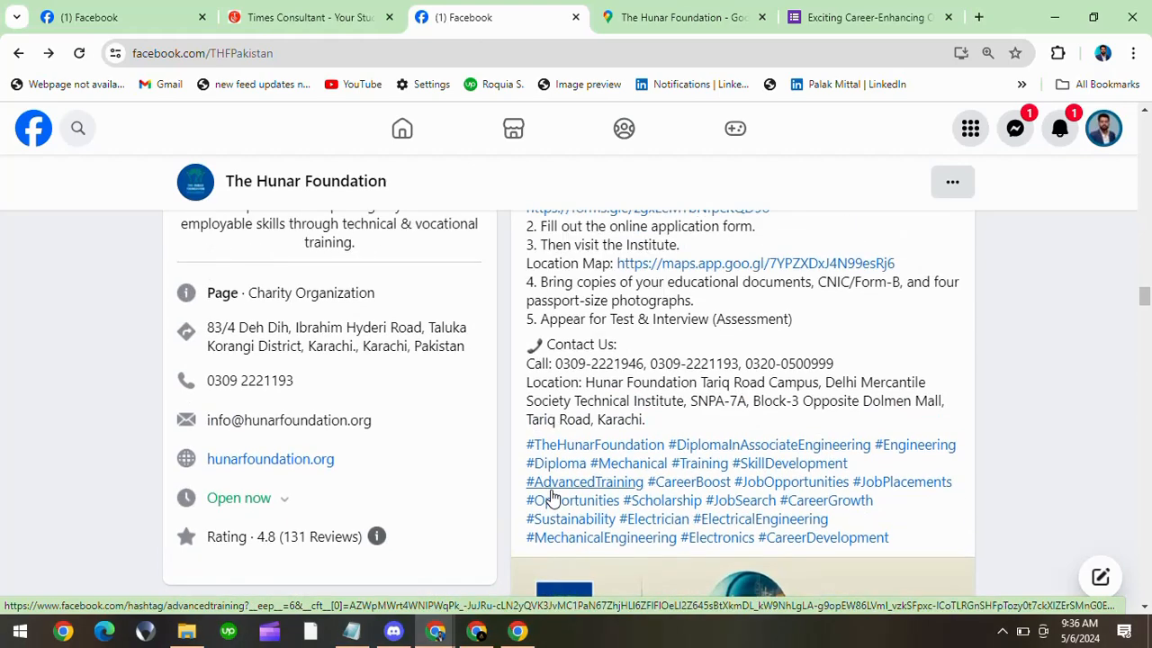
{"action": "scroll", "coordinate": [552, 497], "scroll_direction": "up", "scroll_amount": 5}
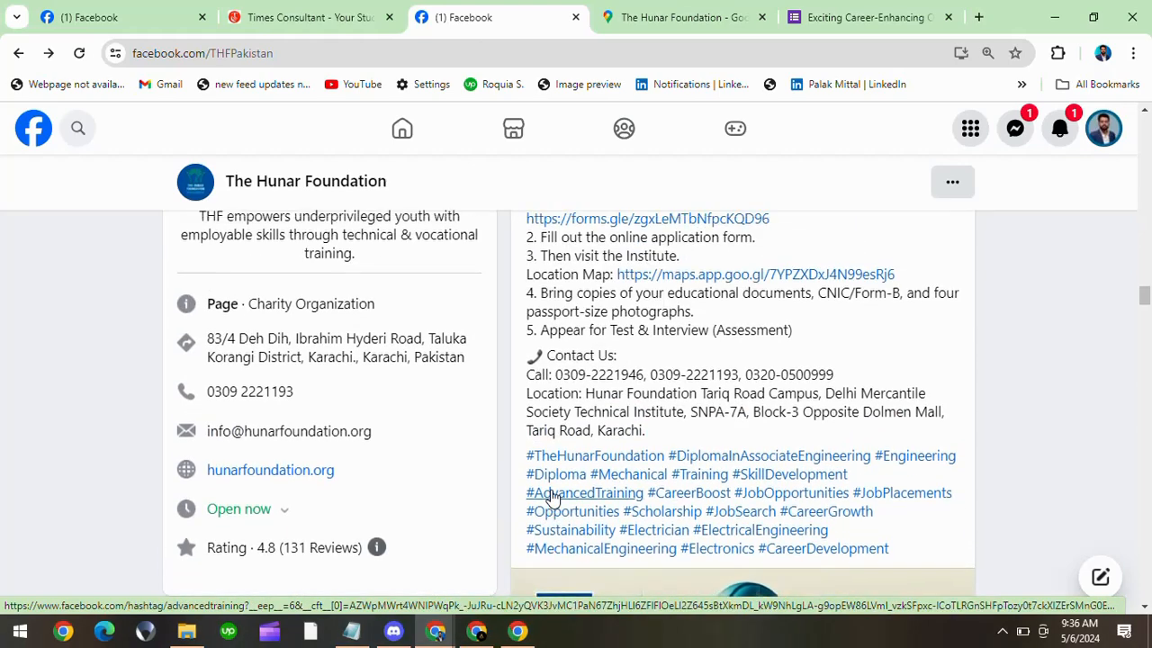
{"action": "scroll", "coordinate": [553, 490], "scroll_direction": "down", "scroll_amount": 3}
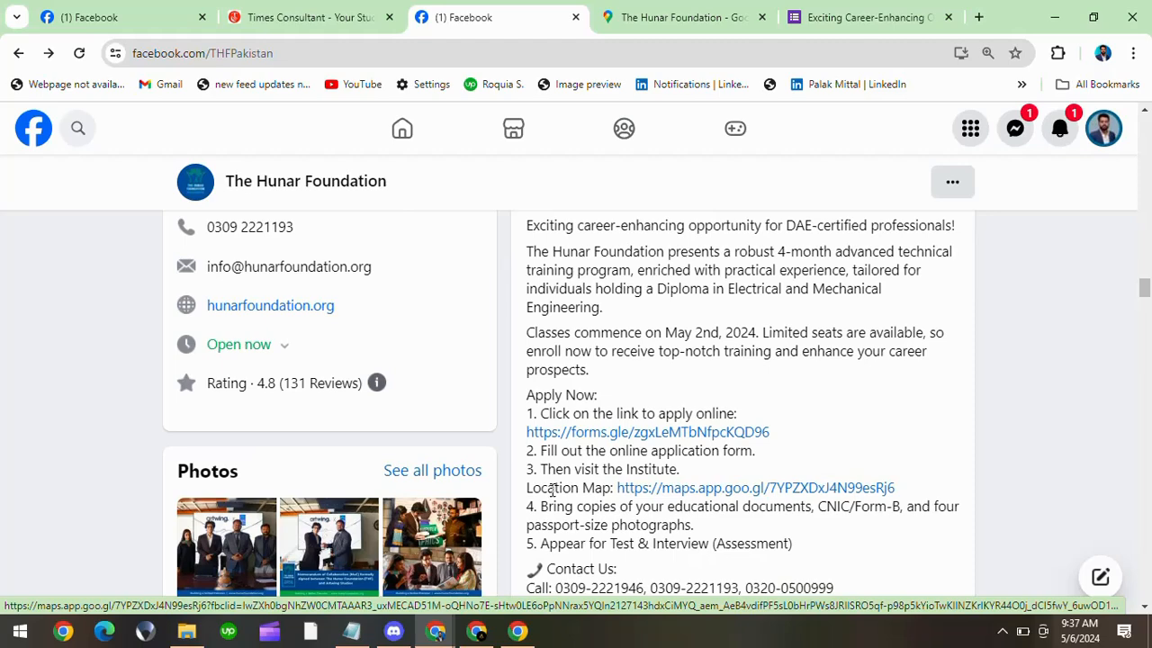
{"action": "scroll", "coordinate": [552, 489], "scroll_direction": "up", "scroll_amount": 4}
{"action": "scroll", "coordinate": [552, 490], "scroll_direction": "up", "scroll_amount": 1}
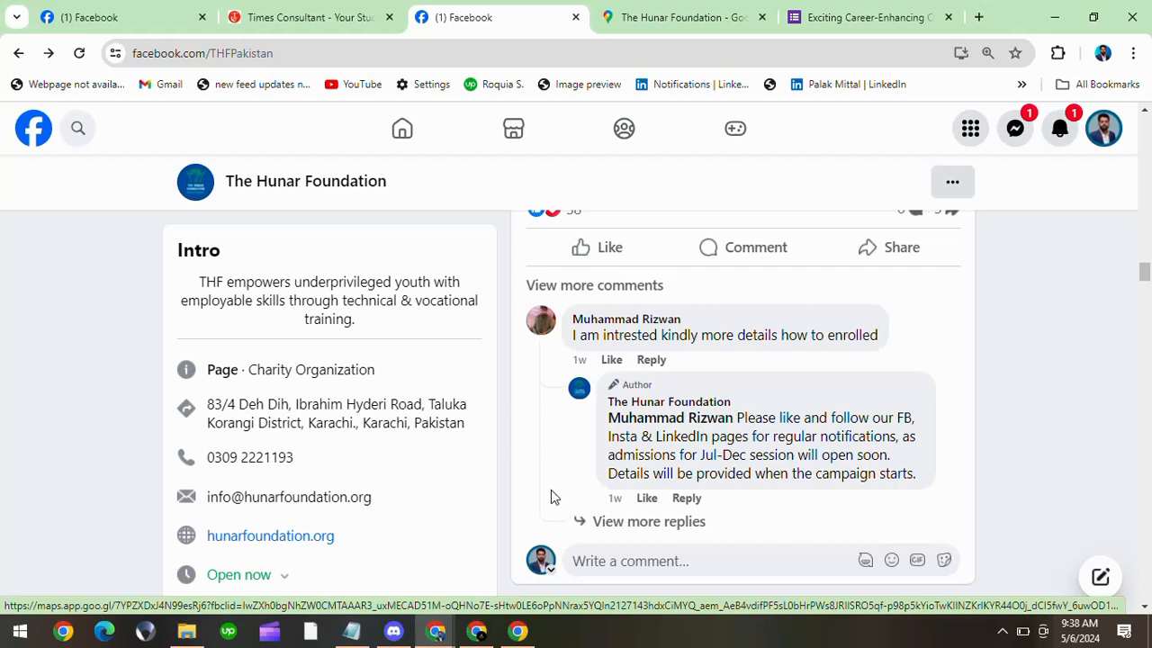
Step: Go to the Facebook home feed and view the published career-opportunity form again
{"action": "left_click", "coordinate": [401, 132]}
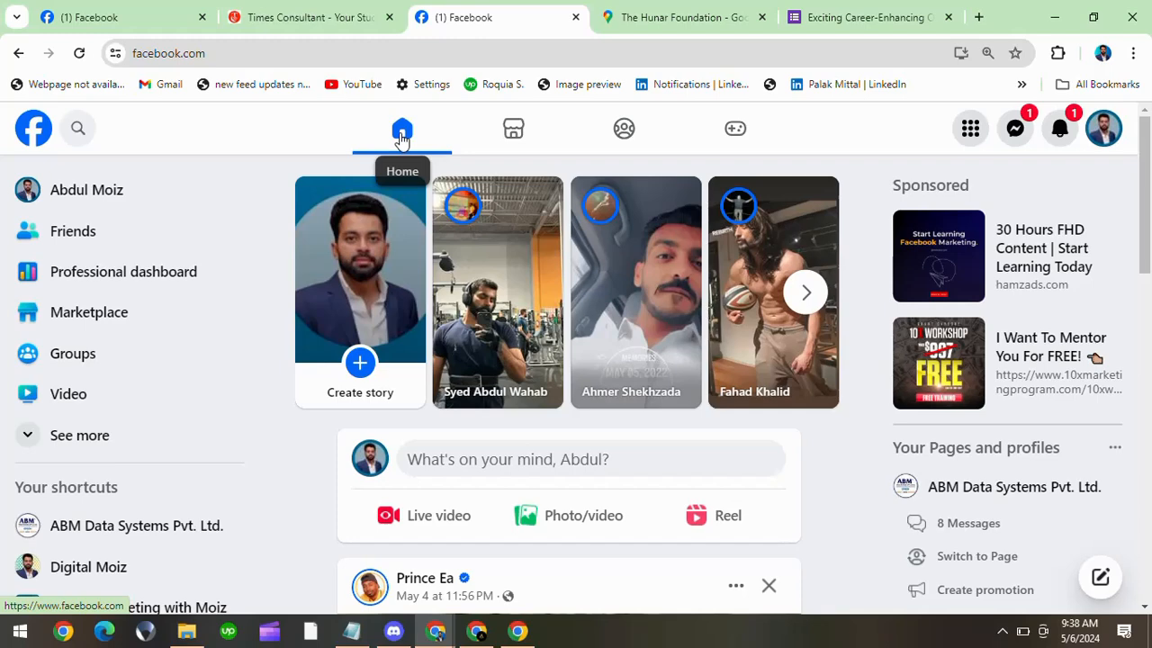
{"action": "left_click", "coordinate": [843, 13]}
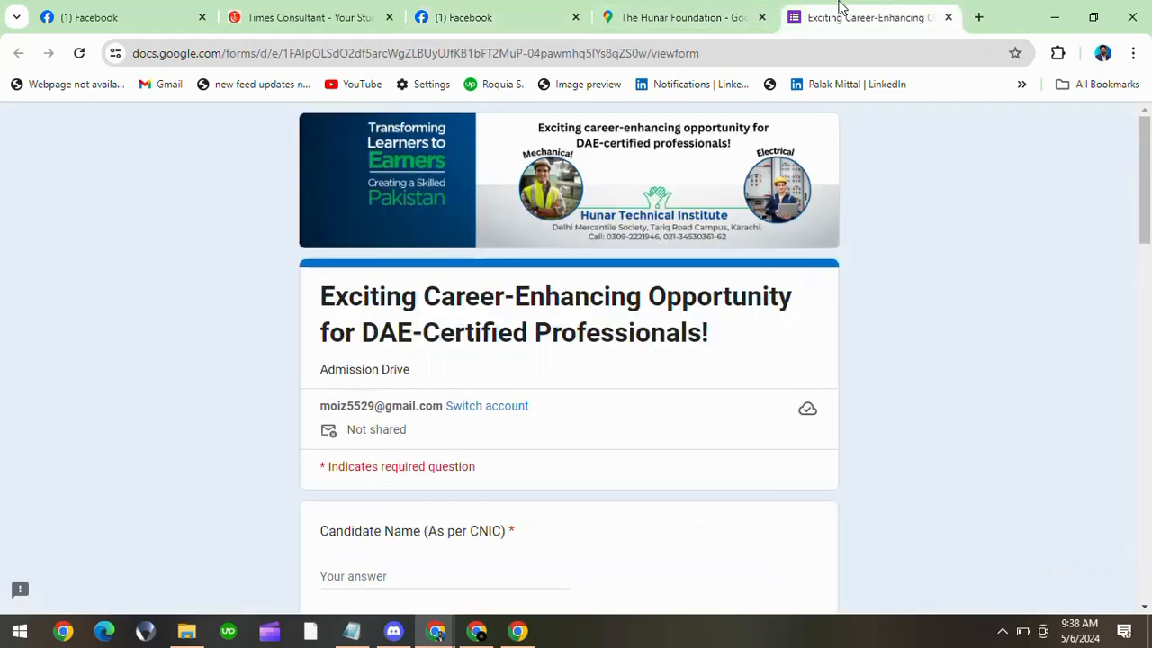
{"action": "scroll", "coordinate": [712, 288], "scroll_direction": "down", "scroll_amount": 3}
{"action": "scroll", "coordinate": [712, 285], "scroll_direction": "up", "scroll_amount": 4}
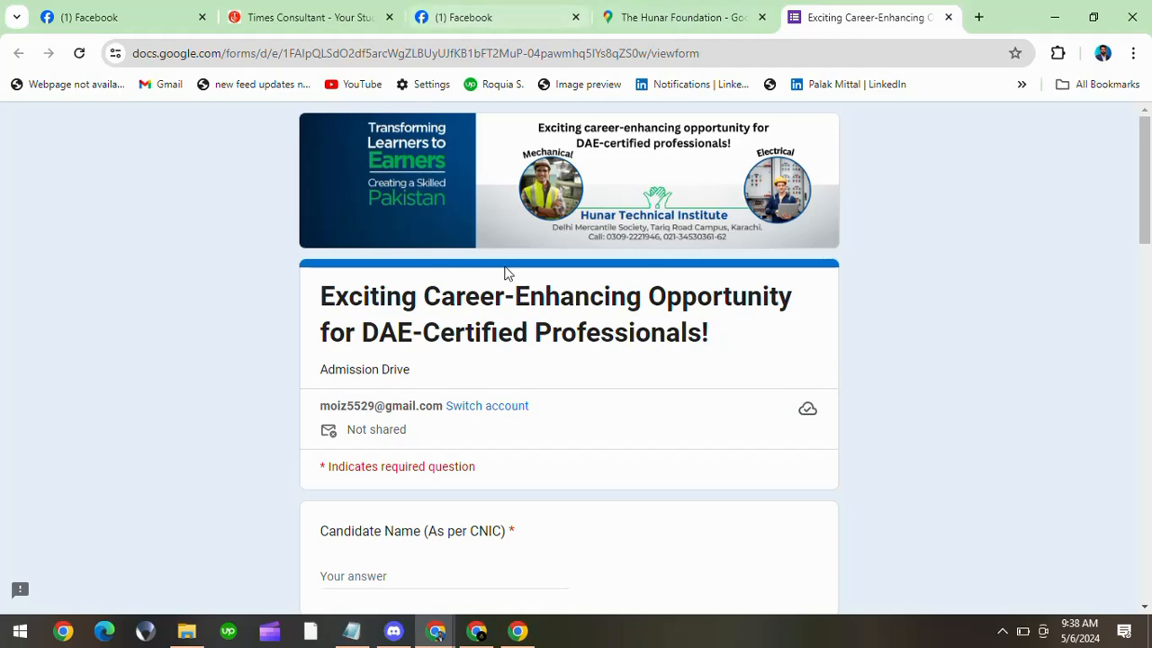
Step: Switch back to the RSVP form editor, close the Send form dialog and show the form's questions
{"action": "left_click", "coordinate": [479, 632]}
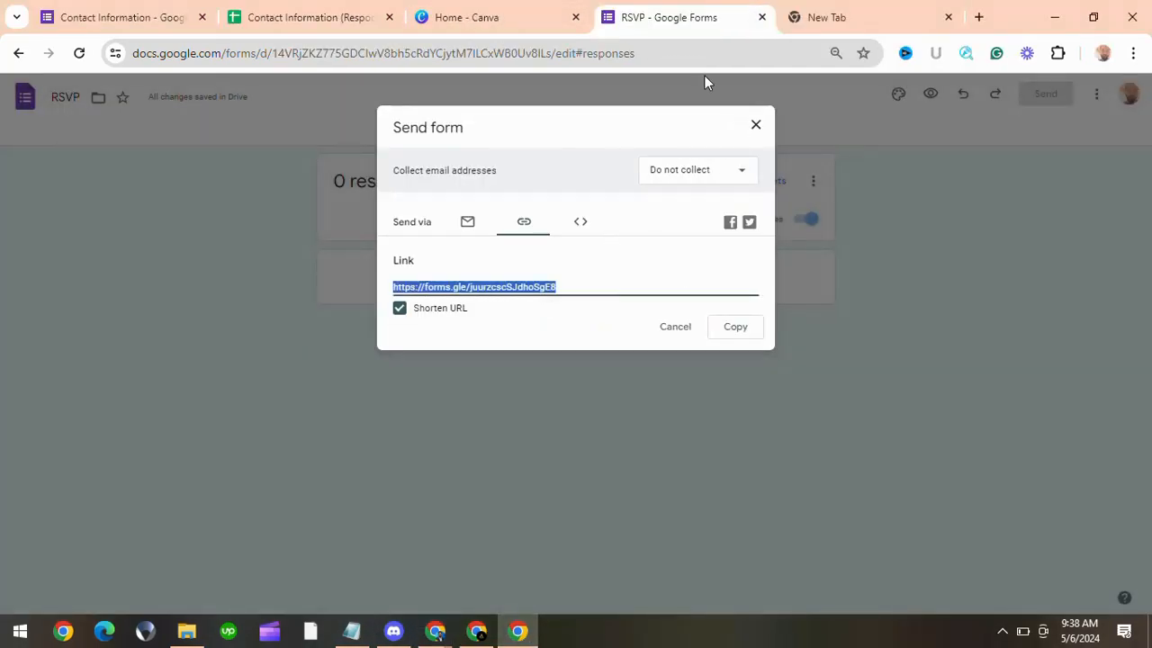
{"action": "left_click", "coordinate": [757, 126]}
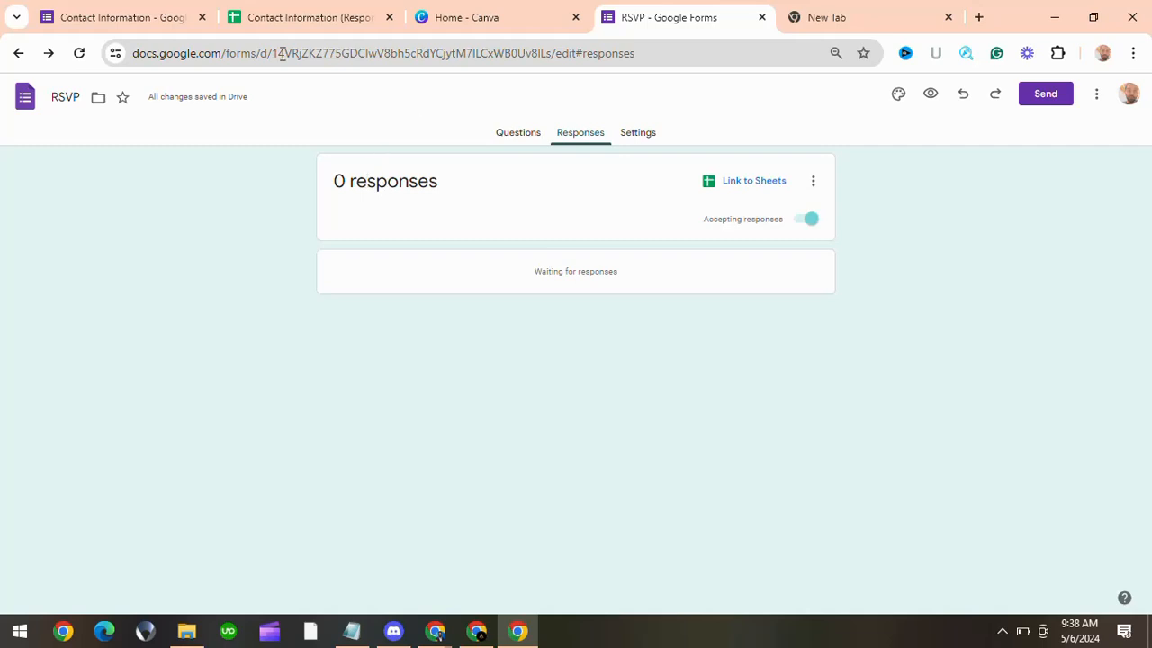
{"action": "left_click", "coordinate": [518, 137]}
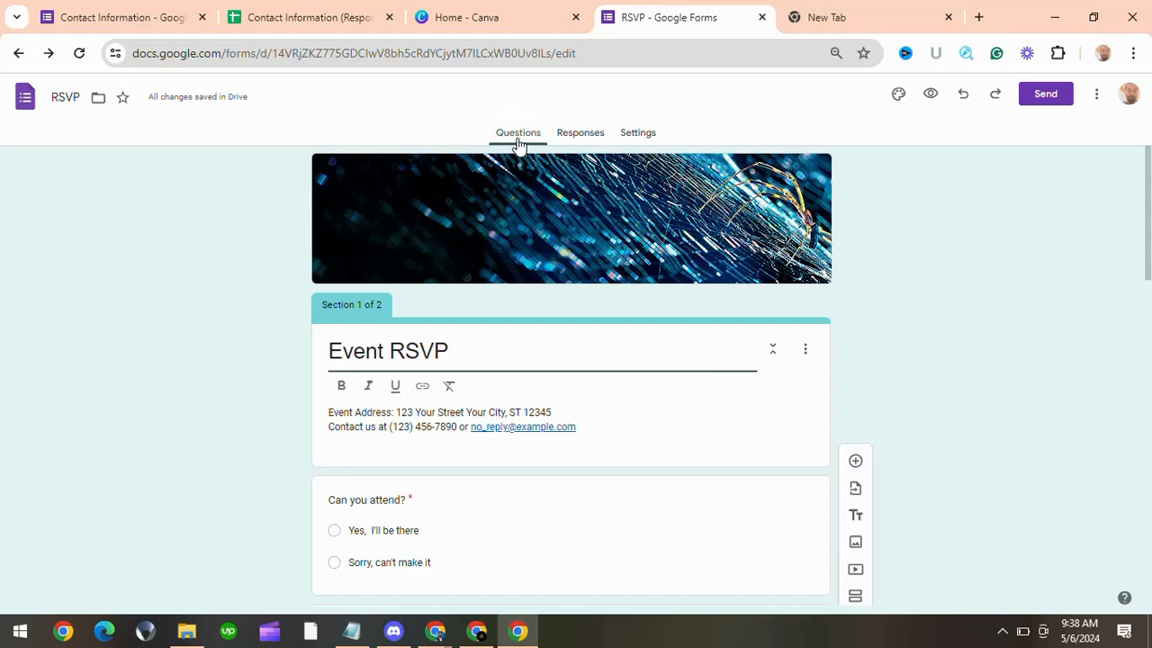
Step: Add a blank multiple-choice question under Section 2 of the RSVP form
{"action": "scroll", "coordinate": [424, 202], "scroll_direction": "down", "scroll_amount": 9}
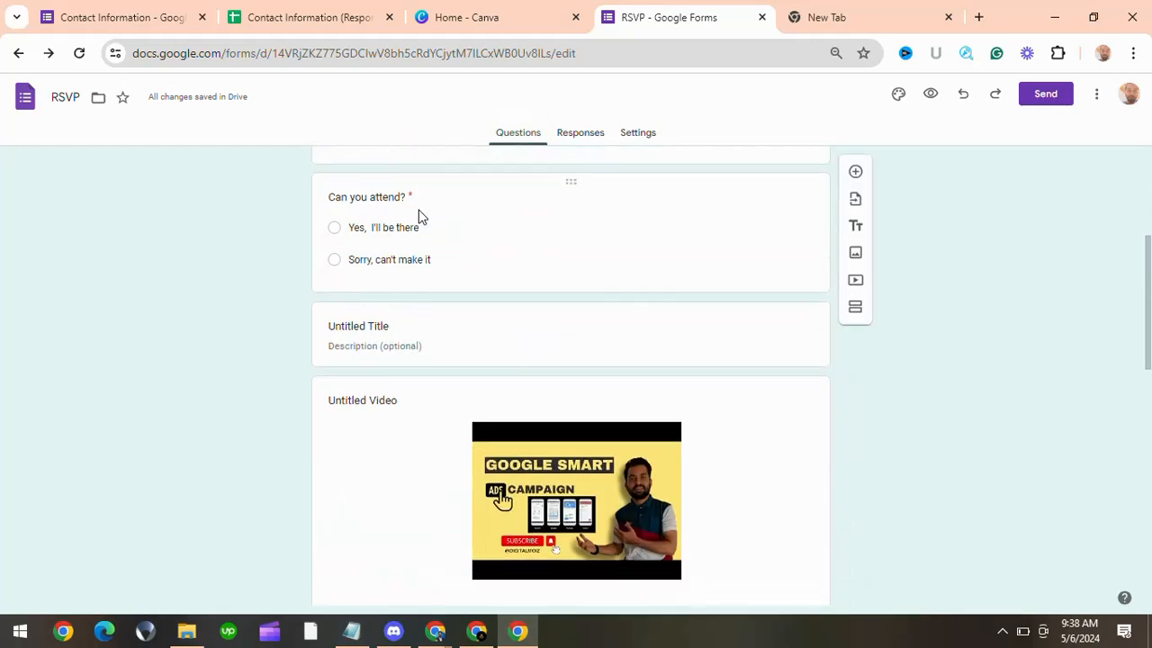
{"action": "scroll", "coordinate": [419, 216], "scroll_direction": "up", "scroll_amount": 4}
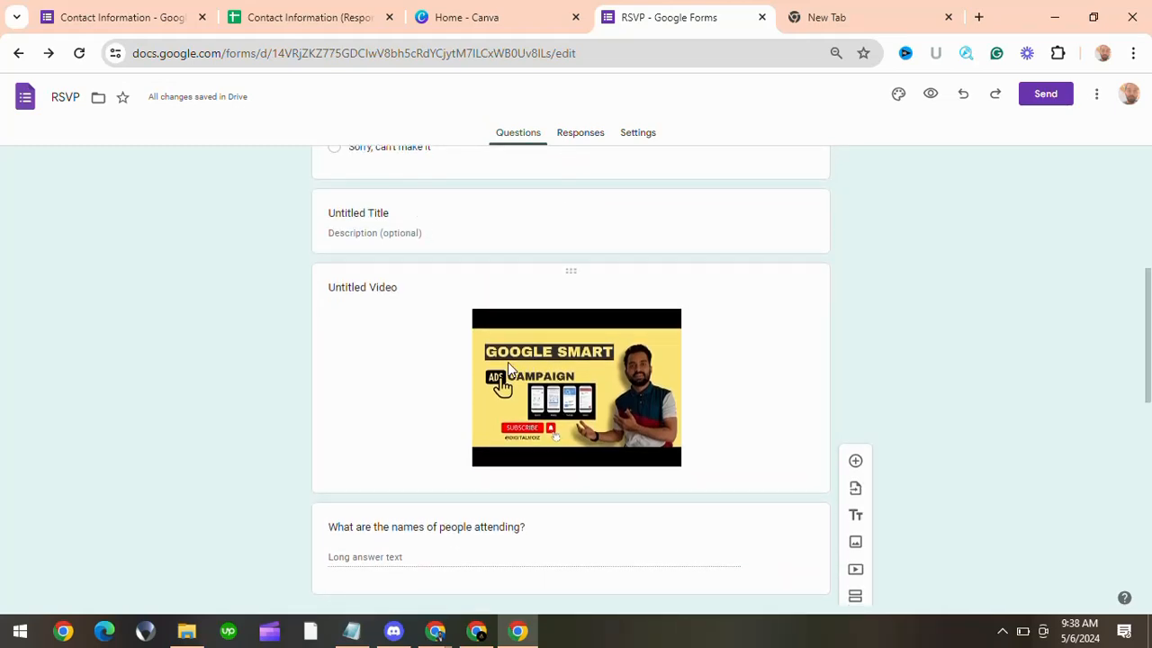
{"action": "left_click", "coordinate": [856, 465]}
{"action": "scroll", "coordinate": [797, 386], "scroll_direction": "up", "scroll_amount": 5}
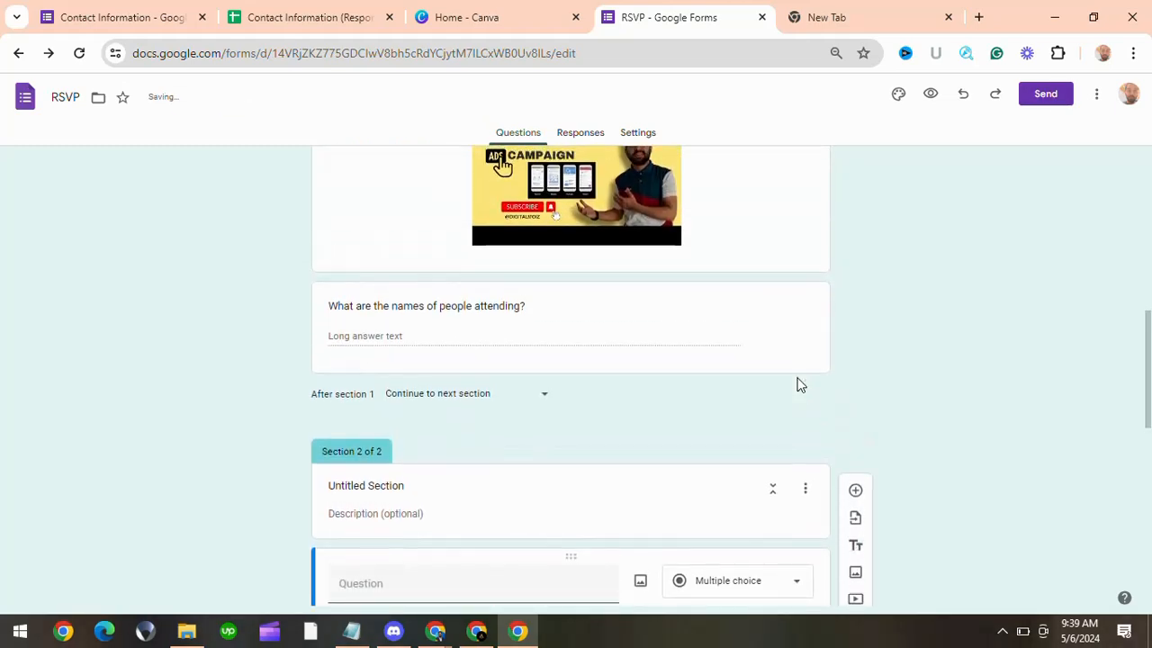
Step: Insert the blue T-shirt image below the form's video, finding it with a Google Images search for "tshirt"
{"action": "left_click", "coordinate": [743, 369]}
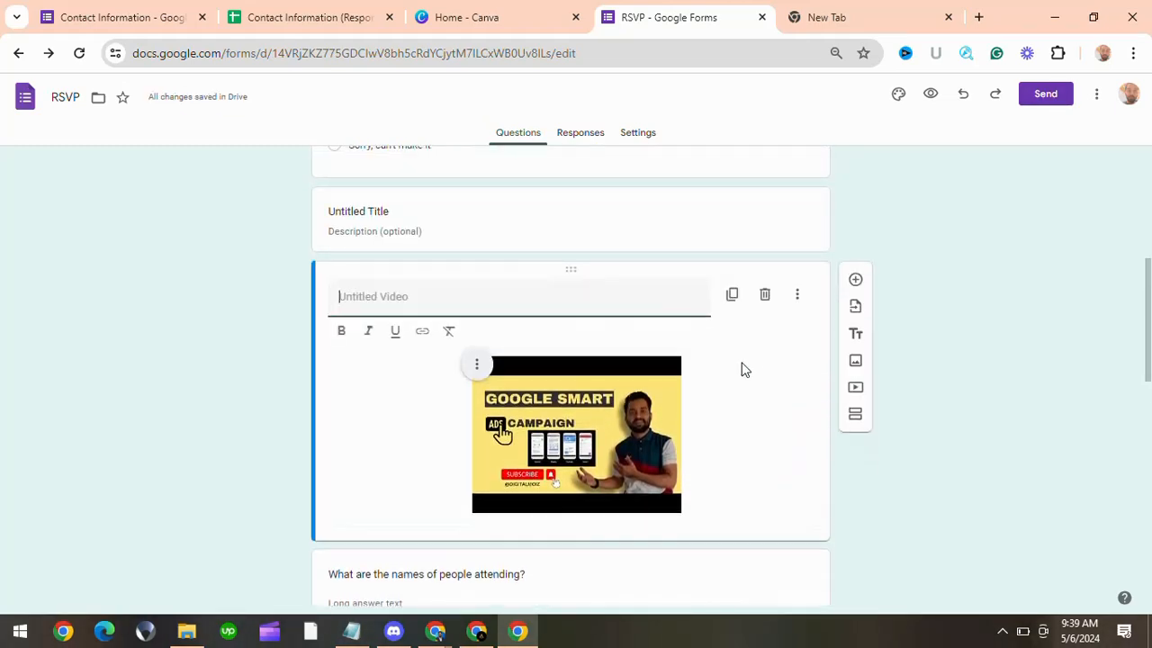
{"action": "left_click", "coordinate": [856, 360]}
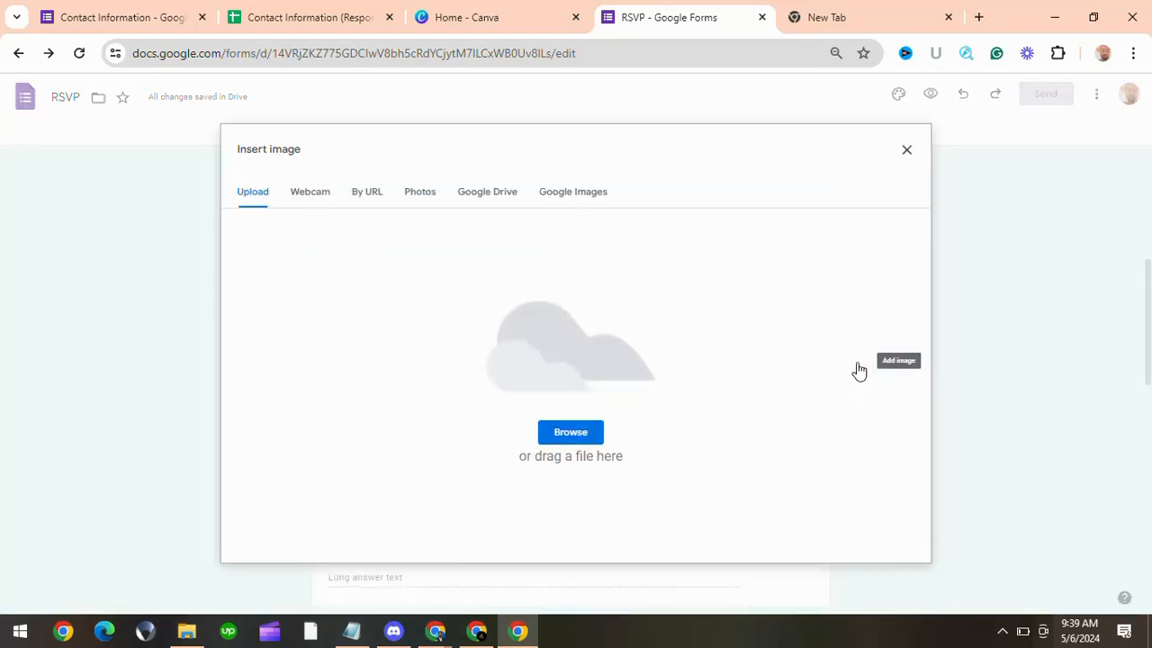
{"action": "left_click", "coordinate": [431, 197]}
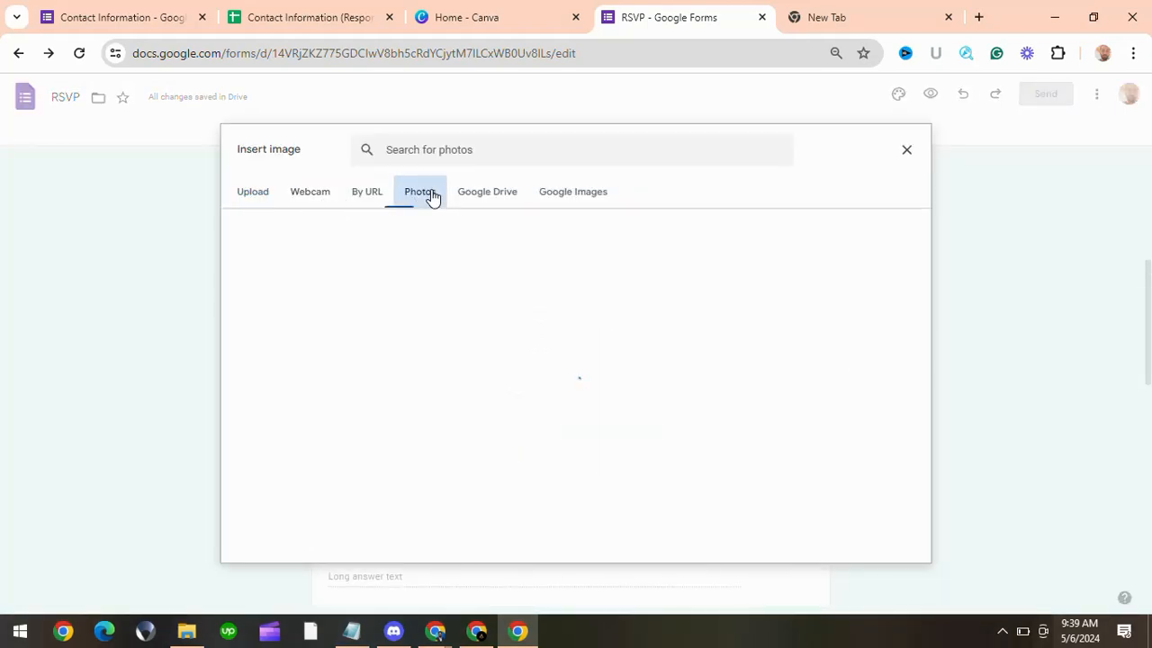
{"action": "left_click", "coordinate": [600, 195]}
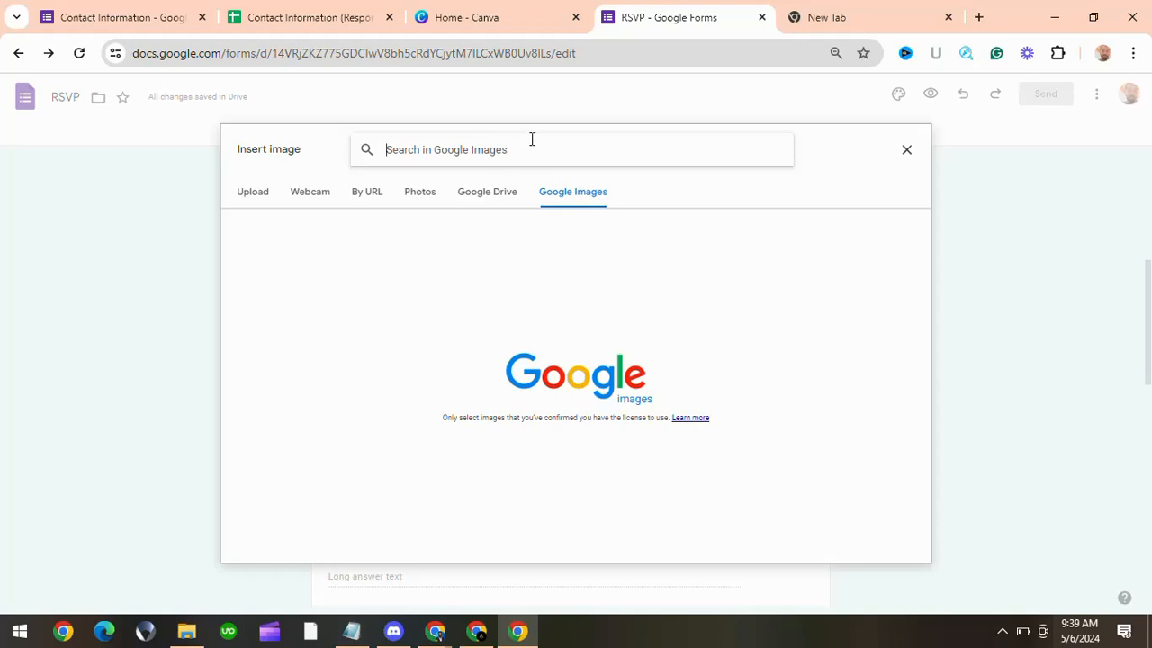
{"action": "type", "text": "tshirt"}
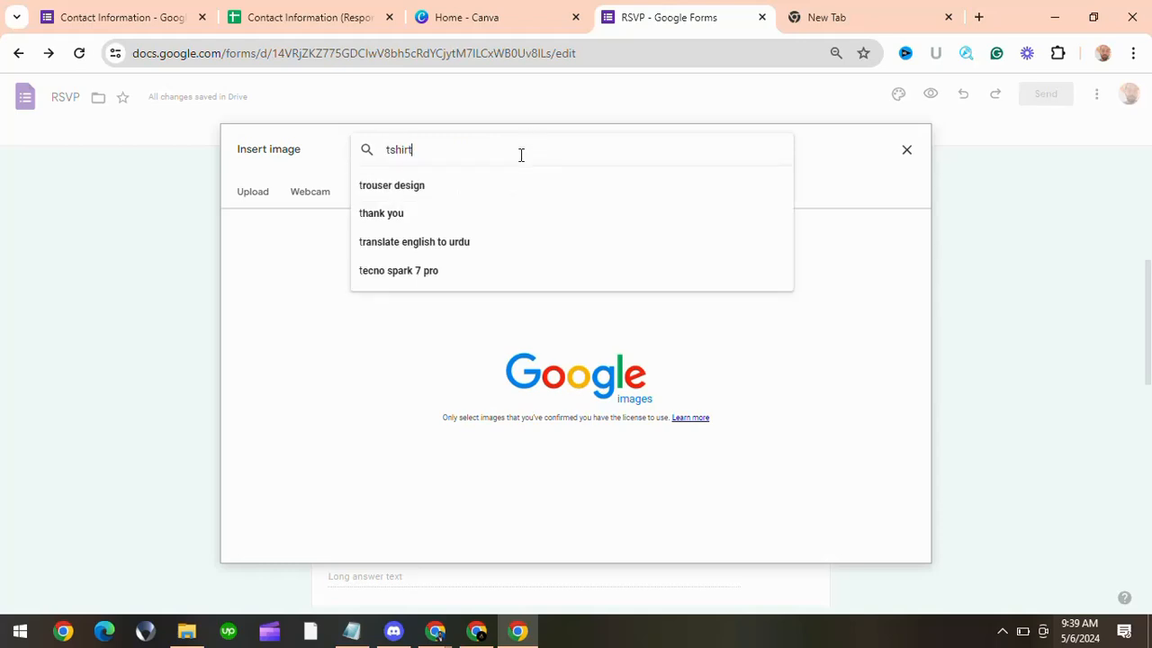
{"action": "key", "text": "Return"}
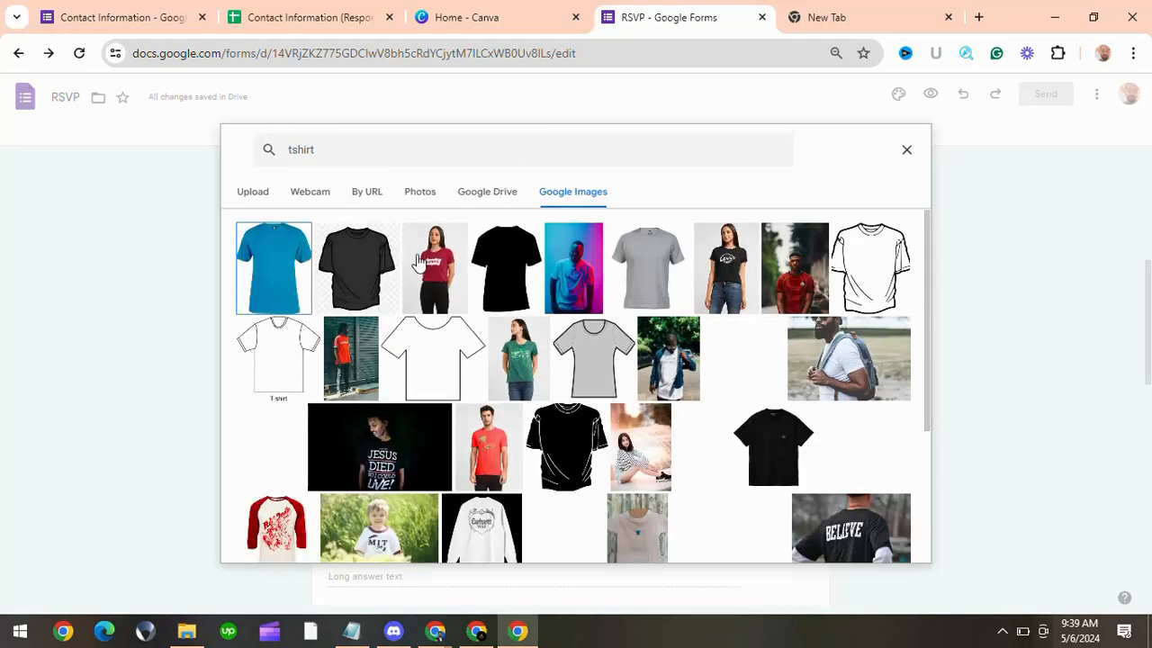
{"action": "left_click", "coordinate": [669, 354]}
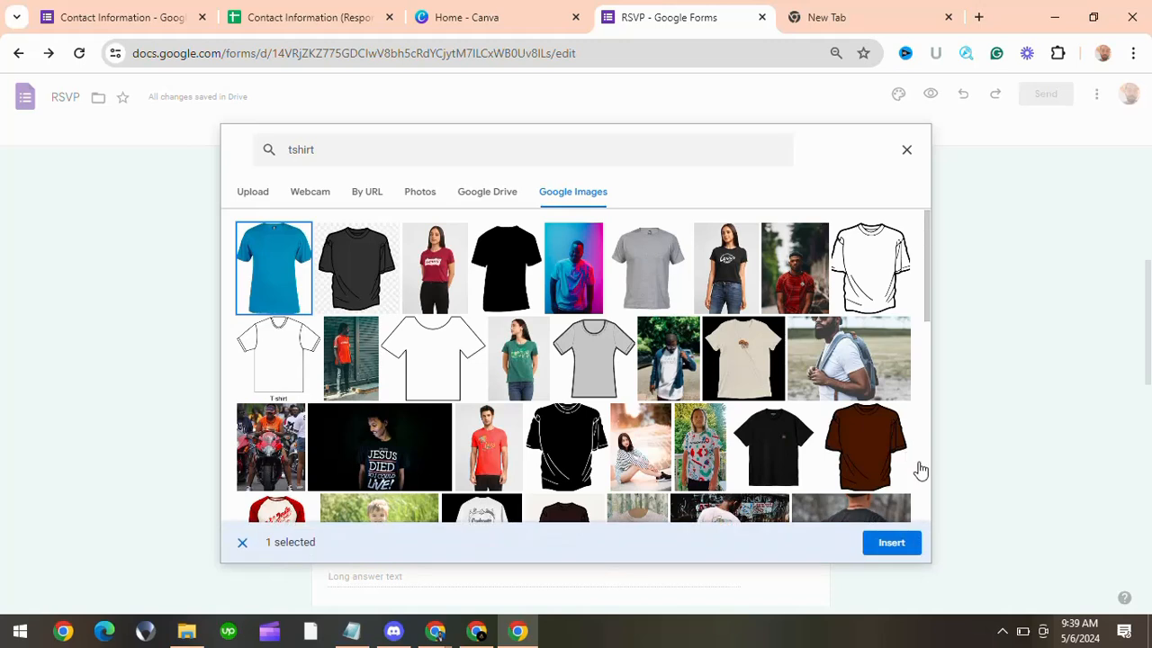
{"action": "left_click", "coordinate": [896, 547]}
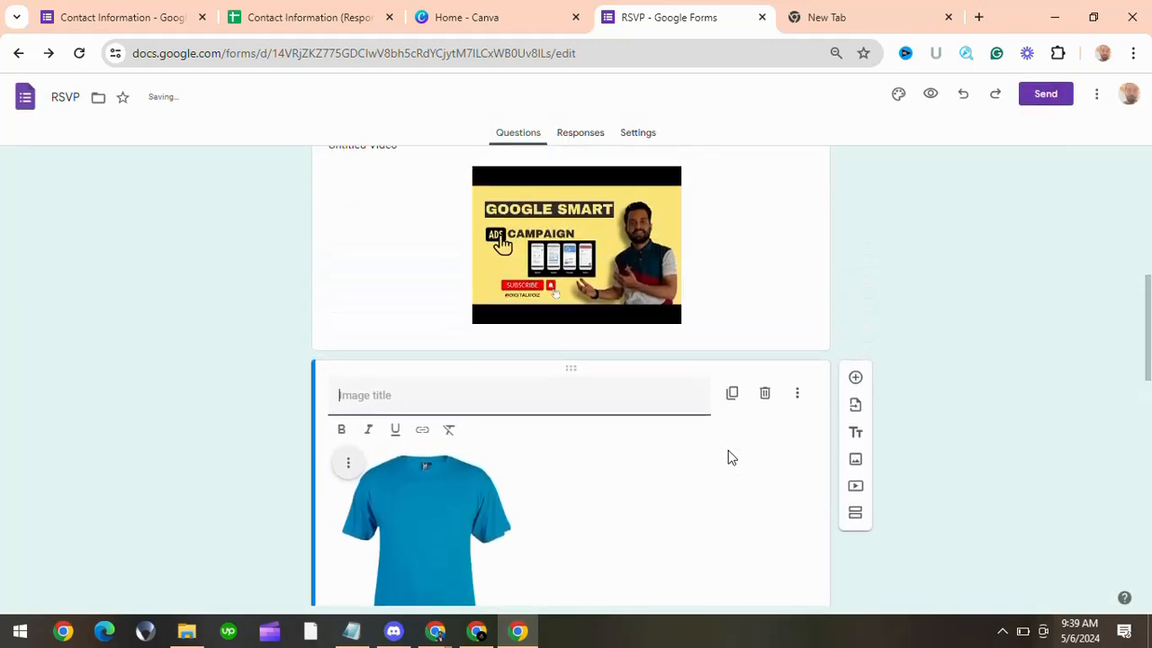
Step: Try to insert the solid black T-shirt picture from the same image results below the blue T-shirt
{"action": "left_click", "coordinate": [856, 394]}
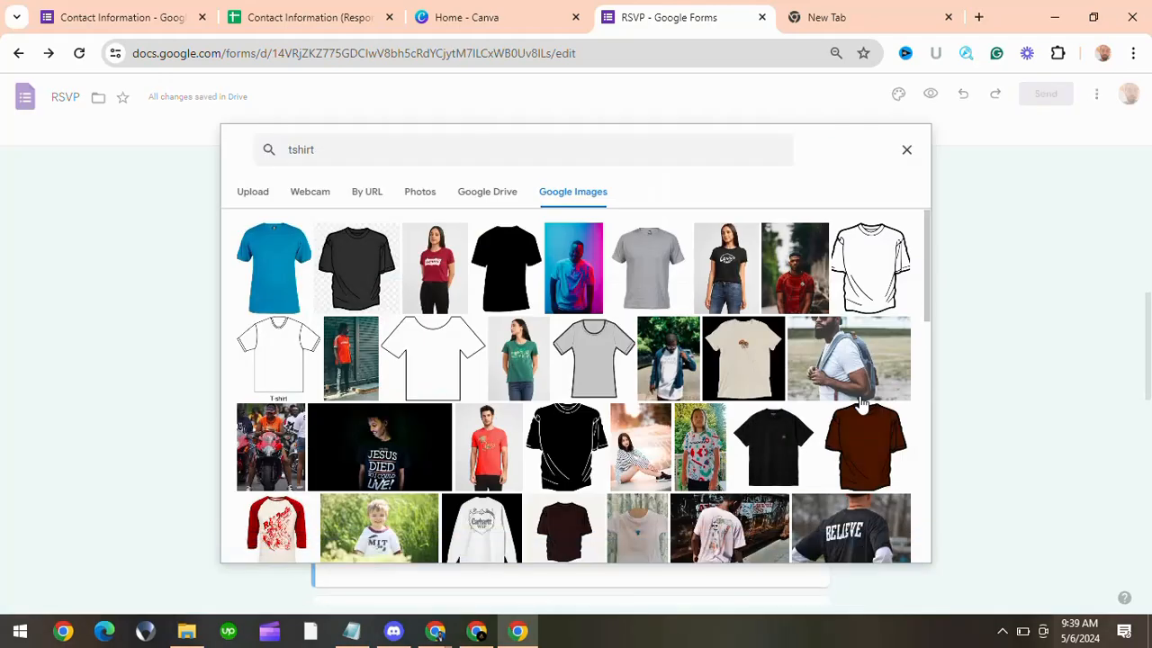
{"action": "left_click", "coordinate": [506, 255]}
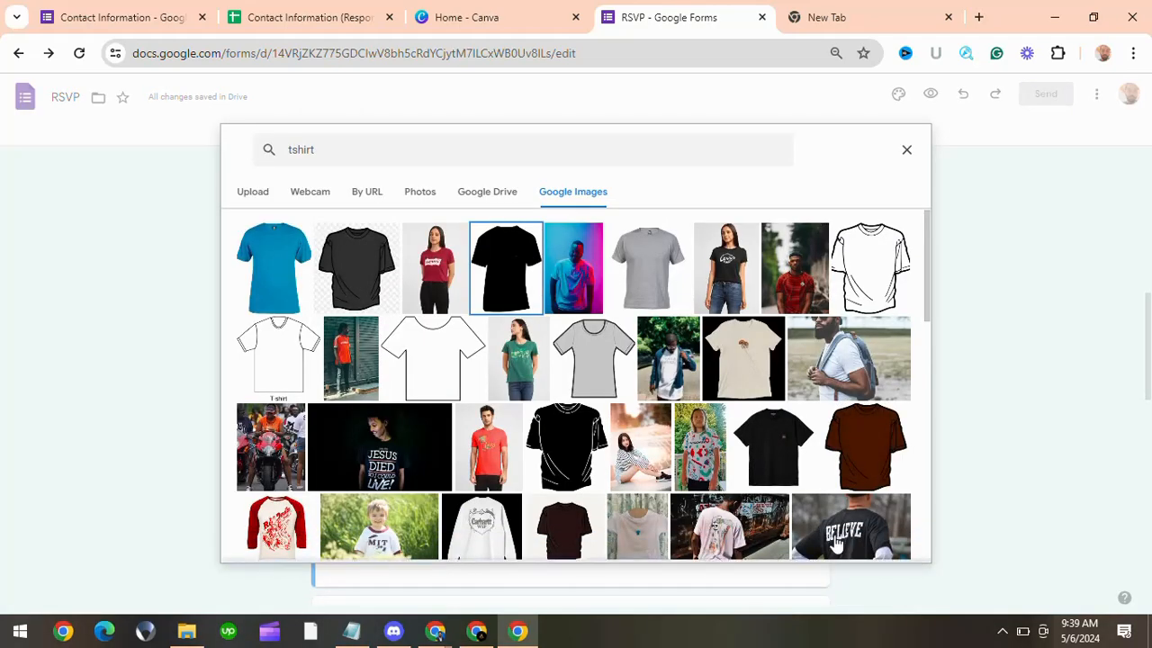
{"action": "left_click", "coordinate": [886, 544]}
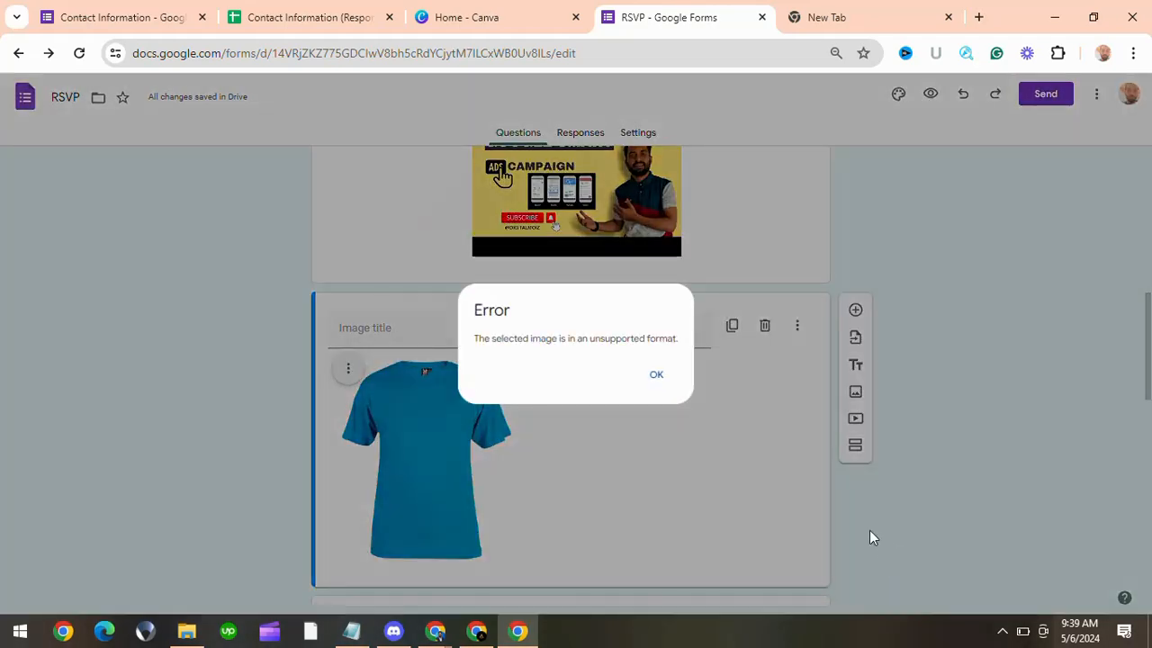
{"action": "left_click", "coordinate": [658, 376]}
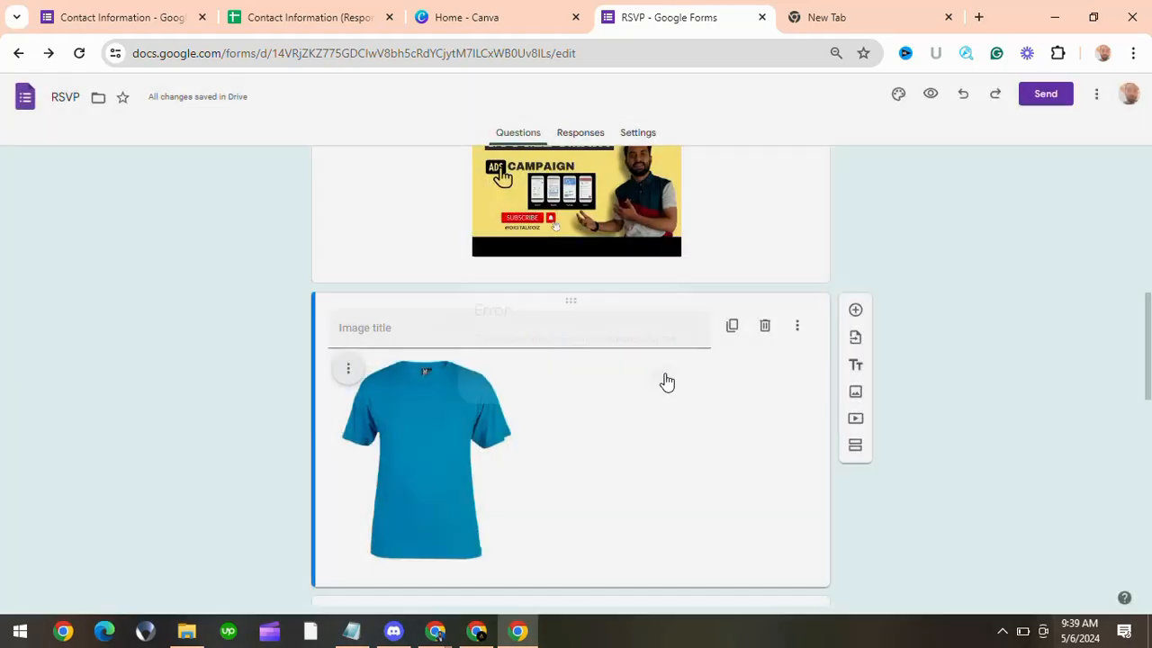
Step: Insert the dark grey T-shirt drawing from the "tshirt" results below the blue T-shirt, then return to the form's header
{"action": "left_click", "coordinate": [348, 368]}
{"action": "scroll", "coordinate": [308, 468], "scroll_direction": "down", "scroll_amount": 1}
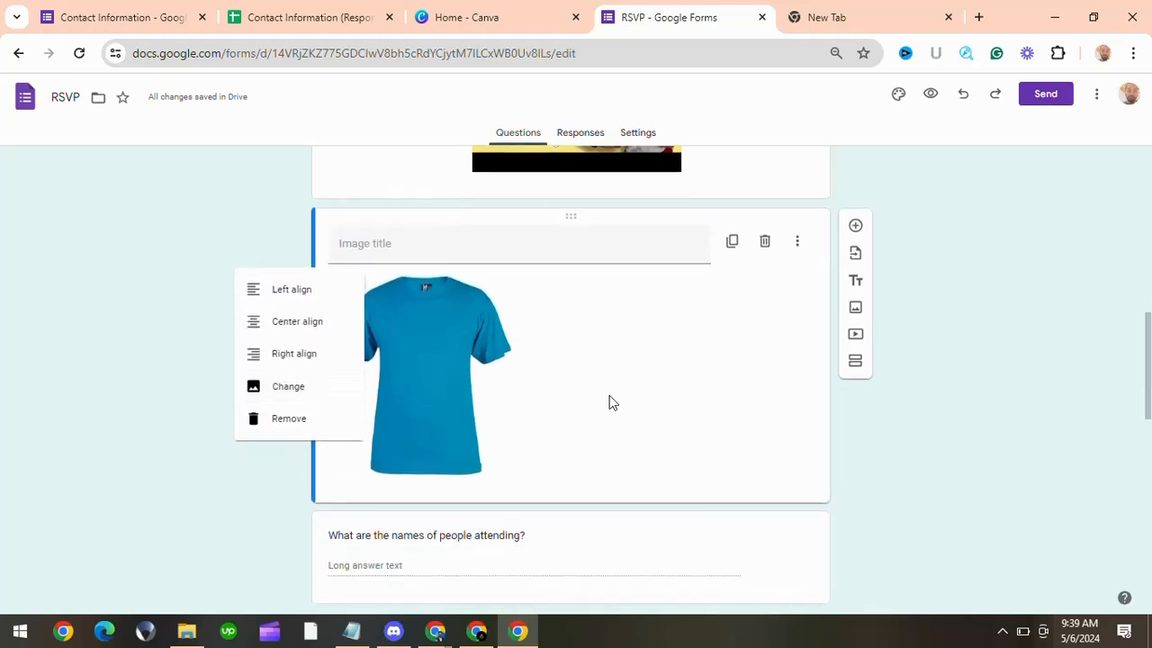
{"action": "left_click", "coordinate": [863, 311]}
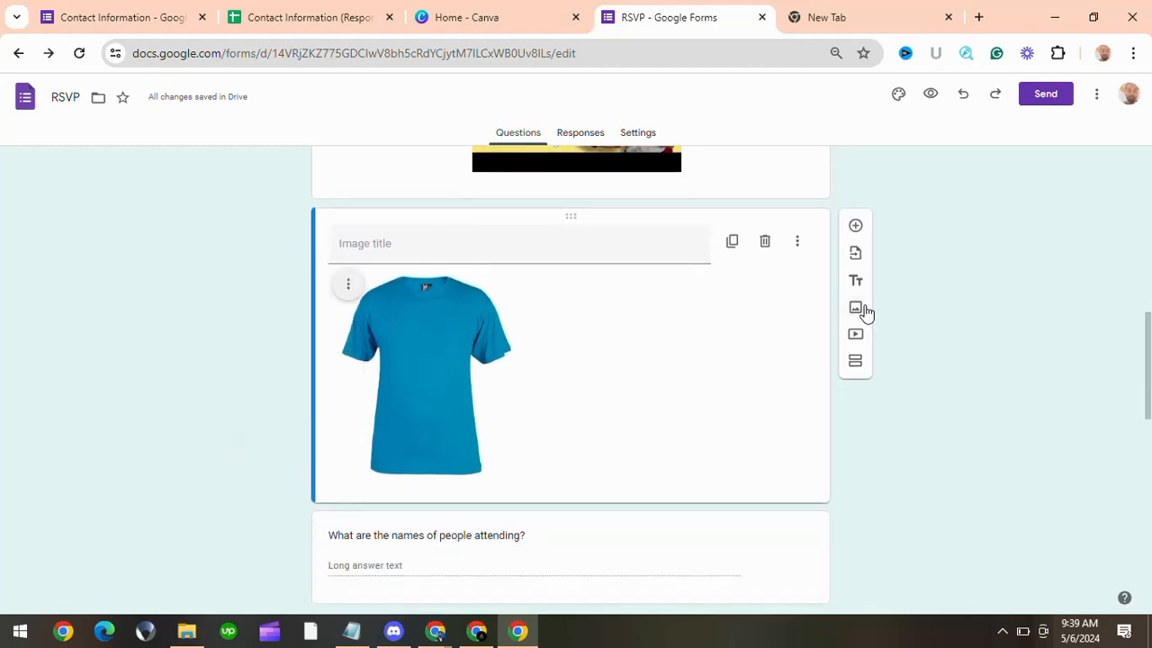
{"action": "left_click", "coordinate": [856, 310]}
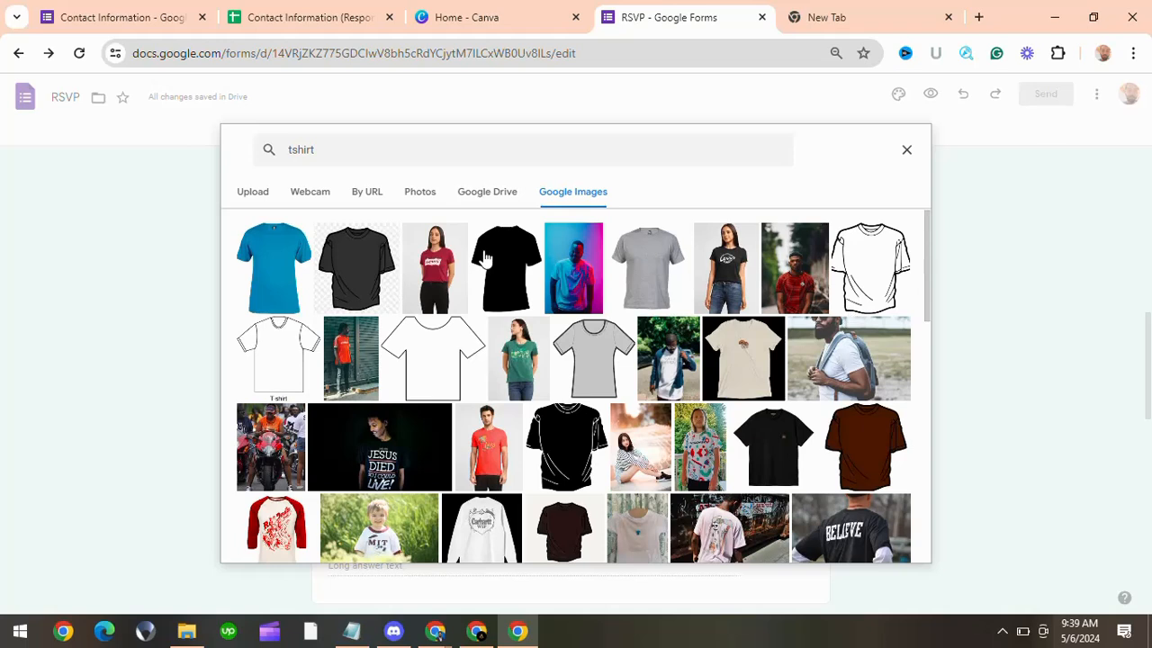
{"action": "left_click", "coordinate": [354, 275]}
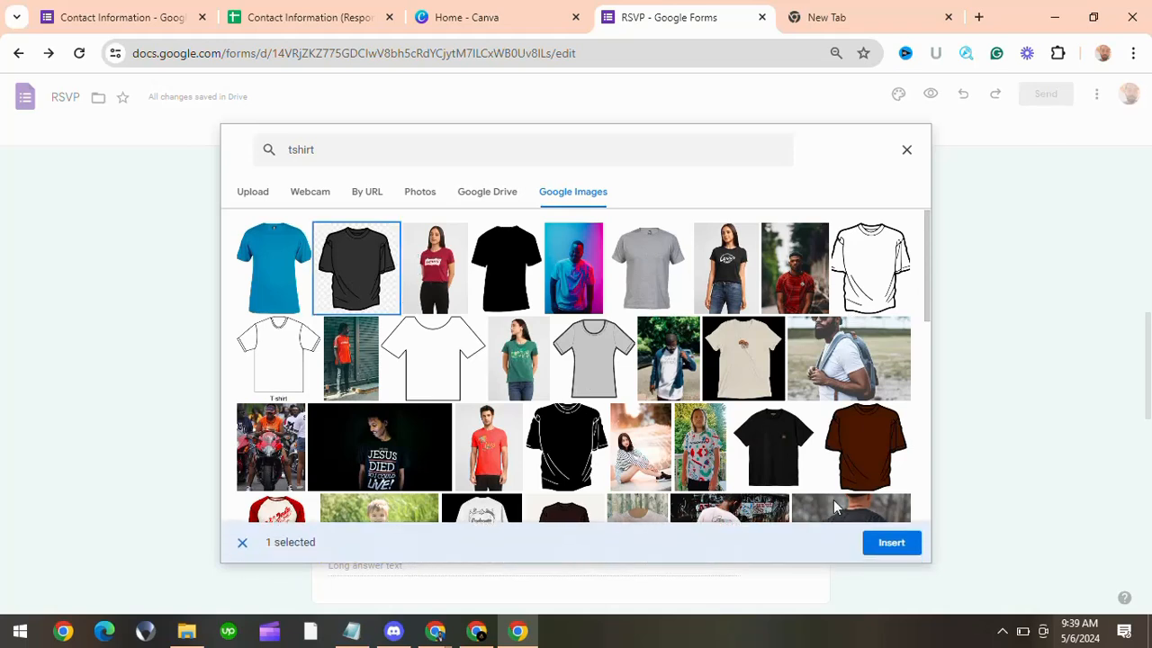
{"action": "left_click", "coordinate": [890, 543]}
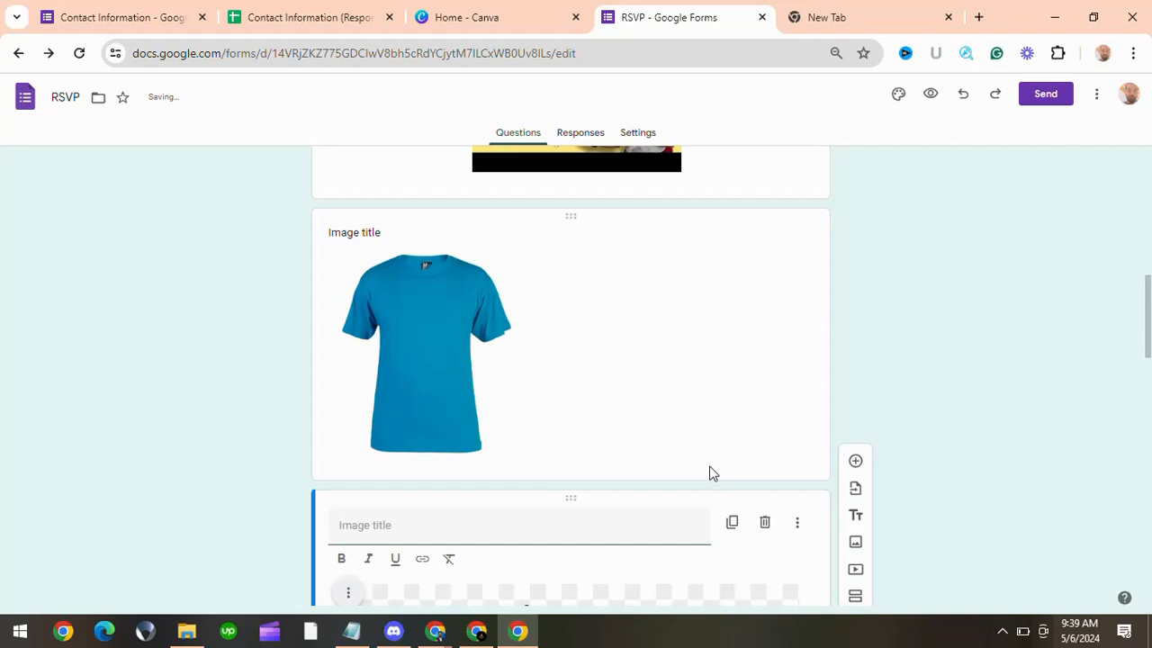
{"action": "scroll", "coordinate": [709, 469], "scroll_direction": "down", "scroll_amount": 7}
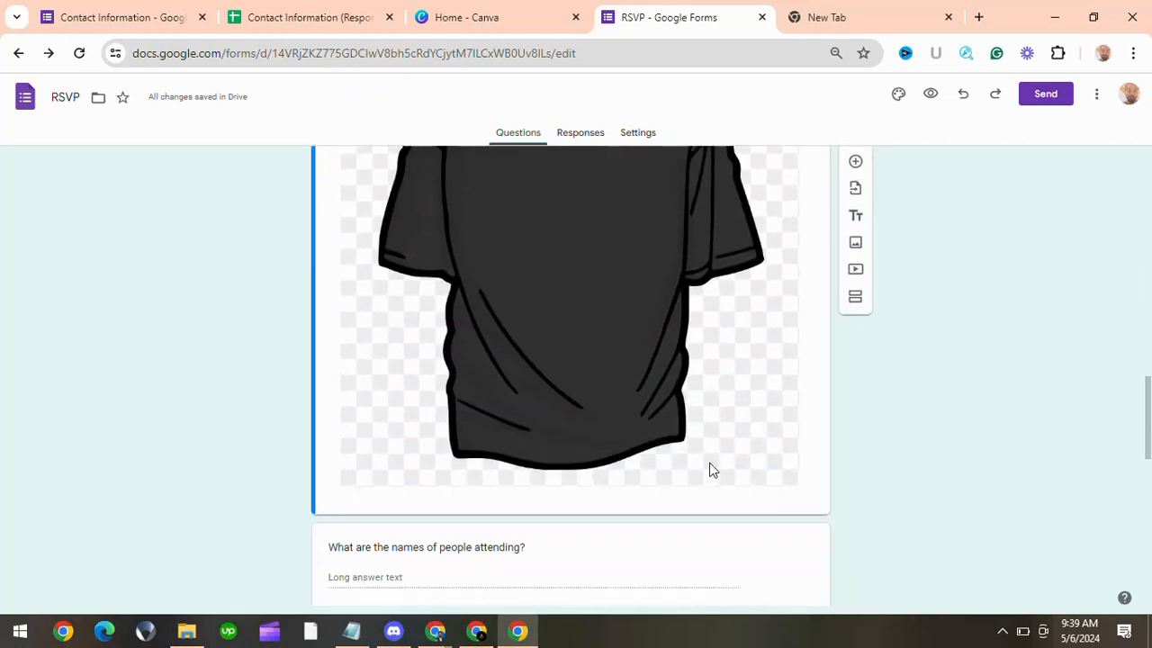
{"action": "scroll", "coordinate": [709, 469], "scroll_direction": "up", "scroll_amount": 6}
{"action": "scroll", "coordinate": [614, 313], "scroll_direction": "up", "scroll_amount": 15}
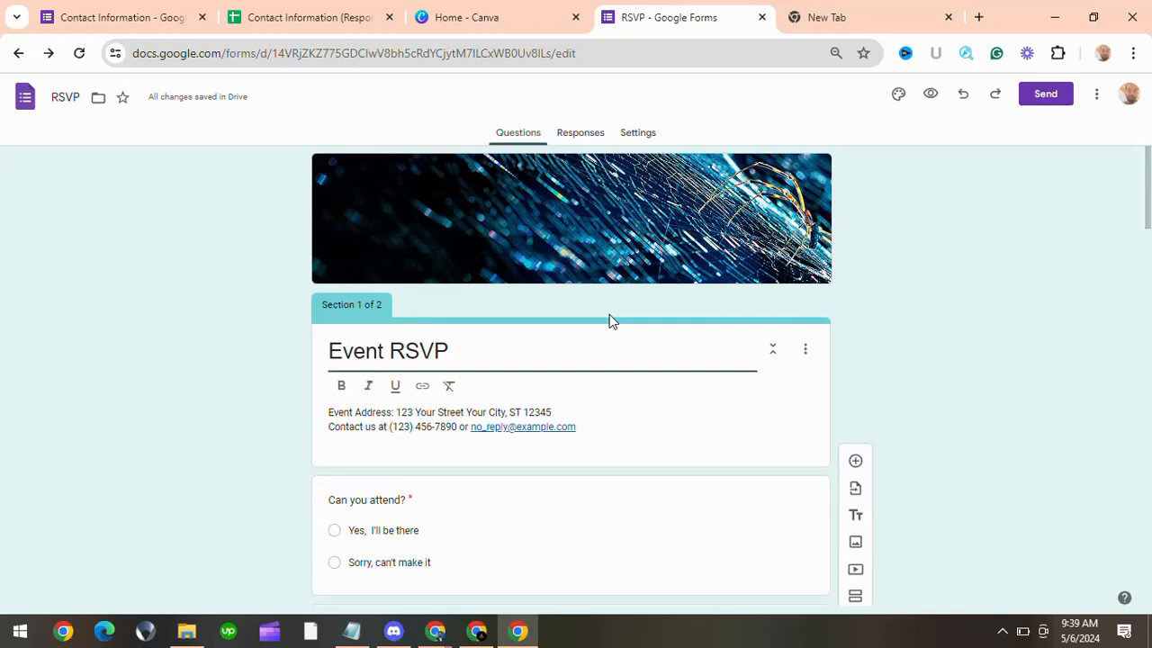
Step: Close the empty browser tab and keep the Event RSVP form's header in view
{"action": "left_click", "coordinate": [950, 18]}
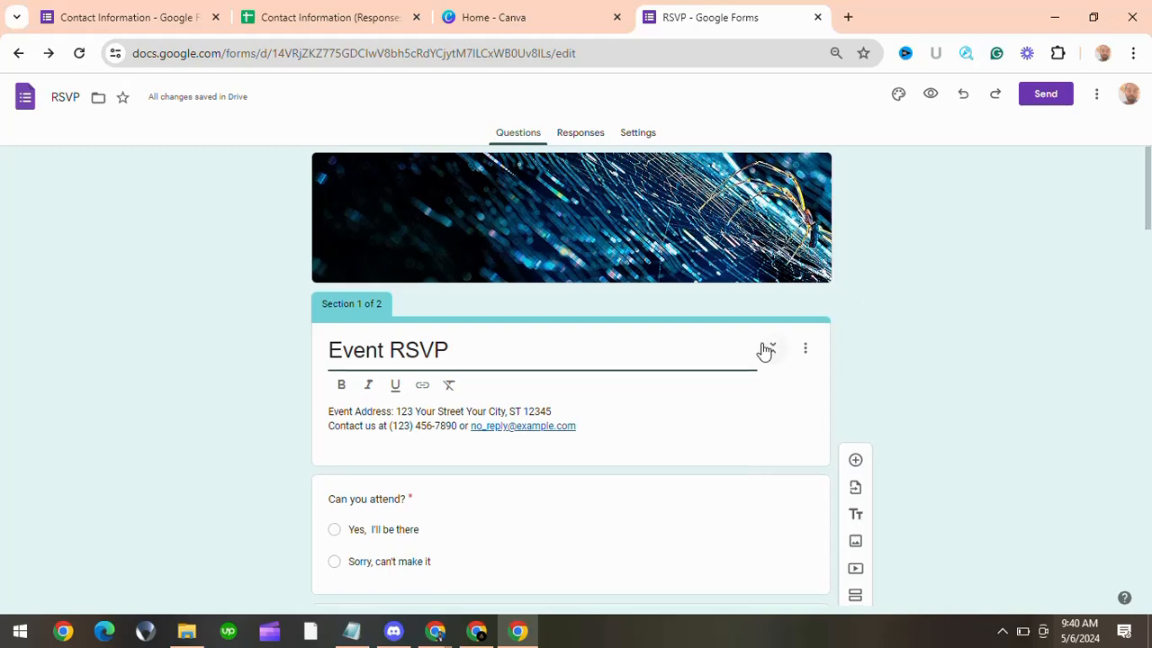
{"action": "scroll", "coordinate": [764, 351], "scroll_direction": "down", "scroll_amount": 3}
{"action": "scroll", "coordinate": [764, 351], "scroll_direction": "up", "scroll_amount": 3}
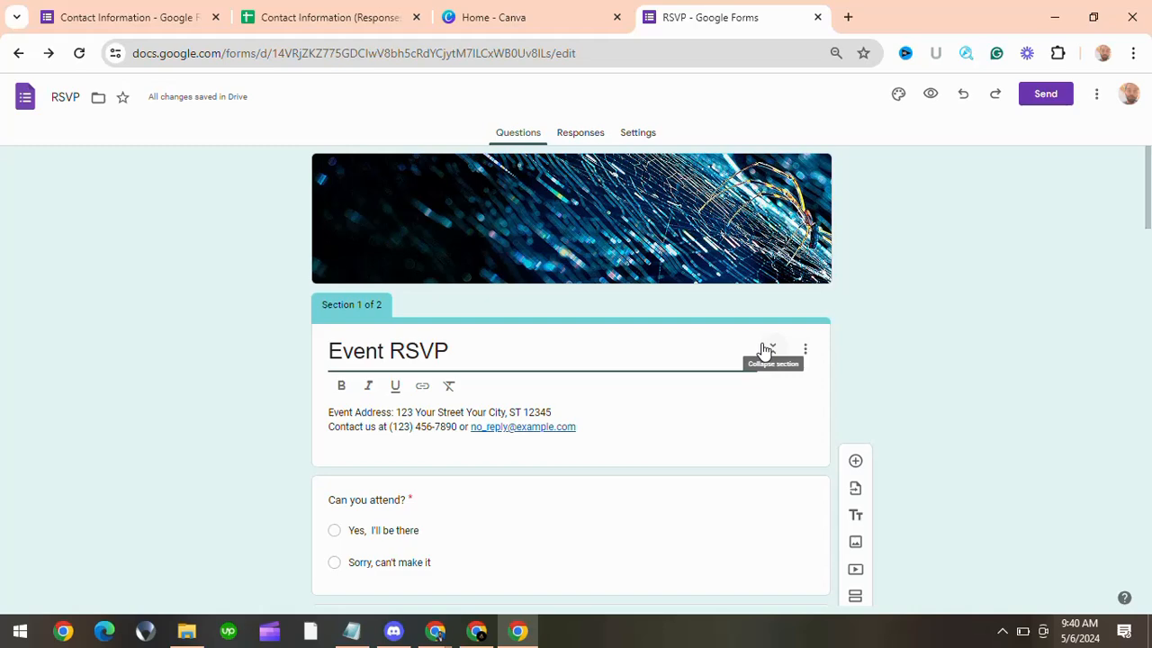
{"action": "scroll", "coordinate": [764, 351], "scroll_direction": "down", "scroll_amount": 2}
{"action": "scroll", "coordinate": [765, 351], "scroll_direction": "up", "scroll_amount": 2}
Step: Switch to the browser window with the published career-opportunity form and look through its banner and questions
{"action": "mouse_move", "coordinate": [436, 631]}
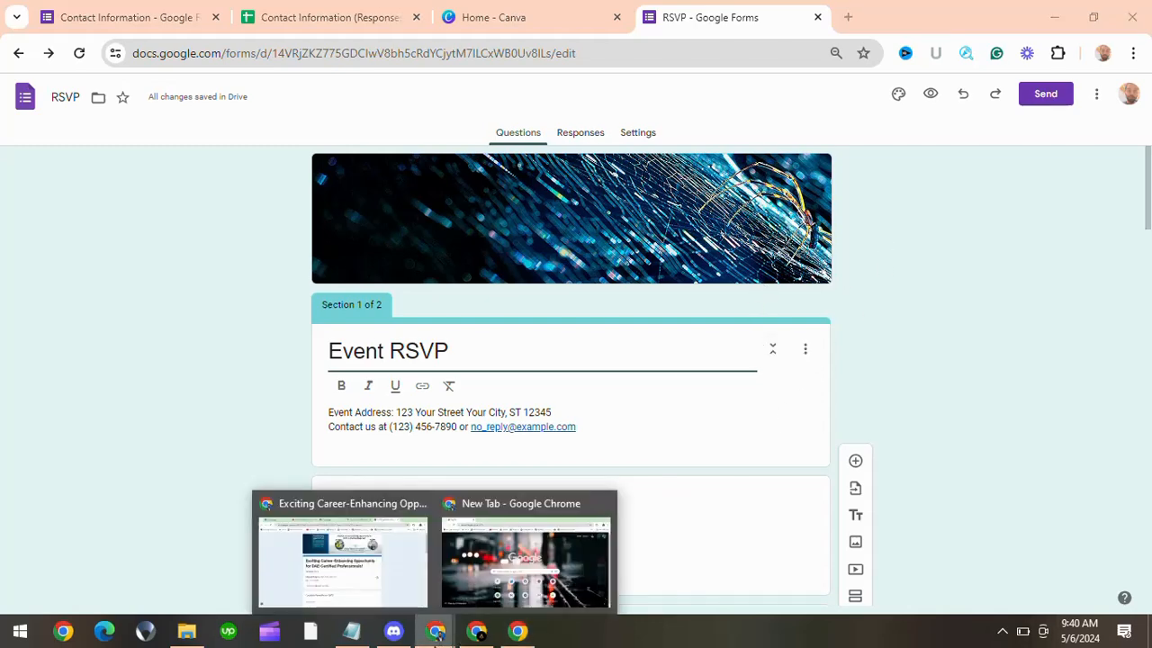
{"action": "left_click", "coordinate": [387, 585]}
{"action": "scroll", "coordinate": [534, 386], "scroll_direction": "down", "scroll_amount": 4}
{"action": "scroll", "coordinate": [535, 387], "scroll_direction": "up", "scroll_amount": 4}
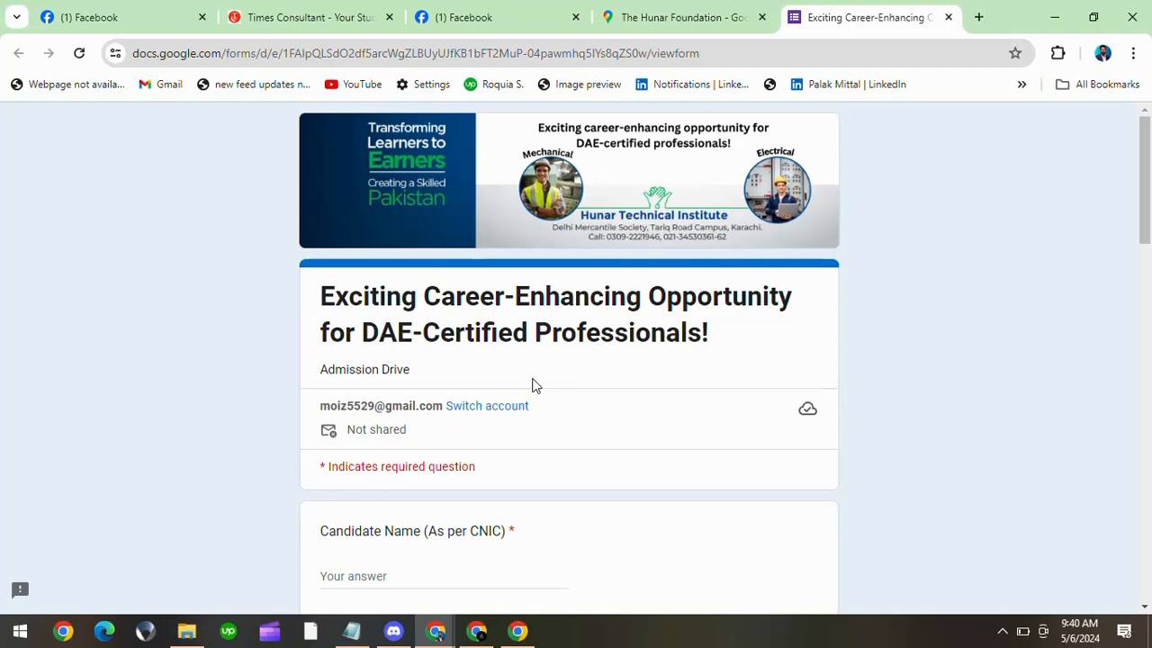
Step: Switch to the Facebook home feed and browse its regular and sponsored posts
{"action": "left_click", "coordinate": [522, 16]}
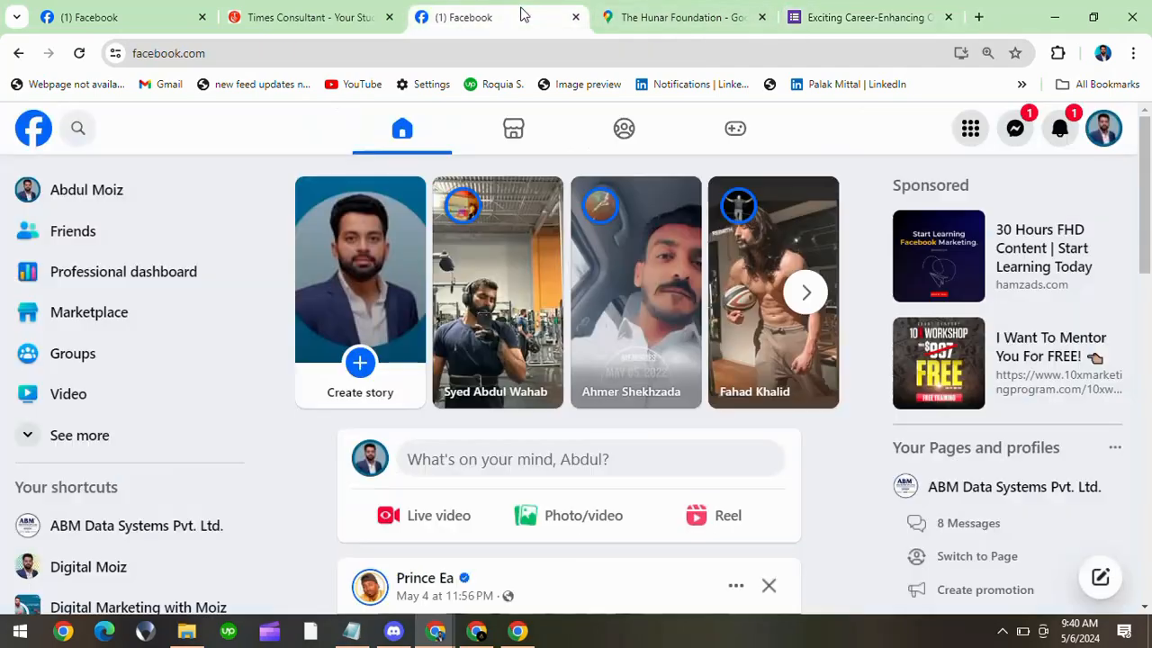
{"action": "scroll", "coordinate": [491, 293], "scroll_direction": "down", "scroll_amount": 5}
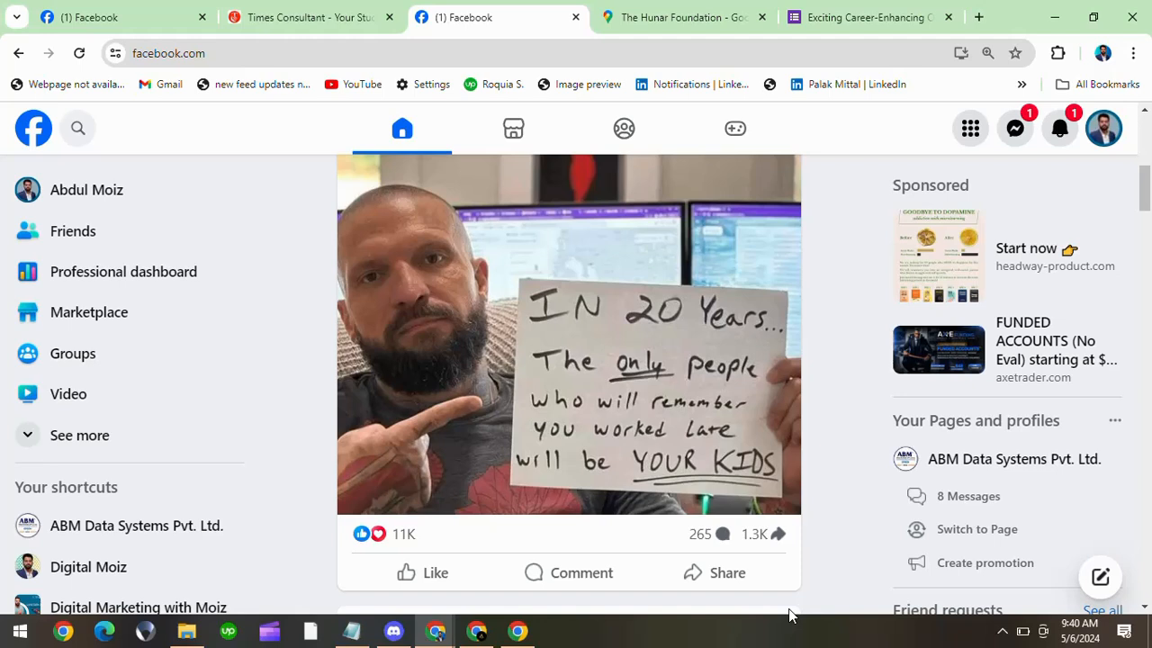
{"action": "scroll", "coordinate": [766, 392], "scroll_direction": "down", "scroll_amount": 3}
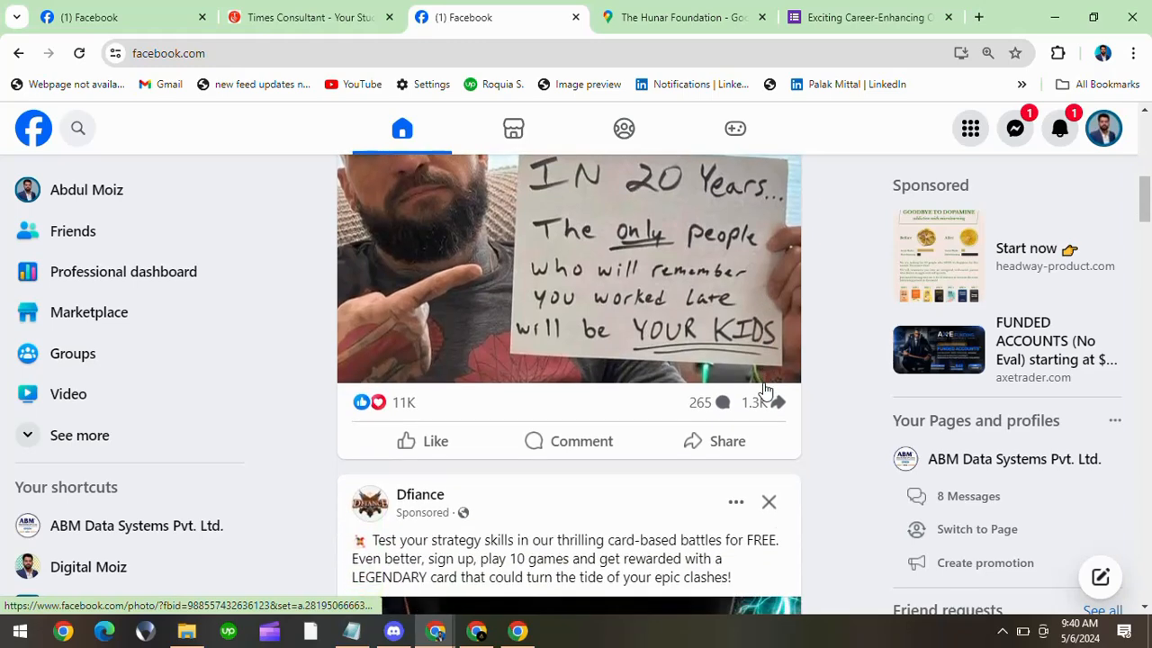
{"action": "scroll", "coordinate": [766, 389], "scroll_direction": "down", "scroll_amount": 1}
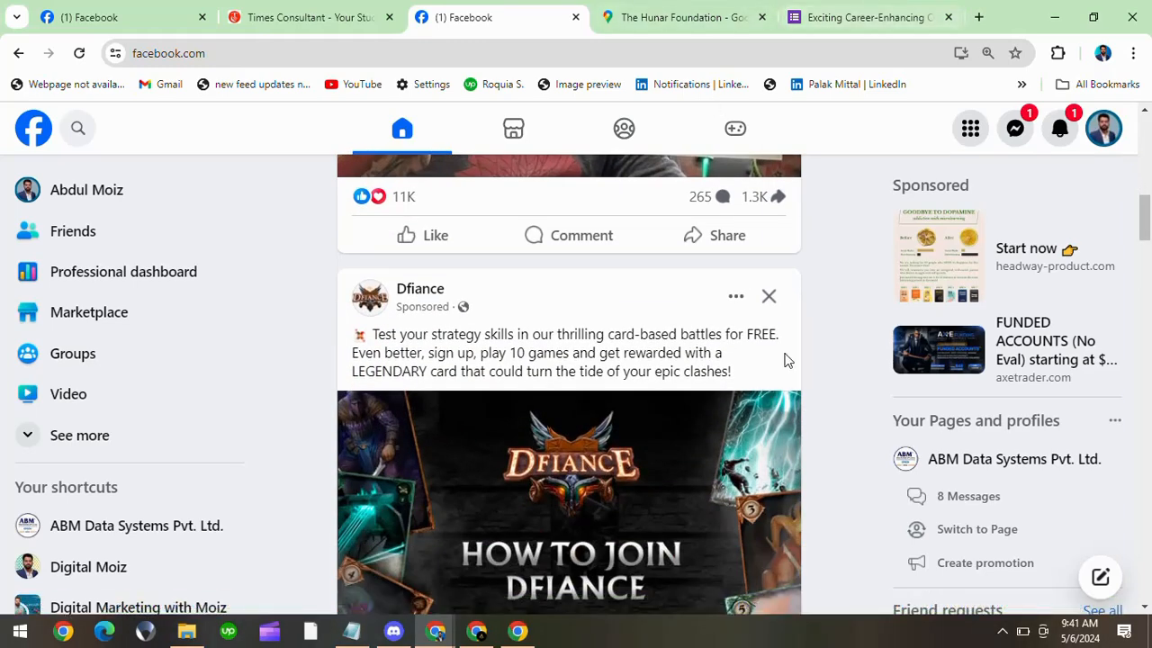
Step: Open Meta Business Suite in a new browser tab and show the page's published posts and reels
{"action": "left_click", "coordinate": [979, 17]}
{"action": "type", "text": "met"}
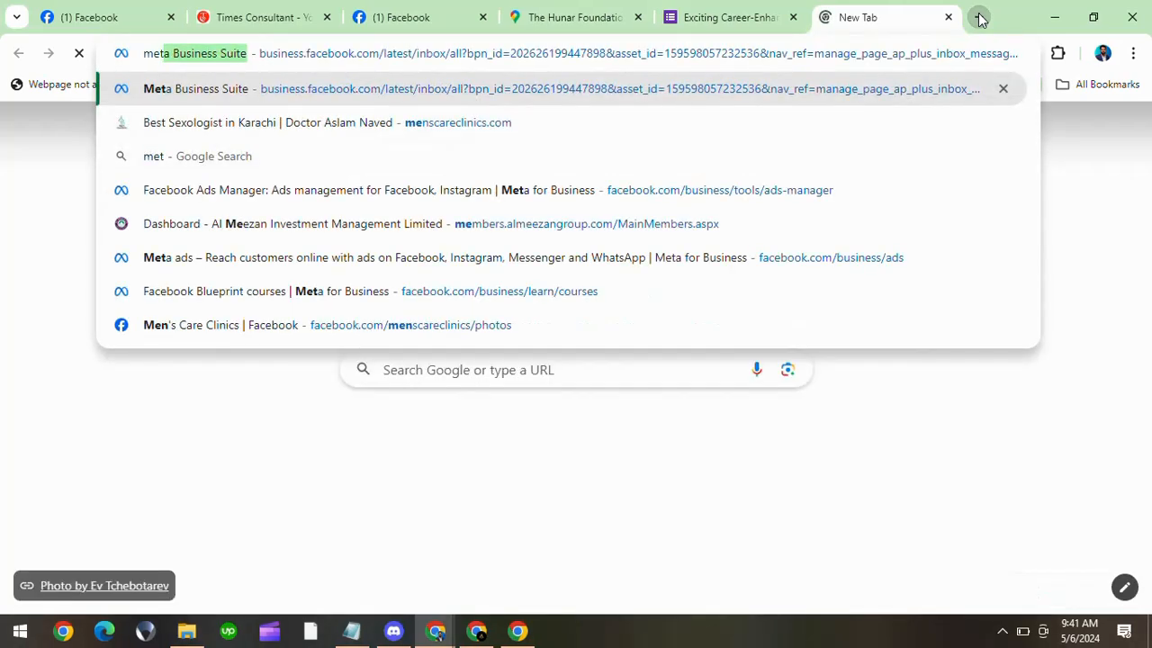
{"action": "key", "text": "Return"}
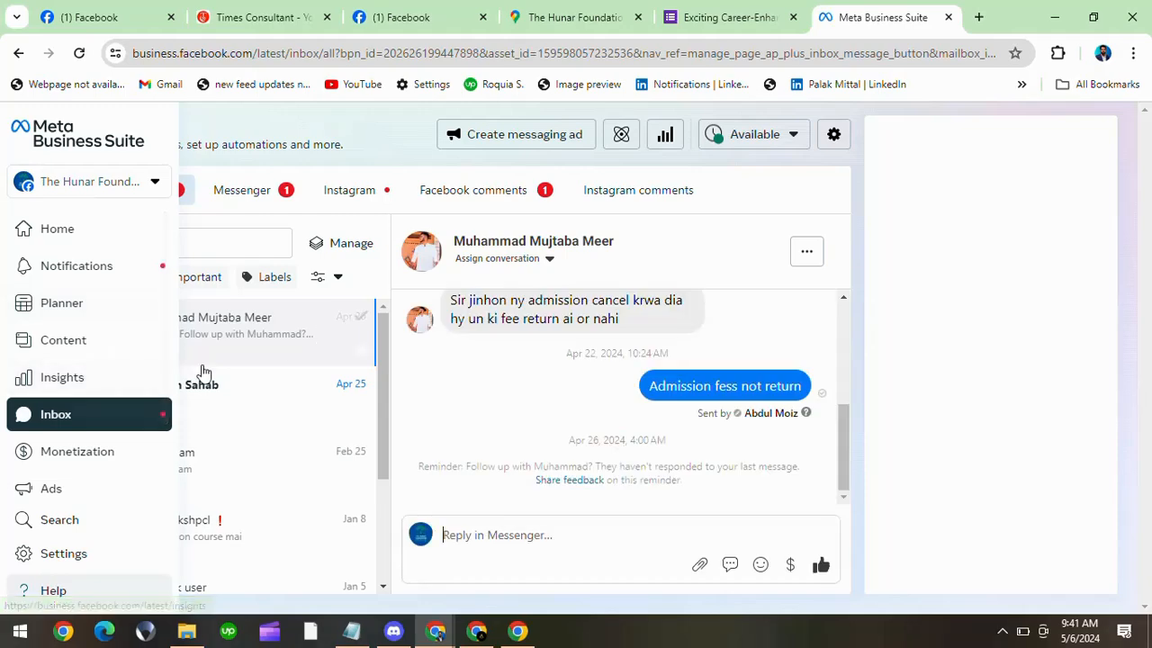
{"action": "left_click", "coordinate": [39, 343]}
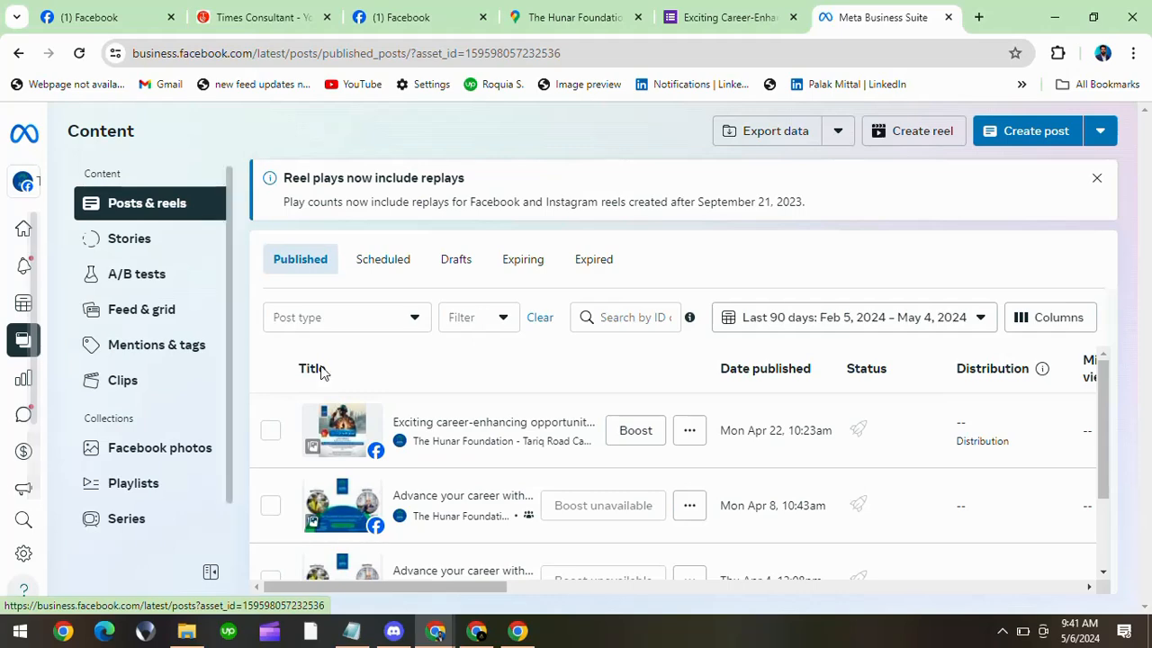
{"action": "scroll", "coordinate": [796, 396], "scroll_direction": "down", "scroll_amount": 2}
{"action": "scroll", "coordinate": [797, 396], "scroll_direction": "up", "scroll_amount": 2}
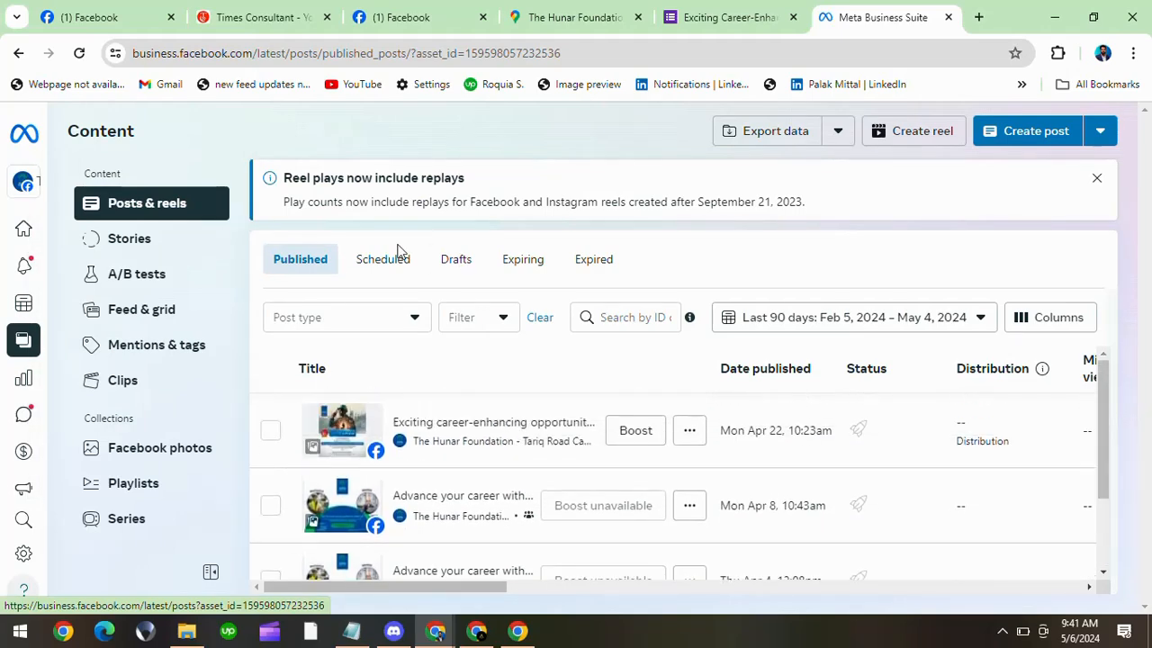
Step: Start a new post from the Planner's Mon 6 entry and look over its scheduling, review and privacy options
{"action": "left_click", "coordinate": [23, 306]}
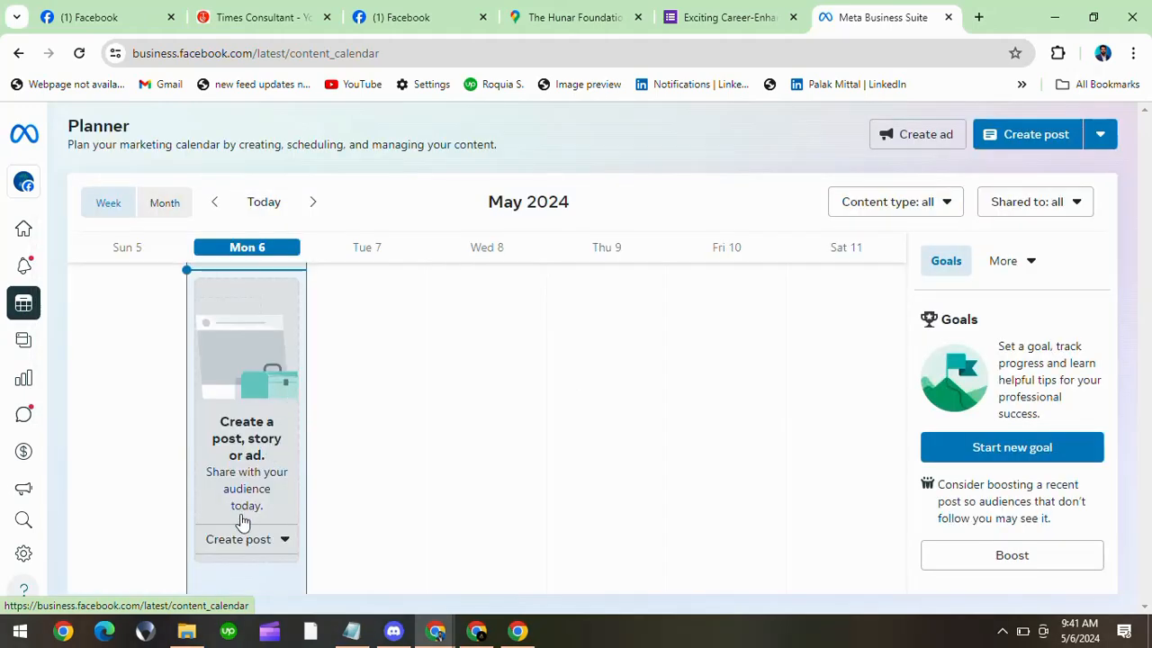
{"action": "left_click", "coordinate": [229, 540]}
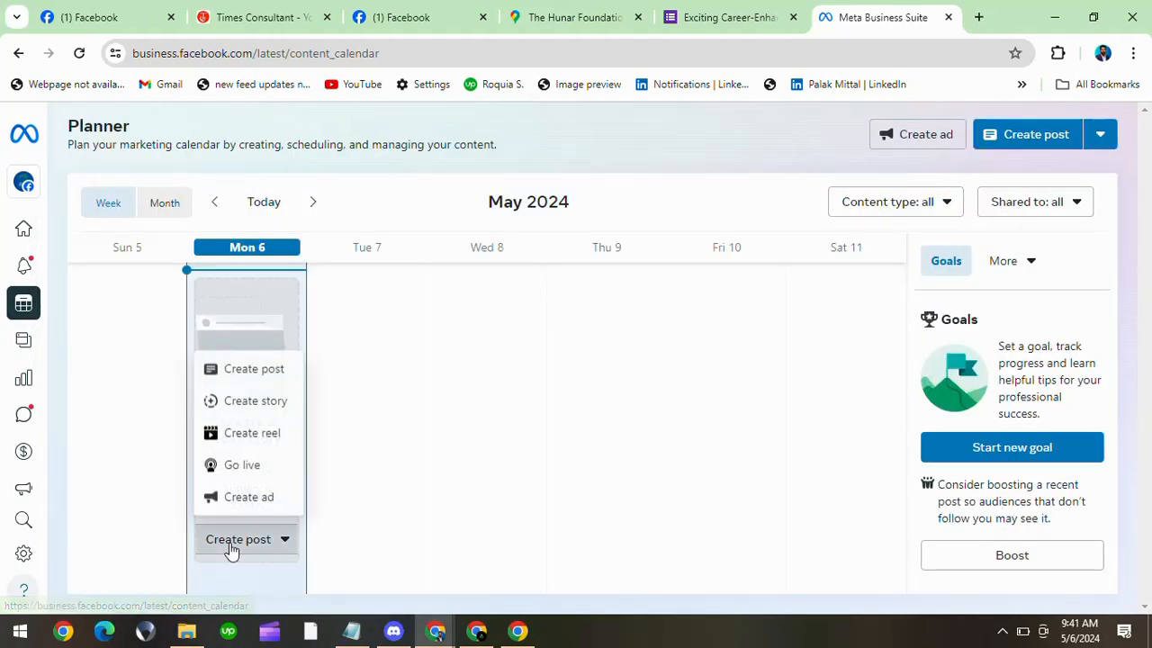
{"action": "left_click", "coordinate": [265, 367]}
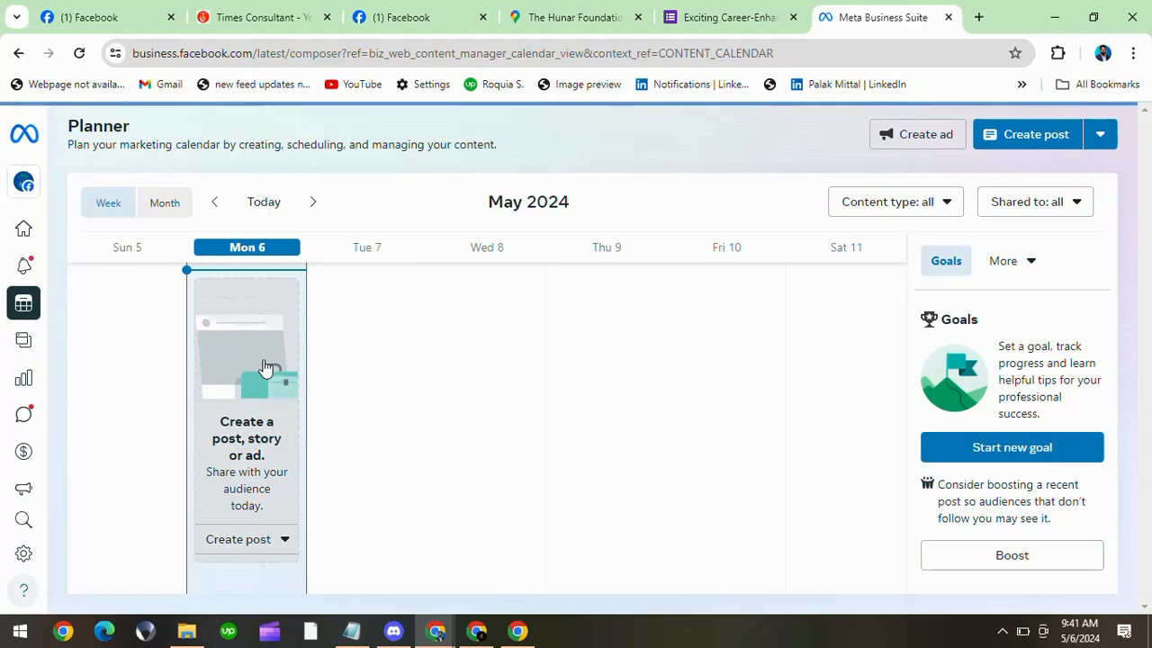
{"action": "scroll", "coordinate": [265, 369], "scroll_direction": "down", "scroll_amount": 6}
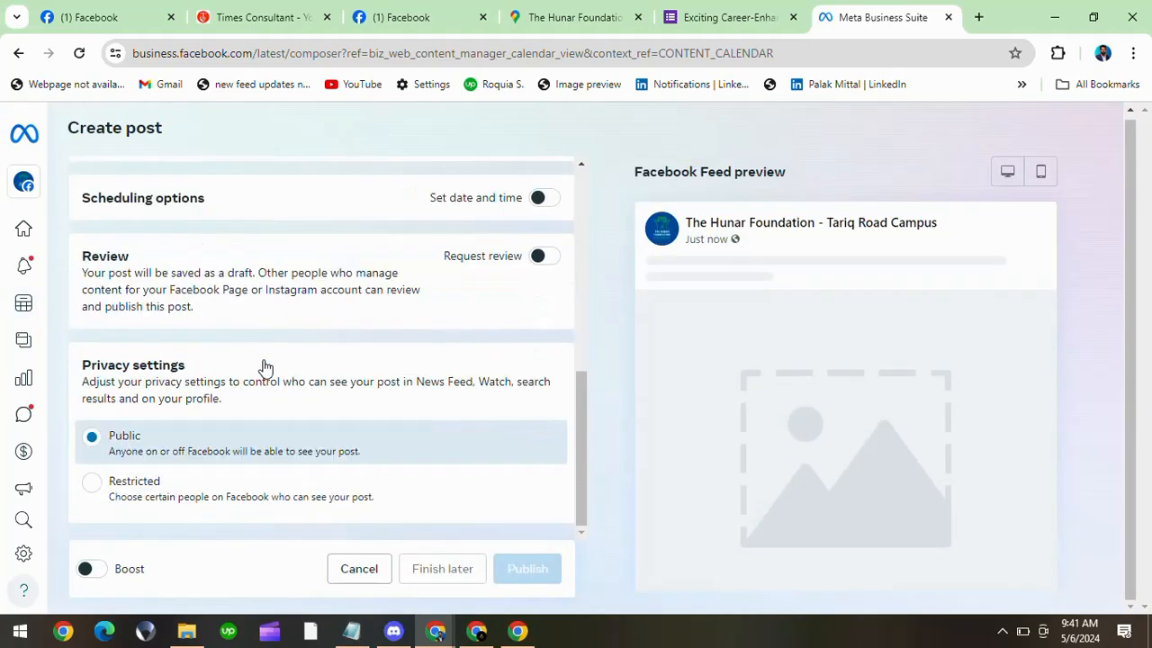
{"action": "scroll", "coordinate": [265, 368], "scroll_direction": "up", "scroll_amount": 3}
{"action": "scroll", "coordinate": [410, 343], "scroll_direction": "down", "scroll_amount": 2}
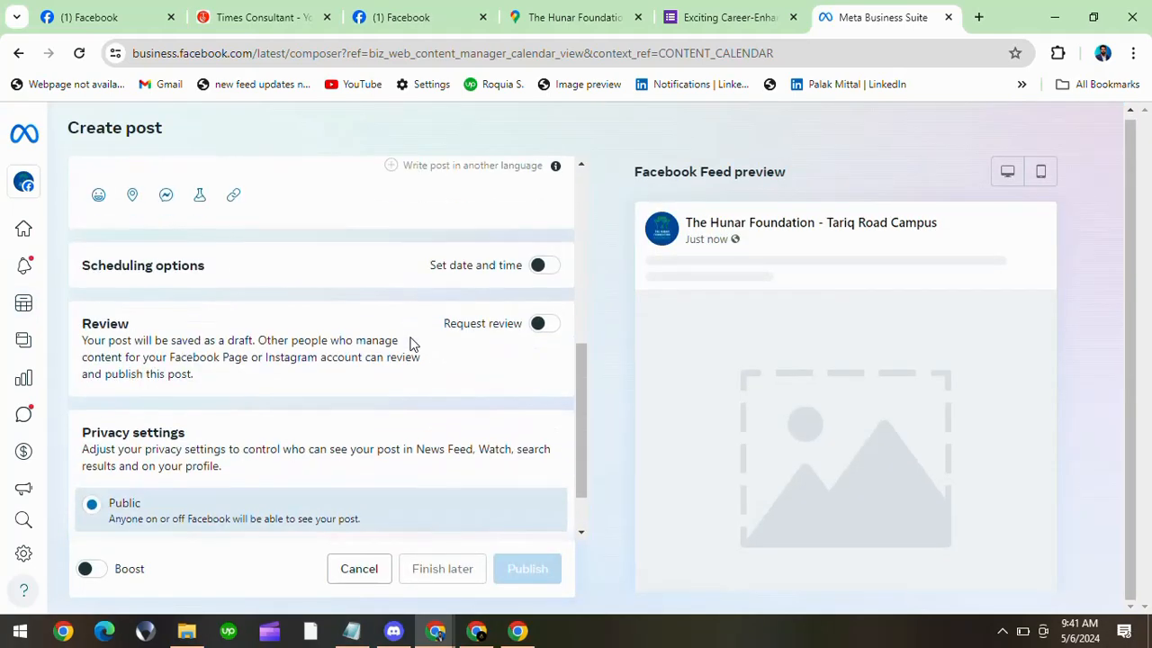
Step: Add the photo 346-marketing-mix-template-1083_613 from the Downloads folder to the post
{"action": "scroll", "coordinate": [545, 380], "scroll_direction": "up", "scroll_amount": 5}
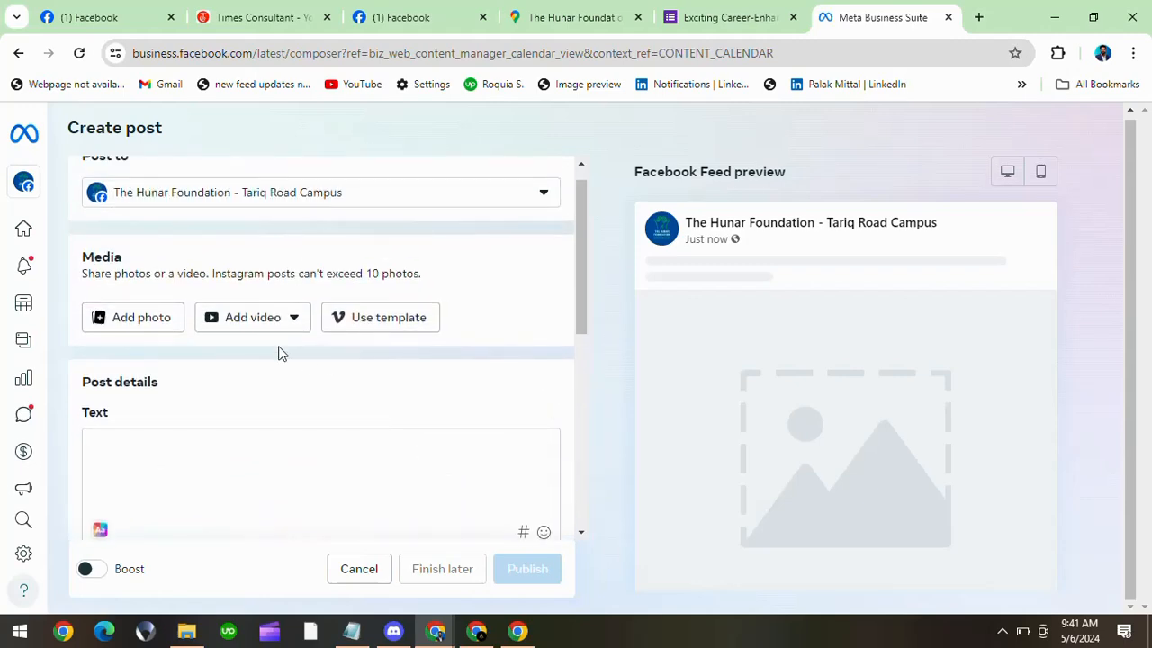
{"action": "left_click", "coordinate": [153, 325]}
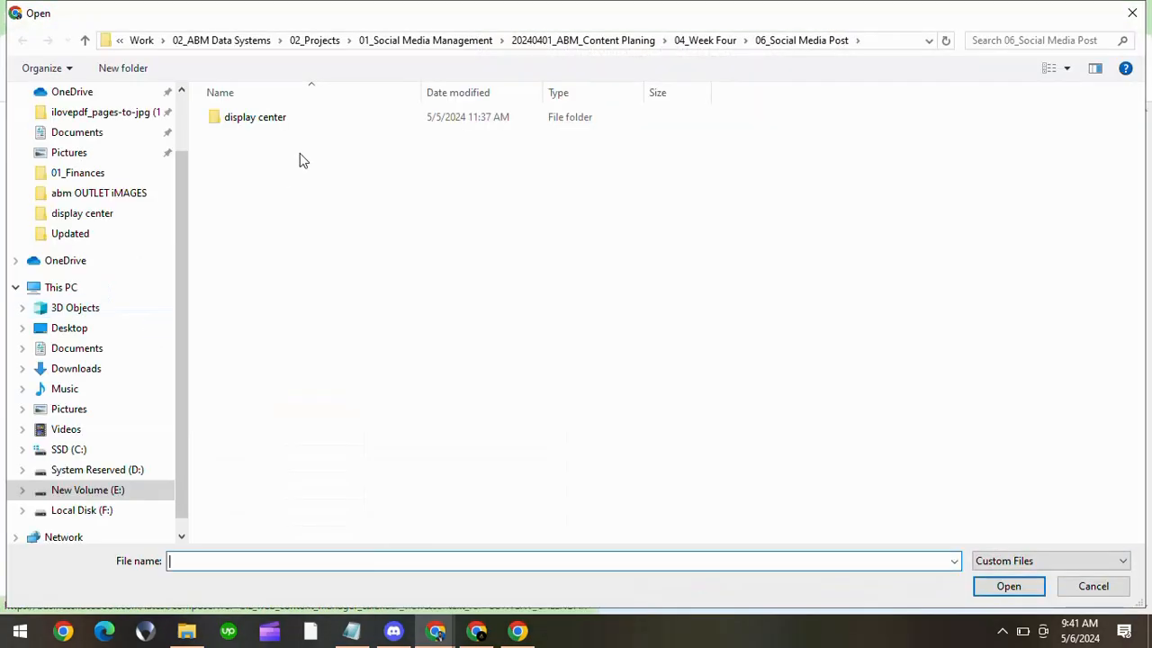
{"action": "left_click", "coordinate": [124, 148]}
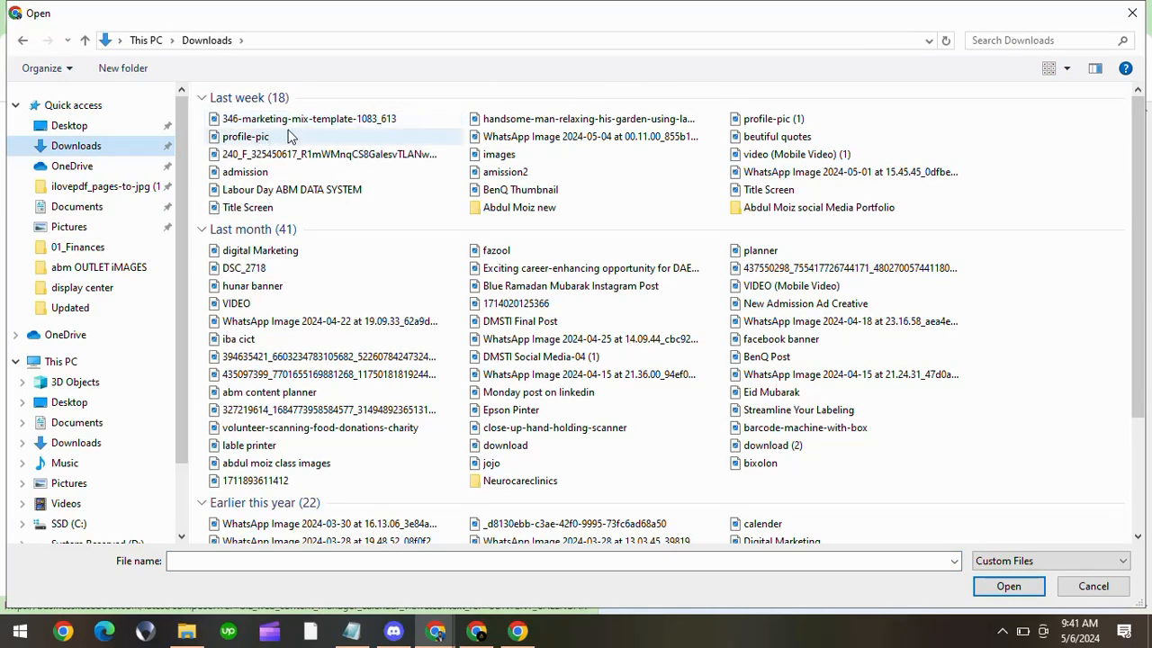
{"action": "left_click", "coordinate": [297, 119]}
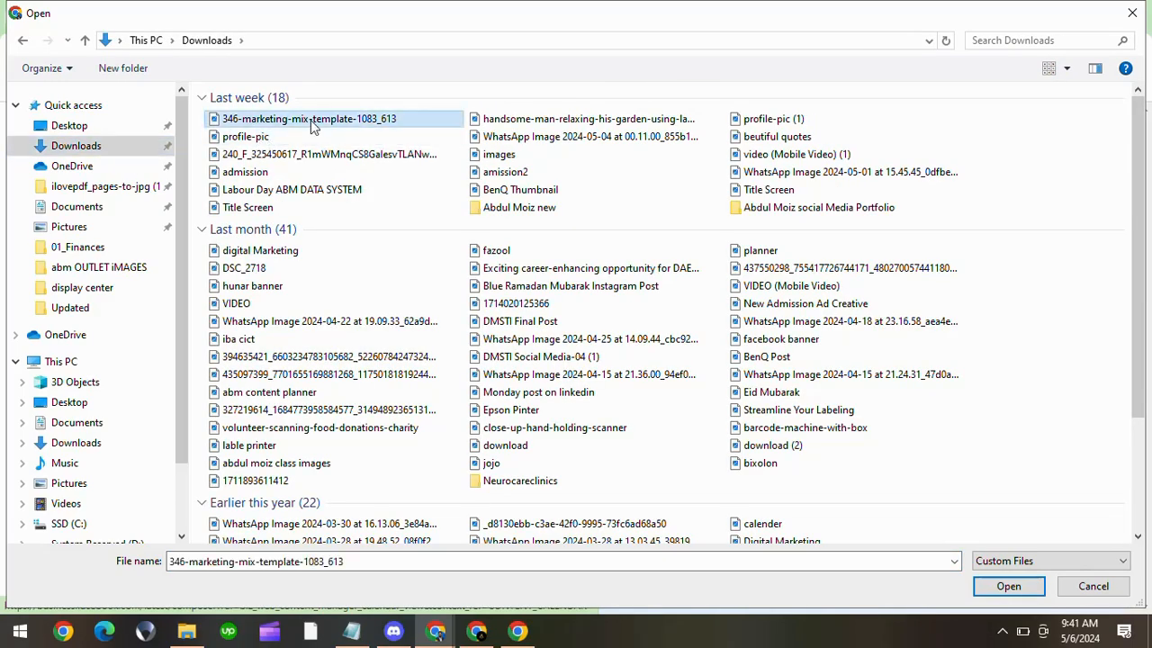
{"action": "left_click", "coordinate": [1006, 586]}
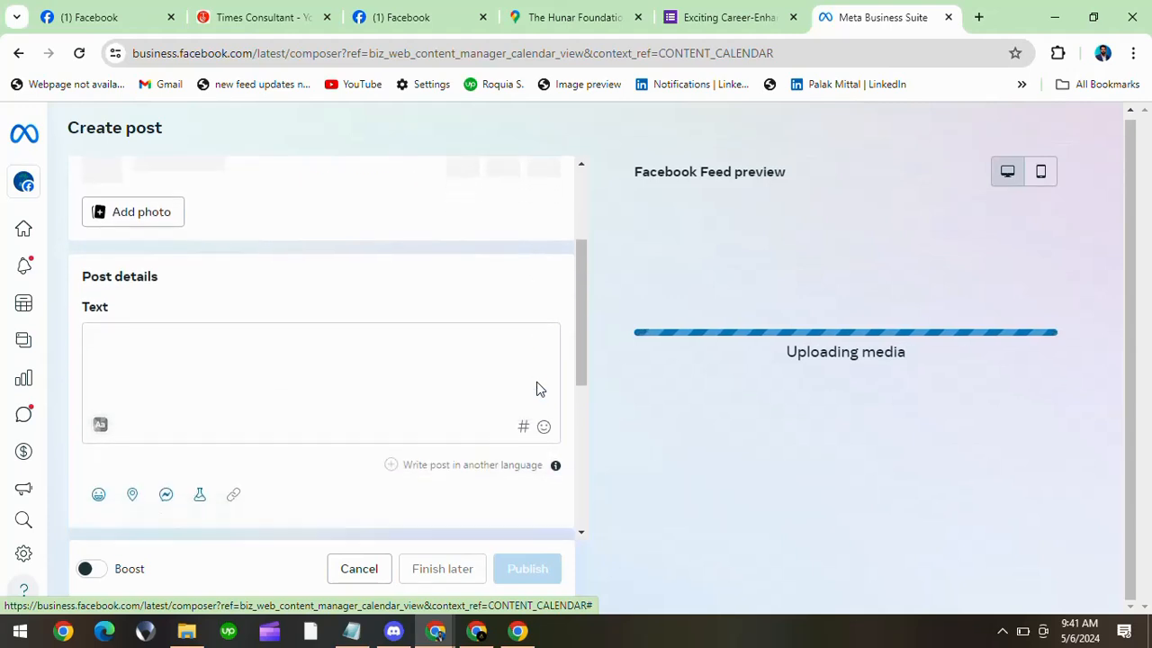
{"action": "scroll", "coordinate": [536, 382], "scroll_direction": "down", "scroll_amount": 3}
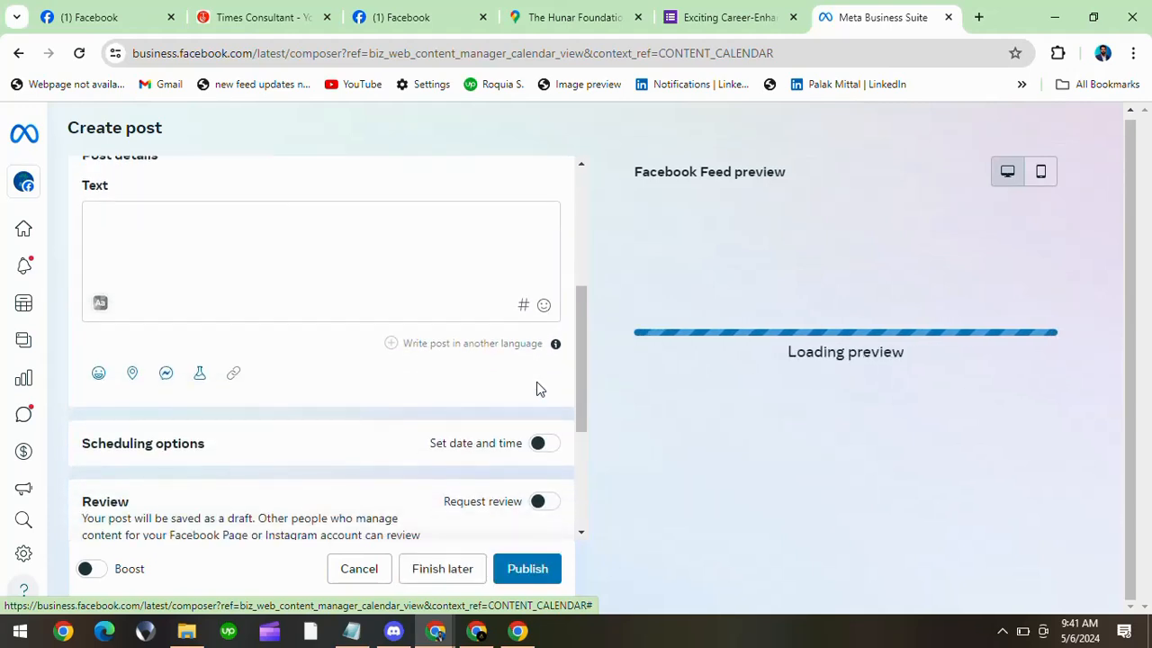
{"action": "scroll", "coordinate": [419, 365], "scroll_direction": "up", "scroll_amount": 2}
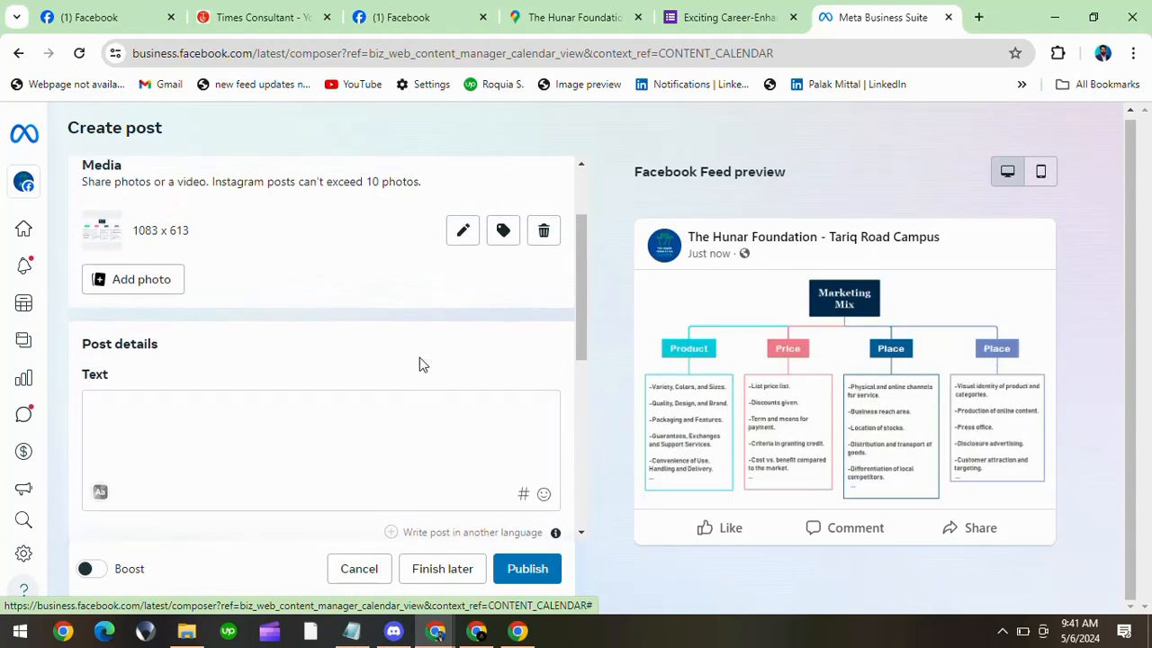
Step: Add a Get messages option to the post so the preview offers a Send message button
{"action": "scroll", "coordinate": [419, 358], "scroll_direction": "down", "scroll_amount": 4}
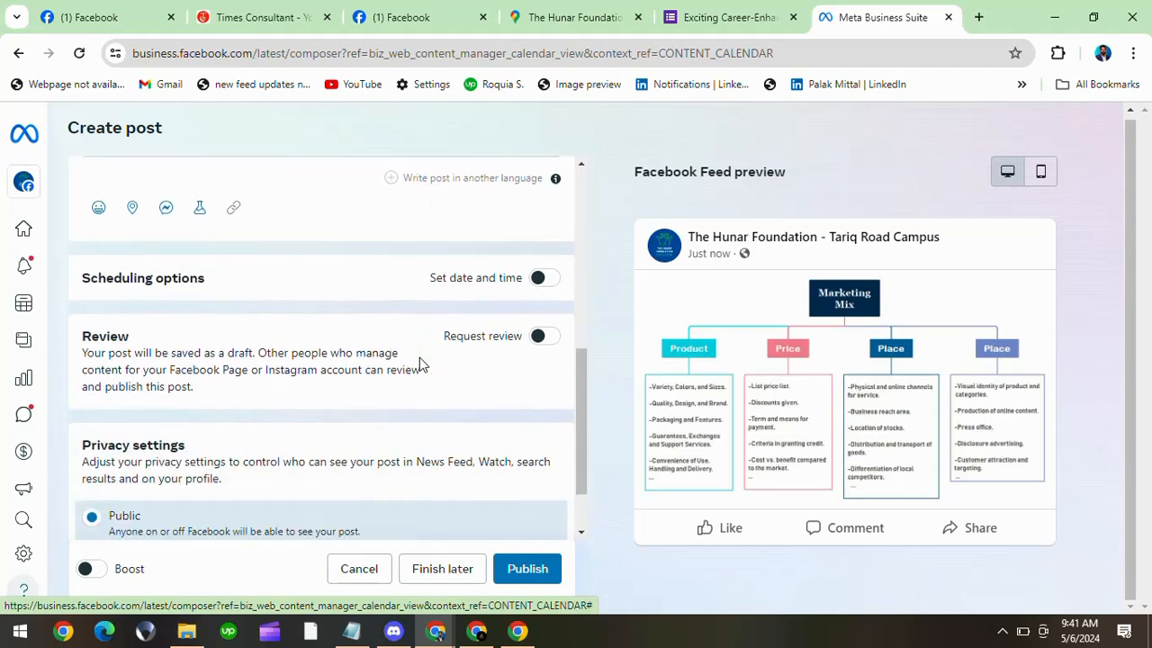
{"action": "scroll", "coordinate": [420, 363], "scroll_direction": "down", "scroll_amount": 1}
{"action": "scroll", "coordinate": [360, 342], "scroll_direction": "up", "scroll_amount": 2}
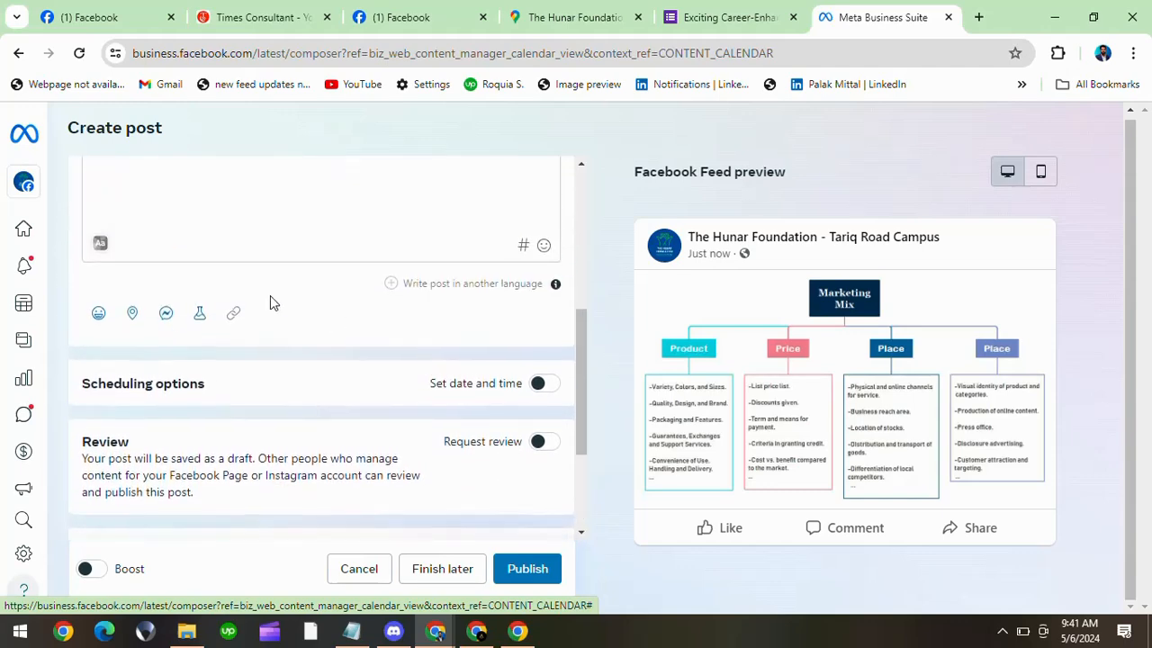
{"action": "left_click", "coordinate": [165, 313]}
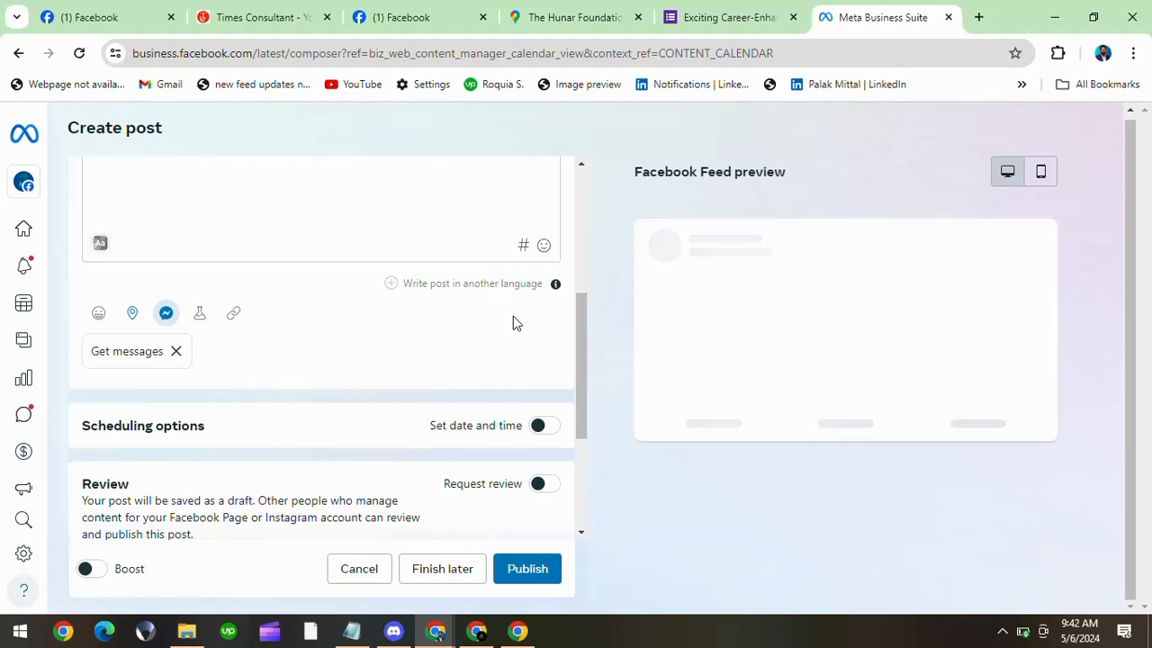
{"action": "scroll", "coordinate": [513, 320], "scroll_direction": "down", "scroll_amount": 1}
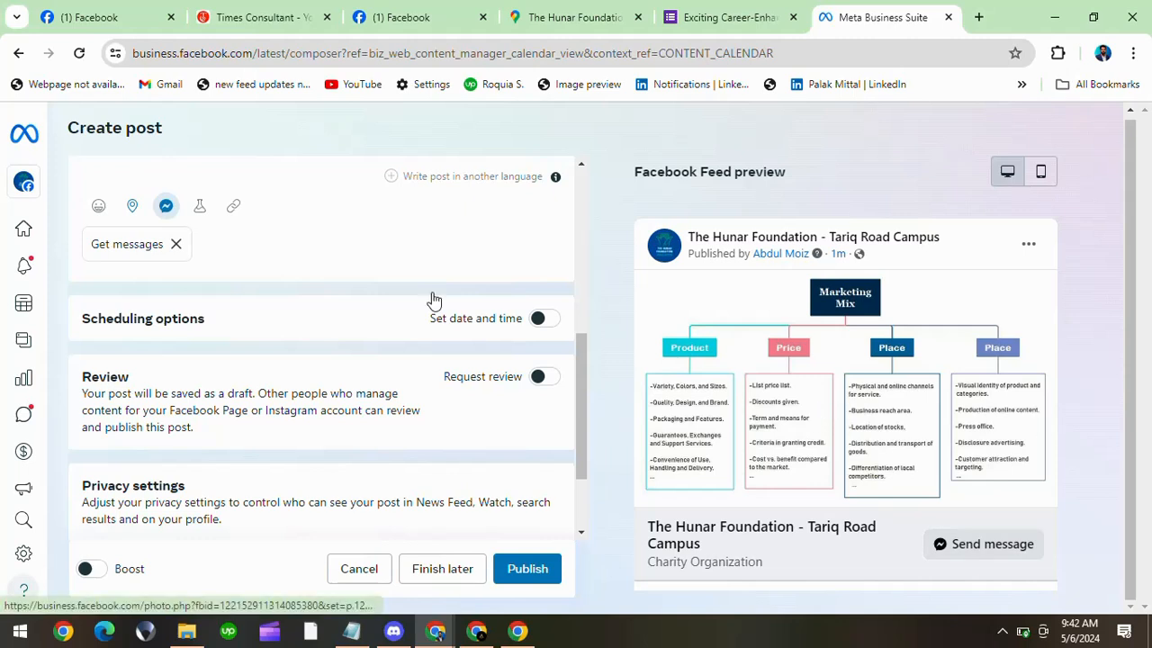
Step: Remove the Get messages option from the post and try to open the link preview editor
{"action": "scroll", "coordinate": [435, 300], "scroll_direction": "up", "scroll_amount": 3}
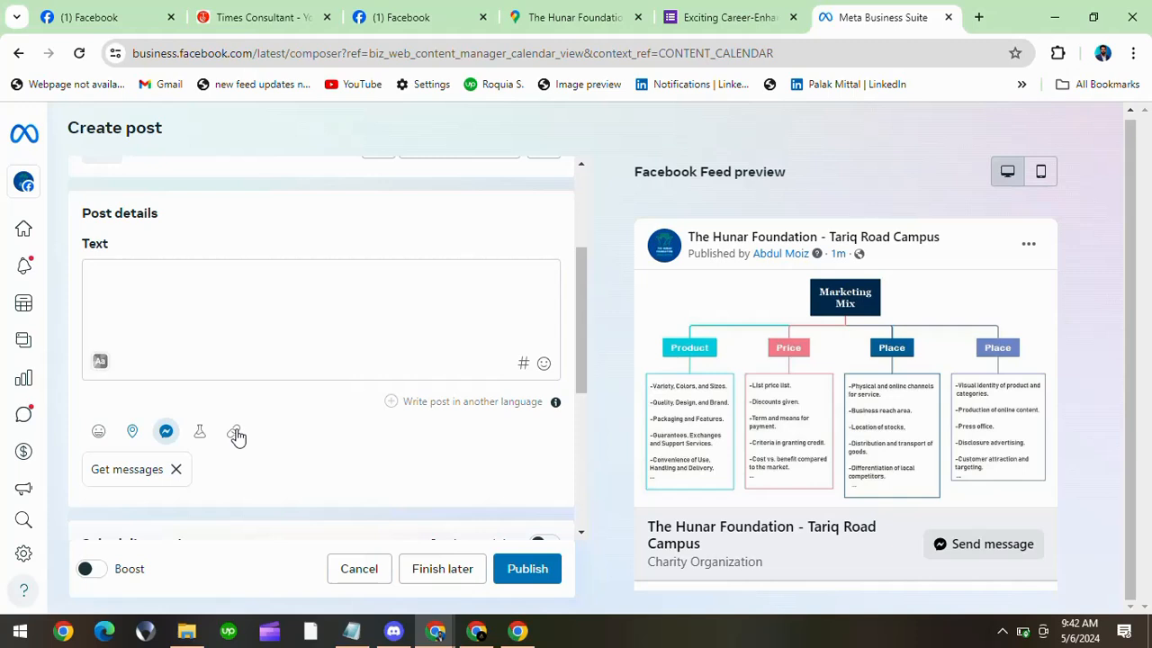
{"action": "scroll", "coordinate": [275, 396], "scroll_direction": "down", "scroll_amount": 1}
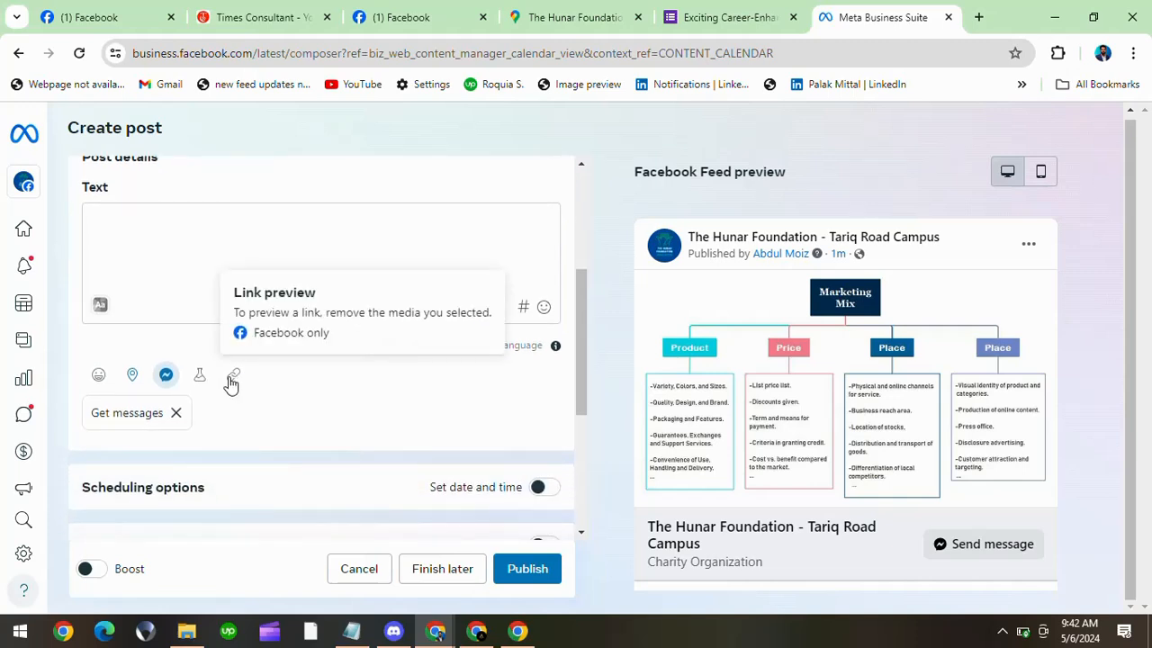
{"action": "left_click", "coordinate": [177, 414]}
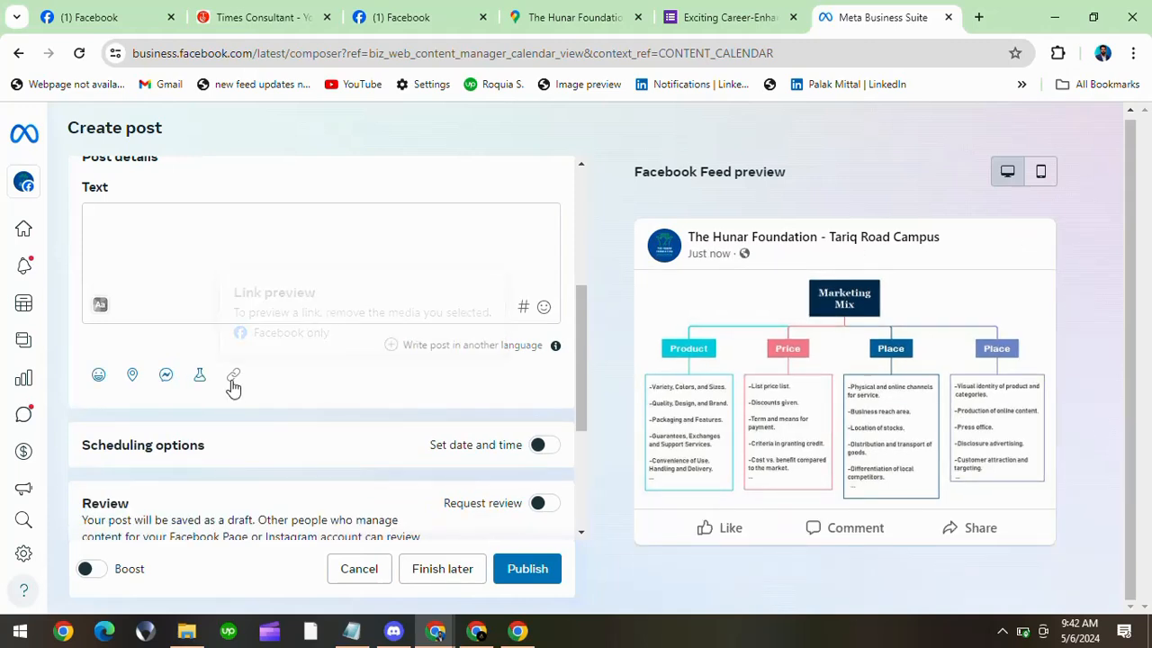
{"action": "right_click", "coordinate": [233, 387]}
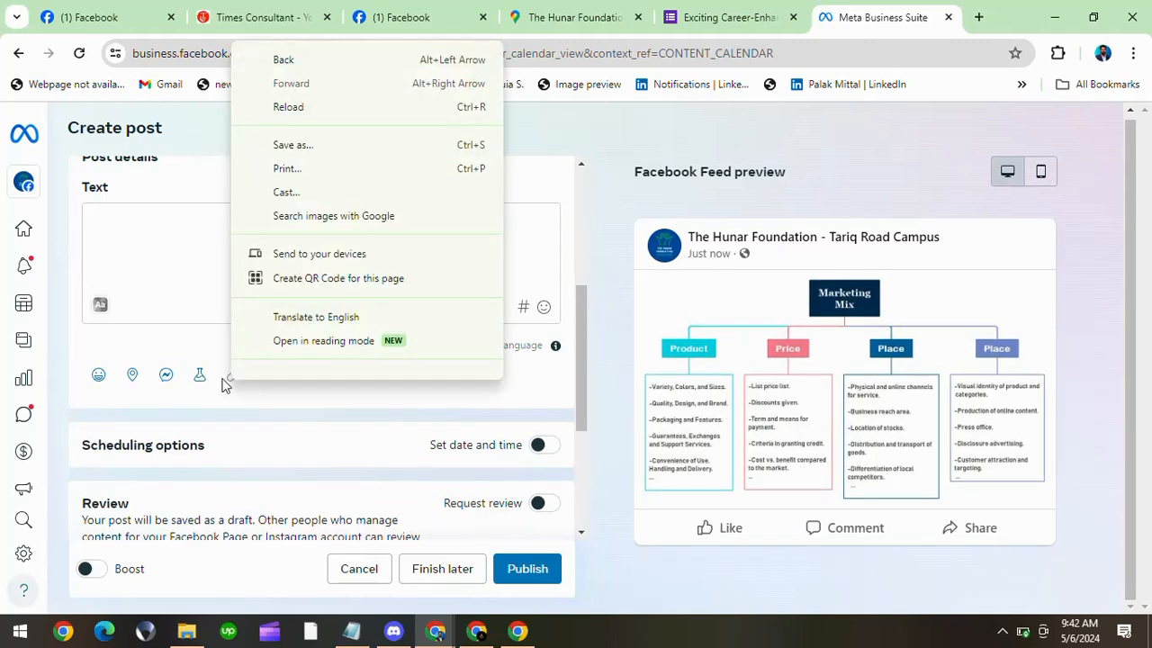
{"action": "left_click", "coordinate": [231, 387]}
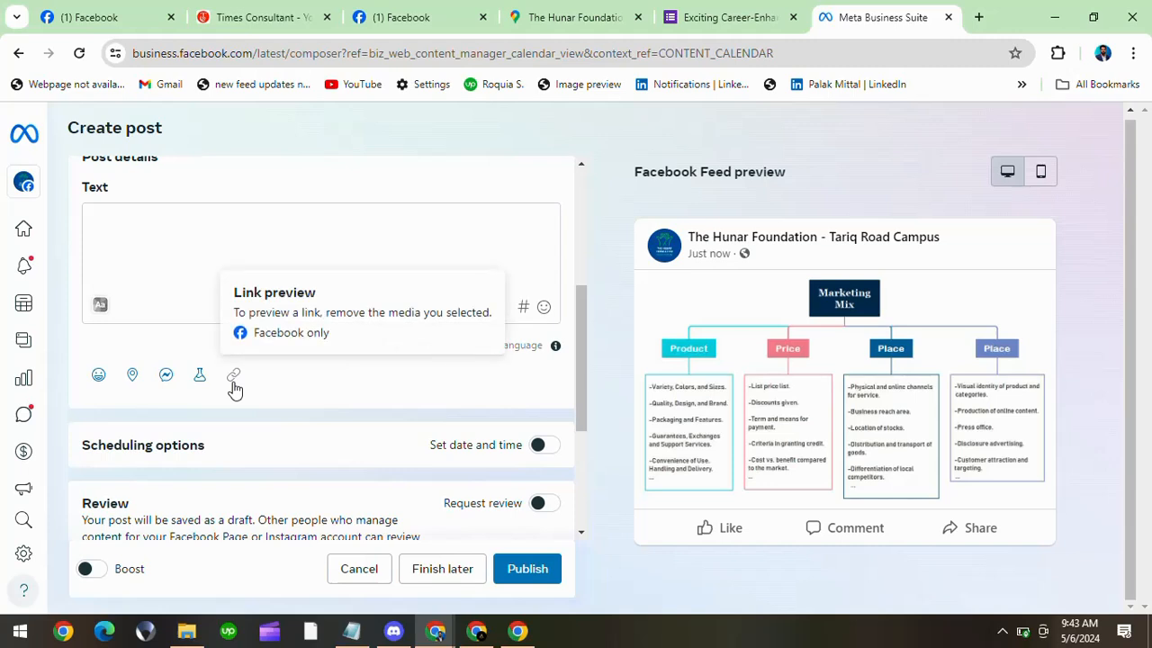
Step: Delete the marketing mix photo from the post's media and open the link preview editor
{"action": "scroll", "coordinate": [233, 387], "scroll_direction": "up", "scroll_amount": 3}
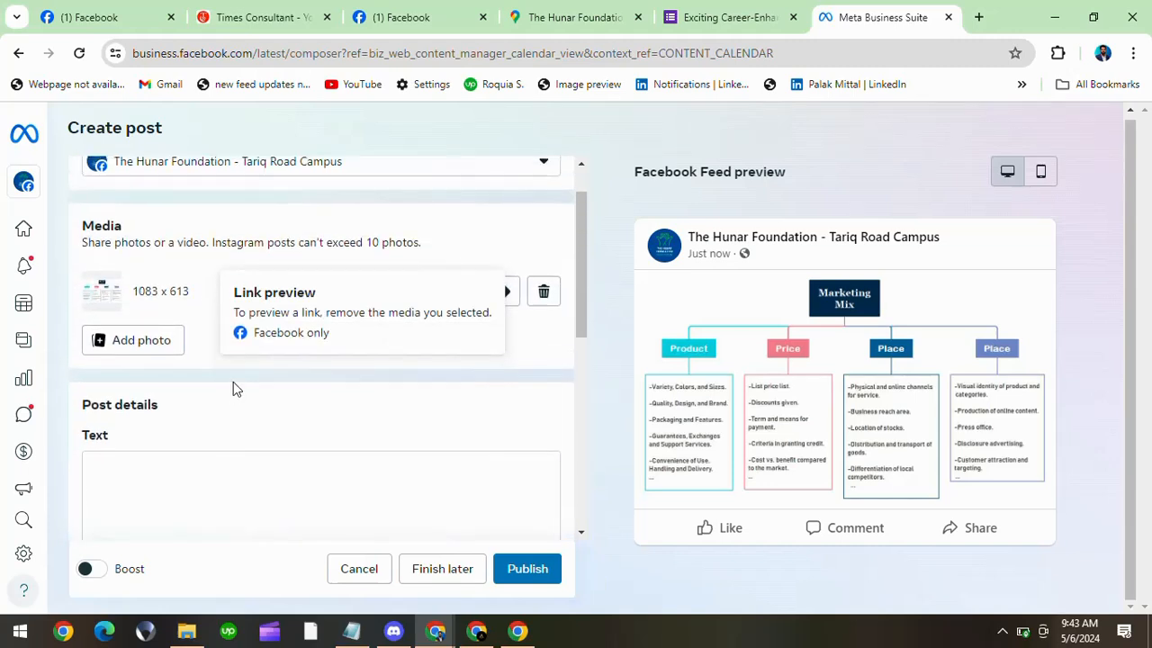
{"action": "right_click", "coordinate": [233, 382]}
{"action": "left_click", "coordinate": [543, 308]}
{"action": "left_click", "coordinate": [543, 308]}
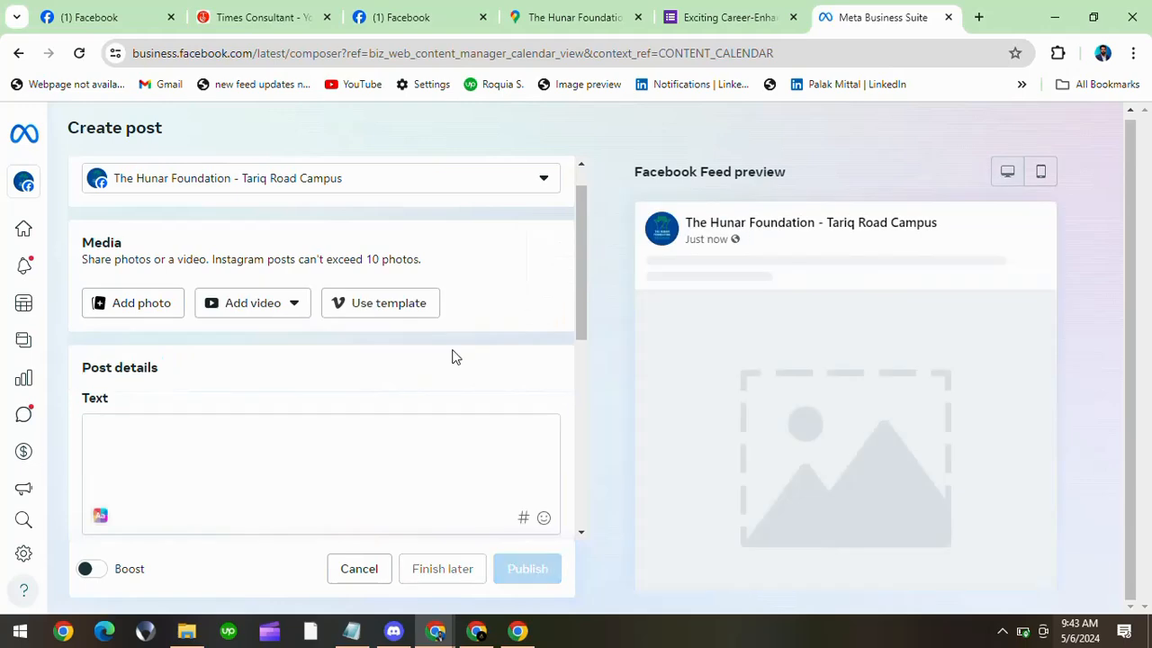
{"action": "scroll", "coordinate": [409, 380], "scroll_direction": "down", "scroll_amount": 2}
{"action": "left_click", "coordinate": [235, 418]}
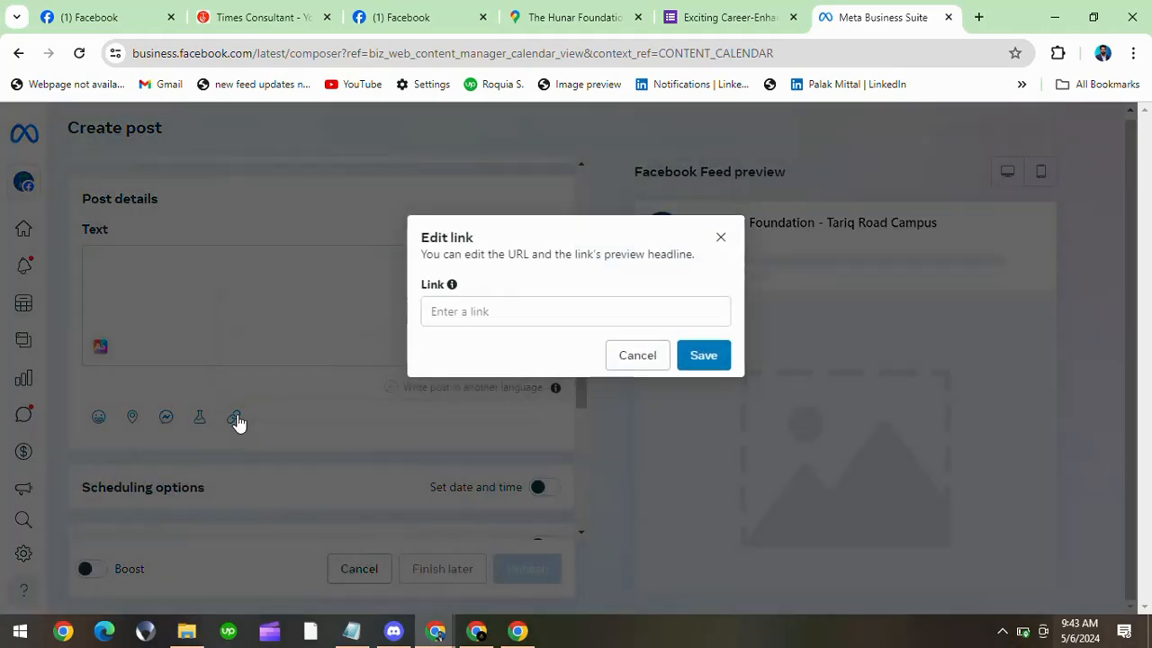
Step: Try the Times Consultant website address as the post's link, and clear the link field again
{"action": "left_click", "coordinate": [980, 17]}
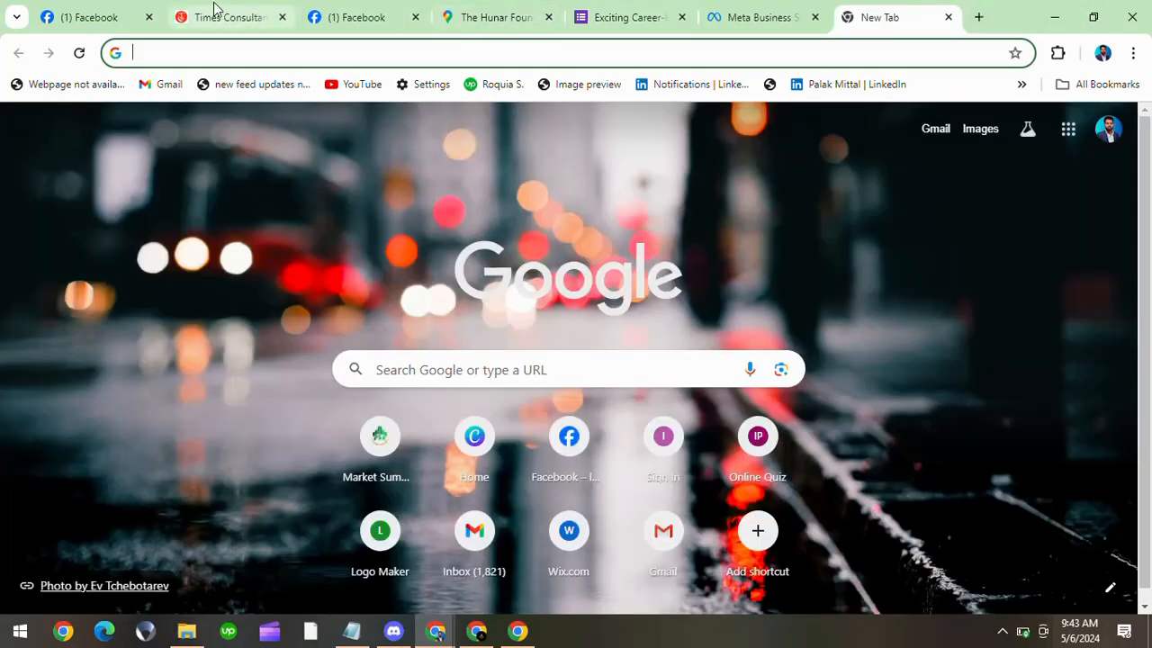
{"action": "left_click", "coordinate": [214, 11]}
{"action": "left_click", "coordinate": [235, 51]}
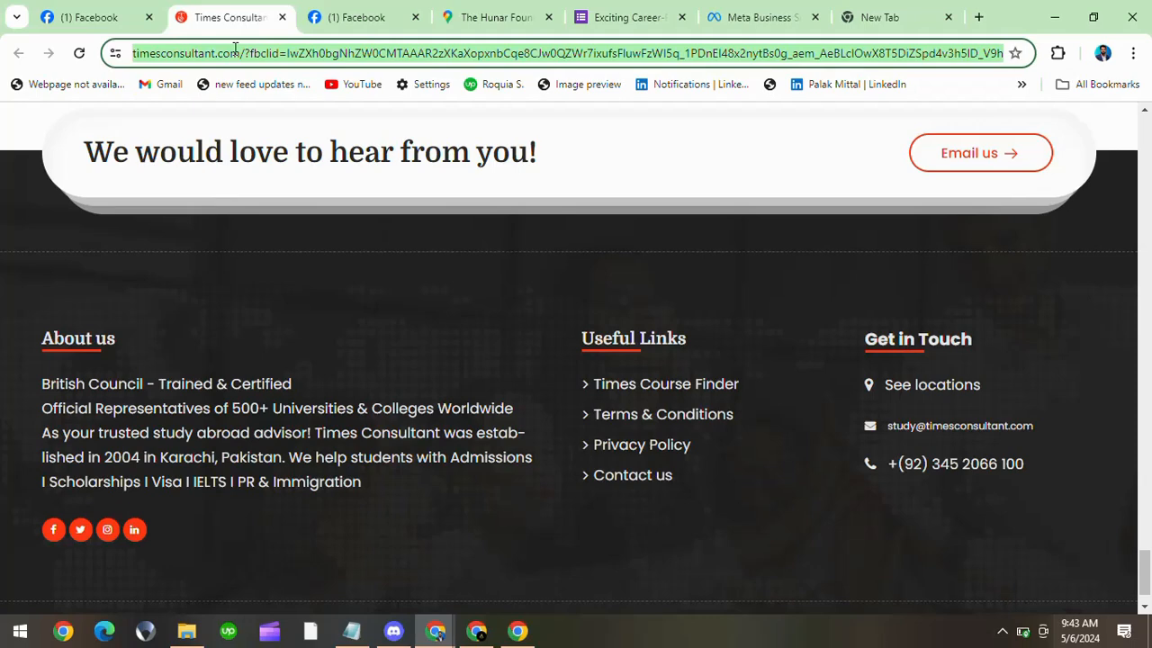
{"action": "left_click", "coordinate": [758, 15]}
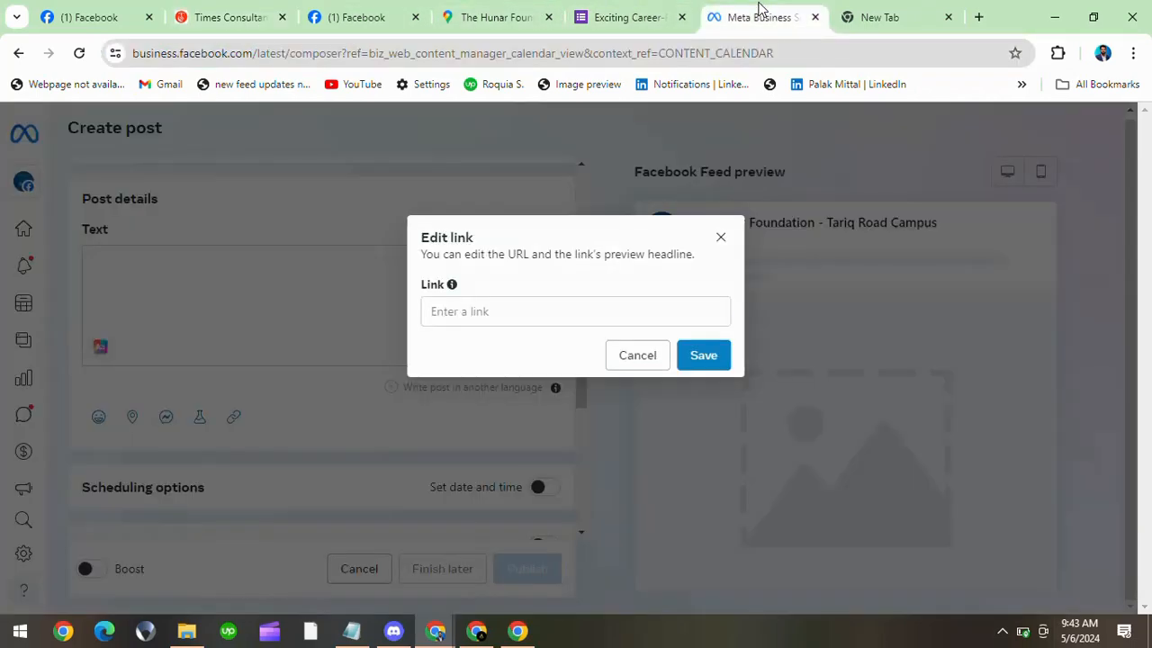
{"action": "left_click", "coordinate": [502, 308]}
{"action": "key", "text": "ctrl+v"}
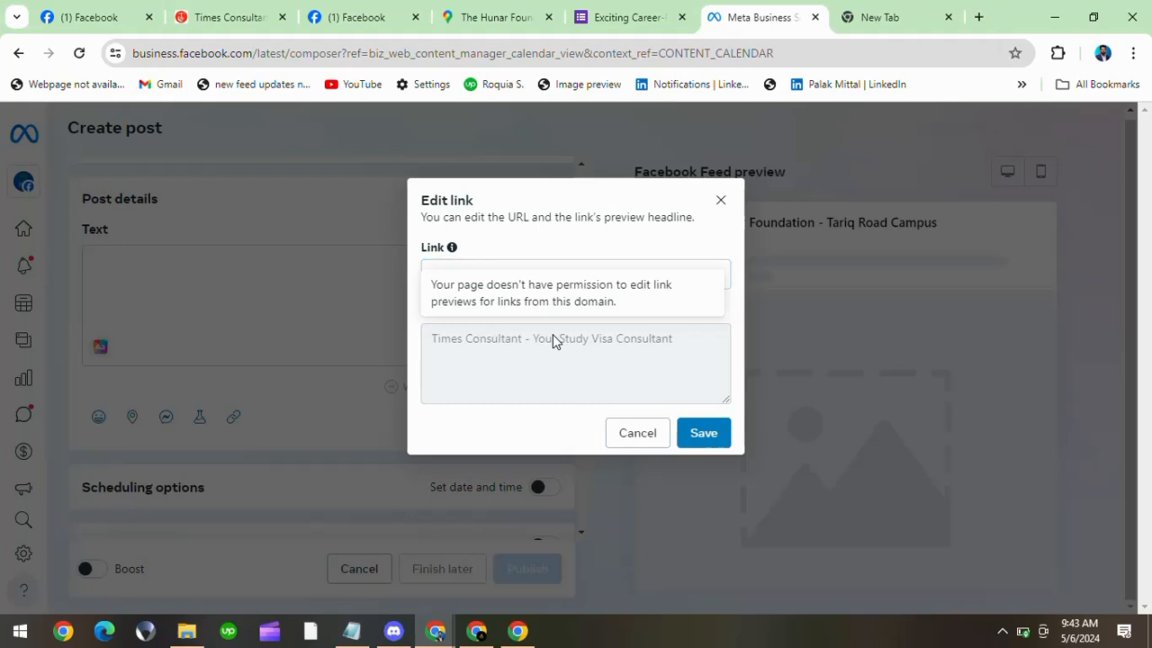
{"action": "left_click", "coordinate": [715, 275]}
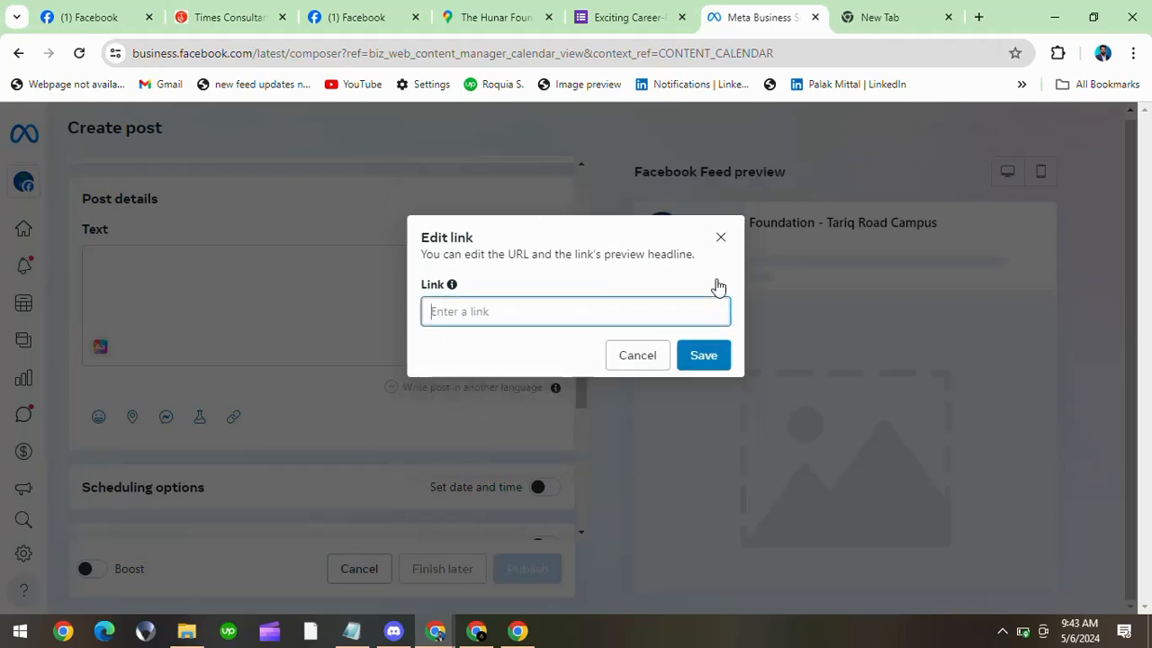
Step: Load daraz.pk/#hp-flash-sale in the empty browser tab and copy the page's address
{"action": "left_click", "coordinate": [903, 22]}
{"action": "type", "text": "daraz.pk/#hp-flash-sale"}
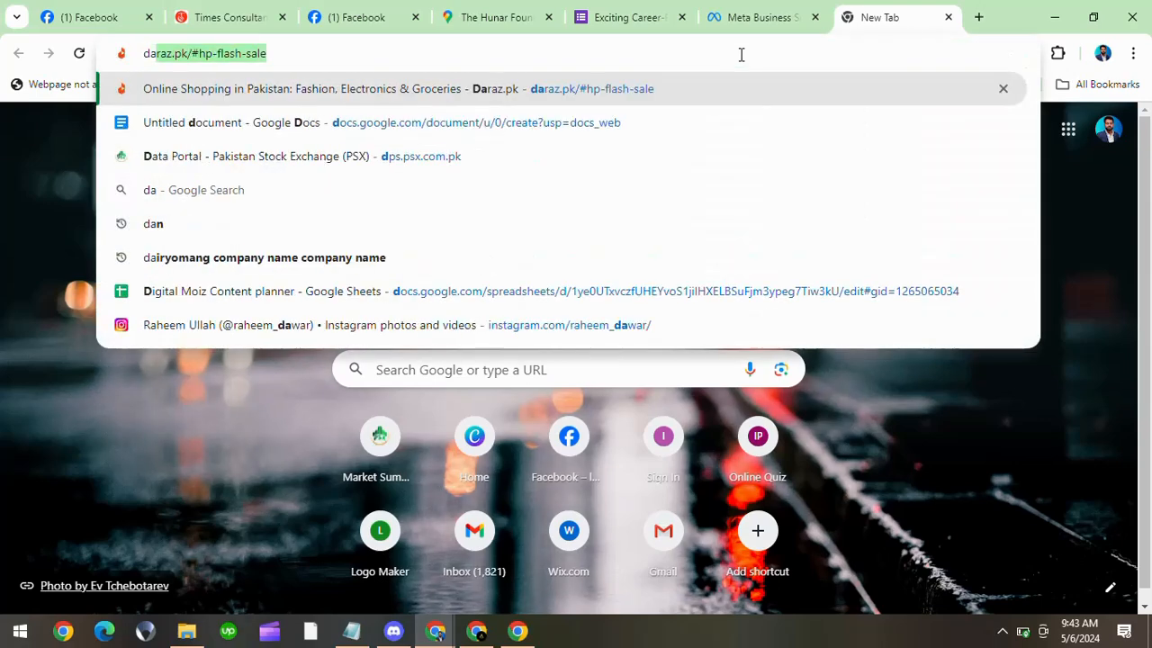
{"action": "key", "text": "Down"}
{"action": "key", "text": "Up"}
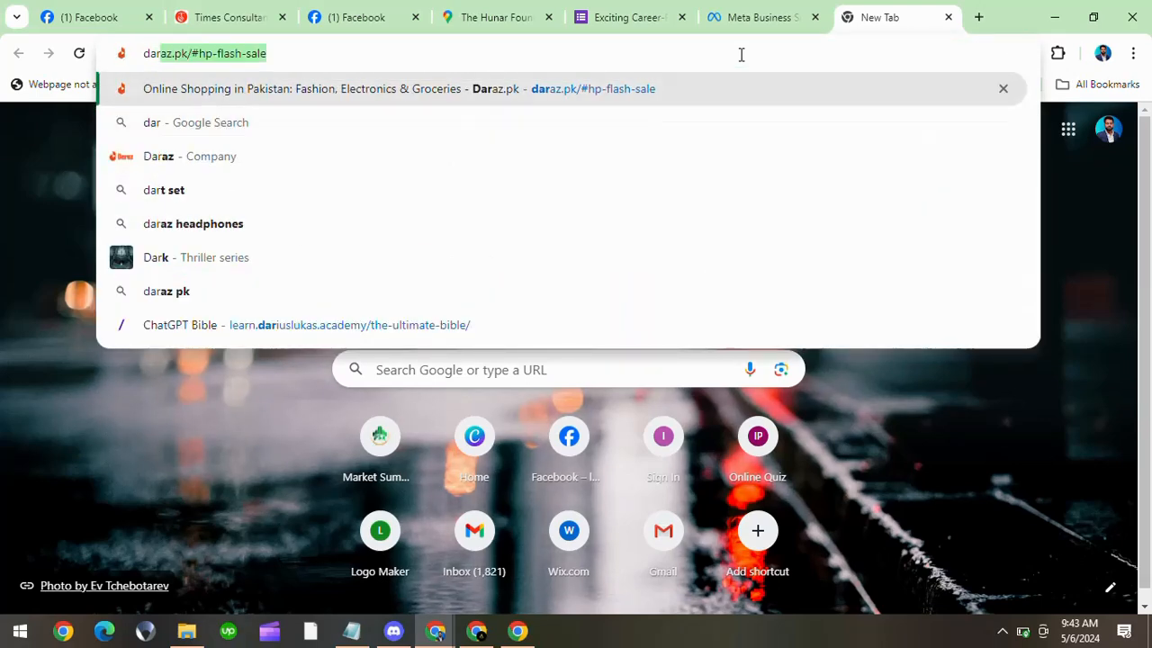
{"action": "key", "text": "Return"}
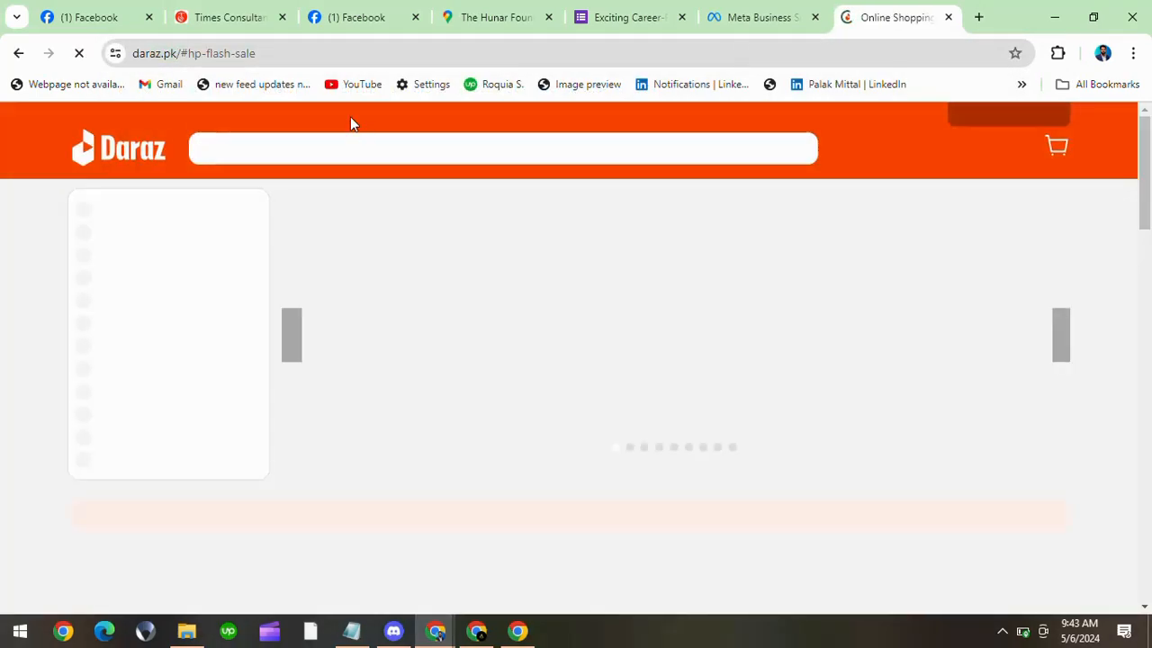
{"action": "left_click", "coordinate": [376, 46]}
{"action": "key", "text": "ctrl+c"}
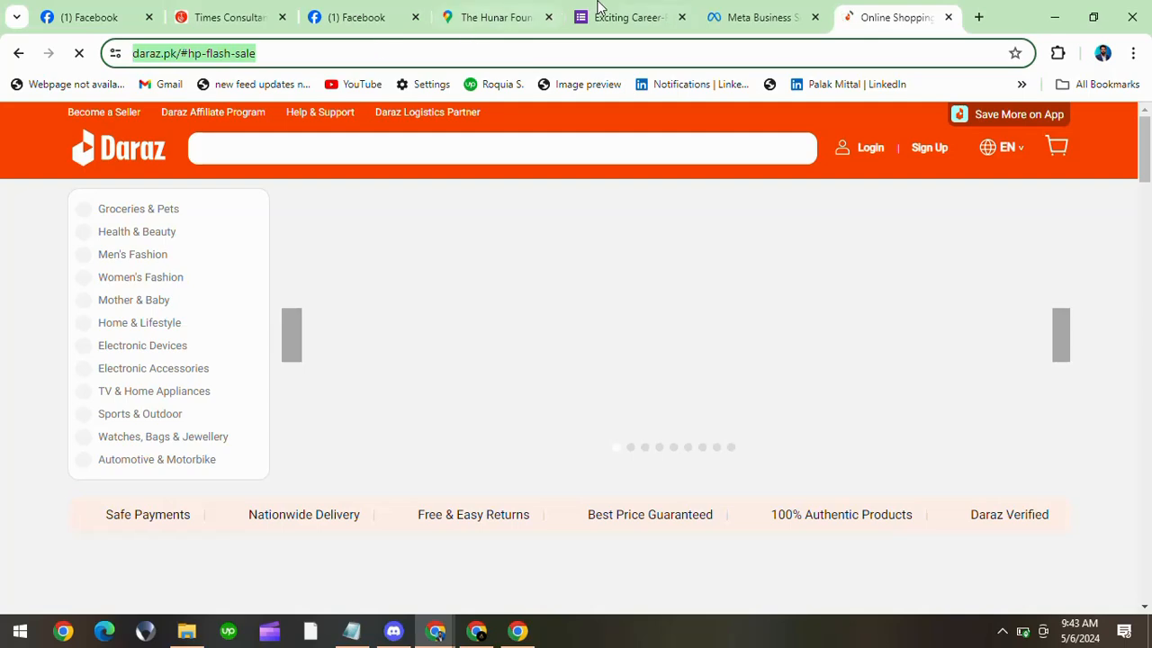
{"action": "left_click", "coordinate": [731, 13]}
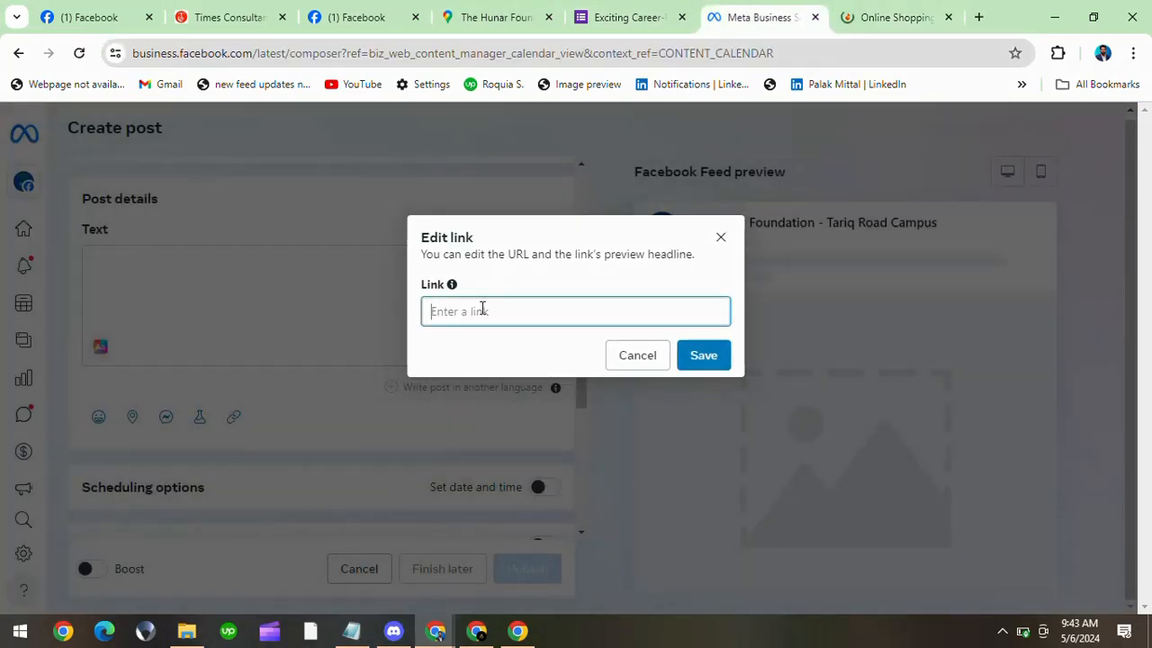
{"action": "key", "text": "ctrl+v"}
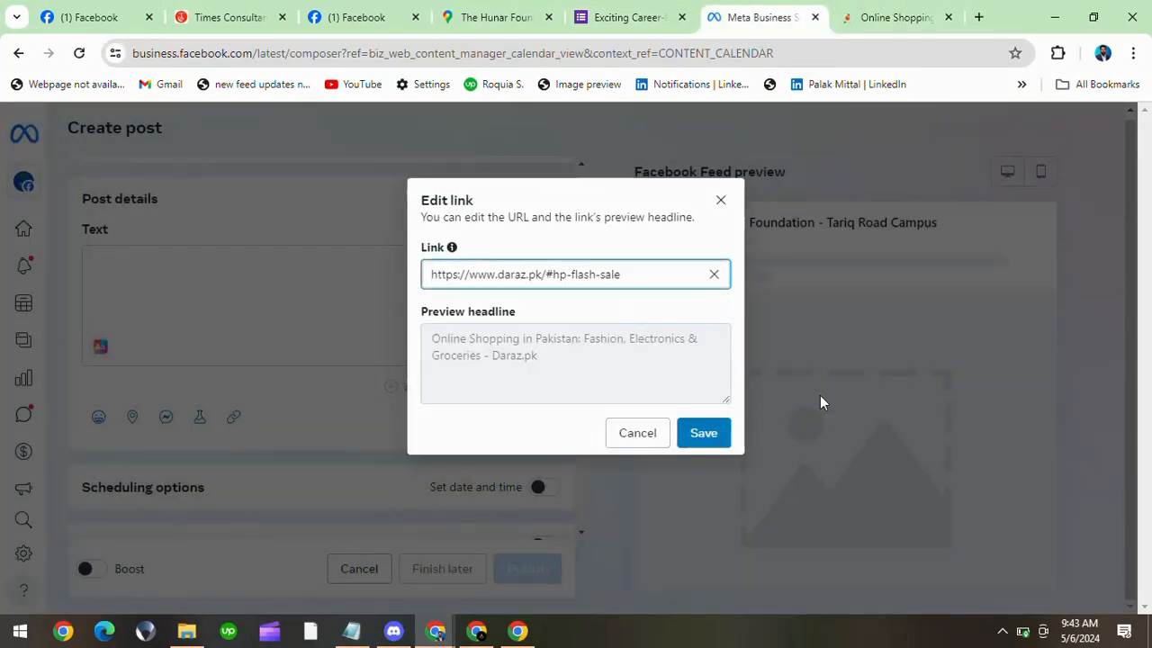
{"action": "left_click", "coordinate": [725, 442]}
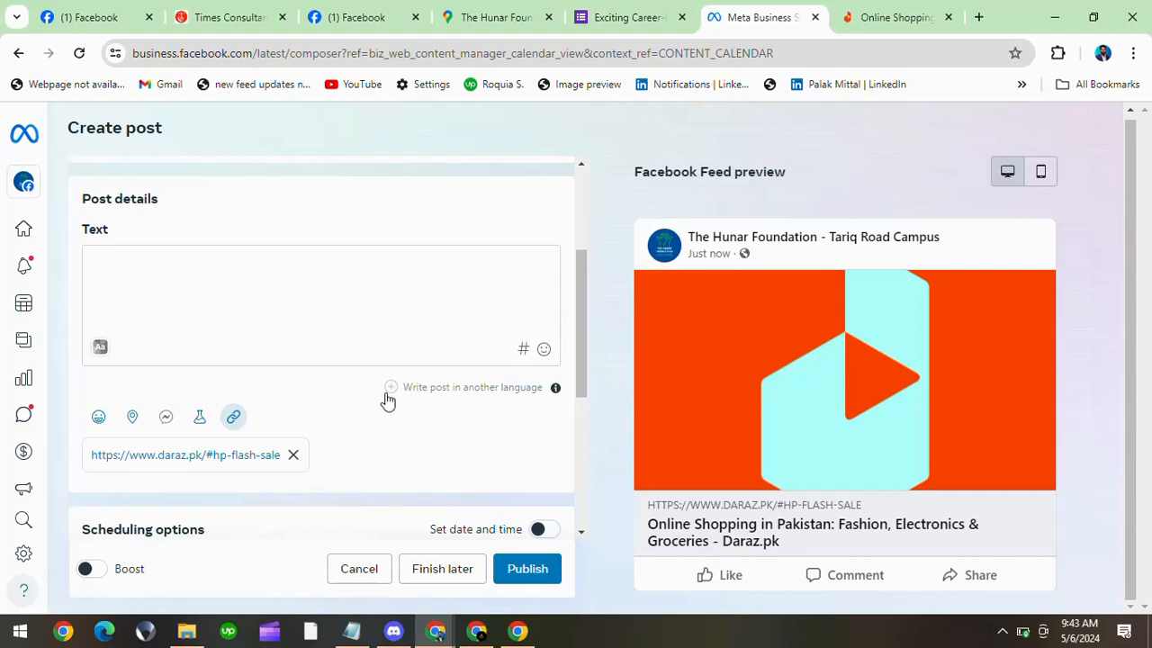
Step: Examine the Daraz link preview in the Facebook Feed preview and return to the Daraz page
{"action": "scroll", "coordinate": [386, 399], "scroll_direction": "down", "scroll_amount": 2}
{"action": "scroll", "coordinate": [796, 531], "scroll_direction": "down", "scroll_amount": 1}
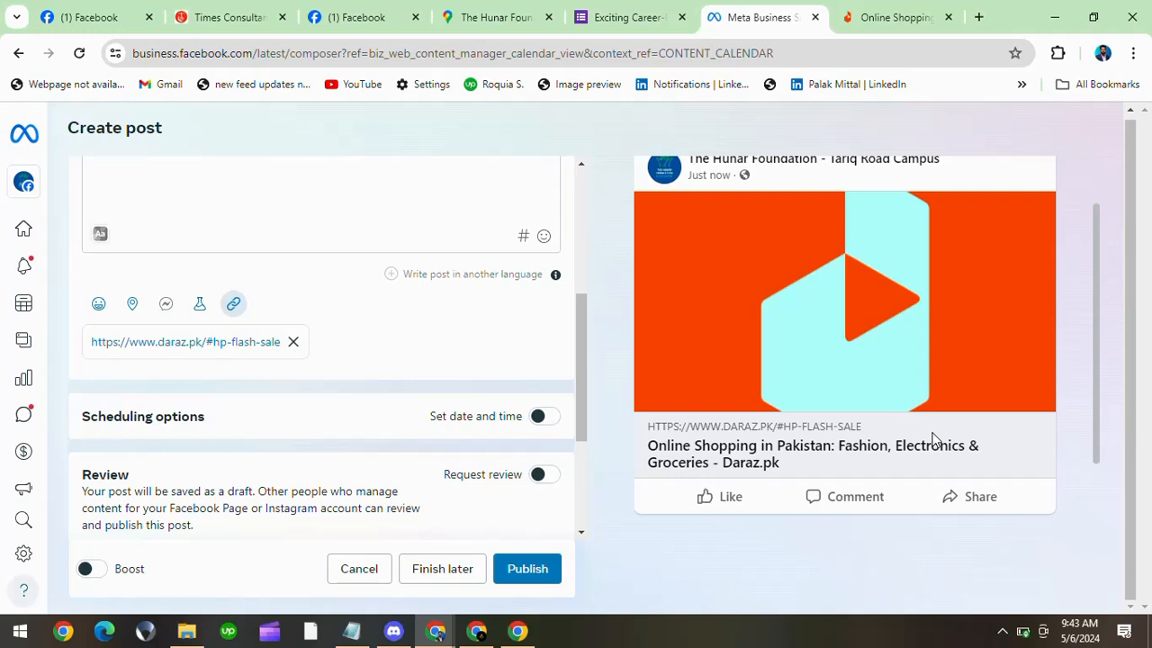
{"action": "scroll", "coordinate": [869, 363], "scroll_direction": "up", "scroll_amount": 1}
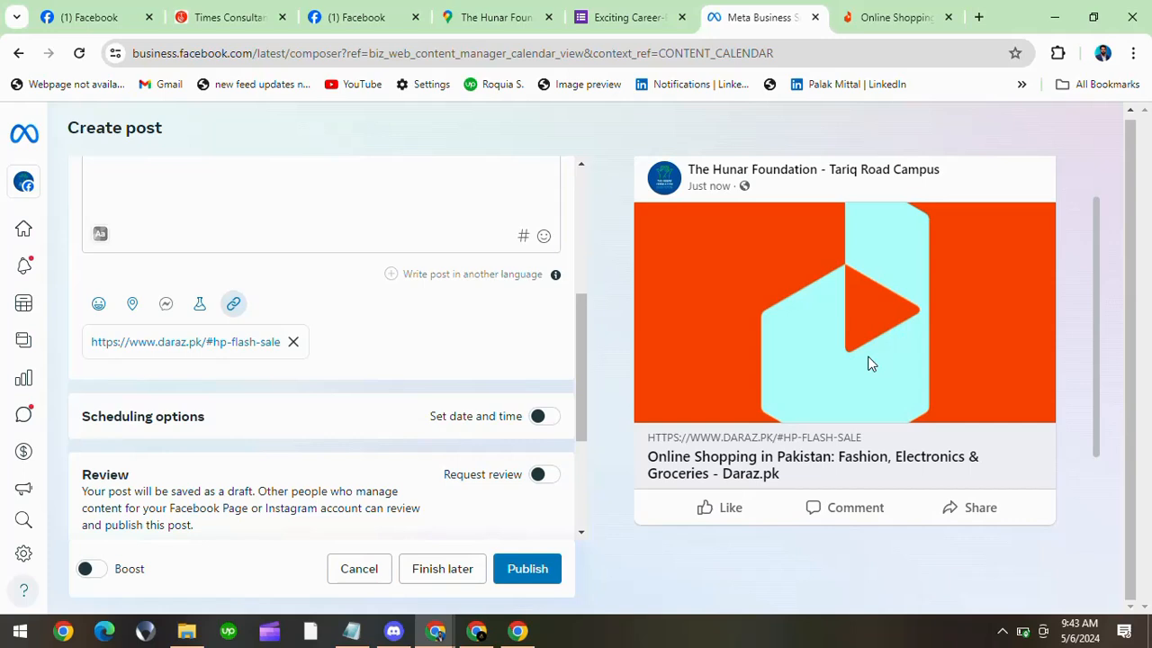
{"action": "scroll", "coordinate": [869, 363], "scroll_direction": "down", "scroll_amount": 1}
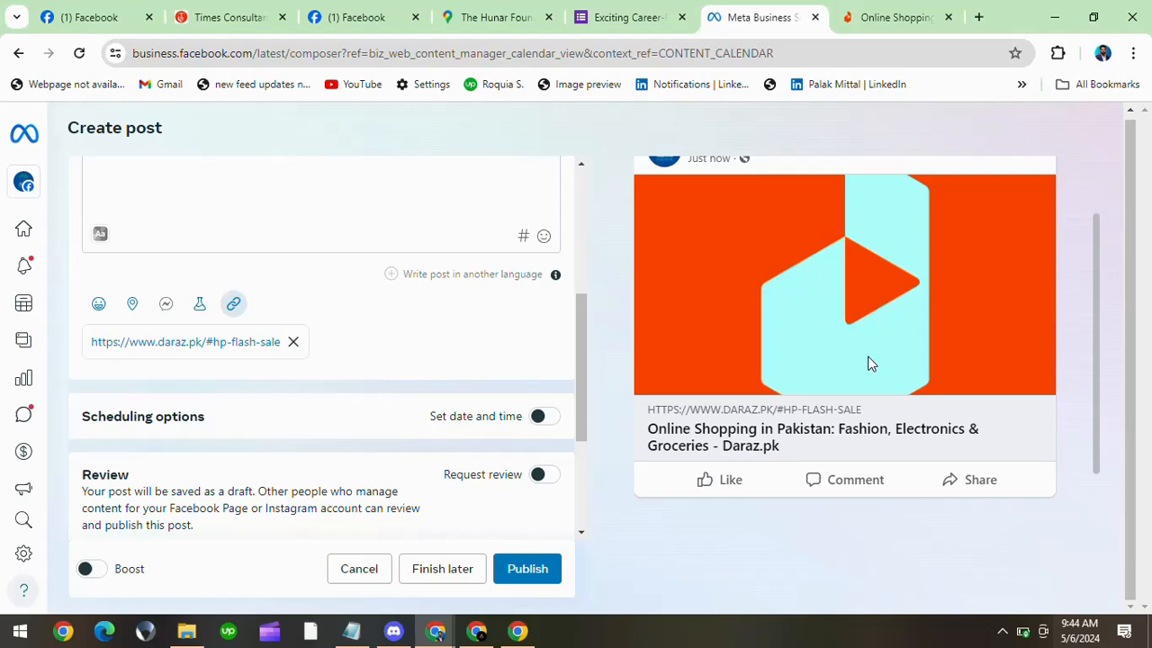
{"action": "left_click", "coordinate": [867, 9]}
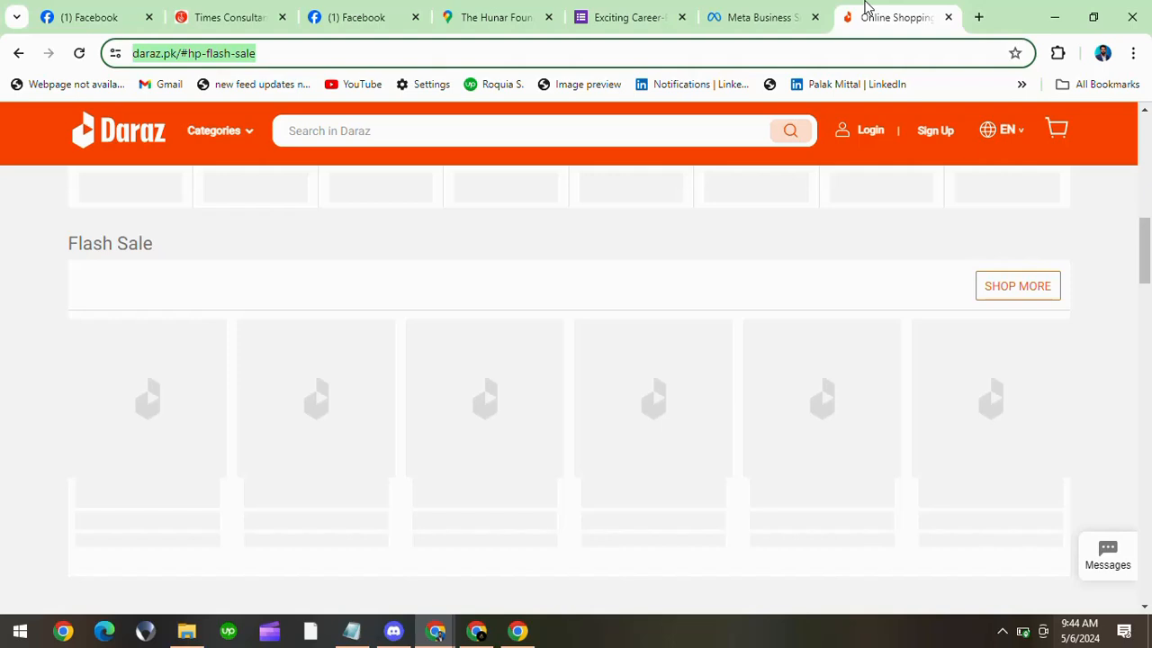
{"action": "left_click", "coordinate": [948, 17]}
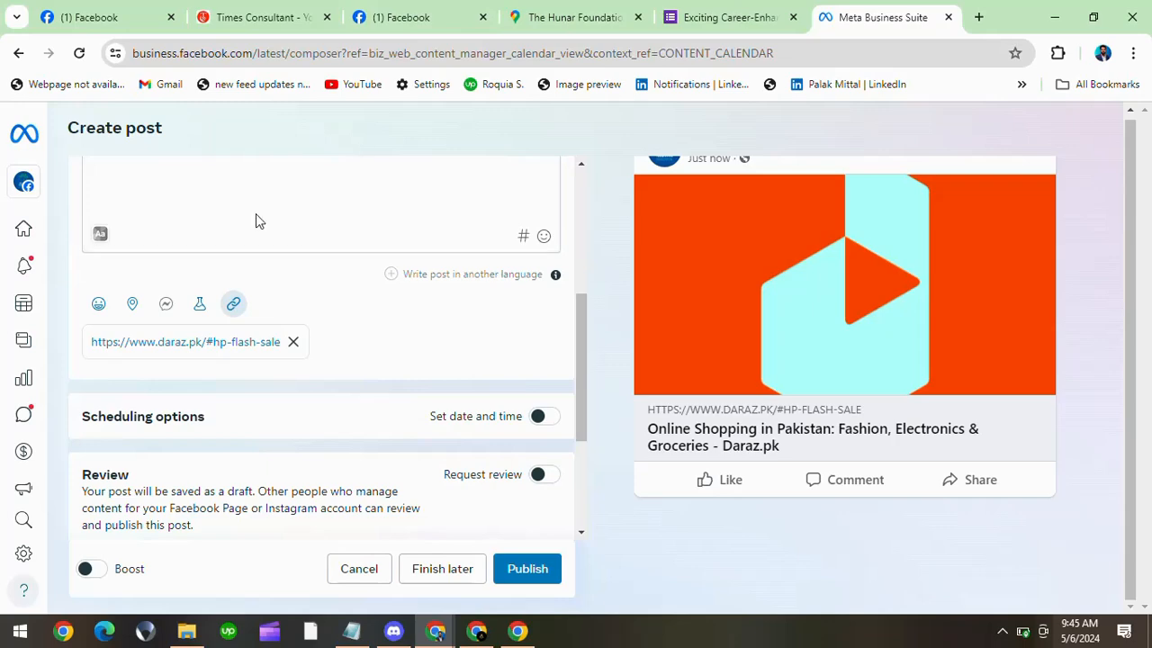
{"action": "scroll", "coordinate": [267, 408], "scroll_direction": "down", "scroll_amount": 1}
{"action": "scroll", "coordinate": [267, 409], "scroll_direction": "up", "scroll_amount": 2}
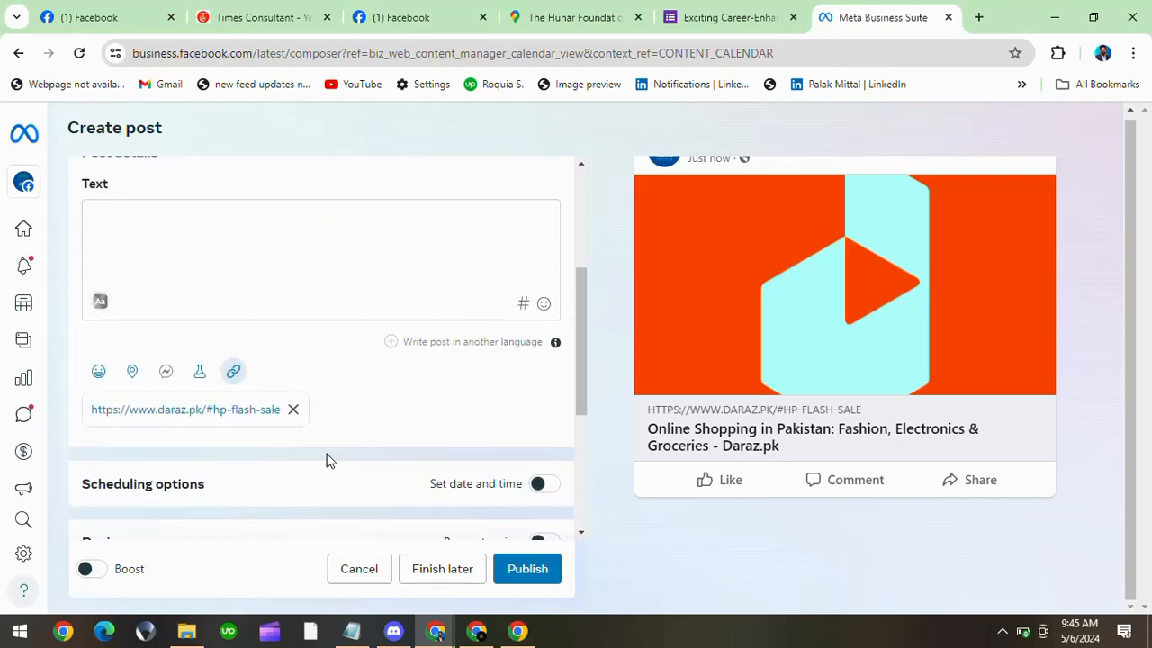
{"action": "left_click", "coordinate": [293, 412]}
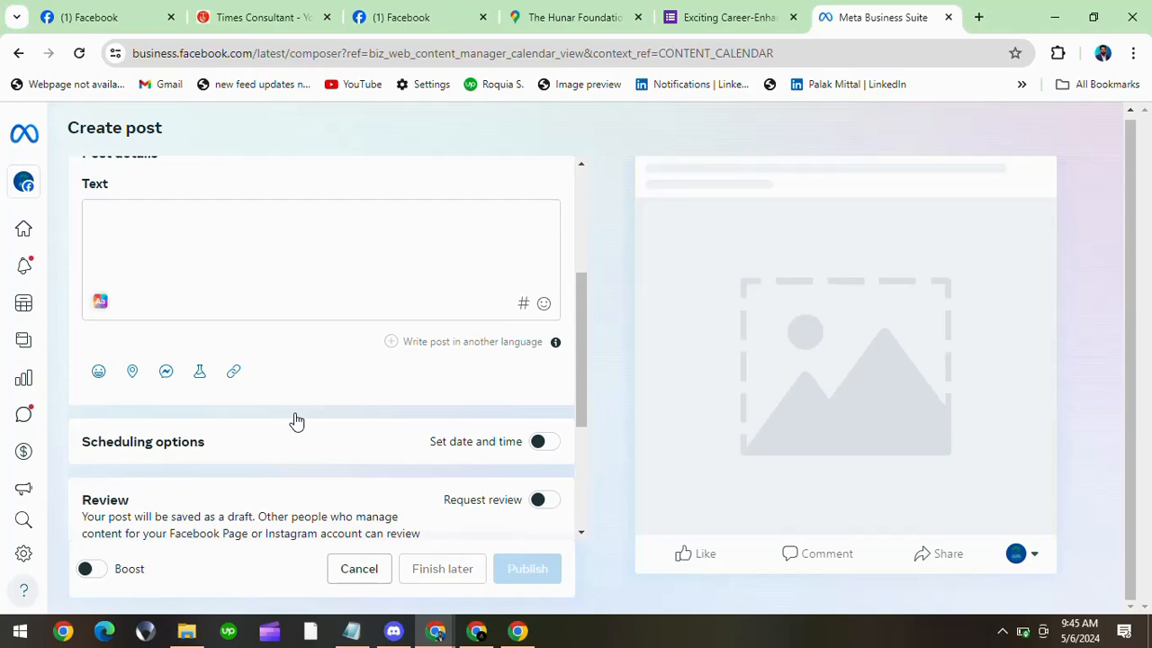
Step: Try the Vimeo template chooser for the post's media, and exit it with changes discarded
{"action": "scroll", "coordinate": [297, 420], "scroll_direction": "down", "scroll_amount": 2}
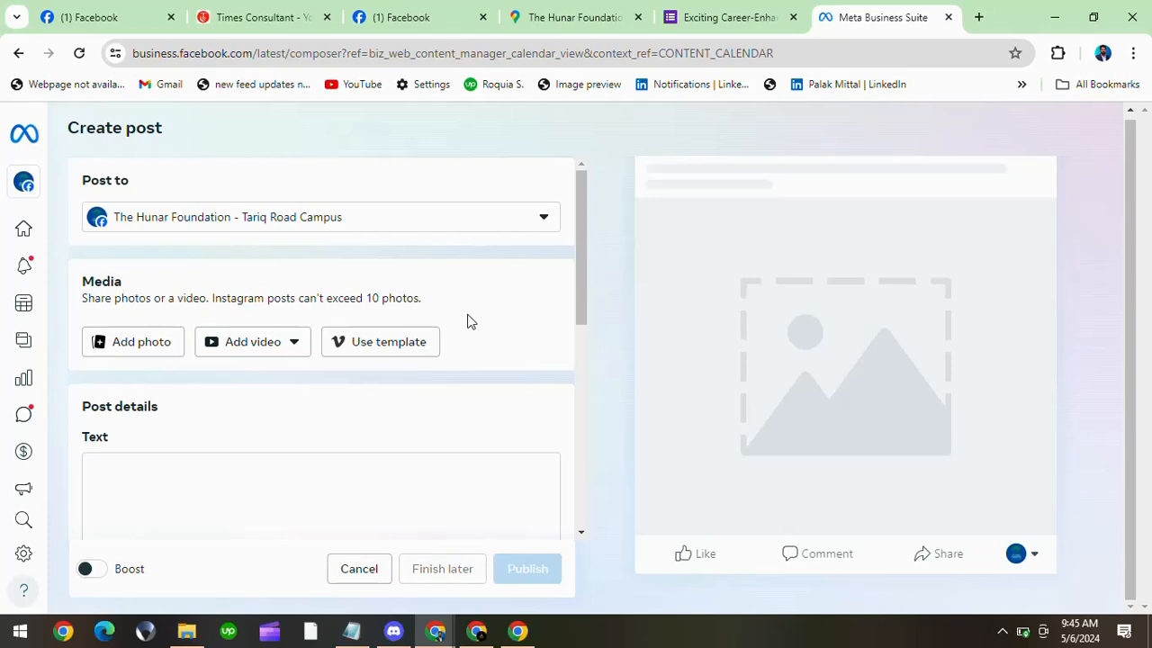
{"action": "scroll", "coordinate": [467, 321], "scroll_direction": "down", "scroll_amount": 5}
{"action": "scroll", "coordinate": [465, 321], "scroll_direction": "up", "scroll_amount": 4}
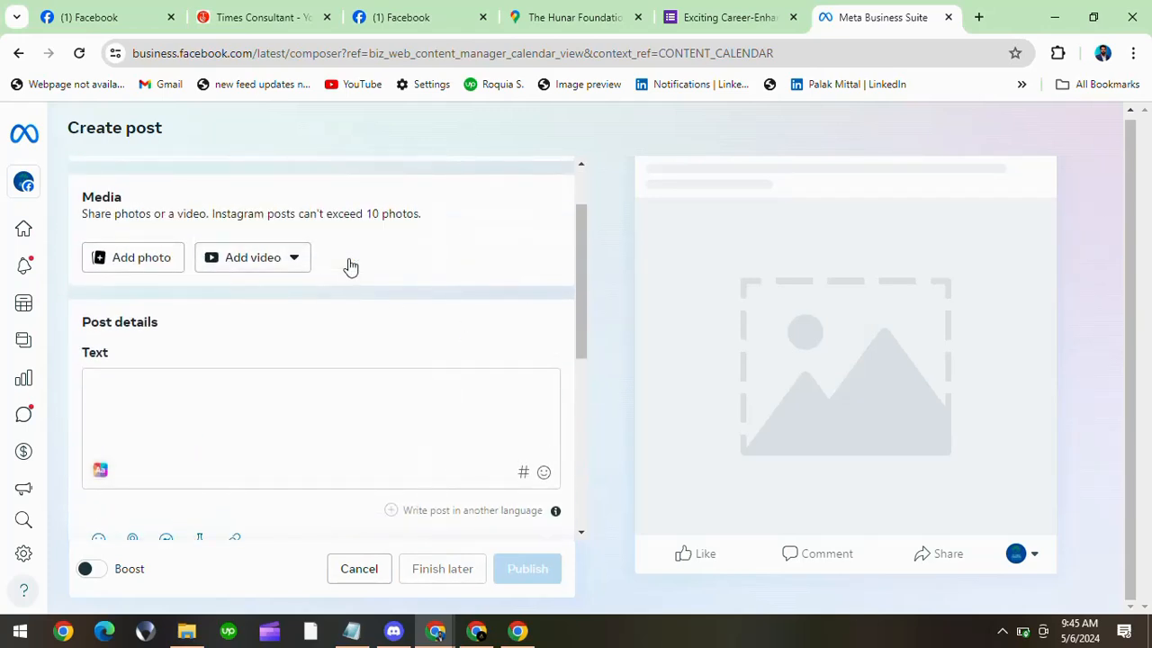
{"action": "left_click", "coordinate": [349, 264]}
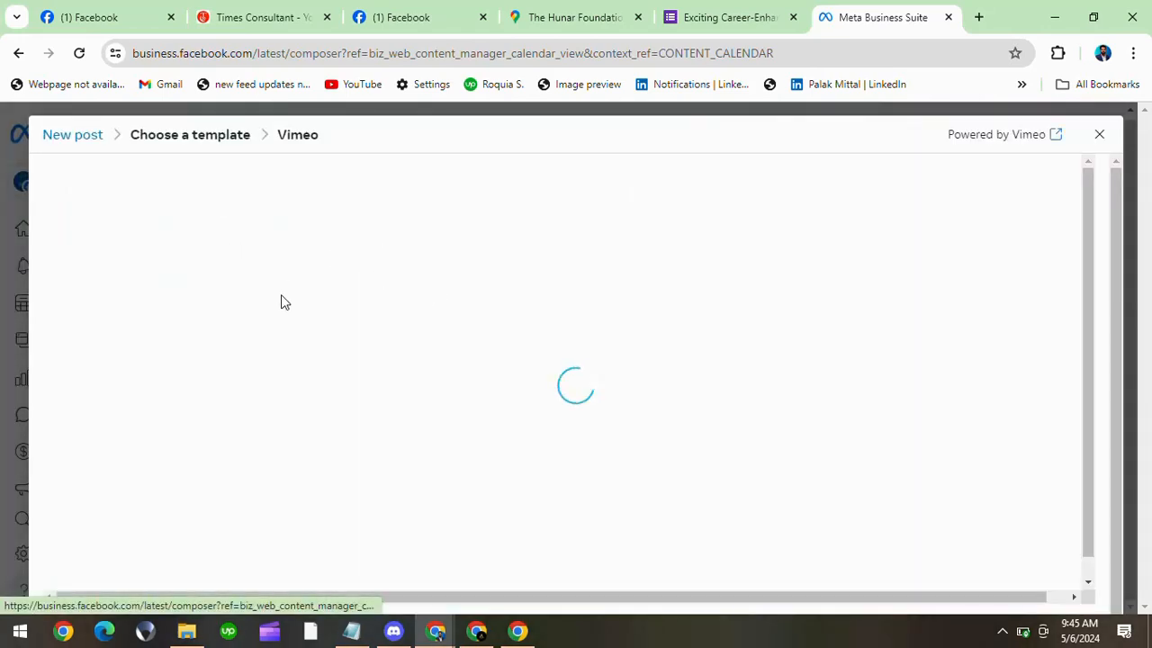
{"action": "left_click", "coordinate": [1100, 135]}
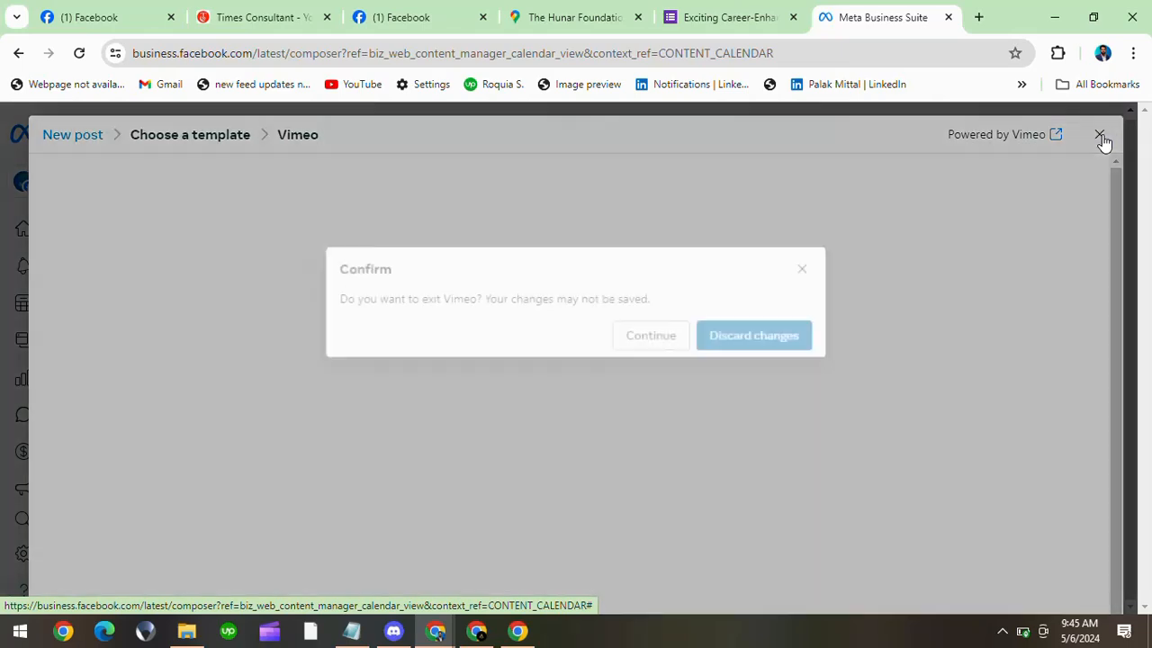
{"action": "left_click", "coordinate": [746, 341]}
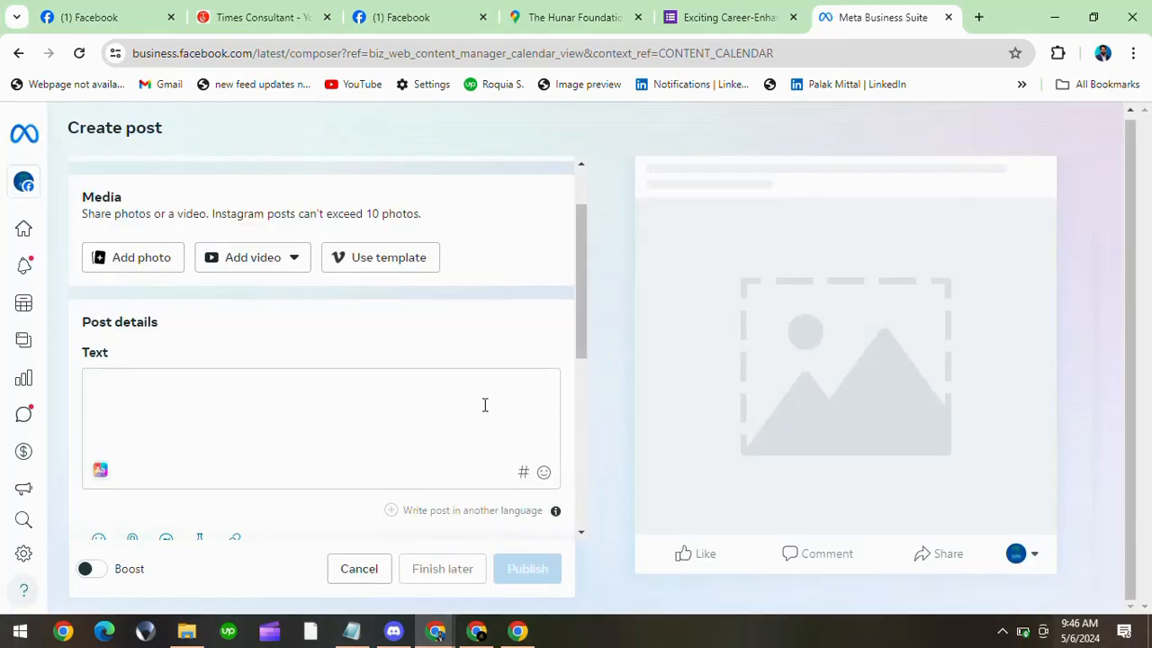
Step: Try adding the recent hashtags #industrialautomation, #plumbing, #videoediting and #internetofthings to the post, and clear the post text again
{"action": "scroll", "coordinate": [484, 405], "scroll_direction": "down", "scroll_amount": 3}
{"action": "scroll", "coordinate": [400, 331], "scroll_direction": "up", "scroll_amount": 1}
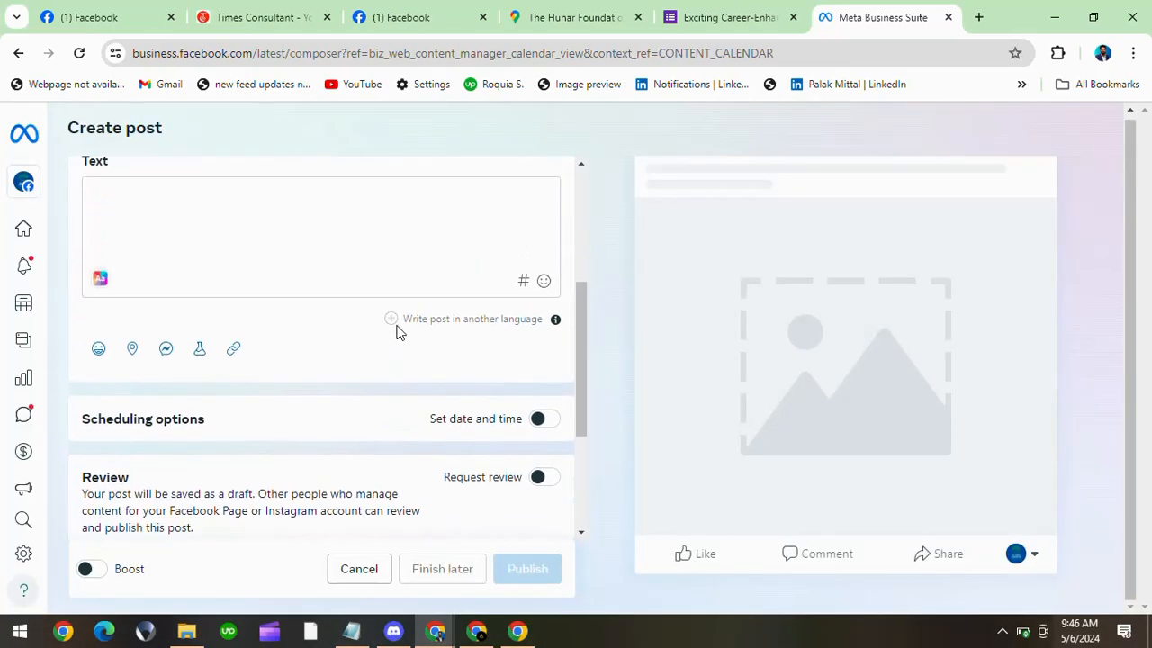
{"action": "scroll", "coordinate": [400, 331], "scroll_direction": "up", "scroll_amount": 2}
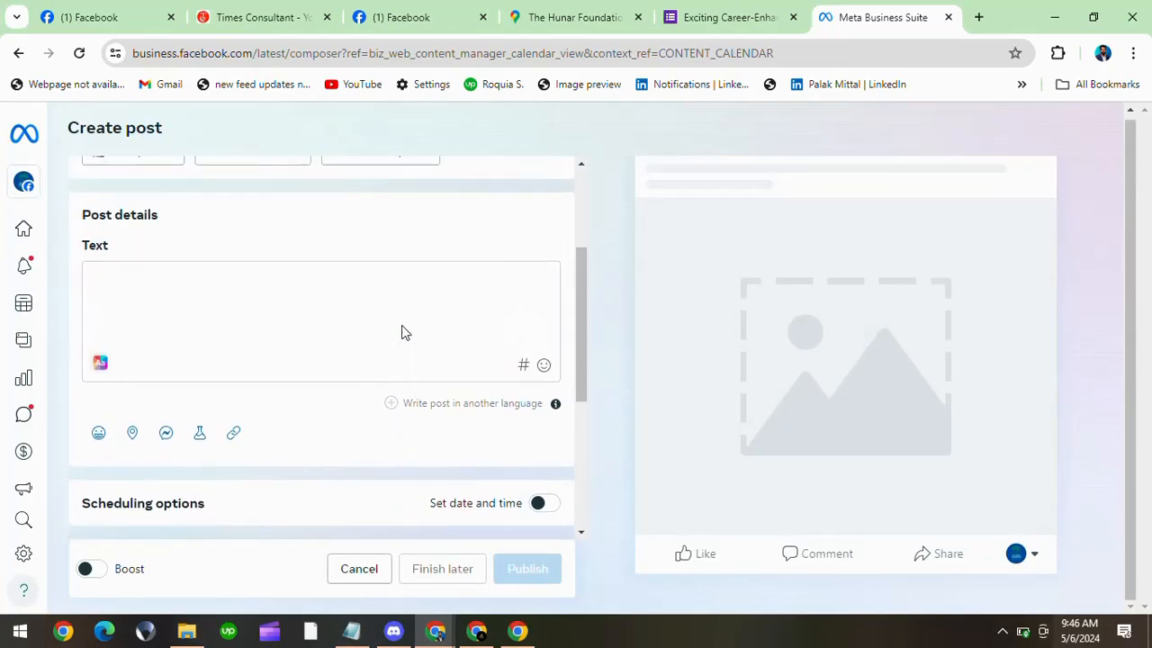
{"action": "left_click", "coordinate": [524, 367]}
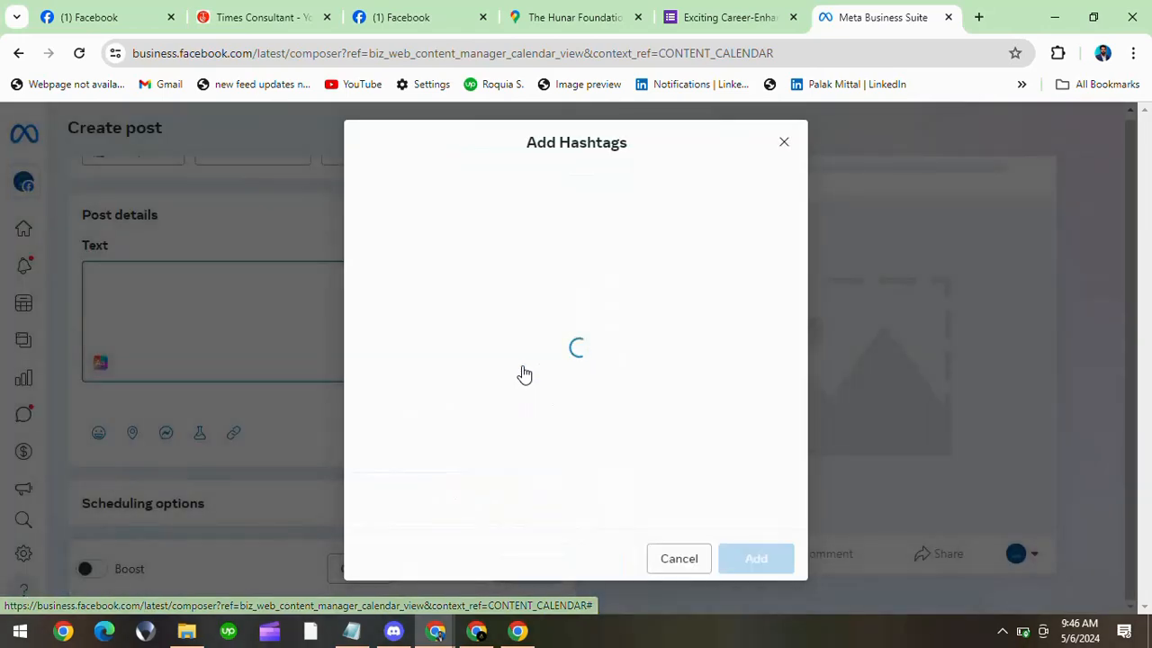
{"action": "left_click", "coordinate": [465, 187]}
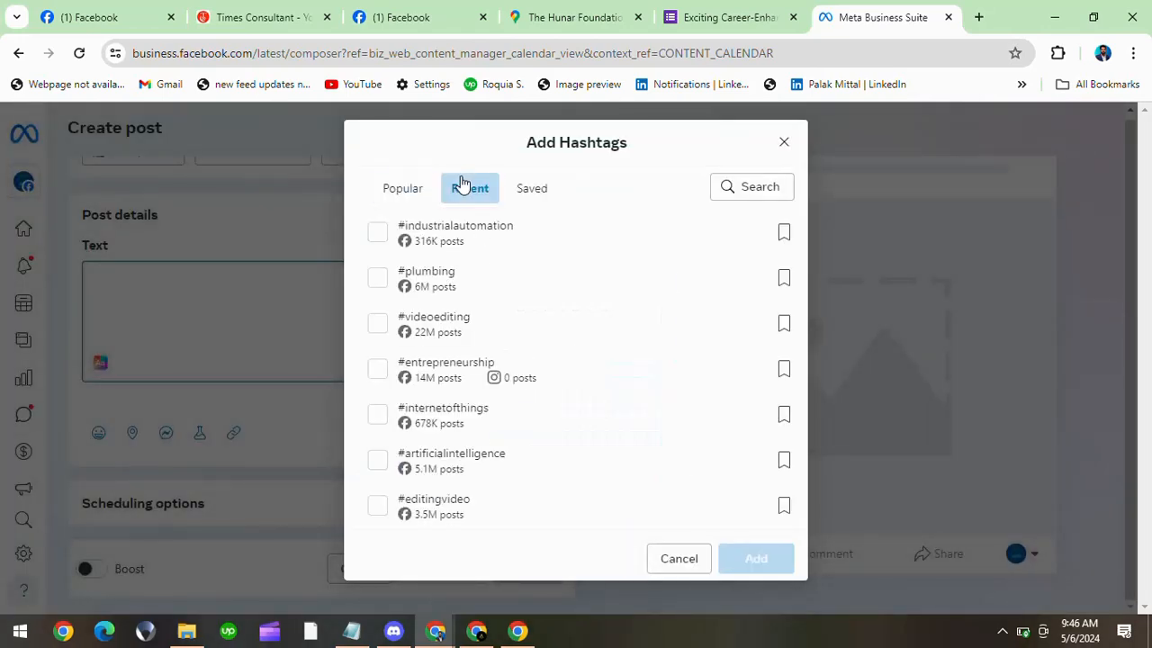
{"action": "left_click", "coordinate": [377, 236]}
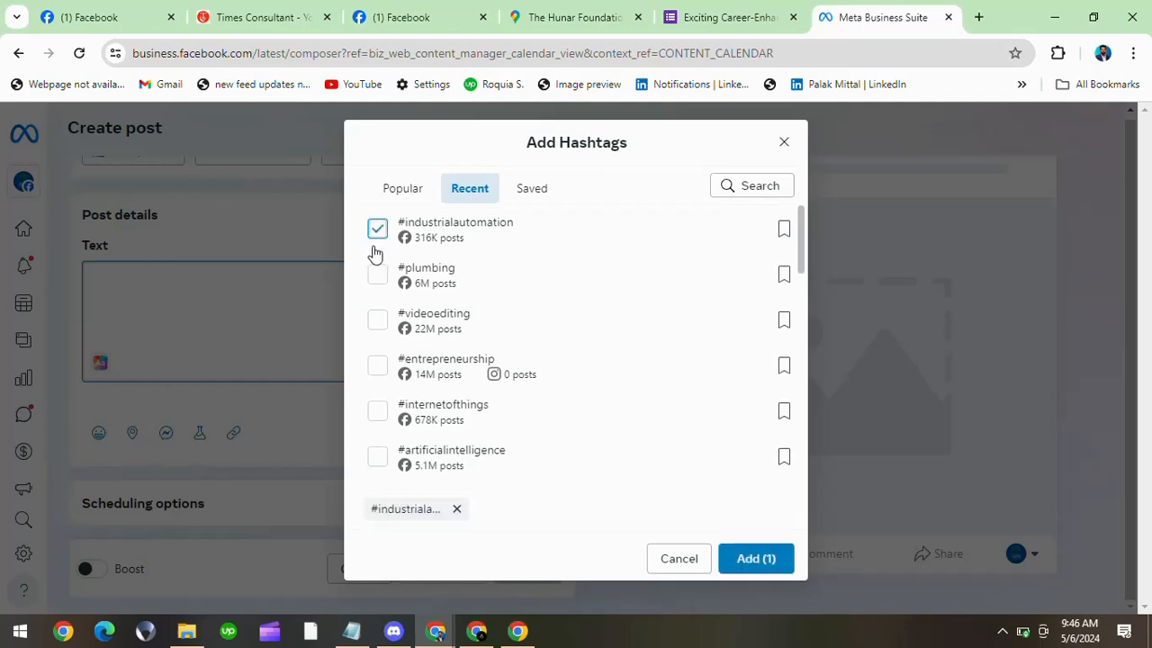
{"action": "left_click", "coordinate": [376, 276]}
{"action": "left_click", "coordinate": [378, 322]}
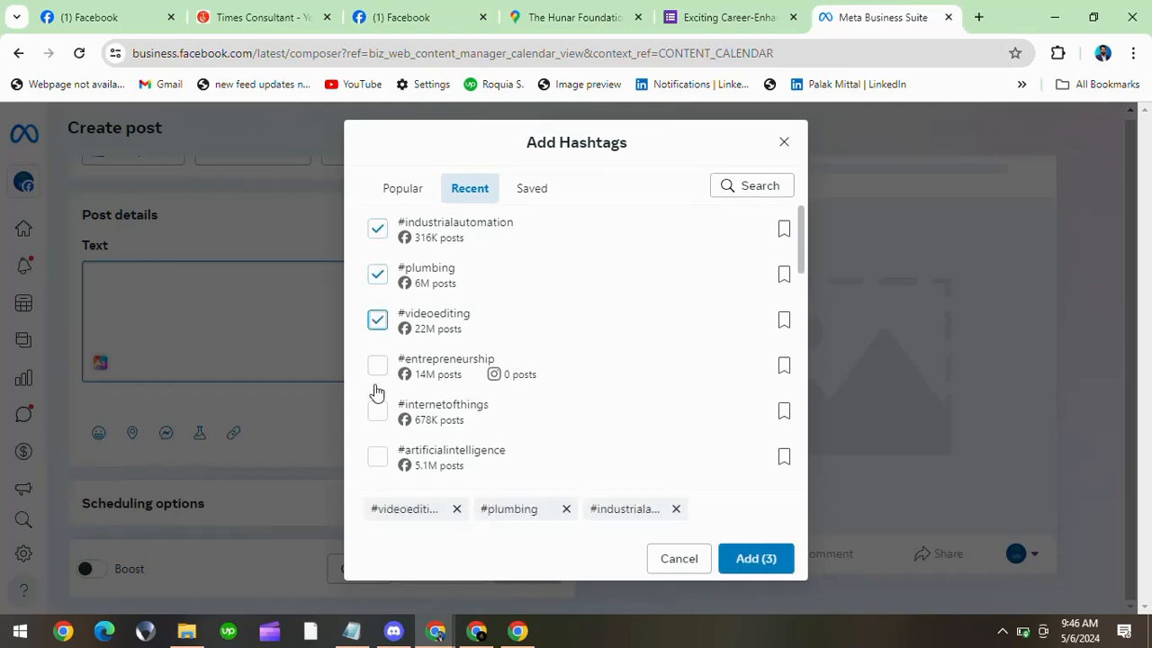
{"action": "left_click", "coordinate": [376, 412]}
{"action": "scroll", "coordinate": [538, 398], "scroll_direction": "down", "scroll_amount": 2}
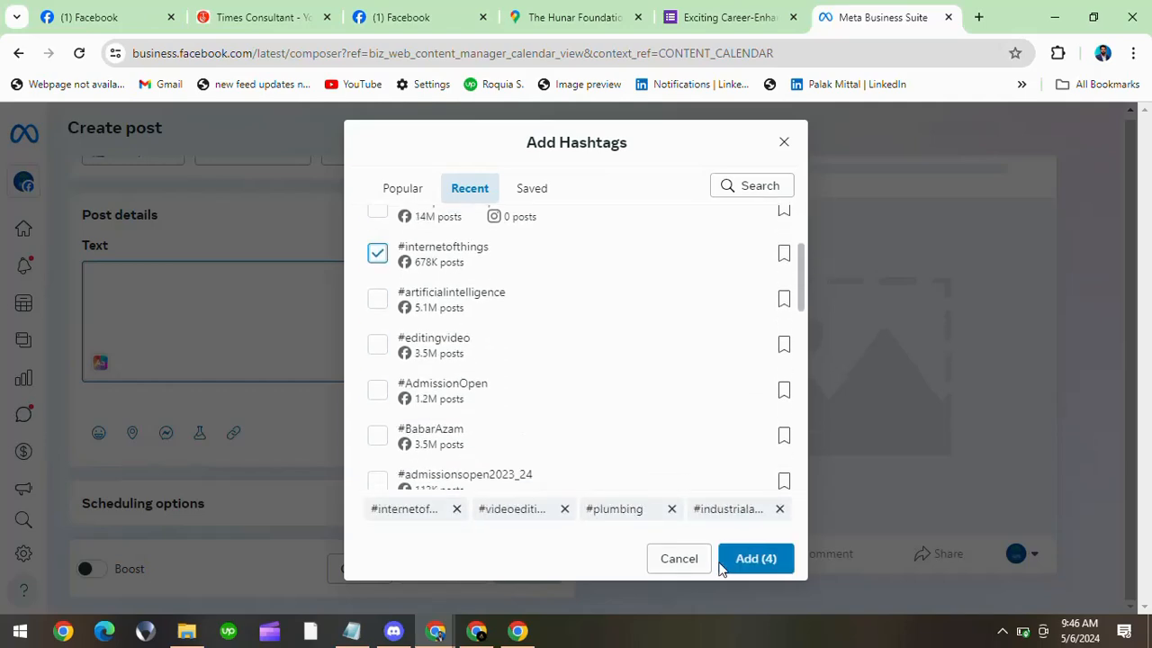
{"action": "left_click", "coordinate": [768, 567]}
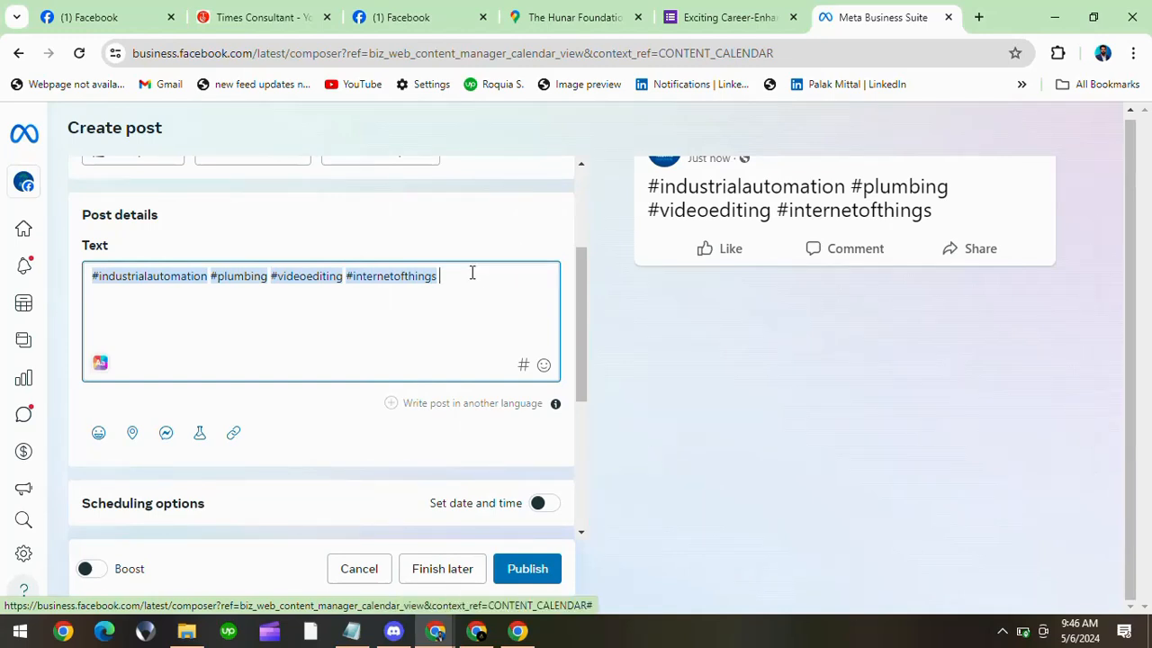
{"action": "key", "text": "ctrl+a"}
{"action": "key", "text": "BackSpace"}
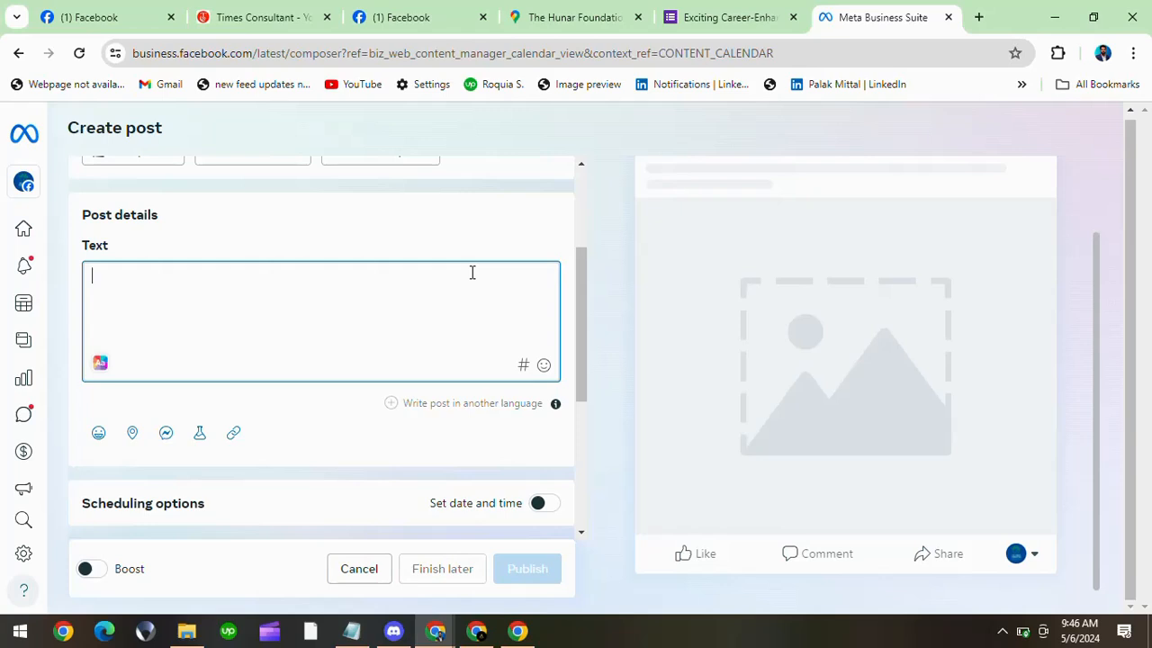
Step: Turn on Request review for the post
{"action": "scroll", "coordinate": [472, 271], "scroll_direction": "down", "scroll_amount": 2}
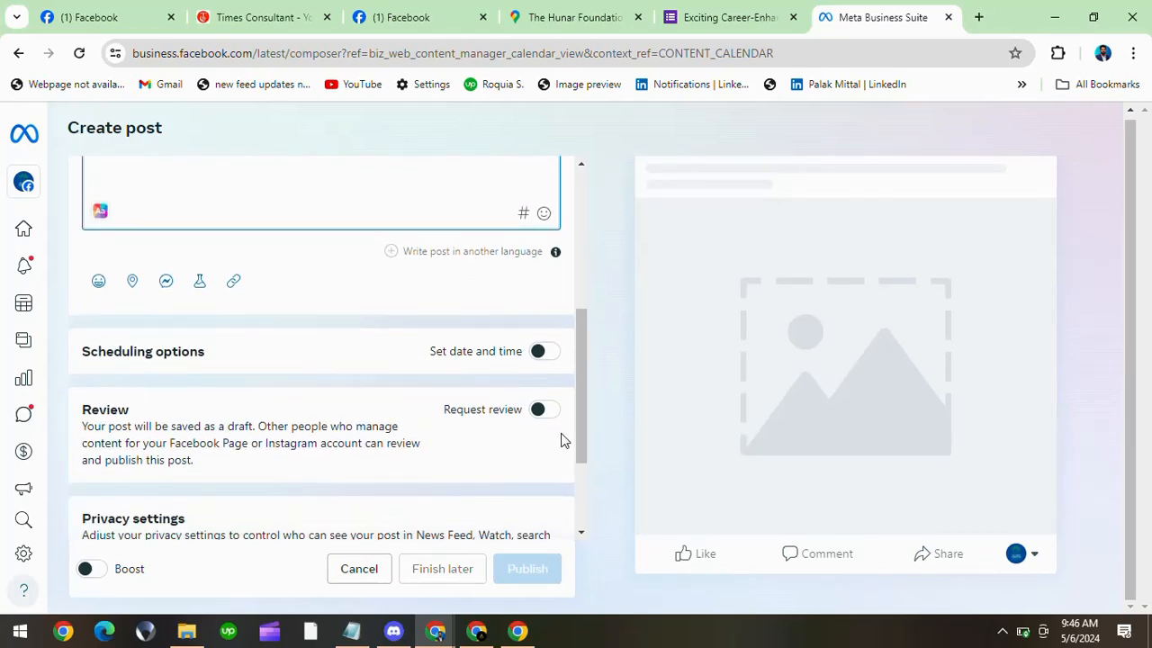
{"action": "scroll", "coordinate": [450, 460], "scroll_direction": "down", "scroll_amount": 1}
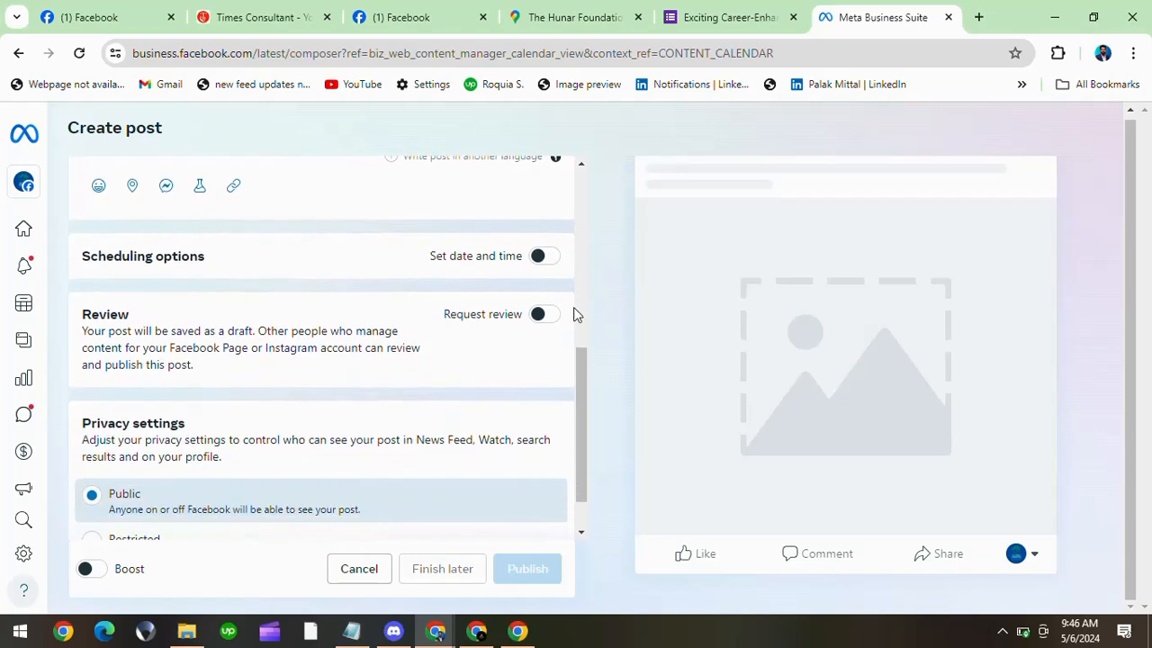
{"action": "left_click", "coordinate": [545, 317]}
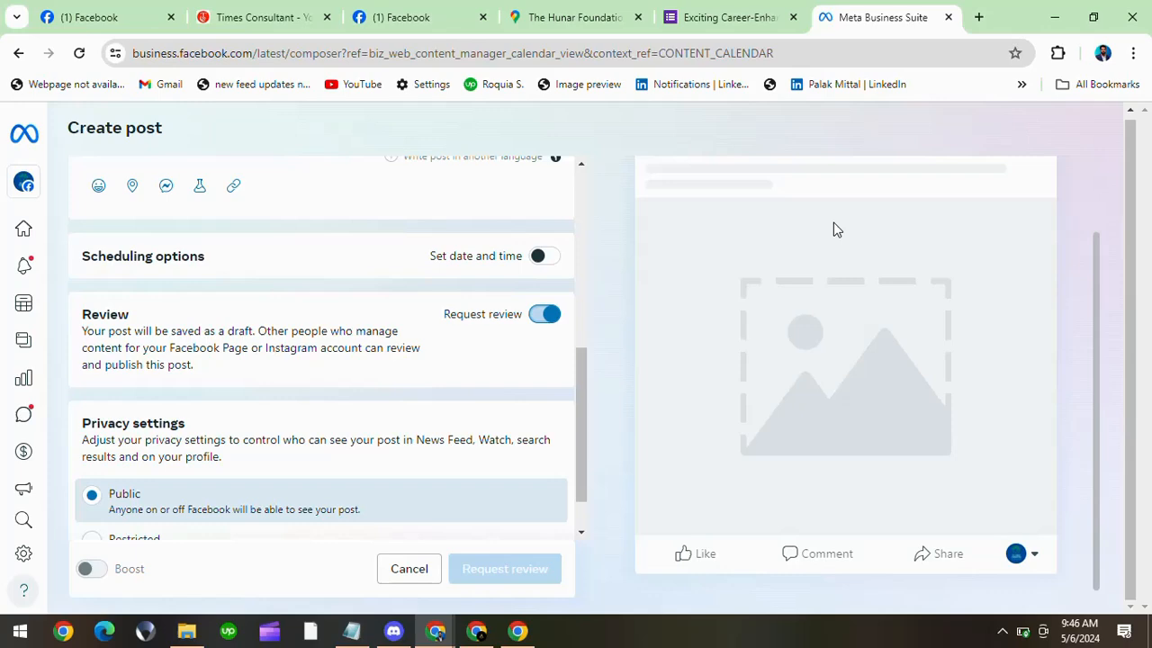
Step: Browse the Downloads folder for a video to upload from the desktop, and cancel the file selection
{"action": "scroll", "coordinate": [490, 284], "scroll_direction": "up", "scroll_amount": 6}
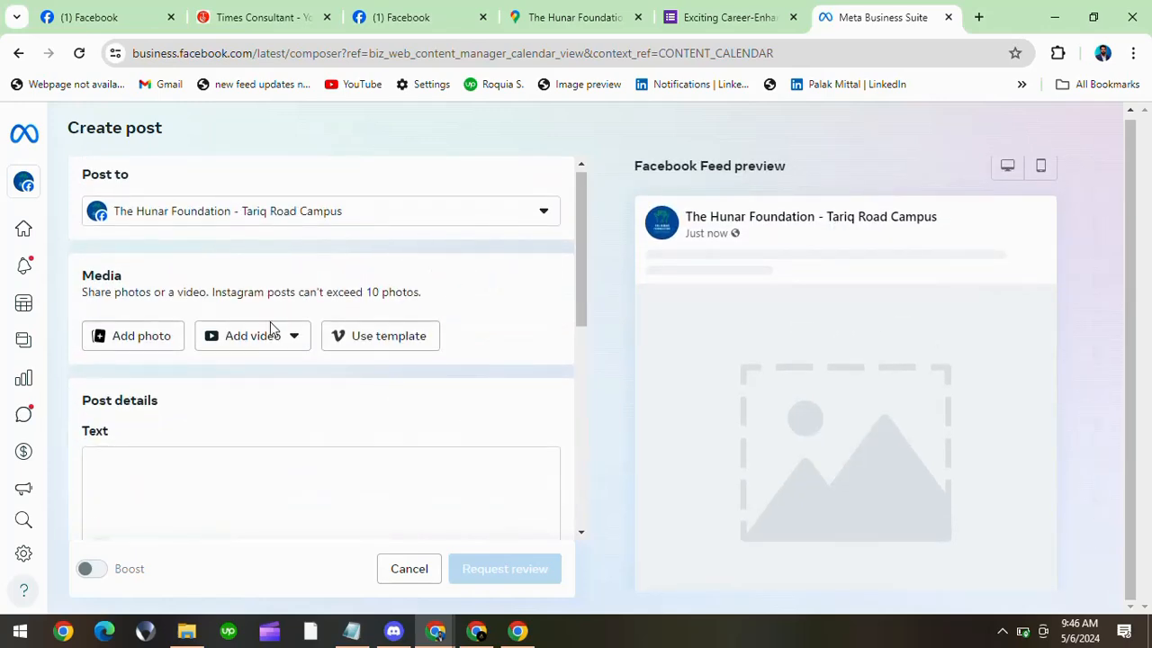
{"action": "left_click", "coordinate": [227, 335]}
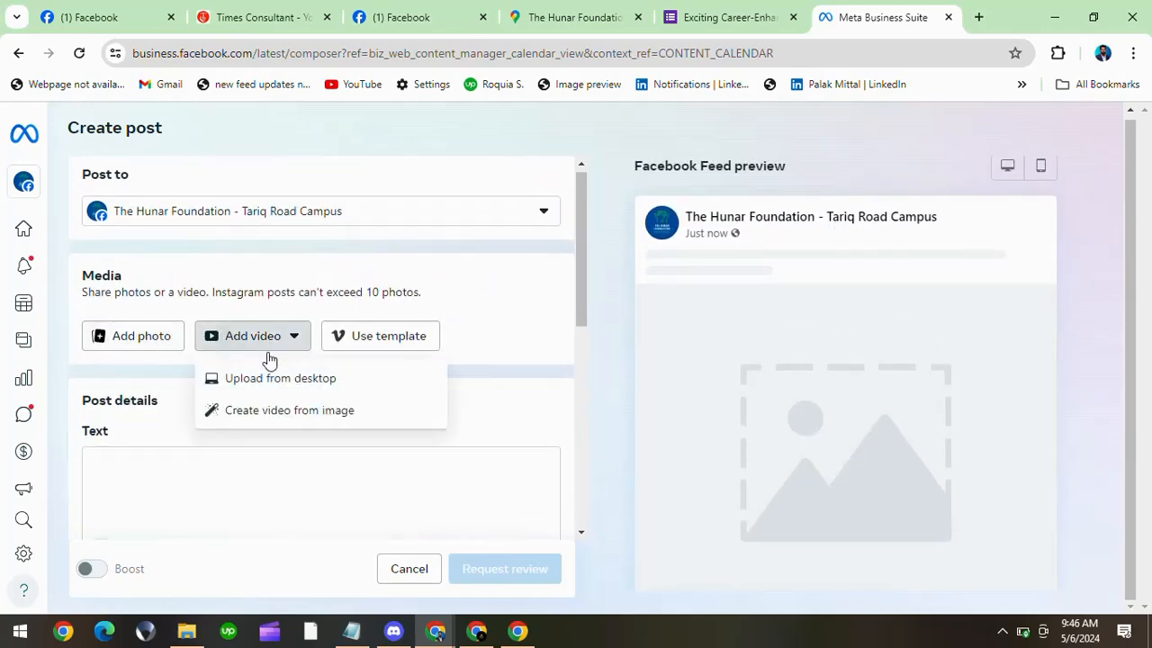
{"action": "left_click", "coordinate": [239, 386]}
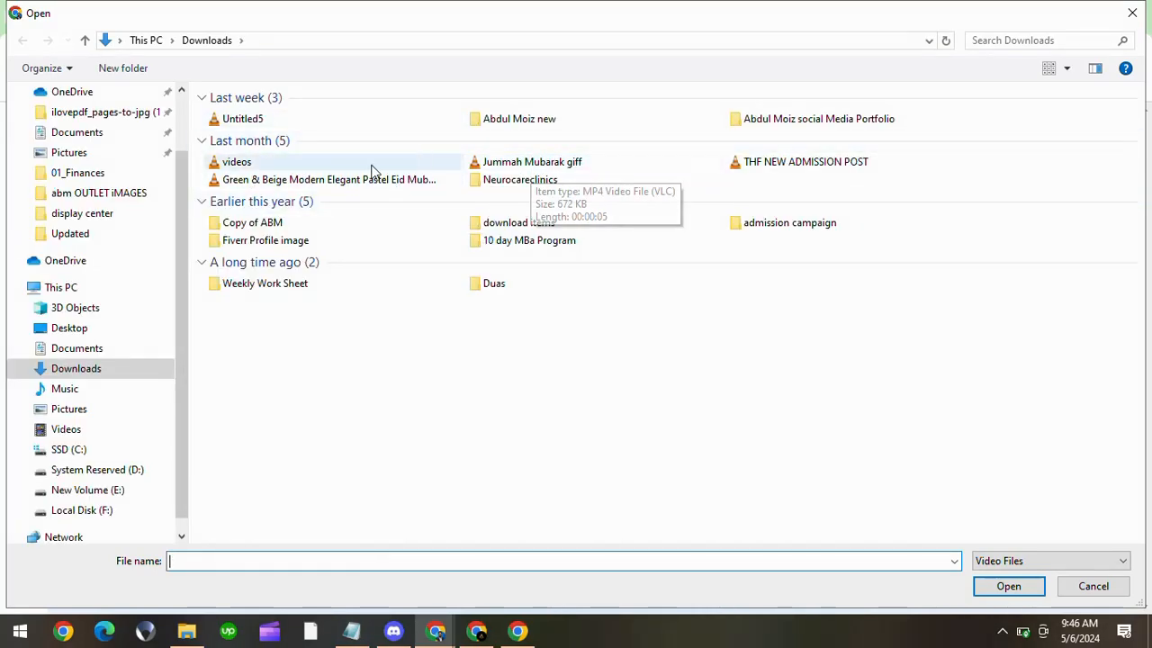
{"action": "left_click", "coordinate": [95, 369]}
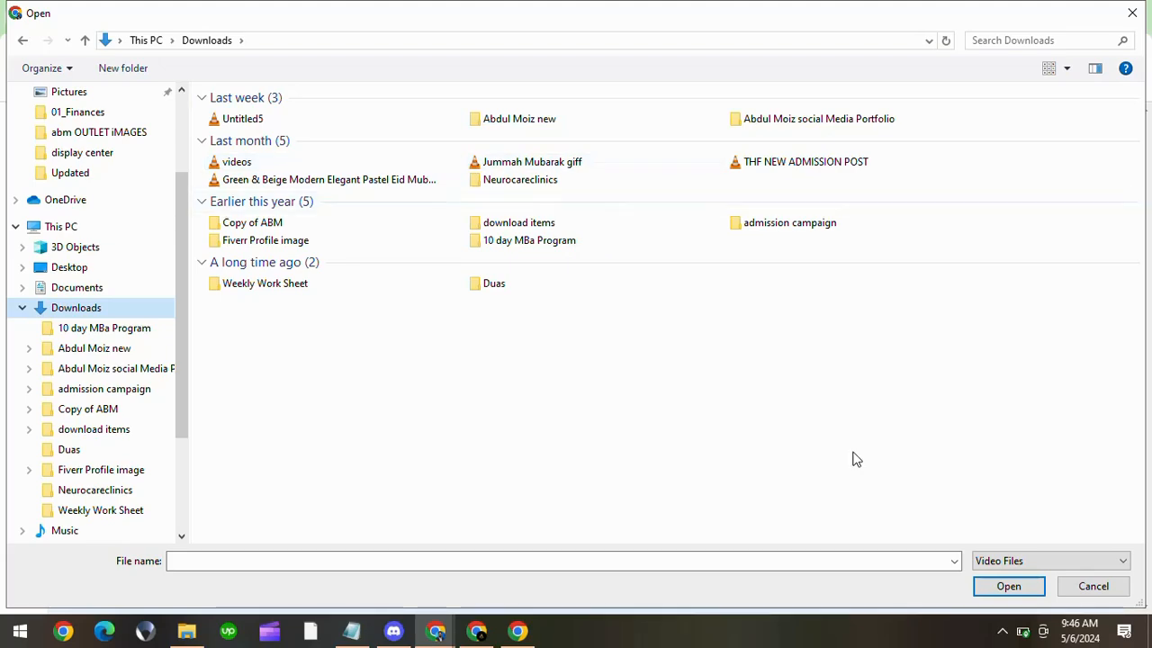
{"action": "left_click", "coordinate": [1095, 587]}
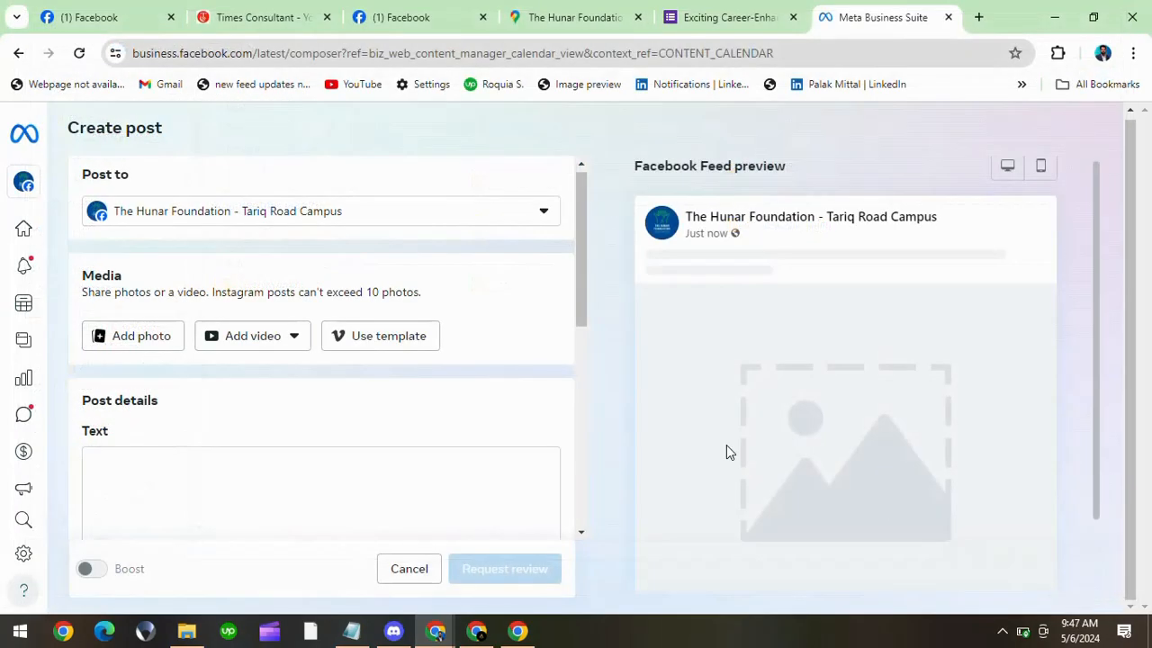
Step: Add the photo 346-marketing-mix-template-1083_613 from the Downloads folder to the post
{"action": "left_click", "coordinate": [167, 351]}
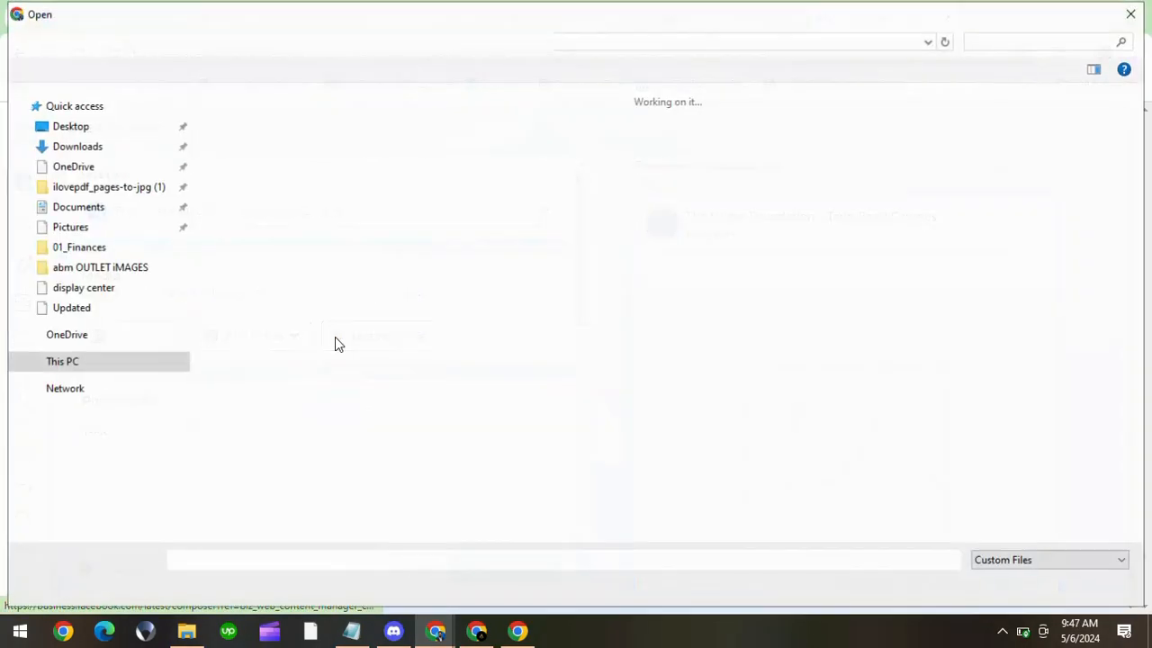
{"action": "left_click", "coordinate": [340, 125]}
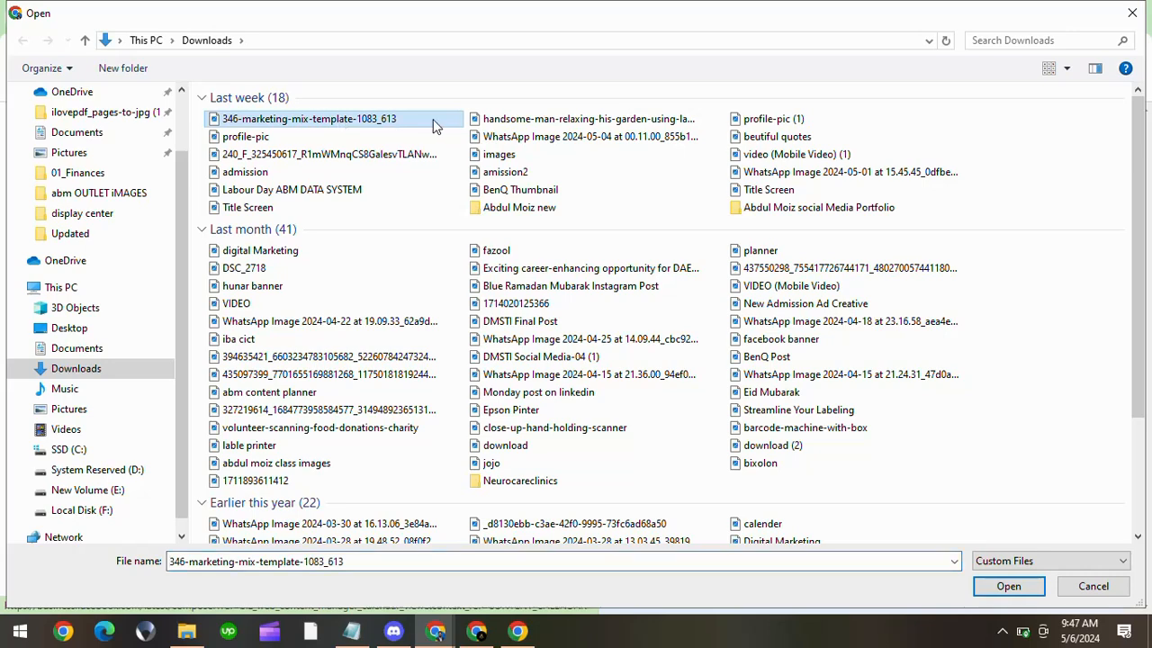
{"action": "left_click", "coordinate": [1001, 590]}
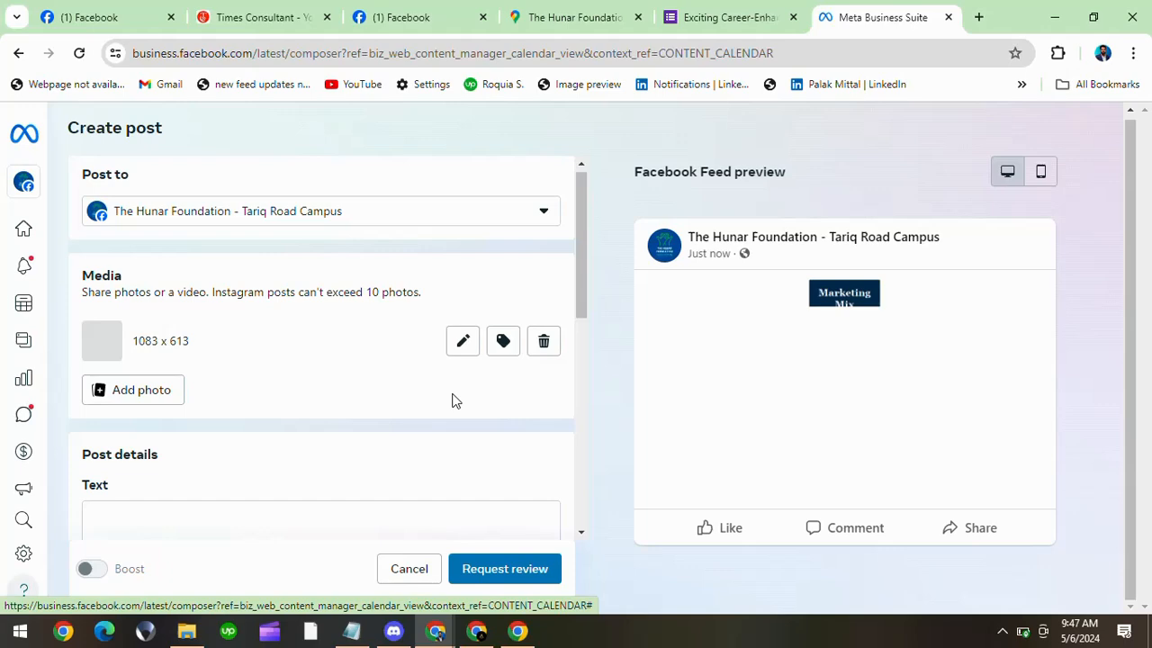
Step: Examine the post's review and privacy settings and switch the Facebook Feed preview to the mobile layout
{"action": "scroll", "coordinate": [453, 400], "scroll_direction": "down", "scroll_amount": 5}
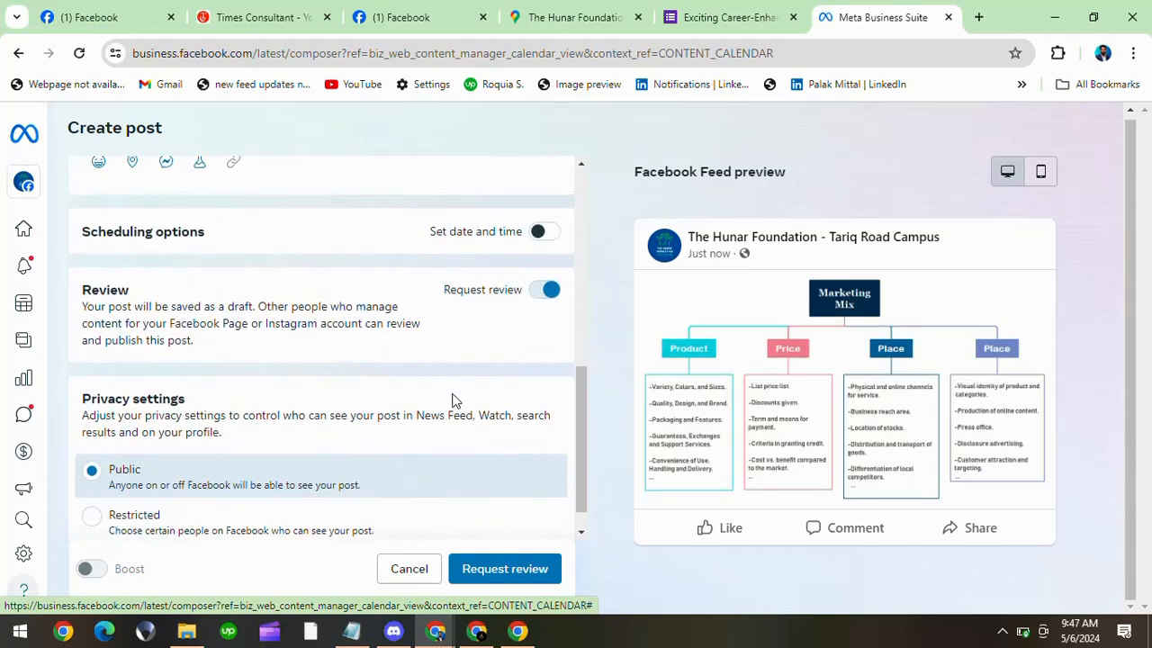
{"action": "scroll", "coordinate": [836, 381], "scroll_direction": "down", "scroll_amount": 1}
{"action": "scroll", "coordinate": [837, 378], "scroll_direction": "up", "scroll_amount": 1}
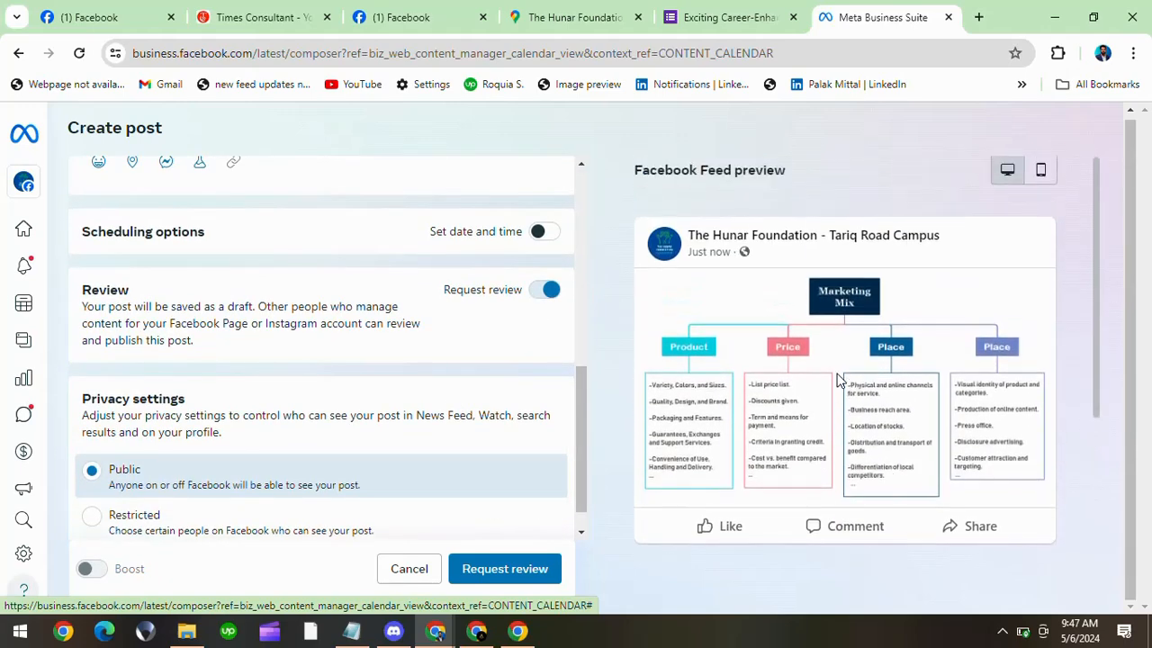
{"action": "scroll", "coordinate": [837, 378], "scroll_direction": "down", "scroll_amount": 1}
{"action": "scroll", "coordinate": [841, 364], "scroll_direction": "up", "scroll_amount": 1}
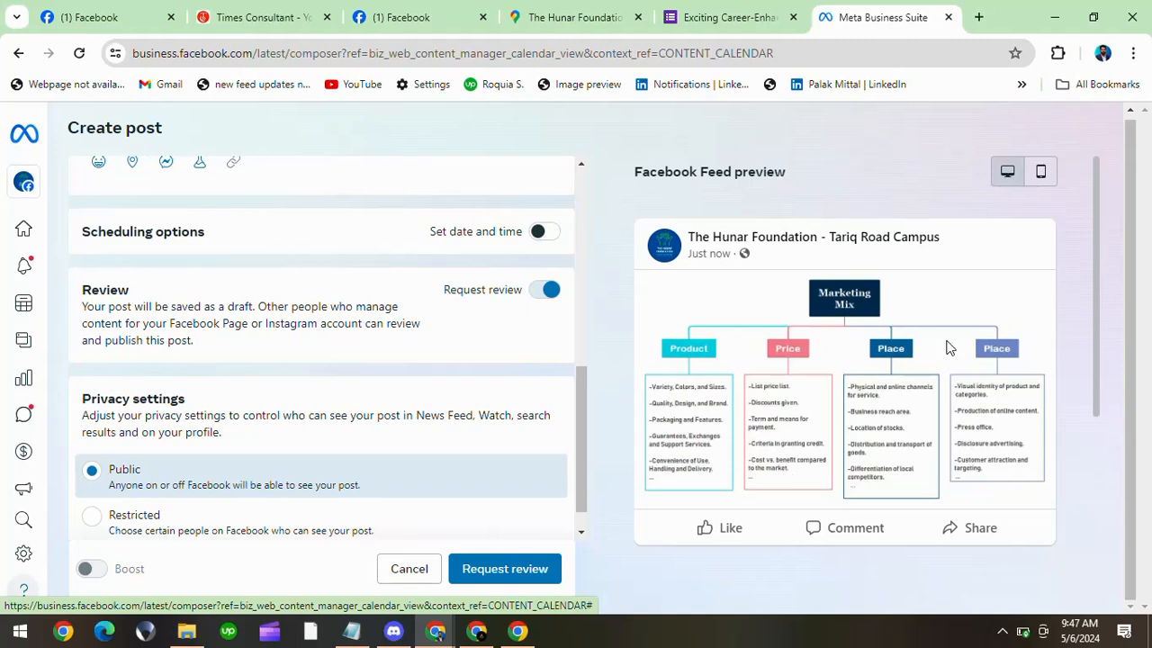
{"action": "left_click", "coordinate": [1048, 178]}
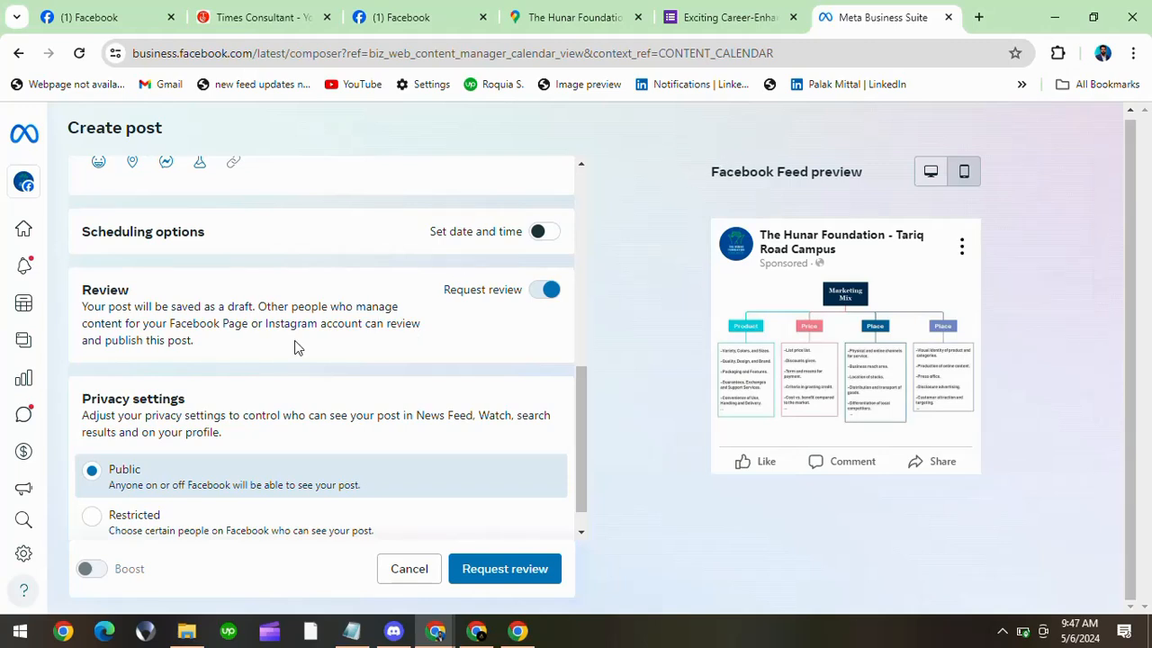
{"action": "scroll", "coordinate": [294, 349], "scroll_direction": "down", "scroll_amount": 1}
Step: View Meta Business Suite's search for ad accounts, tools and help articles, and close it to return to the post composer
{"action": "mouse_move", "coordinate": [13, 213]}
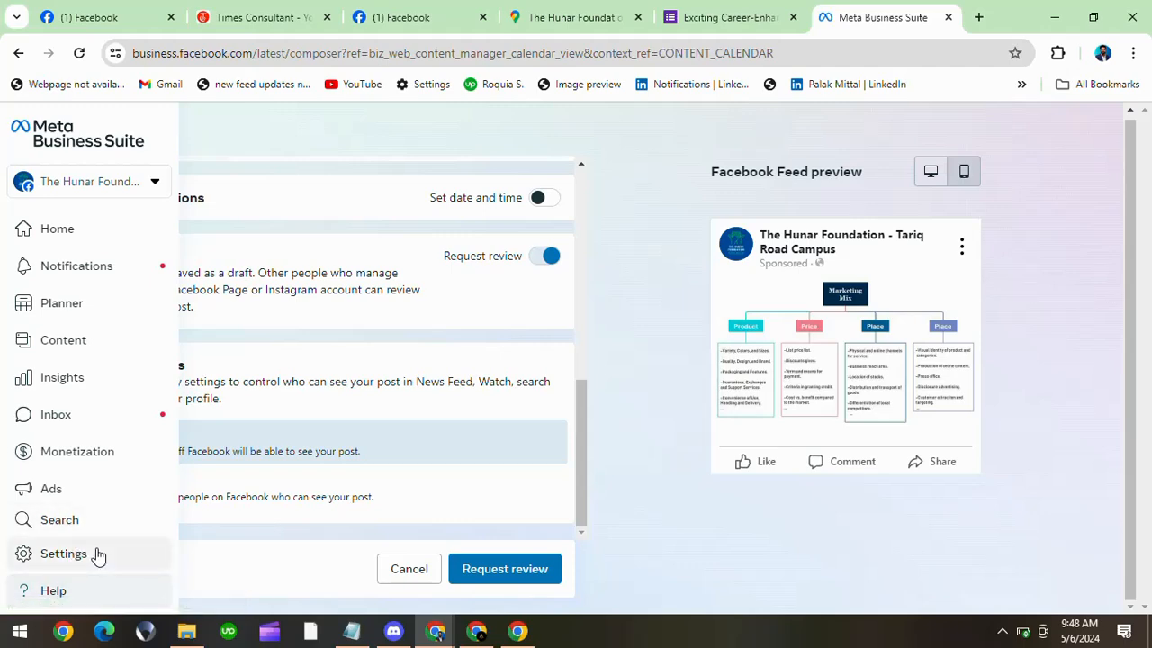
{"action": "left_click", "coordinate": [79, 523]}
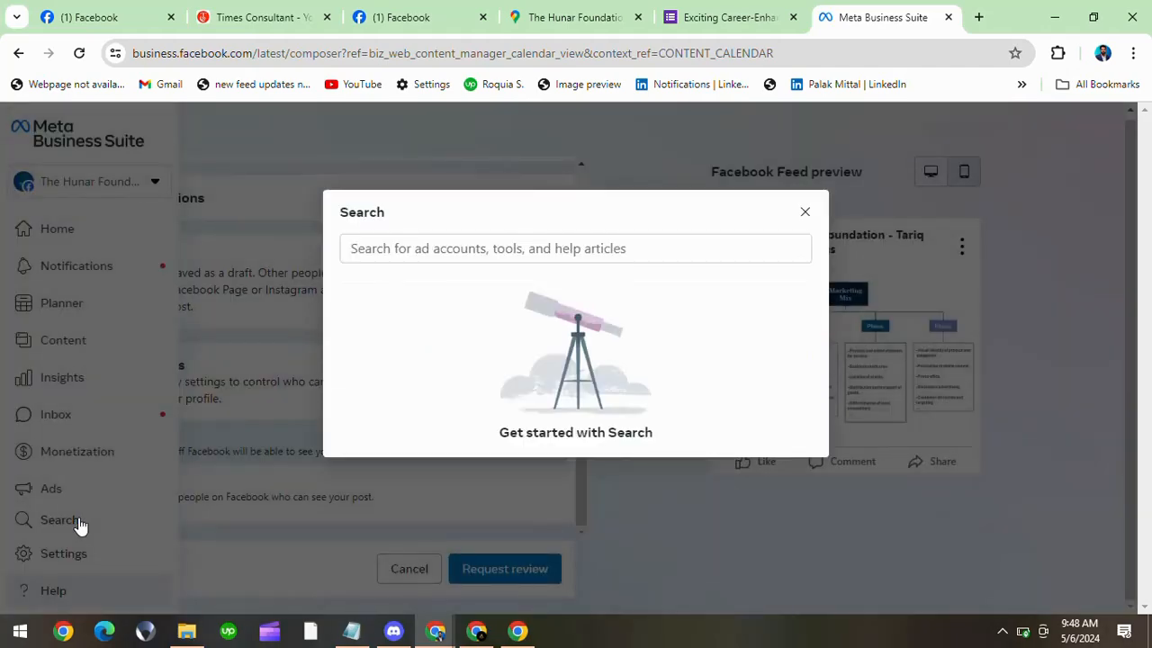
{"action": "left_click", "coordinate": [805, 216]}
{"action": "scroll", "coordinate": [614, 384], "scroll_direction": "down", "scroll_amount": 3}
{"action": "scroll", "coordinate": [303, 465], "scroll_direction": "up", "scroll_amount": 5}
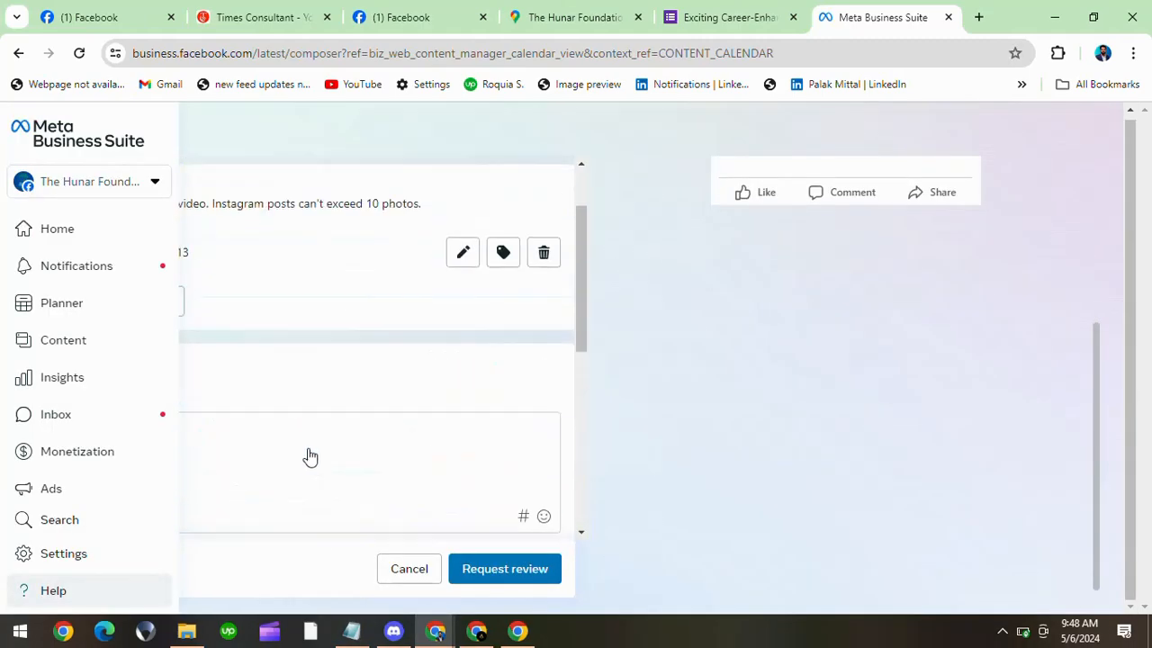
Step: Switch from the post composer to Ads Manager and load the campaigns of the second ad account
{"action": "scroll", "coordinate": [309, 457], "scroll_direction": "up", "scroll_amount": 1}
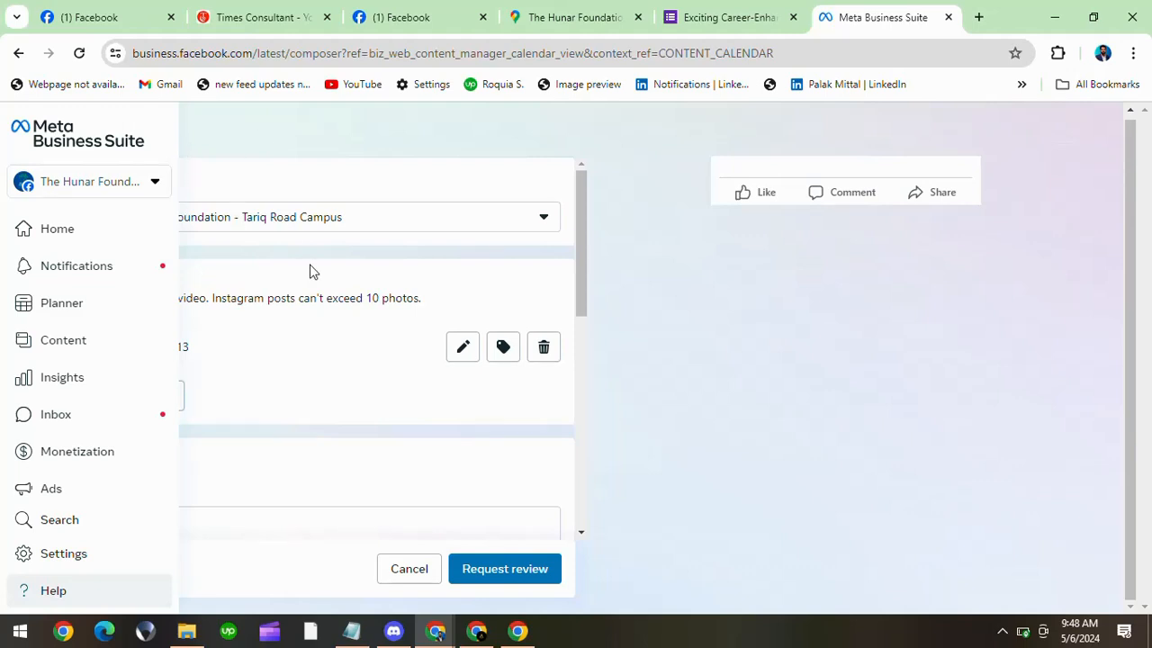
{"action": "scroll", "coordinate": [580, 347], "scroll_direction": "down", "scroll_amount": 4}
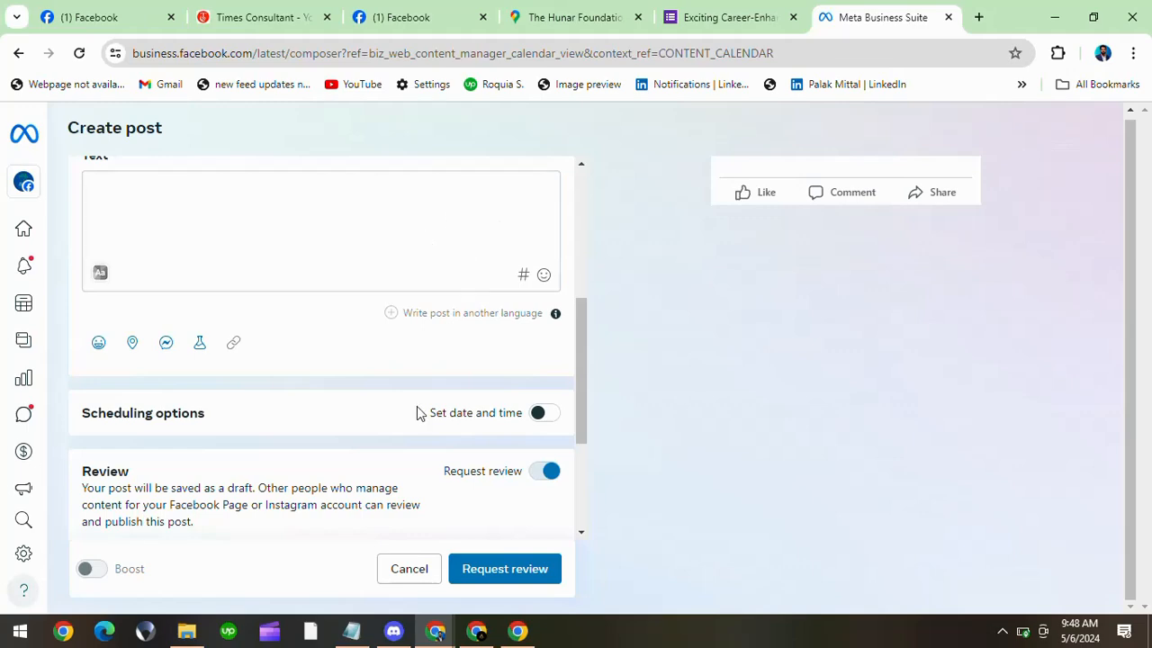
{"action": "left_click", "coordinate": [477, 630]}
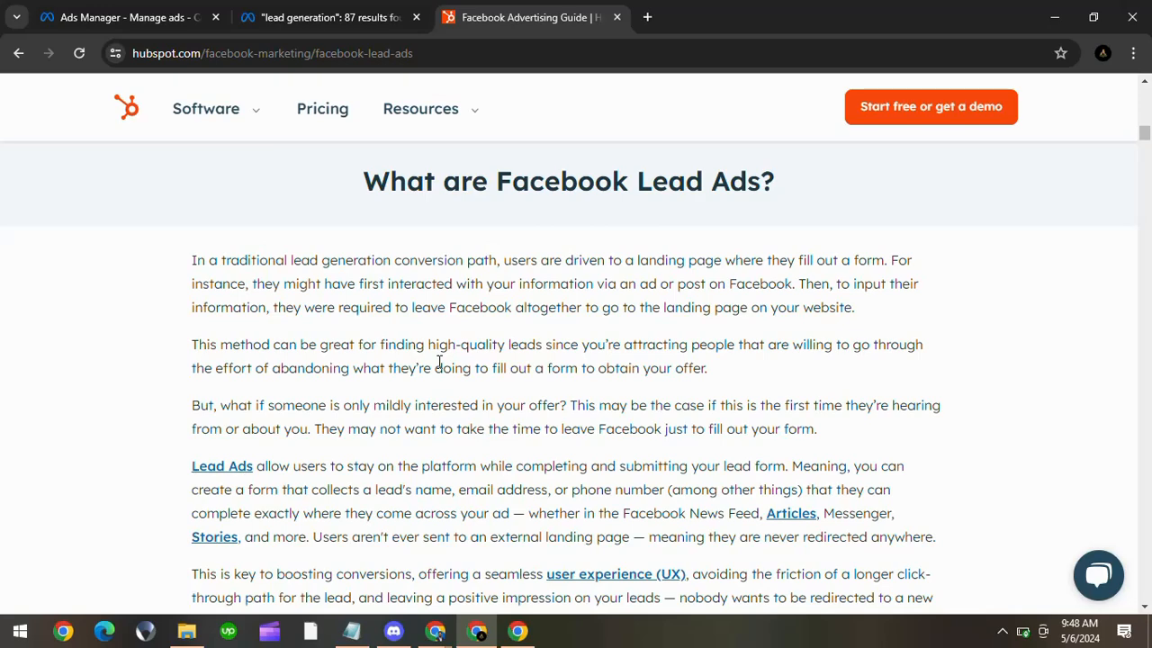
{"action": "left_click", "coordinate": [324, 11]}
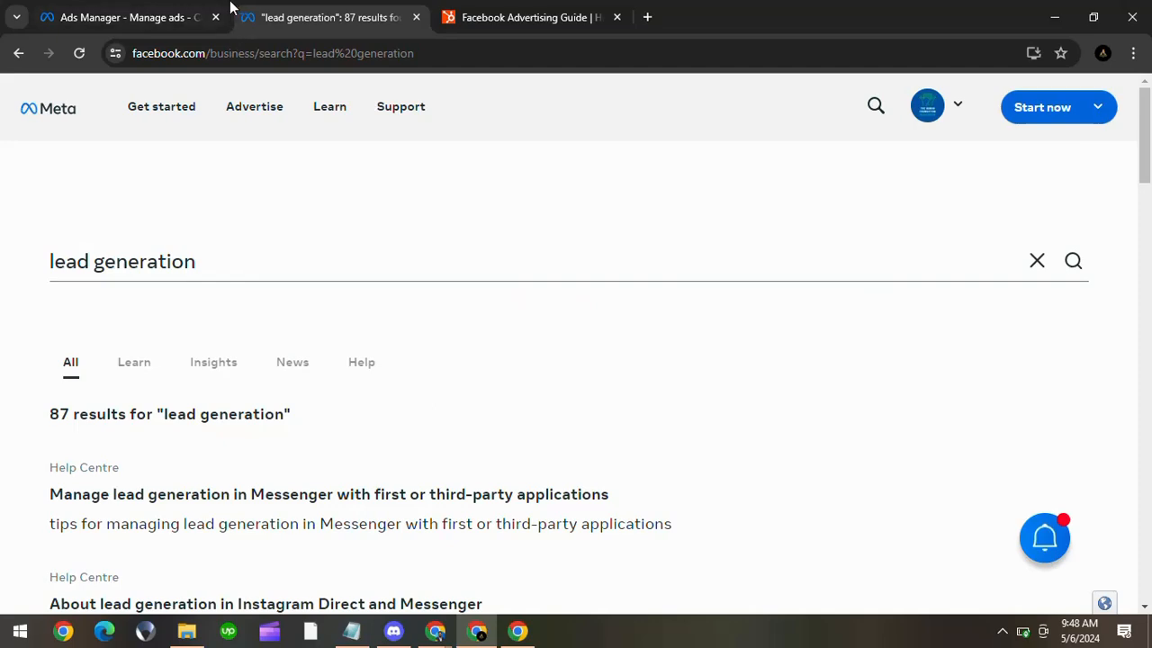
{"action": "left_click", "coordinate": [146, 9]}
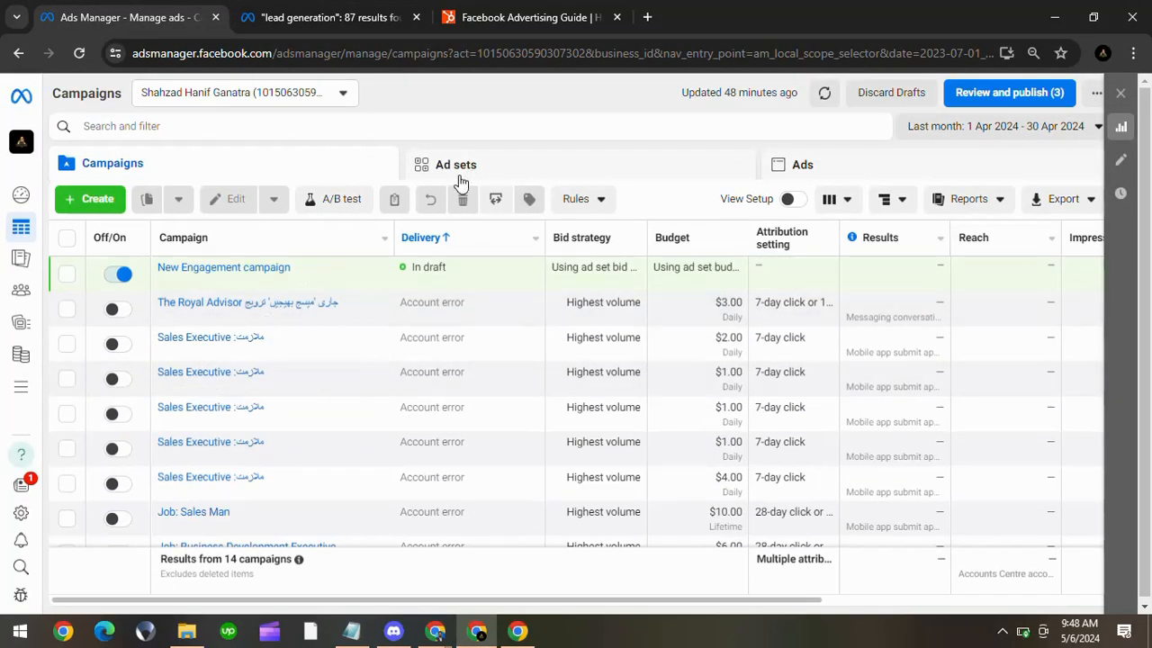
{"action": "left_click", "coordinate": [341, 102]}
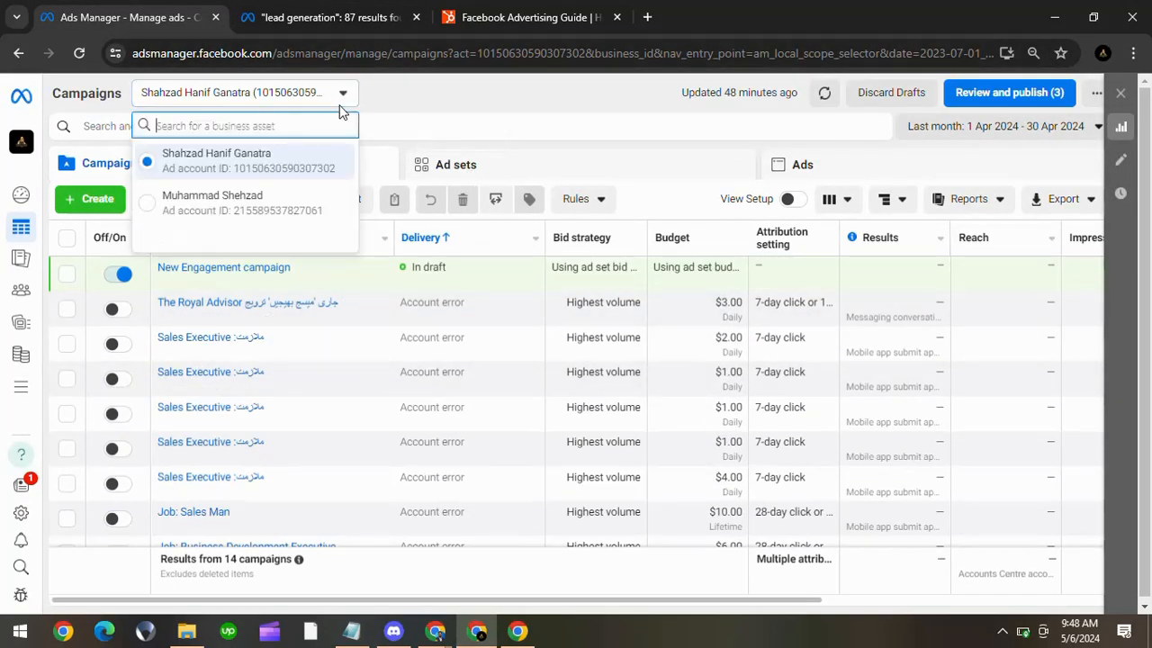
{"action": "left_click", "coordinate": [273, 200]}
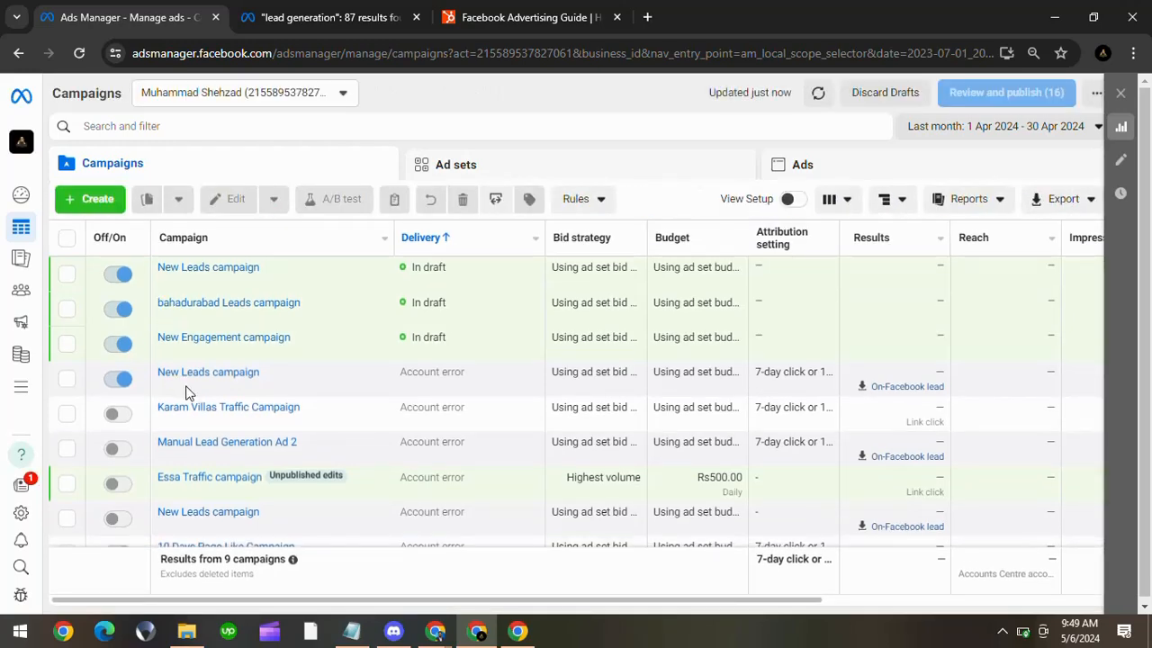
Step: Examine the campaign table's results, reach, impressions, cost per result, amount spent and end date columns
{"action": "scroll", "coordinate": [561, 370], "scroll_direction": "right", "scroll_amount": 5}
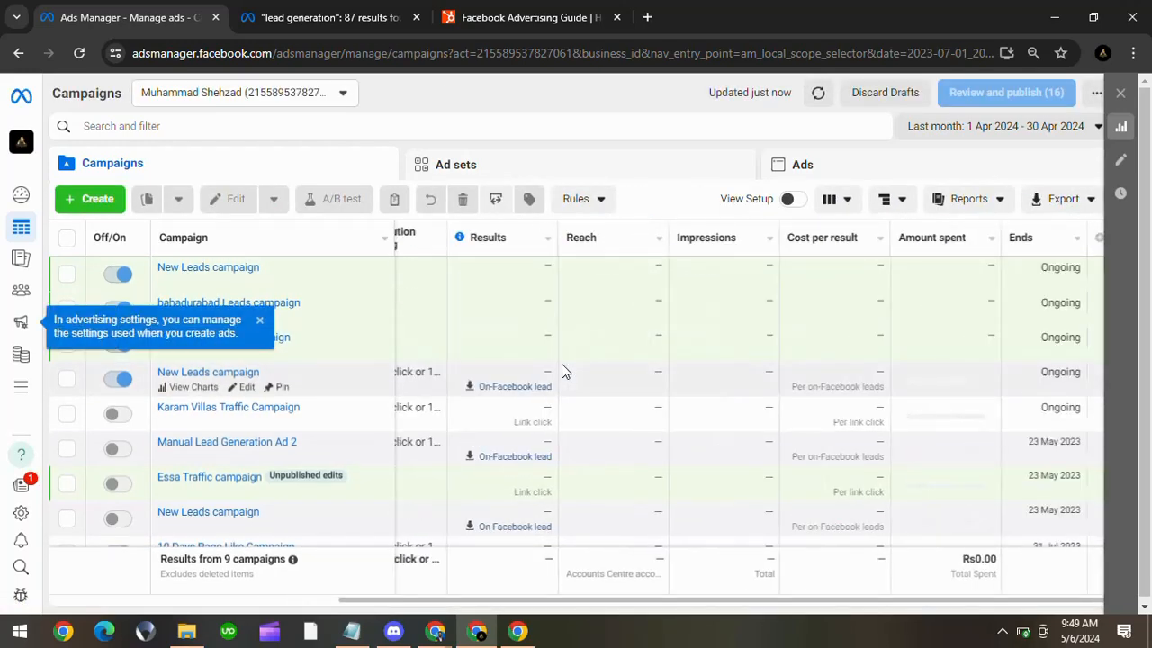
{"action": "scroll", "coordinate": [781, 390], "scroll_direction": "left", "scroll_amount": 5}
{"action": "scroll", "coordinate": [790, 389], "scroll_direction": "right", "scroll_amount": 5}
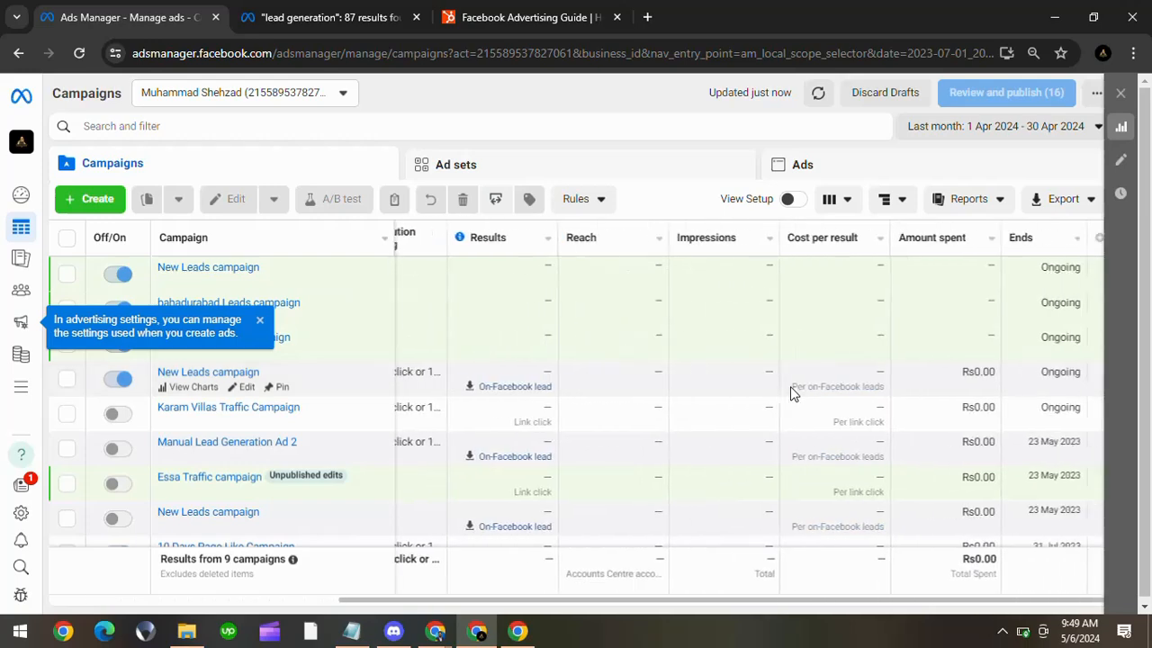
{"action": "scroll", "coordinate": [791, 387], "scroll_direction": "left", "scroll_amount": 5}
{"action": "scroll", "coordinate": [791, 386], "scroll_direction": "right", "scroll_amount": 3}
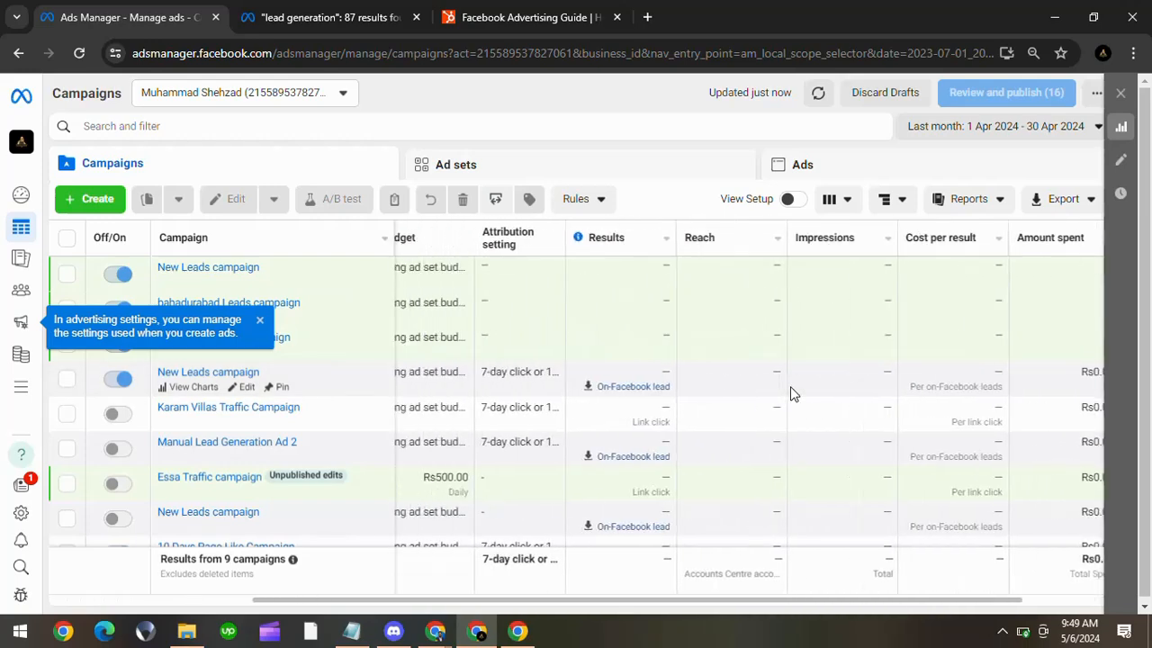
{"action": "scroll", "coordinate": [790, 386], "scroll_direction": "left", "scroll_amount": 3}
{"action": "scroll", "coordinate": [790, 386], "scroll_direction": "right", "scroll_amount": 6}
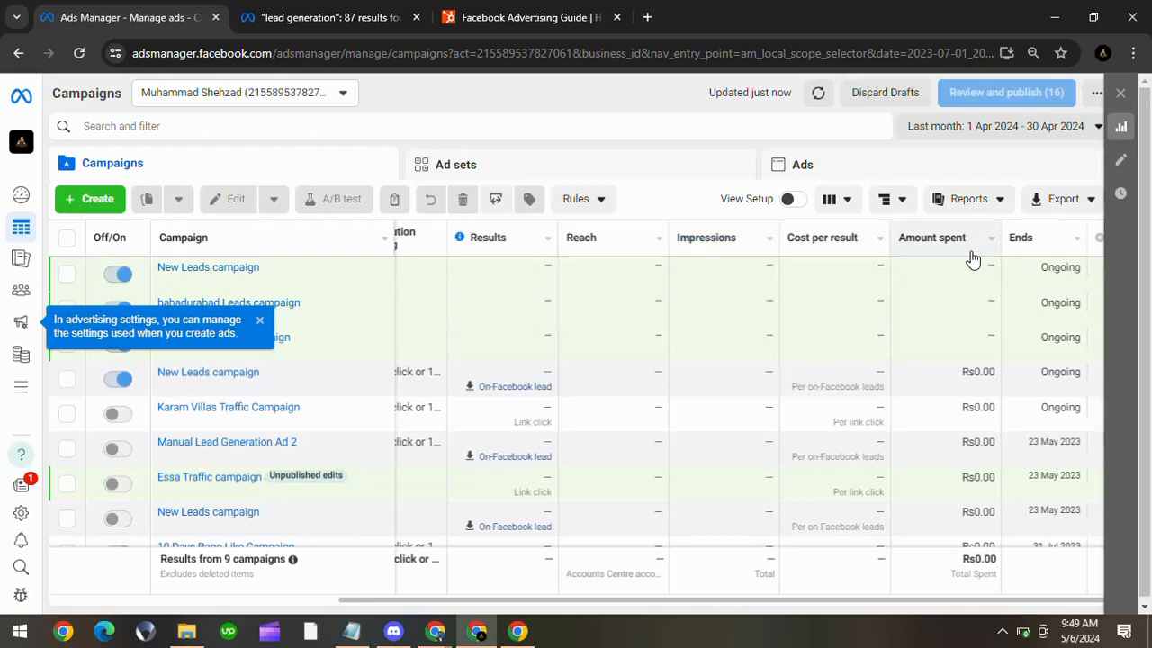
{"action": "scroll", "coordinate": [769, 301], "scroll_direction": "left", "scroll_amount": 5}
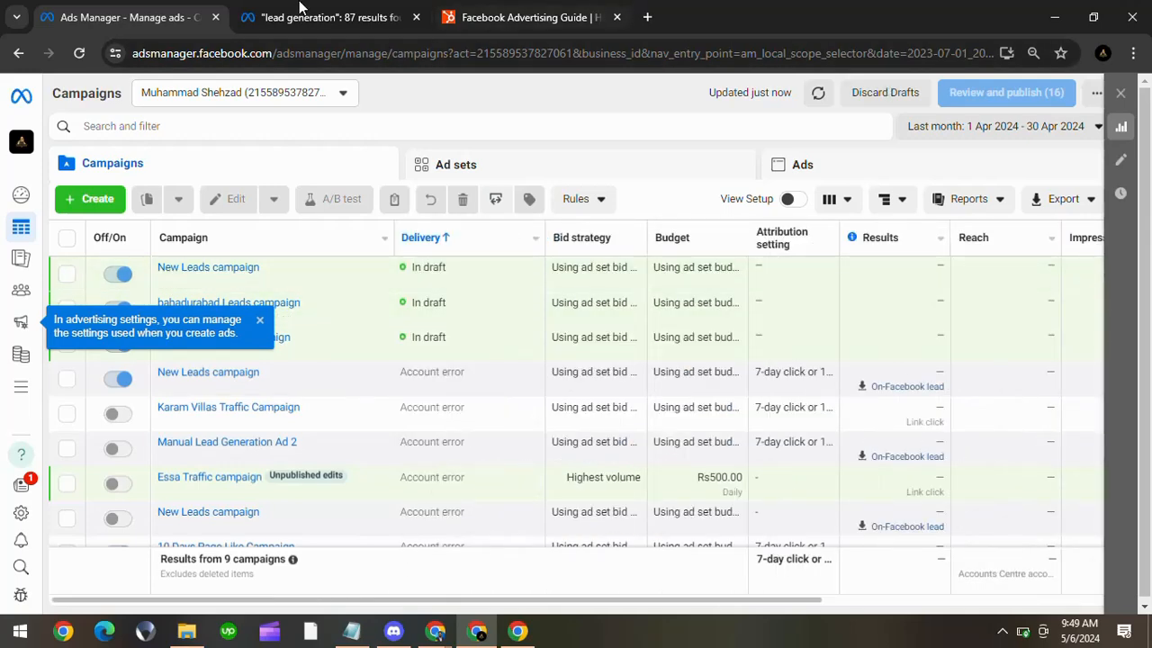
Step: Read HubSpot's guide on how Facebook Lead Ads and lead forms work, and open its linked Facebook Lead Form help article
{"action": "left_click", "coordinate": [506, 9]}
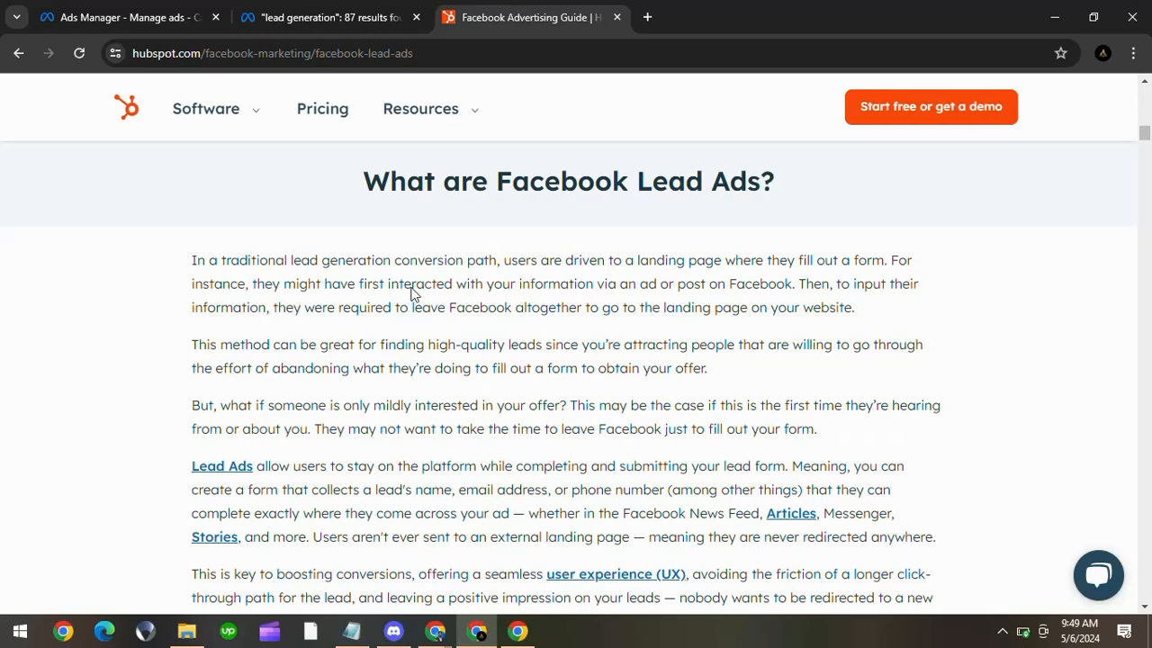
{"action": "scroll", "coordinate": [413, 290], "scroll_direction": "down", "scroll_amount": 6}
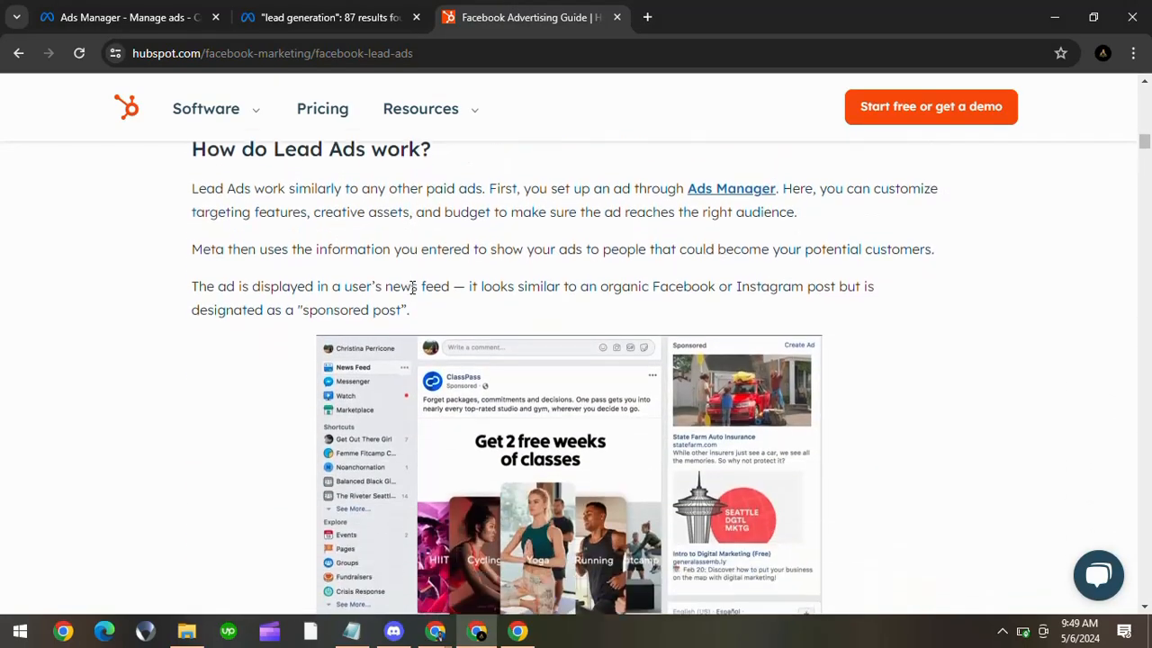
{"action": "scroll", "coordinate": [413, 288], "scroll_direction": "down", "scroll_amount": 6}
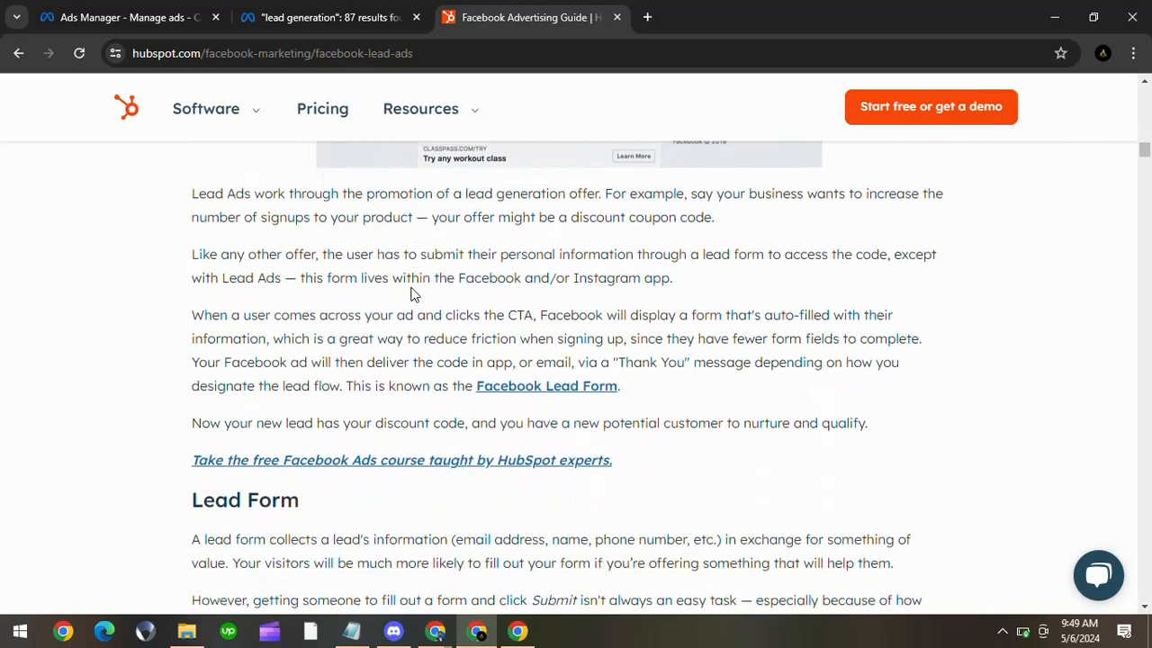
{"action": "scroll", "coordinate": [414, 290], "scroll_direction": "down", "scroll_amount": 7}
{"action": "scroll", "coordinate": [413, 291], "scroll_direction": "up", "scroll_amount": 5}
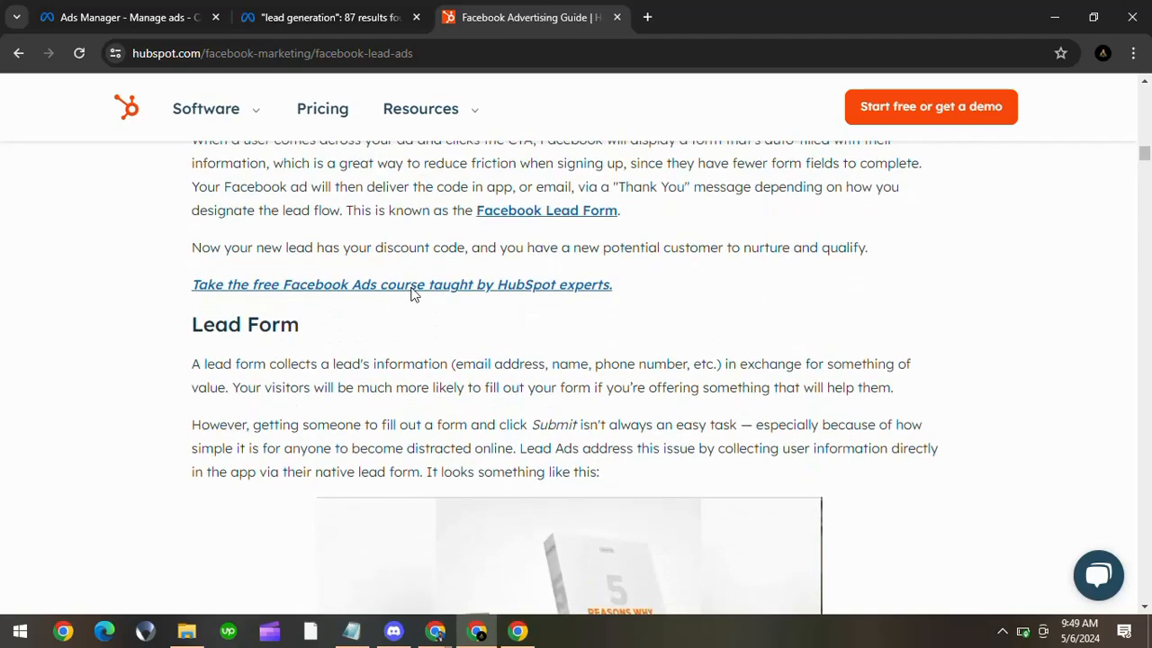
{"action": "scroll", "coordinate": [414, 291], "scroll_direction": "down", "scroll_amount": 1}
{"action": "left_click", "coordinate": [548, 190]}
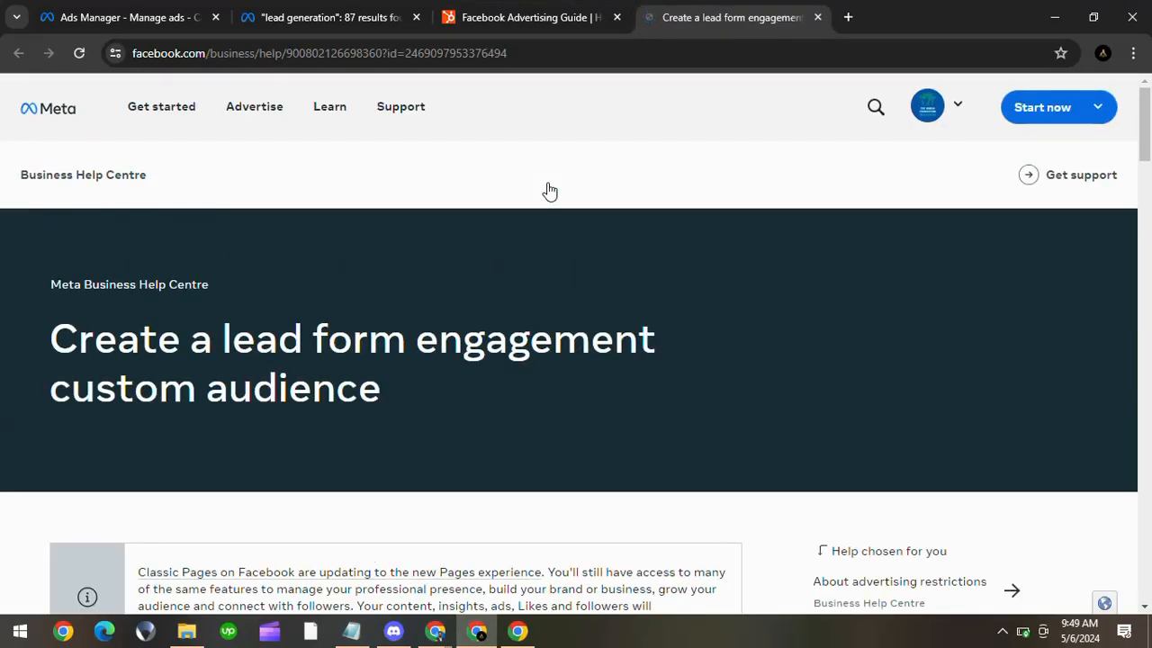
Step: Read the Meta Business Help Centre instructions for creating a lead form engagement custom audience
{"action": "scroll", "coordinate": [503, 360], "scroll_direction": "down", "scroll_amount": 4}
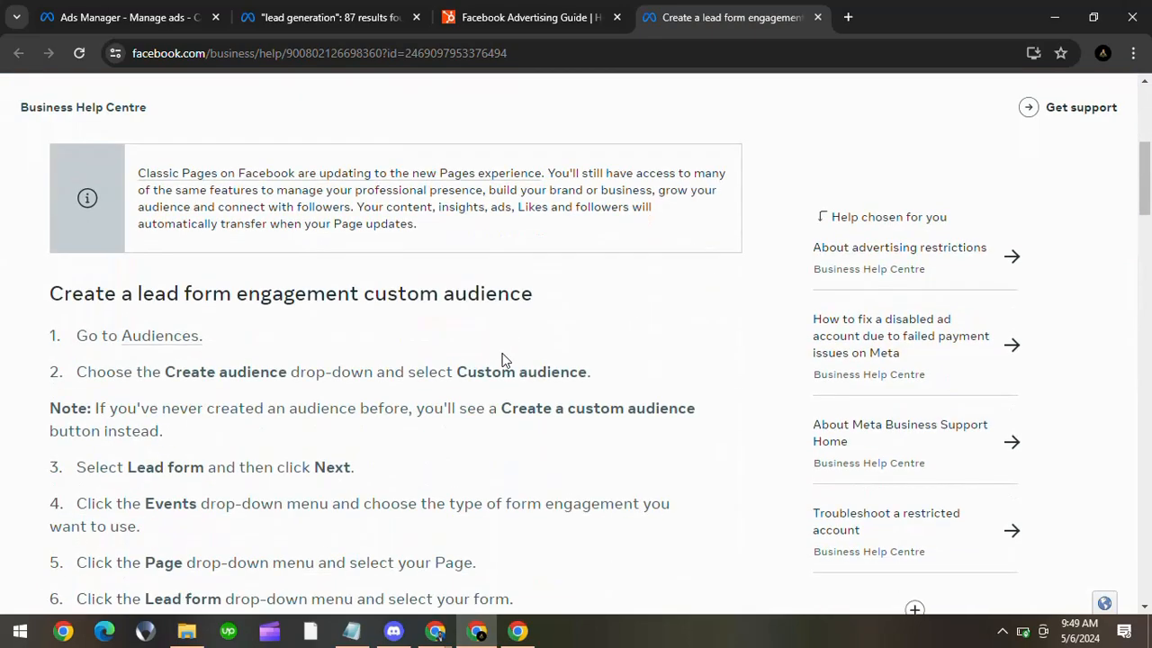
{"action": "scroll", "coordinate": [502, 359], "scroll_direction": "down", "scroll_amount": 3}
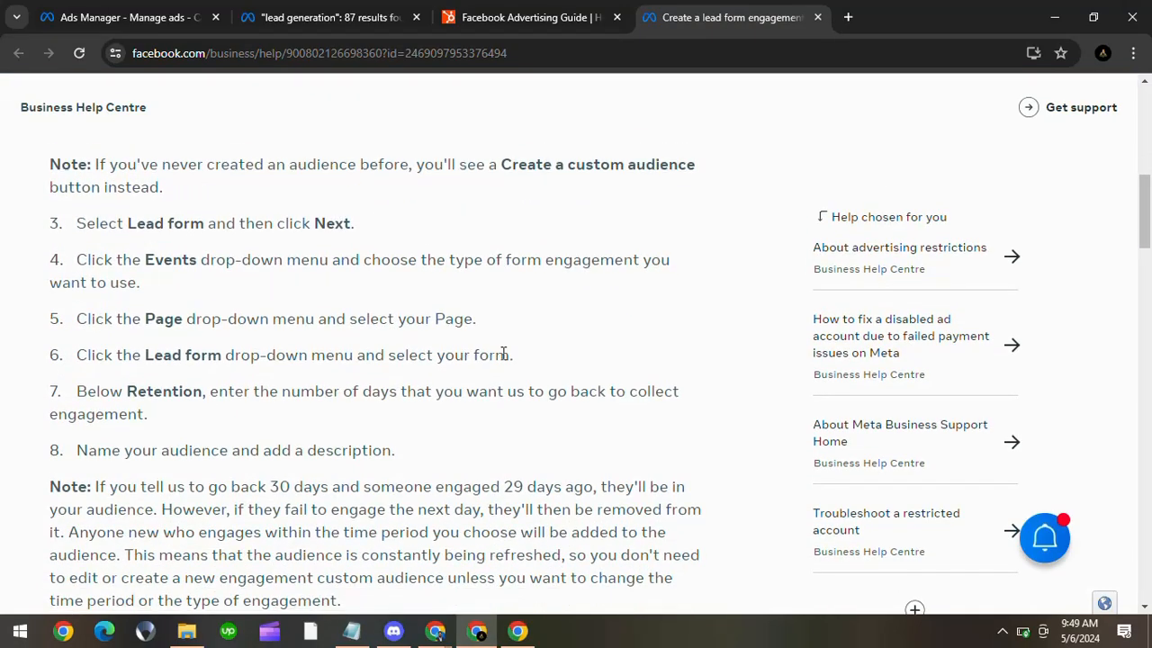
{"action": "scroll", "coordinate": [503, 353], "scroll_direction": "down", "scroll_amount": 2}
{"action": "scroll", "coordinate": [502, 353], "scroll_direction": "down", "scroll_amount": 5}
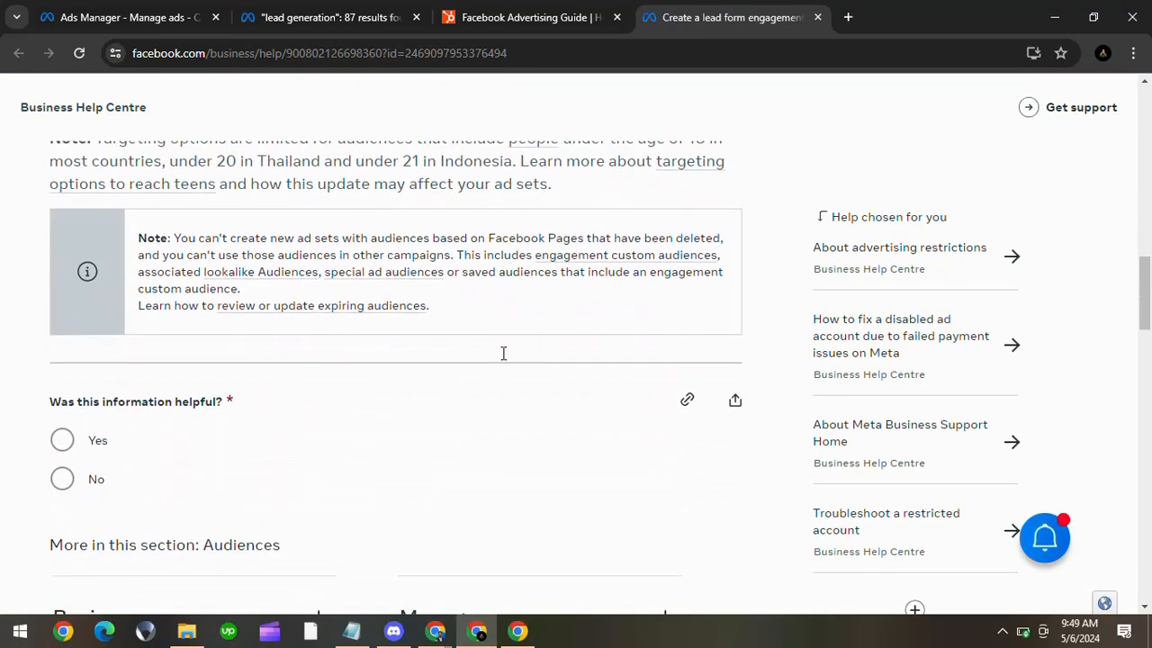
{"action": "scroll", "coordinate": [504, 359], "scroll_direction": "up", "scroll_amount": 5}
{"action": "scroll", "coordinate": [502, 359], "scroll_direction": "up", "scroll_amount": 1}
{"action": "scroll", "coordinate": [503, 360], "scroll_direction": "down", "scroll_amount": 5}
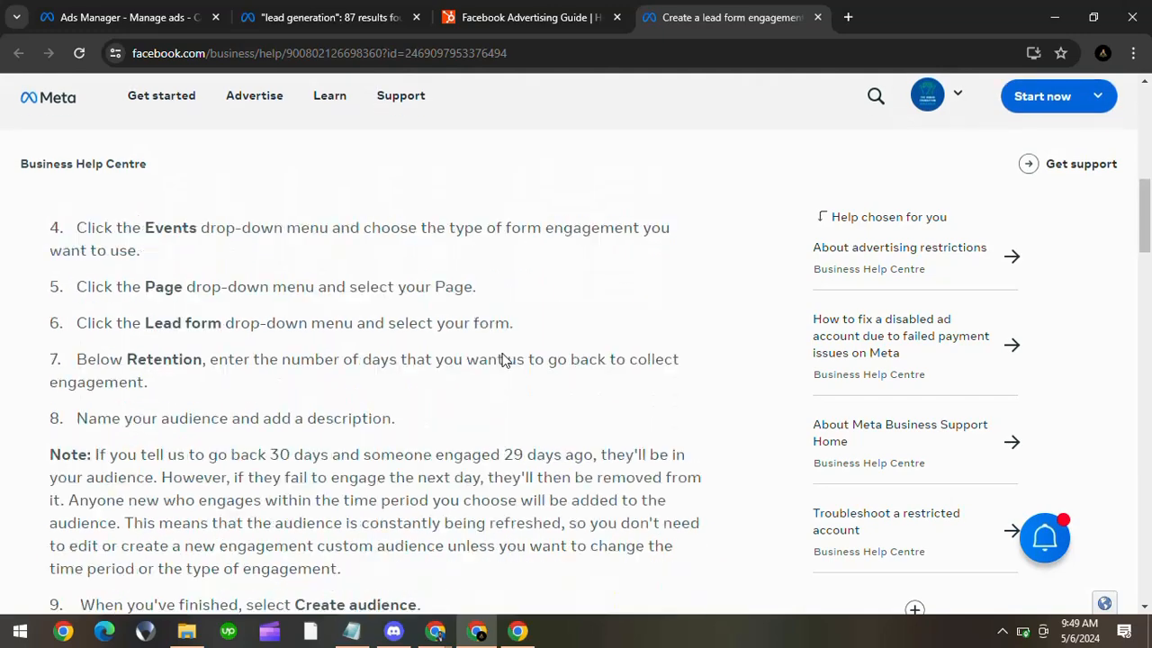
{"action": "scroll", "coordinate": [502, 360], "scroll_direction": "down", "scroll_amount": 4}
{"action": "scroll", "coordinate": [503, 356], "scroll_direction": "up", "scroll_amount": 6}
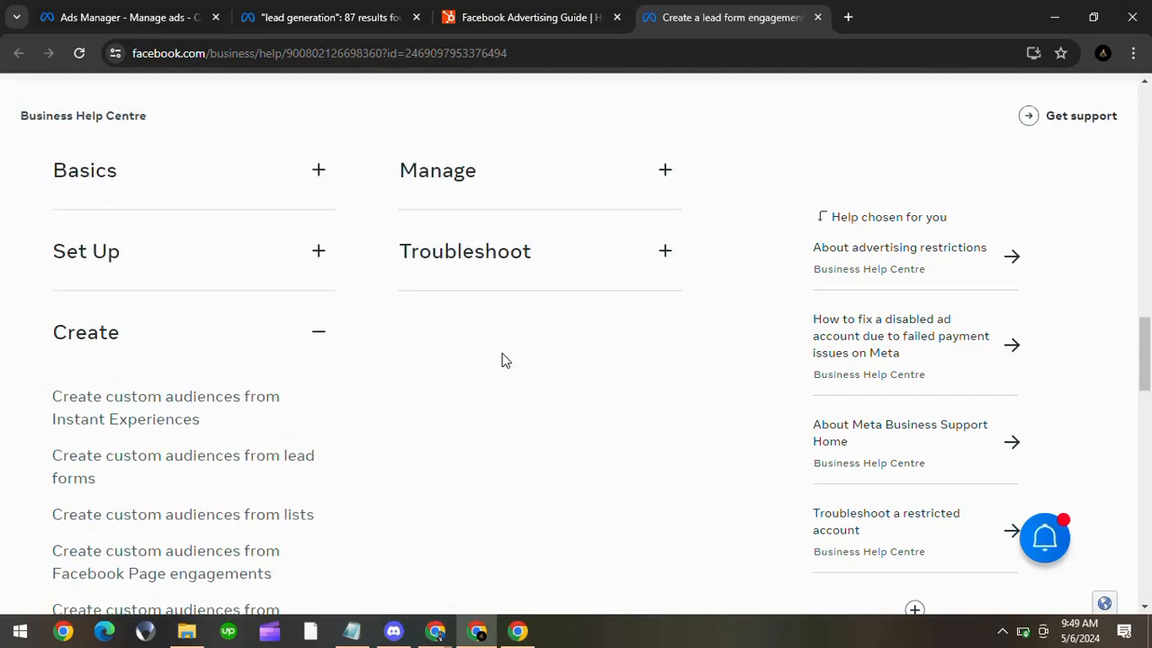
{"action": "scroll", "coordinate": [503, 353], "scroll_direction": "up", "scroll_amount": 1}
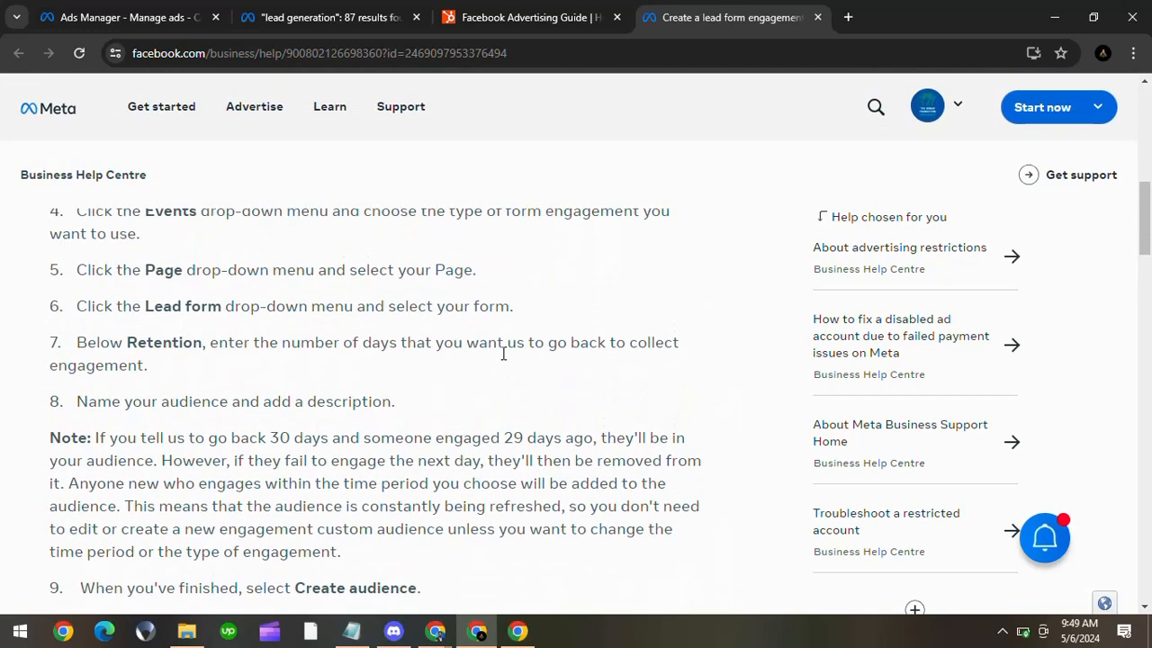
{"action": "scroll", "coordinate": [503, 357], "scroll_direction": "down", "scroll_amount": 5}
{"action": "scroll", "coordinate": [502, 360], "scroll_direction": "down", "scroll_amount": 1}
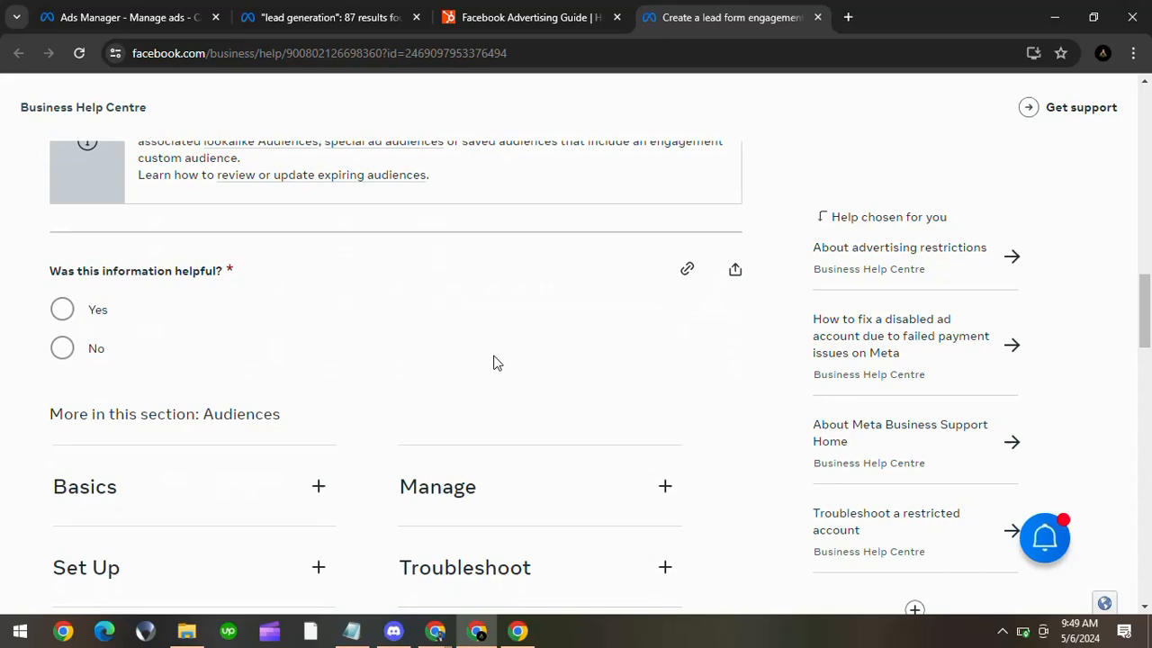
Step: Expand the Basics and Manage topics in the article's Audiences section and look through their help articles
{"action": "left_click", "coordinate": [180, 507]}
{"action": "scroll", "coordinate": [292, 479], "scroll_direction": "down", "scroll_amount": 2}
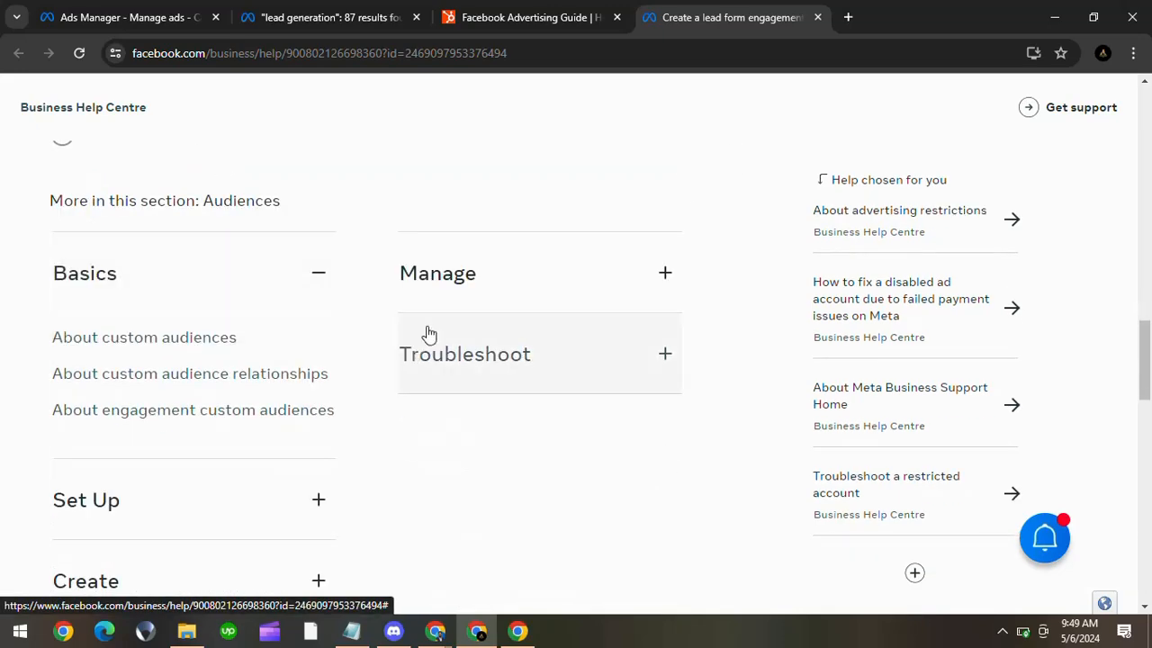
{"action": "left_click", "coordinate": [507, 252]}
{"action": "scroll", "coordinate": [389, 354], "scroll_direction": "down", "scroll_amount": 3}
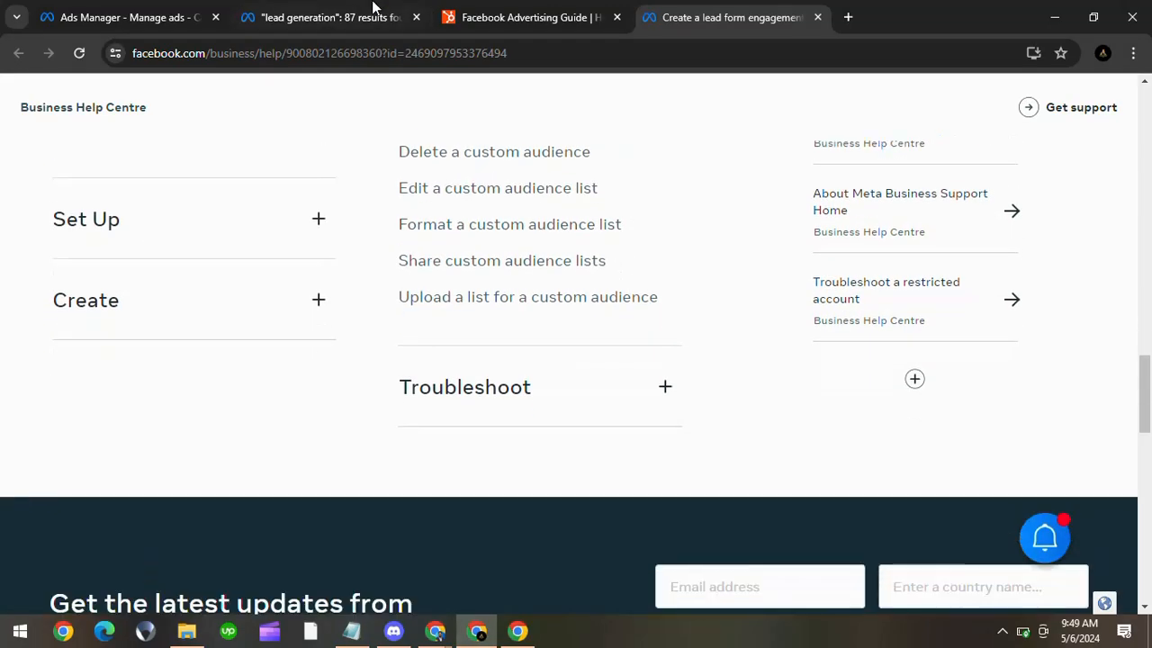
Step: Create a new auction campaign in Ads Manager with the Leads objective and the Manual leads campaign setup
{"action": "left_click", "coordinate": [122, 11]}
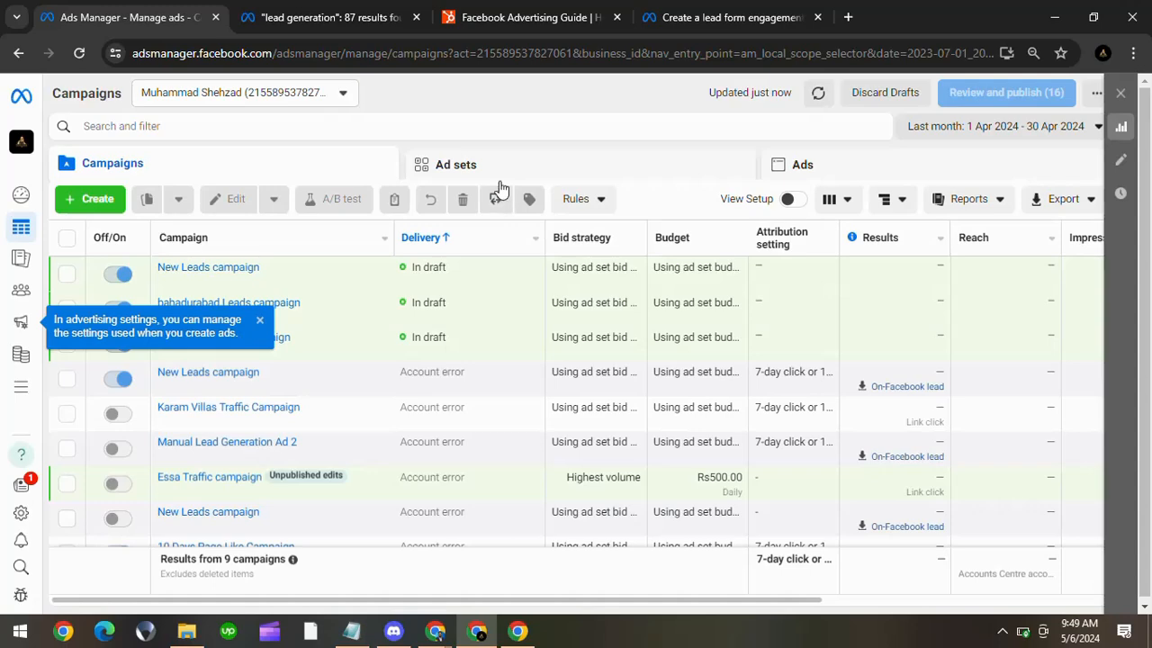
{"action": "left_click", "coordinate": [97, 201]}
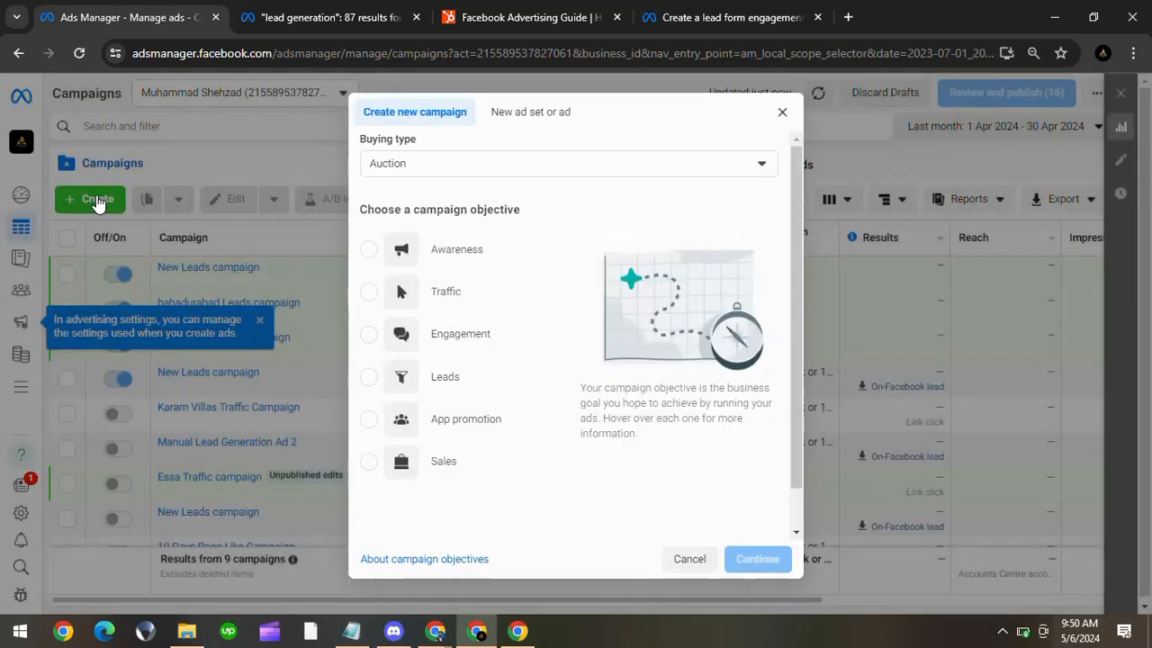
{"action": "left_click", "coordinate": [384, 394]}
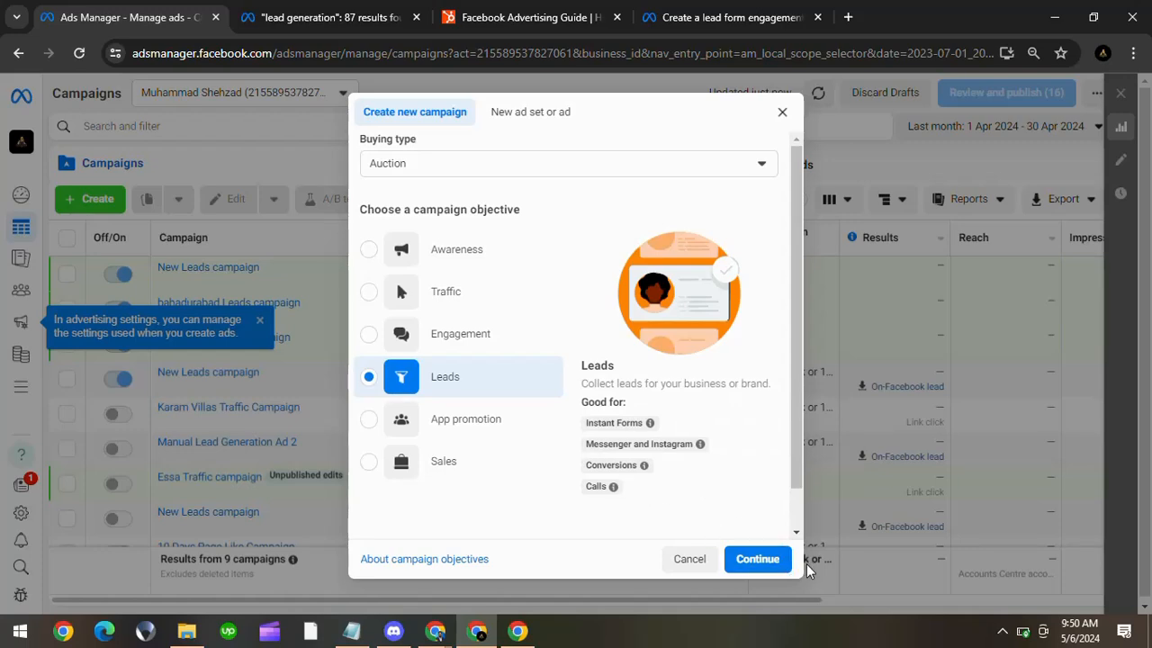
{"action": "left_click", "coordinate": [759, 565]}
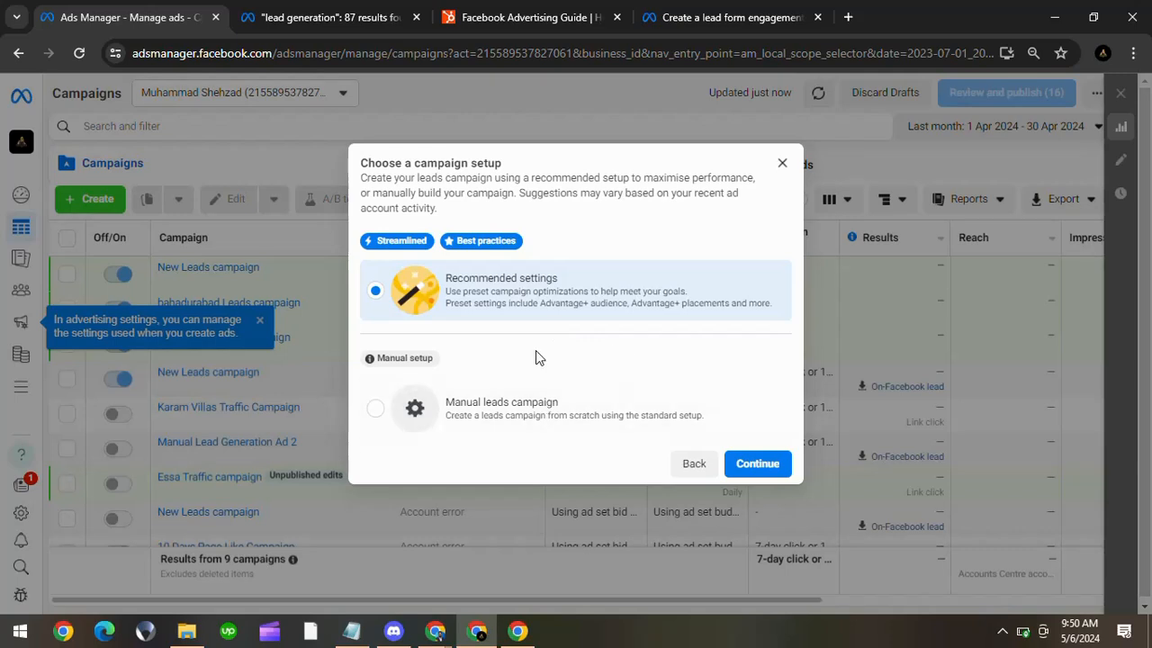
{"action": "left_click", "coordinate": [377, 410]}
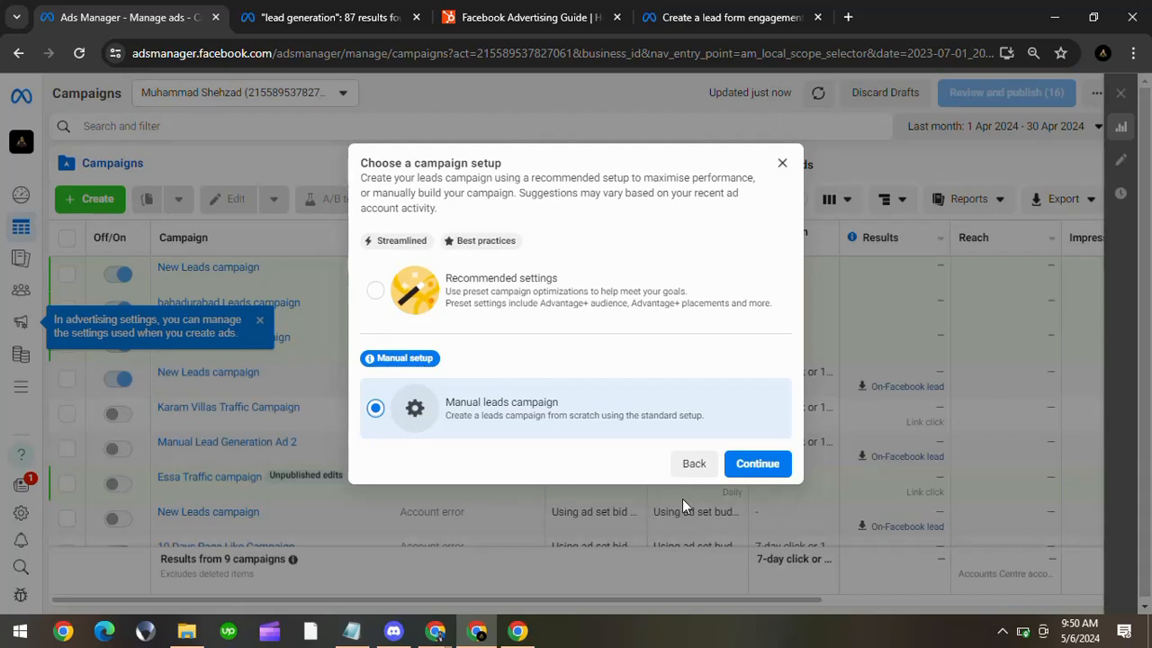
{"action": "left_click", "coordinate": [761, 466]}
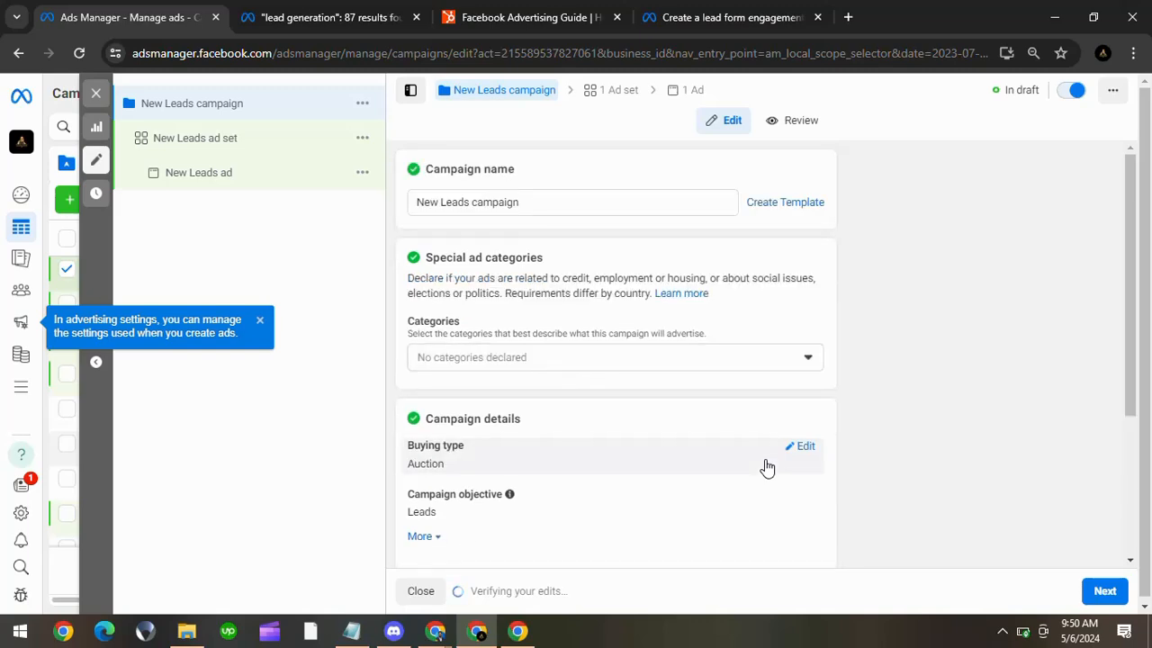
Step: Review the new leads campaign's settings down to the Advantage campaign budget, and open its campaign name for editing
{"action": "scroll", "coordinate": [765, 465], "scroll_direction": "down", "scroll_amount": 3}
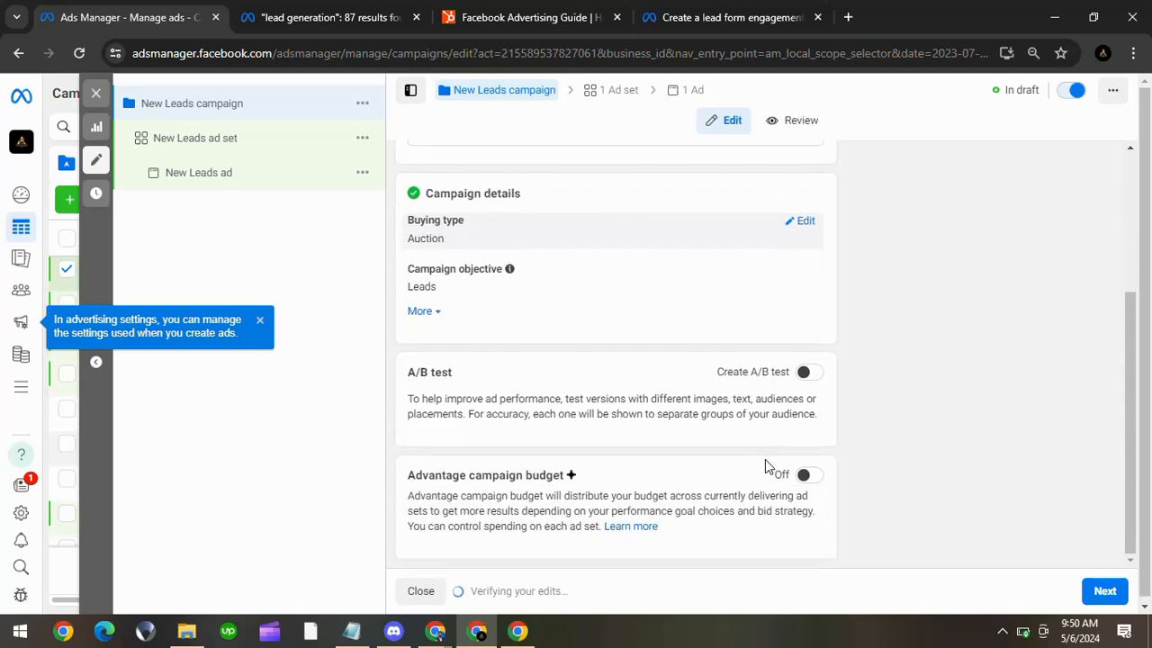
{"action": "scroll", "coordinate": [766, 465], "scroll_direction": "up", "scroll_amount": 3}
{"action": "left_click", "coordinate": [567, 205]}
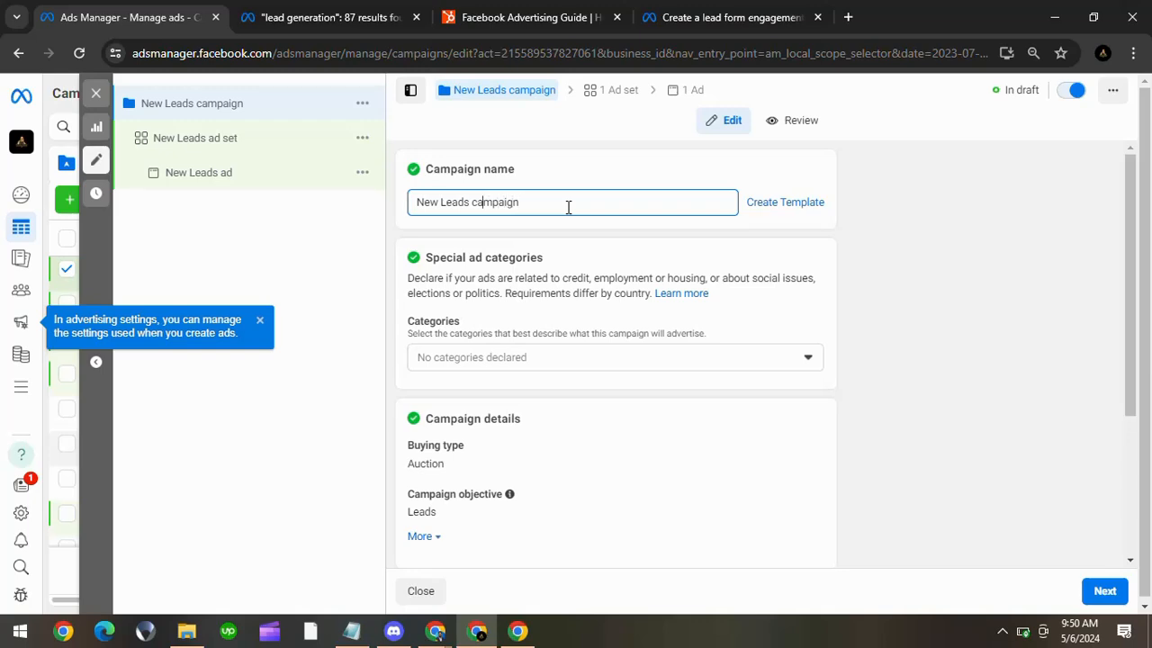
{"action": "left_click", "coordinate": [339, 12]}
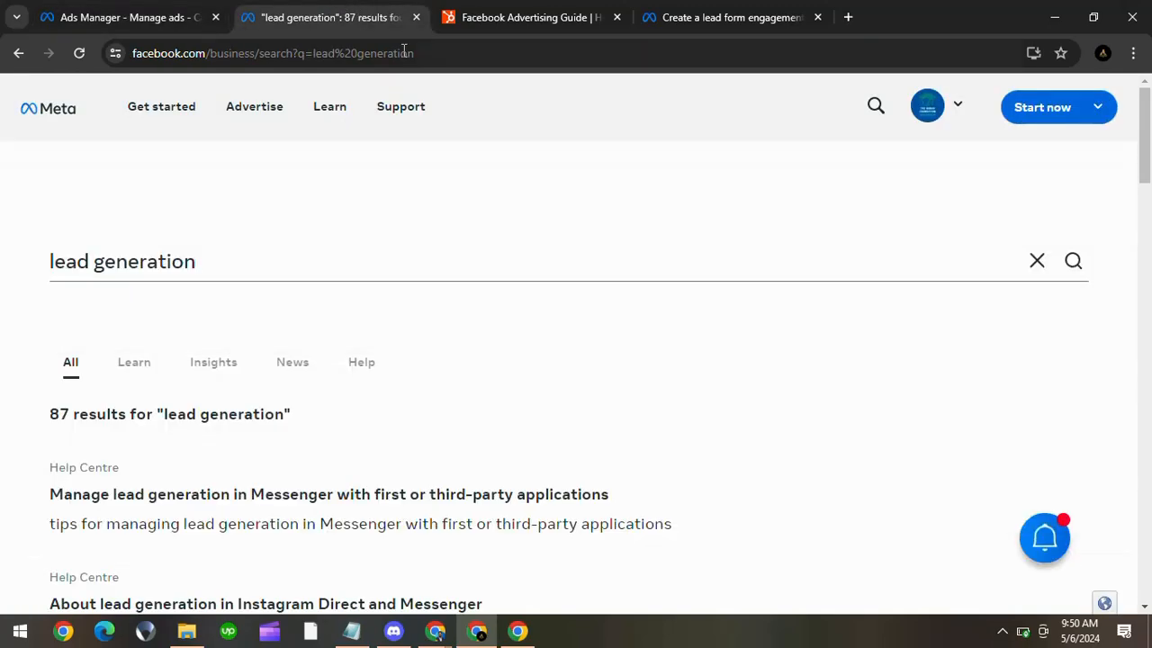
{"action": "left_click", "coordinate": [738, 9]}
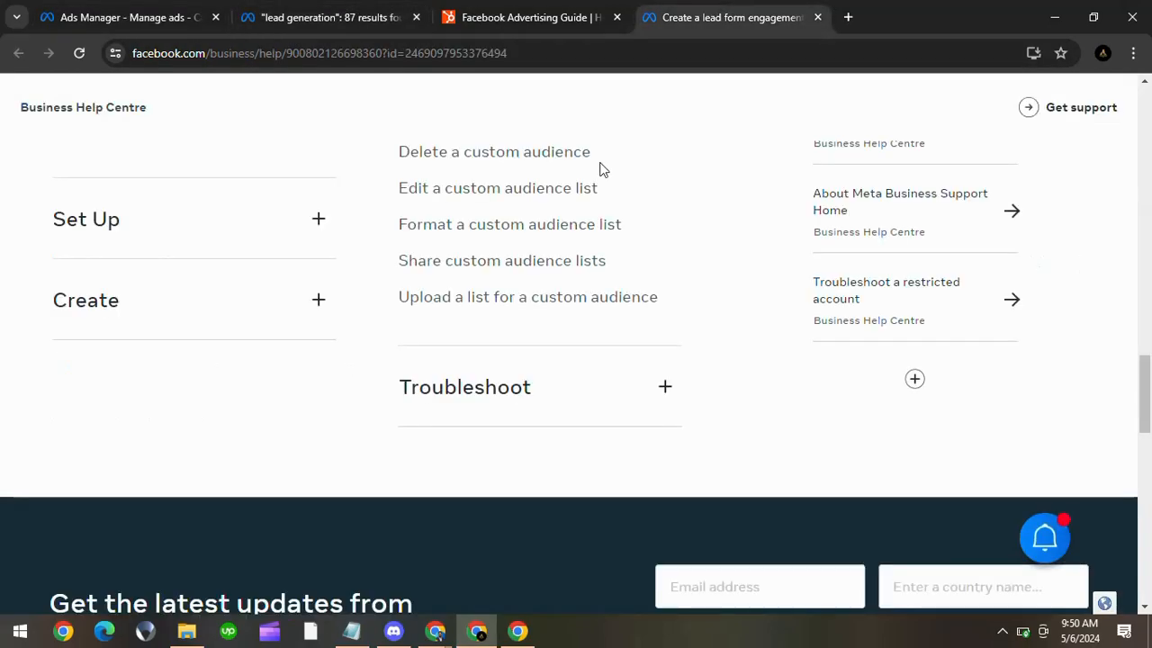
{"action": "left_click", "coordinate": [117, 13]}
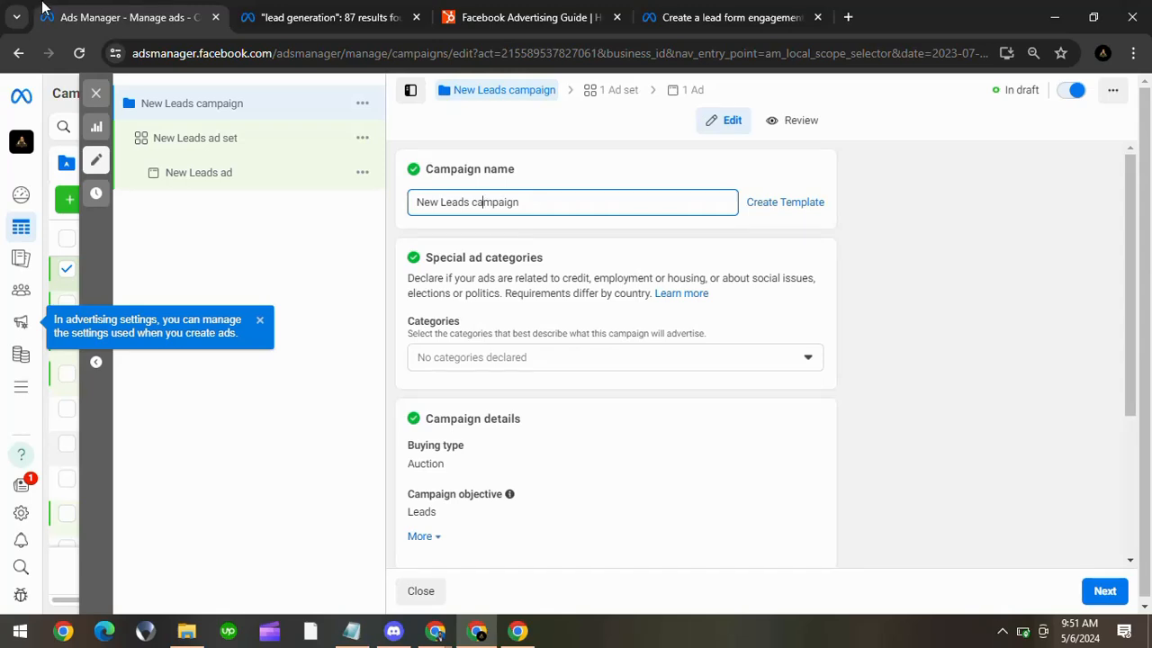
Step: Rename the campaign as "Joriya Bazar Leads campaign 5-06-2024"
{"action": "left_click", "coordinate": [435, 203]}
{"action": "key", "text": "BackSpace"}
{"action": "key", "text": "BackSpace"}
{"action": "key", "text": "BackSpace"}
{"action": "key", "text": "BackSpace"}
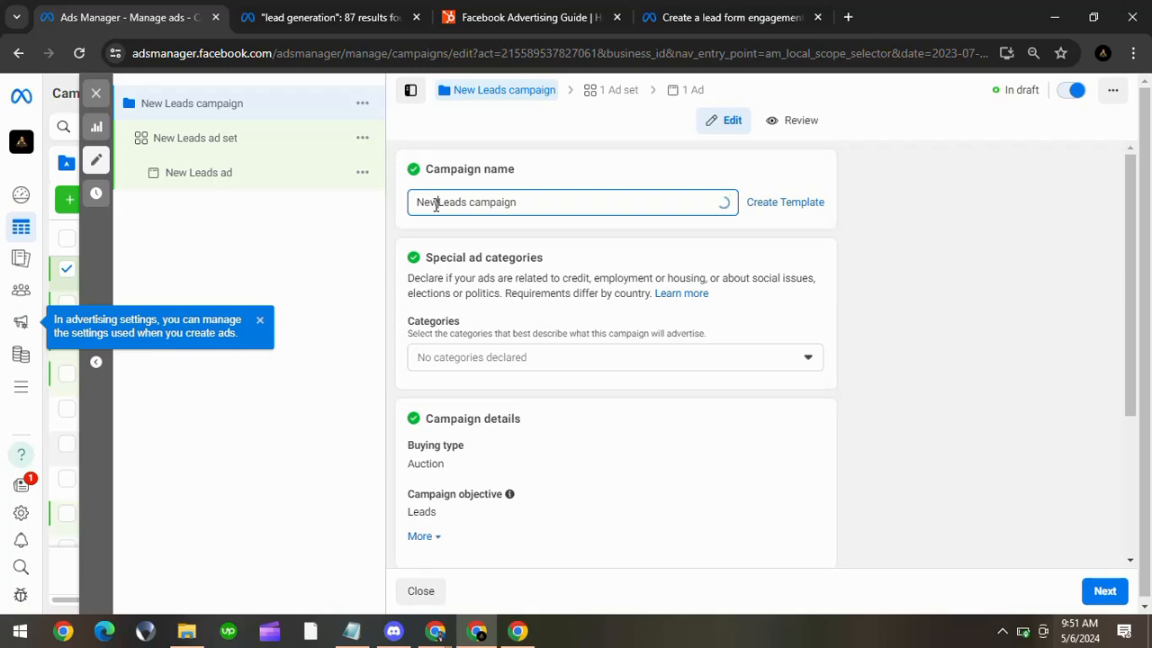
{"action": "type", "text": "Jonya Ba"}
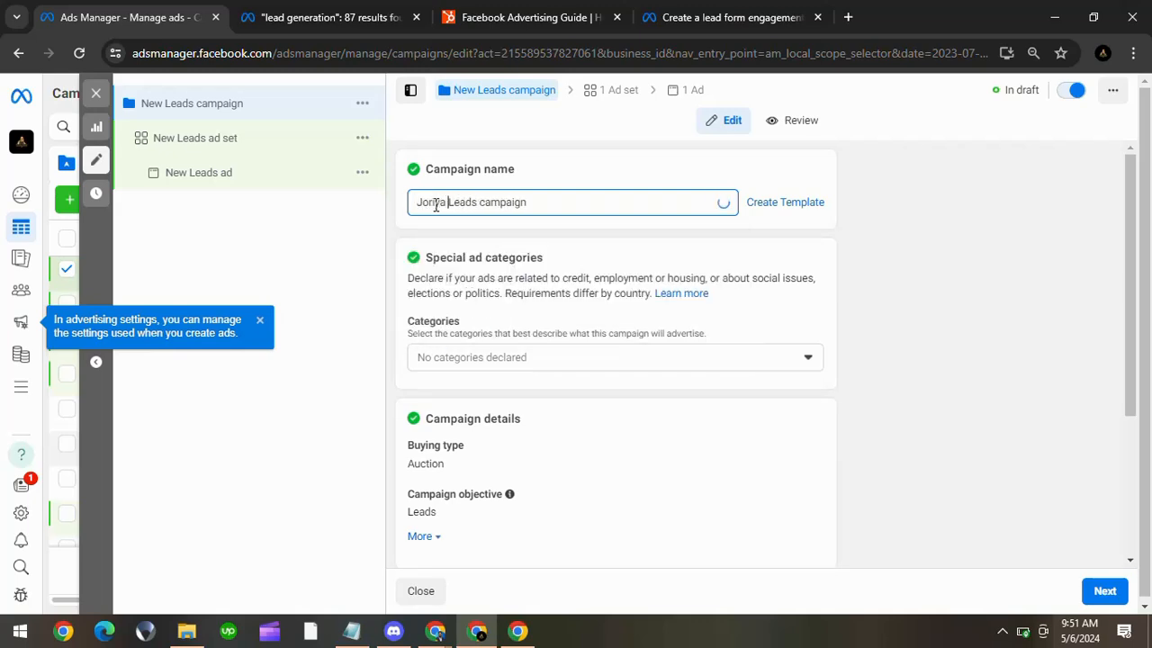
{"action": "type", "text": "zar "}
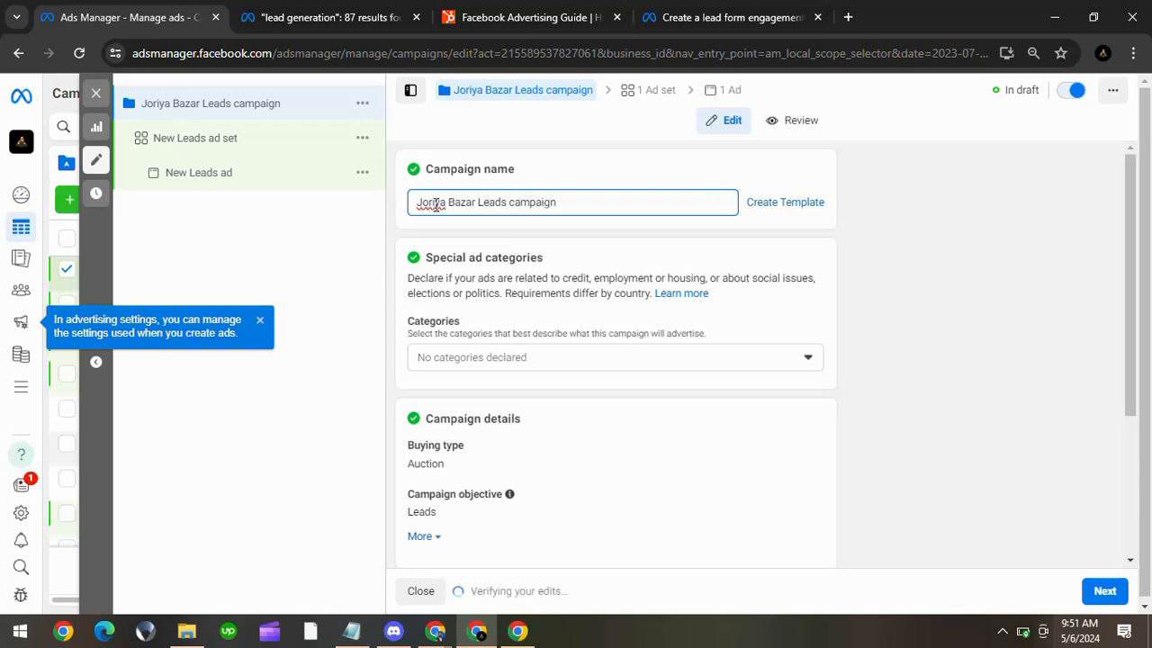
{"action": "type", "text": " 5-0"}
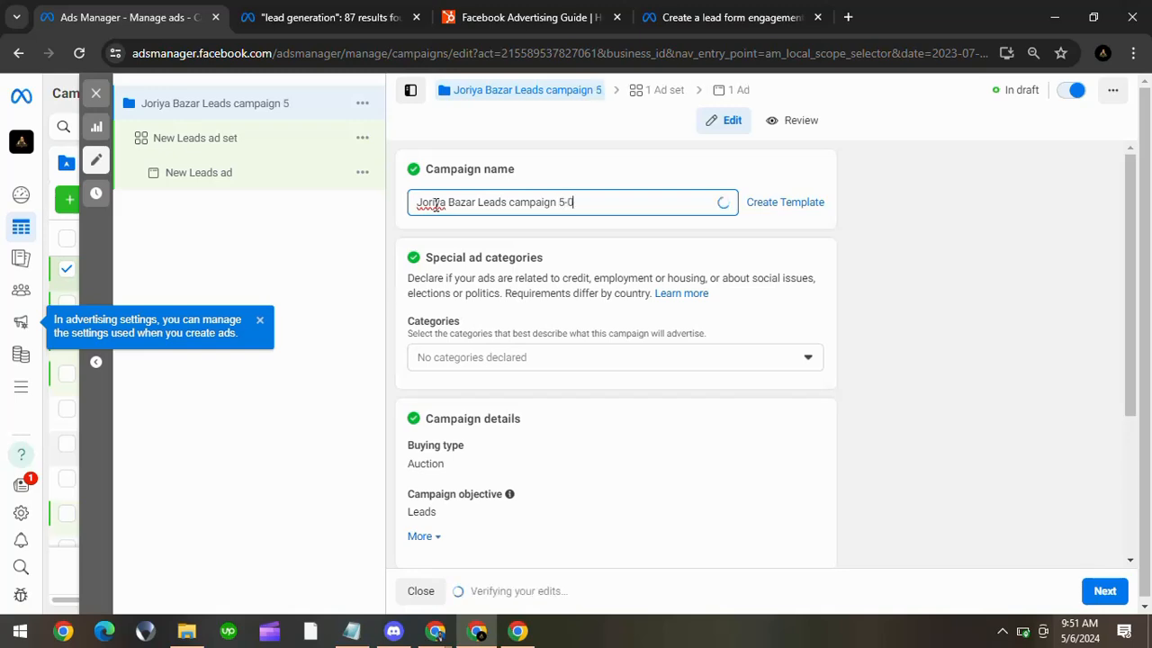
{"action": "type", "text": "6-"}
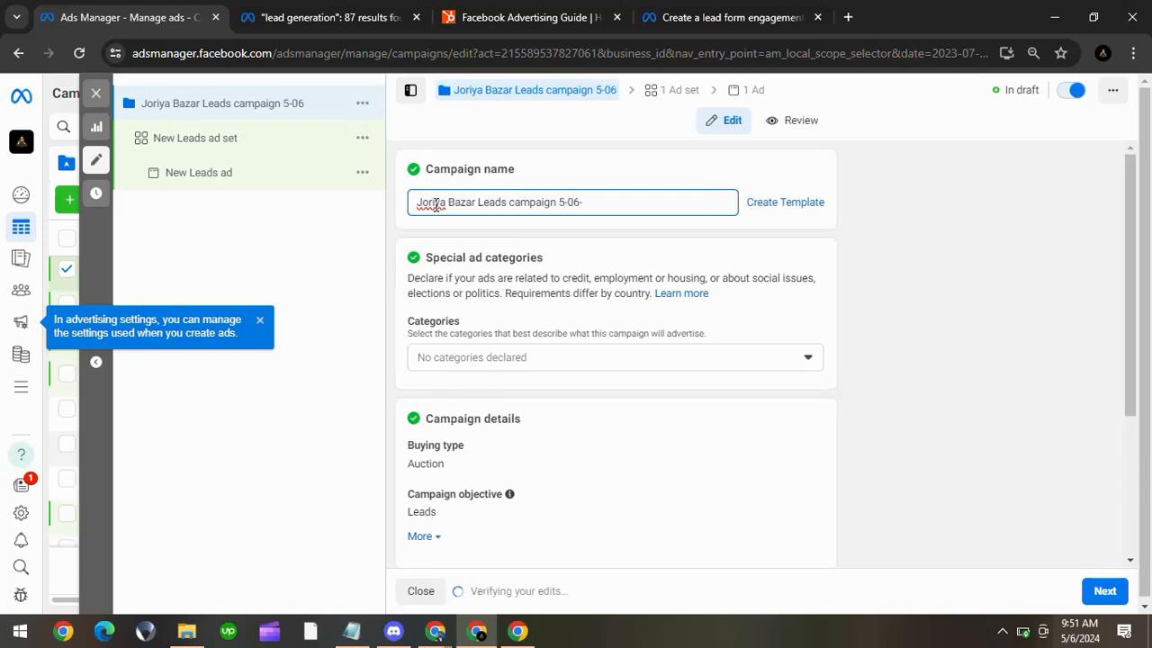
{"action": "type", "text": "2024"}
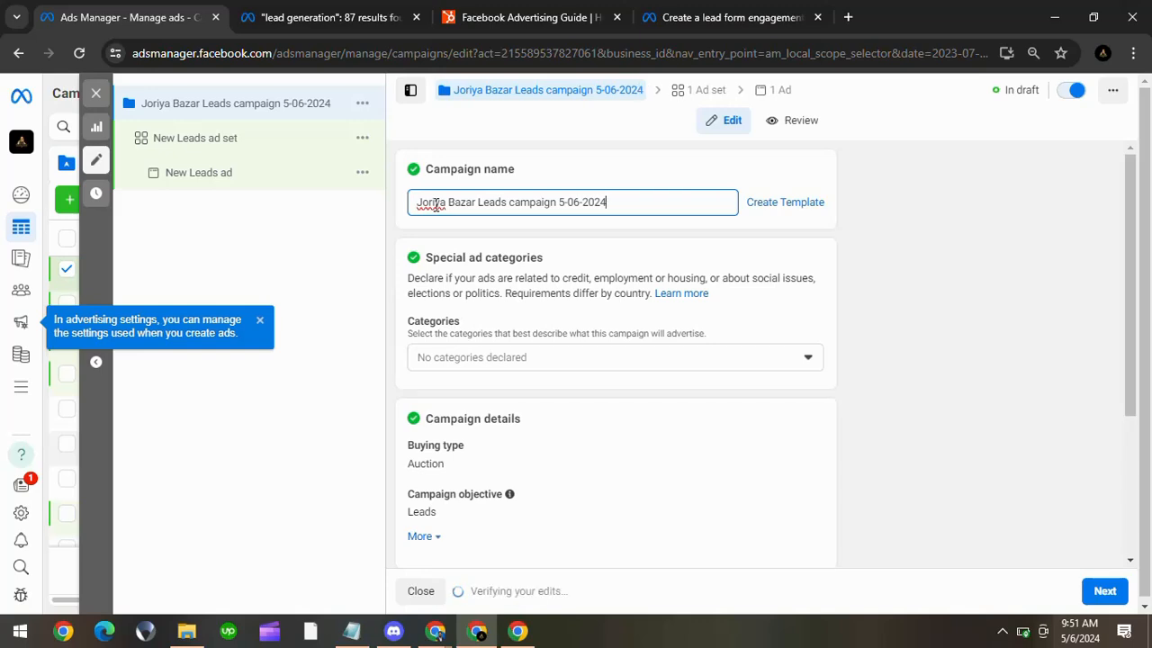
{"action": "scroll", "coordinate": [434, 206], "scroll_direction": "down", "scroll_amount": 3}
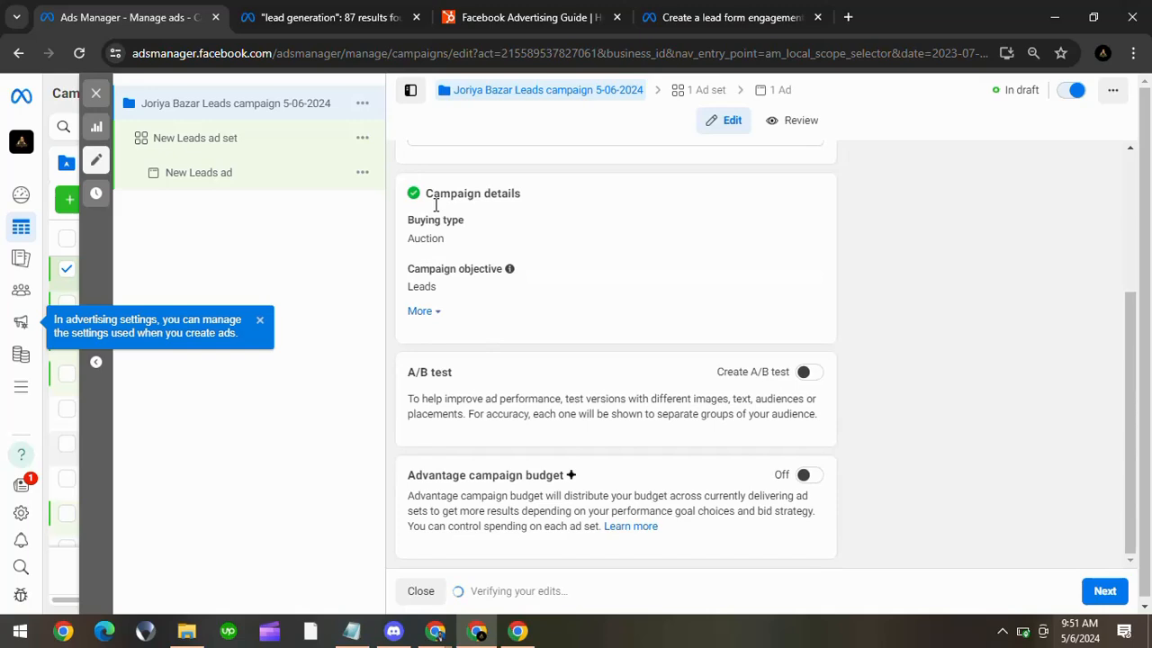
{"action": "scroll", "coordinate": [436, 205], "scroll_direction": "up", "scroll_amount": 3}
Step: Open the campaign's ad set and set its conversion location to Instant Forms
{"action": "left_click", "coordinate": [685, 90]}
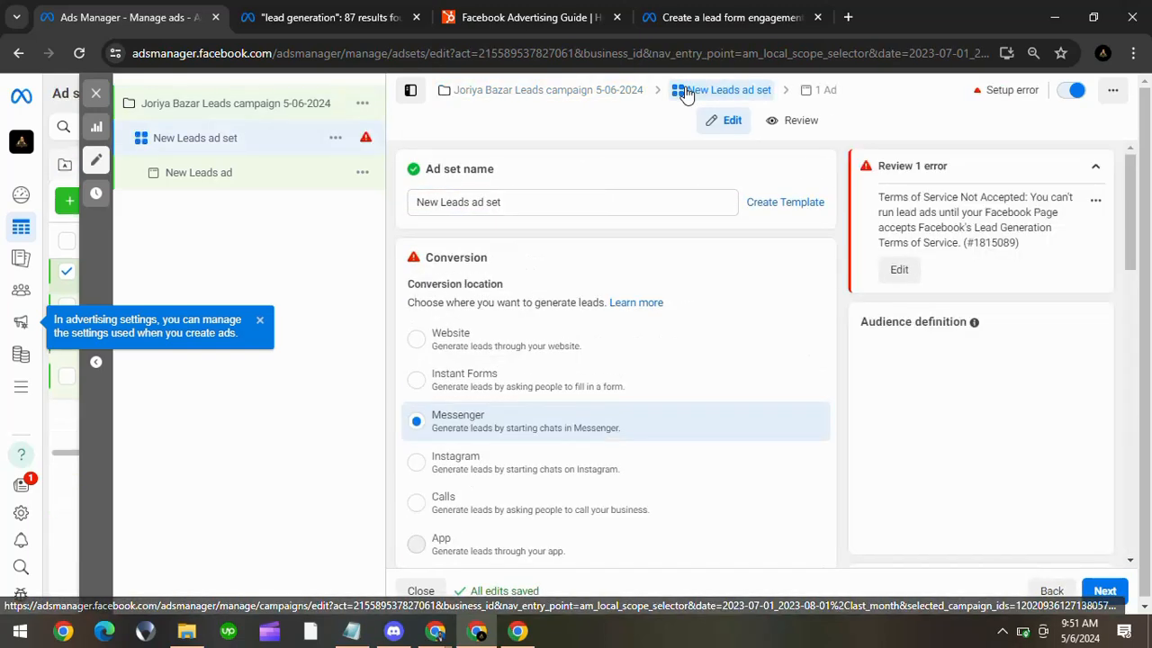
{"action": "left_click", "coordinate": [423, 200]}
{"action": "scroll", "coordinate": [450, 317], "scroll_direction": "down", "scroll_amount": 1}
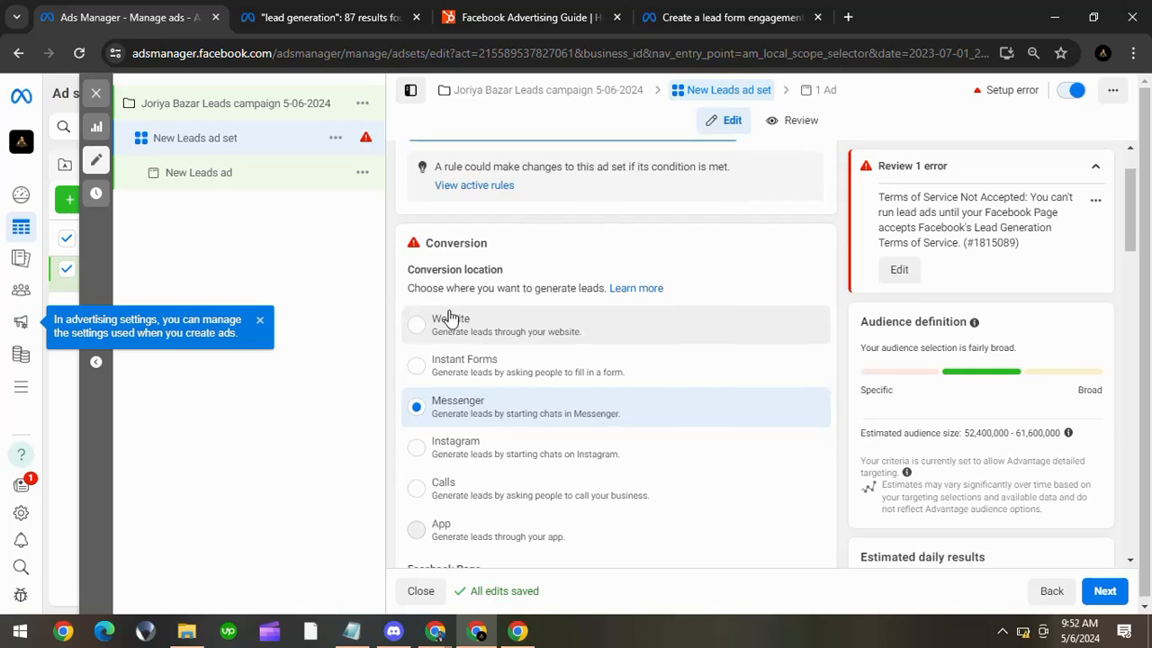
{"action": "scroll", "coordinate": [451, 320], "scroll_direction": "down", "scroll_amount": 1}
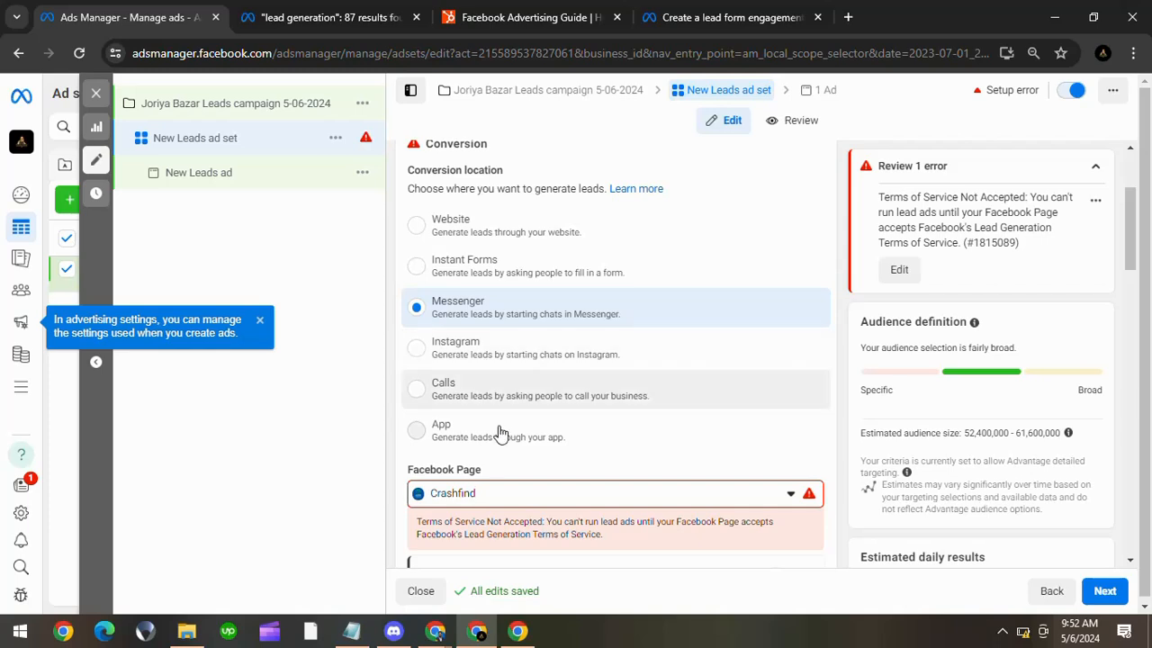
{"action": "mouse_move", "coordinate": [511, 410]}
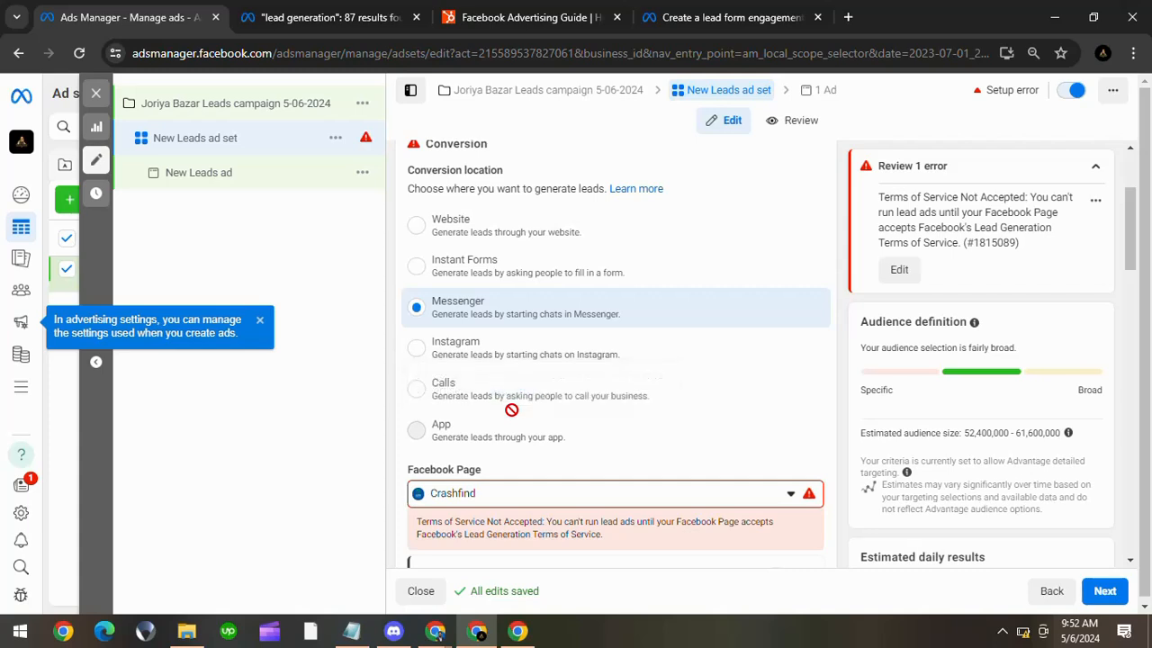
{"action": "left_click", "coordinate": [501, 273]}
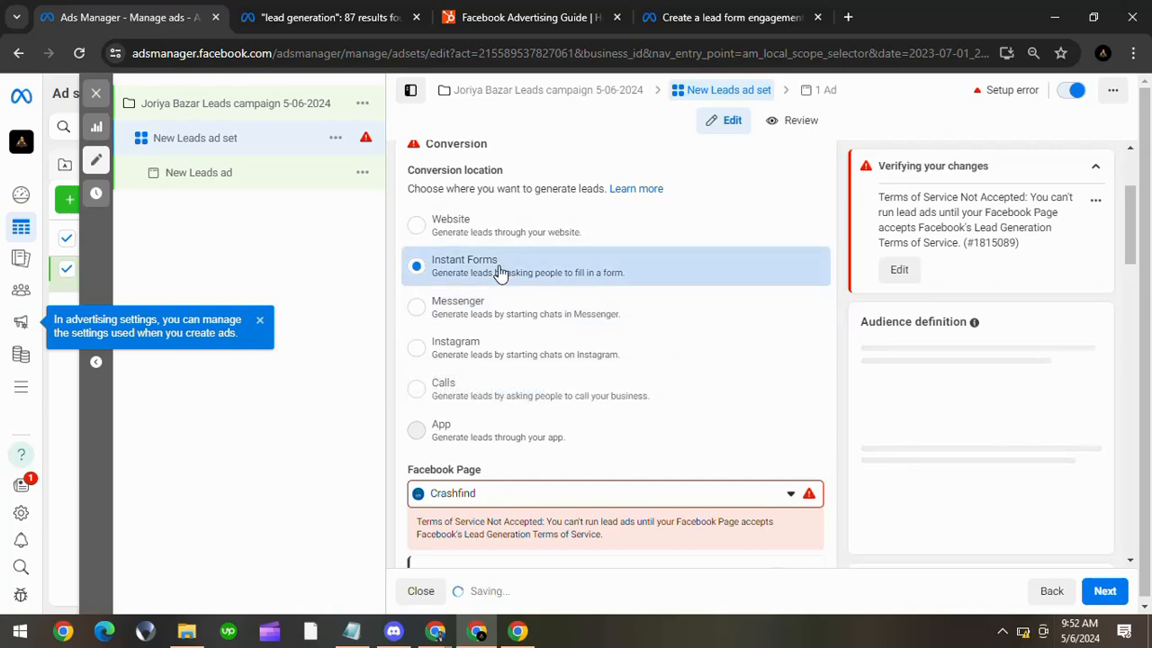
Step: Review the ad set's performance goal, budget and schedule, audience controls and Advantage+ audience settings
{"action": "scroll", "coordinate": [501, 270], "scroll_direction": "down", "scroll_amount": 6}
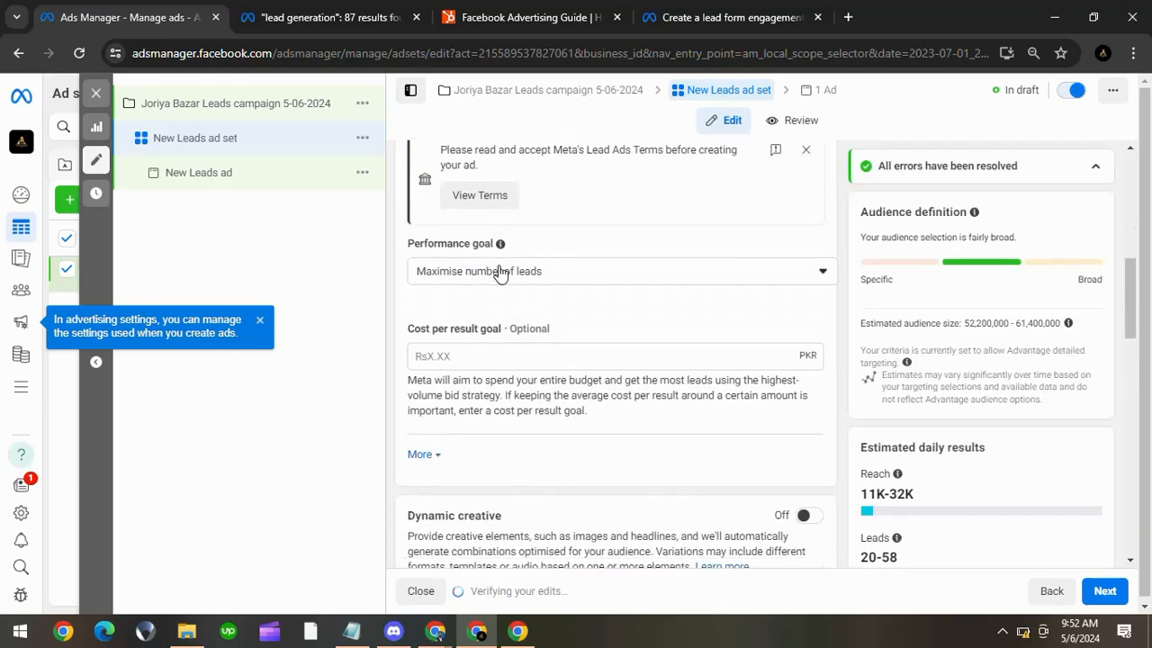
{"action": "scroll", "coordinate": [500, 266], "scroll_direction": "down", "scroll_amount": 2}
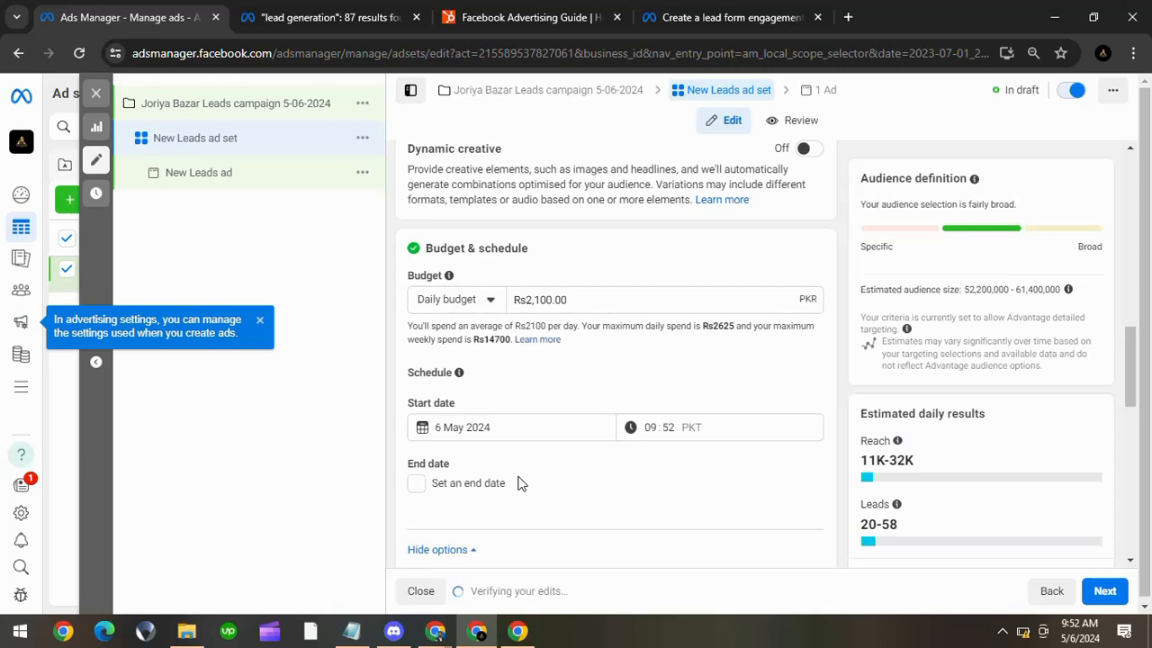
{"action": "scroll", "coordinate": [517, 483], "scroll_direction": "down", "scroll_amount": 6}
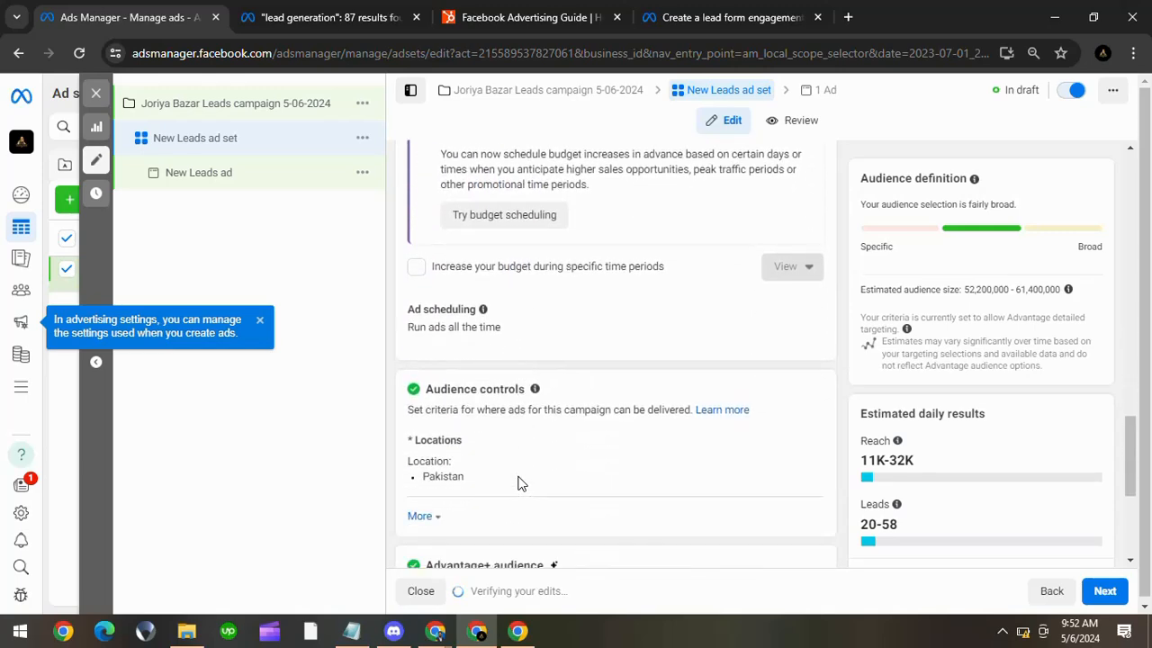
{"action": "scroll", "coordinate": [518, 481], "scroll_direction": "down", "scroll_amount": 2}
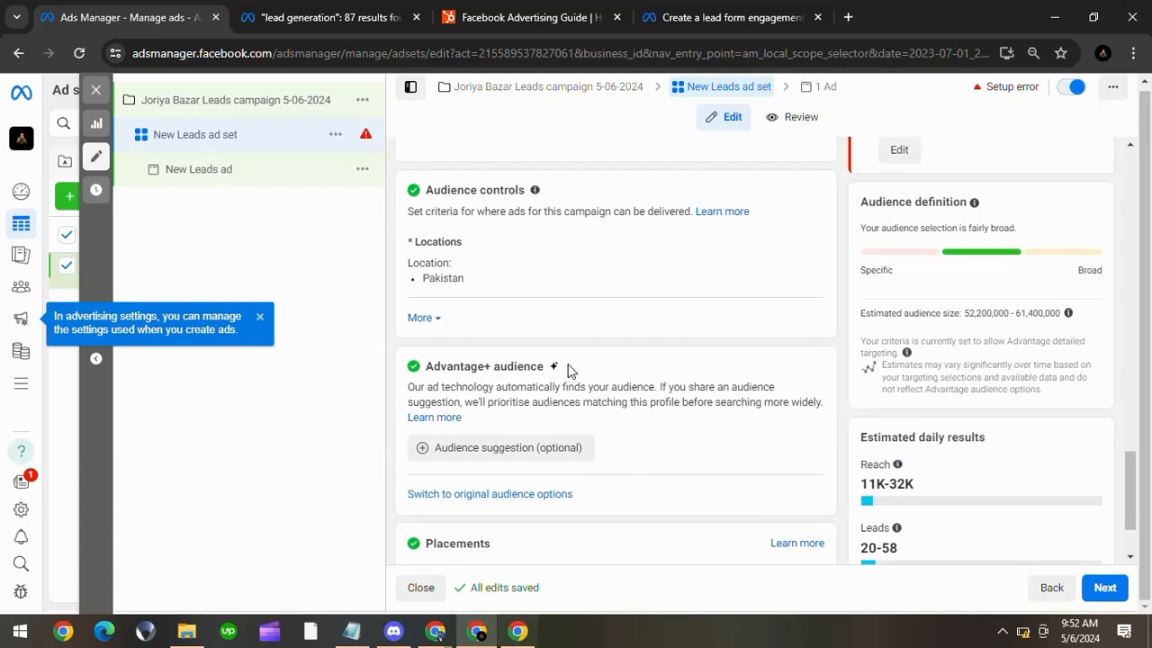
{"action": "mouse_move", "coordinate": [439, 634]}
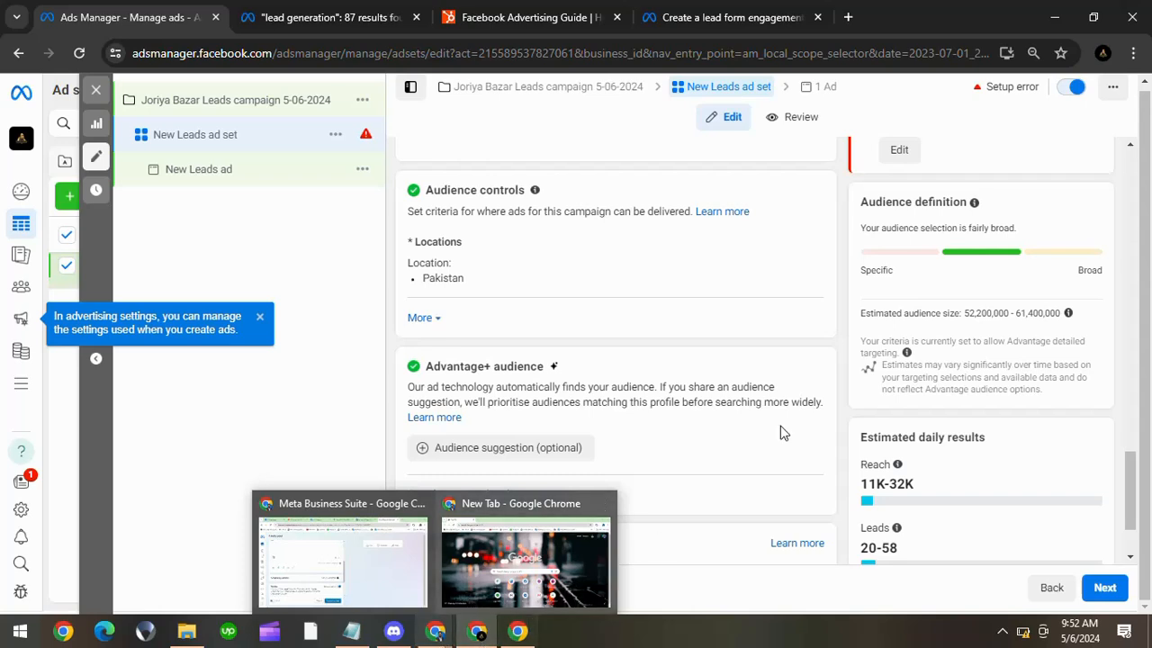
Step: Open the New Leads ad and review its identity and ad setup, including the format options
{"action": "left_click", "coordinate": [830, 89]}
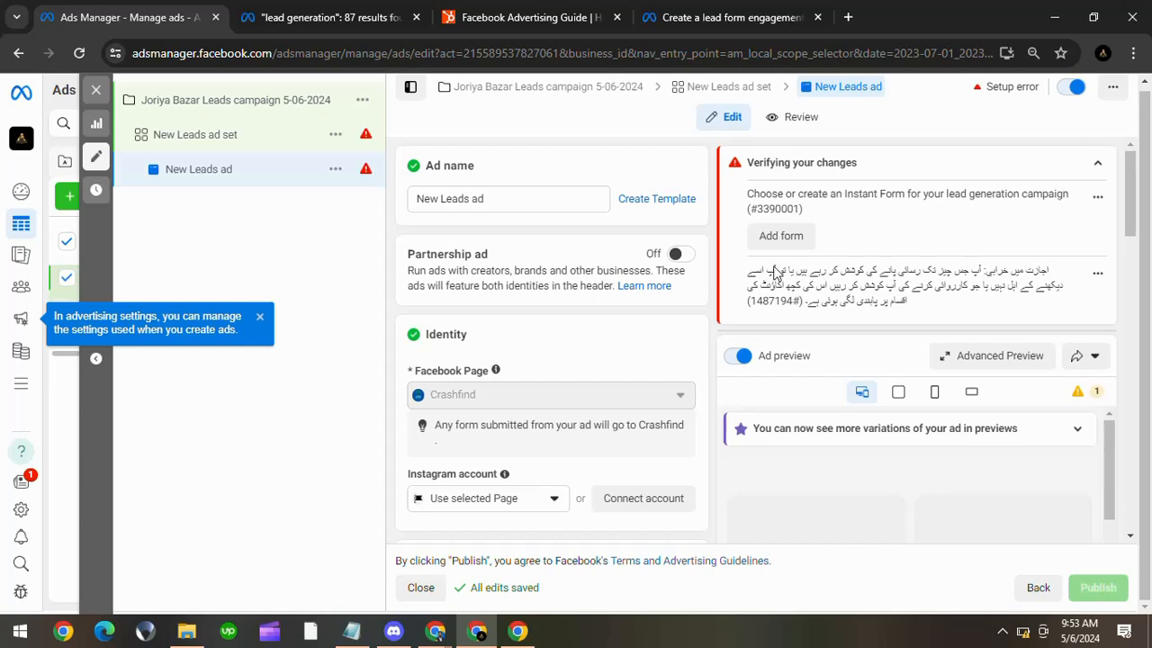
{"action": "scroll", "coordinate": [522, 351], "scroll_direction": "down", "scroll_amount": 3}
{"action": "scroll", "coordinate": [522, 351], "scroll_direction": "up", "scroll_amount": 3}
{"action": "scroll", "coordinate": [525, 353], "scroll_direction": "down", "scroll_amount": 3}
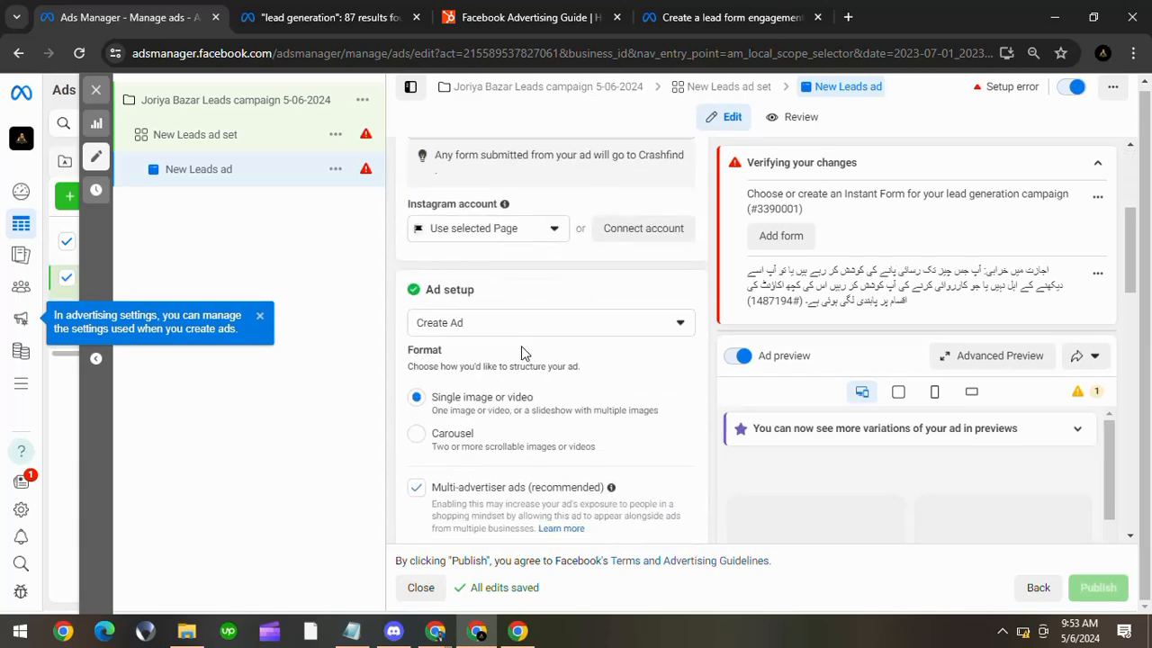
{"action": "scroll", "coordinate": [523, 351], "scroll_direction": "down", "scroll_amount": 2}
{"action": "scroll", "coordinate": [522, 351], "scroll_direction": "up", "scroll_amount": 2}
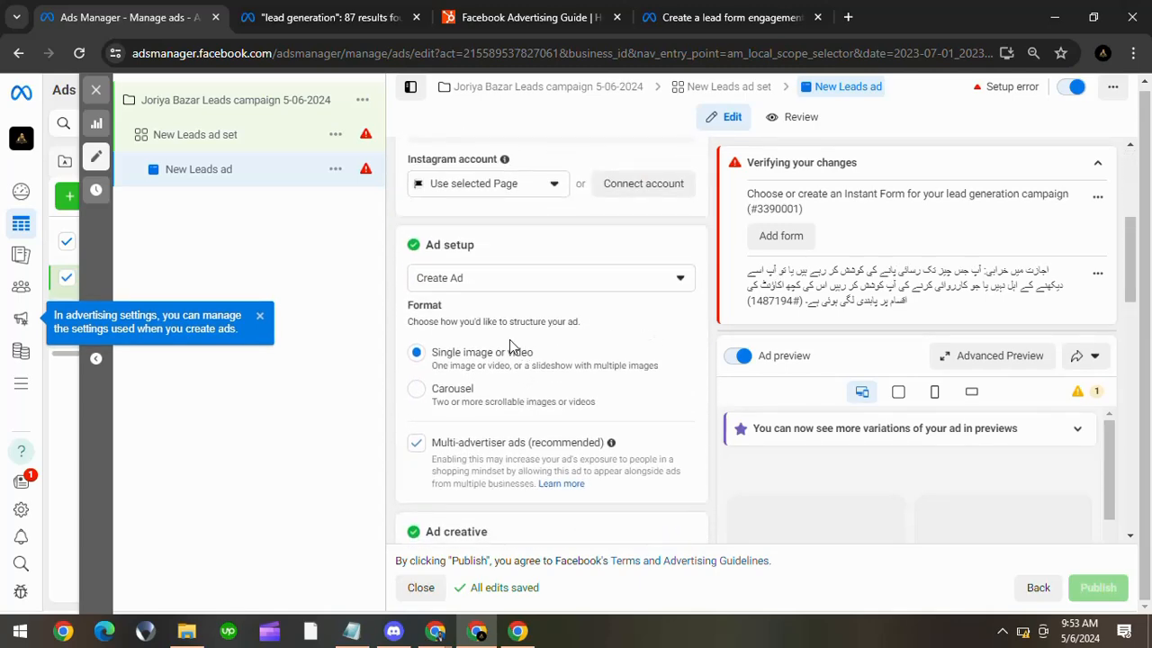
{"action": "scroll", "coordinate": [509, 339], "scroll_direction": "down", "scroll_amount": 2}
{"action": "scroll", "coordinate": [543, 280], "scroll_direction": "up", "scroll_amount": 3}
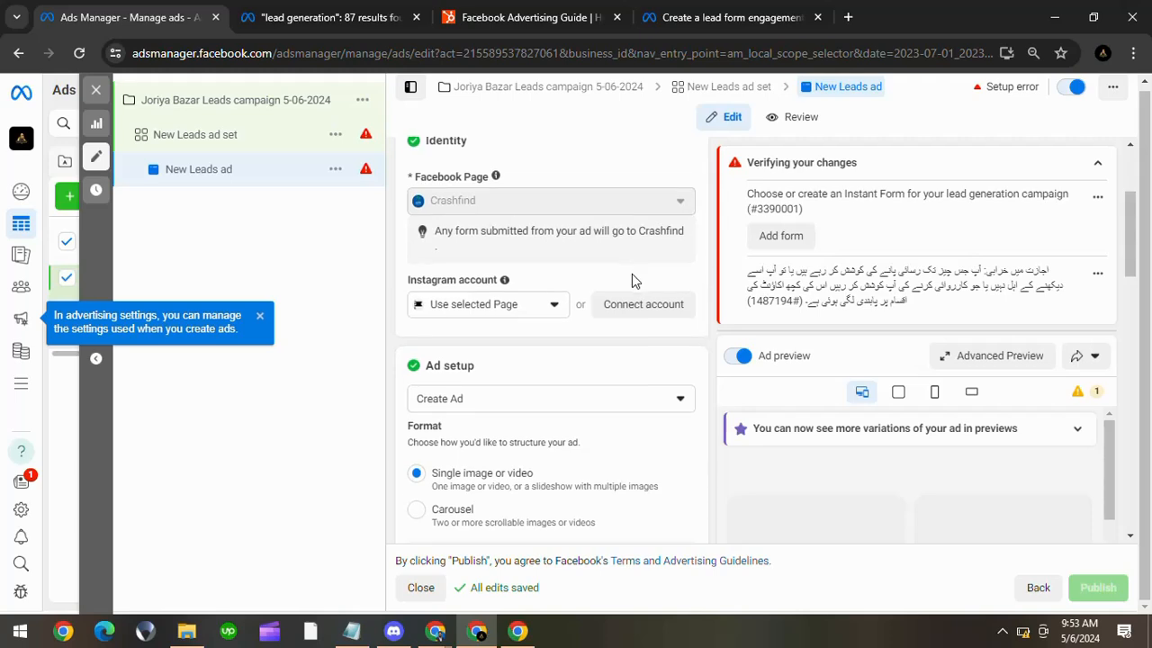
{"action": "scroll", "coordinate": [632, 273], "scroll_direction": "down", "scroll_amount": 2}
{"action": "scroll", "coordinate": [632, 273], "scroll_direction": "up", "scroll_amount": 3}
{"action": "scroll", "coordinate": [632, 274], "scroll_direction": "down", "scroll_amount": 4}
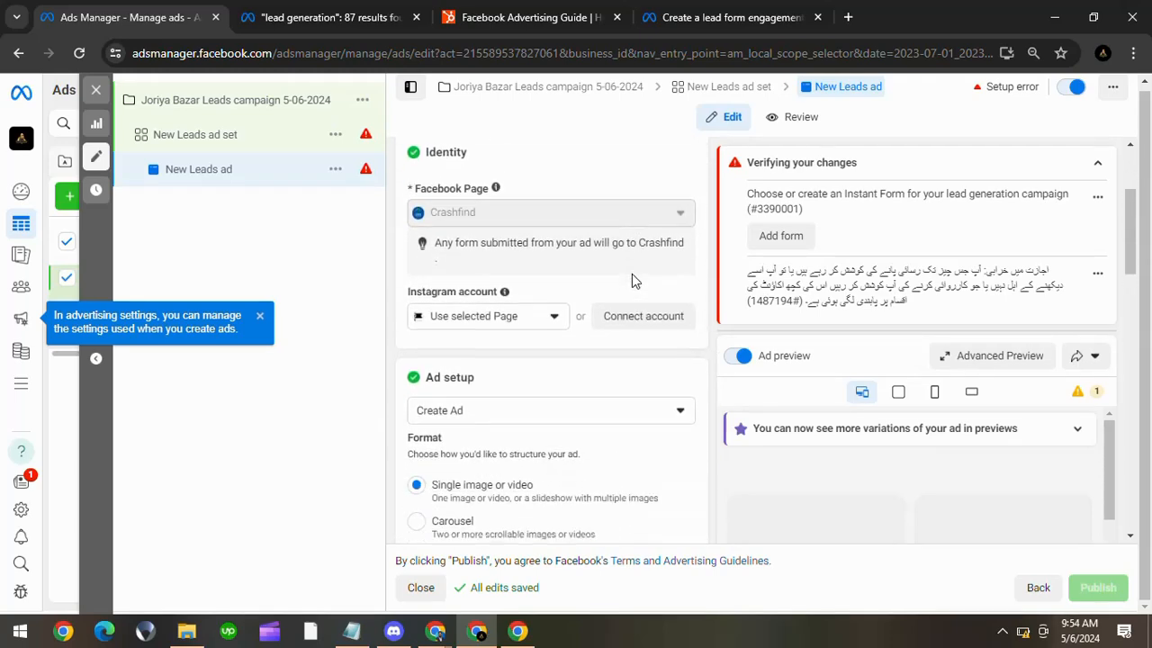
Step: Look through the ad creative's media, primary text, headline and description fields, down to the call to action and instant form destination
{"action": "scroll", "coordinate": [632, 273], "scroll_direction": "down", "scroll_amount": 1}
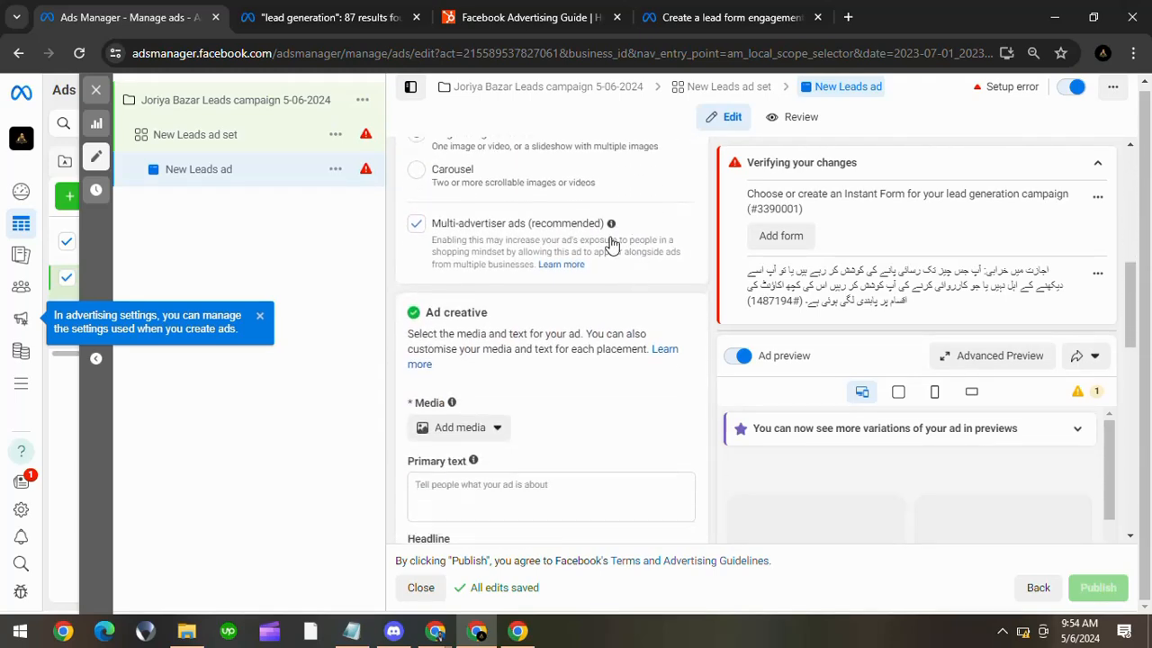
{"action": "scroll", "coordinate": [494, 346], "scroll_direction": "down", "scroll_amount": 1}
{"action": "scroll", "coordinate": [494, 345], "scroll_direction": "down", "scroll_amount": 1}
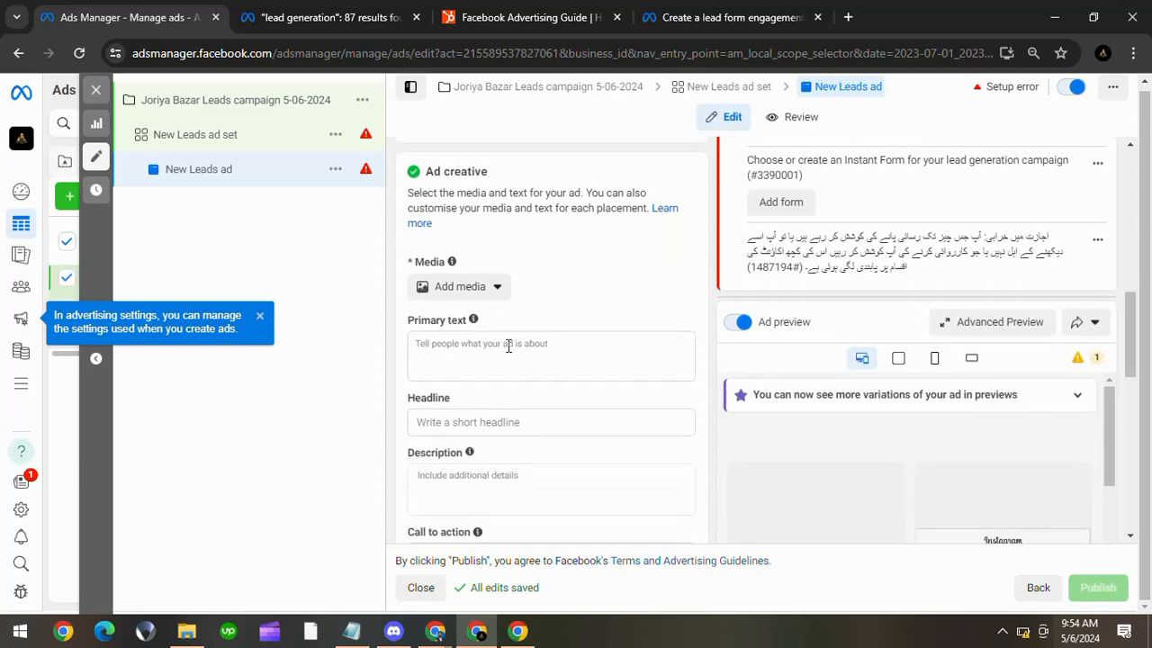
{"action": "left_click", "coordinate": [507, 348]}
{"action": "scroll", "coordinate": [490, 360], "scroll_direction": "down", "scroll_amount": 1}
{"action": "left_click", "coordinate": [490, 385]}
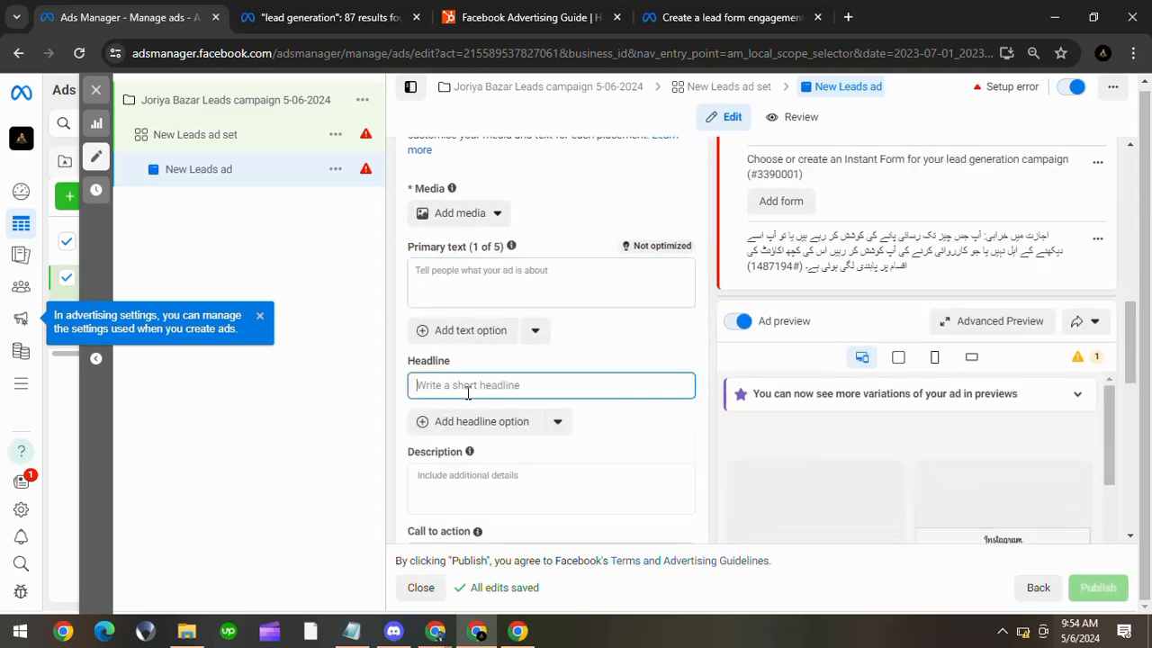
{"action": "scroll", "coordinate": [504, 387], "scroll_direction": "down", "scroll_amount": 4}
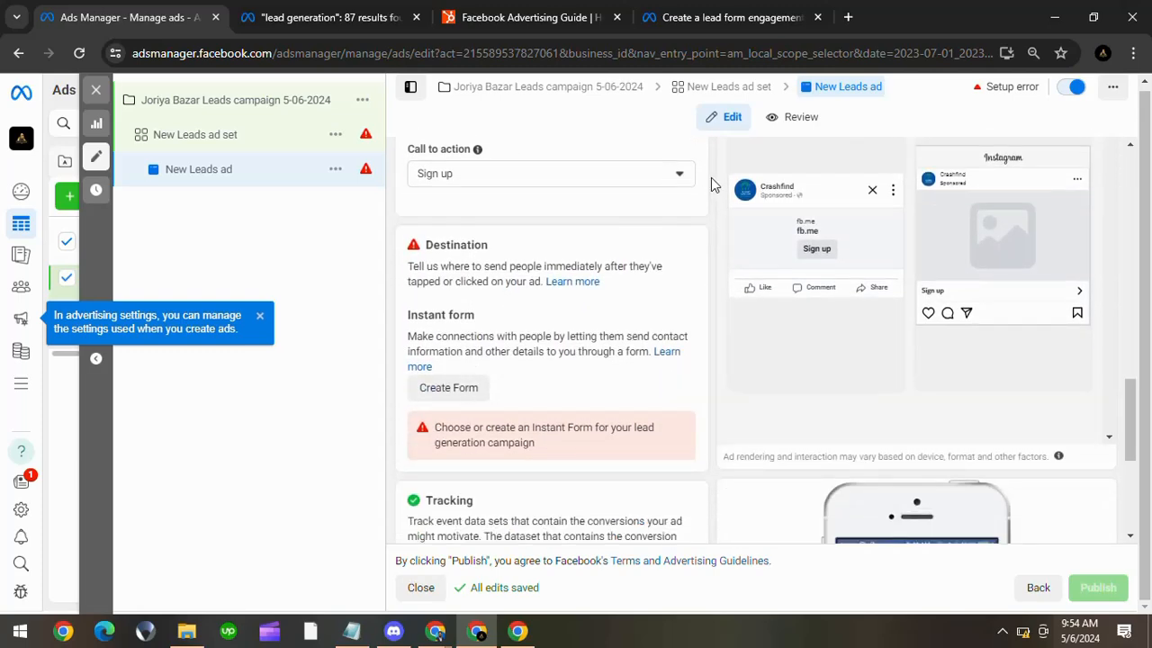
Step: Dismiss the battery warning and set the ad's call to action to Apply now
{"action": "left_click", "coordinate": [682, 174]}
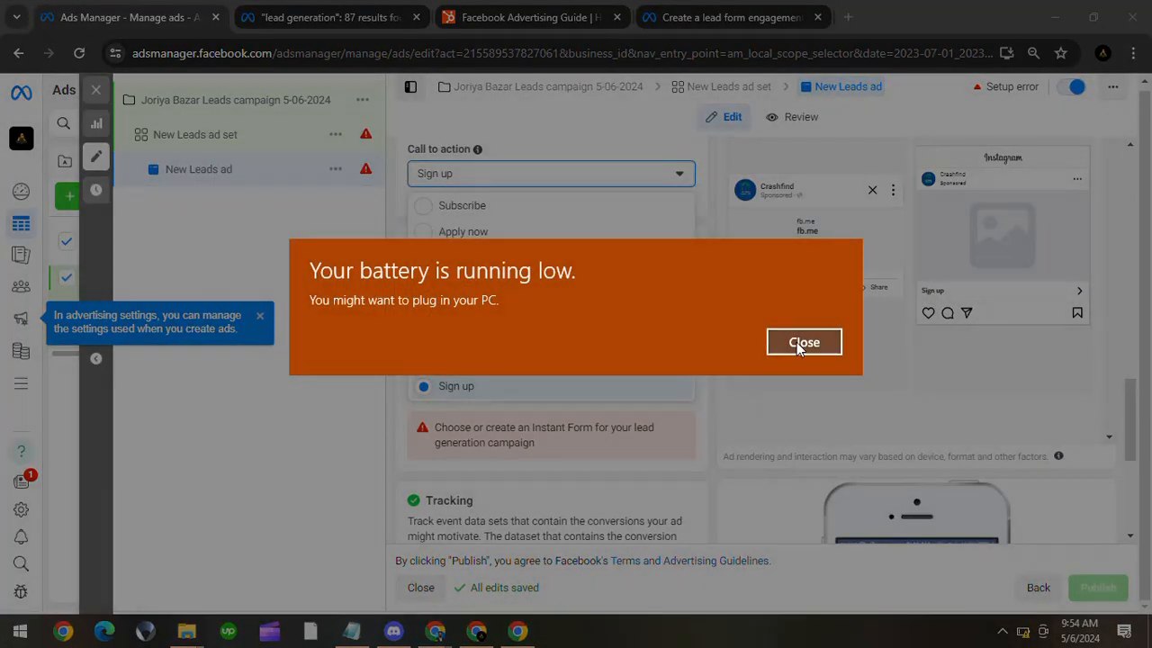
{"action": "left_click", "coordinate": [796, 342]}
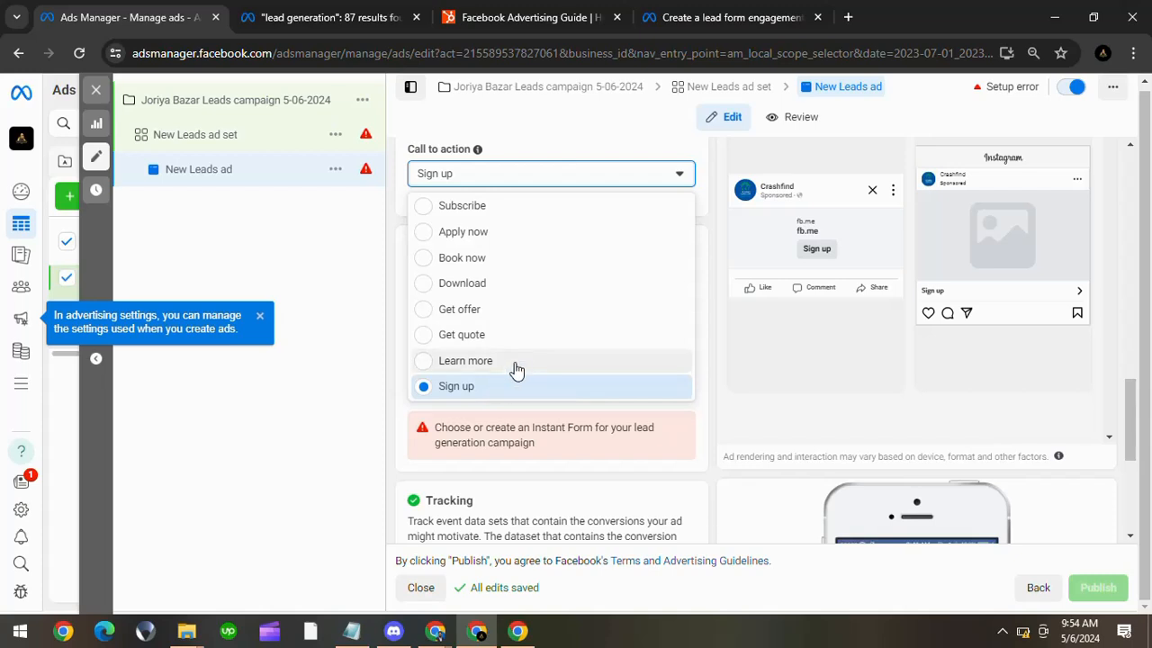
{"action": "left_click", "coordinate": [569, 236]}
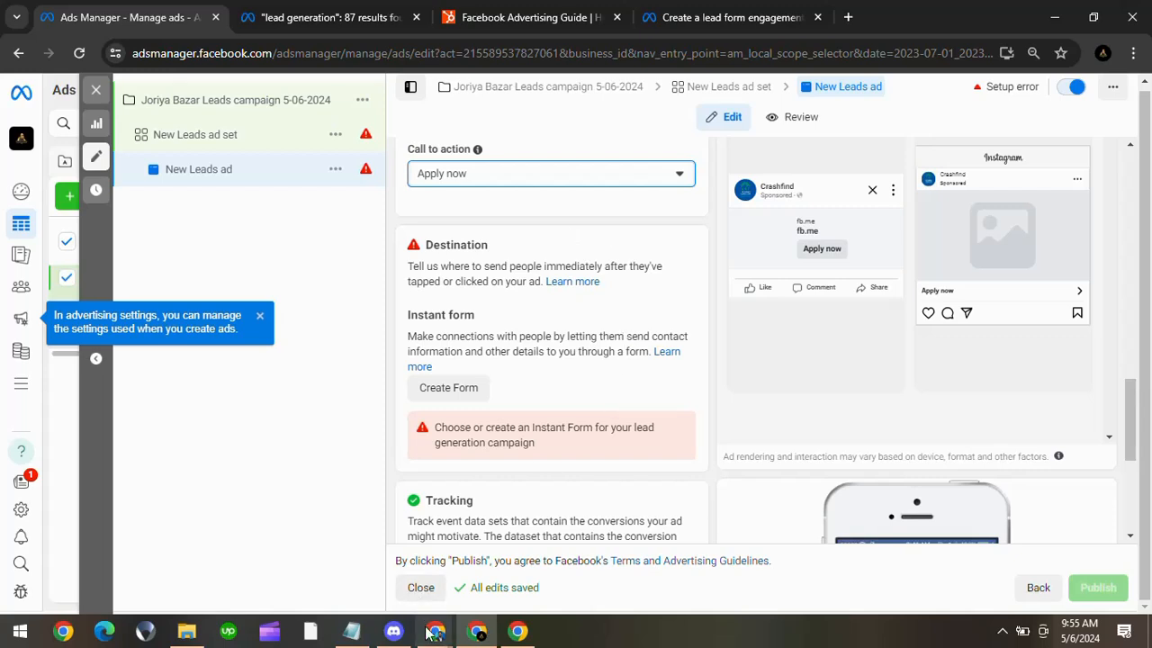
Step: Switch to the Facebook home feed in the other browser window and change from the personal profile to the digital marketer's Page profile
{"action": "left_click", "coordinate": [435, 631]}
{"action": "left_click", "coordinate": [374, 519]}
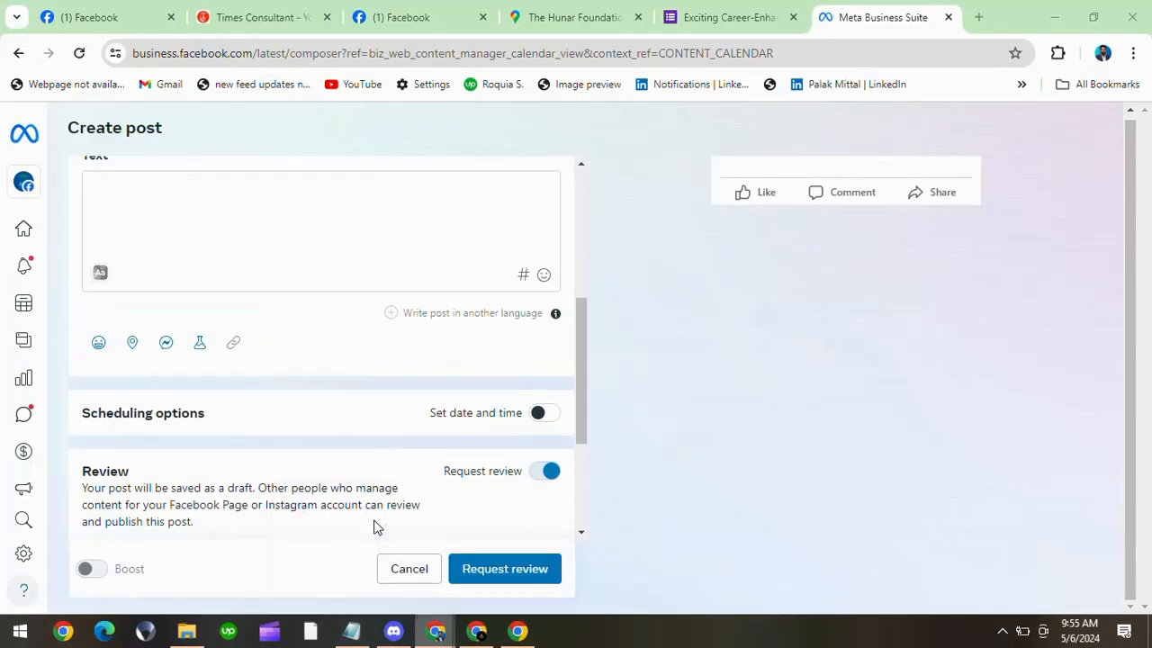
{"action": "left_click", "coordinate": [420, 11]}
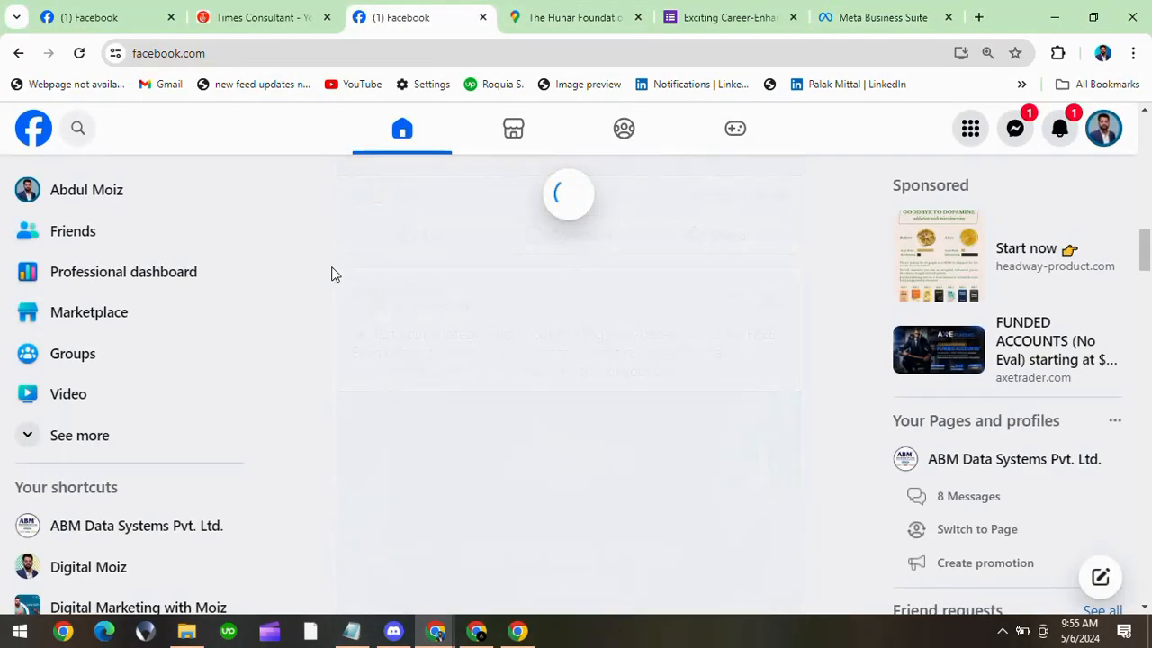
{"action": "left_click", "coordinate": [1104, 128]}
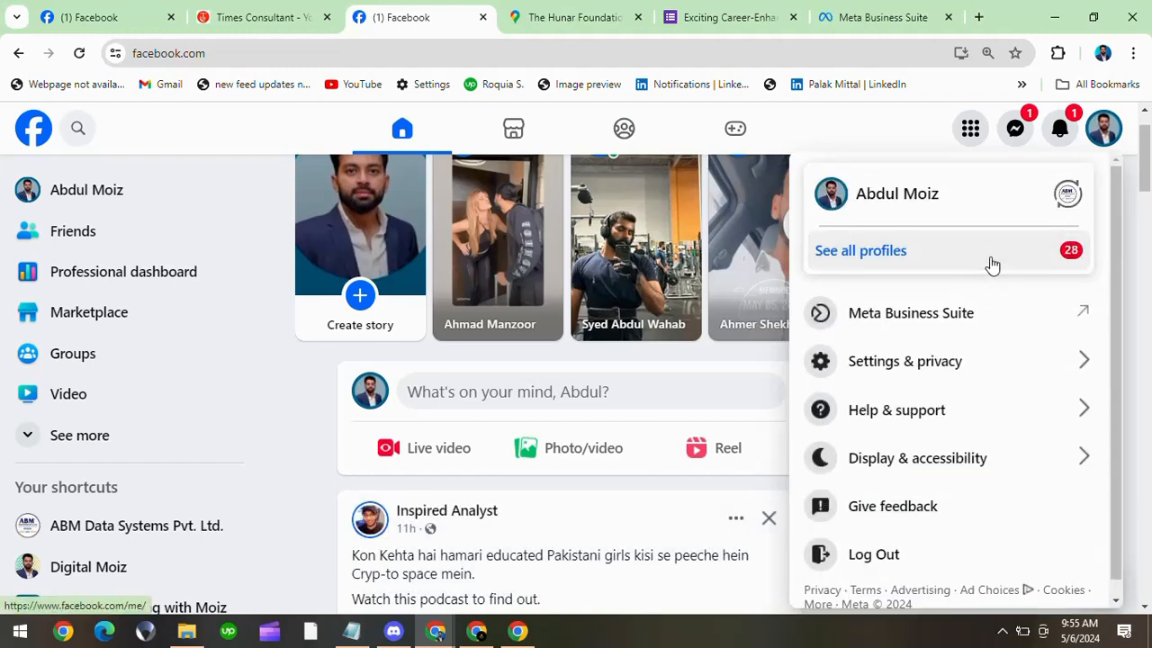
{"action": "left_click", "coordinate": [990, 264]}
{"action": "left_click", "coordinate": [900, 347]}
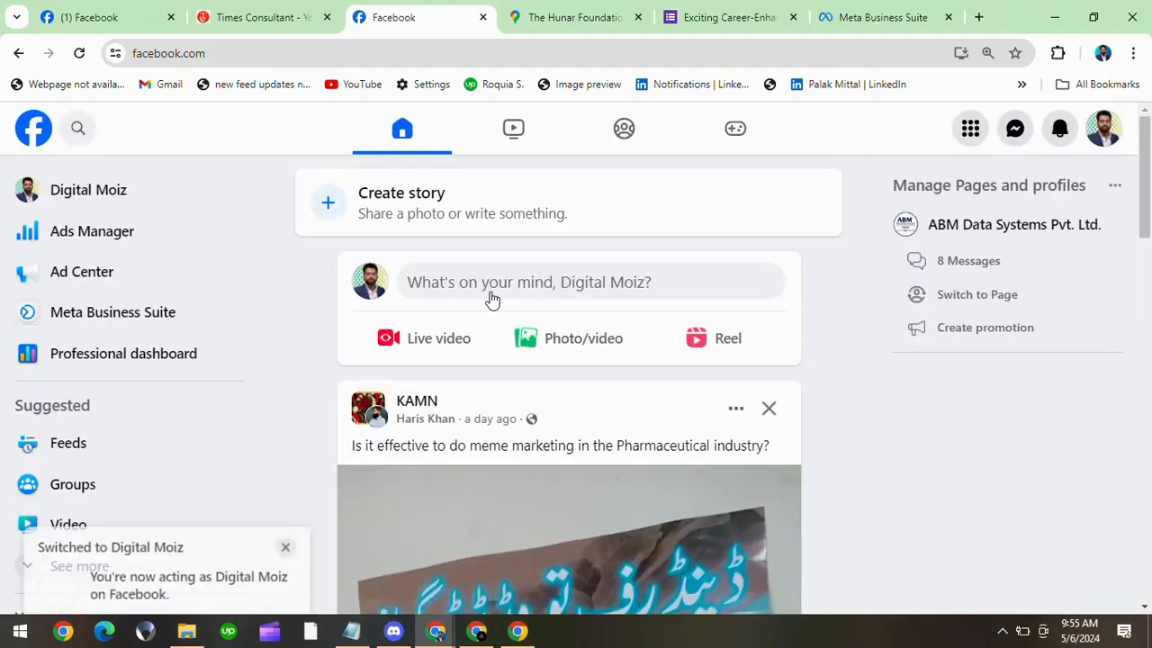
Step: Open the Page's Ad Center, review its ad performance summary, and return to the Ads Manager window
{"action": "left_click", "coordinate": [112, 278]}
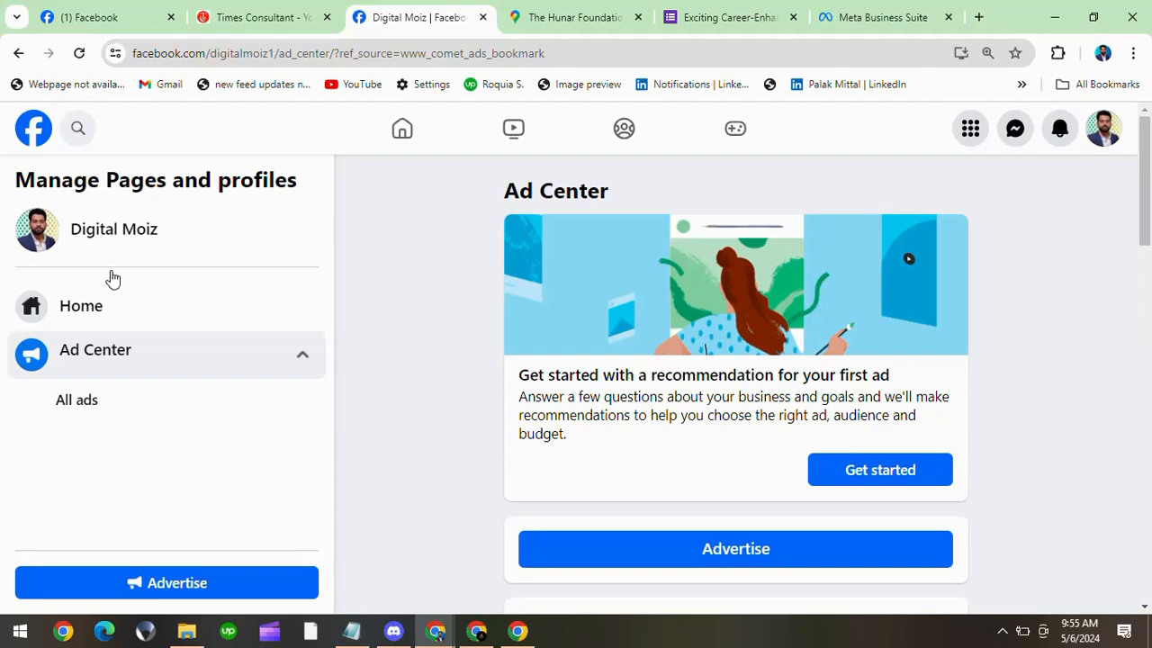
{"action": "scroll", "coordinate": [112, 278], "scroll_direction": "down", "scroll_amount": 5}
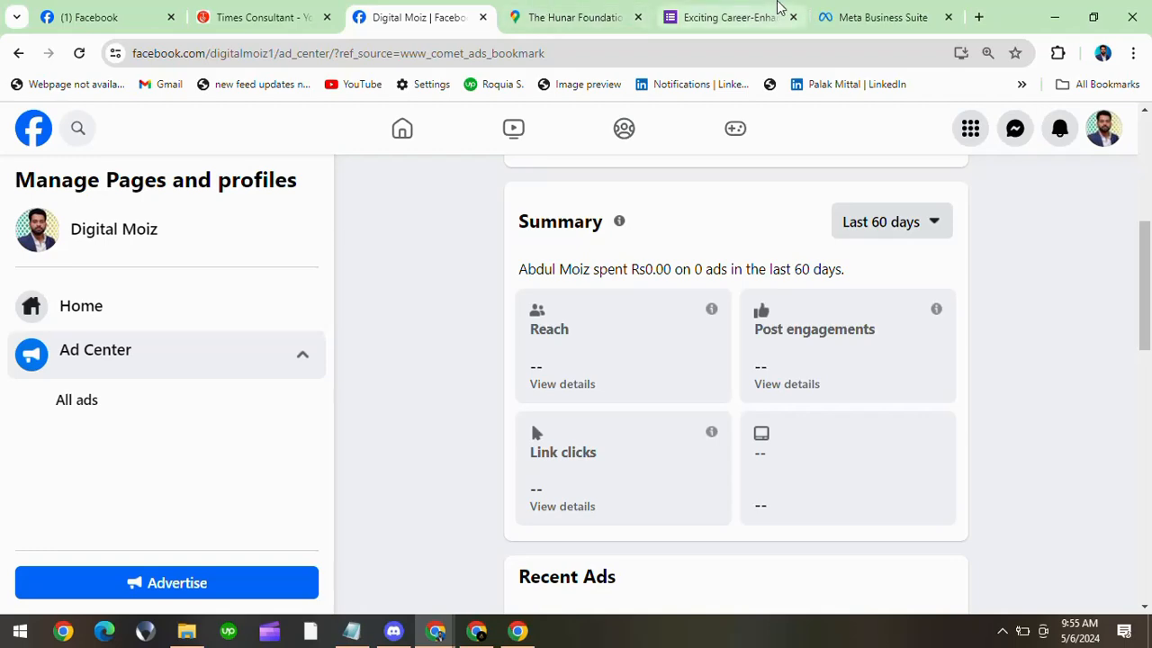
{"action": "left_click", "coordinate": [477, 631]}
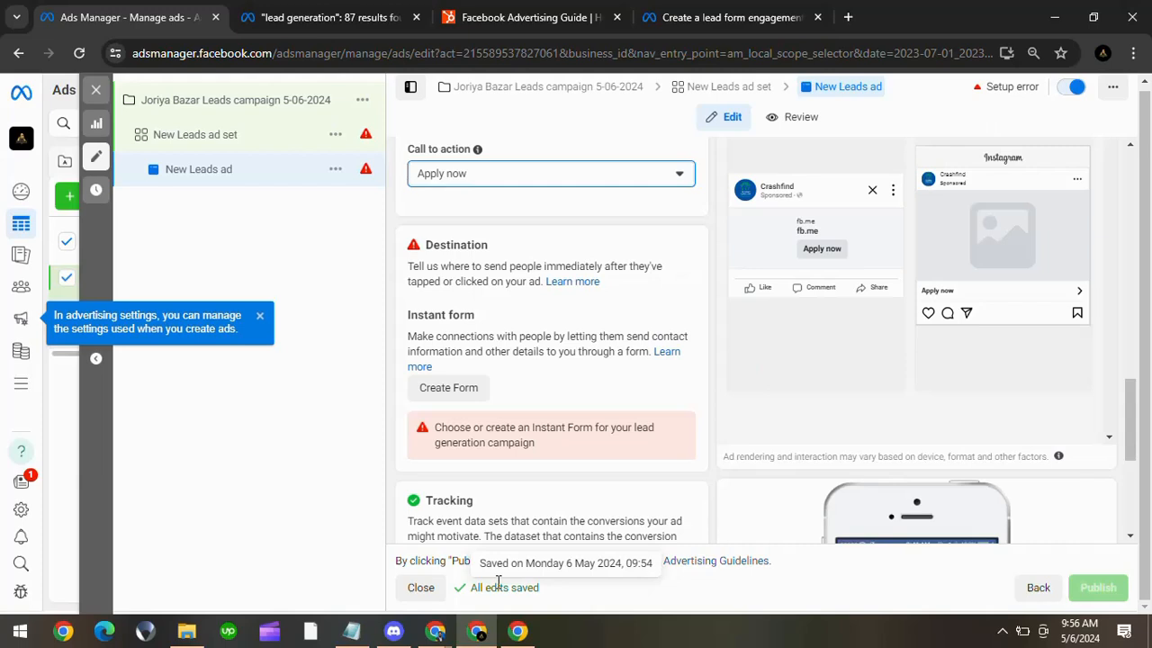
{"action": "left_click", "coordinate": [455, 388]}
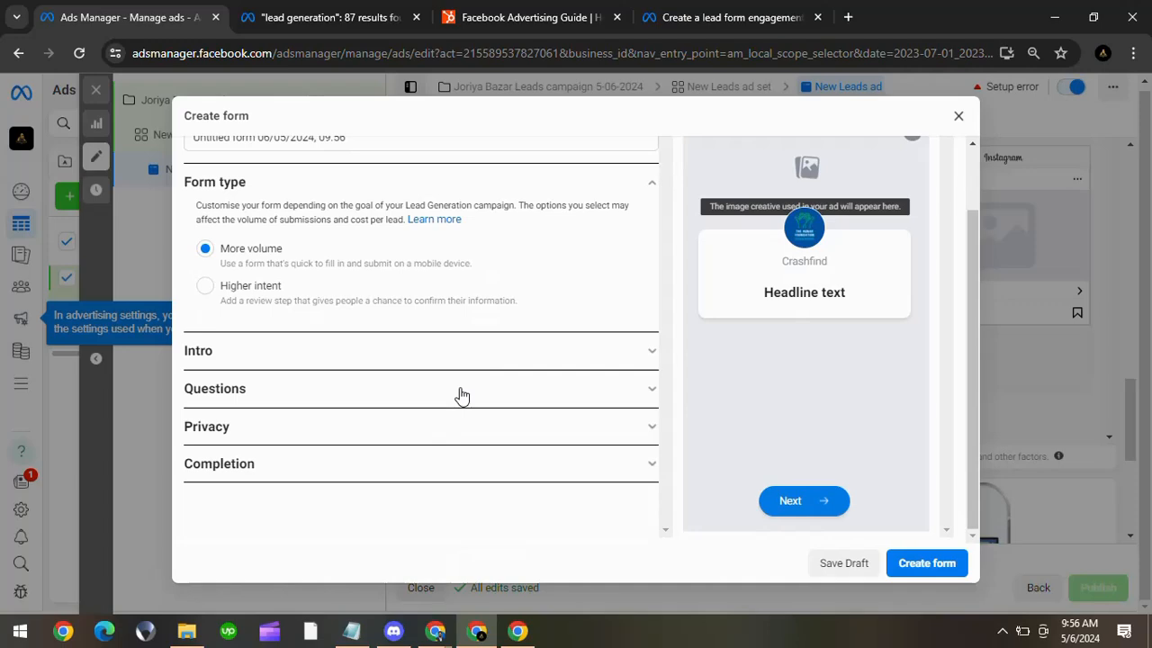
{"action": "left_click", "coordinate": [960, 118]}
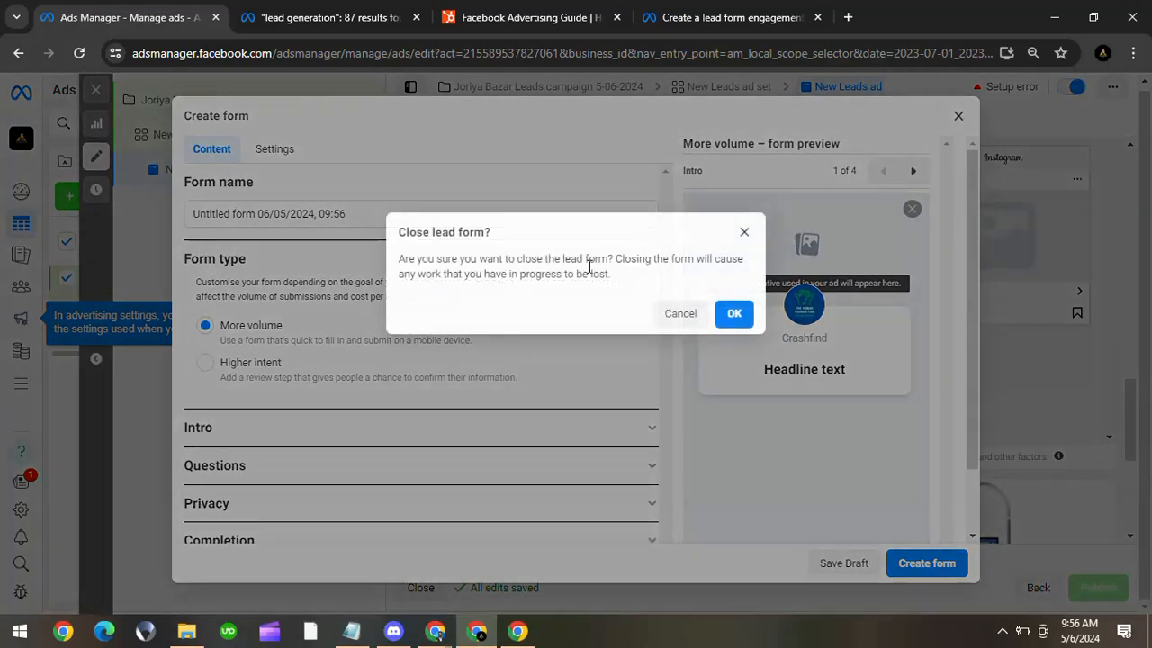
{"action": "left_click", "coordinate": [729, 313]}
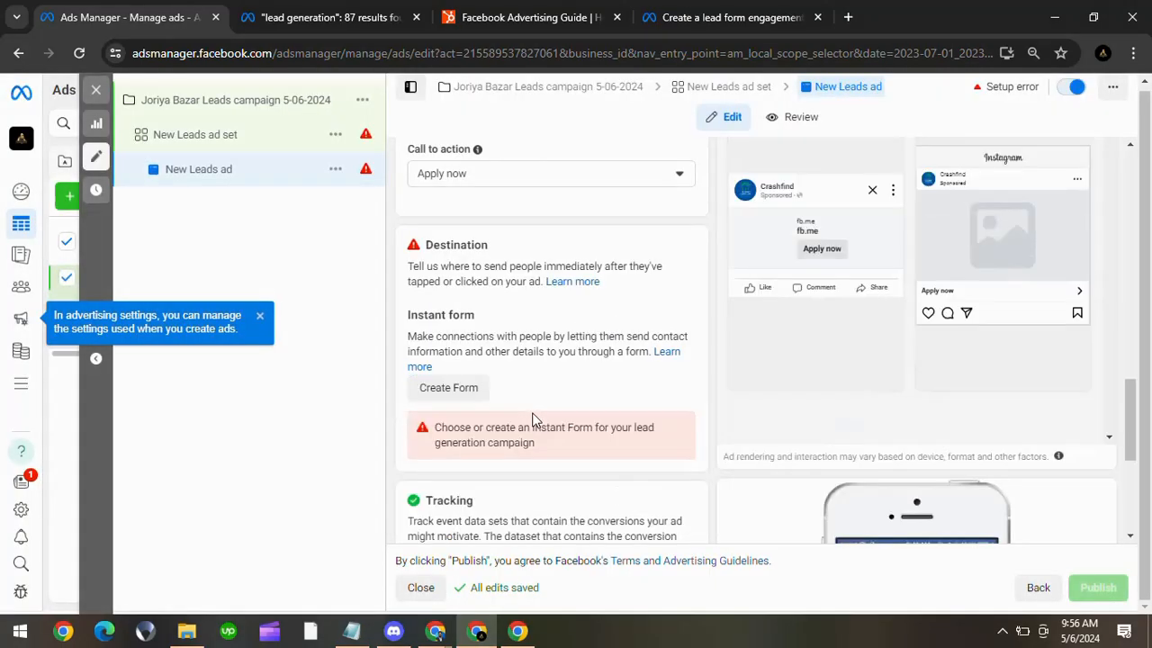
Step: Start a new instant form for the New Leads ad and name it "Joriya Bazar Lead Form"
{"action": "scroll", "coordinate": [532, 419], "scroll_direction": "down", "scroll_amount": 3}
{"action": "scroll", "coordinate": [532, 419], "scroll_direction": "up", "scroll_amount": 10}
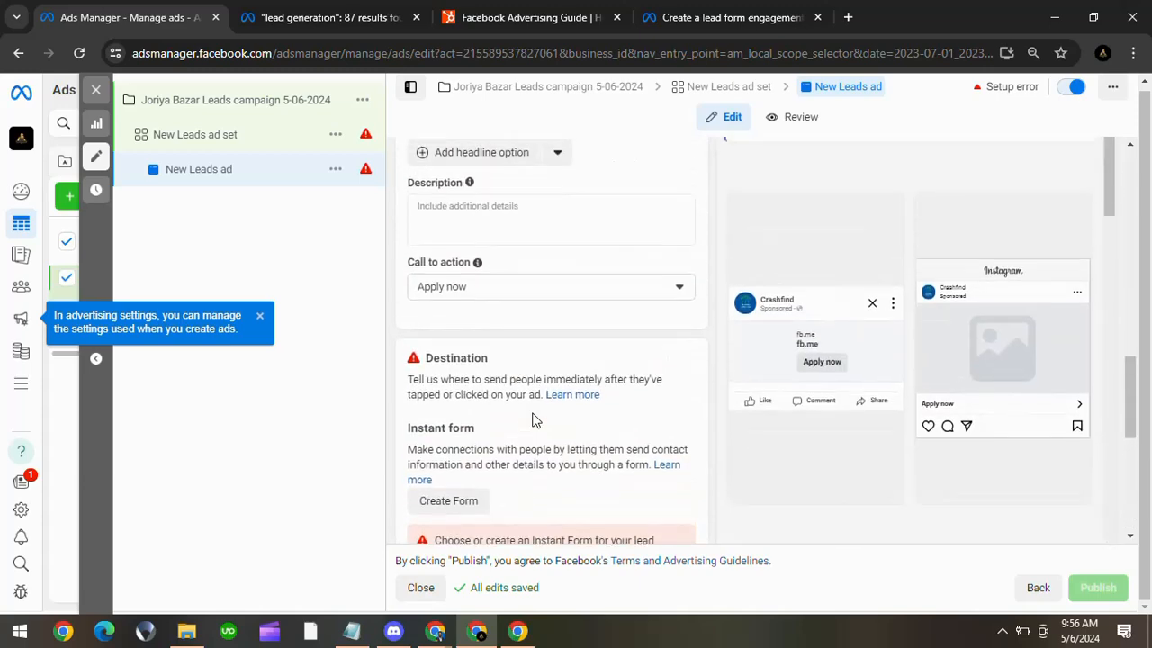
{"action": "scroll", "coordinate": [481, 435], "scroll_direction": "up", "scroll_amount": 10}
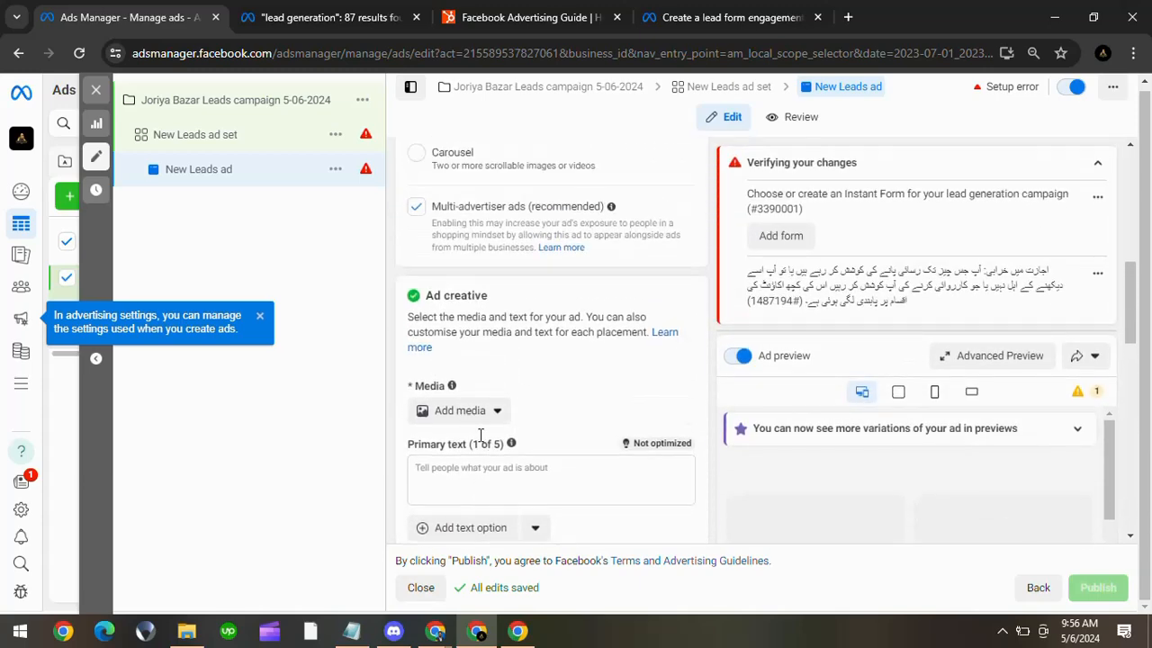
{"action": "scroll", "coordinate": [480, 435], "scroll_direction": "down", "scroll_amount": 10}
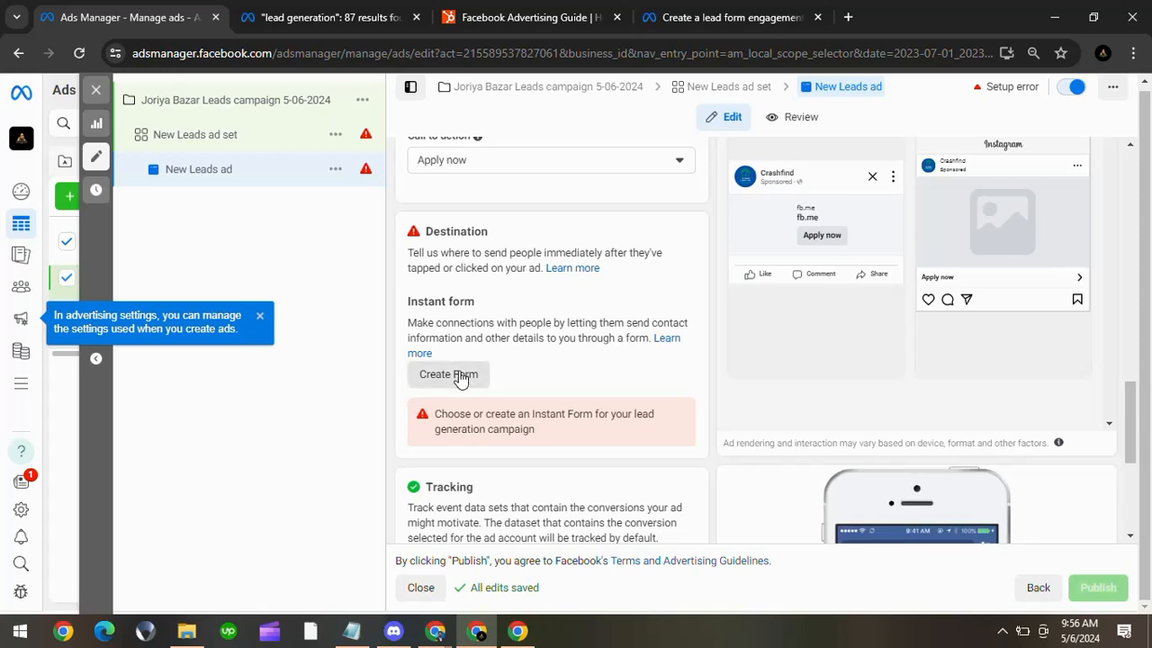
{"action": "left_click", "coordinate": [459, 374]}
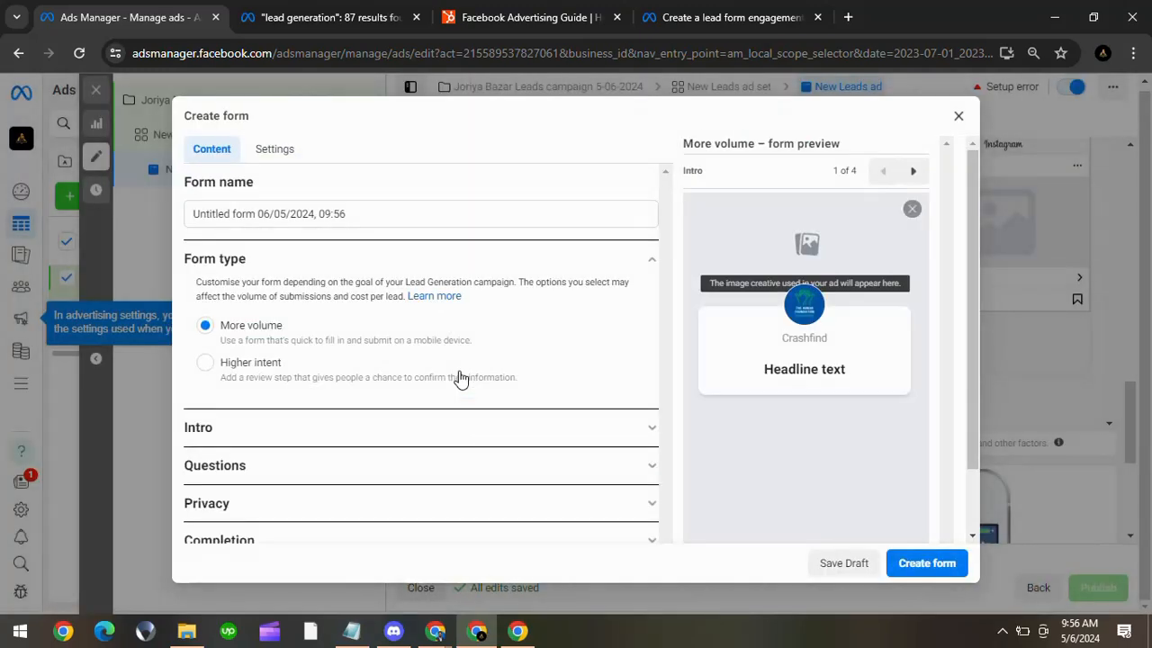
{"action": "triple_click", "coordinate": [281, 216]}
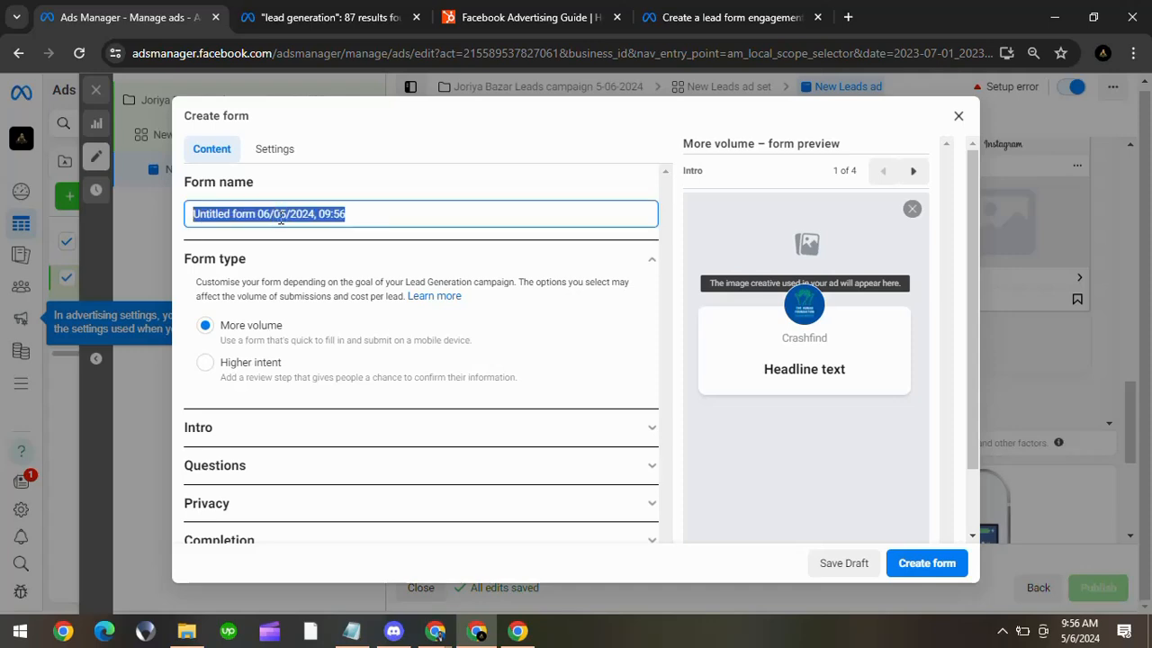
{"action": "type", "text": "Jory"}
{"action": "key", "text": "BackSpace"}
{"action": "type", "text": "i"}
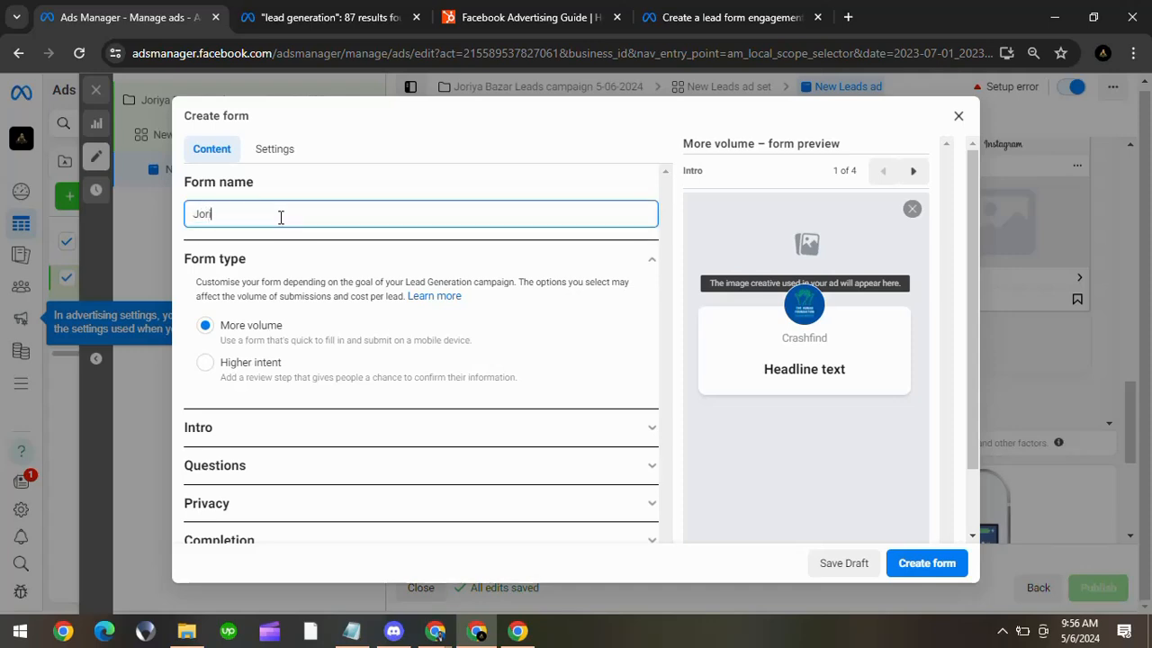
{"action": "type", "text": "ya Bazar Lead FOrm"}
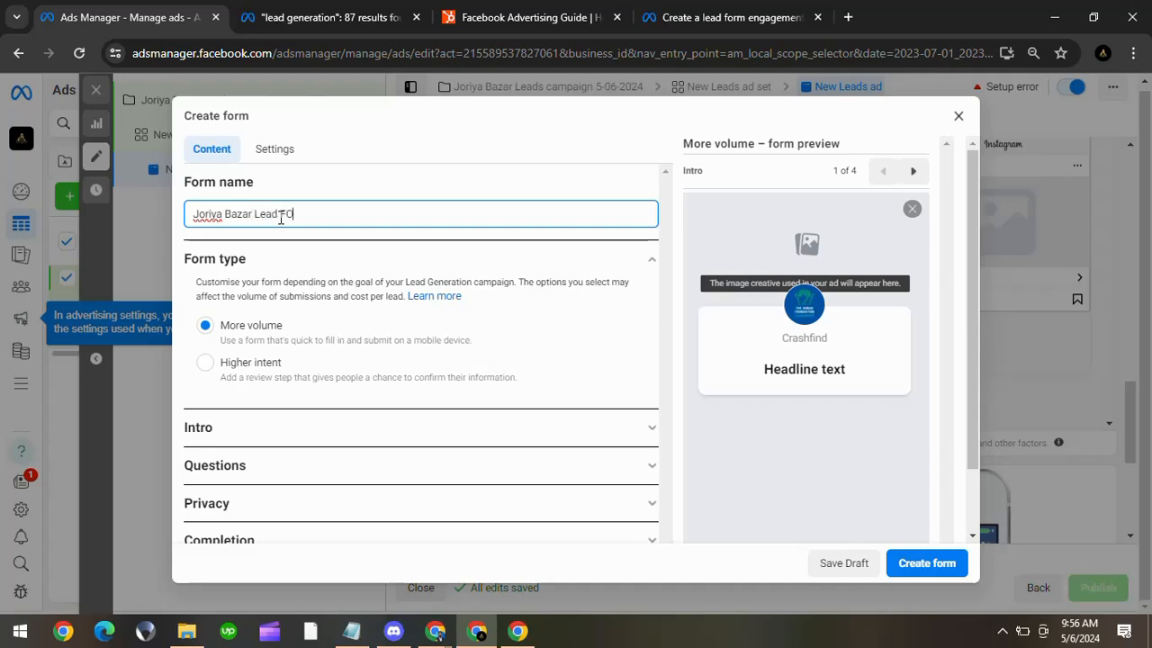
{"action": "key", "text": "BackSpace"}
{"action": "key", "text": "BackSpace"}
{"action": "key", "text": "BackSpace"}
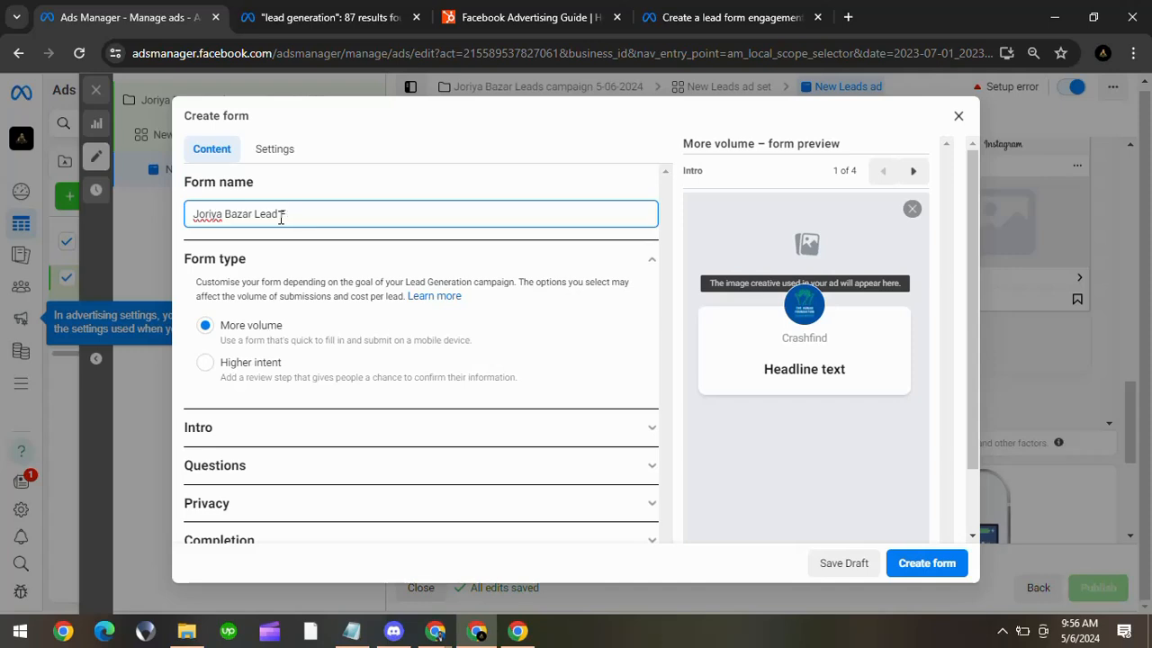
{"action": "type", "text": "orm"}
Step: Search Google for "lead generation cover form" in a new browser tab
{"action": "left_click", "coordinate": [848, 17]}
{"action": "type", "text": "le"}
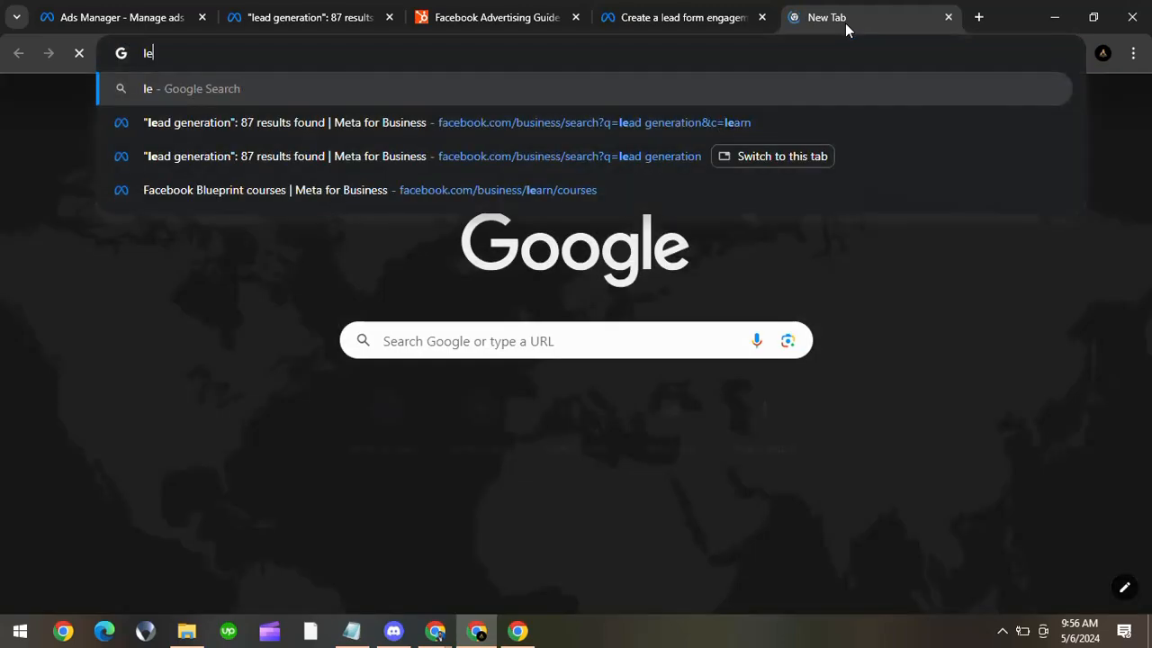
{"action": "type", "text": "ad genera"}
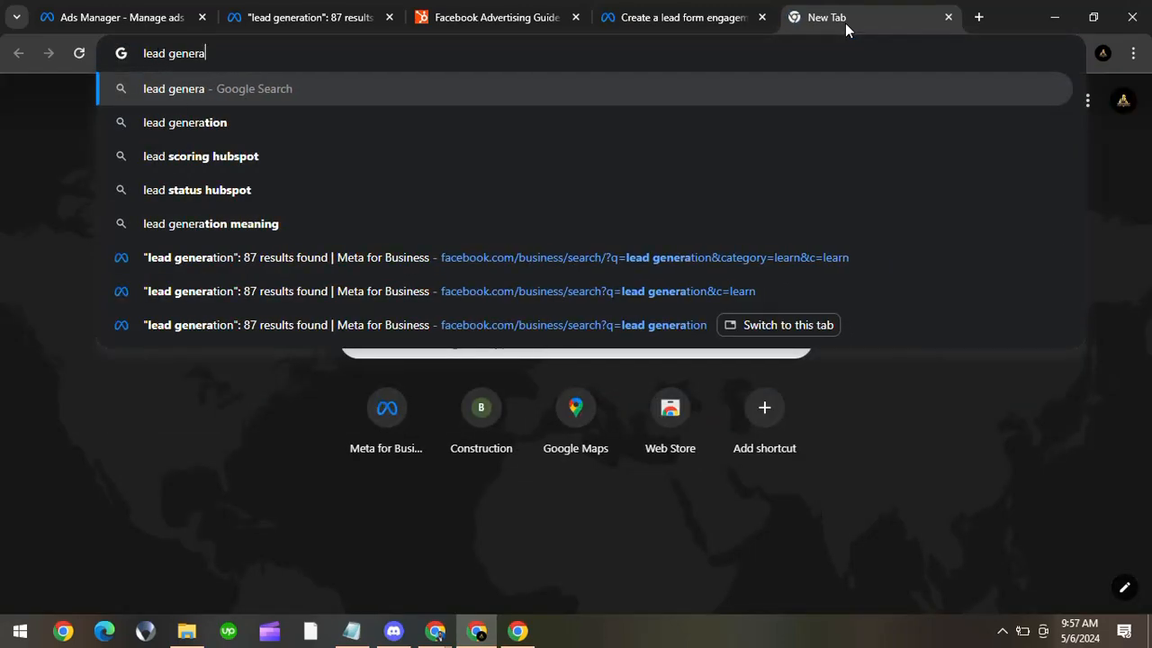
{"action": "type", "text": "tion co"}
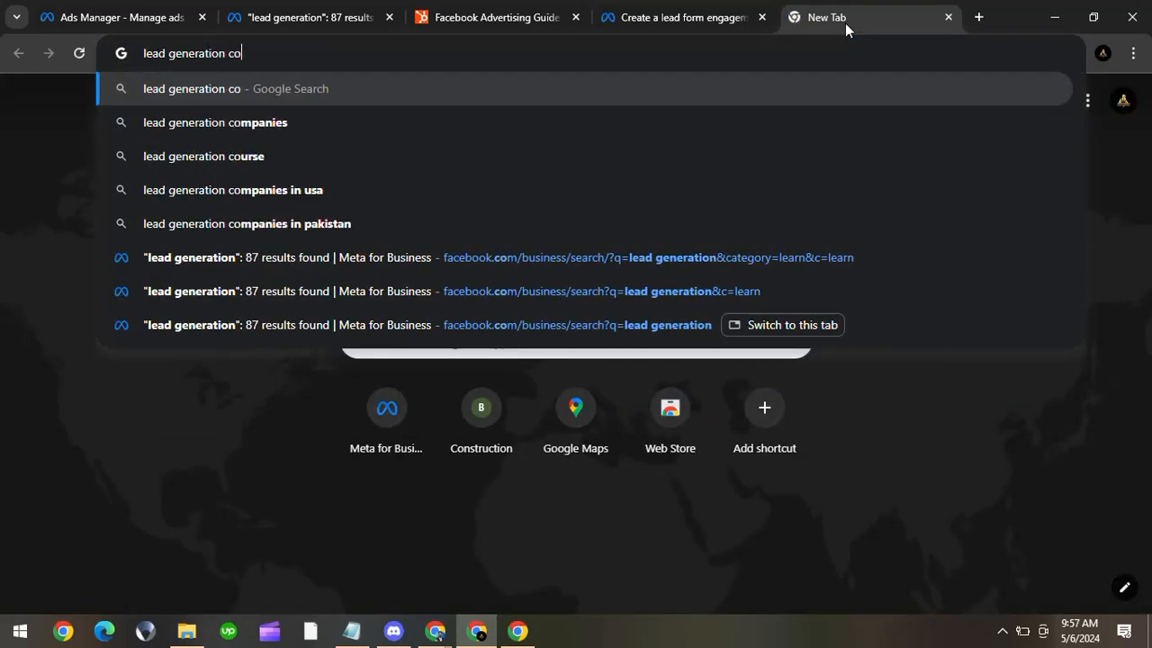
{"action": "type", "text": "ver form"}
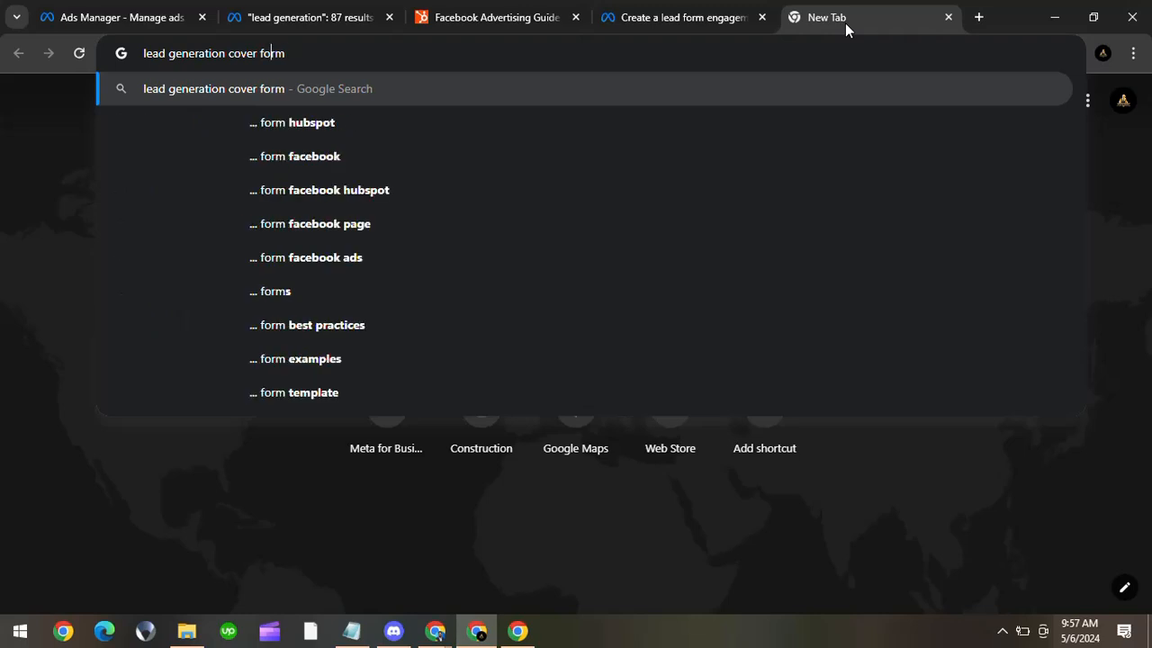
{"action": "key", "text": "Return"}
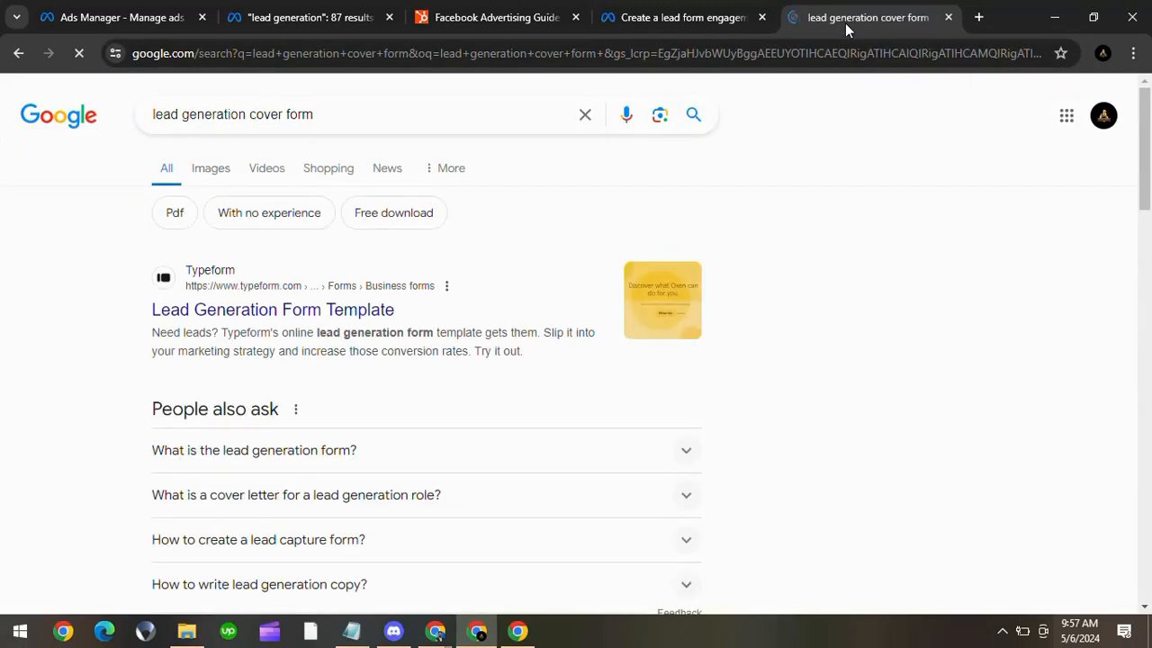
Step: Refine the Google search to "lead generation form cover image size"
{"action": "left_click", "coordinate": [350, 116]}
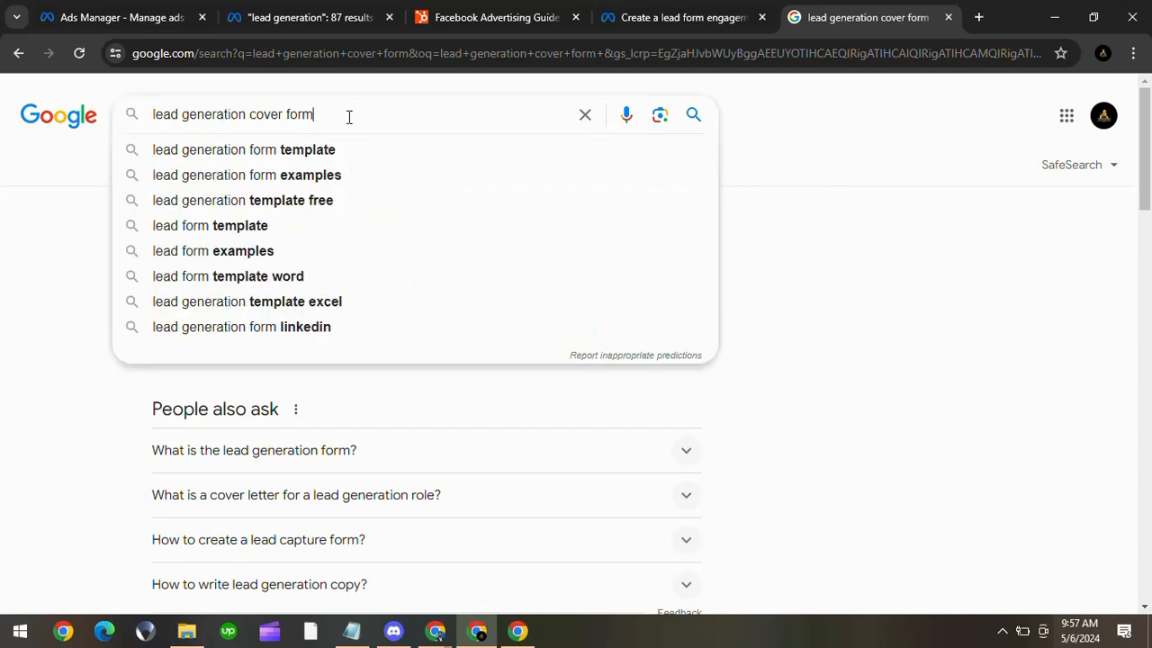
{"action": "key", "text": "shift+Left"}
{"action": "key", "text": "shift+Left"}
{"action": "key", "text": "shift+Left"}
{"action": "key", "text": "shift+Left"}
{"action": "key", "text": "Left"}
{"action": "key", "text": "BackSpace"}
{"action": "key", "text": "BackSpace"}
{"action": "key", "text": "BackSpace"}
{"action": "key", "text": "BackSpace"}
{"action": "key", "text": "BackSpace"}
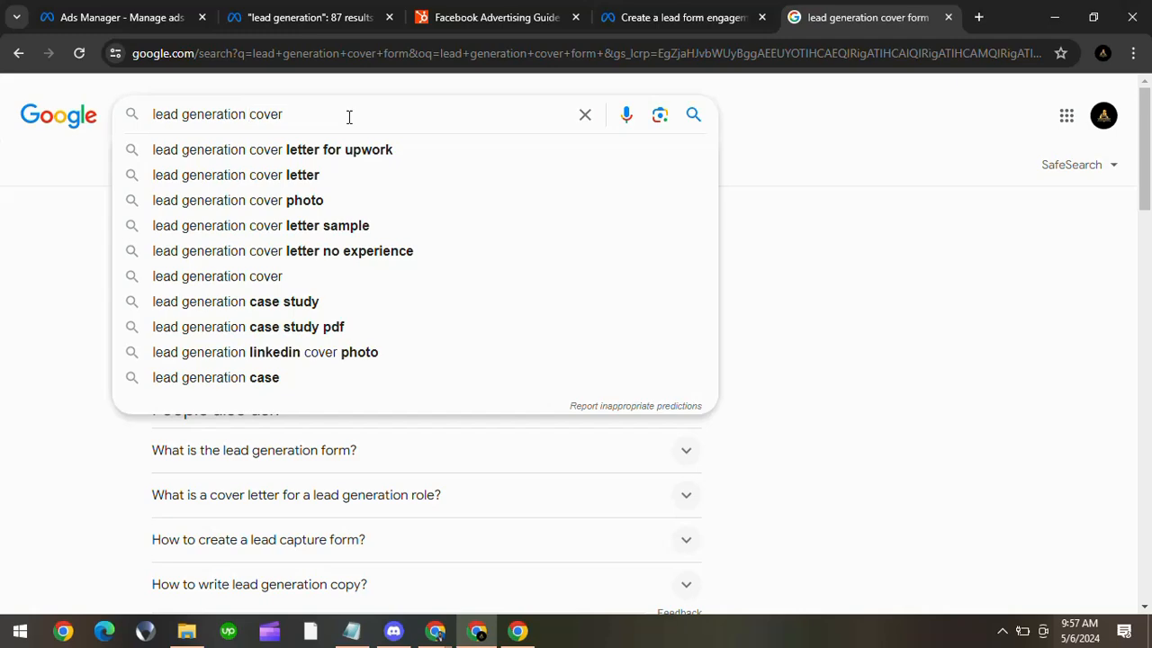
{"action": "type", "text": "form"}
{"action": "key", "text": "Right"}
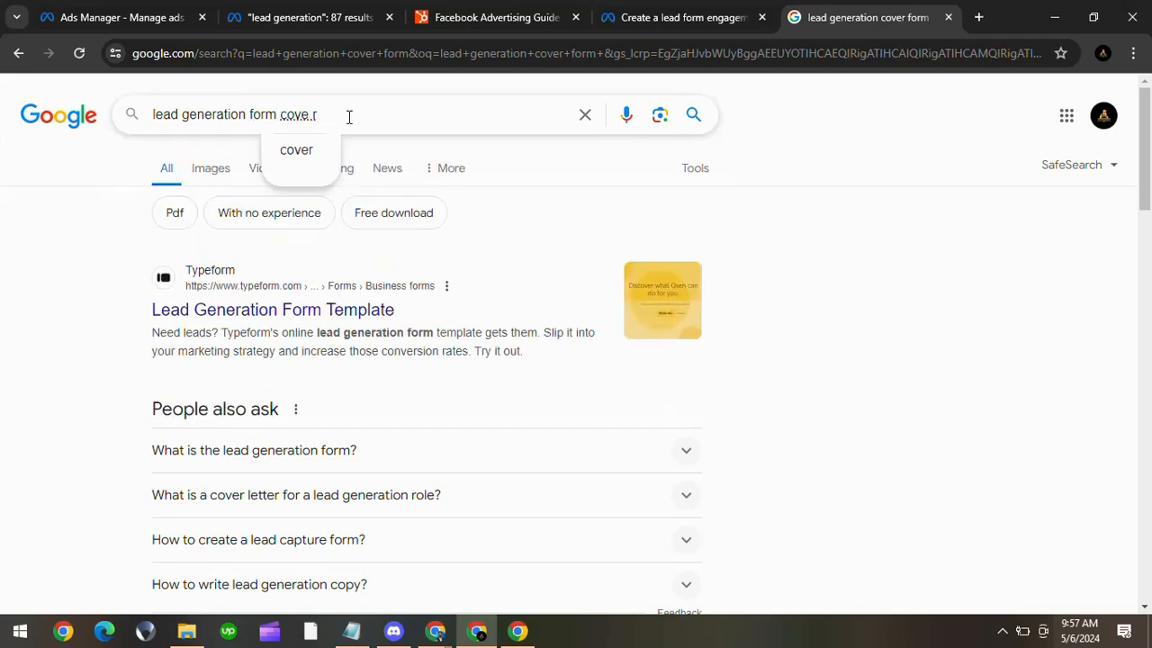
{"action": "key", "text": "Right"}
{"action": "type", "text": "image size"}
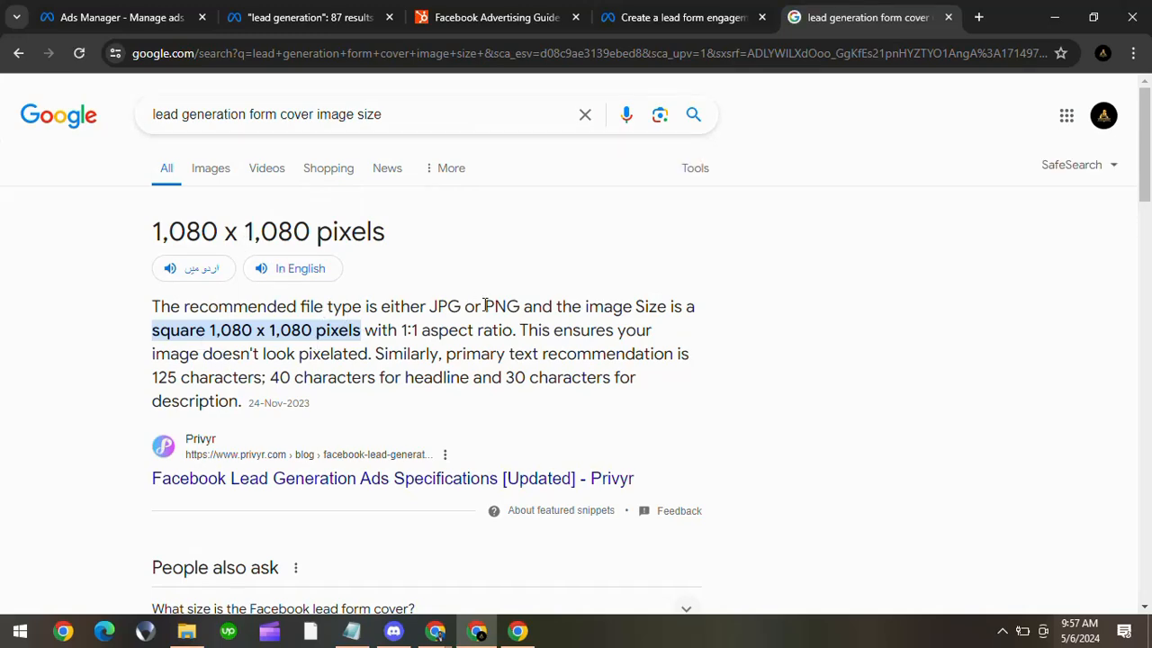
Step: Check the Google Forms and Facebook windows, cancel Facebook's reload prompts, and return to the Google search window
{"action": "left_click", "coordinate": [519, 631]}
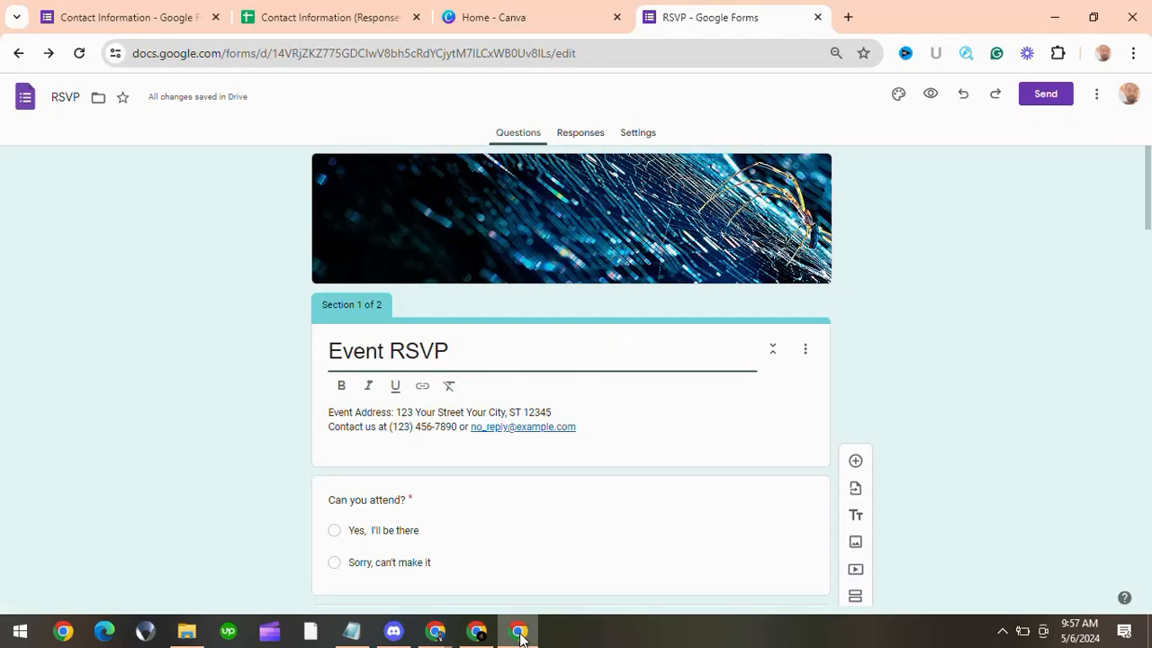
{"action": "left_click", "coordinate": [477, 16]}
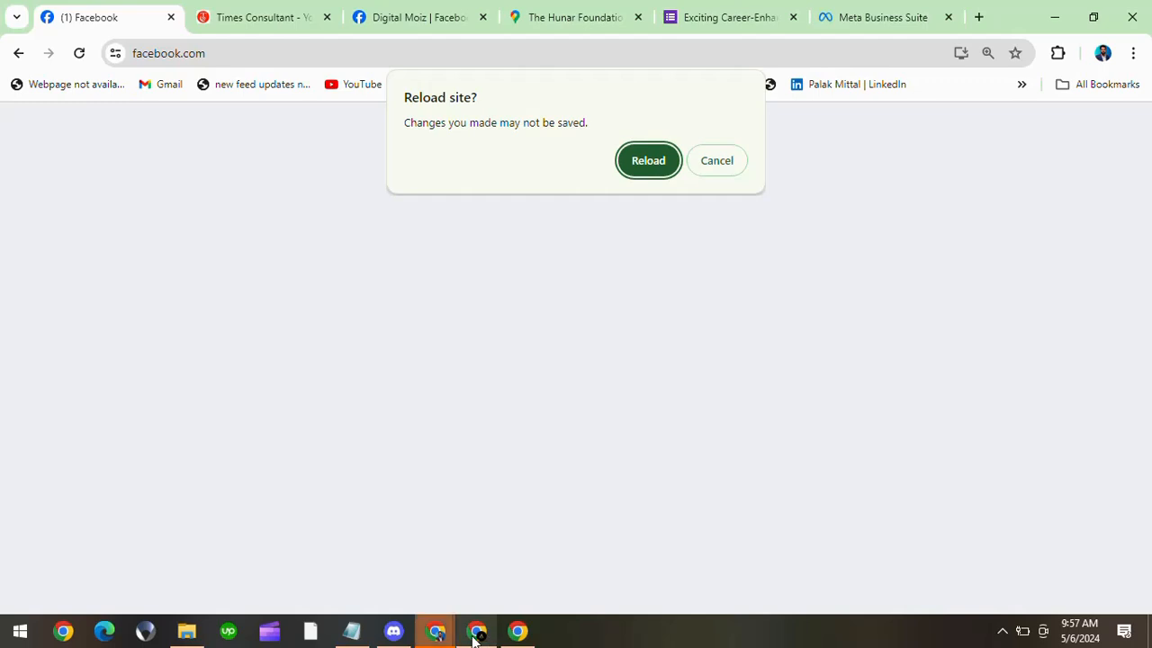
{"action": "left_click", "coordinate": [709, 173]}
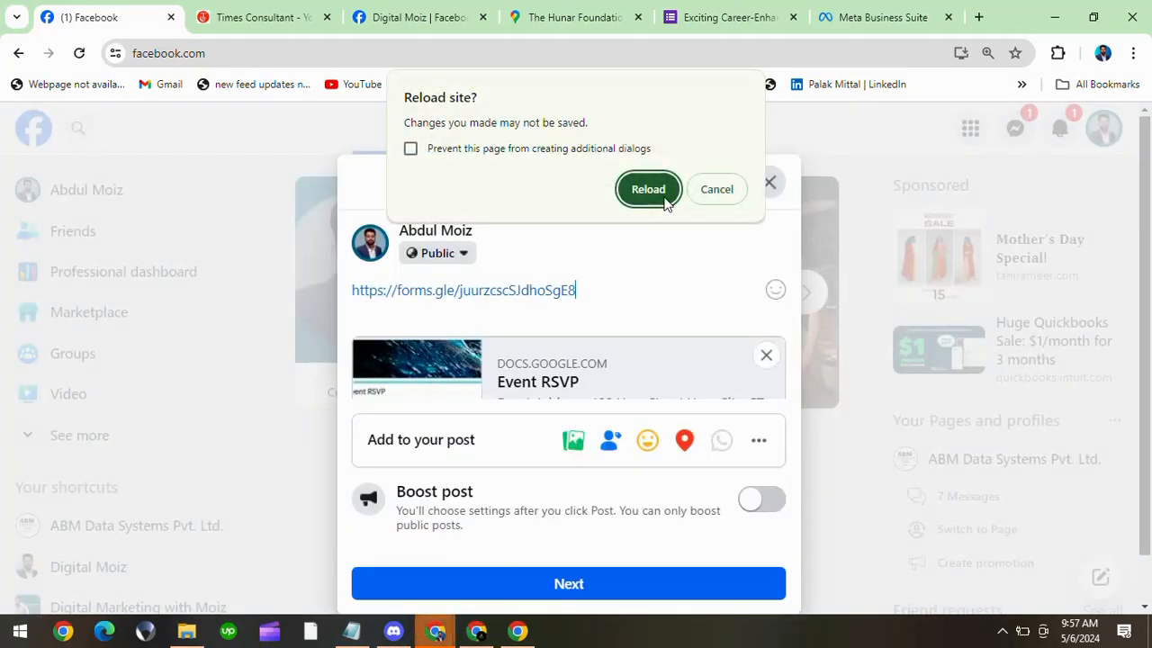
{"action": "left_click", "coordinate": [701, 199]}
{"action": "left_click", "coordinate": [477, 631]}
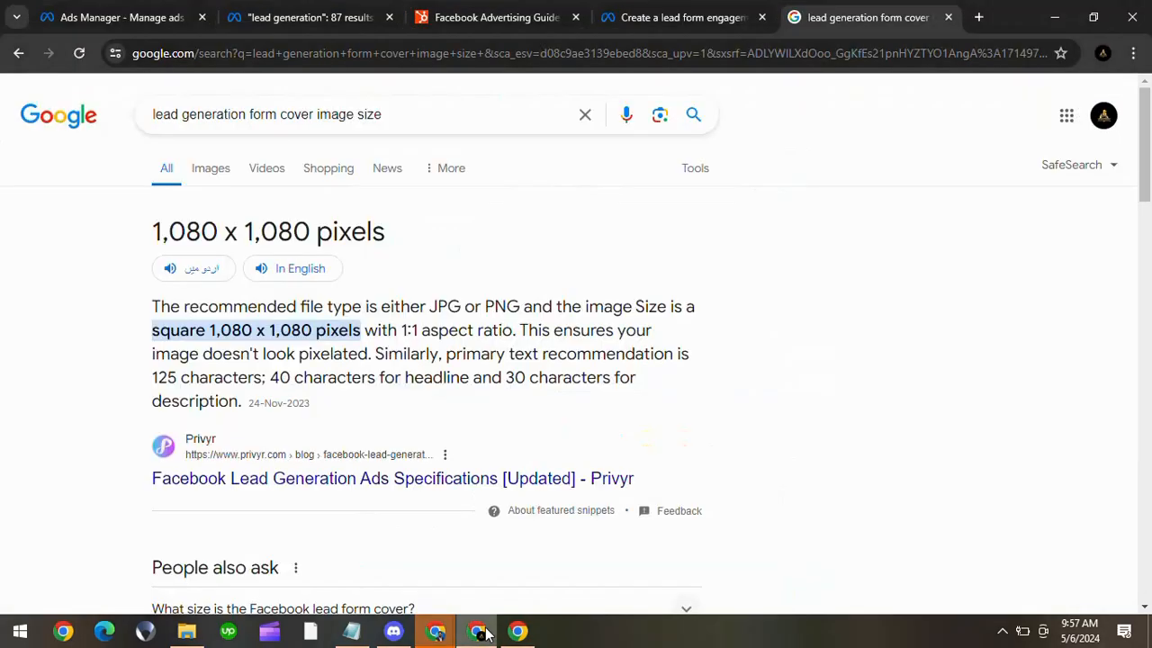
Step: Return to the lead form in Ads Manager and close the Meta lead generation search, lead form article and Google search tabs
{"action": "left_click", "coordinate": [624, 11]}
{"action": "left_click", "coordinate": [232, 12]}
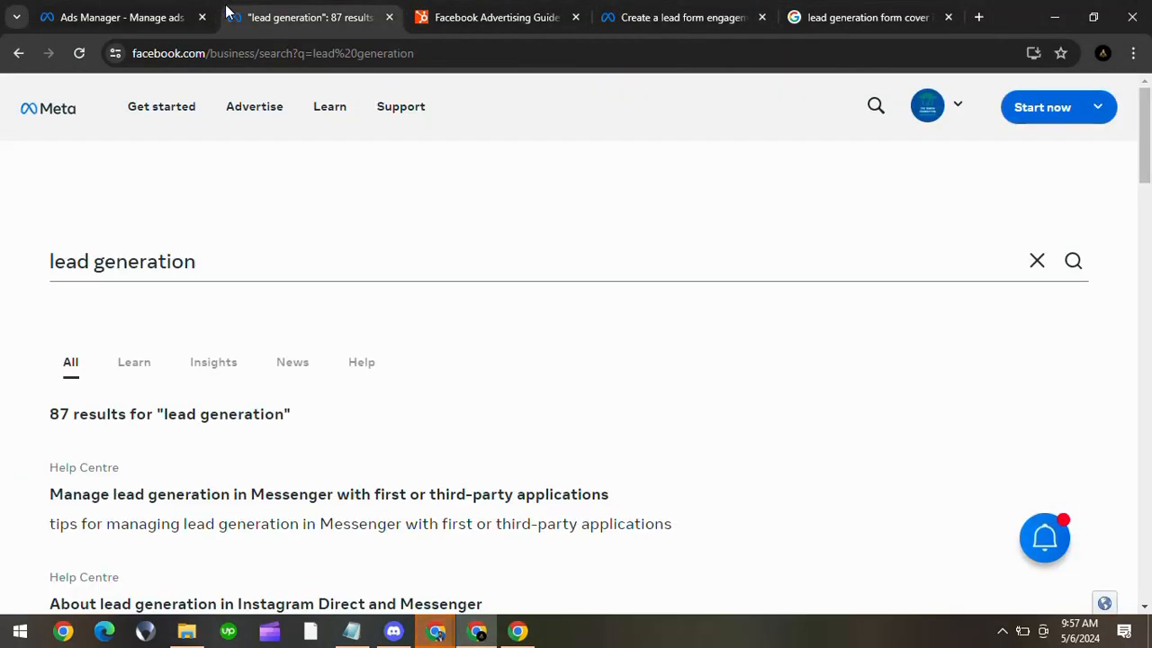
{"action": "left_click", "coordinate": [104, 16]}
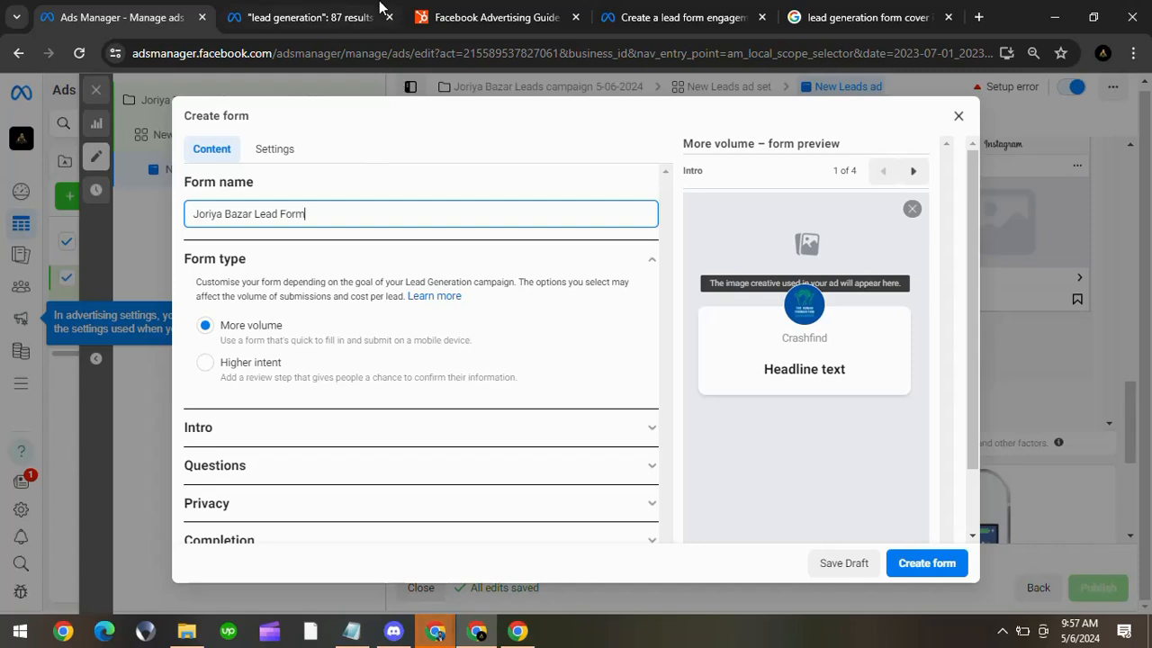
{"action": "left_click", "coordinate": [388, 17]}
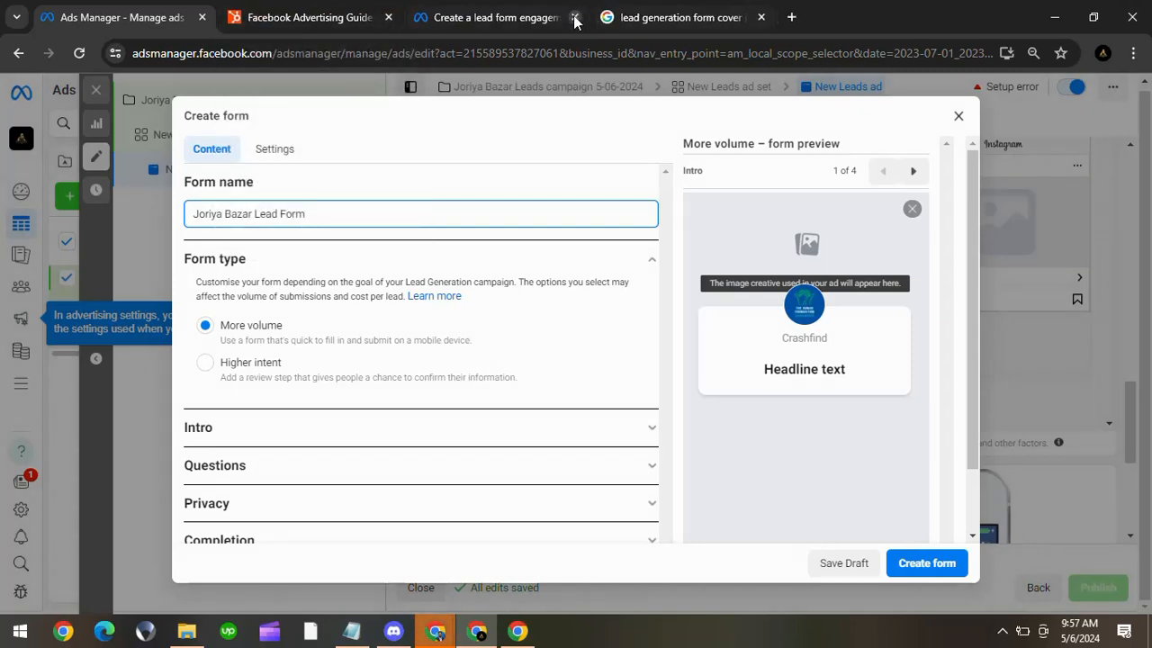
{"action": "left_click", "coordinate": [575, 17]}
{"action": "left_click", "coordinate": [575, 18]}
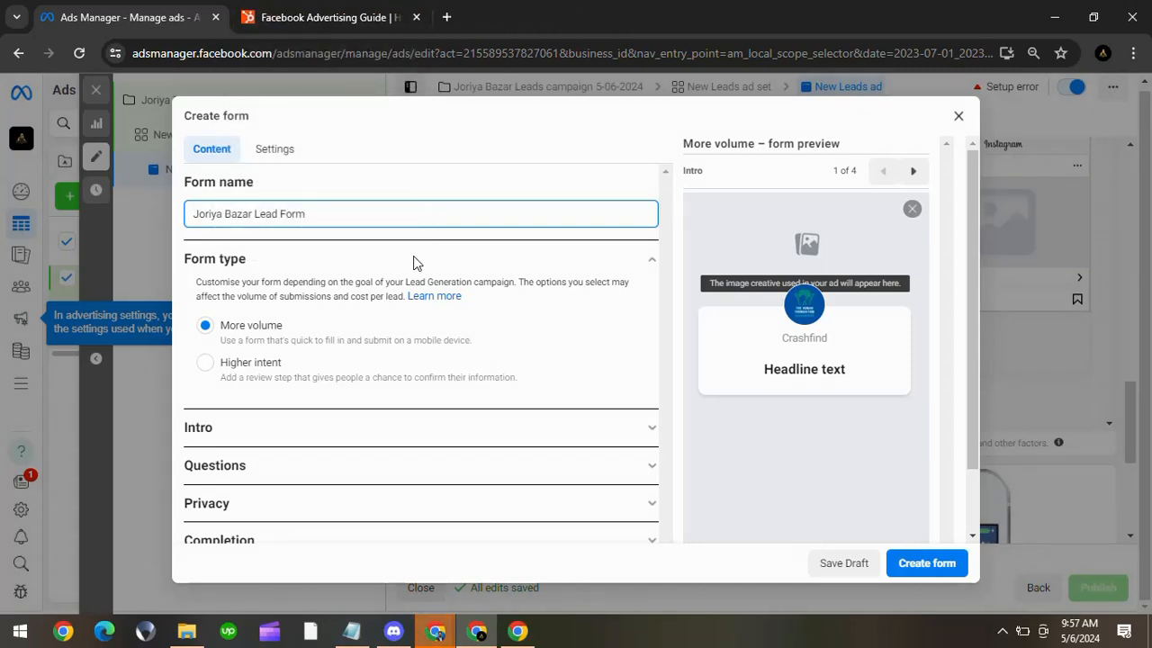
Step: Page through the More volume form preview from the intro to the message for leads, and return to the intro
{"action": "scroll", "coordinate": [396, 346], "scroll_direction": "down", "scroll_amount": 2}
{"action": "scroll", "coordinate": [395, 345], "scroll_direction": "up", "scroll_amount": 2}
{"action": "left_click", "coordinate": [913, 171]}
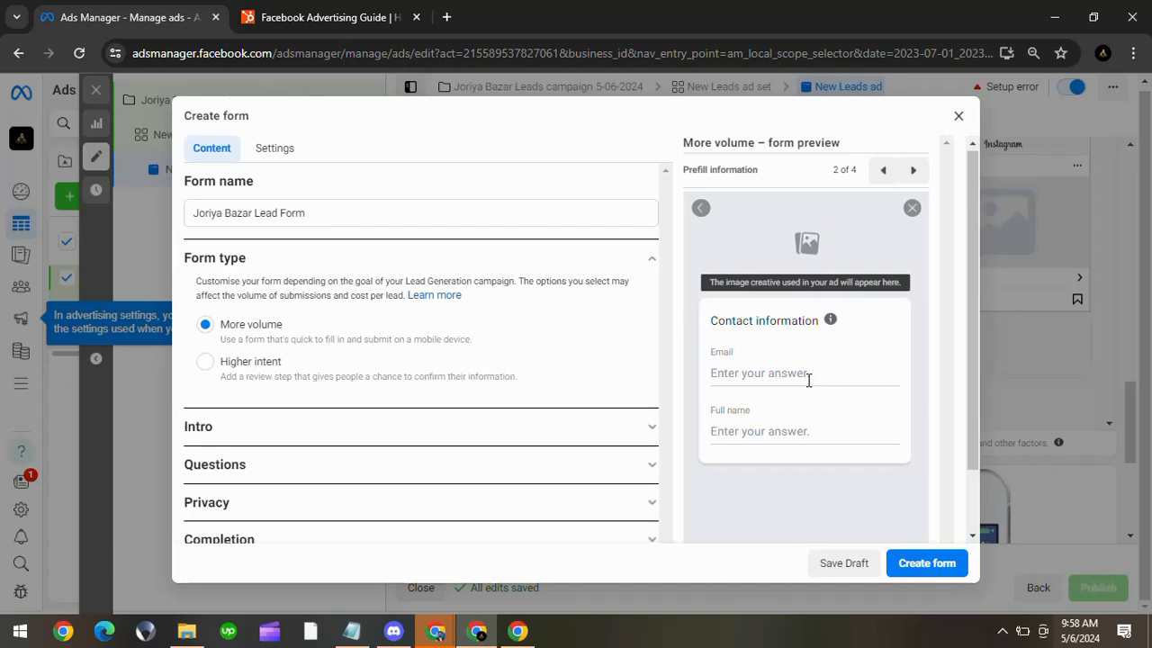
{"action": "scroll", "coordinate": [808, 380], "scroll_direction": "down", "scroll_amount": 2}
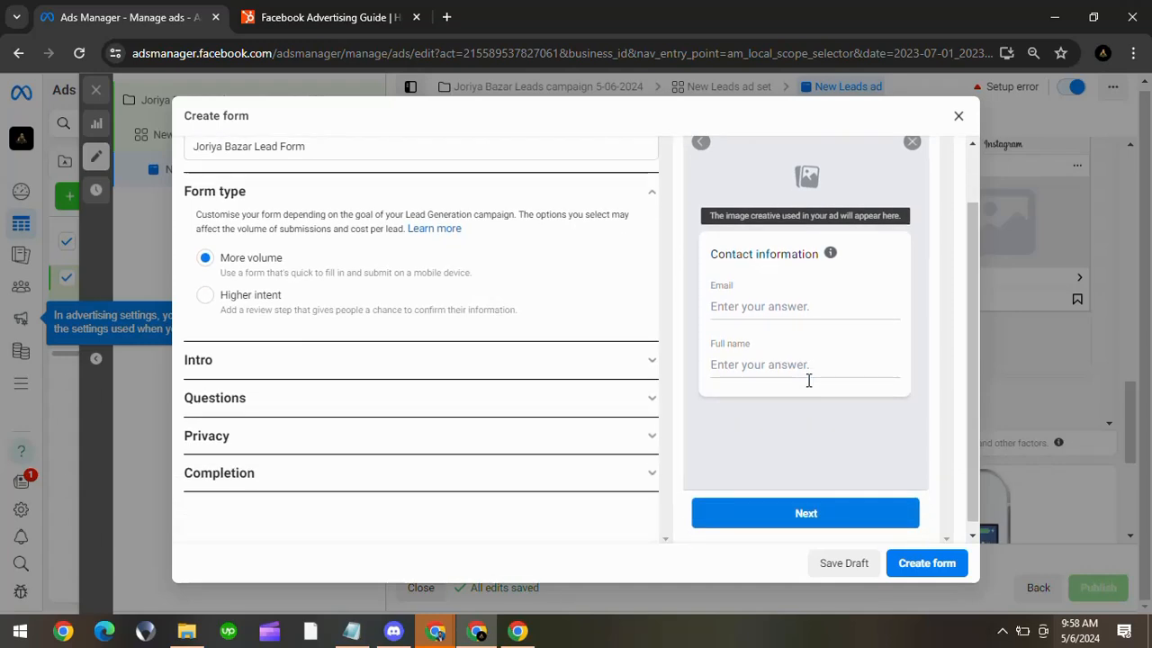
{"action": "scroll", "coordinate": [808, 380], "scroll_direction": "up", "scroll_amount": 2}
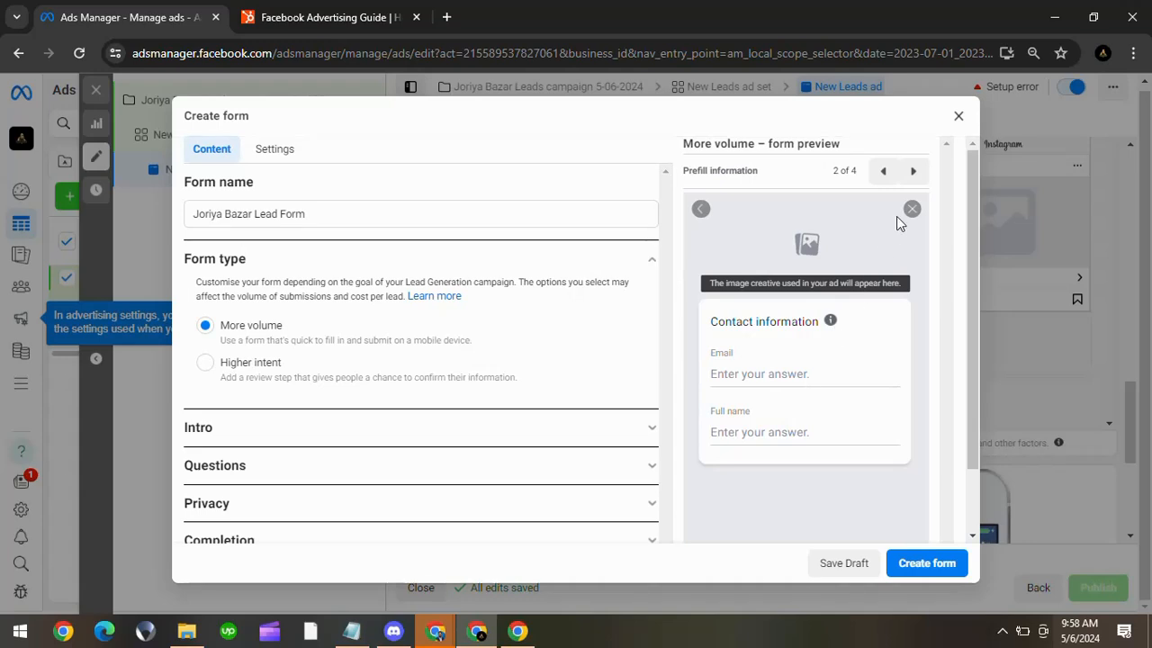
{"action": "left_click", "coordinate": [915, 170]}
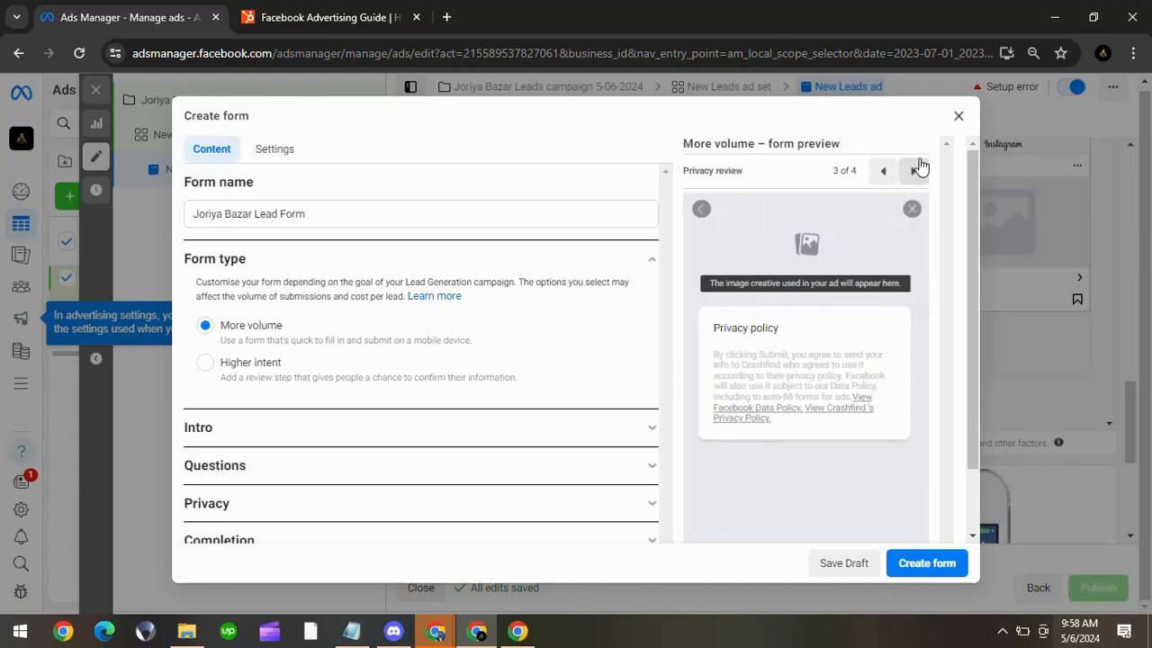
{"action": "left_click", "coordinate": [917, 171]}
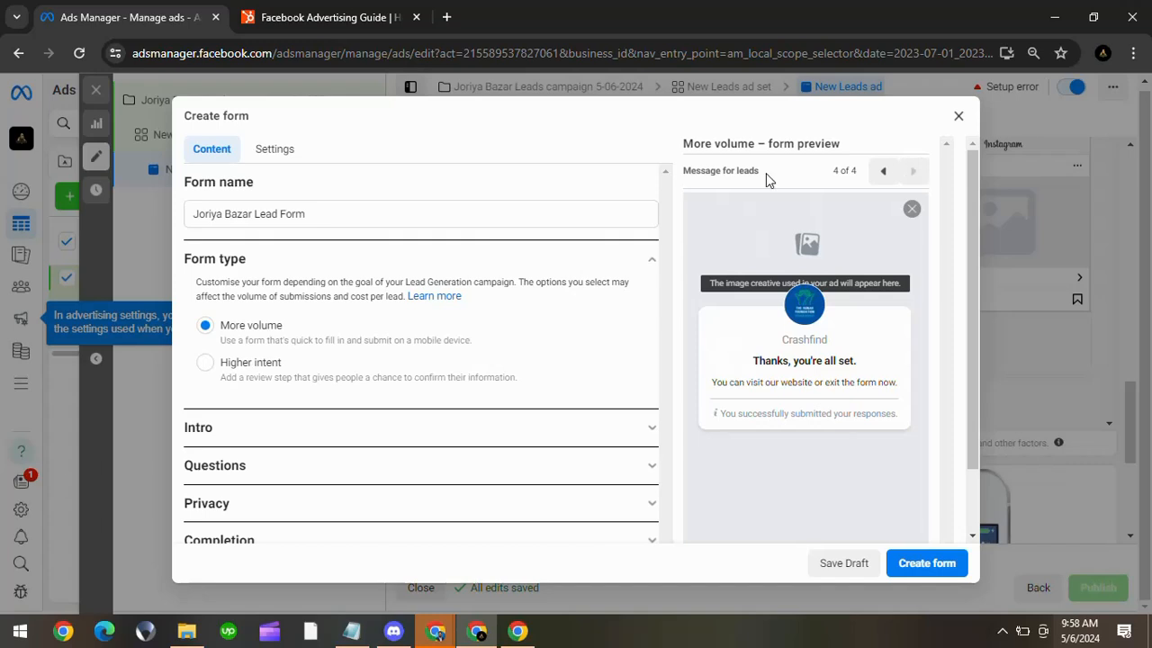
{"action": "left_click", "coordinate": [887, 180]}
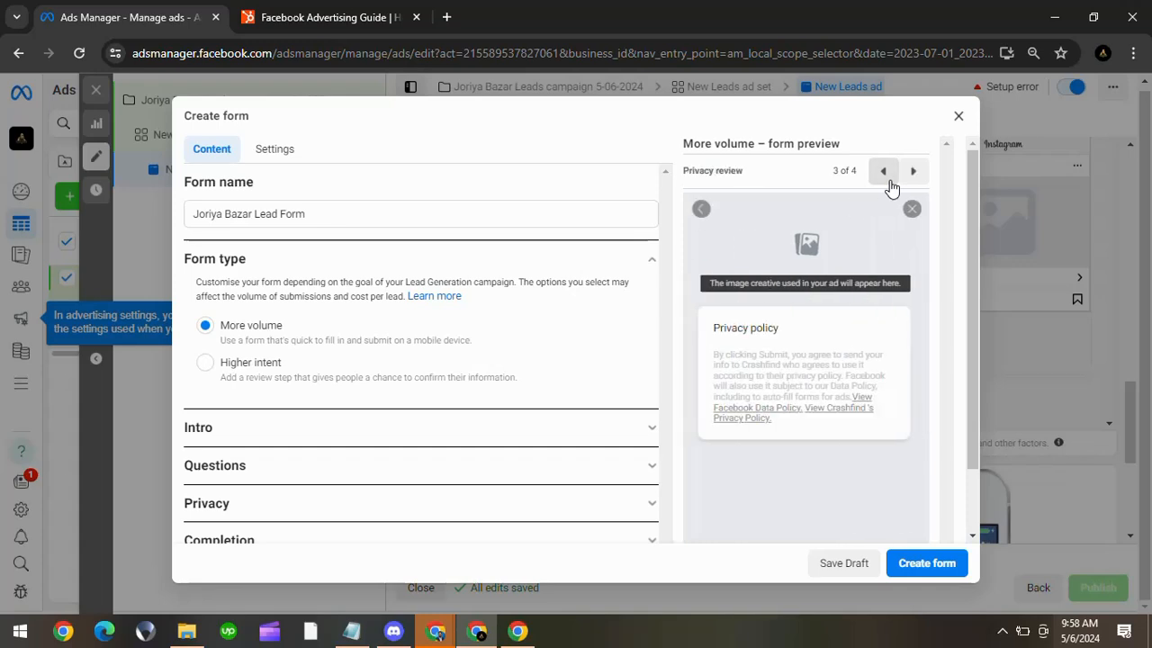
{"action": "left_click", "coordinate": [887, 180]}
{"action": "left_click", "coordinate": [888, 180]}
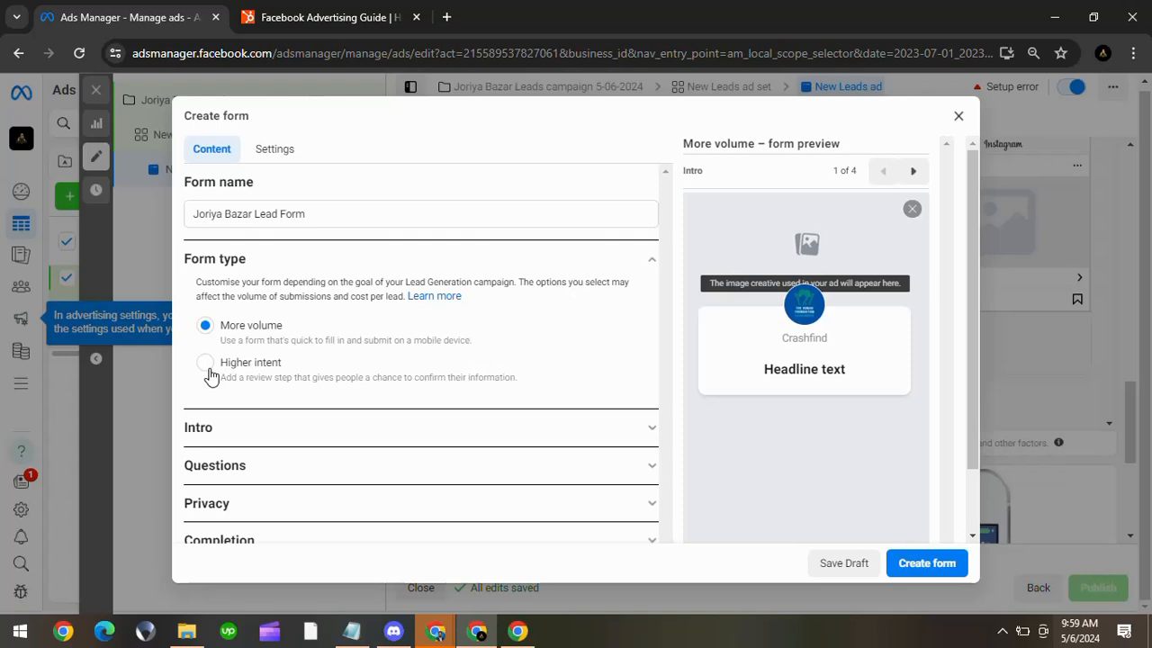
Step: Set the lead form's type to Higher intent
{"action": "scroll", "coordinate": [210, 376], "scroll_direction": "down", "scroll_amount": 1}
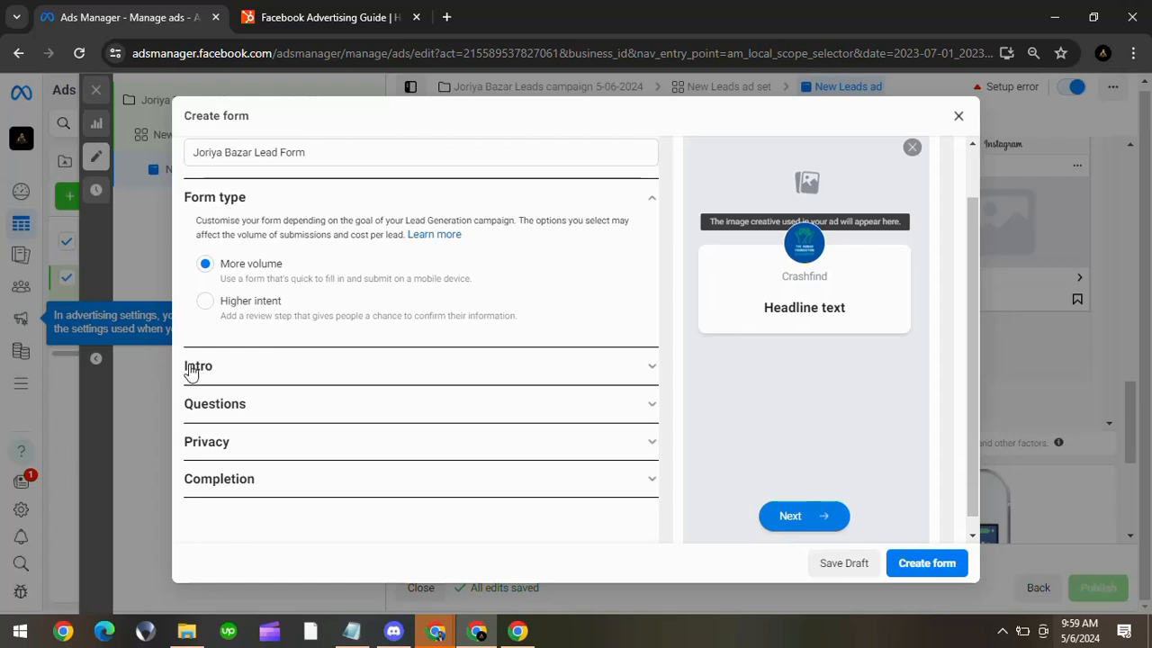
{"action": "left_click", "coordinate": [207, 302]}
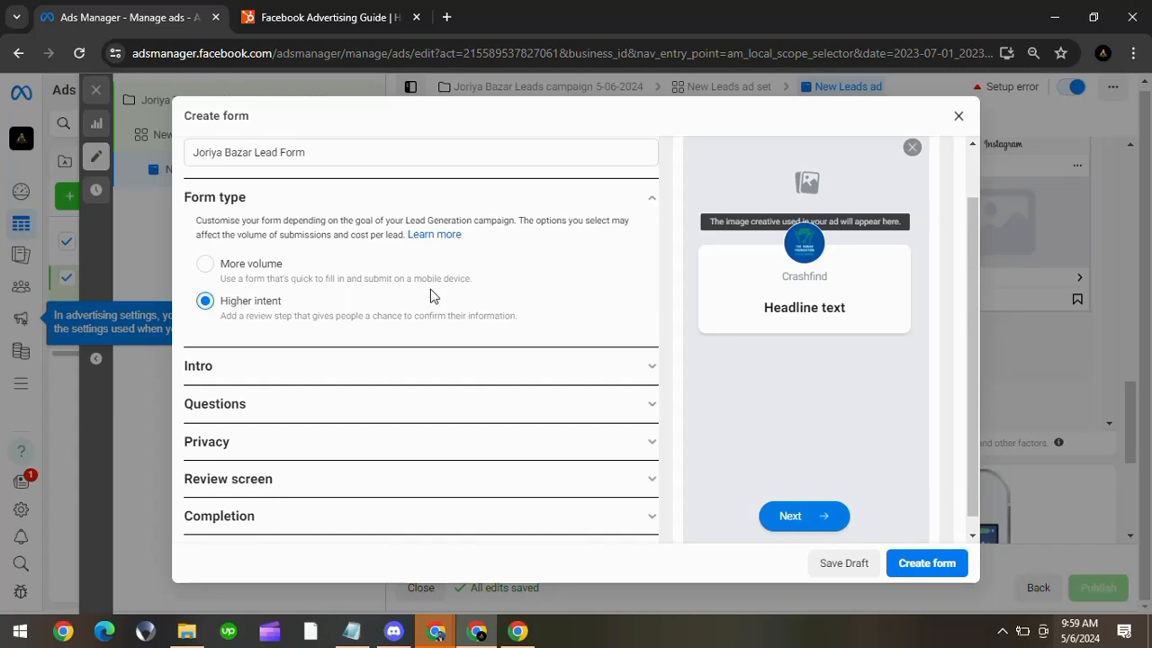
{"action": "scroll", "coordinate": [826, 334], "scroll_direction": "up", "scroll_amount": 1}
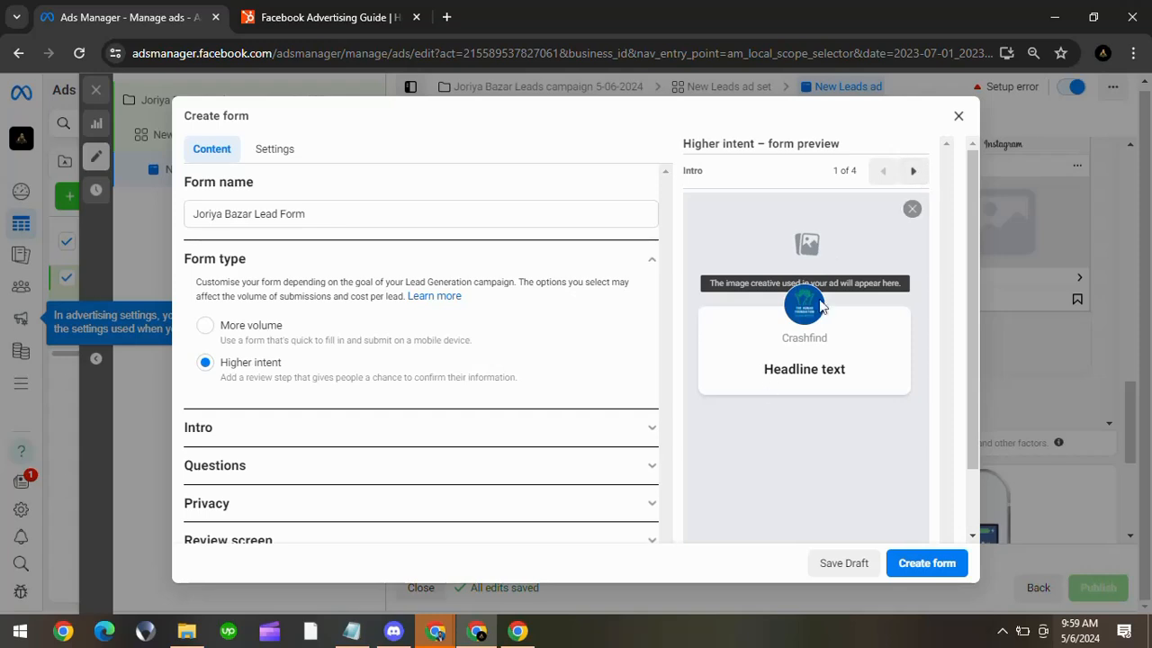
Step: Examine the Higher intent form preview through to the message for leads, and go back to its prefill information page
{"action": "left_click", "coordinate": [913, 171]}
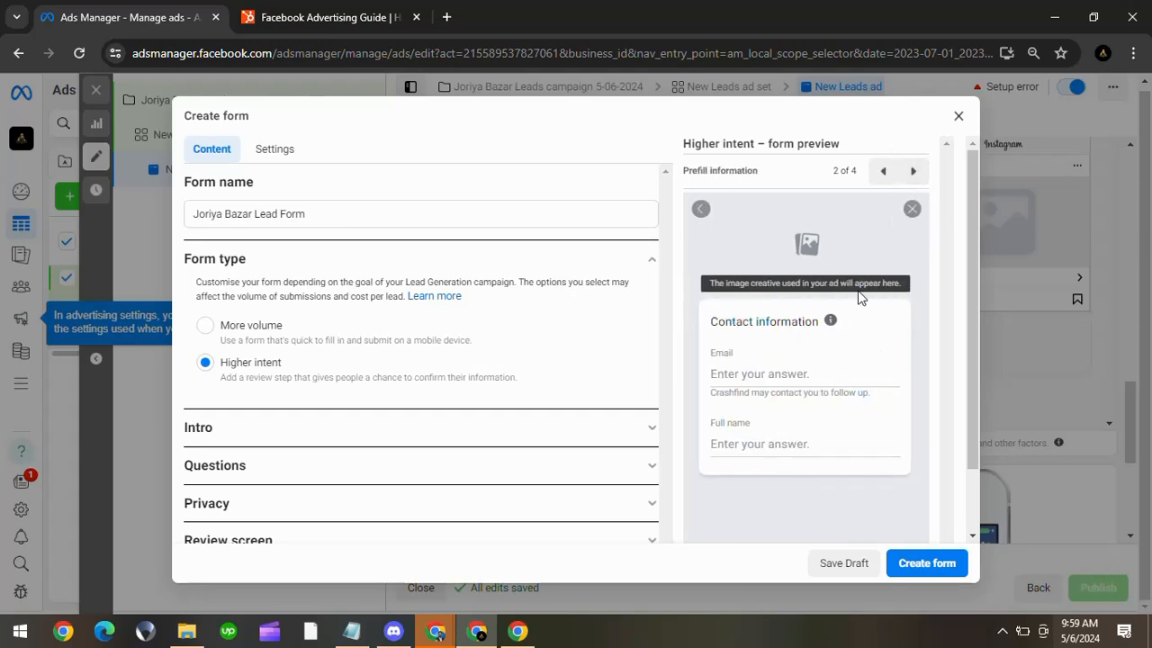
{"action": "scroll", "coordinate": [844, 321], "scroll_direction": "down", "scroll_amount": 2}
{"action": "scroll", "coordinate": [849, 316], "scroll_direction": "up", "scroll_amount": 2}
{"action": "left_click", "coordinate": [914, 171]}
{"action": "scroll", "coordinate": [831, 393], "scroll_direction": "down", "scroll_amount": 1}
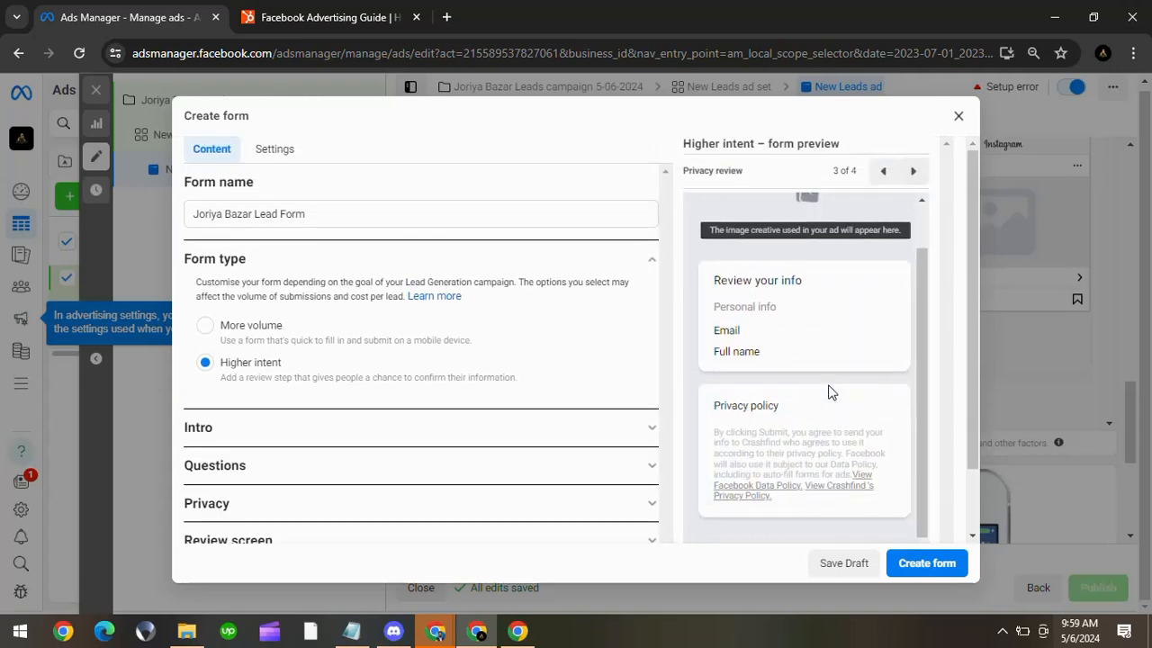
{"action": "scroll", "coordinate": [831, 393], "scroll_direction": "up", "scroll_amount": 1}
{"action": "scroll", "coordinate": [832, 394], "scroll_direction": "down", "scroll_amount": 1}
{"action": "scroll", "coordinate": [830, 393], "scroll_direction": "down", "scroll_amount": 1}
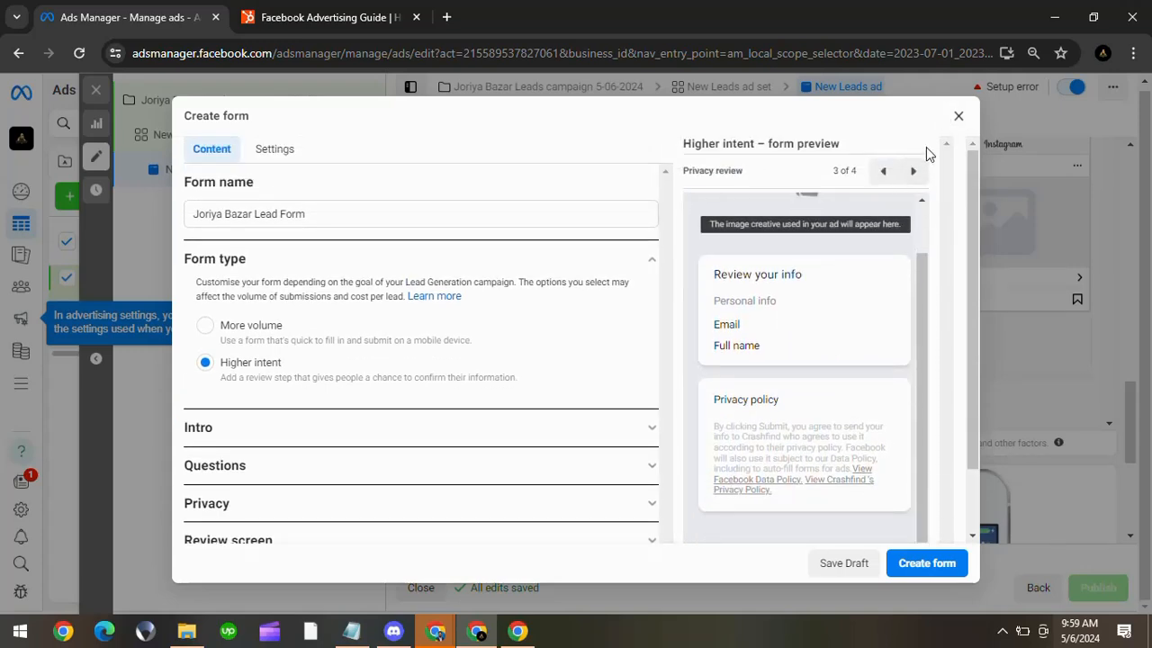
{"action": "left_click", "coordinate": [915, 171]}
{"action": "scroll", "coordinate": [846, 295], "scroll_direction": "down", "scroll_amount": 1}
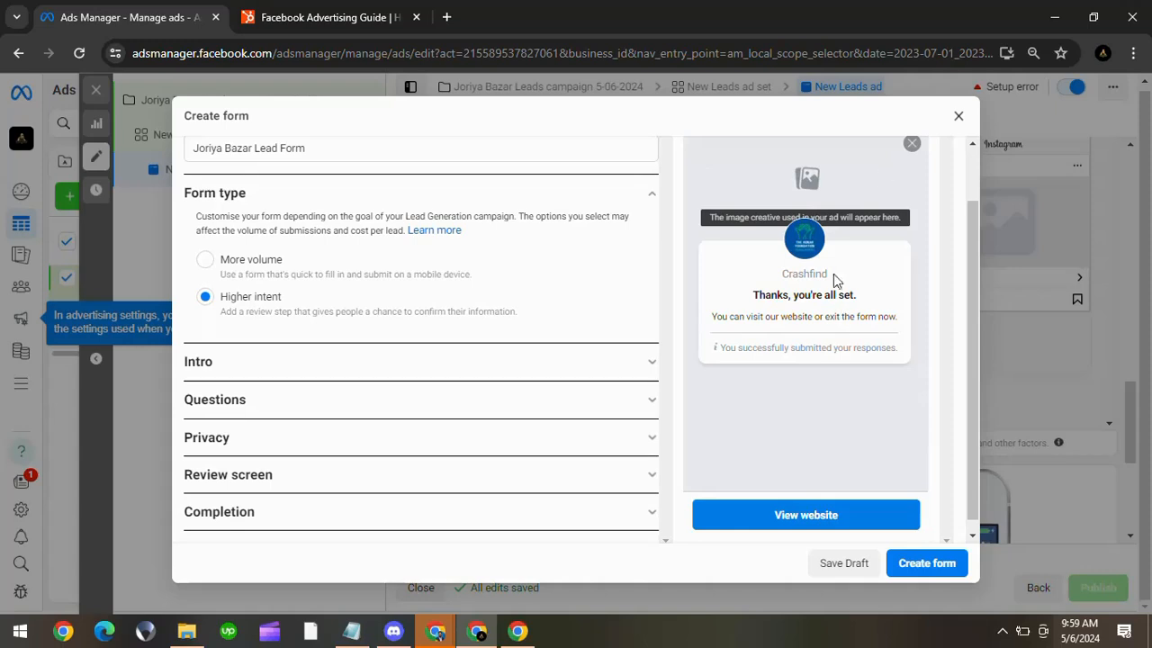
{"action": "scroll", "coordinate": [829, 286], "scroll_direction": "up", "scroll_amount": 1}
{"action": "left_click", "coordinate": [883, 171]}
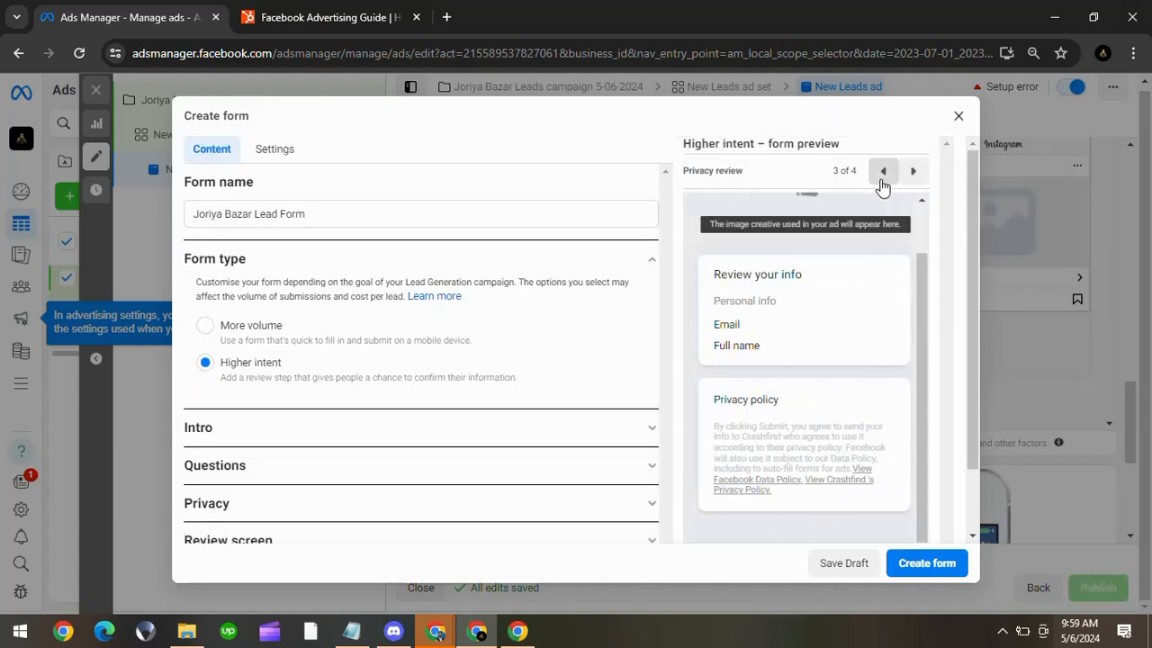
{"action": "left_click", "coordinate": [883, 171]}
{"action": "scroll", "coordinate": [832, 375], "scroll_direction": "down", "scroll_amount": 1}
{"action": "scroll", "coordinate": [830, 375], "scroll_direction": "down", "scroll_amount": 1}
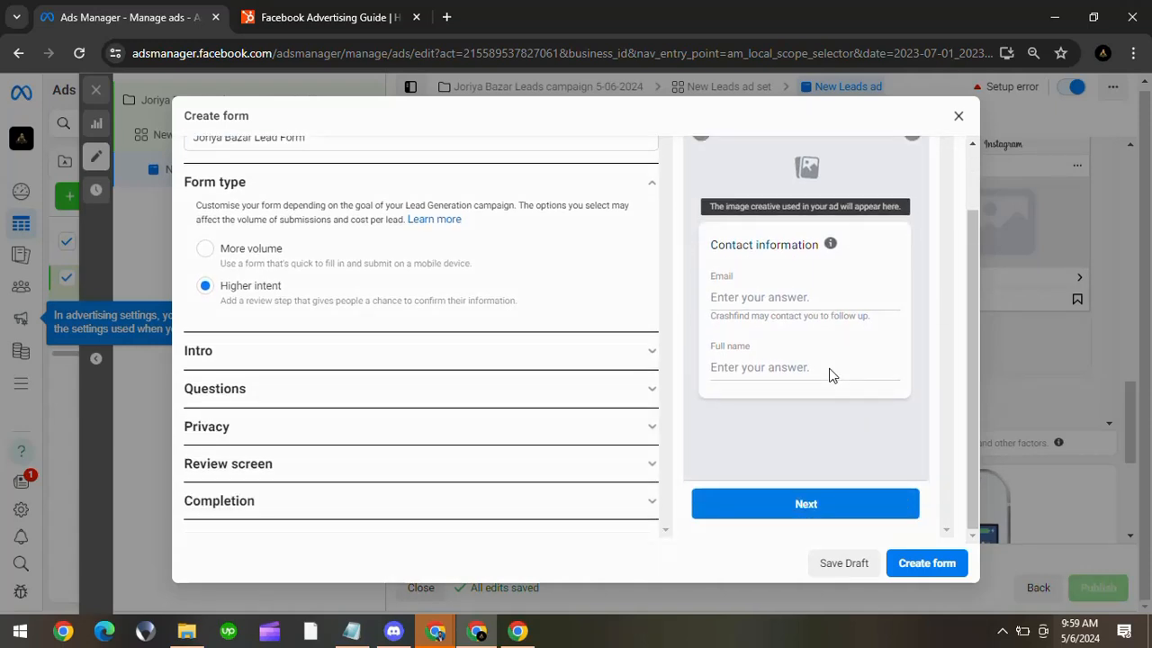
Step: Cancel the site reload in the Facebook window and return to the lead form in Ads Manager
{"action": "right_click", "coordinate": [942, 269]}
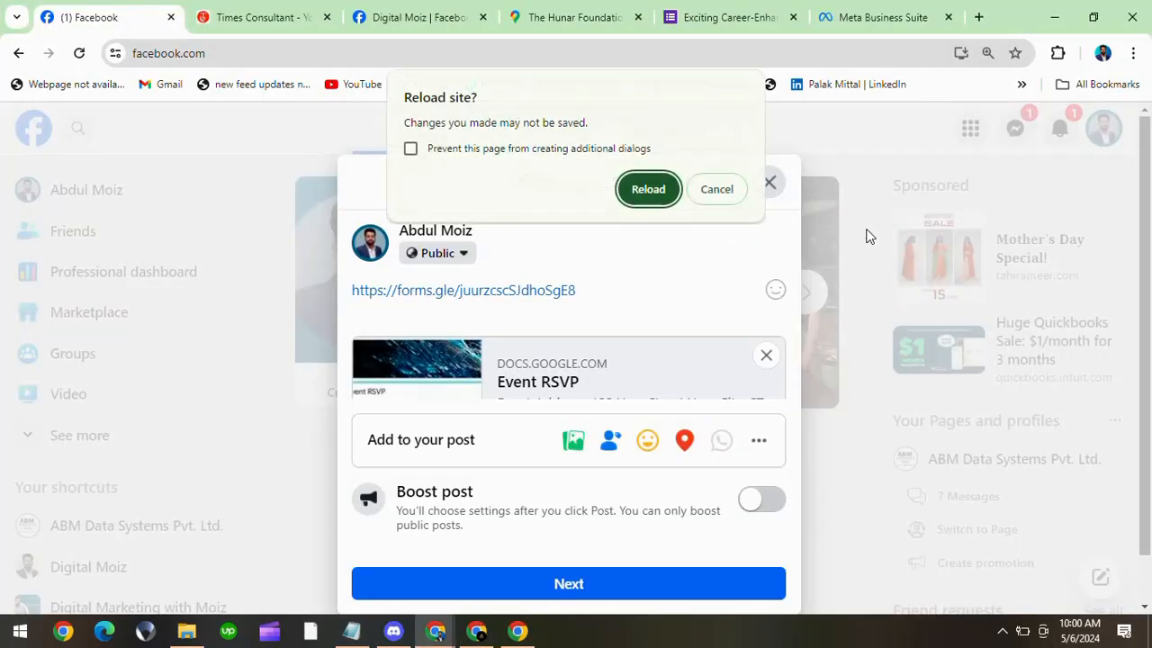
{"action": "left_click", "coordinate": [717, 189]}
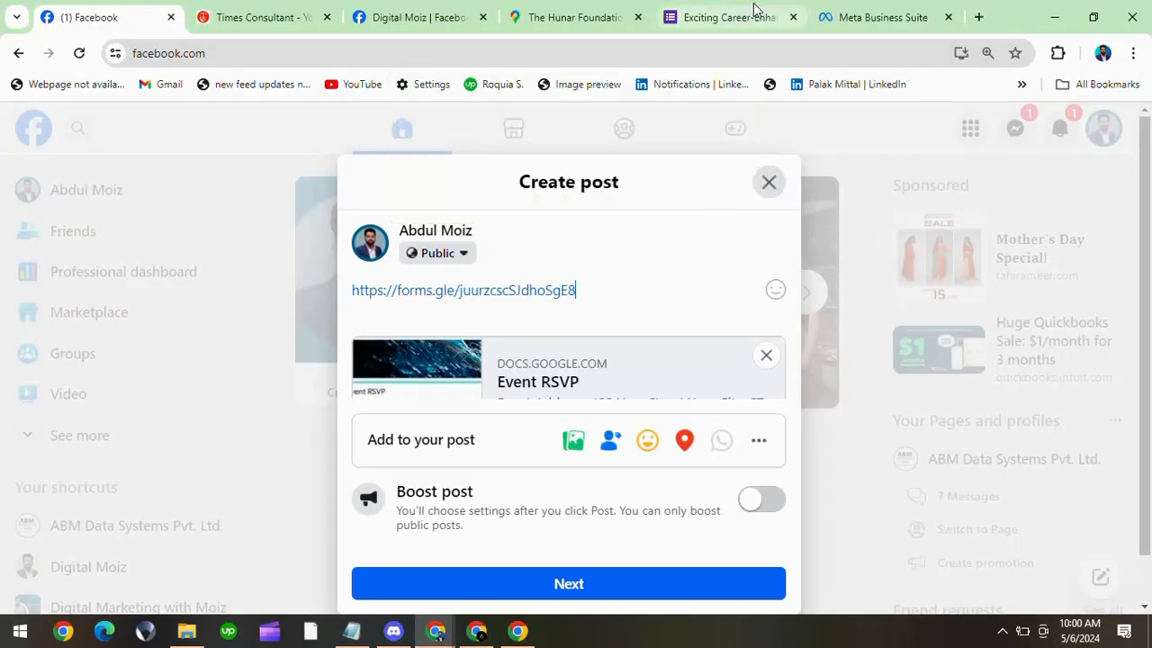
{"action": "left_click", "coordinate": [479, 631]}
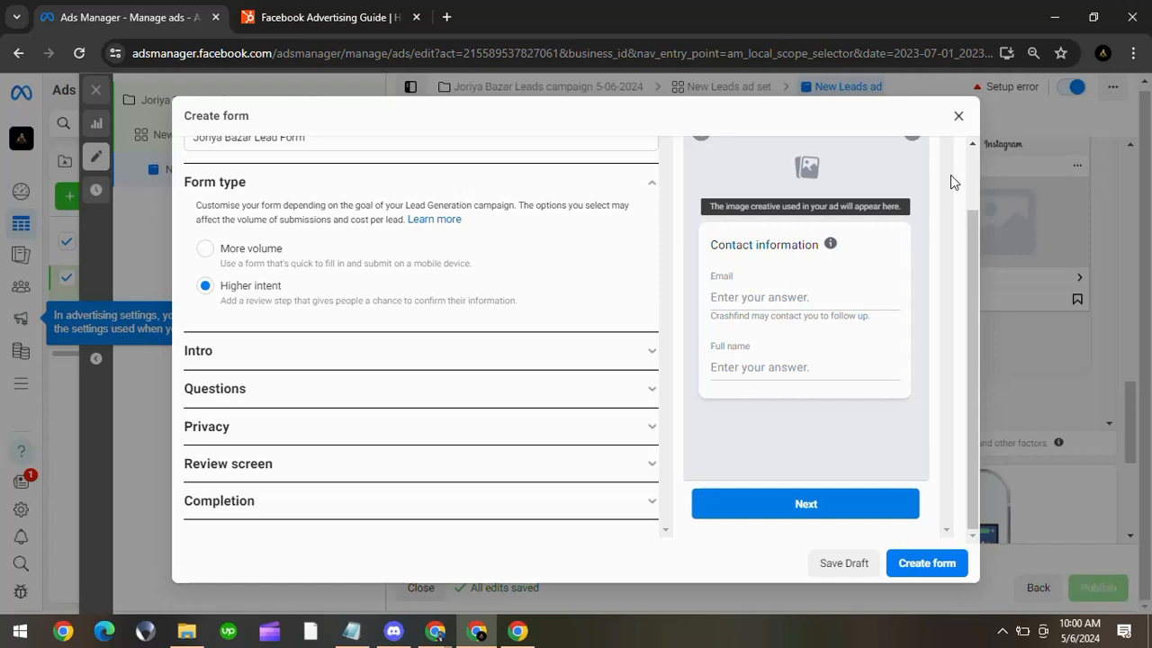
Step: Review the contact information fields and the privacy review page with its submit slider in the Higher intent preview
{"action": "left_click_drag", "start_coordinate": [975, 234], "coordinate": [976, 155]}
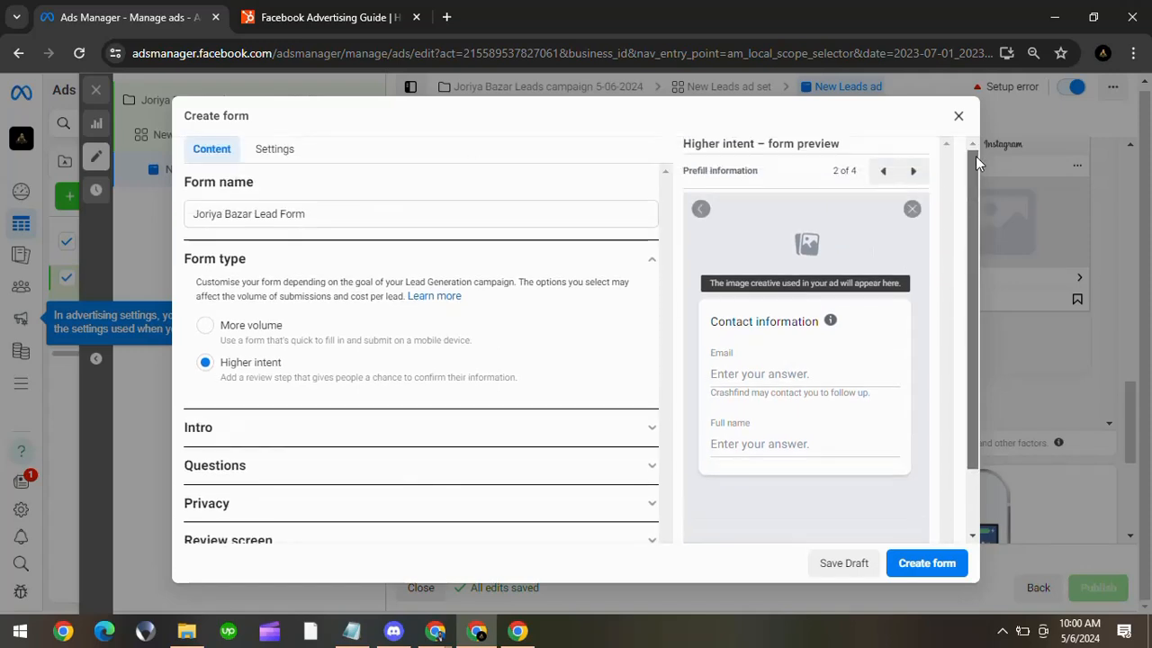
{"action": "scroll", "coordinate": [831, 329], "scroll_direction": "down", "scroll_amount": 2}
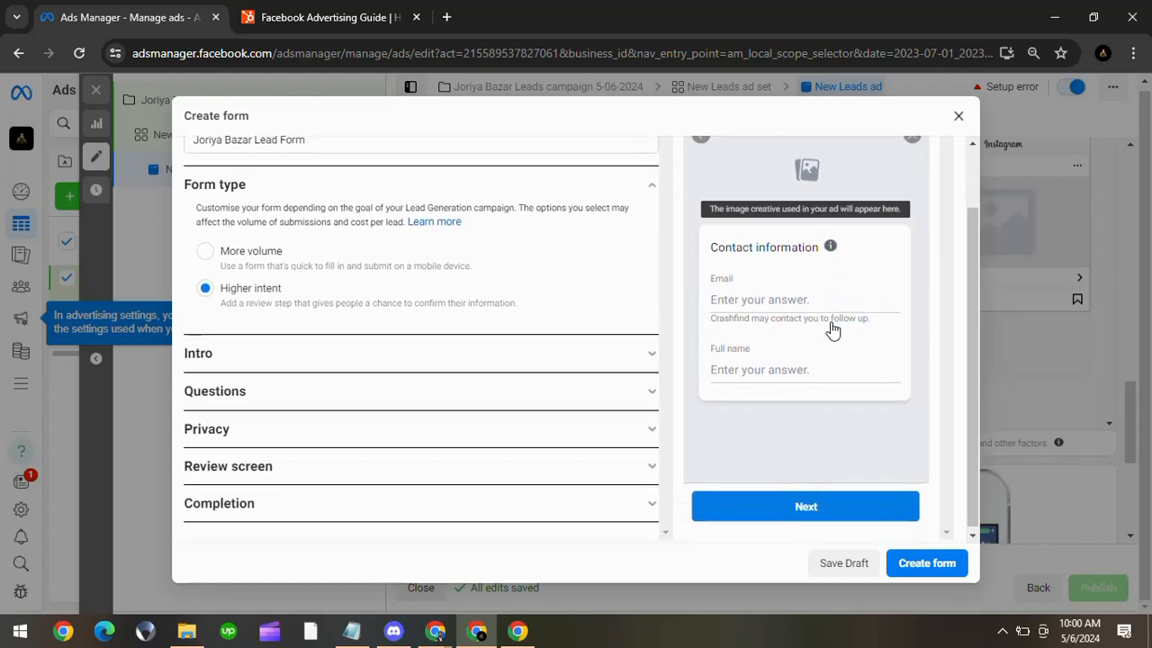
{"action": "scroll", "coordinate": [889, 337], "scroll_direction": "up", "scroll_amount": 1}
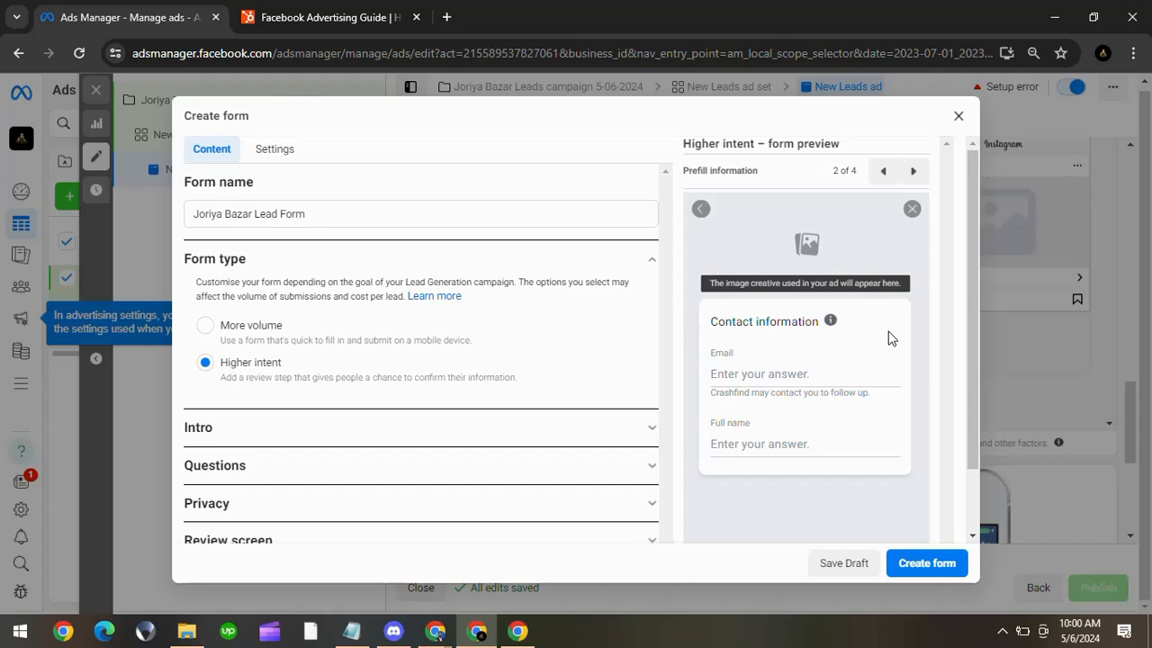
{"action": "scroll", "coordinate": [890, 337], "scroll_direction": "down", "scroll_amount": 1}
{"action": "scroll", "coordinate": [889, 338], "scroll_direction": "up", "scroll_amount": 1}
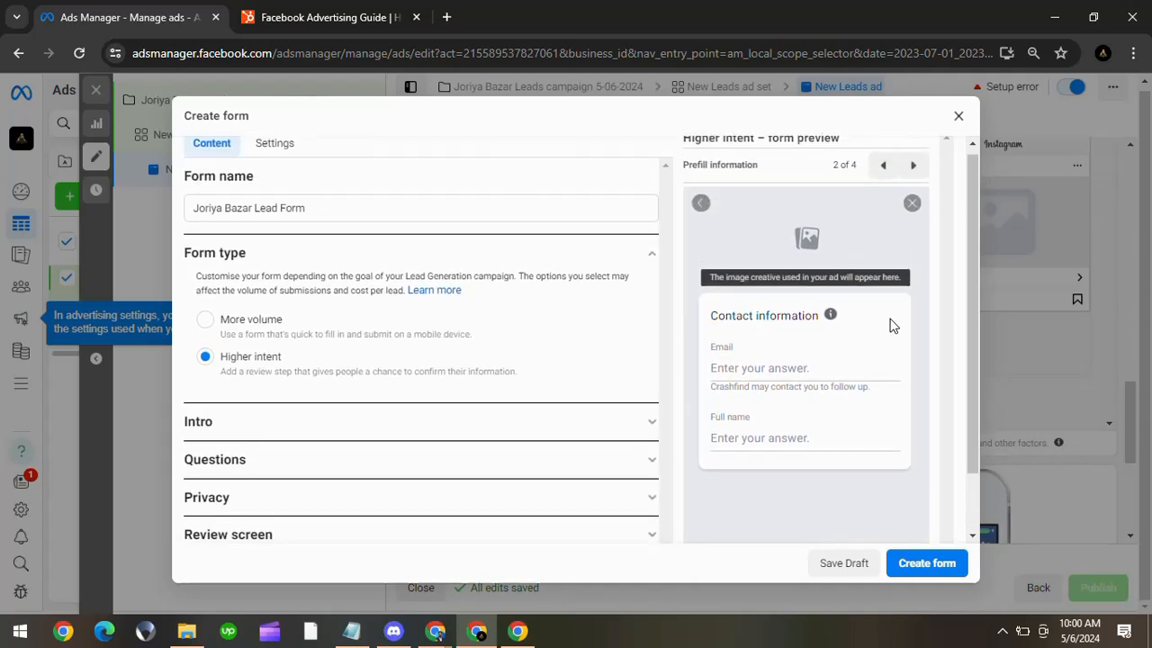
{"action": "left_click", "coordinate": [914, 165]}
{"action": "scroll", "coordinate": [823, 382], "scroll_direction": "down", "scroll_amount": 1}
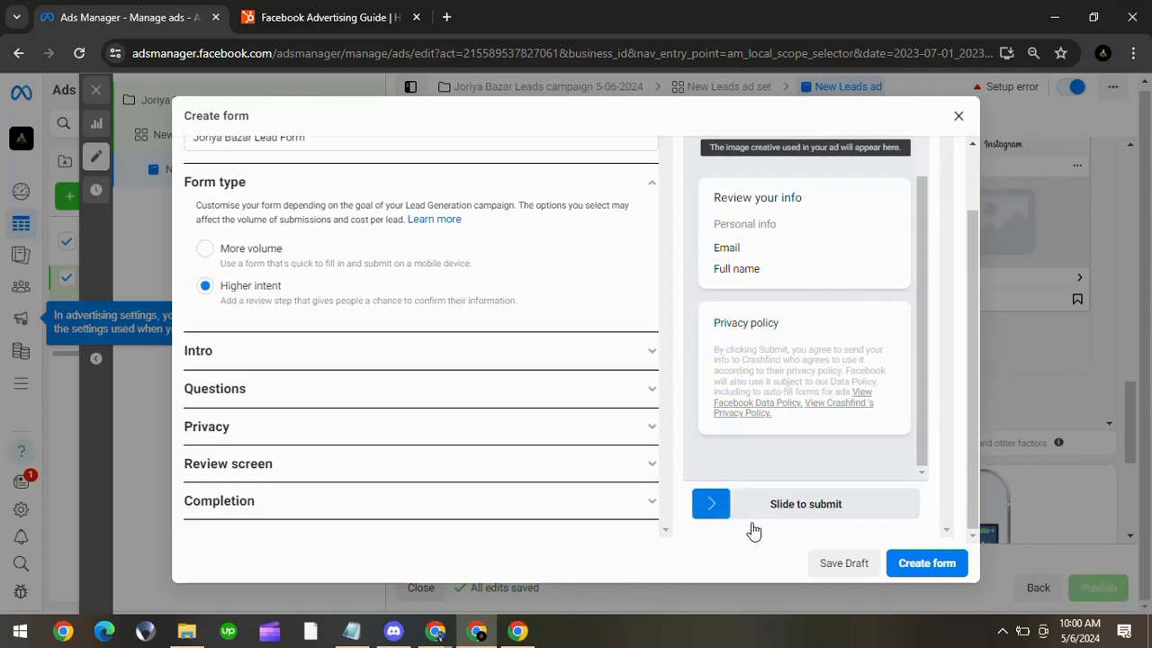
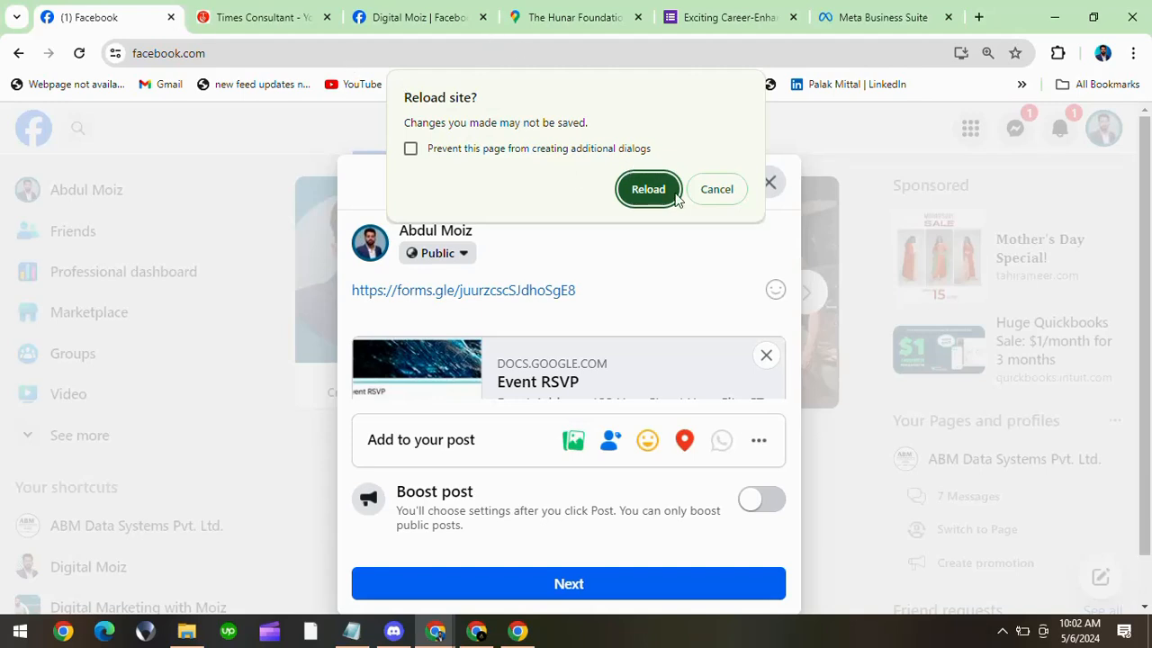
Step: Cancel Facebook's site reload, close the tab holding the unposted draft, and return to the lead form in Ads Manager
{"action": "left_click", "coordinate": [555, 150]}
{"action": "left_click", "coordinate": [723, 190]}
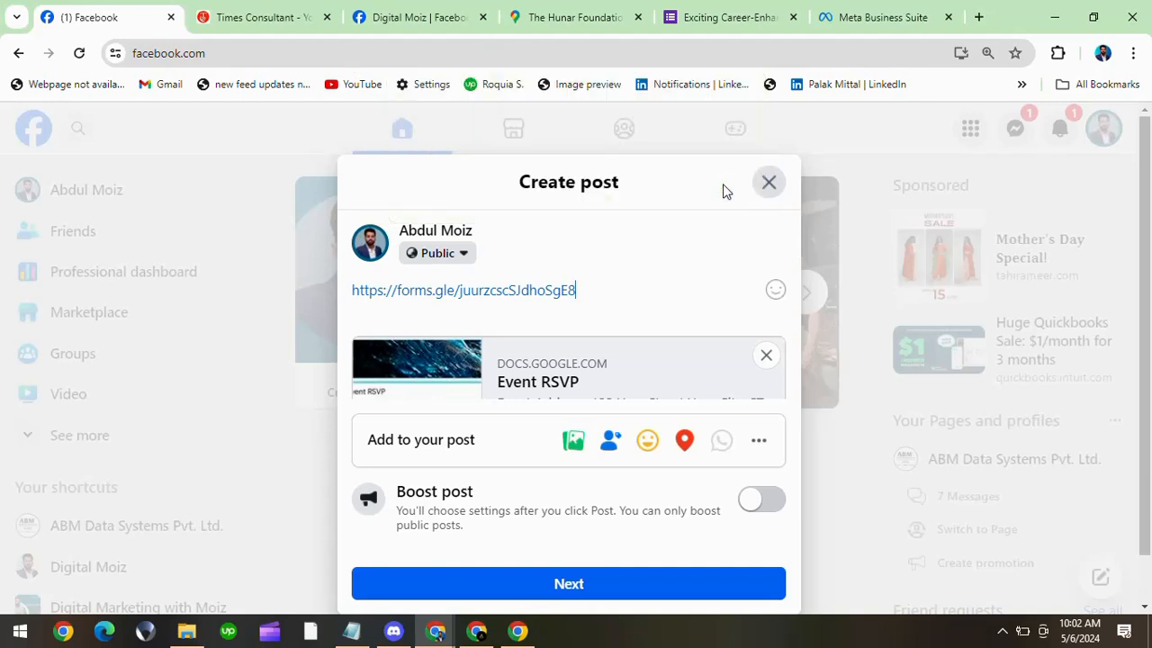
{"action": "key", "text": "F5"}
{"action": "left_click", "coordinate": [170, 17]}
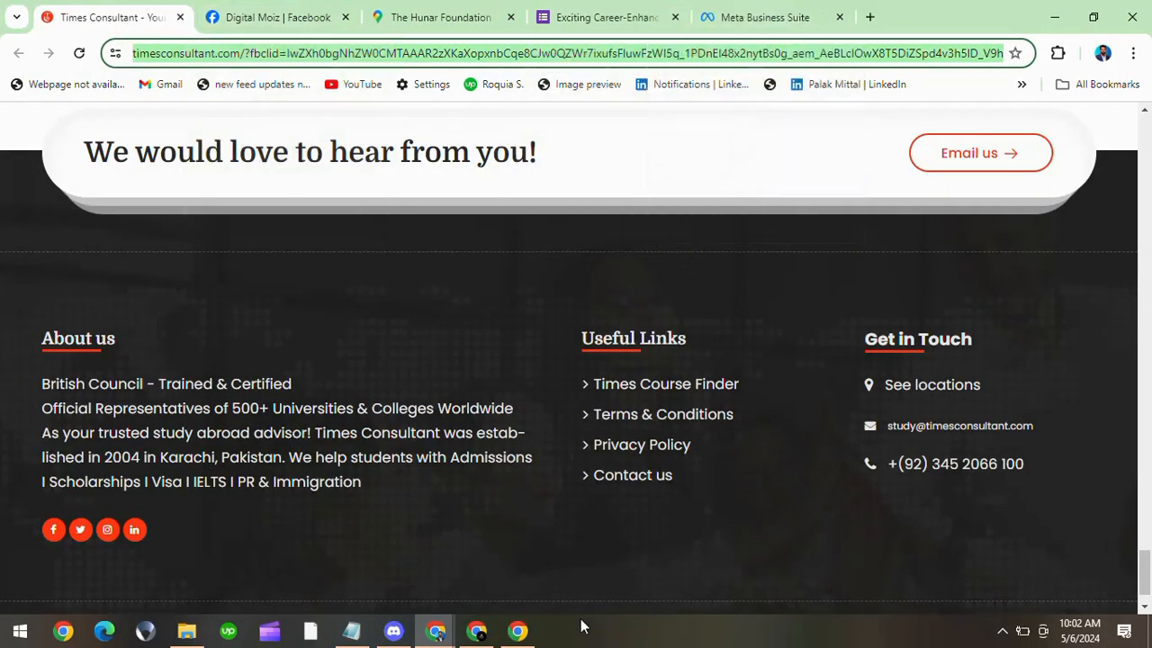
{"action": "left_click", "coordinate": [479, 637]}
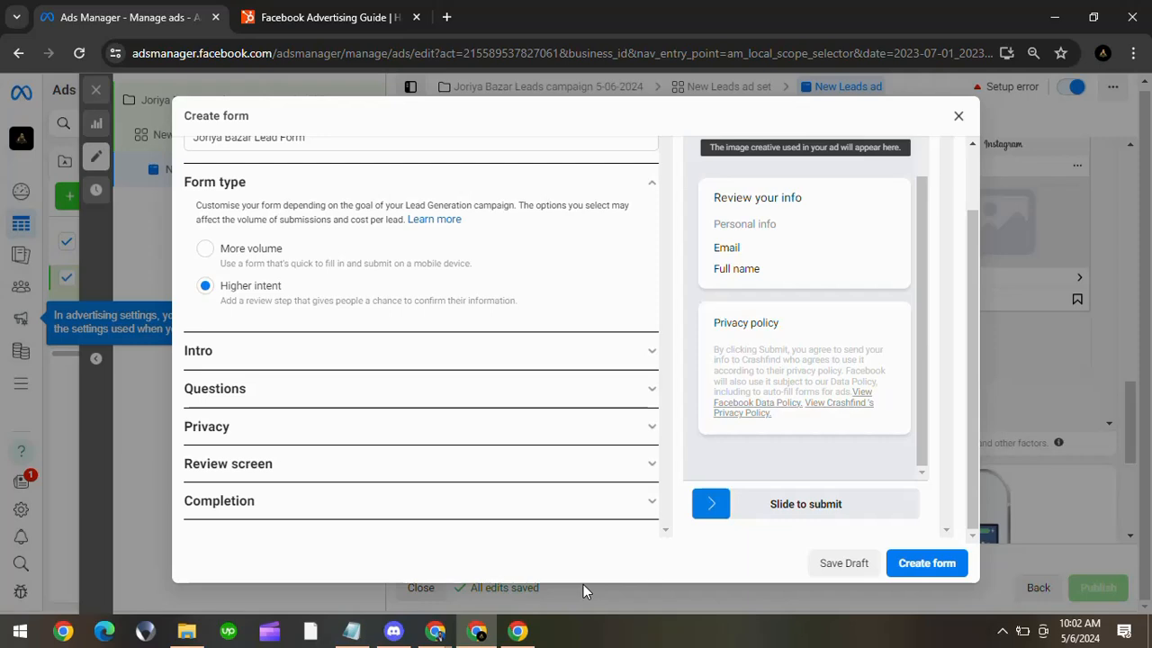
Step: Upload the "beutiful quotes" image from Downloads as the background image of the lead form's intro
{"action": "left_click", "coordinate": [637, 359]}
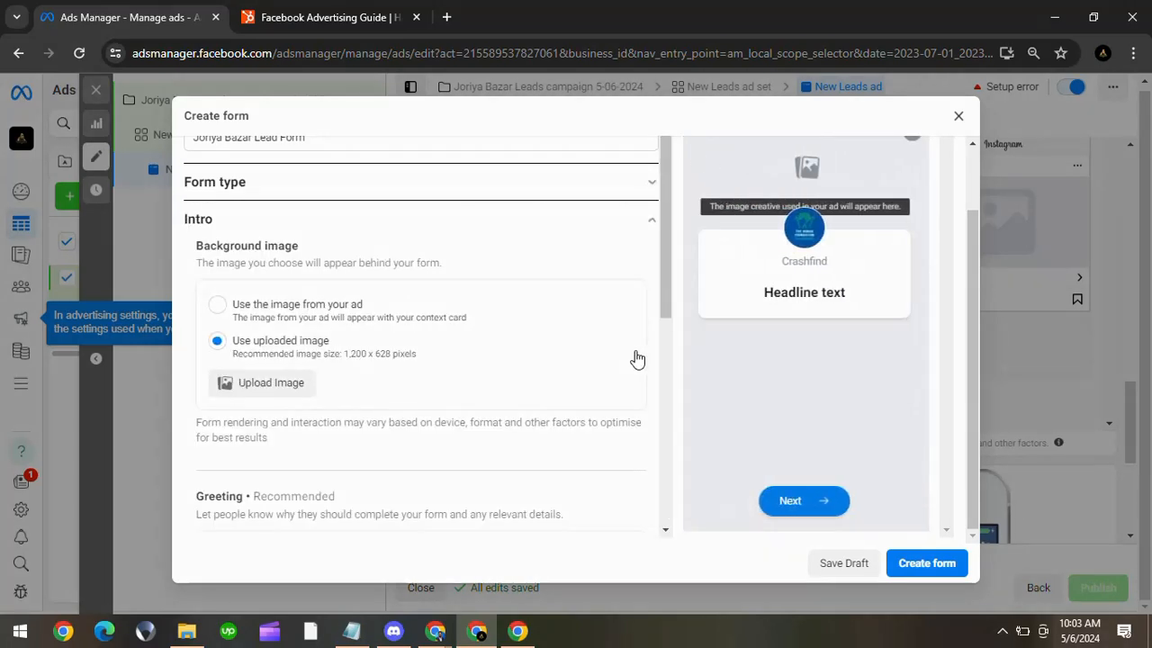
{"action": "scroll", "coordinate": [809, 351], "scroll_direction": "up", "scroll_amount": 1}
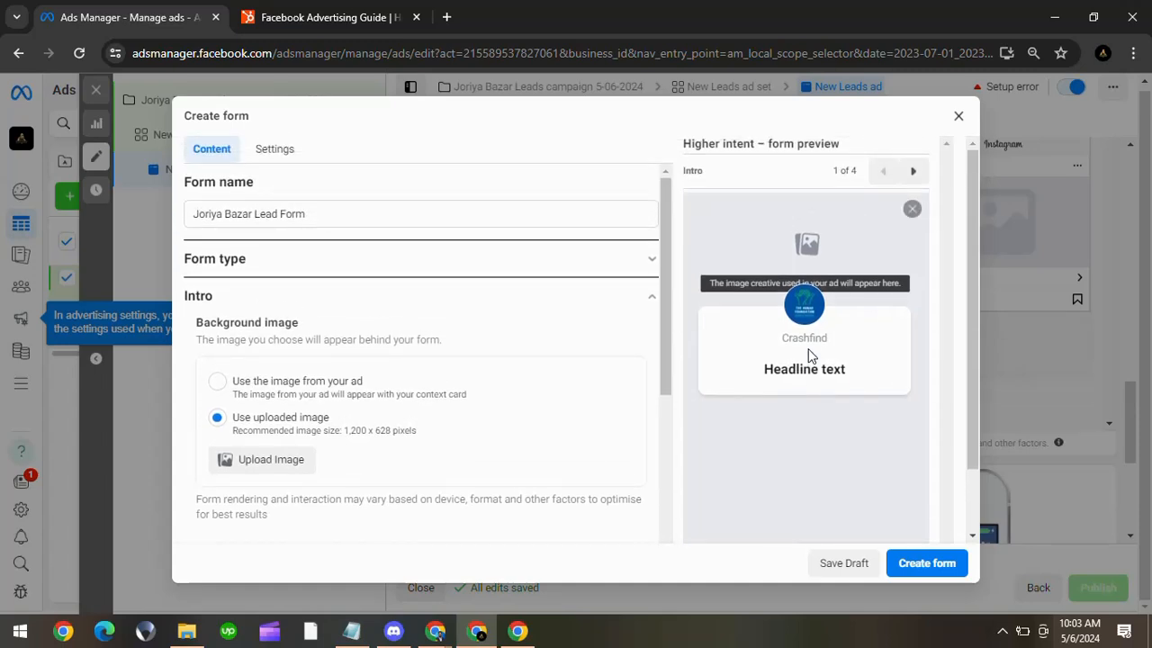
{"action": "scroll", "coordinate": [809, 356], "scroll_direction": "down", "scroll_amount": 1}
{"action": "scroll", "coordinate": [808, 355], "scroll_direction": "up", "scroll_amount": 1}
{"action": "scroll", "coordinate": [808, 351], "scroll_direction": "down", "scroll_amount": 1}
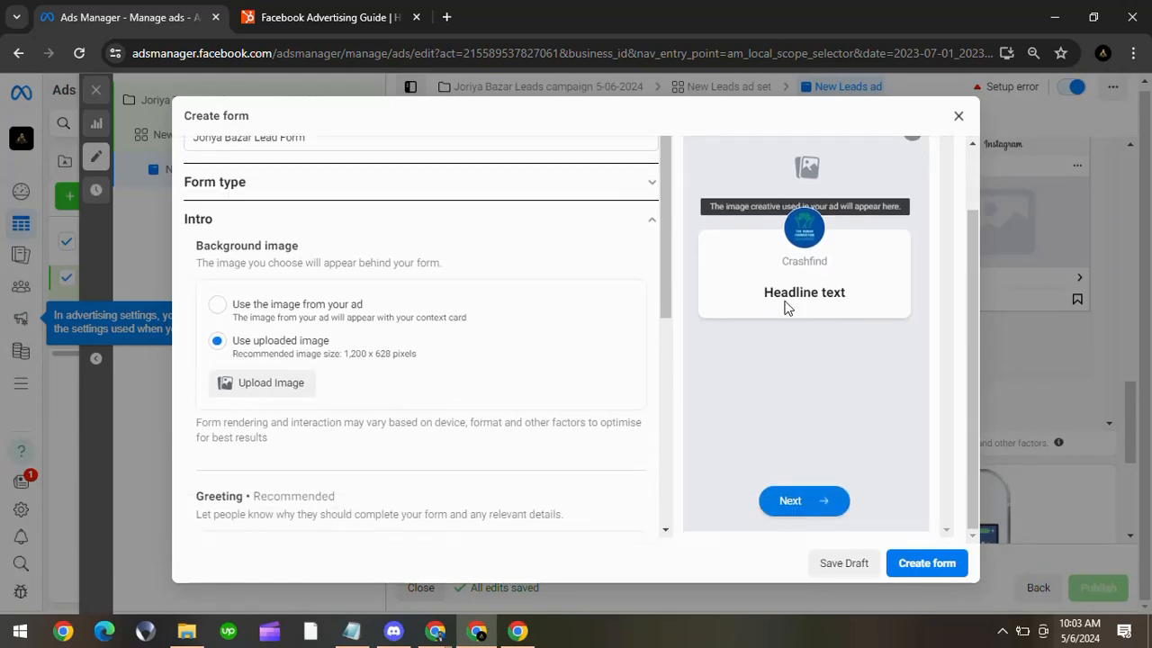
{"action": "left_click", "coordinate": [254, 389]}
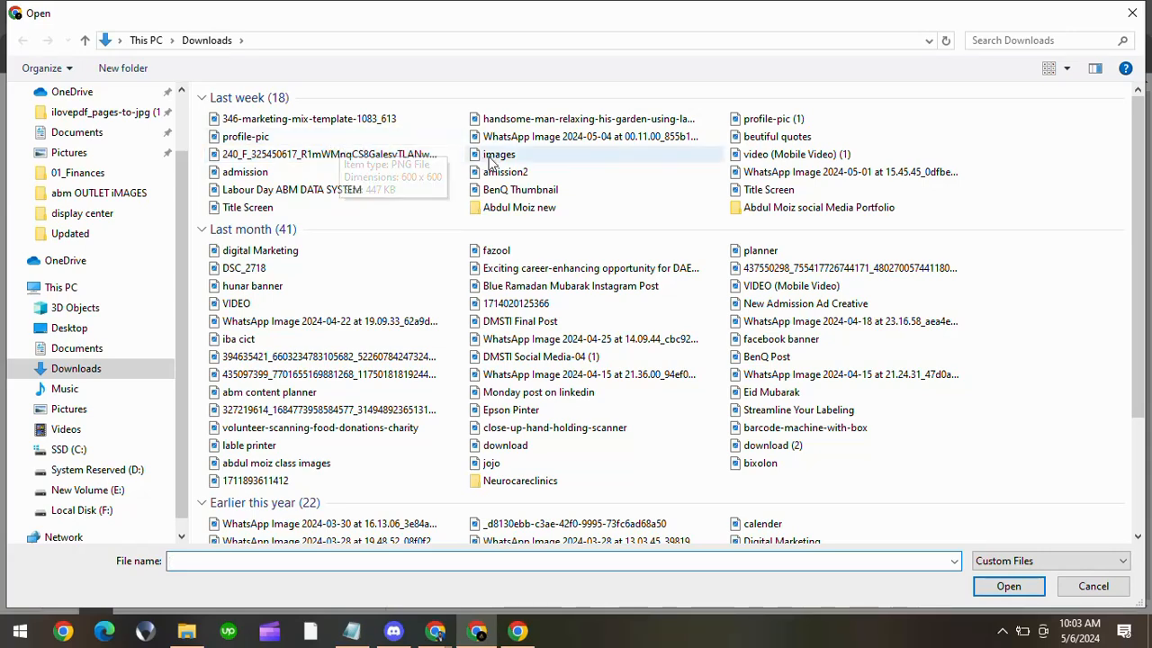
{"action": "left_click", "coordinate": [770, 137]}
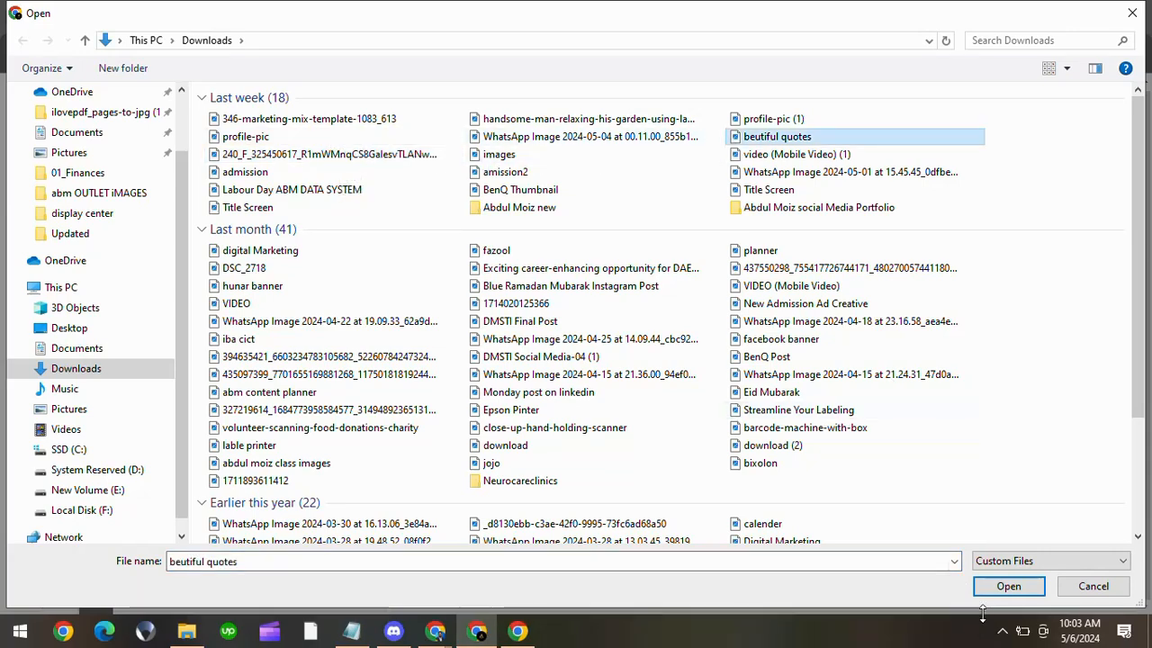
{"action": "left_click", "coordinate": [1009, 586]}
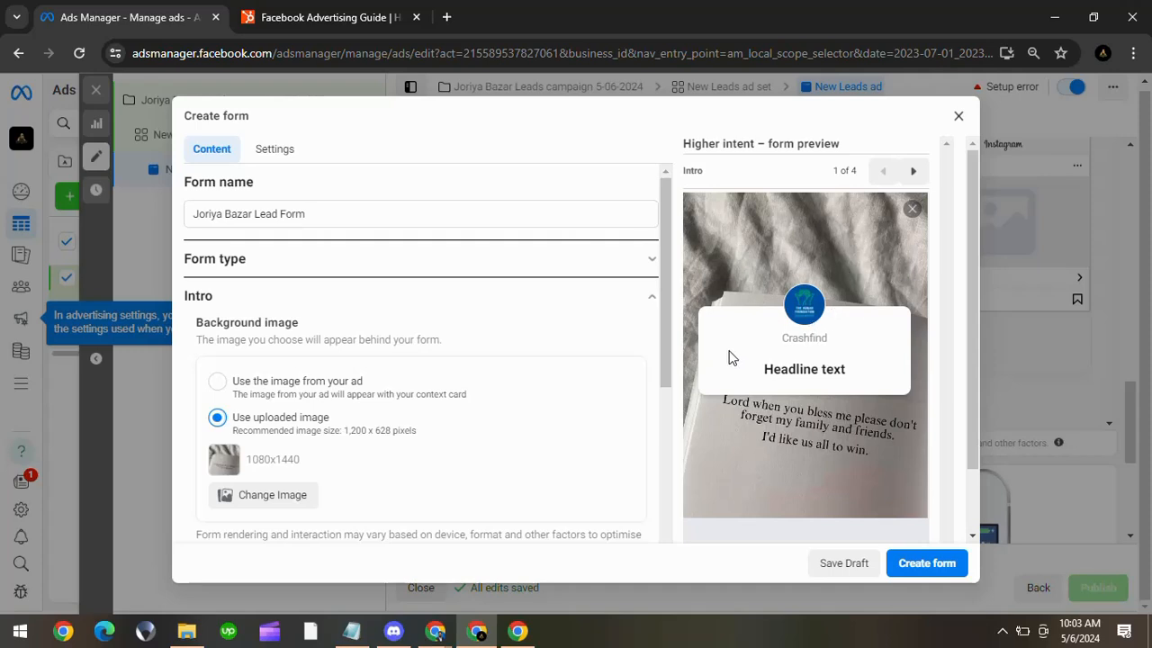
{"action": "scroll", "coordinate": [465, 406], "scroll_direction": "down", "scroll_amount": 1}
{"action": "scroll", "coordinate": [465, 405], "scroll_direction": "down", "scroll_amount": 2}
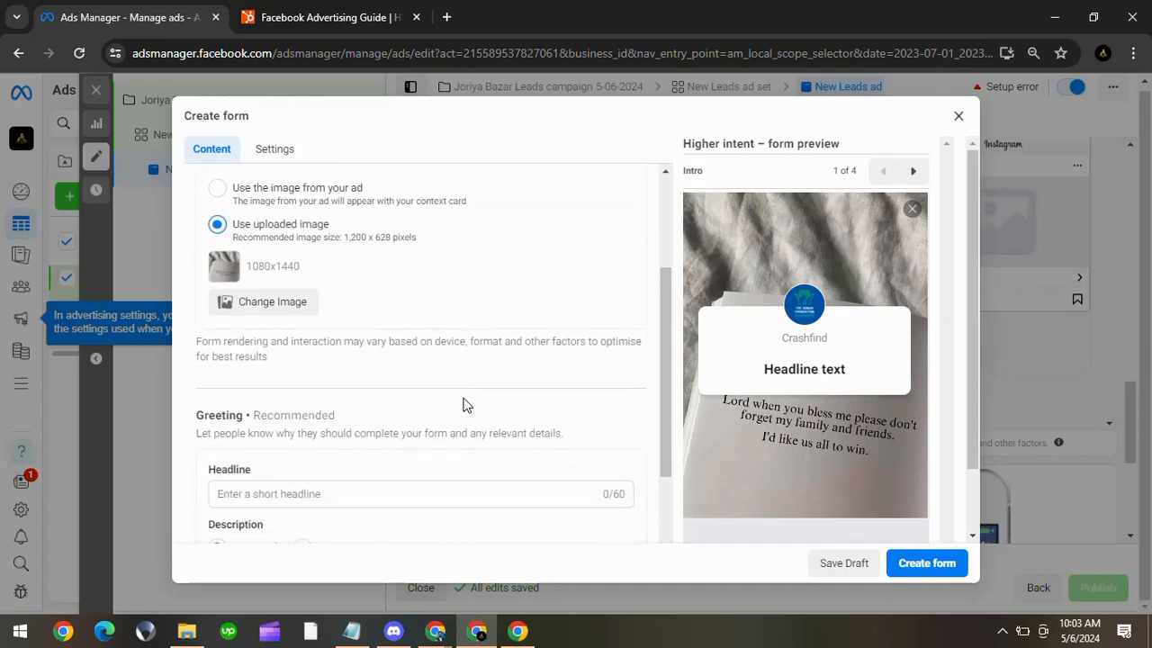
Step: Close the blank New Tab browser window and switch to the window showing the Times Consultant site
{"action": "left_click", "coordinate": [367, 346]}
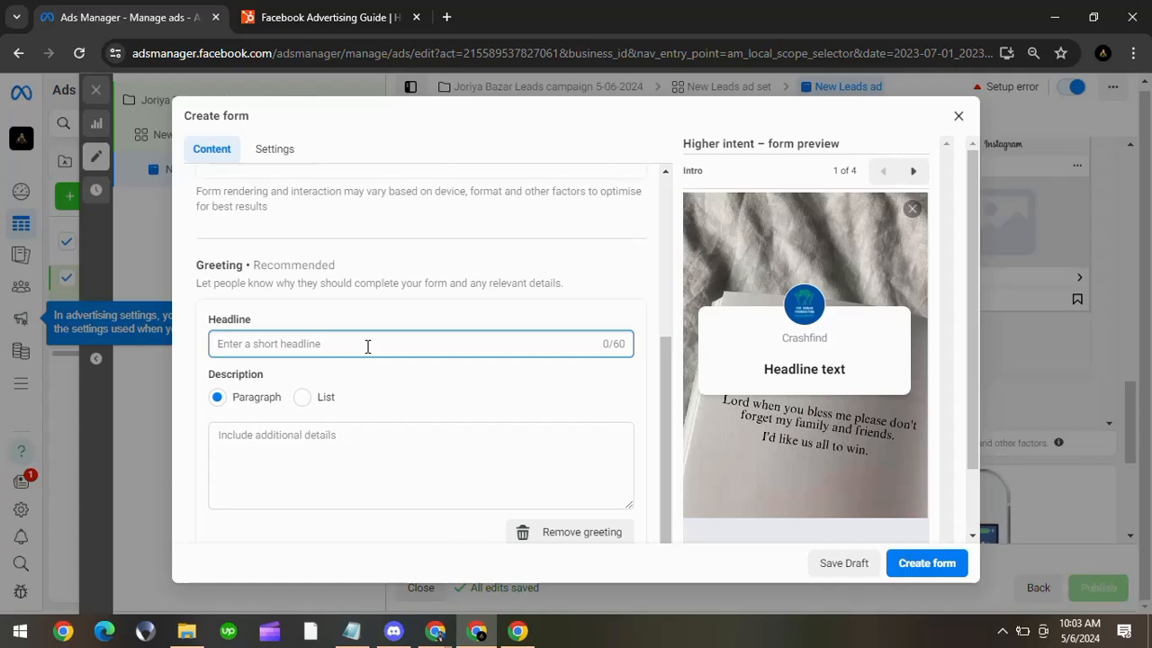
{"action": "left_click", "coordinate": [435, 631]}
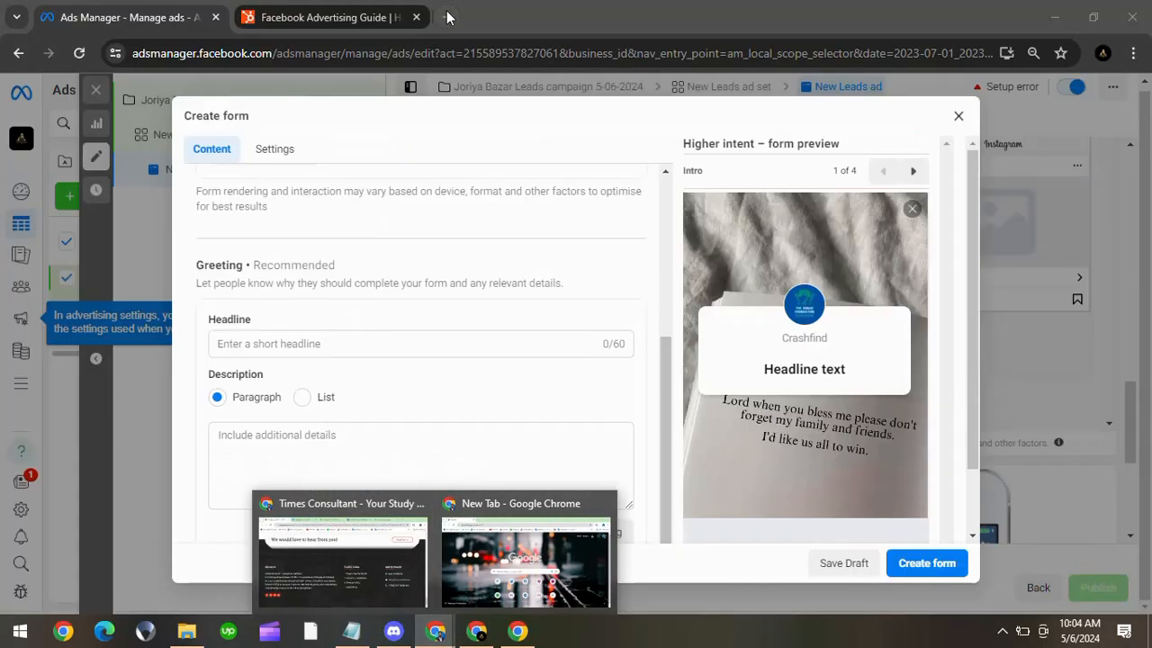
{"action": "mouse_move", "coordinate": [486, 549]}
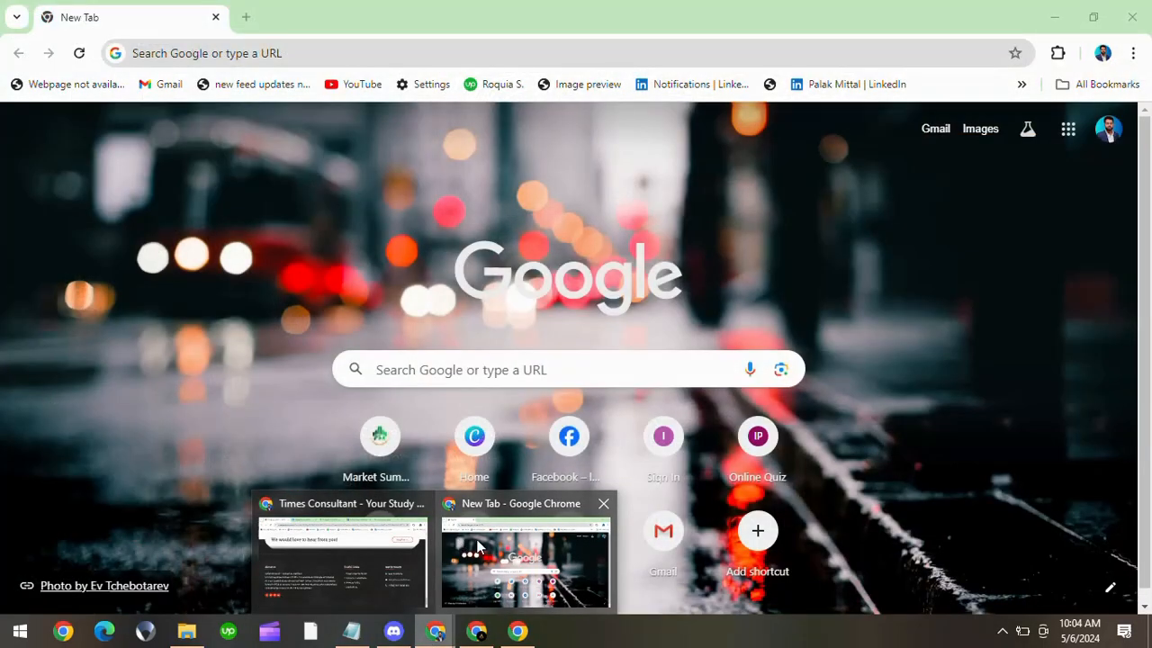
{"action": "left_click", "coordinate": [604, 506]}
{"action": "left_click", "coordinate": [433, 543]}
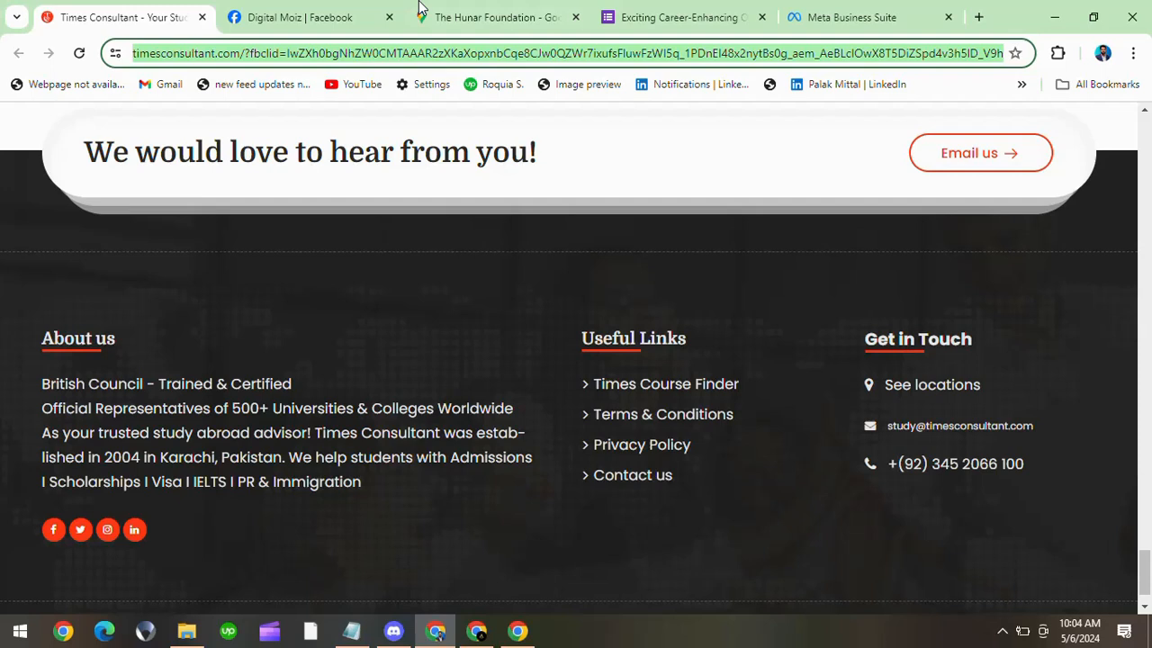
Step: Switch to the Facebook ad center tab and open the Facebook home feed
{"action": "left_click", "coordinate": [294, 11]}
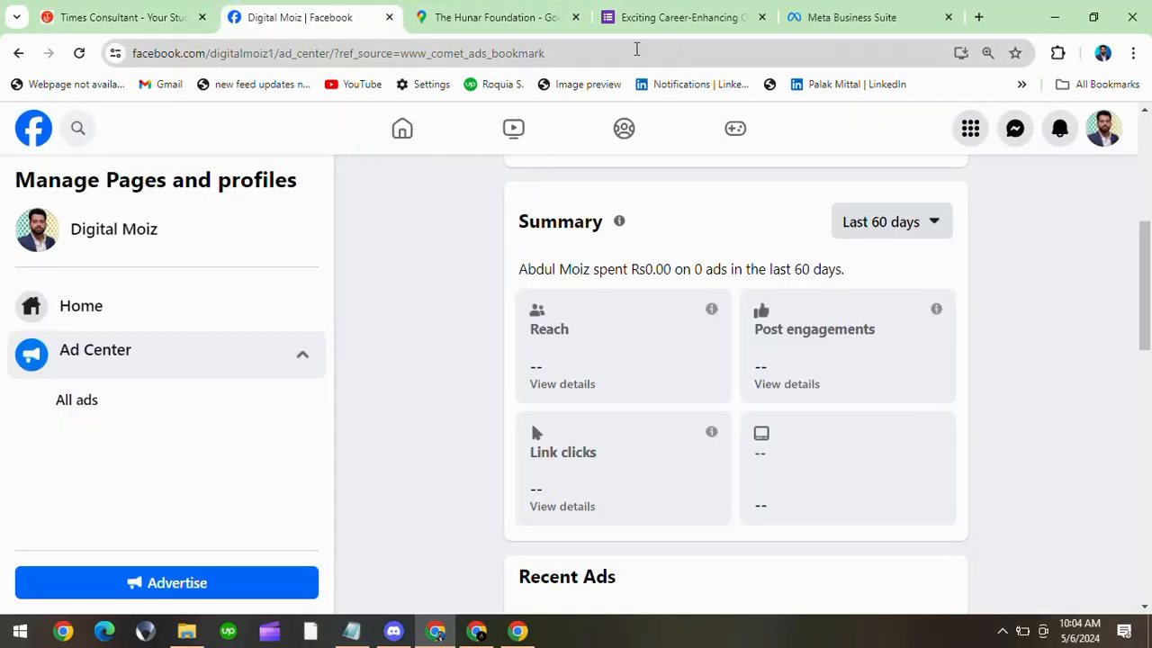
{"action": "left_click", "coordinate": [77, 129]}
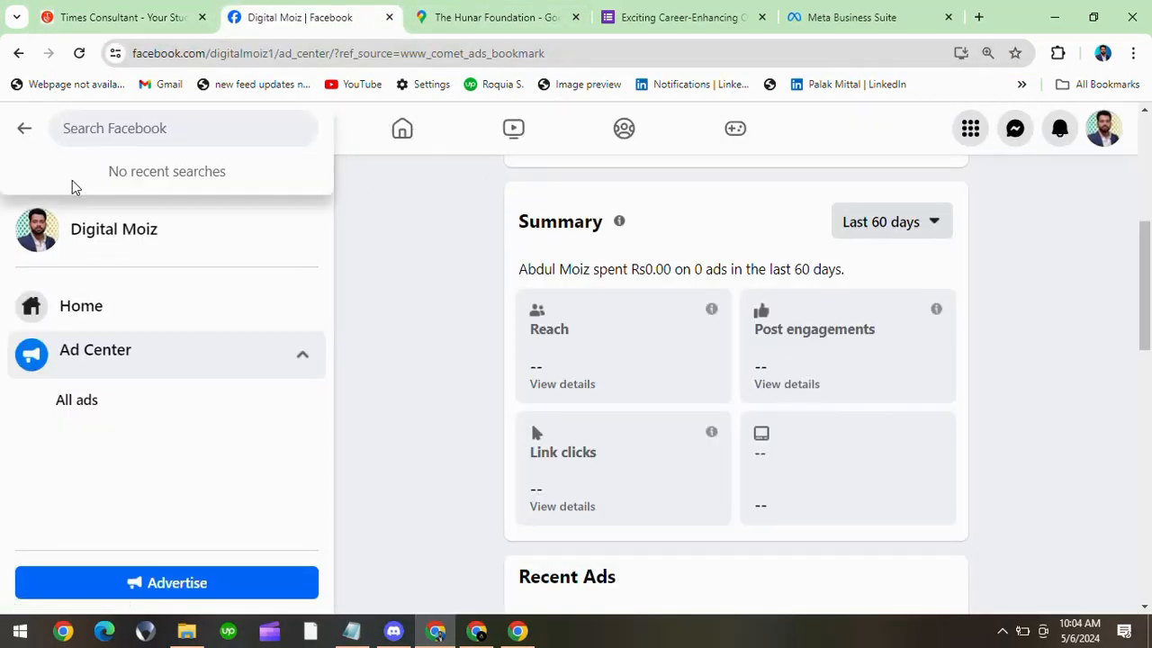
{"action": "left_click", "coordinate": [31, 138]}
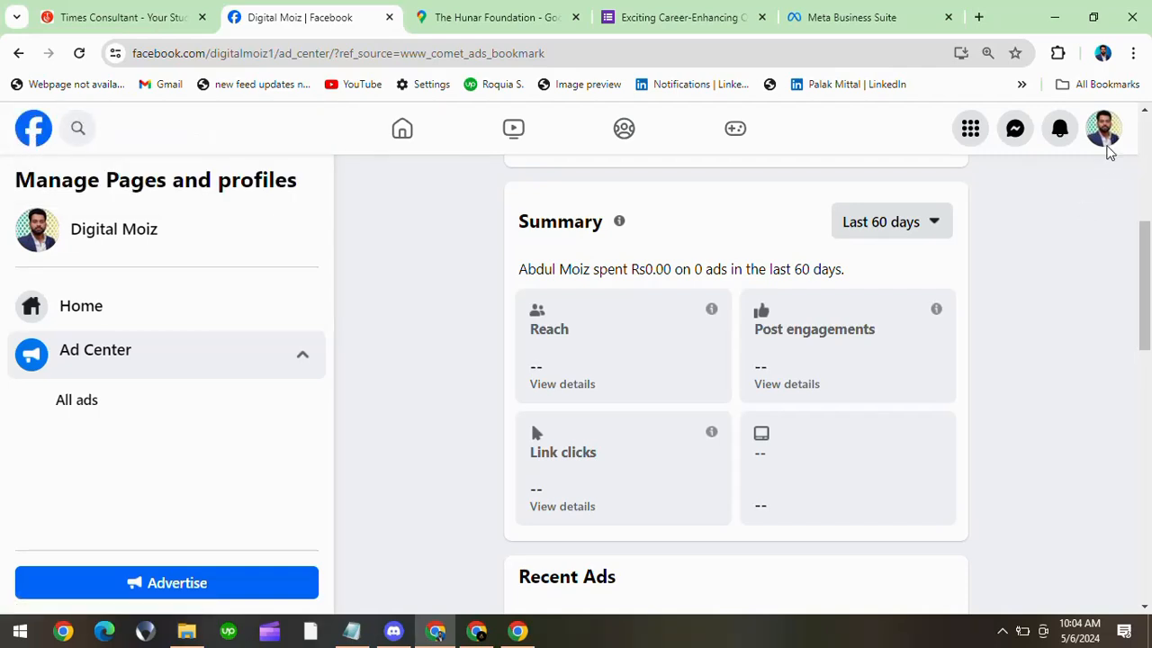
{"action": "left_click", "coordinate": [1104, 130]}
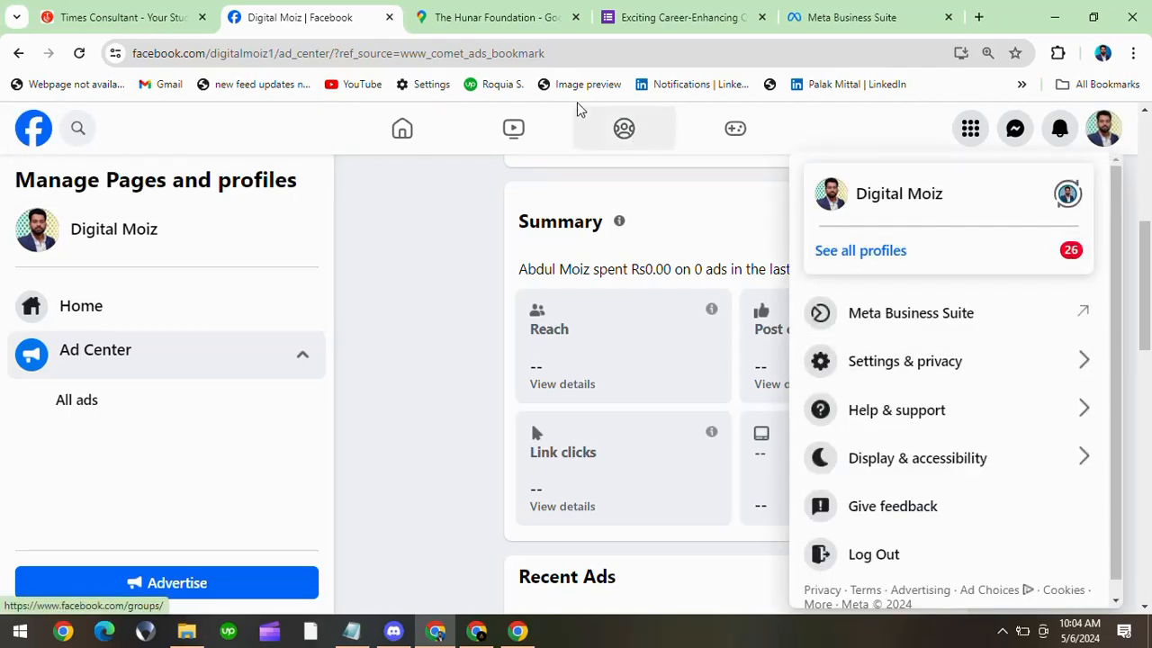
{"action": "left_click", "coordinate": [400, 135]}
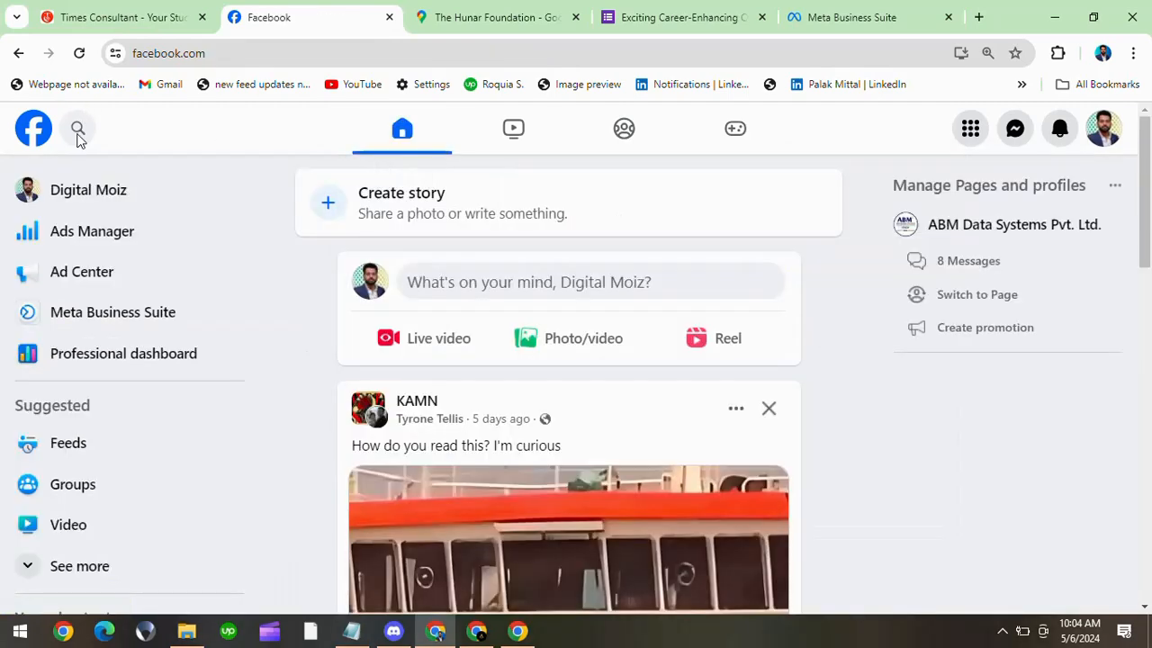
Step: Search Facebook for "the hunar foundation" and open The Hunar Foundation's page
{"action": "left_click", "coordinate": [77, 130]}
{"action": "type", "text": "h"}
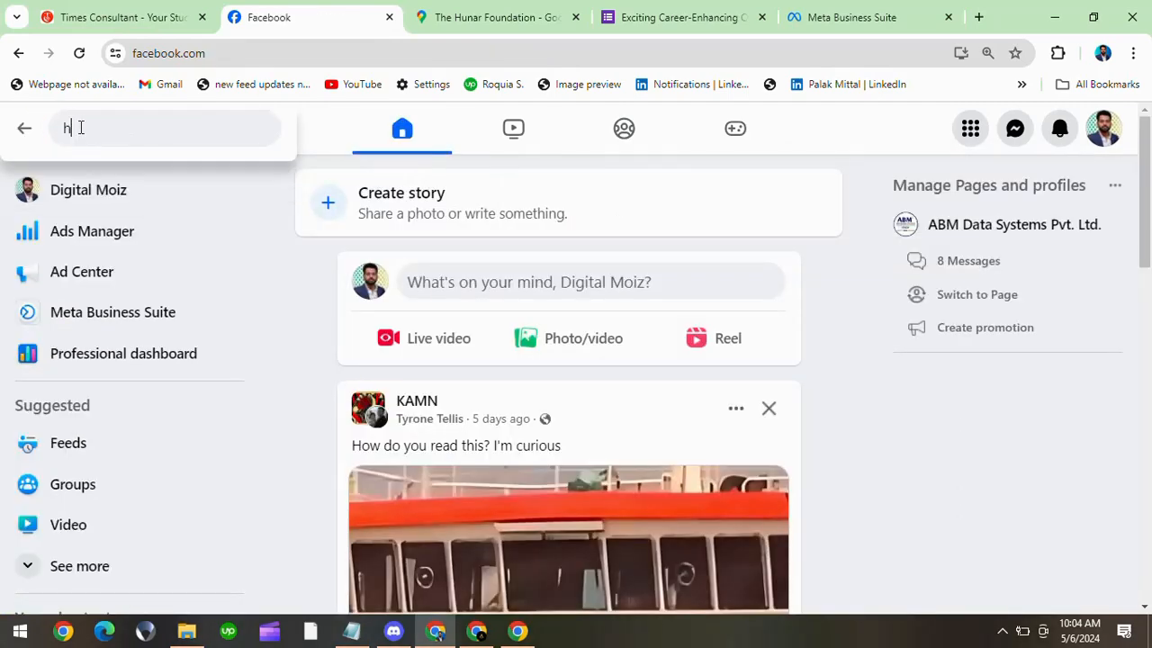
{"action": "type", "text": "un"}
{"action": "left_click", "coordinate": [90, 232]}
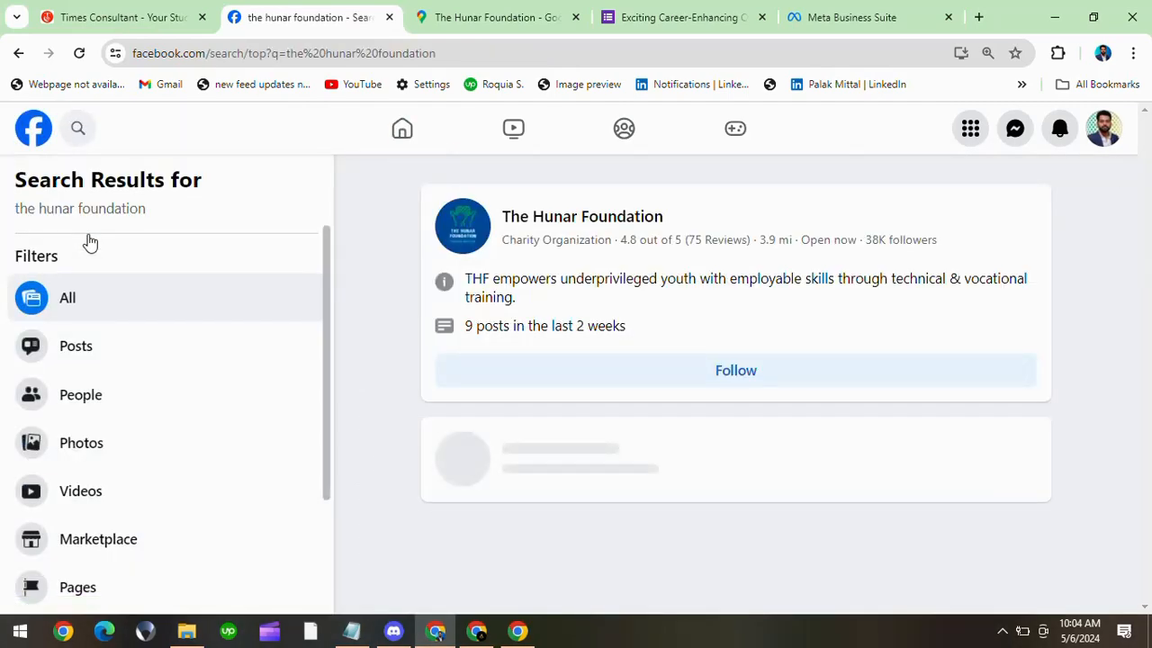
{"action": "left_click", "coordinate": [583, 219]}
Step: Find The Hunar Foundation's April 21 post about DAE-certified professionals and copy its opening line
{"action": "scroll", "coordinate": [589, 423], "scroll_direction": "down", "scroll_amount": 12}
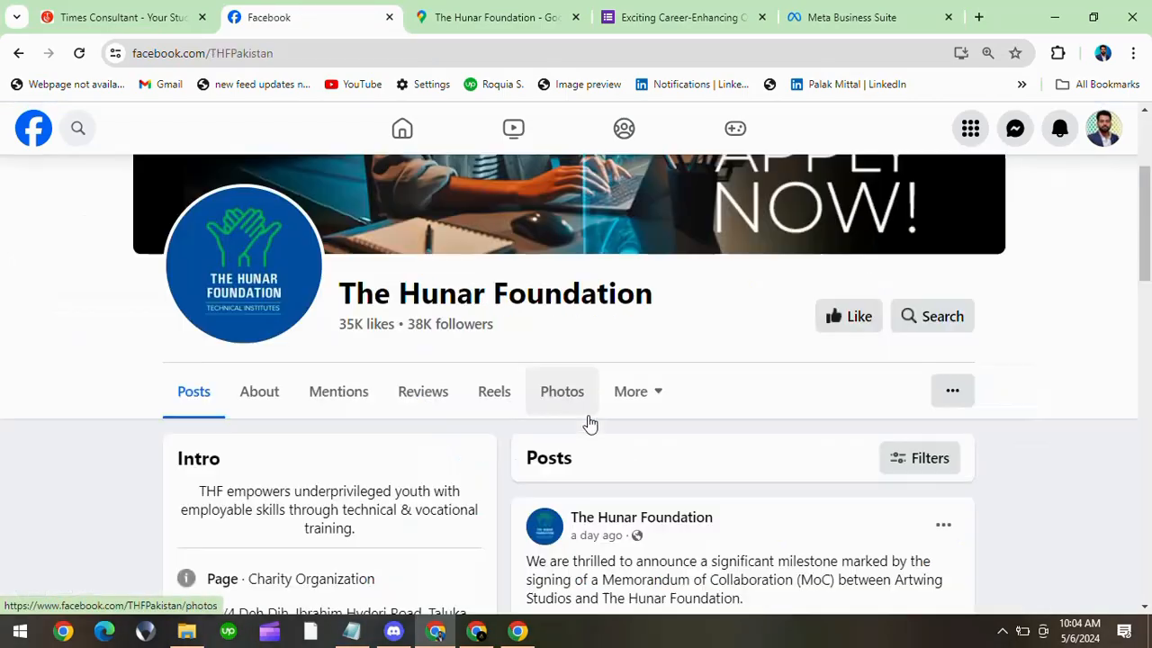
{"action": "scroll", "coordinate": [590, 423], "scroll_direction": "down", "scroll_amount": 15}
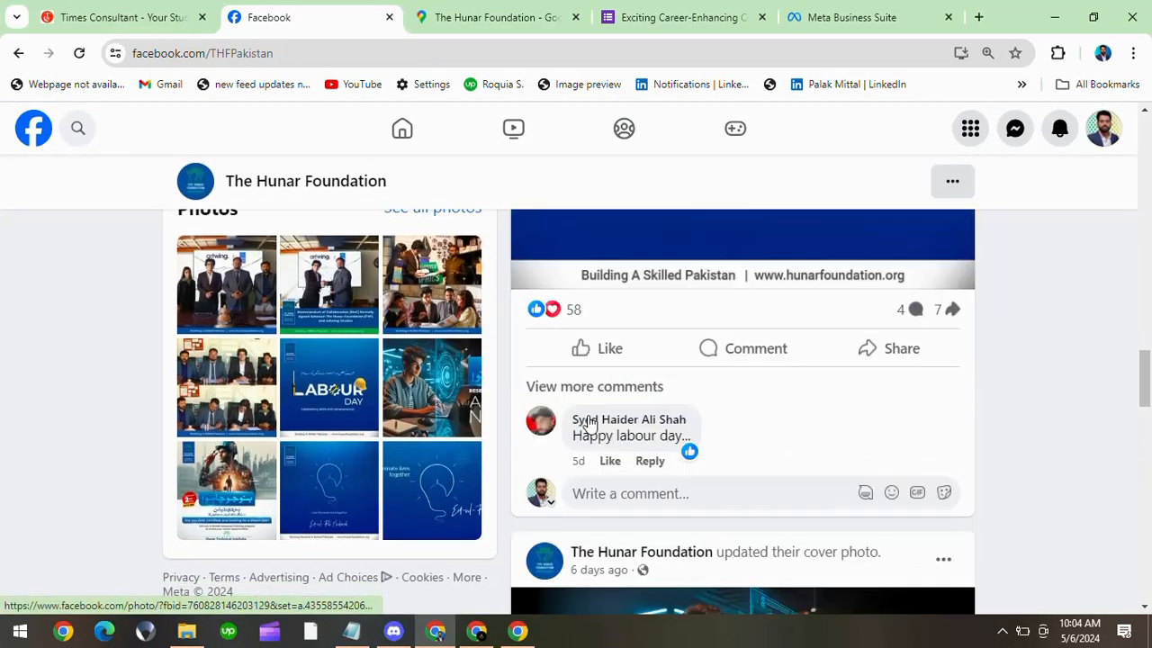
{"action": "scroll", "coordinate": [590, 419], "scroll_direction": "down", "scroll_amount": 7}
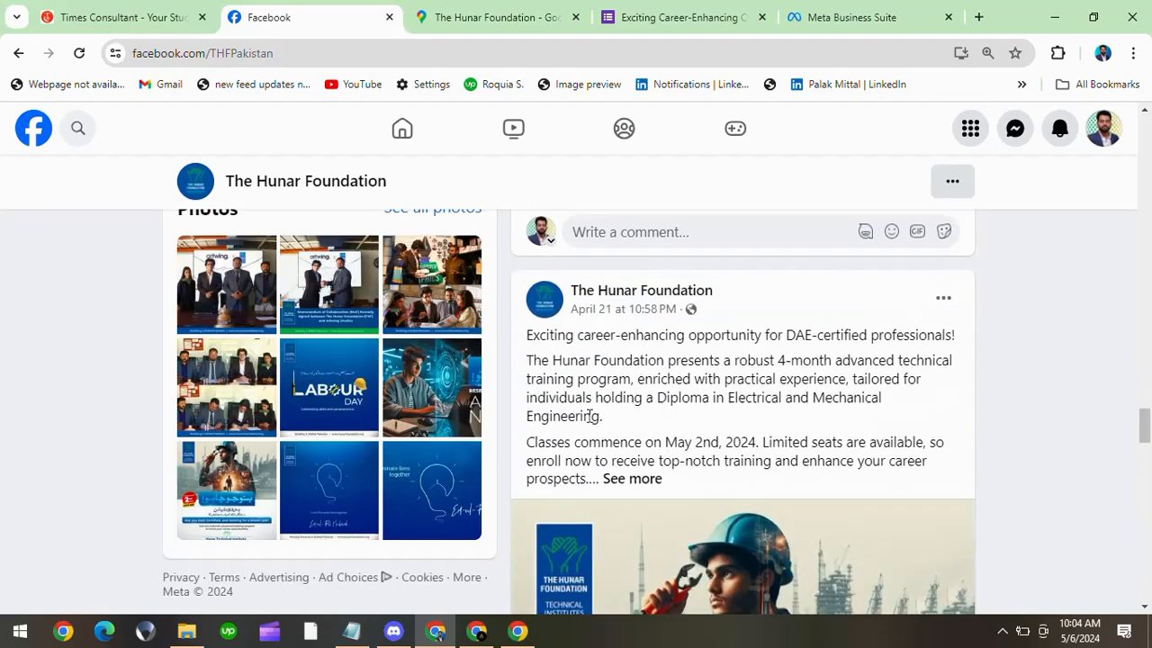
{"action": "scroll", "coordinate": [590, 423], "scroll_direction": "up", "scroll_amount": 5}
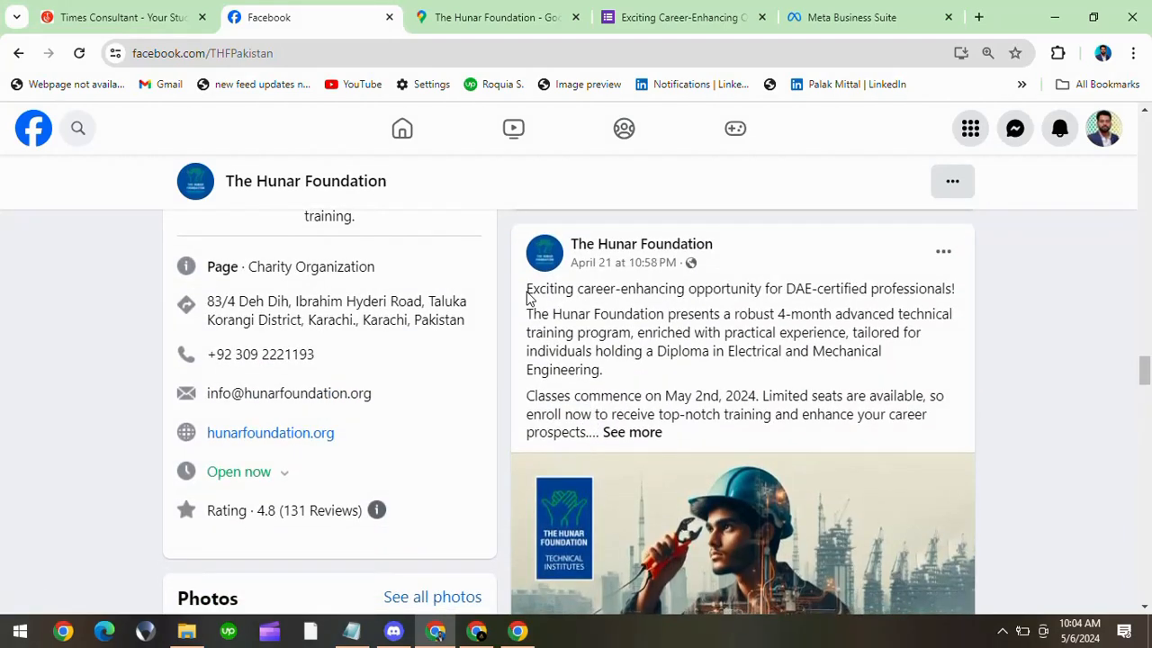
{"action": "left_click_drag", "start_coordinate": [527, 288], "coordinate": [956, 282]}
{"action": "key", "text": "ctrl+c"}
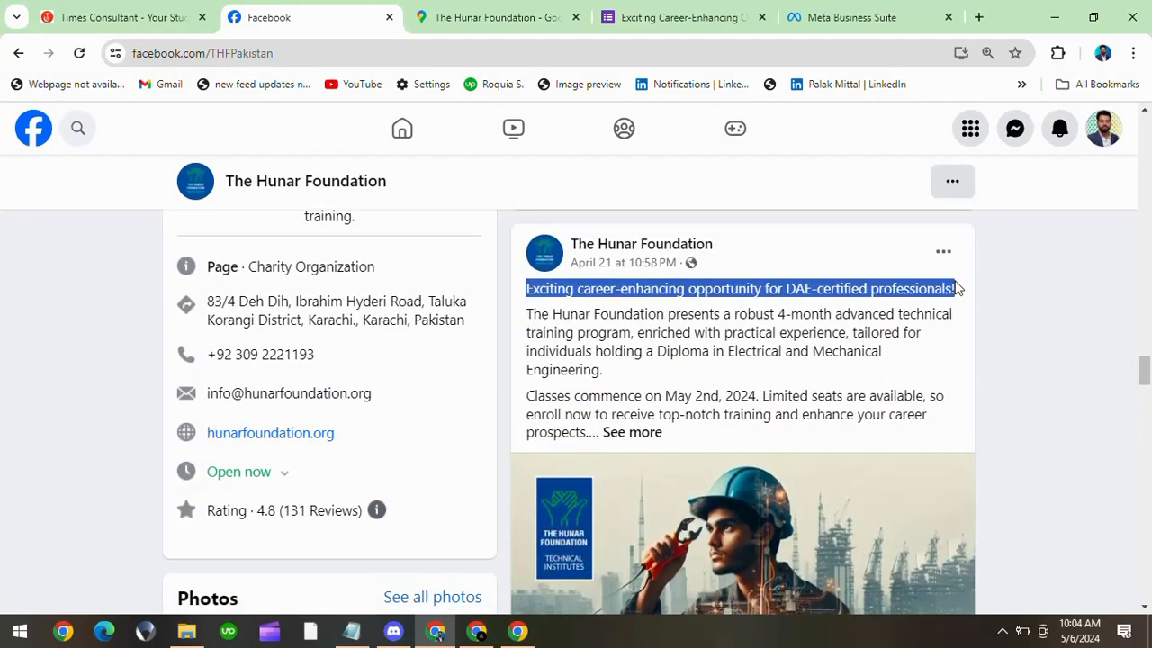
Step: Return to the lead form in Ads Manager and paste the copied opening line as the greeting headline
{"action": "left_click", "coordinate": [477, 630]}
{"action": "scroll", "coordinate": [407, 327], "scroll_direction": "up", "scroll_amount": 1}
{"action": "left_click", "coordinate": [342, 389]}
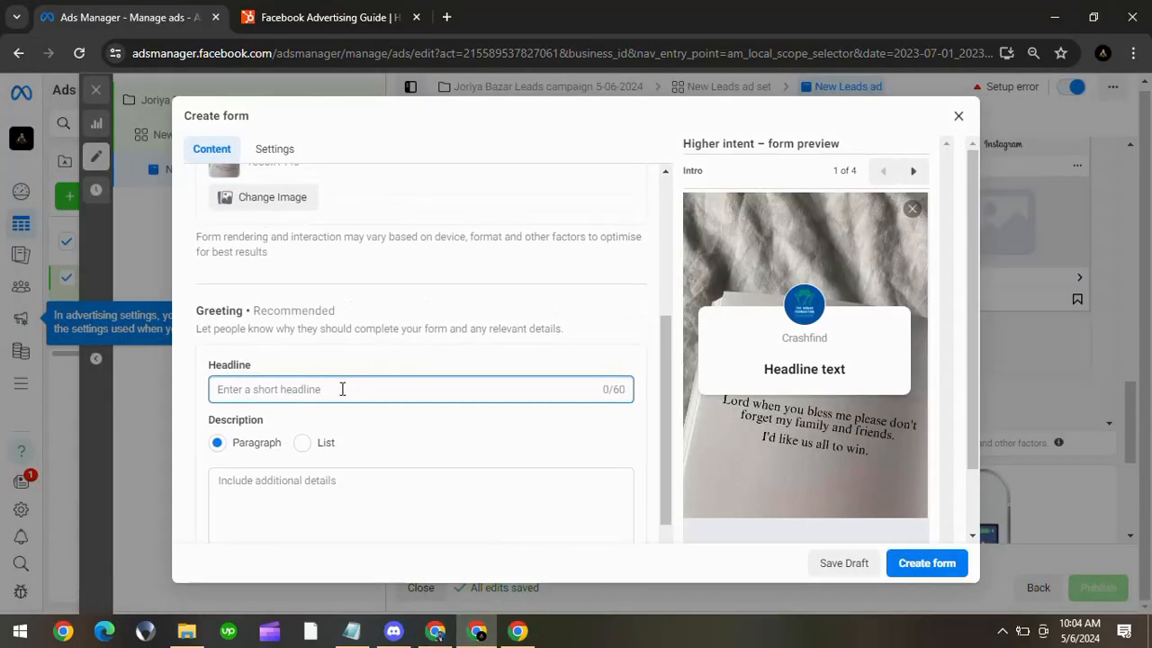
{"action": "key", "text": "ctrl+v"}
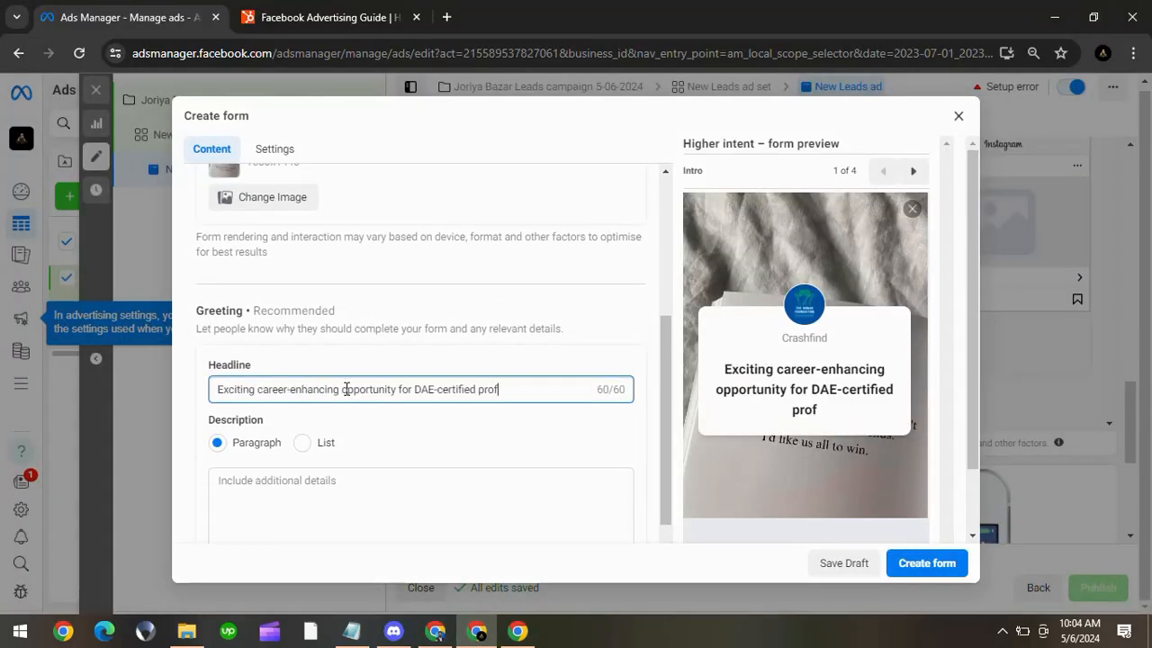
Step: Clear the greeting headline and put "Exciting career-enhancing opportunity for DAE-certified professionals!" in the description instead
{"action": "key", "text": "BackSpace"}
{"action": "key", "text": "BackSpace"}
{"action": "key", "text": "BackSpace"}
{"action": "key", "text": "BackSpace"}
{"action": "key", "text": "BackSpace"}
{"action": "key", "text": "BackSpace"}
{"action": "key", "text": "BackSpace"}
{"action": "key", "text": "BackSpace"}
{"action": "key", "text": "BackSpace"}
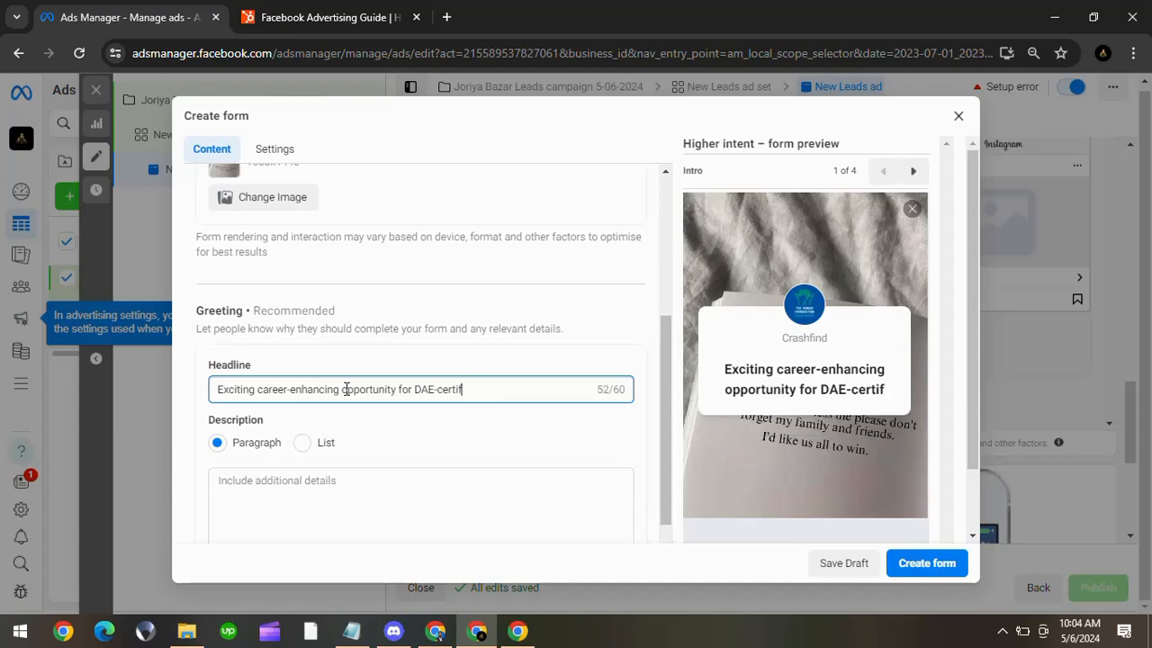
{"action": "key", "text": "BackSpace"}
{"action": "key", "text": "BackSpace"}
{"action": "key", "text": "BackSpace"}
{"action": "key", "text": "BackSpace"}
{"action": "key", "text": "BackSpace"}
{"action": "key", "text": "BackSpace"}
{"action": "key", "text": "BackSpace"}
{"action": "key", "text": "BackSpace"}
{"action": "key", "text": "BackSpace"}
{"action": "key", "text": "BackSpace"}
{"action": "key", "text": "BackSpace"}
{"action": "key", "text": "BackSpace"}
{"action": "key", "text": "BackSpace"}
{"action": "key", "text": "BackSpace"}
{"action": "key", "text": "BackSpace"}
{"action": "key", "text": "BackSpace"}
{"action": "key", "text": "BackSpace"}
{"action": "key", "text": "BackSpace"}
{"action": "key", "text": "BackSpace"}
{"action": "key", "text": "BackSpace"}
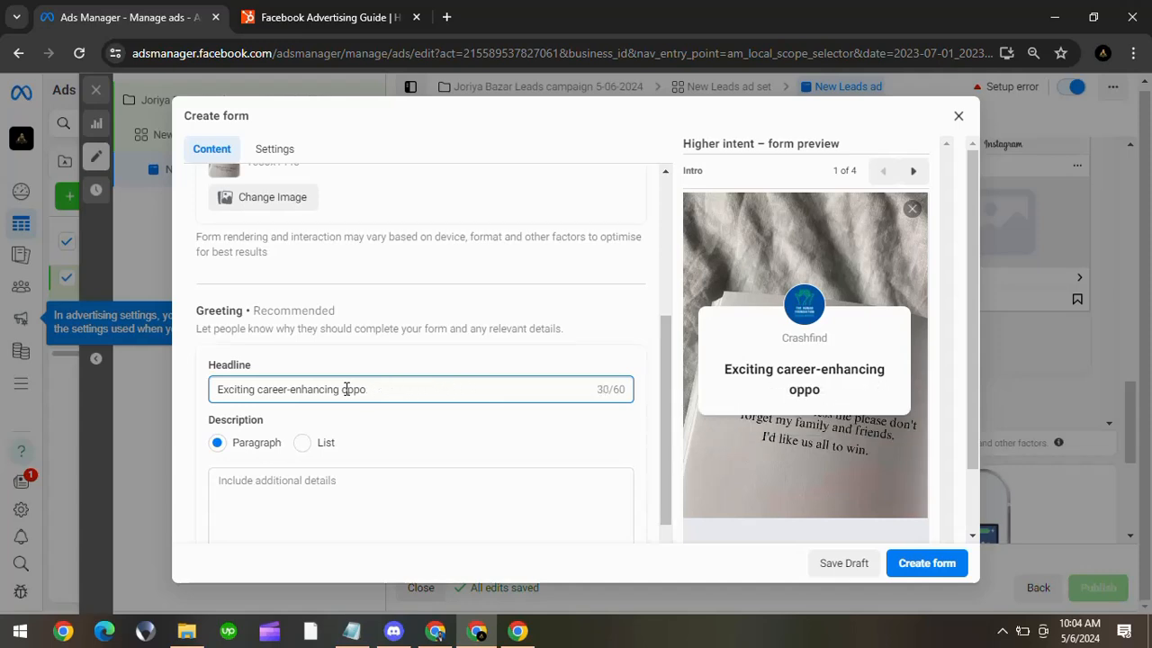
{"action": "key", "text": "BackSpace"}
{"action": "key", "text": "BackSpace"}
{"action": "key", "text": "BackSpace"}
{"action": "key", "text": "BackSpace"}
{"action": "key", "text": "BackSpace"}
{"action": "key", "text": "BackSpace"}
{"action": "key", "text": "BackSpace"}
{"action": "key", "text": "BackSpace"}
{"action": "key", "text": "BackSpace"}
{"action": "key", "text": "BackSpace"}
{"action": "key", "text": "BackSpace"}
{"action": "key", "text": "BackSpace"}
{"action": "key", "text": "BackSpace"}
{"action": "key", "text": "BackSpace"}
{"action": "key", "text": "BackSpace"}
{"action": "key", "text": "BackSpace"}
{"action": "key", "text": "BackSpace"}
{"action": "key", "text": "BackSpace"}
{"action": "key", "text": "BackSpace"}
{"action": "key", "text": "BackSpace"}
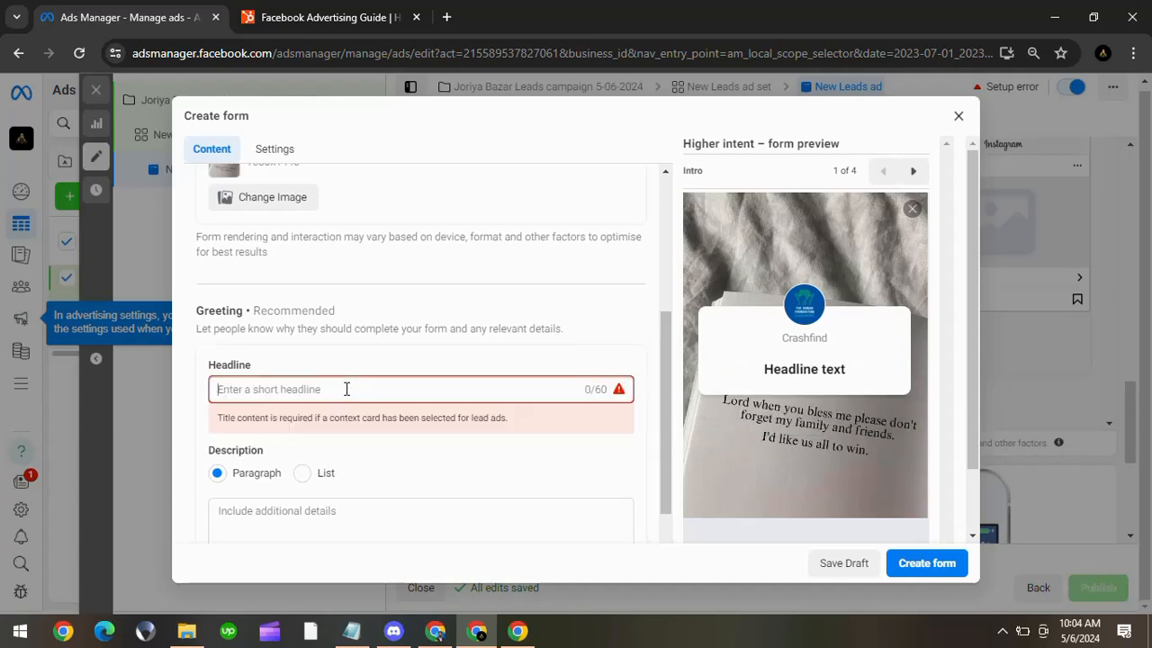
{"action": "left_click", "coordinate": [312, 515]}
{"action": "type", "text": "Exciting career-enhancing opportunity for DAE-certified professionals!"}
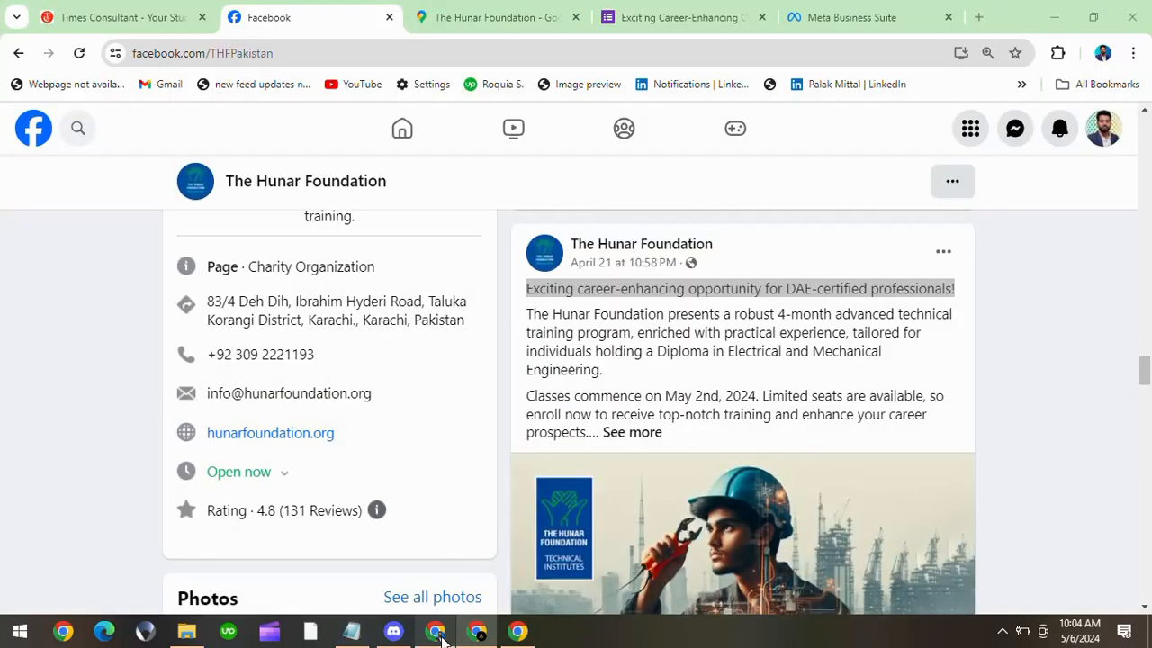
Step: Replace the greeting description with the Facebook post's paragraph about the robust 4-month advanced technical training program
{"action": "left_click", "coordinate": [435, 631]}
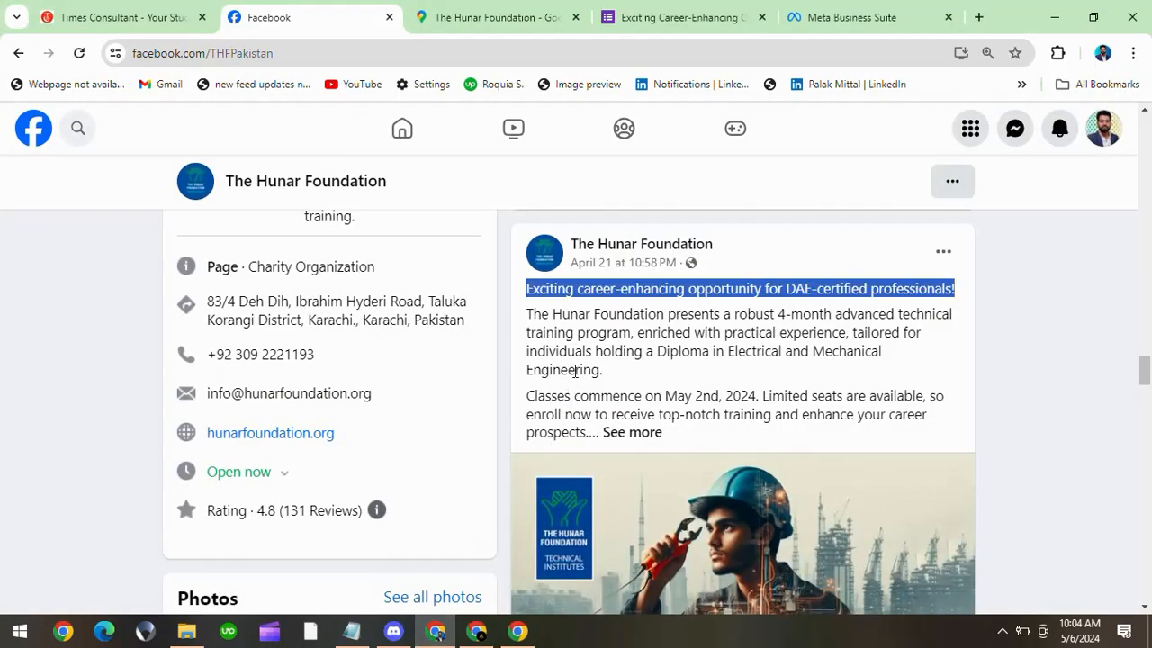
{"action": "left_click_drag", "start_coordinate": [528, 315], "coordinate": [635, 381]}
{"action": "key", "text": "ctrl+c"}
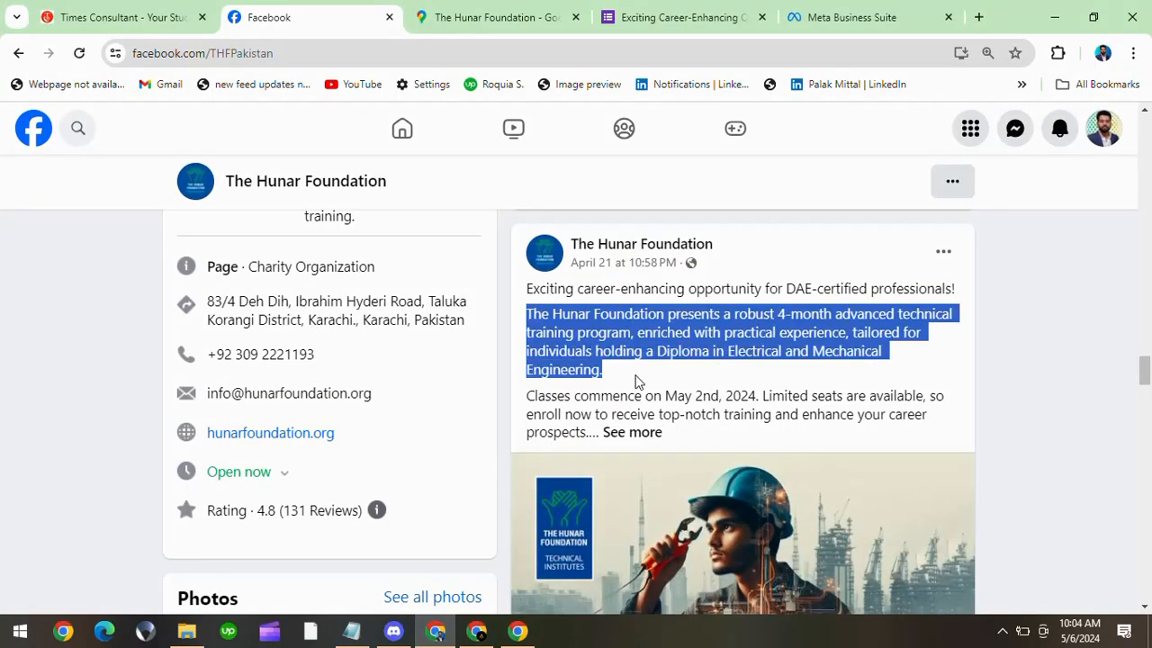
{"action": "left_click", "coordinate": [477, 631]}
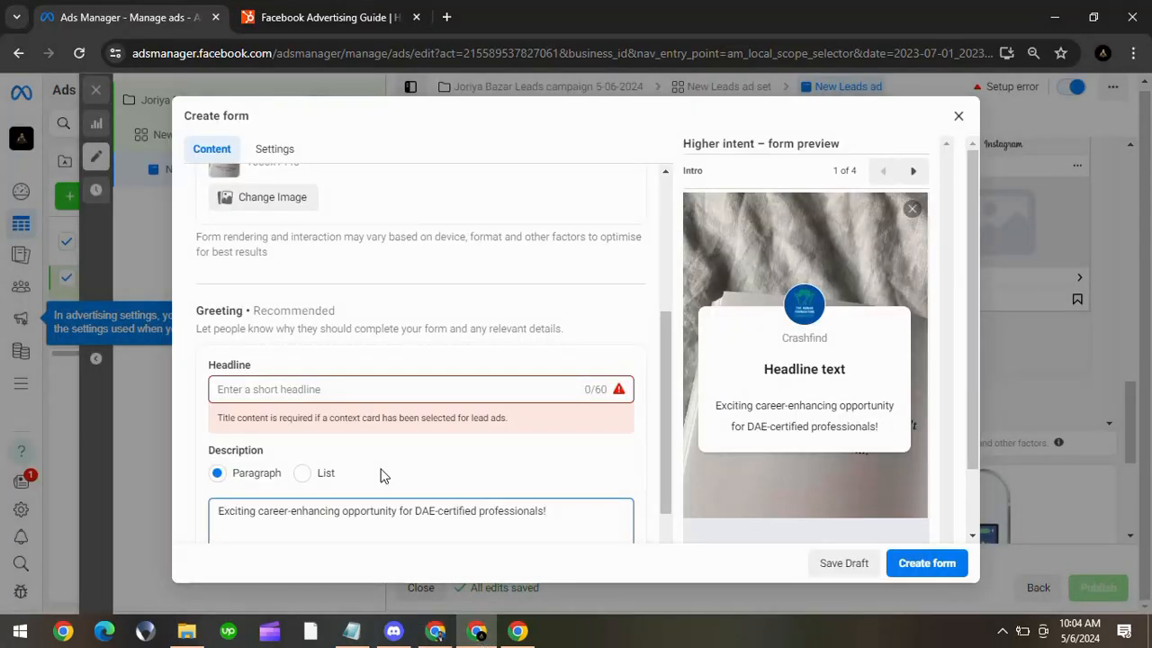
{"action": "key", "text": "ctrl+a"}
{"action": "key", "text": "BackSpace"}
{"action": "key", "text": "ctrl+v"}
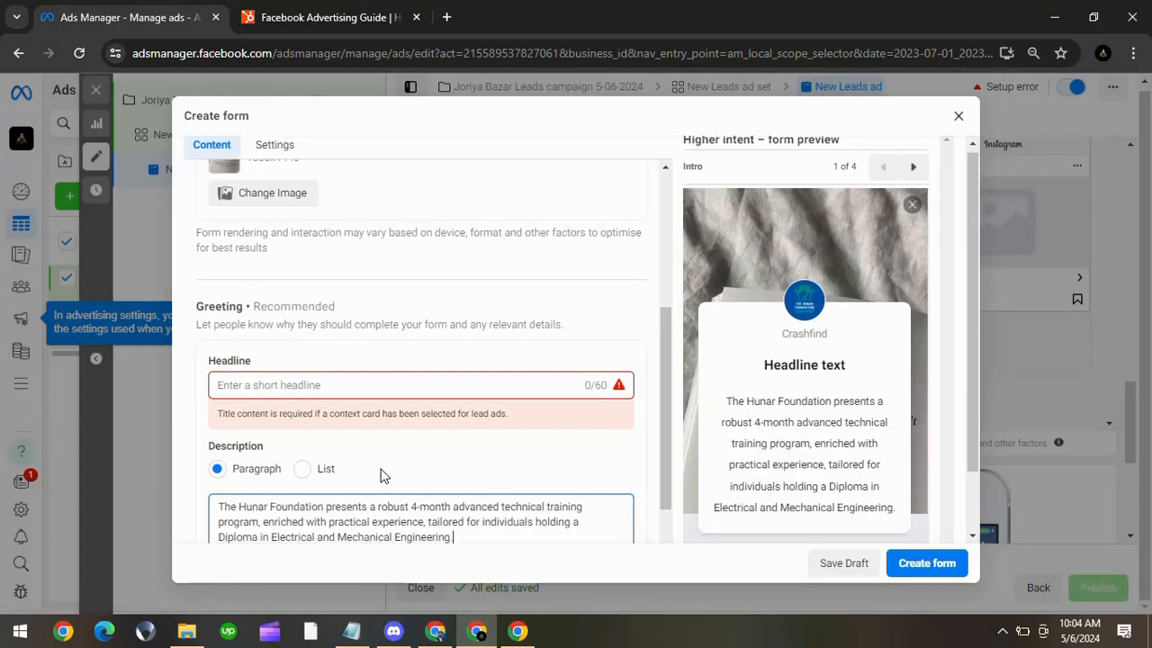
Step: Shorten the greeting description to "The Hunar Foundation presents a robust 4-month advanced technical training program."
{"action": "scroll", "coordinate": [473, 450], "scroll_direction": "down", "scroll_amount": 2}
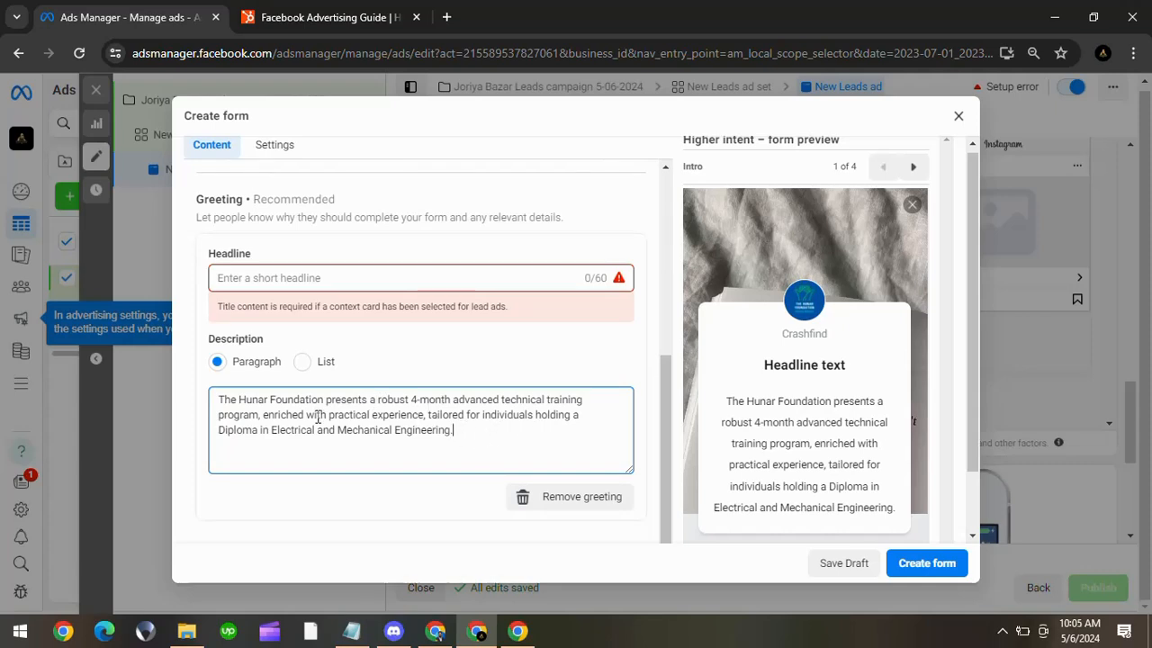
{"action": "left_click_drag", "start_coordinate": [263, 416], "coordinate": [264, 423]}
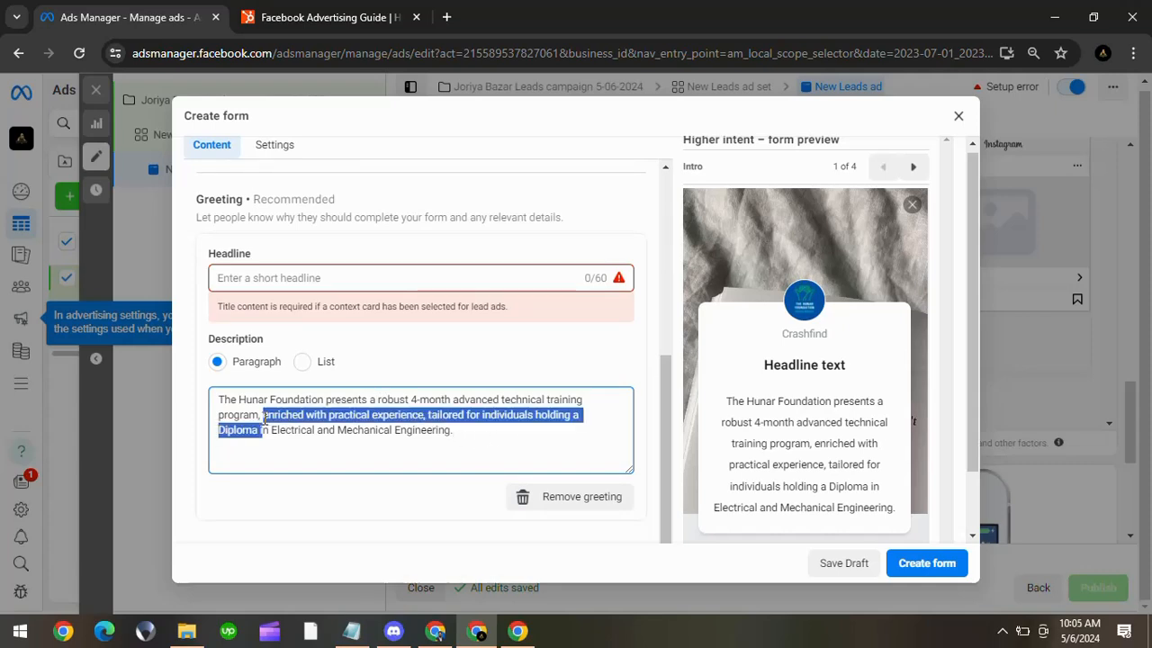
{"action": "key", "text": "shift+Down"}
{"action": "key", "text": "BackSpace"}
{"action": "key", "text": "BackSpace"}
{"action": "key", "text": "BackSpace"}
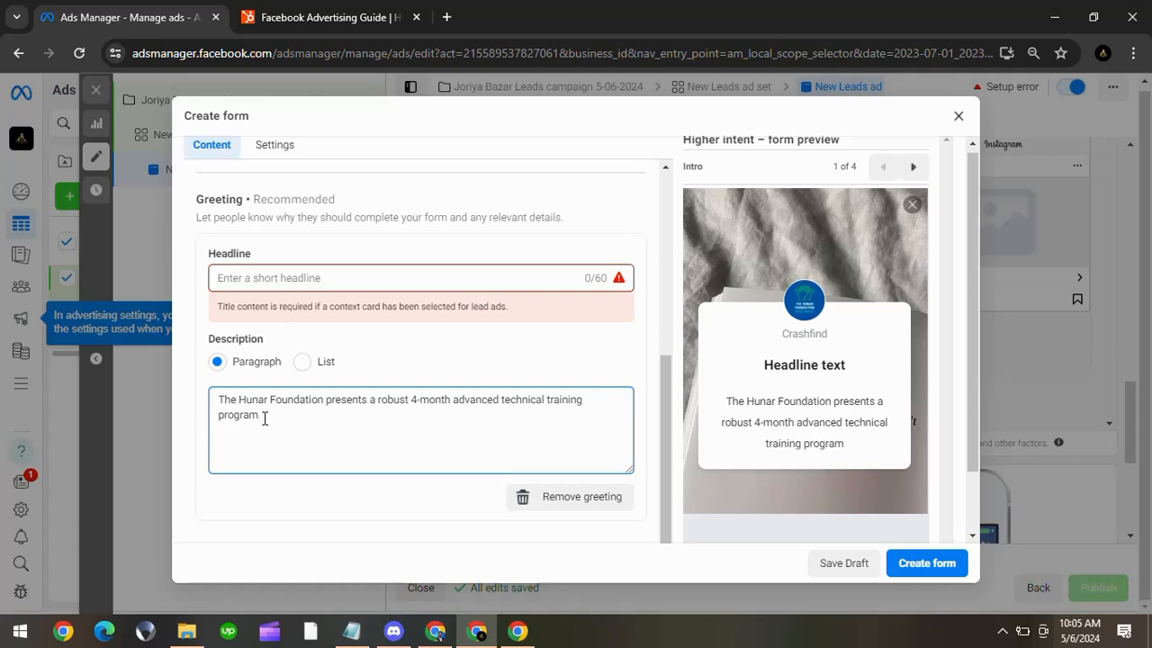
{"action": "type", "text": "."}
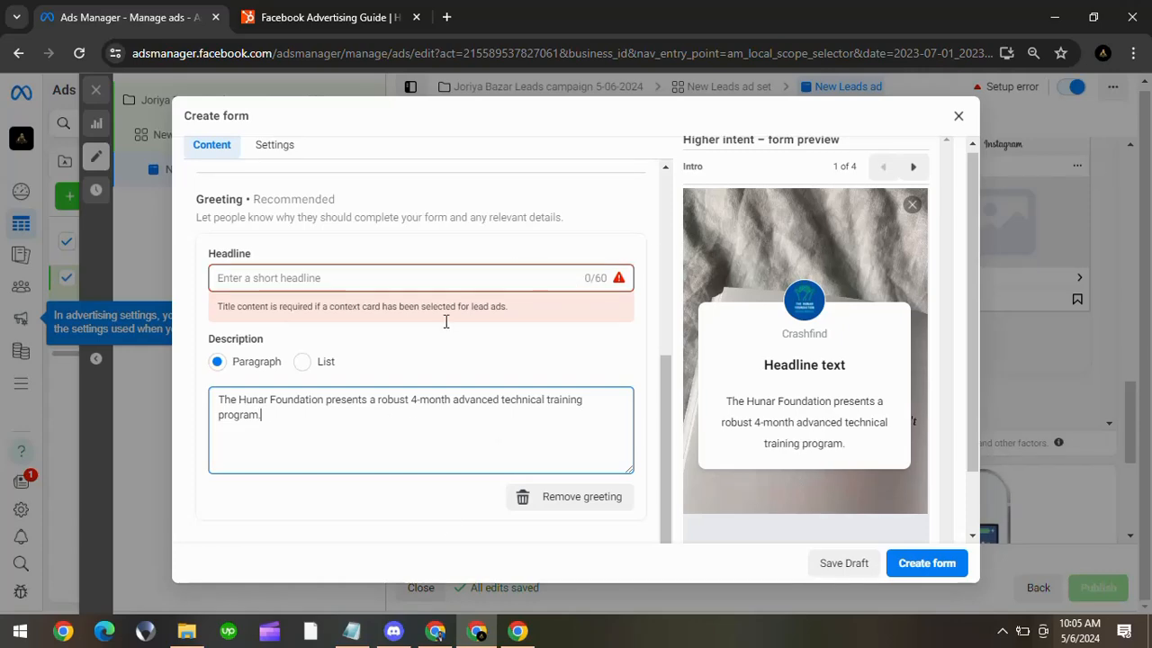
Step: Copy "Exciting career-enhancing opportunity for DAE-certified" from the Facebook post and paste it as the greeting headline
{"action": "left_click", "coordinate": [435, 631]}
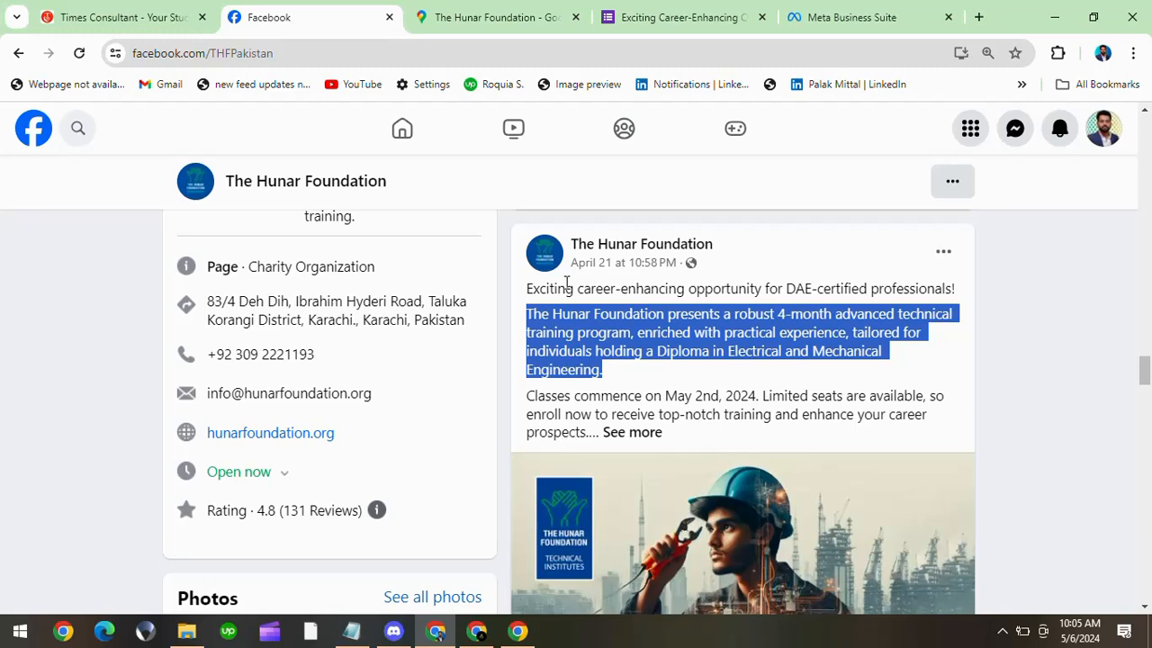
{"action": "left_click_drag", "start_coordinate": [527, 288], "coordinate": [873, 289]}
{"action": "key", "text": "ctrl+c"}
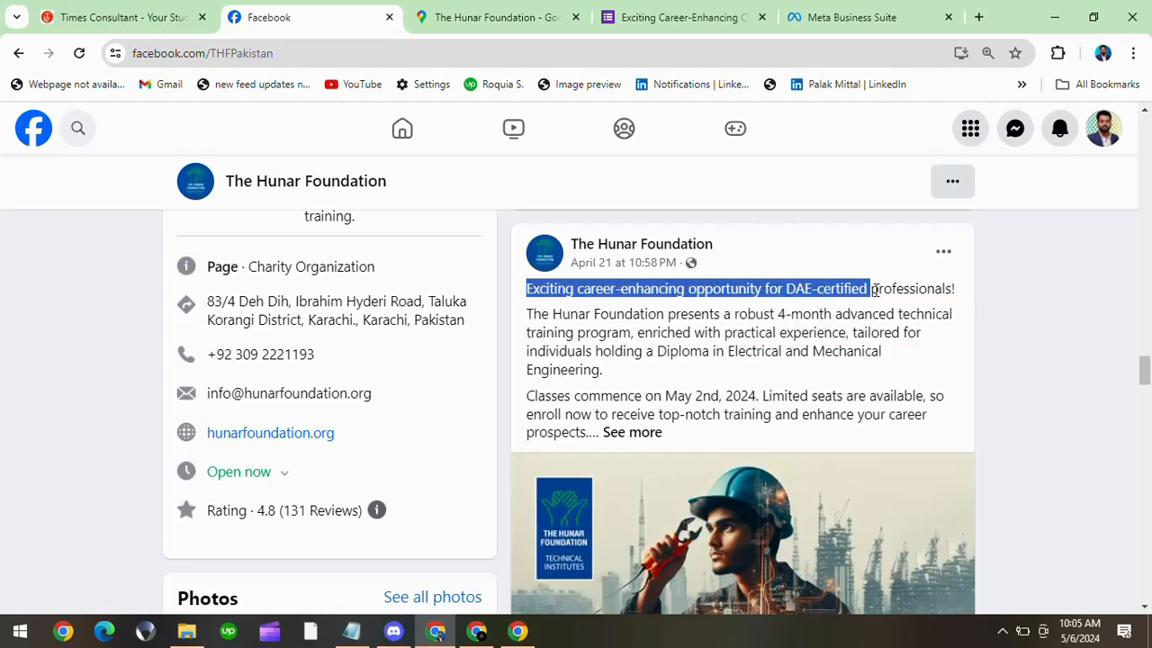
{"action": "left_click", "coordinate": [477, 631]}
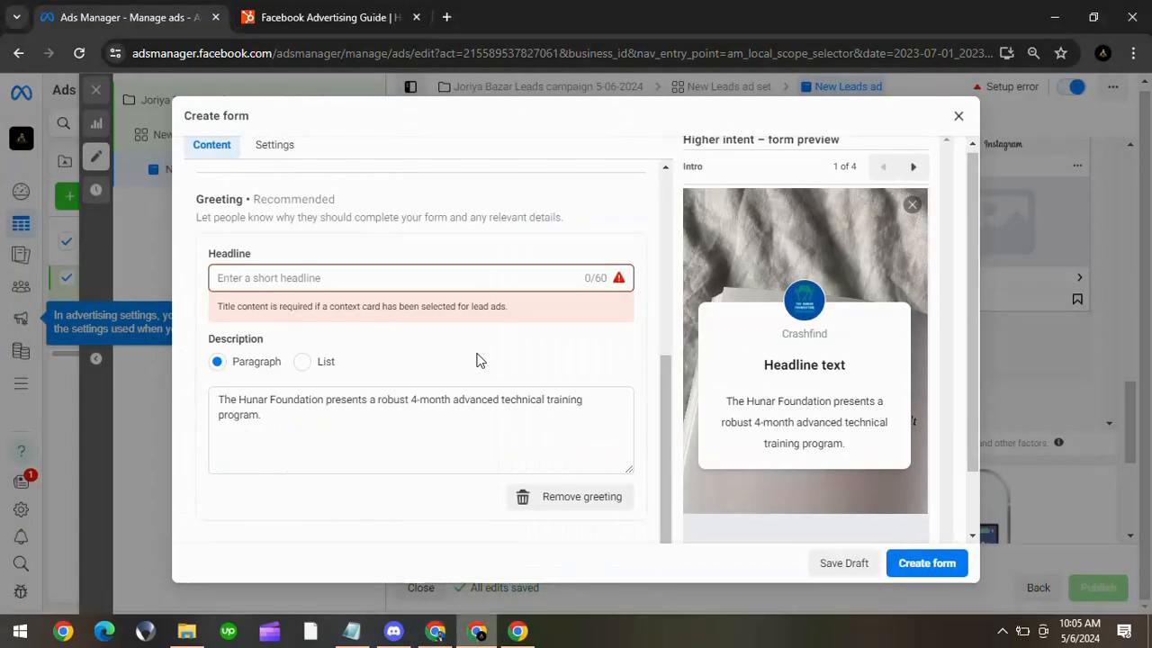
{"action": "left_click", "coordinate": [489, 284]}
{"action": "key", "text": "ctrl+v"}
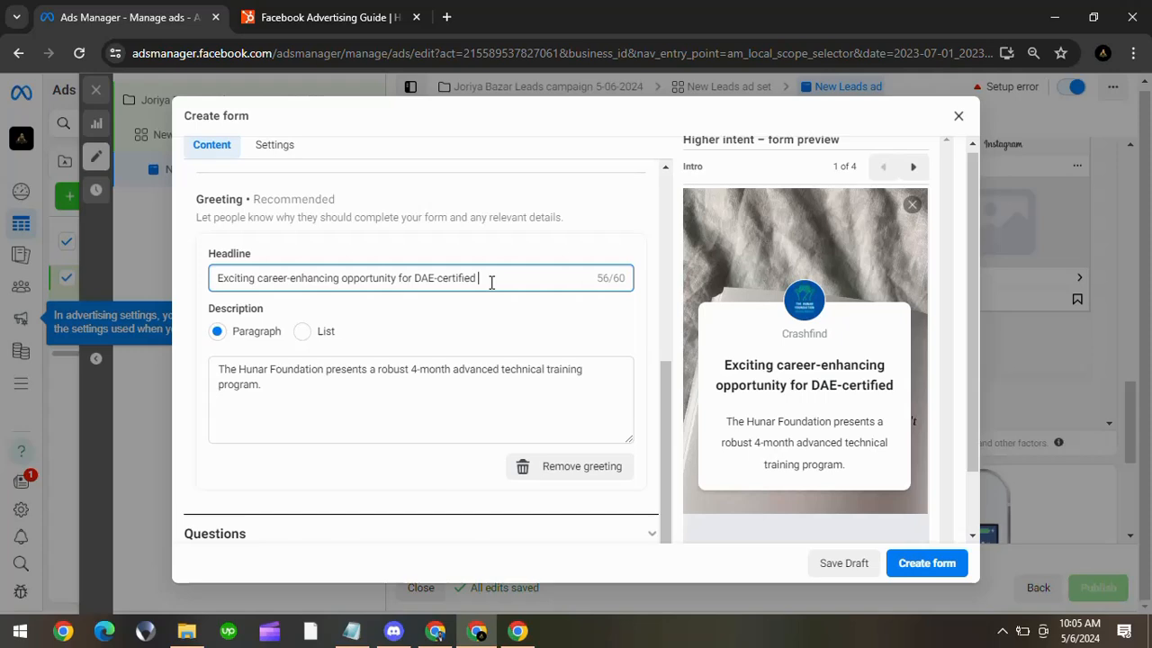
Step: Set the greeting description's format to List
{"action": "left_click", "coordinate": [299, 337]}
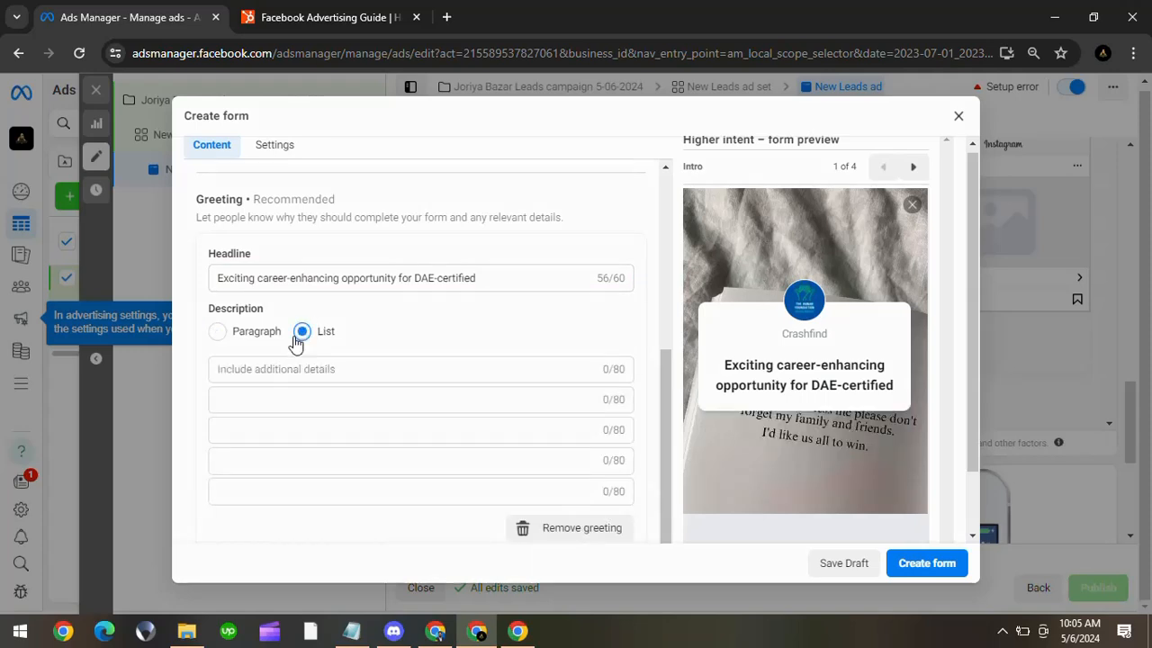
Step: Copy "4-month advanced technical training program" from the Facebook post and paste it as the greeting description's first list item
{"action": "left_click", "coordinate": [436, 631]}
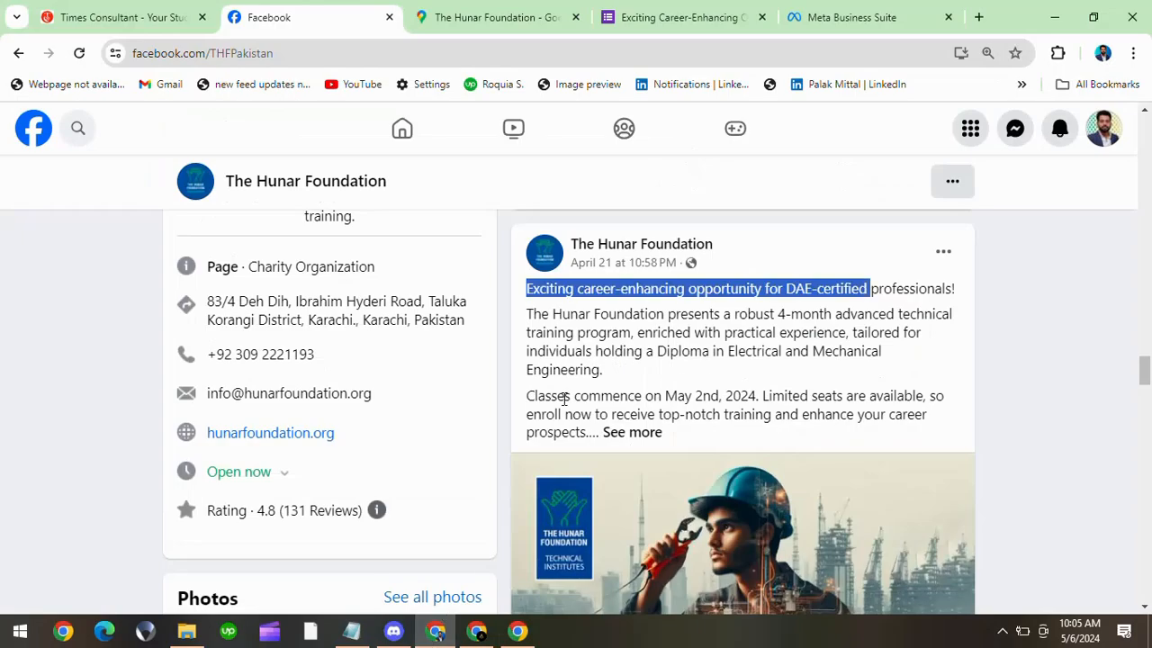
{"action": "left_click", "coordinate": [635, 433]}
{"action": "scroll", "coordinate": [638, 441], "scroll_direction": "down", "scroll_amount": 2}
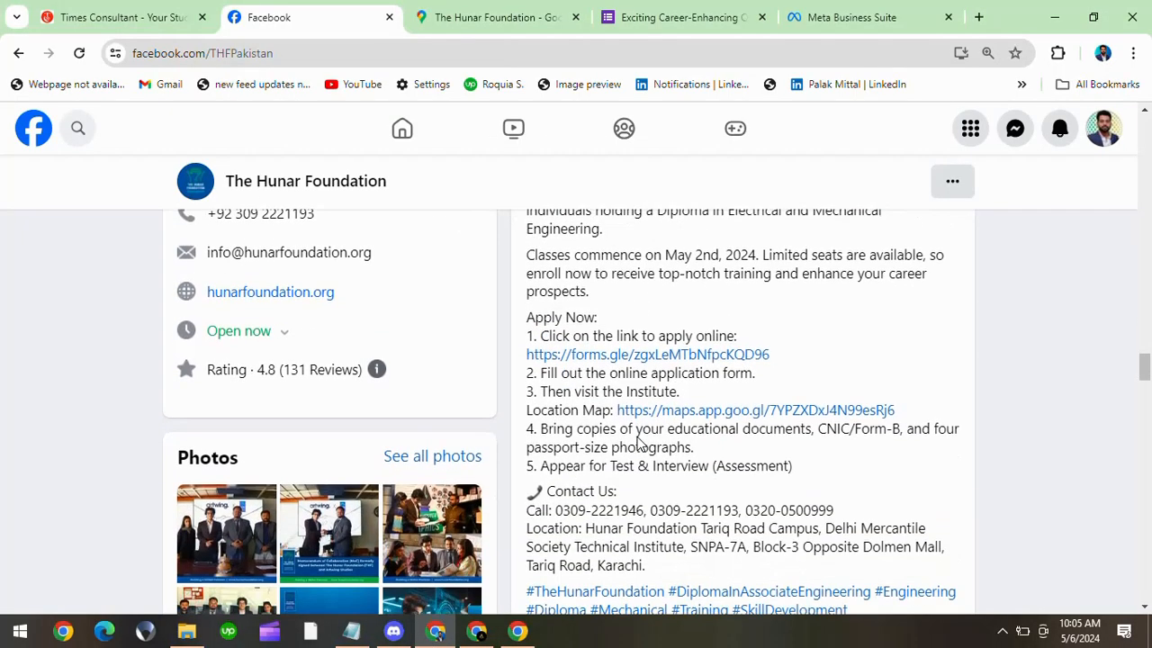
{"action": "scroll", "coordinate": [639, 441], "scroll_direction": "up", "scroll_amount": 2}
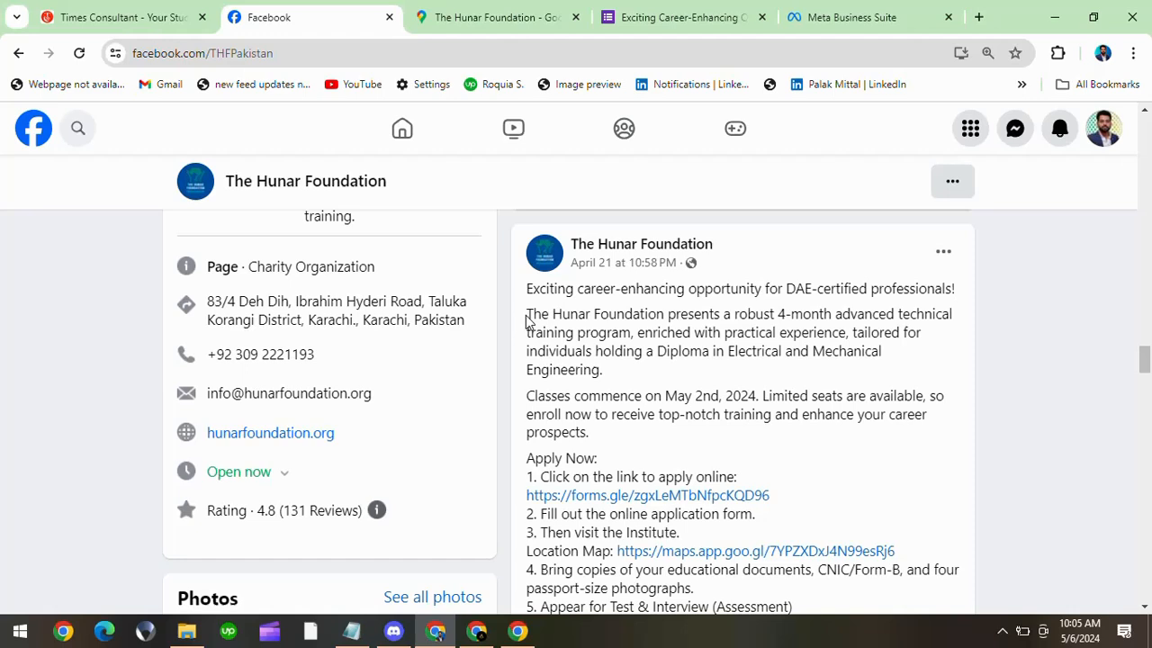
{"action": "left_click_drag", "start_coordinate": [529, 317], "coordinate": [552, 315]}
{"action": "left_click_drag", "start_coordinate": [778, 314], "coordinate": [633, 334]}
{"action": "key", "text": "ctrl+c"}
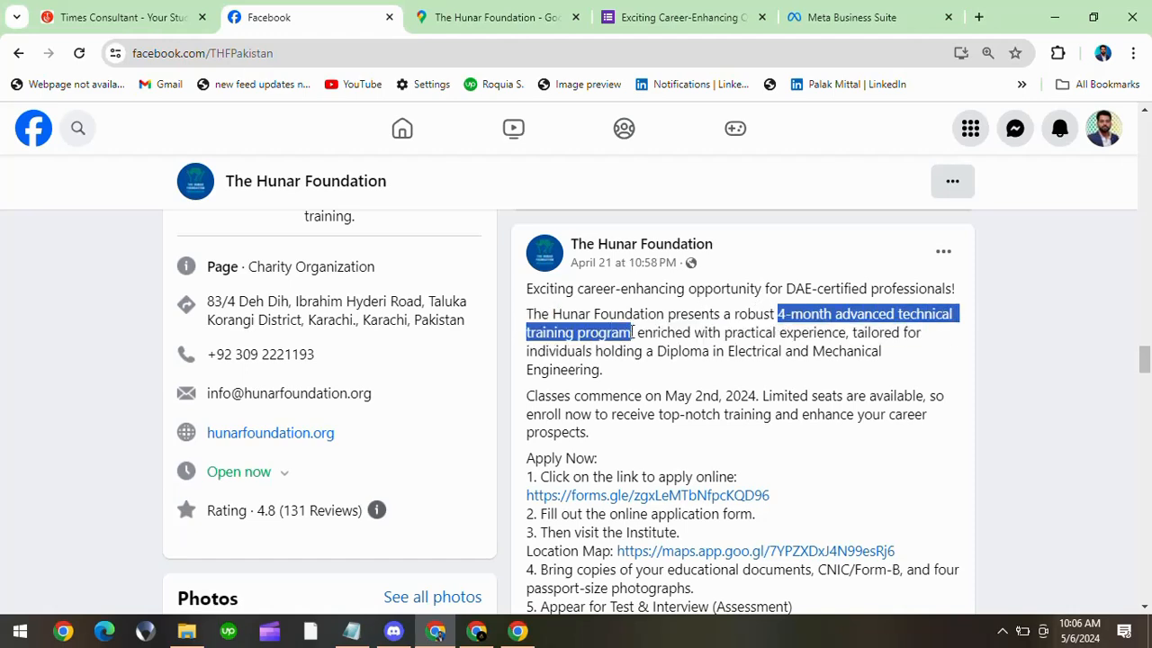
{"action": "left_click", "coordinate": [477, 631]}
{"action": "left_click", "coordinate": [409, 374]}
{"action": "key", "text": "ctrl+v"}
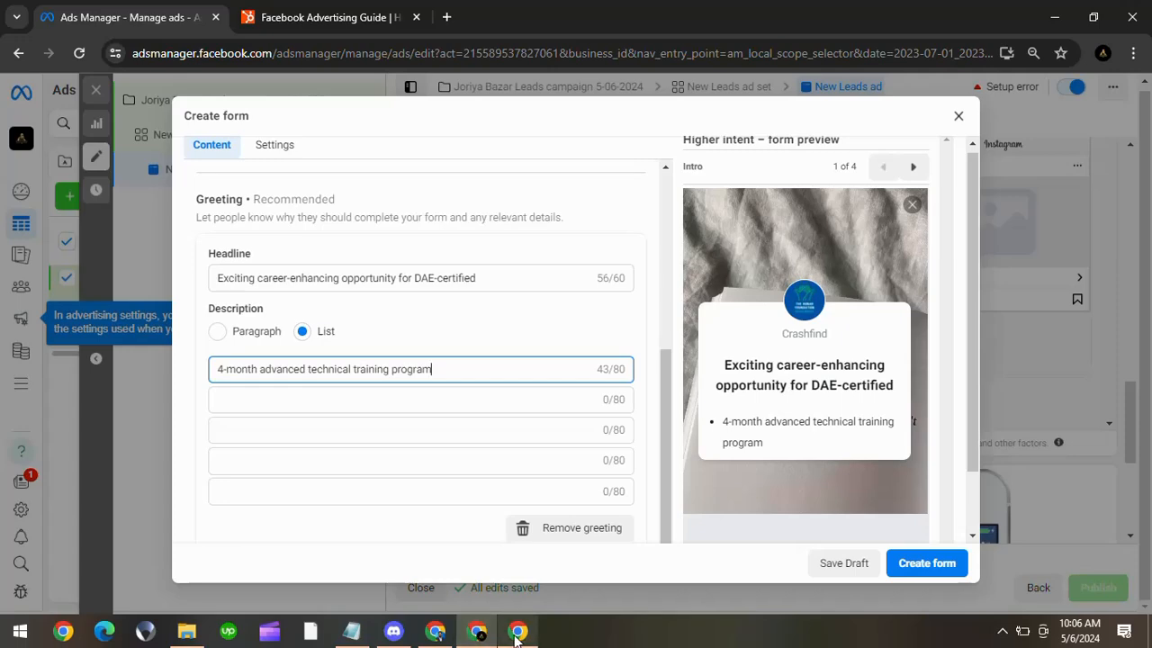
Step: Copy "enriched with practical experience" from the Facebook post and paste it as the greeting description's second list item
{"action": "left_click", "coordinate": [435, 631]}
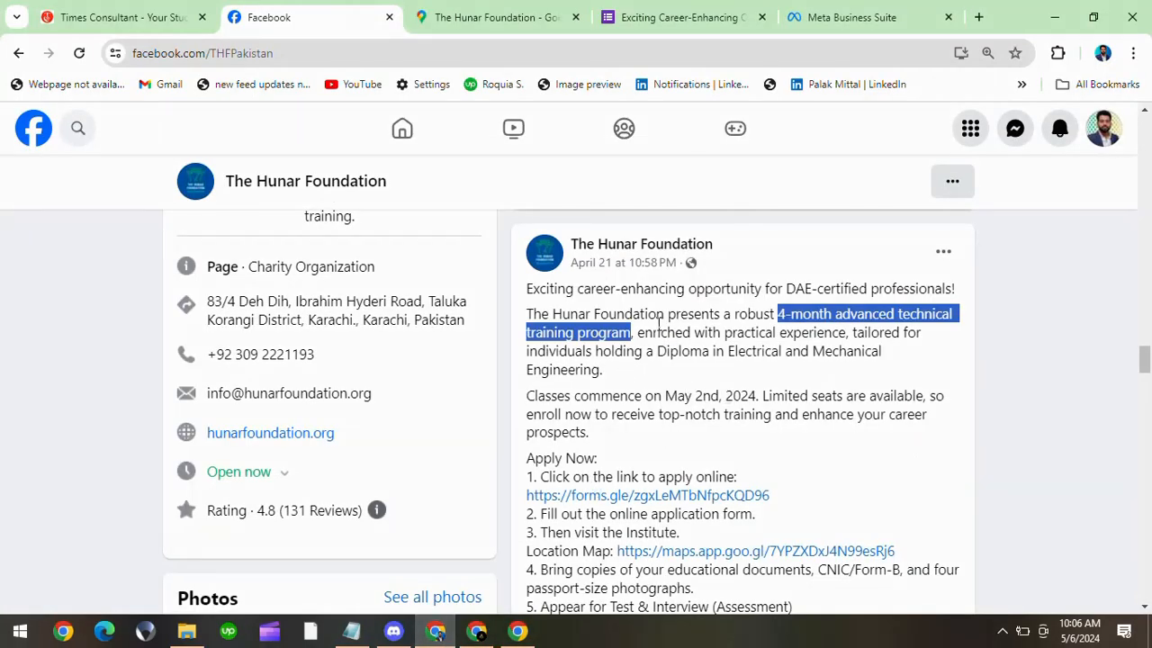
{"action": "left_click_drag", "start_coordinate": [638, 333], "coordinate": [847, 336]}
{"action": "key", "text": "ctrl+c"}
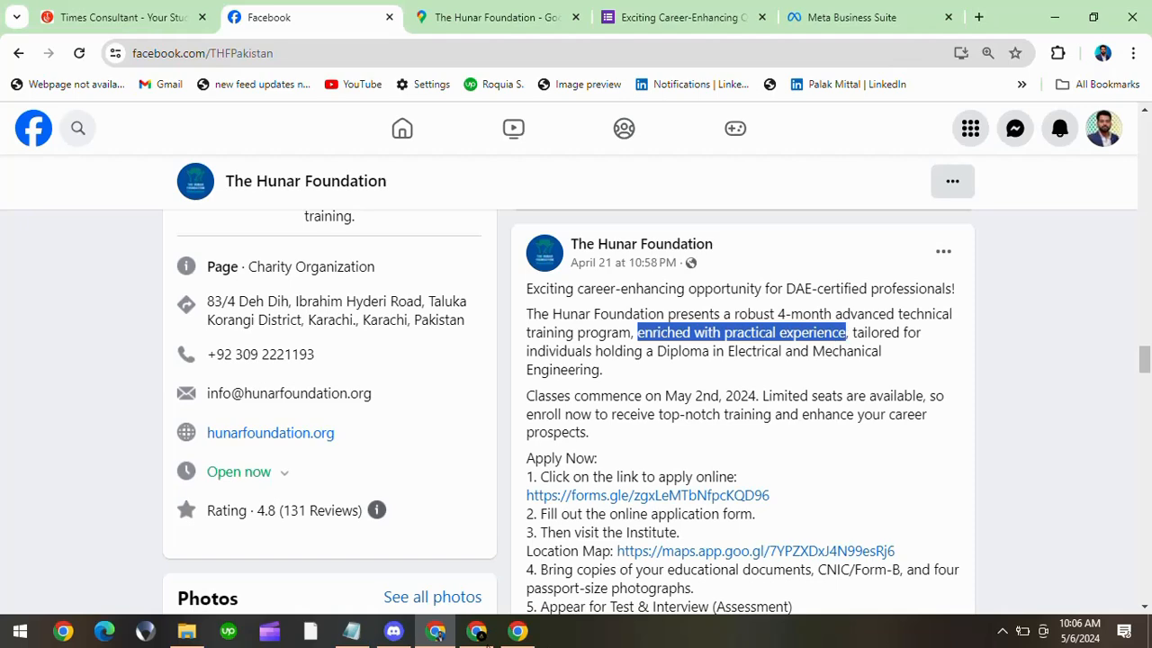
{"action": "left_click", "coordinate": [477, 631]}
{"action": "left_click", "coordinate": [466, 402]}
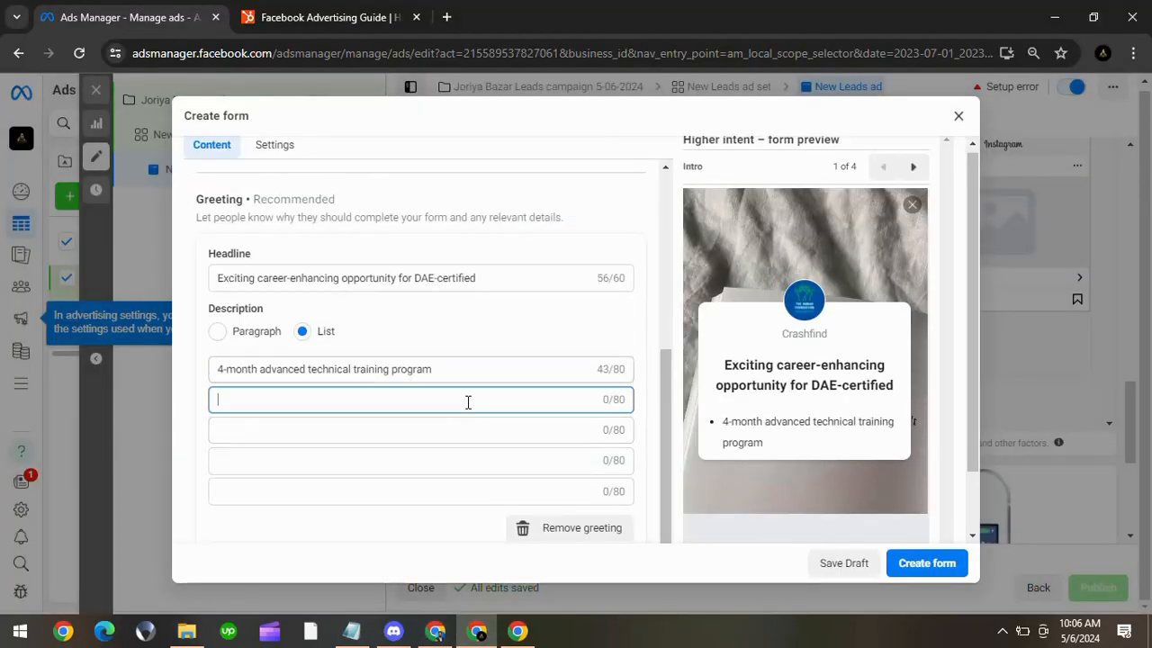
{"action": "key", "text": "ctrl+v"}
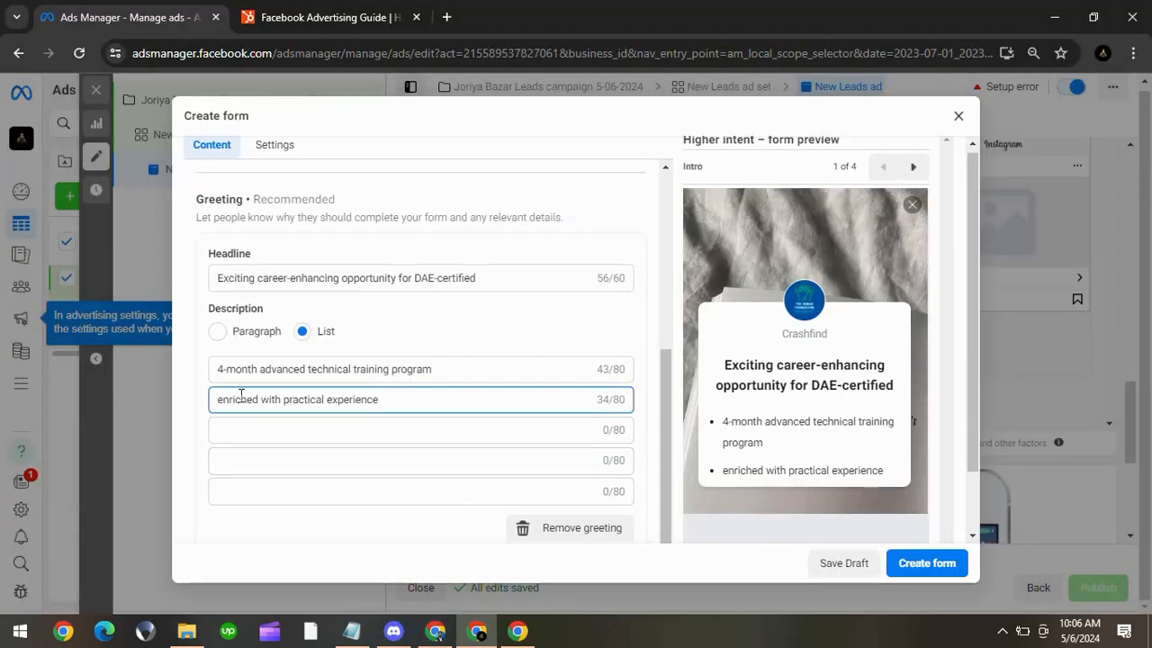
Step: Capitalize the first letter of the second list item so it reads "Enriched with practical experience"
{"action": "left_click", "coordinate": [224, 401]}
{"action": "key", "text": "BackSpace"}
{"action": "type", "text": "R"}
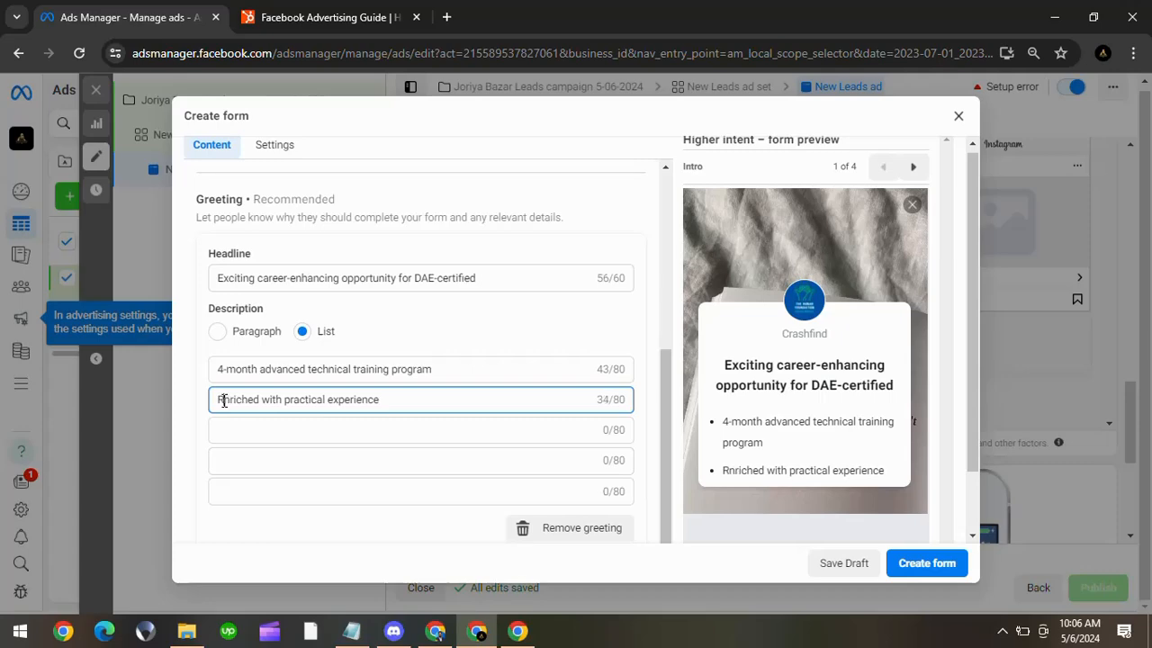
{"action": "key", "text": "BackSpace"}
{"action": "type", "text": "E"}
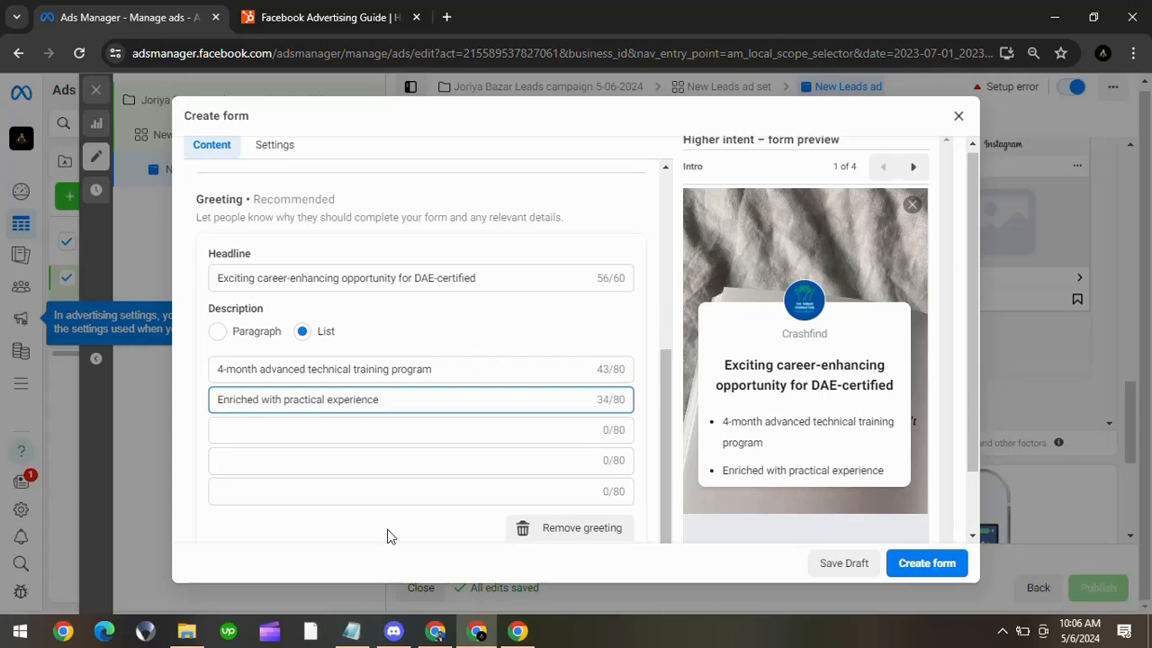
Step: Copy the Facebook post's phrase "tailored for individuals holding a Diploma in Electrical and Mechanical Engineering." and paste it as the third list item
{"action": "left_click", "coordinate": [517, 631]}
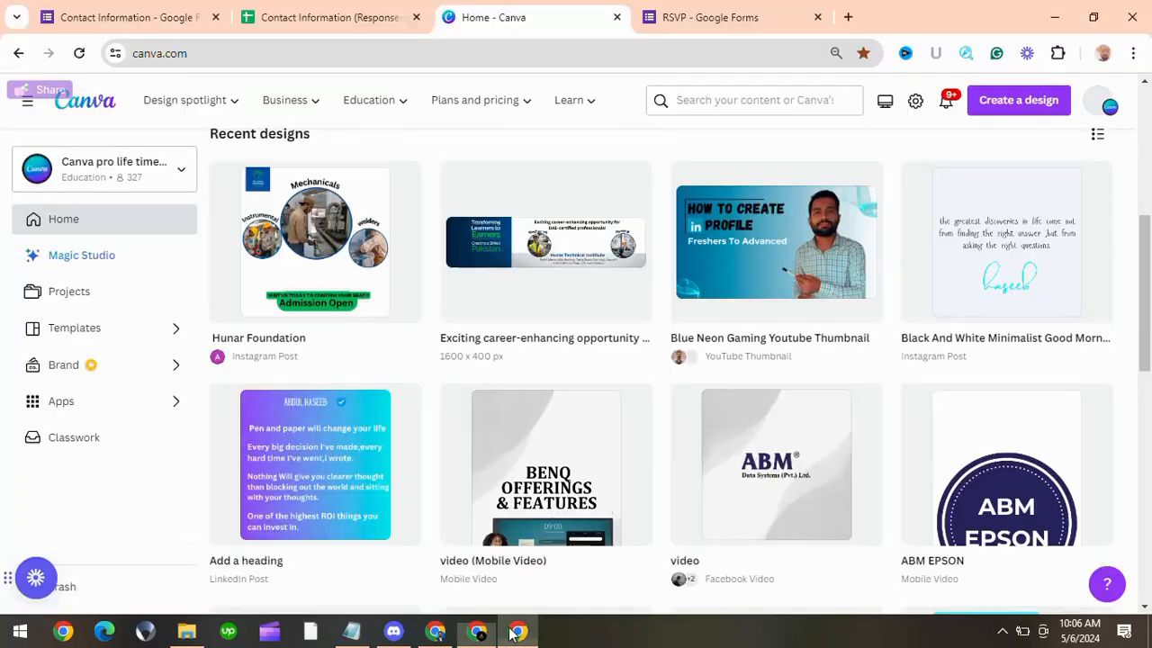
{"action": "left_click", "coordinate": [435, 631]}
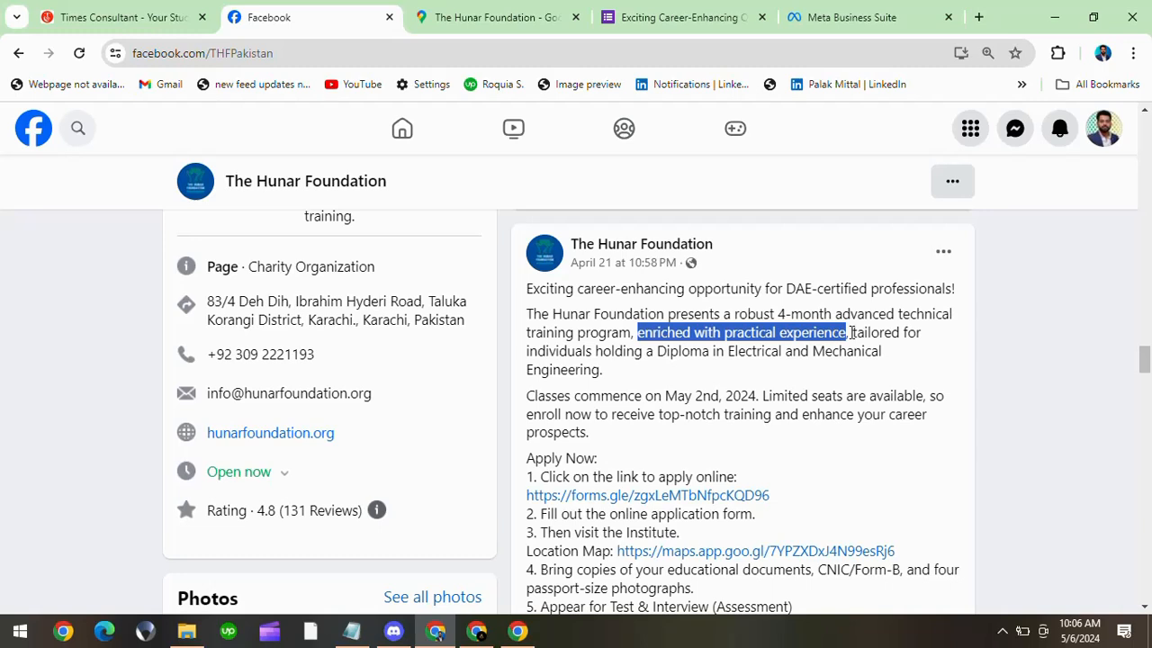
{"action": "left_click_drag", "start_coordinate": [853, 333], "coordinate": [878, 369]}
{"action": "key", "text": "ctrl+c"}
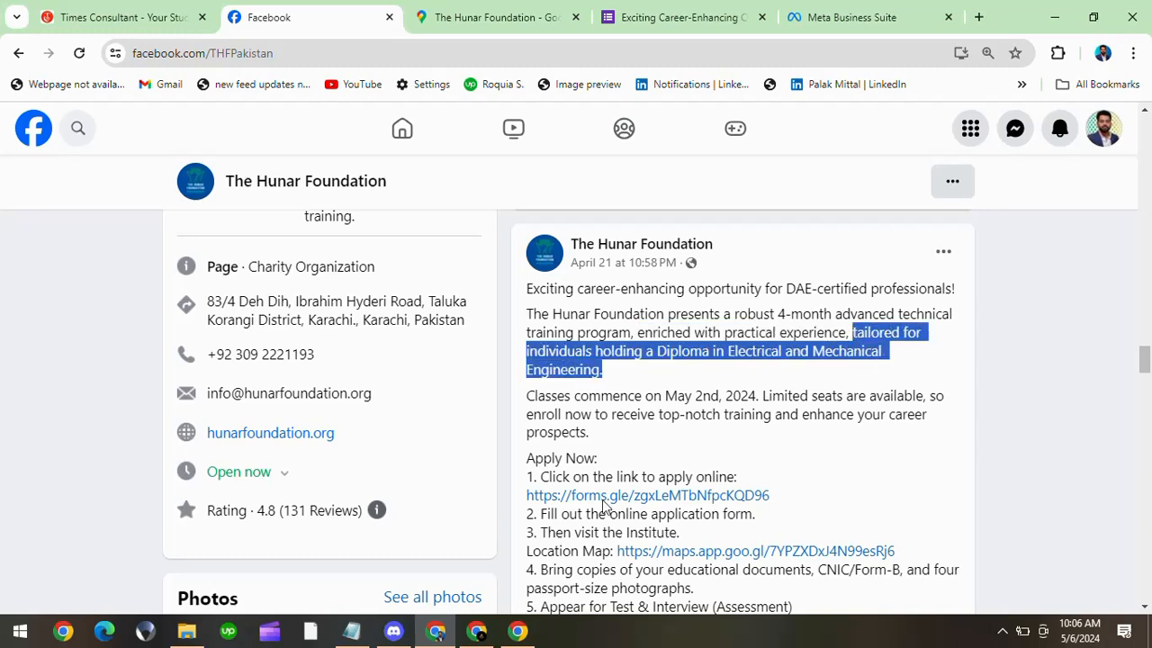
{"action": "left_click", "coordinate": [477, 631]}
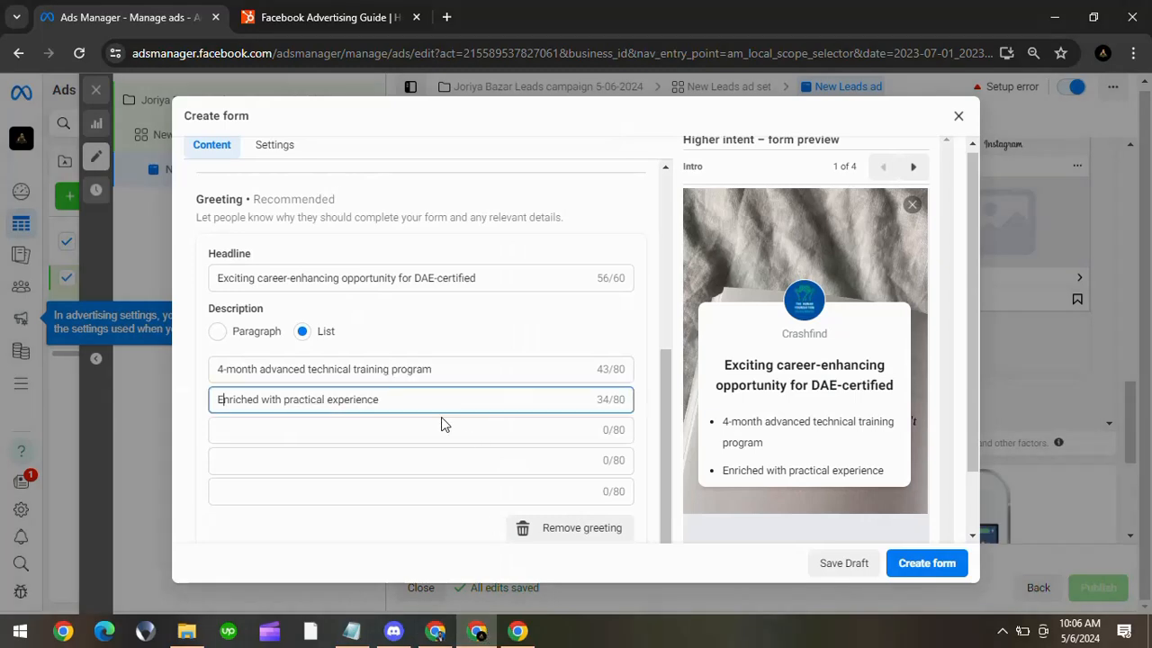
{"action": "left_click", "coordinate": [408, 432]}
{"action": "key", "text": "ctrl+v"}
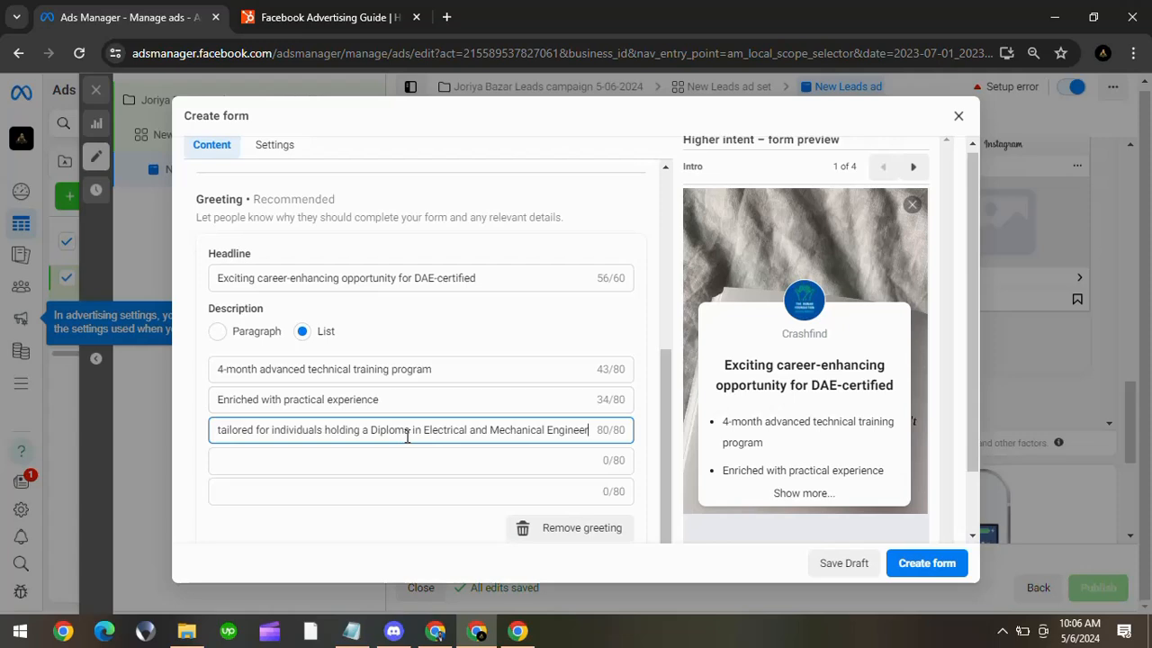
Step: Expand the Questions section of the lead form
{"action": "scroll", "coordinate": [861, 418], "scroll_direction": "down", "scroll_amount": 1}
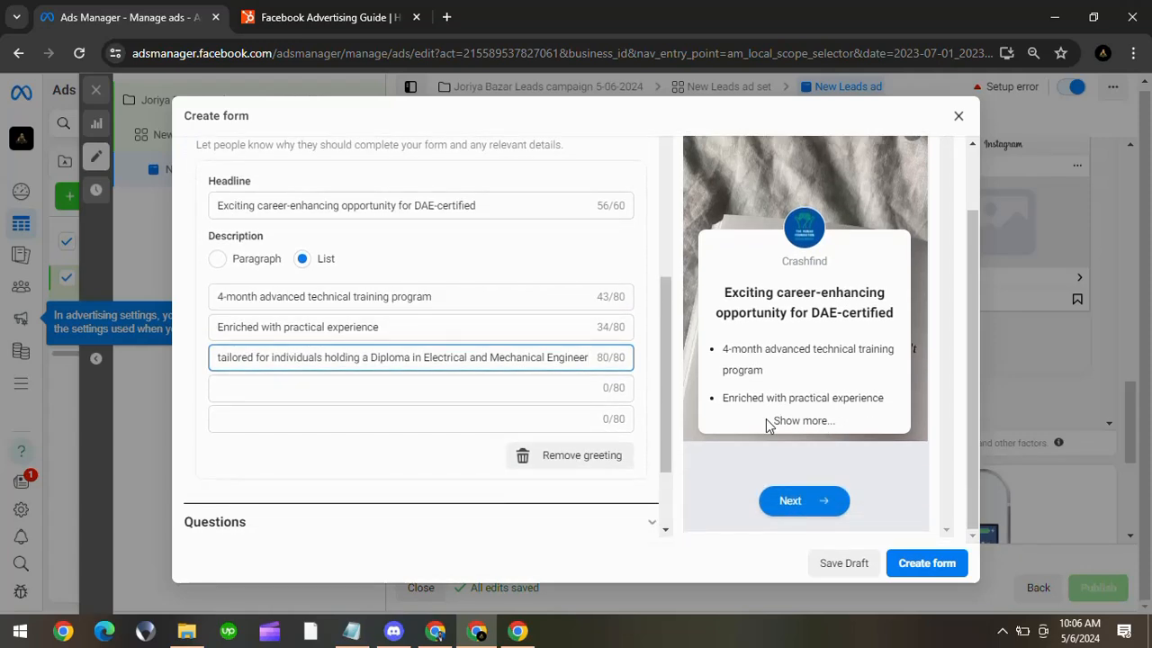
{"action": "scroll", "coordinate": [466, 352], "scroll_direction": "up", "scroll_amount": 3}
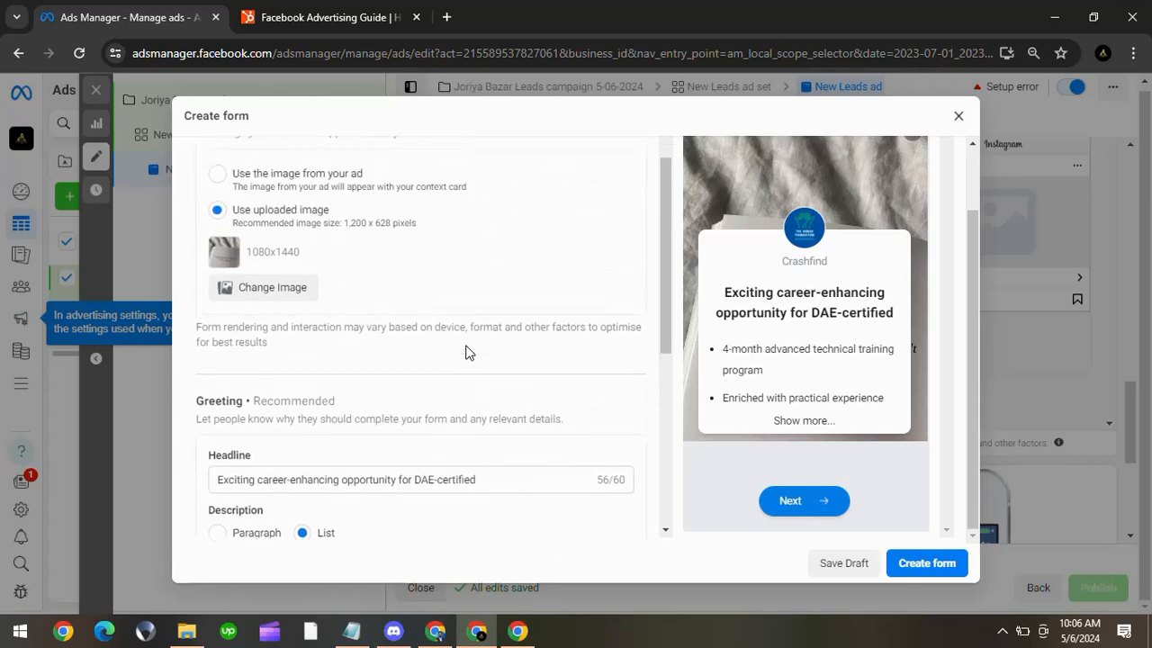
{"action": "scroll", "coordinate": [466, 351], "scroll_direction": "down", "scroll_amount": 1}
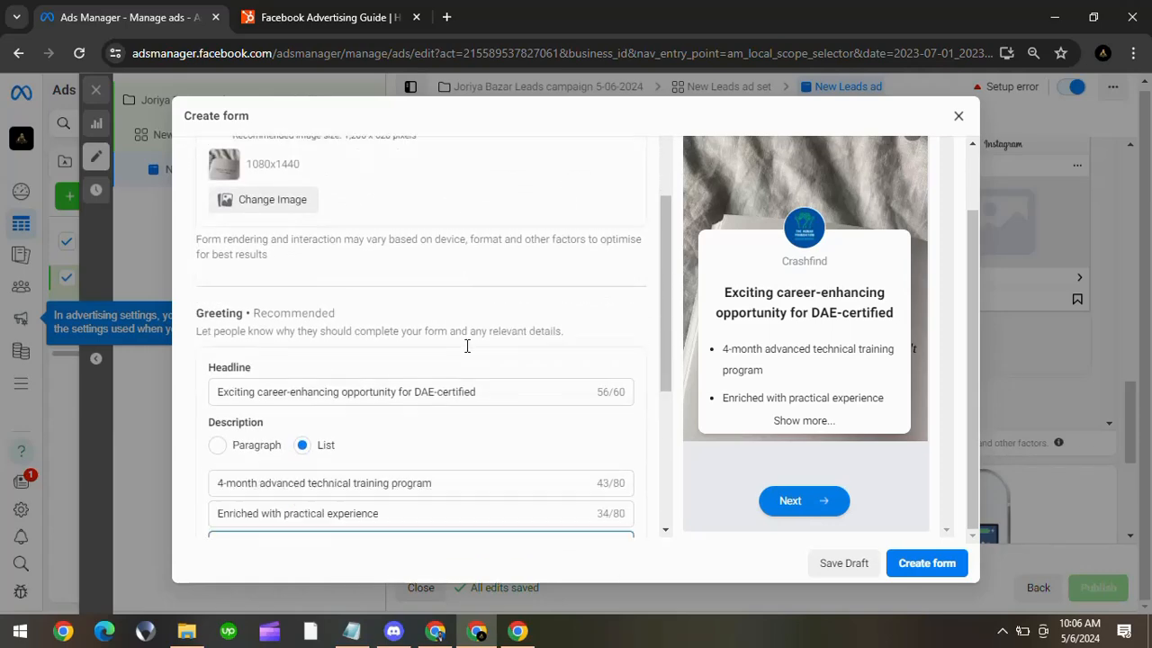
{"action": "scroll", "coordinate": [467, 345], "scroll_direction": "down", "scroll_amount": 3}
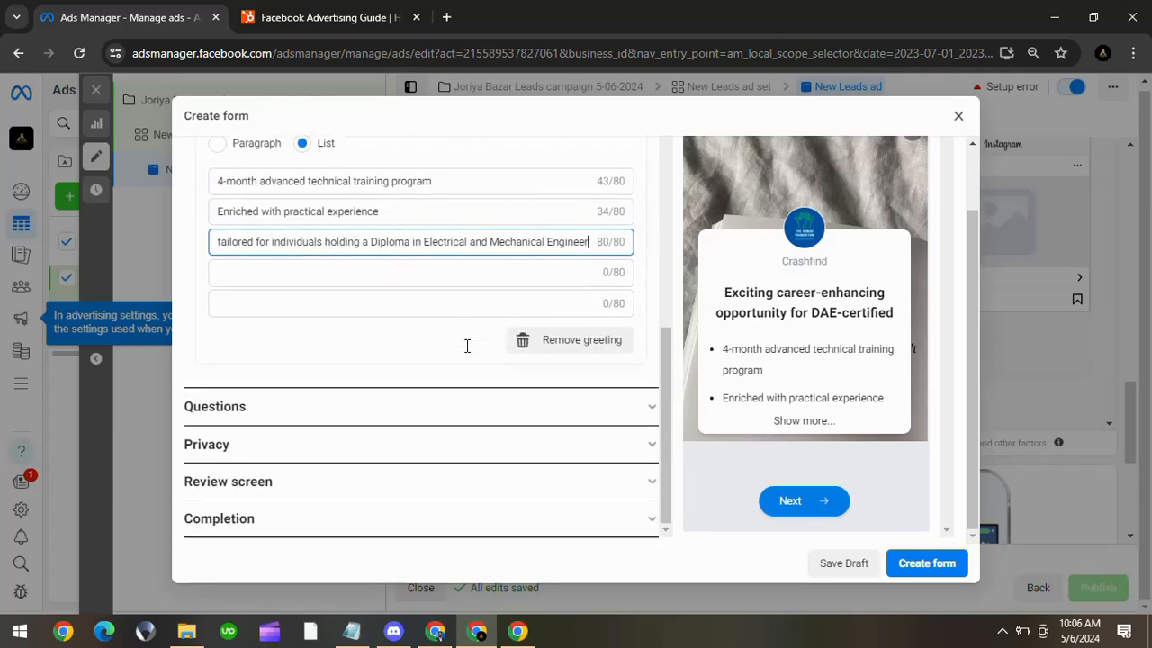
{"action": "left_click", "coordinate": [614, 402]}
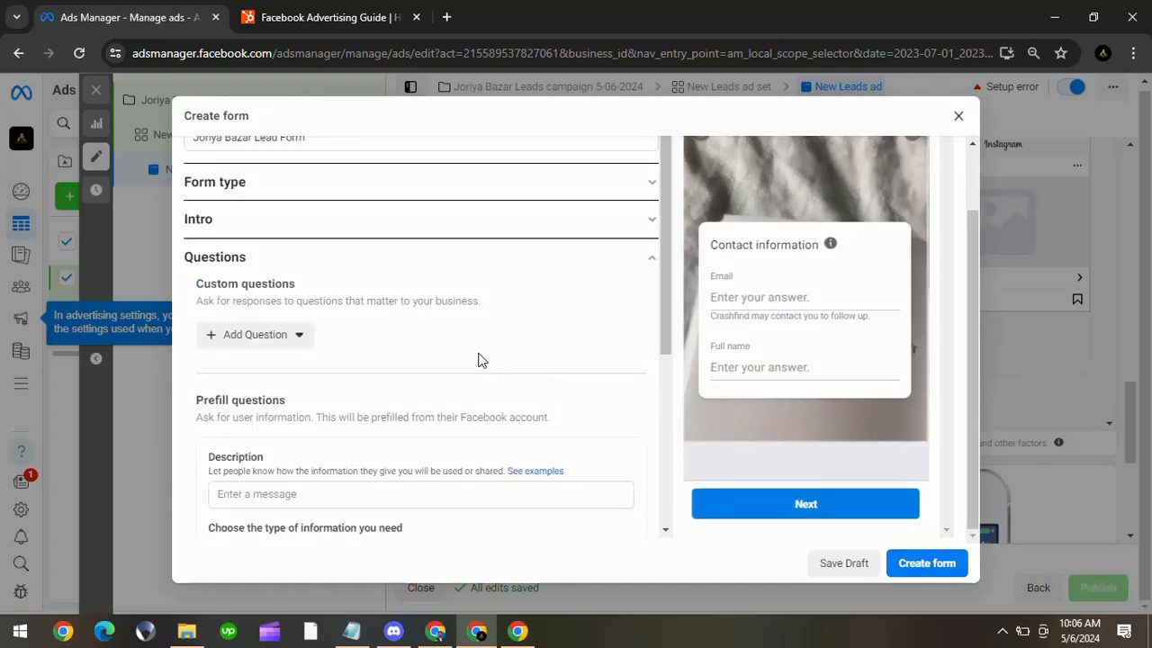
Step: Move the Full name field above Email in the prefill questions
{"action": "scroll", "coordinate": [478, 360], "scroll_direction": "up", "scroll_amount": 1}
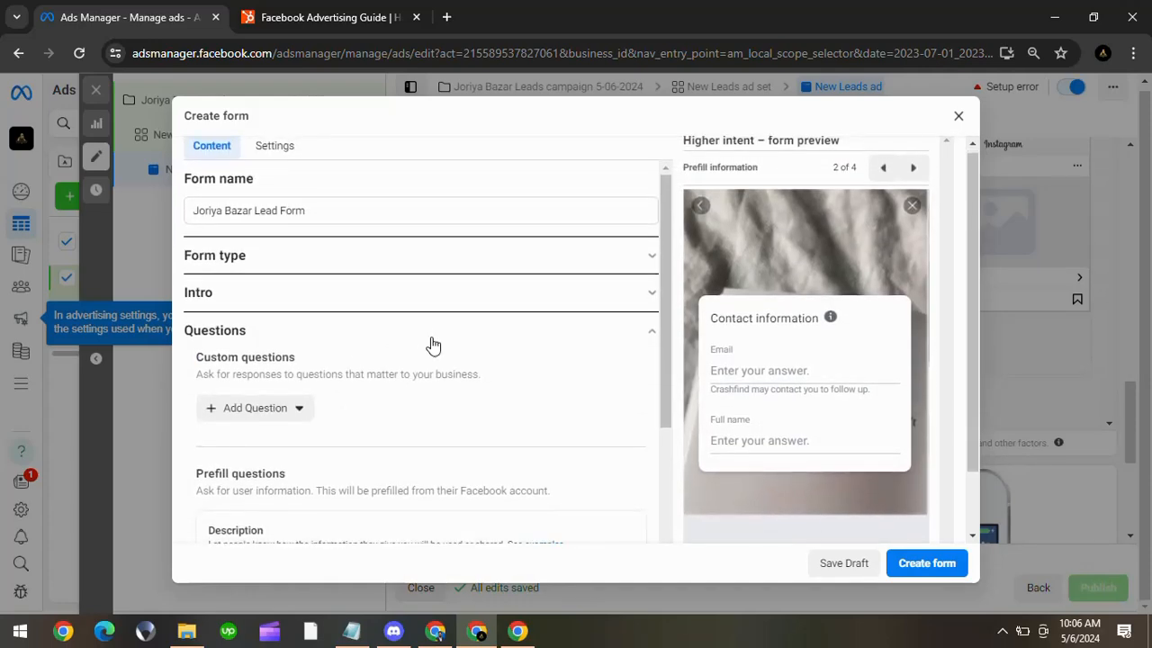
{"action": "scroll", "coordinate": [432, 345], "scroll_direction": "down", "scroll_amount": 1}
{"action": "scroll", "coordinate": [433, 345], "scroll_direction": "up", "scroll_amount": 1}
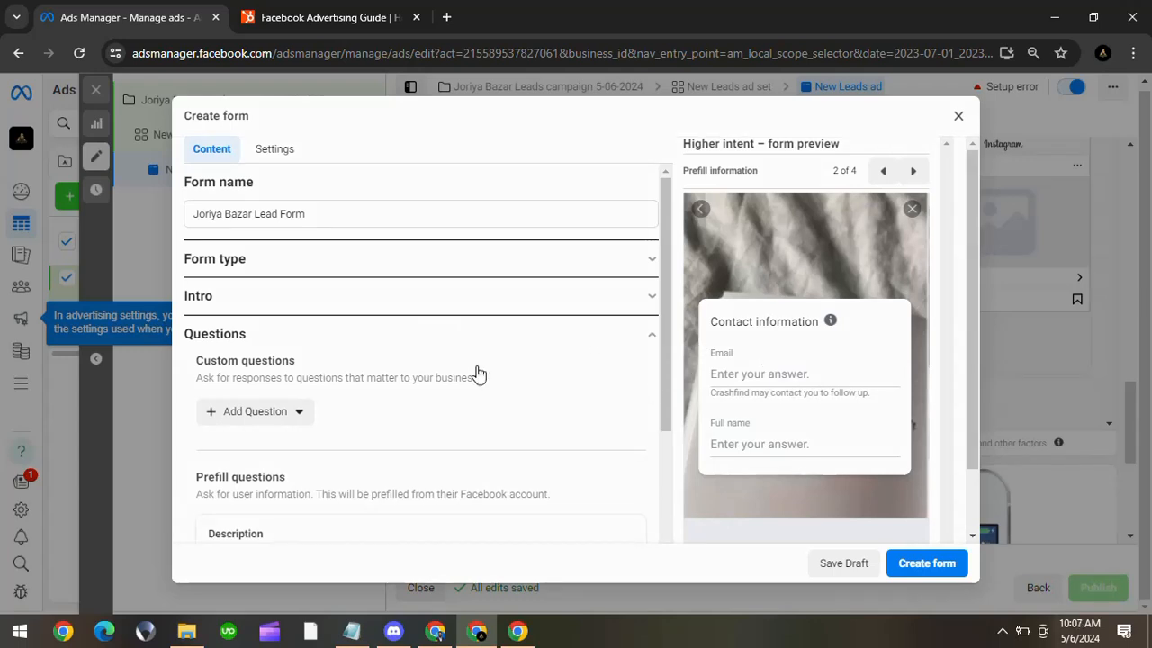
{"action": "scroll", "coordinate": [478, 374], "scroll_direction": "down", "scroll_amount": 1}
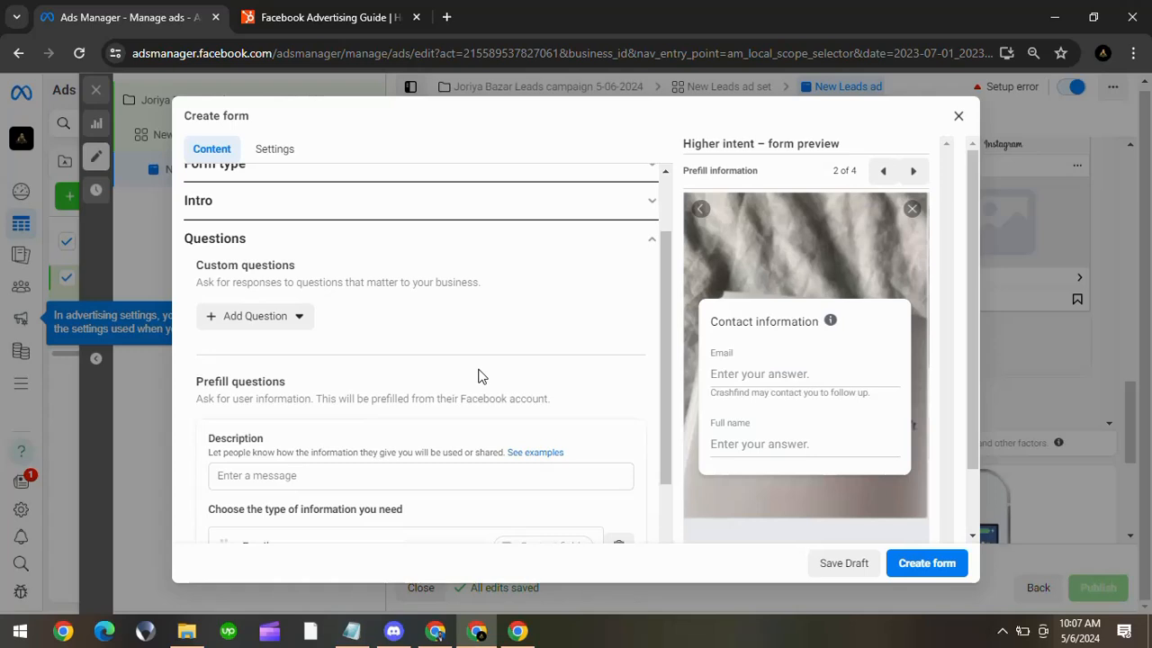
{"action": "scroll", "coordinate": [478, 376], "scroll_direction": "down", "scroll_amount": 1}
{"action": "scroll", "coordinate": [478, 376], "scroll_direction": "down", "scroll_amount": 2}
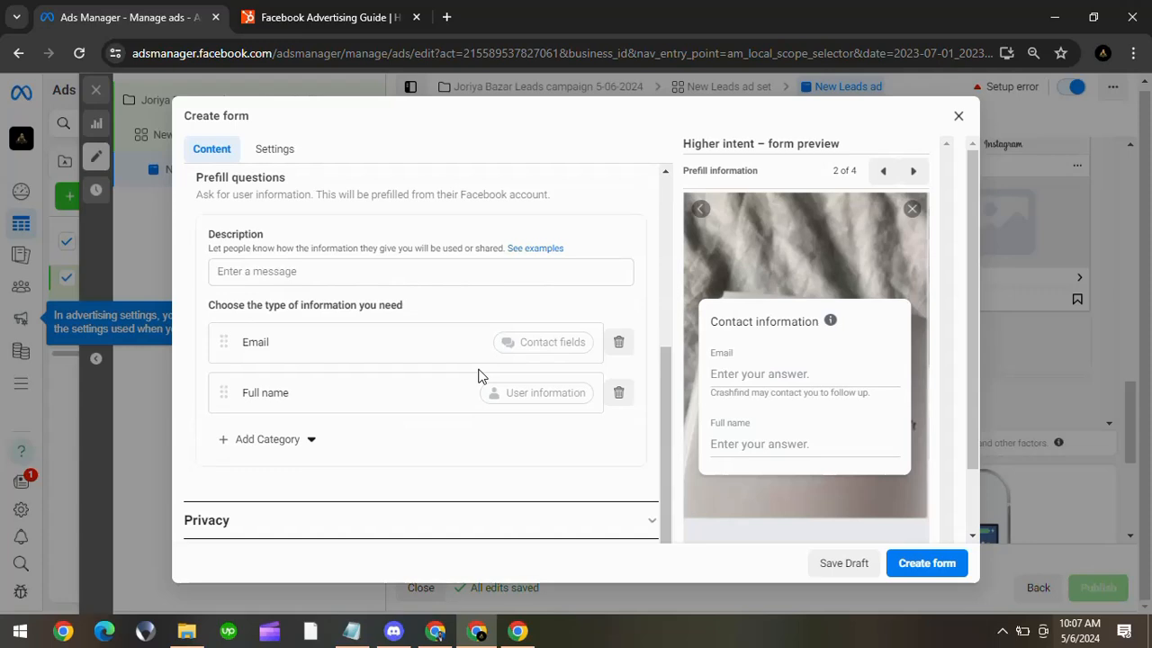
{"action": "left_click_drag", "start_coordinate": [226, 391], "coordinate": [228, 298]}
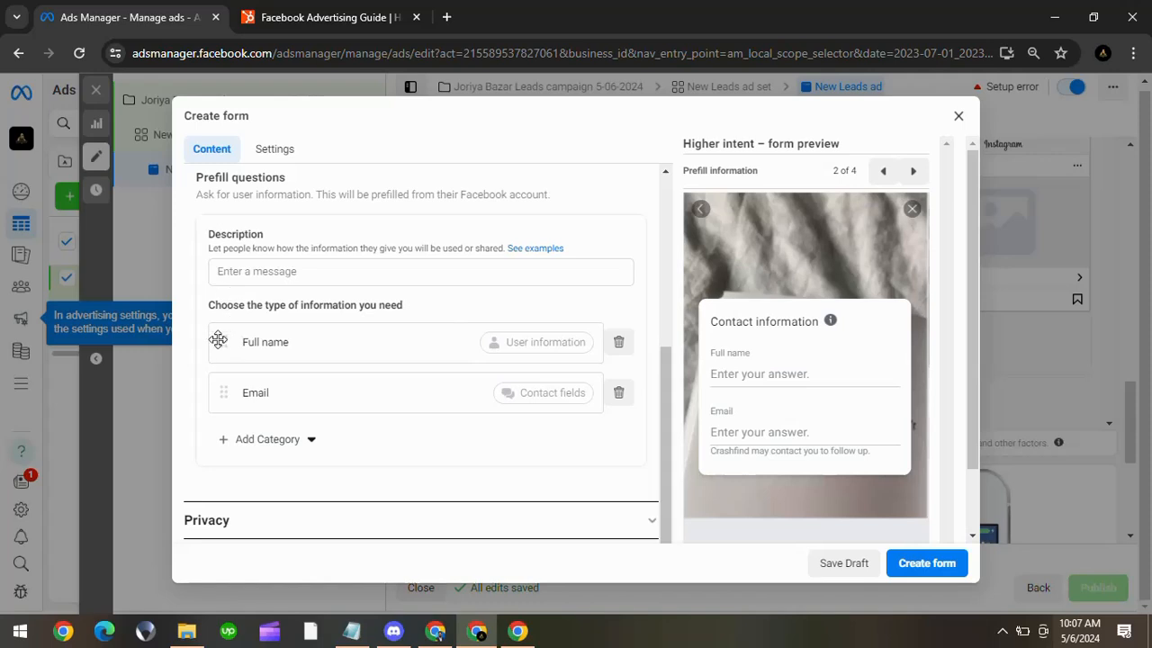
Step: Add the contact fields Phone number and City to the prefill questions
{"action": "left_click", "coordinate": [242, 443]}
{"action": "mouse_move", "coordinate": [374, 474]}
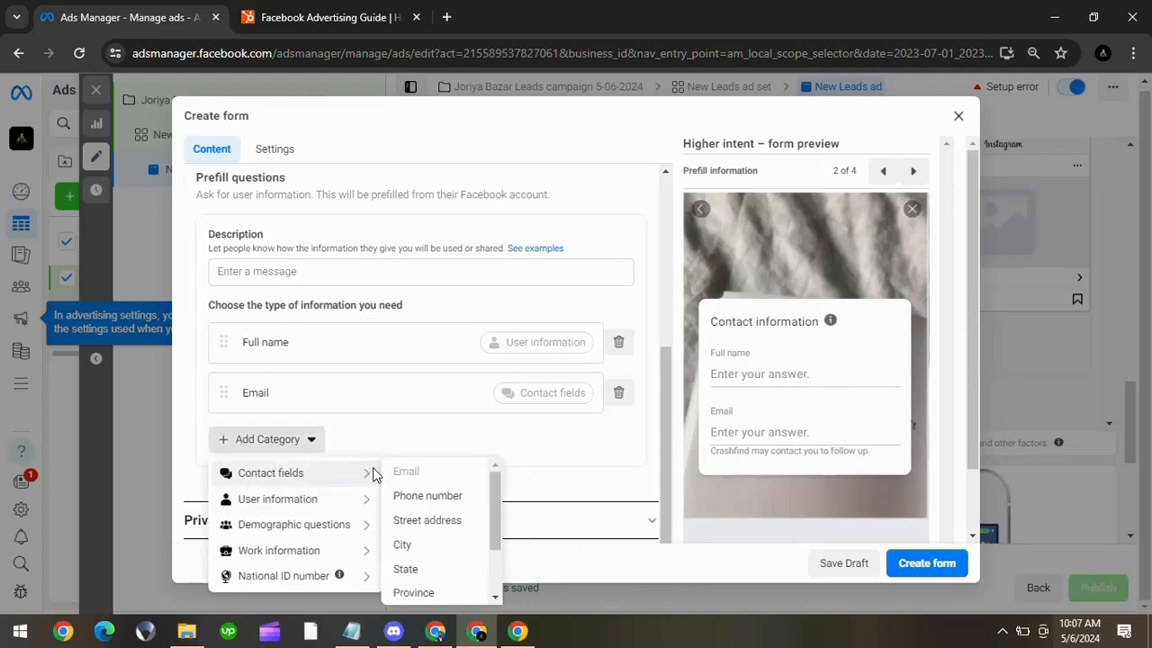
{"action": "left_click", "coordinate": [404, 497]}
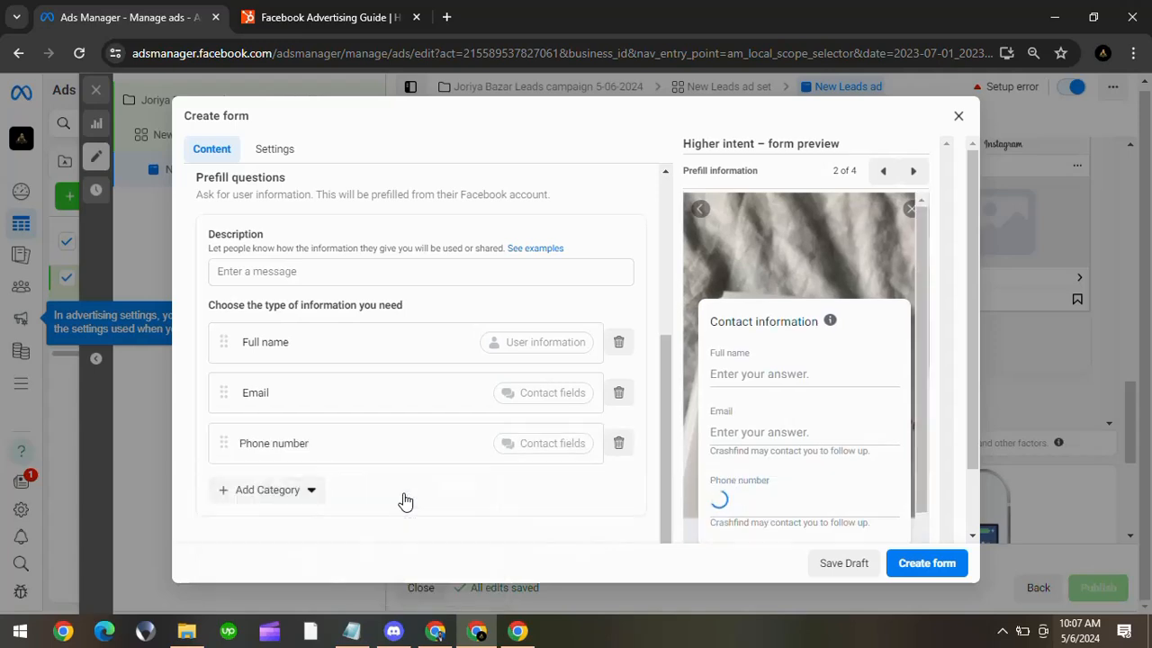
{"action": "left_click", "coordinate": [267, 501]}
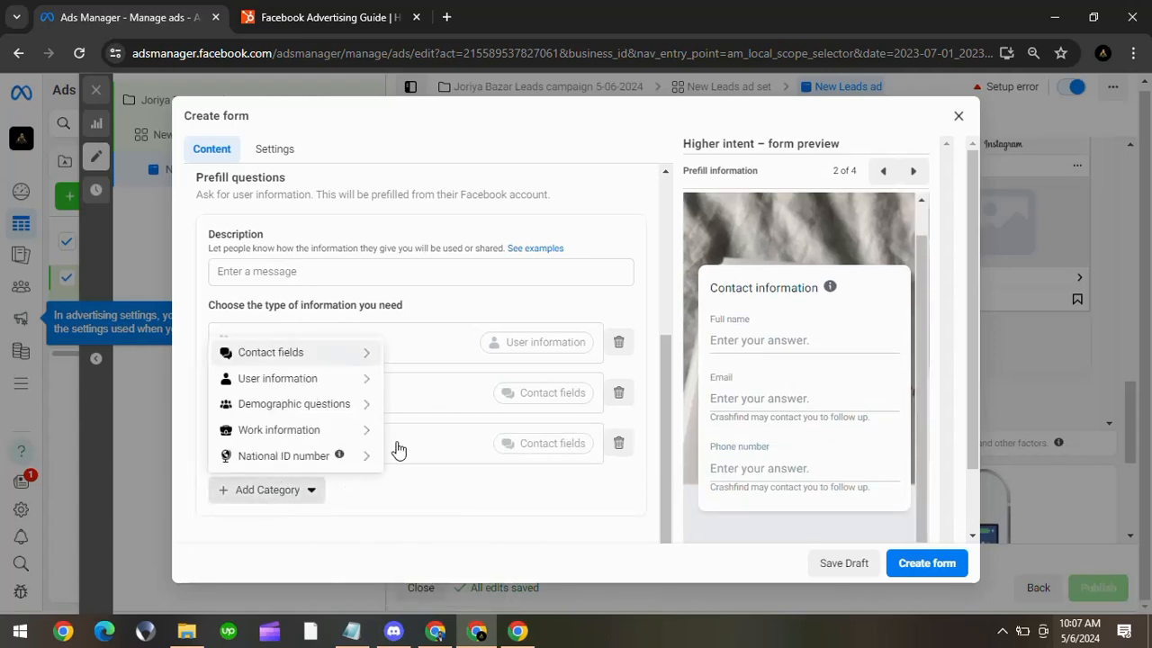
{"action": "mouse_move", "coordinate": [357, 361]}
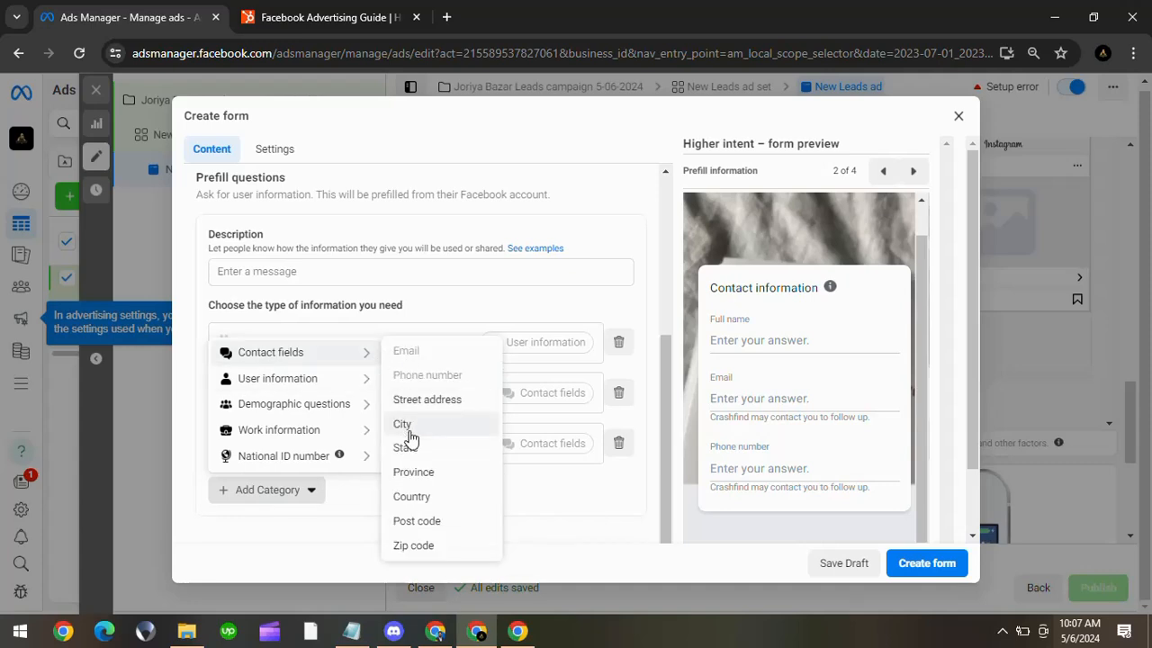
{"action": "left_click", "coordinate": [402, 425]}
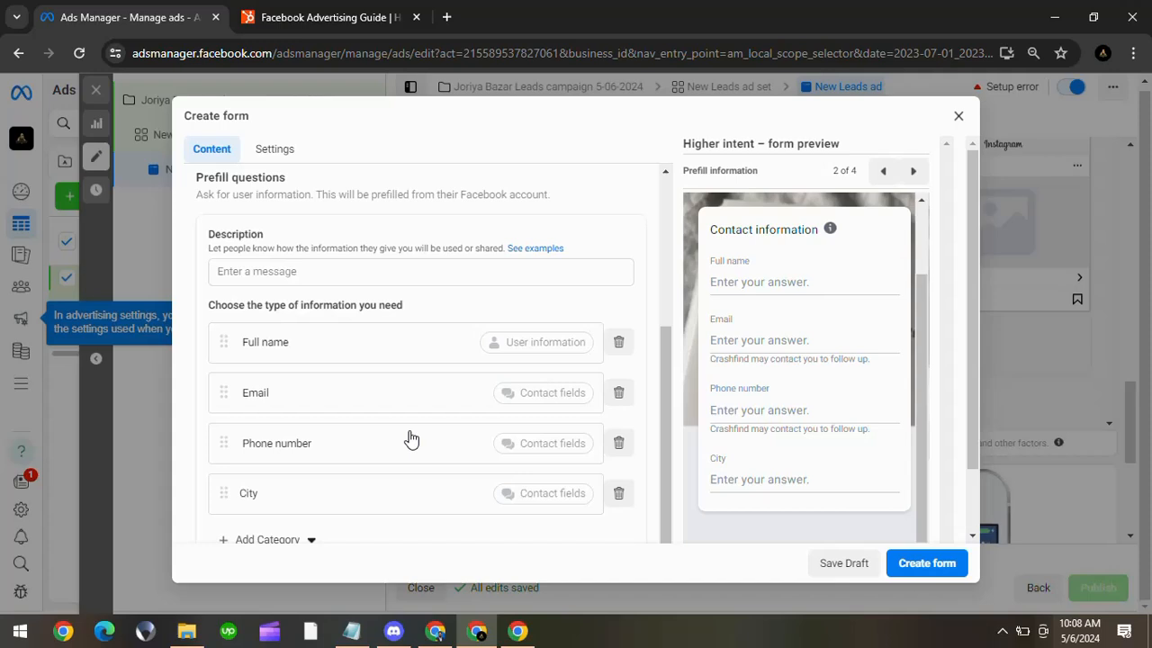
{"action": "scroll", "coordinate": [411, 438], "scroll_direction": "down", "scroll_amount": 1}
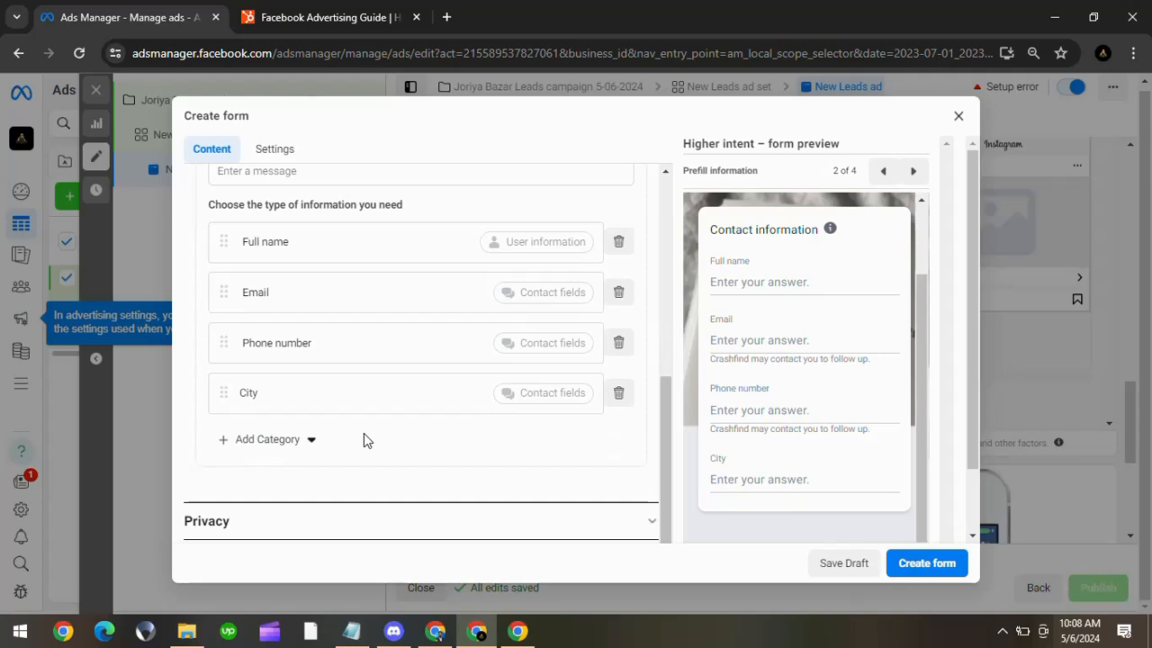
{"action": "scroll", "coordinate": [364, 434], "scroll_direction": "down", "scroll_amount": 2}
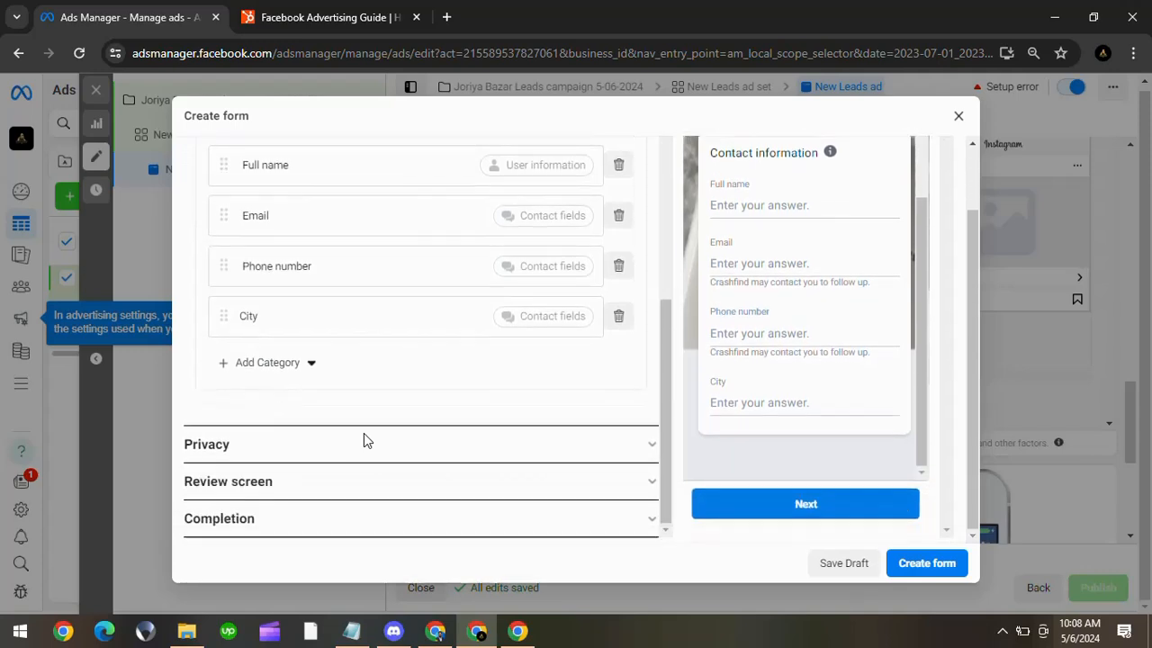
{"action": "scroll", "coordinate": [761, 173], "scroll_direction": "up", "scroll_amount": 1}
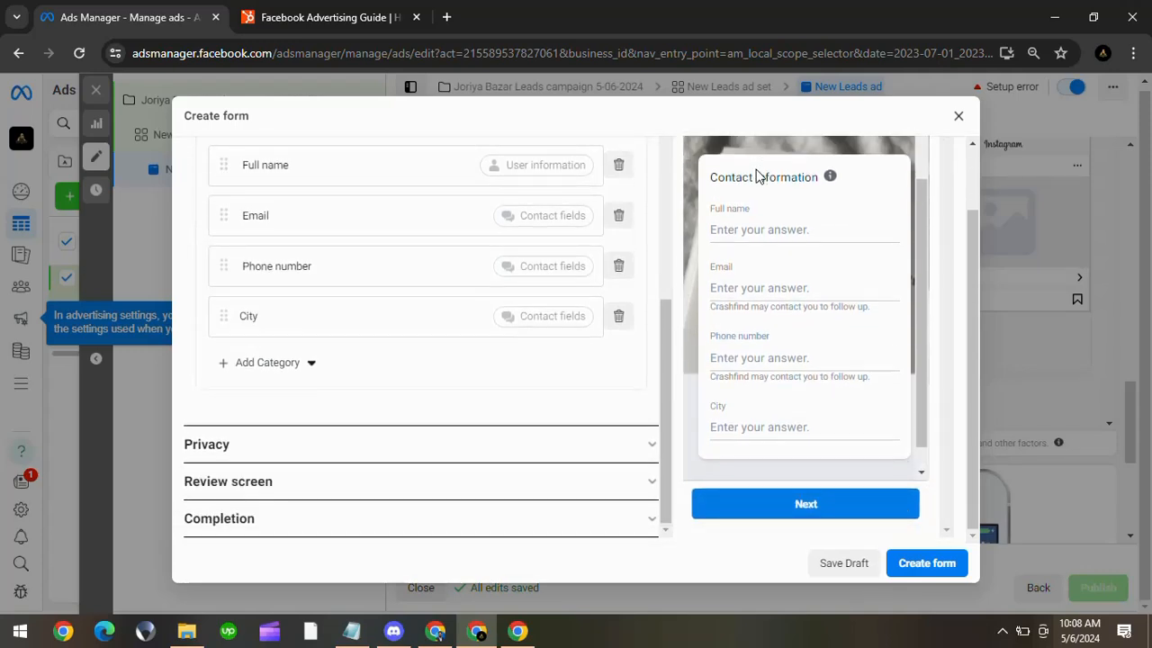
{"action": "scroll", "coordinate": [736, 304], "scroll_direction": "down", "scroll_amount": 1}
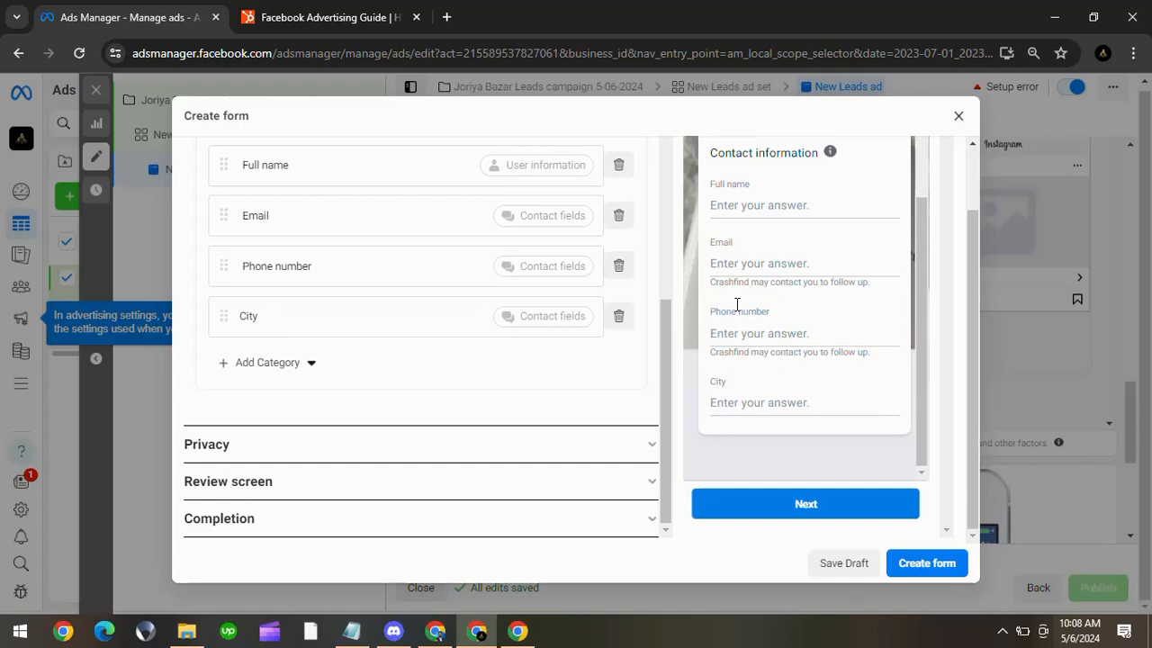
Step: Add the work information field Job title to the prefill questions
{"action": "left_click", "coordinate": [302, 369]}
{"action": "mouse_move", "coordinate": [281, 476]}
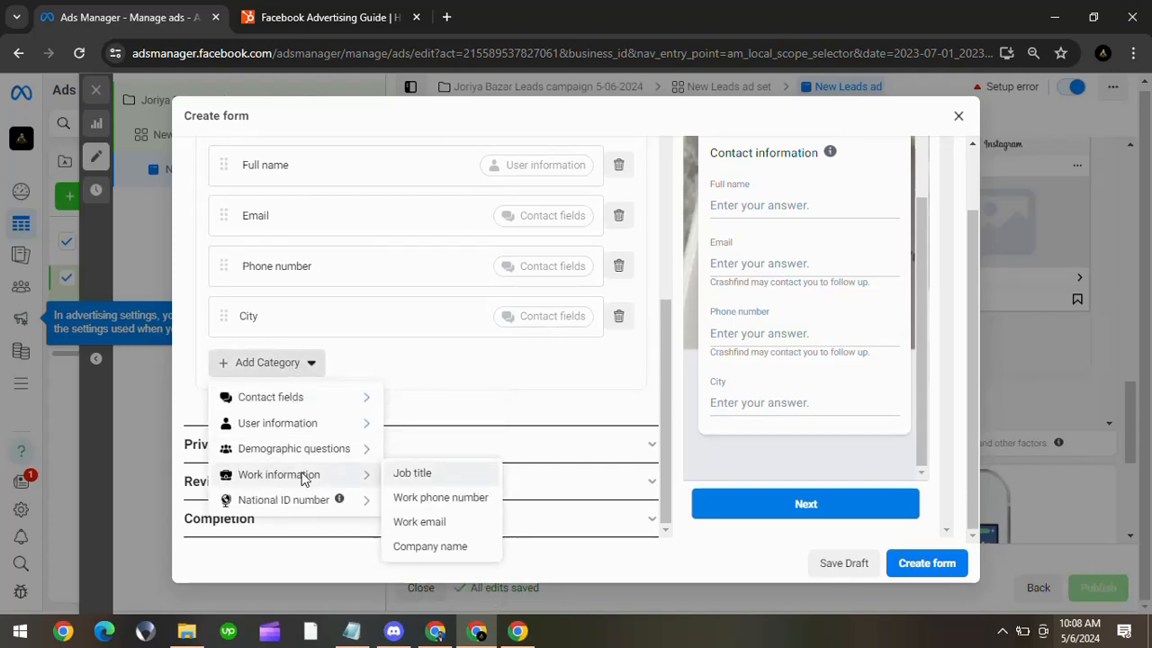
{"action": "left_click", "coordinate": [411, 475]}
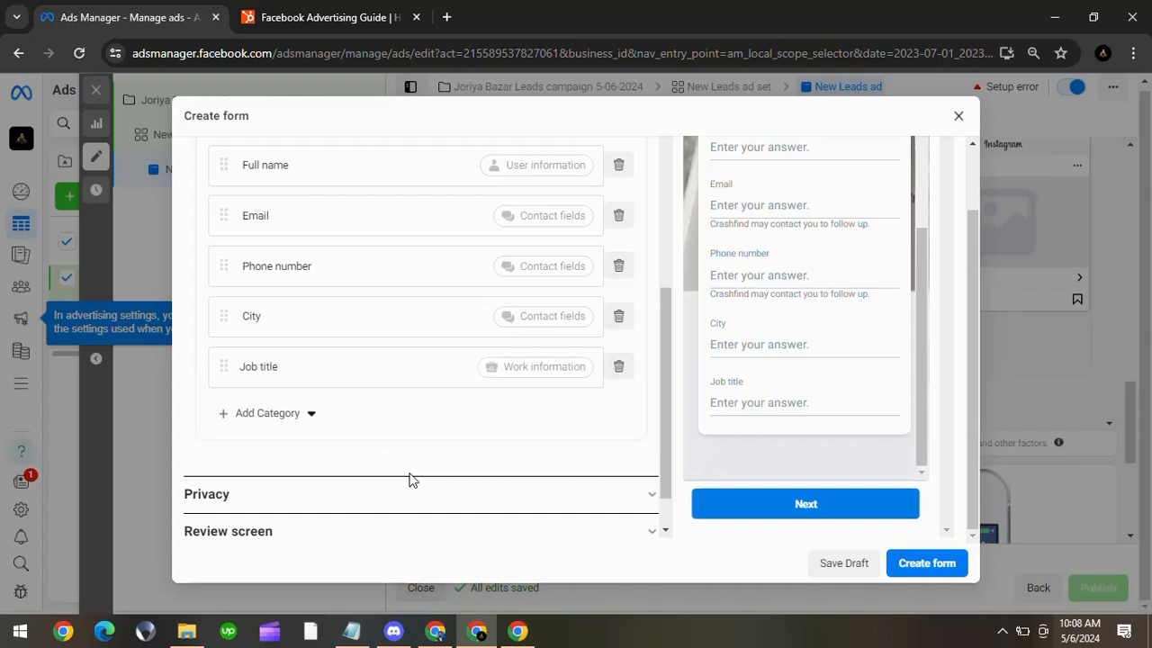
Step: Examine the prefill fields offered under Work information, Demographic questions, User information and Contact fields
{"action": "left_click", "coordinate": [311, 415]}
{"action": "mouse_move", "coordinate": [338, 500]}
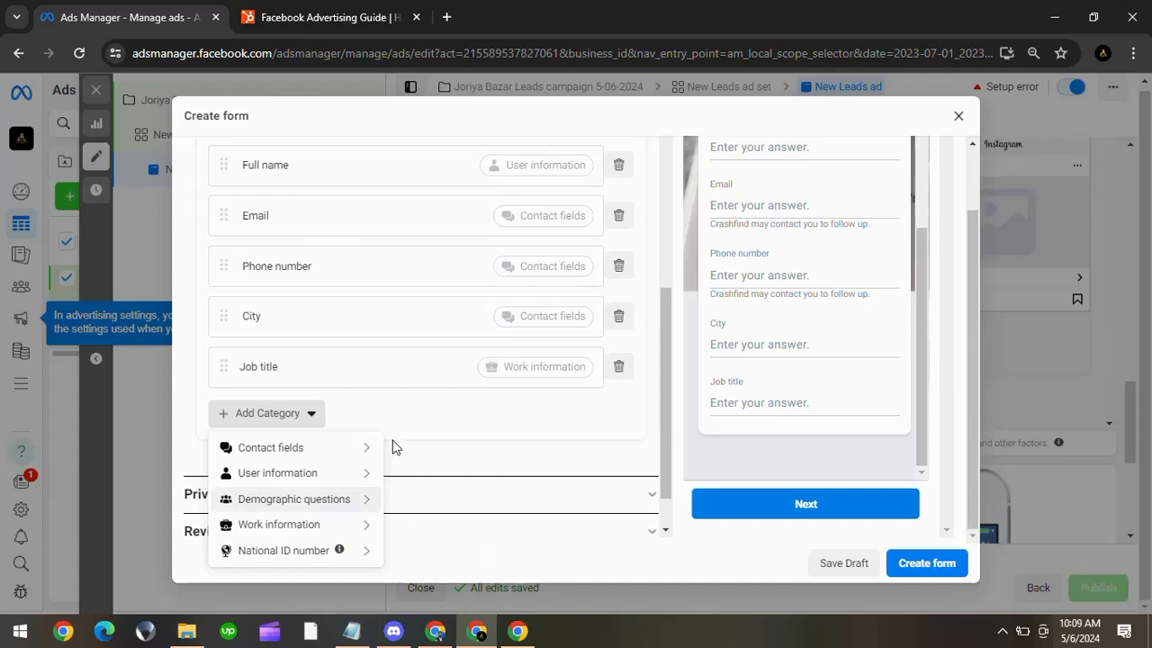
{"action": "mouse_move", "coordinate": [361, 526]}
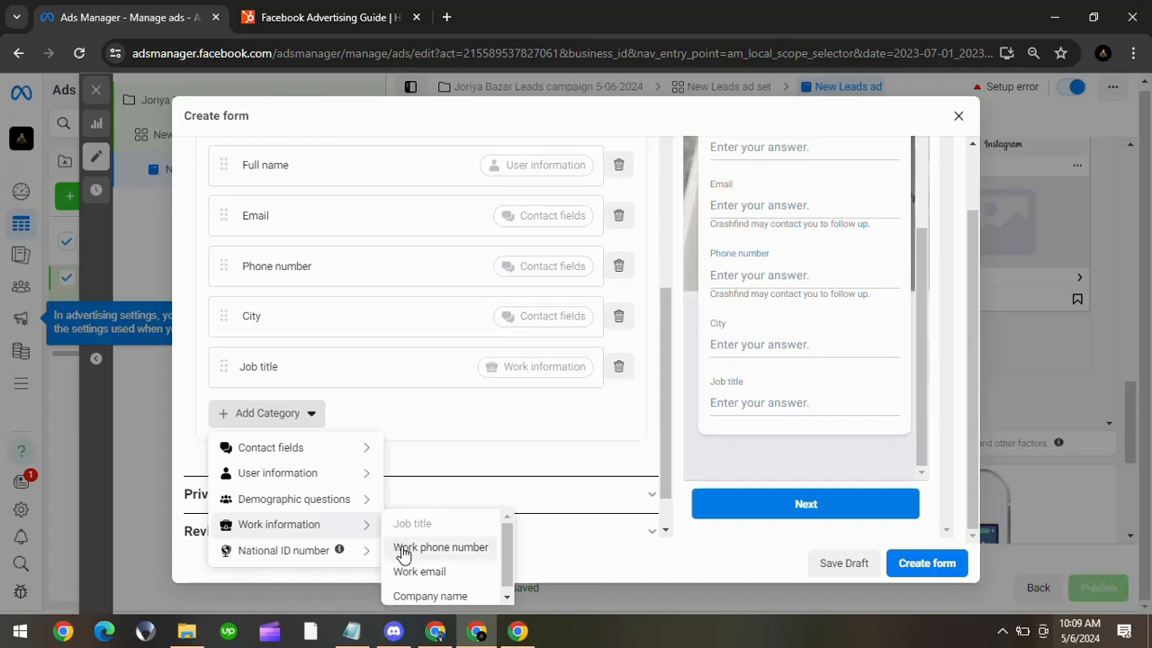
{"action": "mouse_move", "coordinate": [367, 503]}
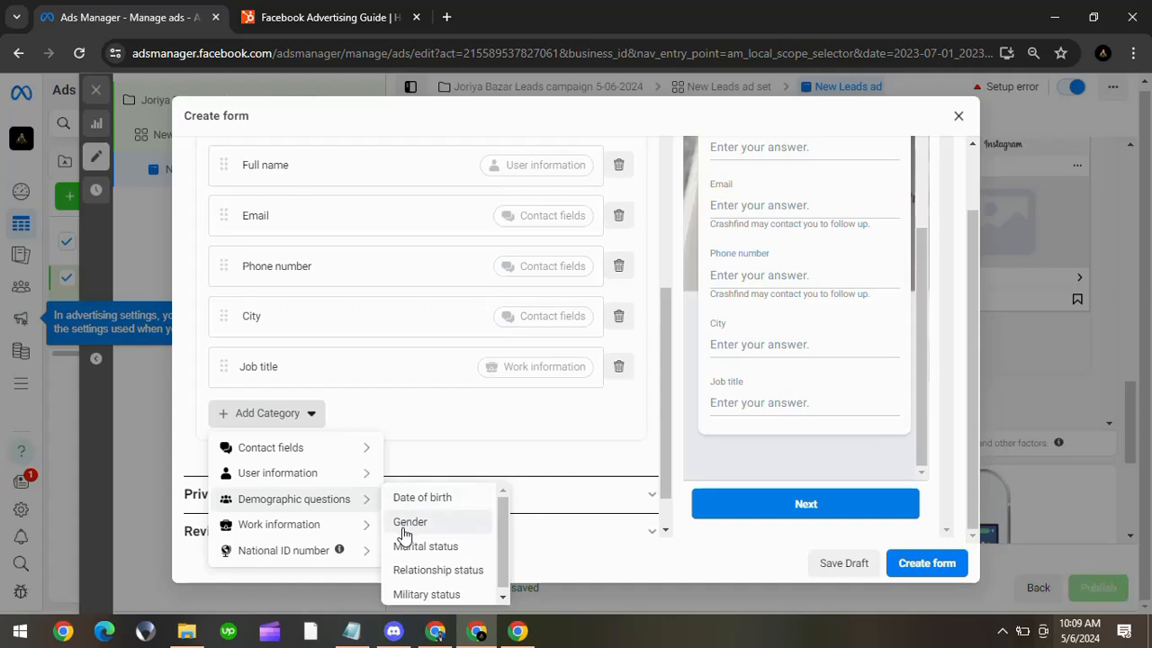
{"action": "scroll", "coordinate": [397, 569], "scroll_direction": "down", "scroll_amount": 1}
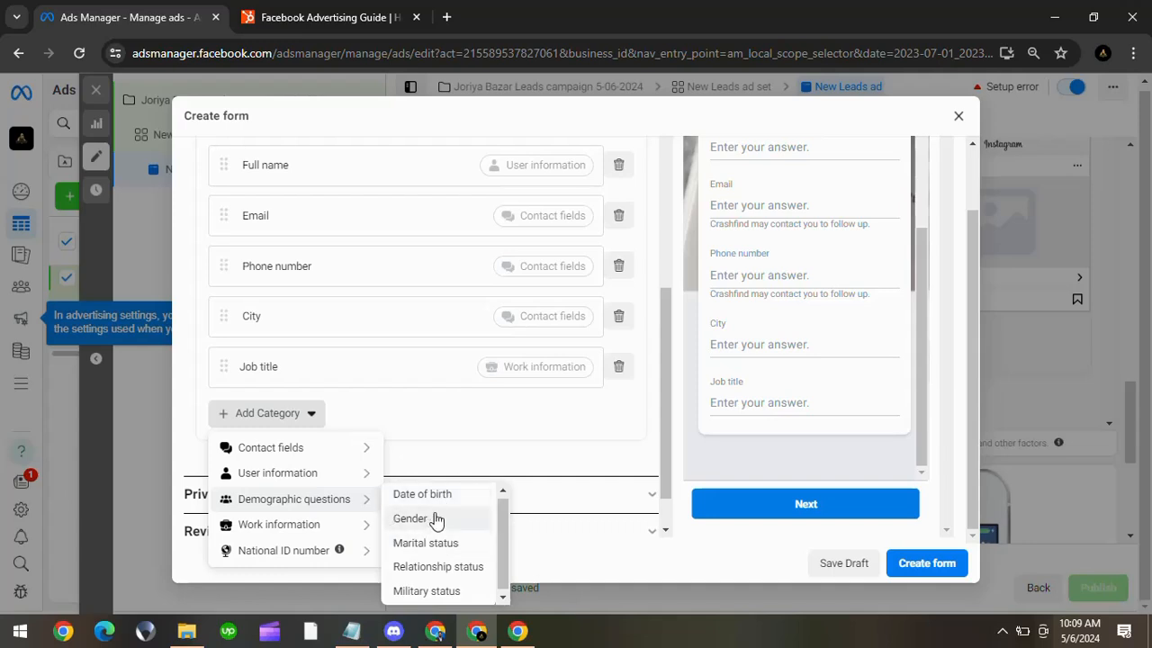
{"action": "mouse_move", "coordinate": [367, 472]}
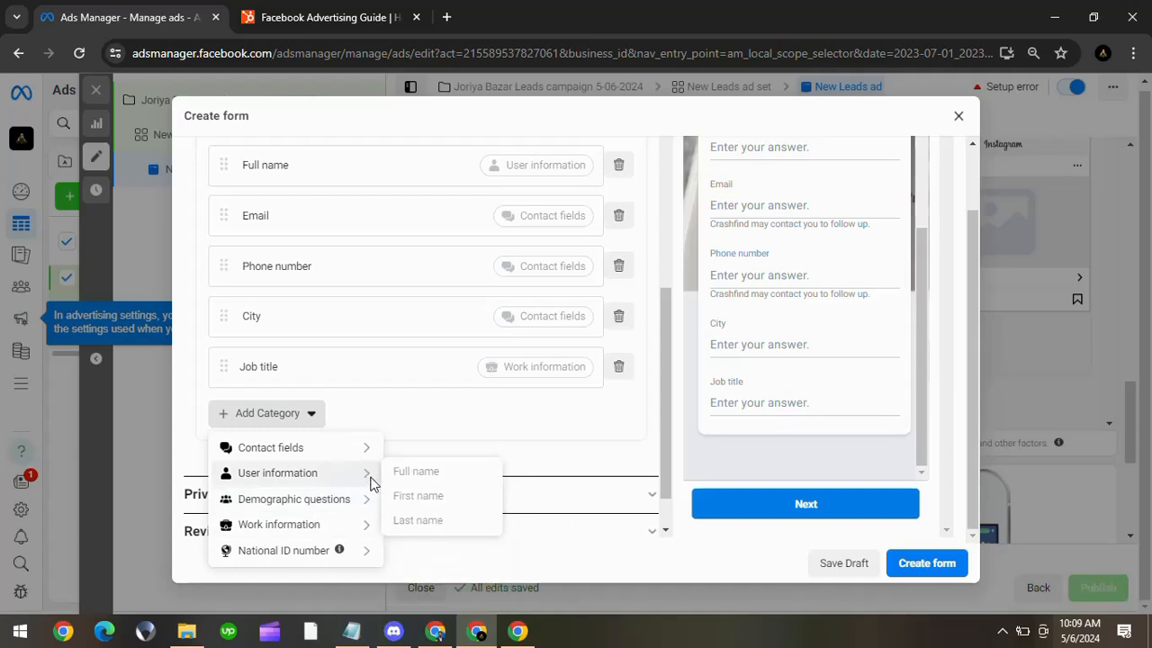
{"action": "mouse_move", "coordinate": [365, 448]}
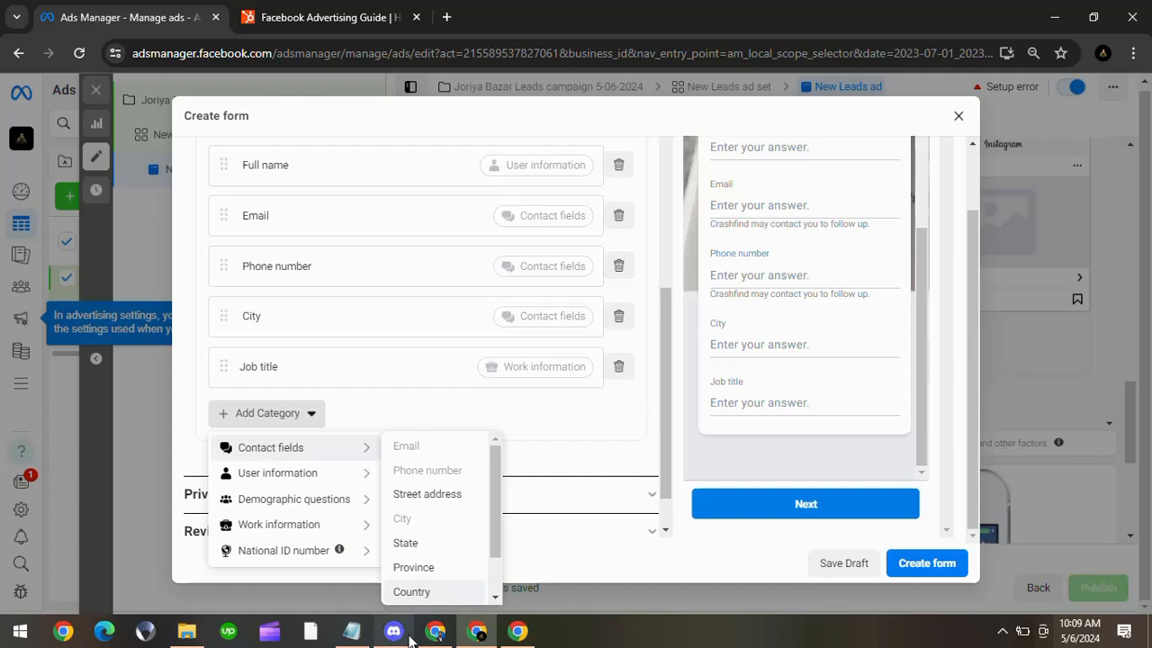
{"action": "scroll", "coordinate": [455, 451], "scroll_direction": "down", "scroll_amount": 1}
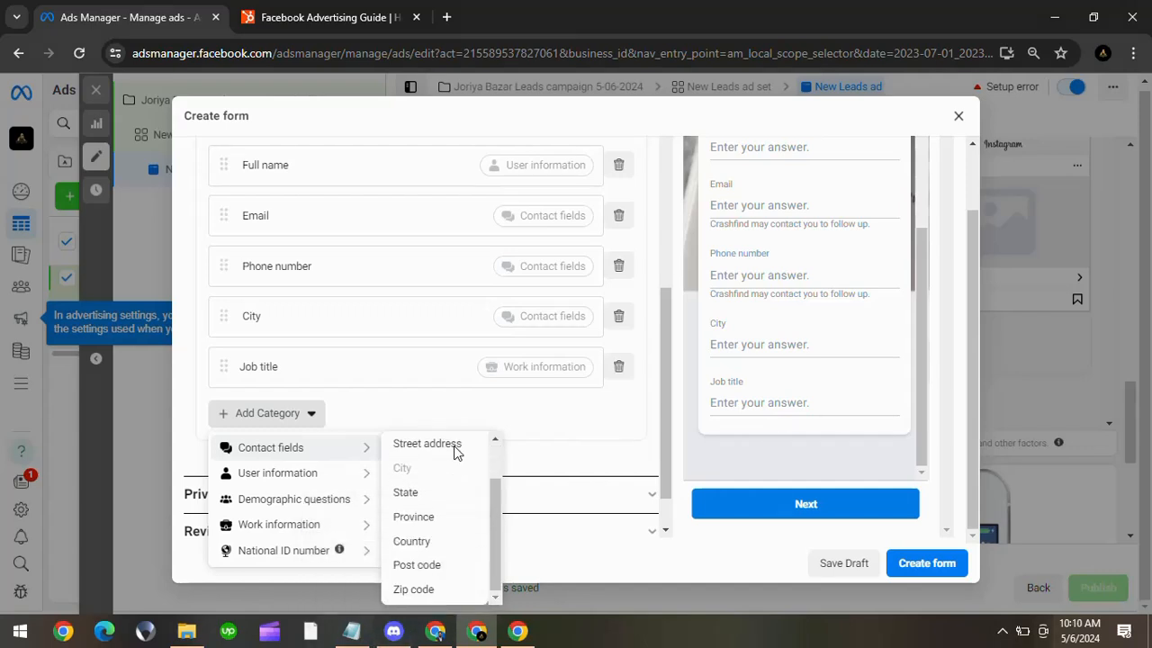
Step: Remove the Job title field and move Phone number above Email in the prefill questions
{"action": "left_click", "coordinate": [618, 367]}
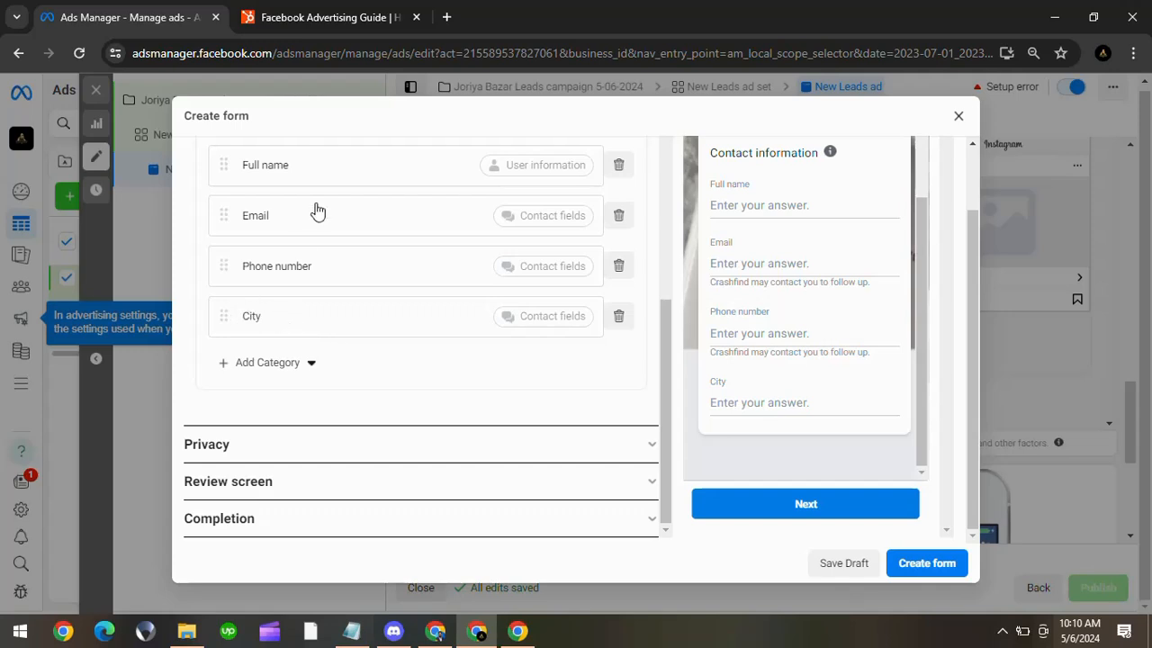
{"action": "scroll", "coordinate": [280, 279], "scroll_direction": "up", "scroll_amount": 1}
{"action": "scroll", "coordinate": [280, 278], "scroll_direction": "up", "scroll_amount": 2}
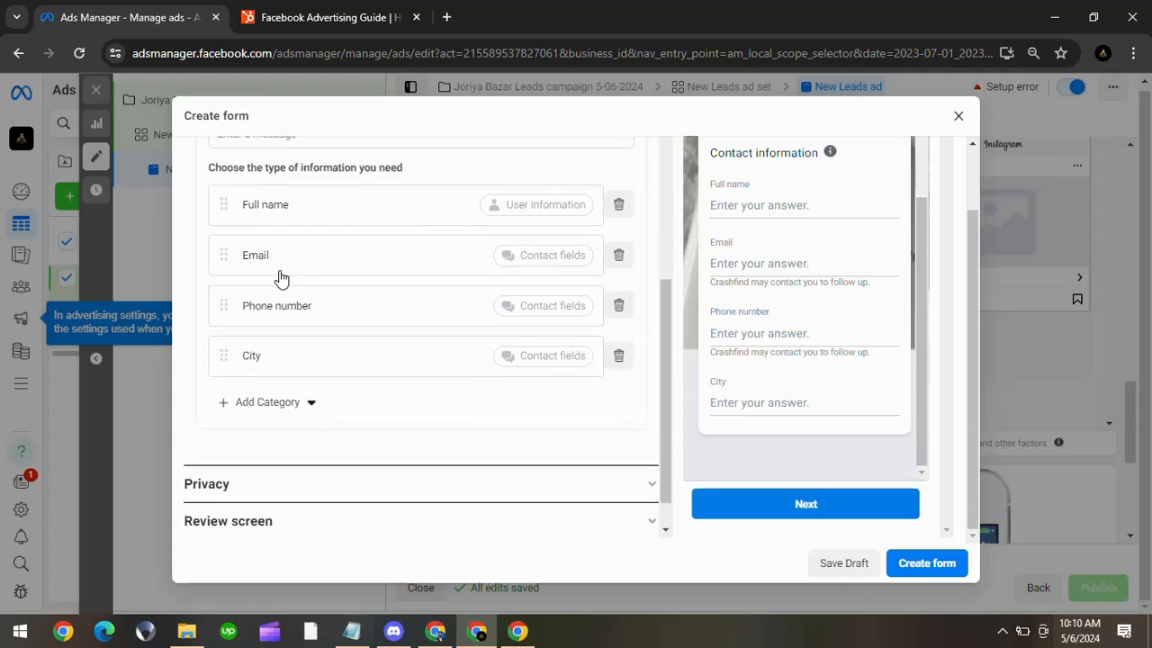
{"action": "left_click_drag", "start_coordinate": [222, 306], "coordinate": [223, 246]}
{"action": "left_click_drag", "start_coordinate": [222, 307], "coordinate": [224, 243]}
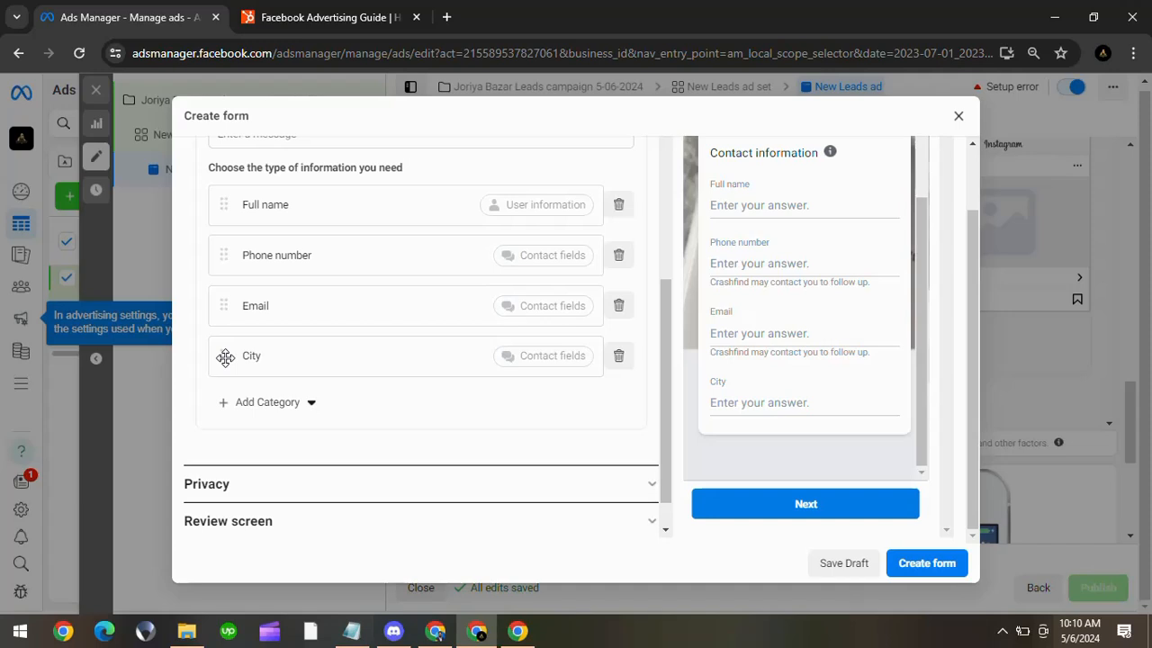
{"action": "scroll", "coordinate": [225, 361], "scroll_direction": "down", "scroll_amount": 1}
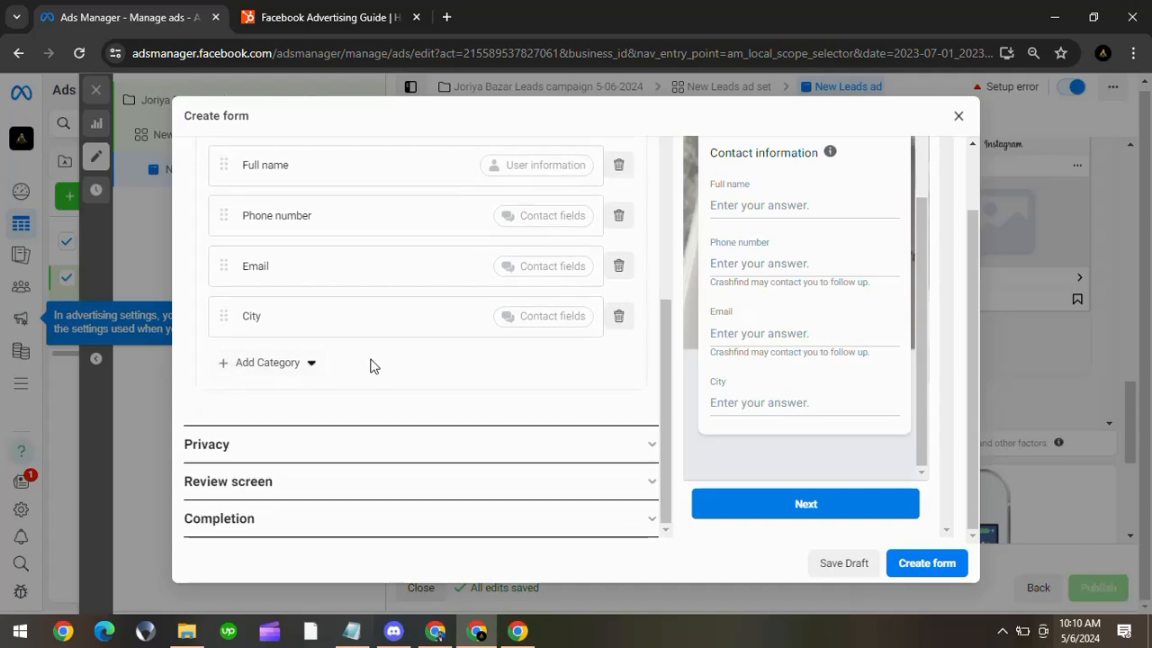
{"action": "scroll", "coordinate": [371, 366], "scroll_direction": "up", "scroll_amount": 2}
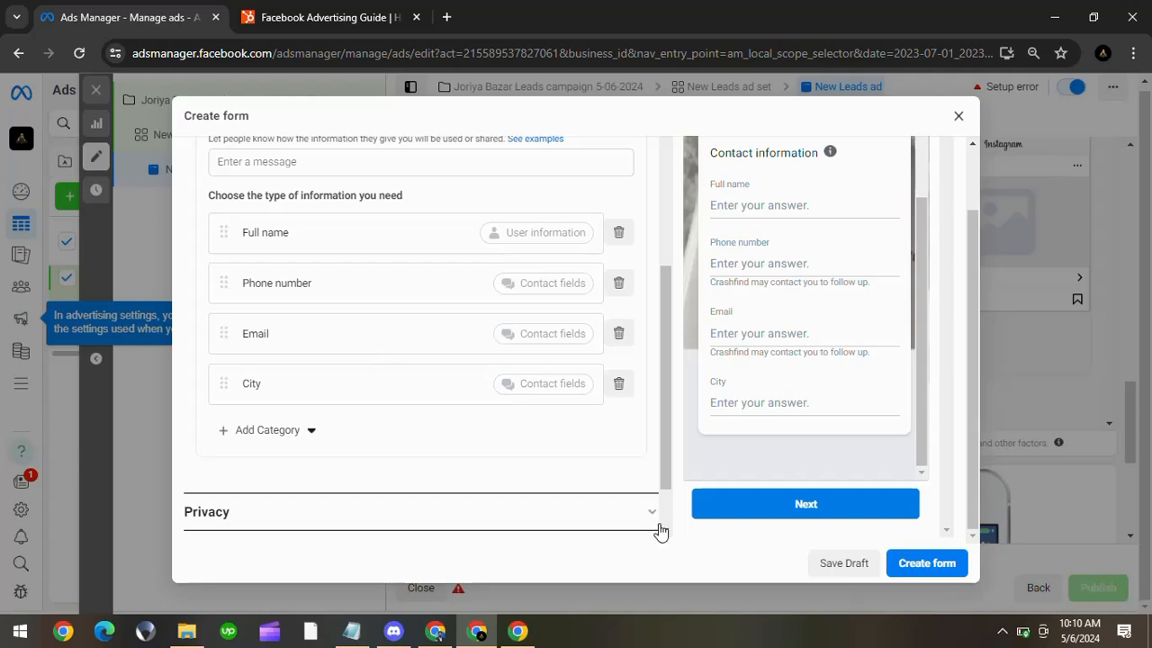
{"action": "left_click", "coordinate": [1001, 631]}
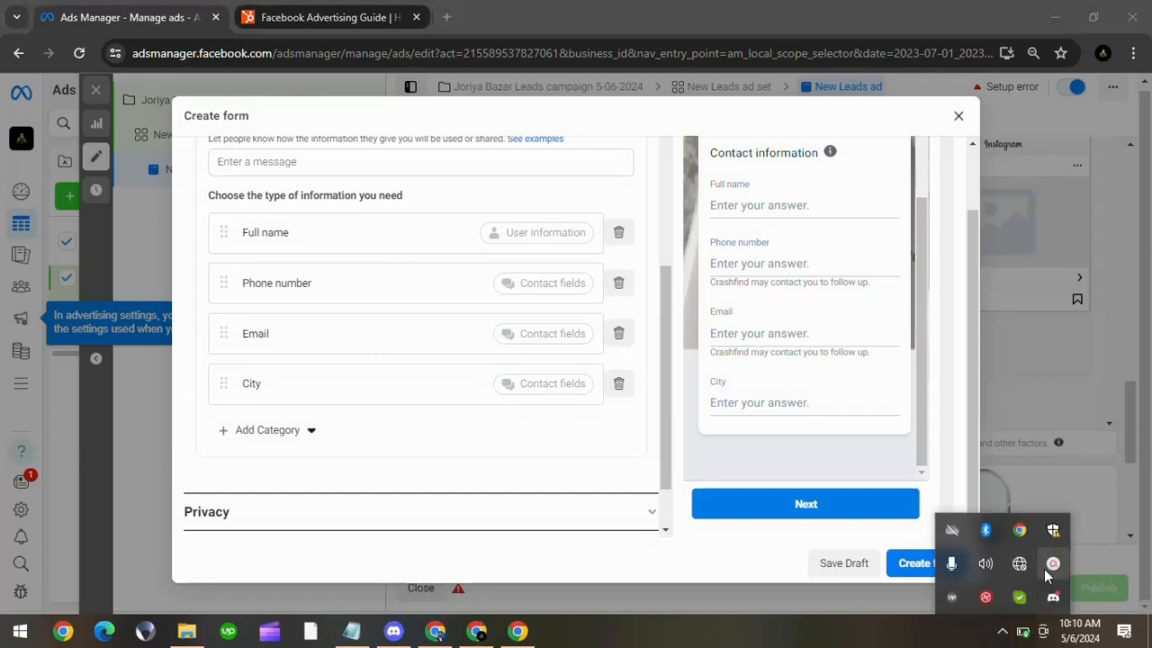
{"action": "left_click", "coordinate": [1053, 563]}
{"action": "left_click", "coordinate": [1031, 563]}
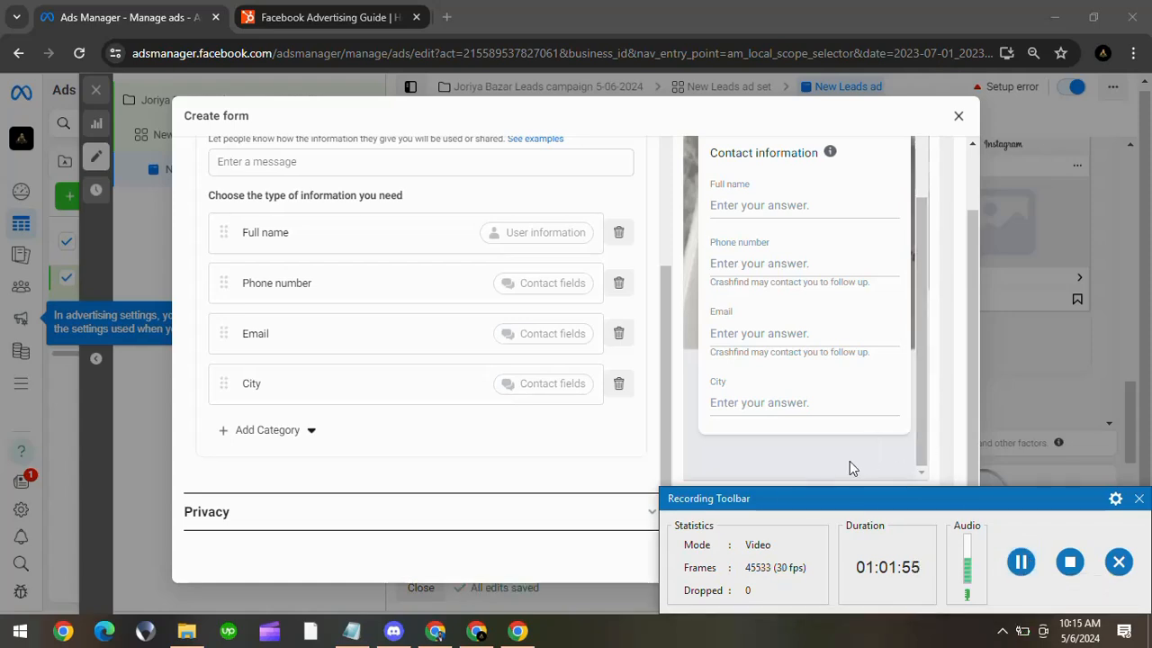
{"action": "left_click", "coordinate": [850, 460]}
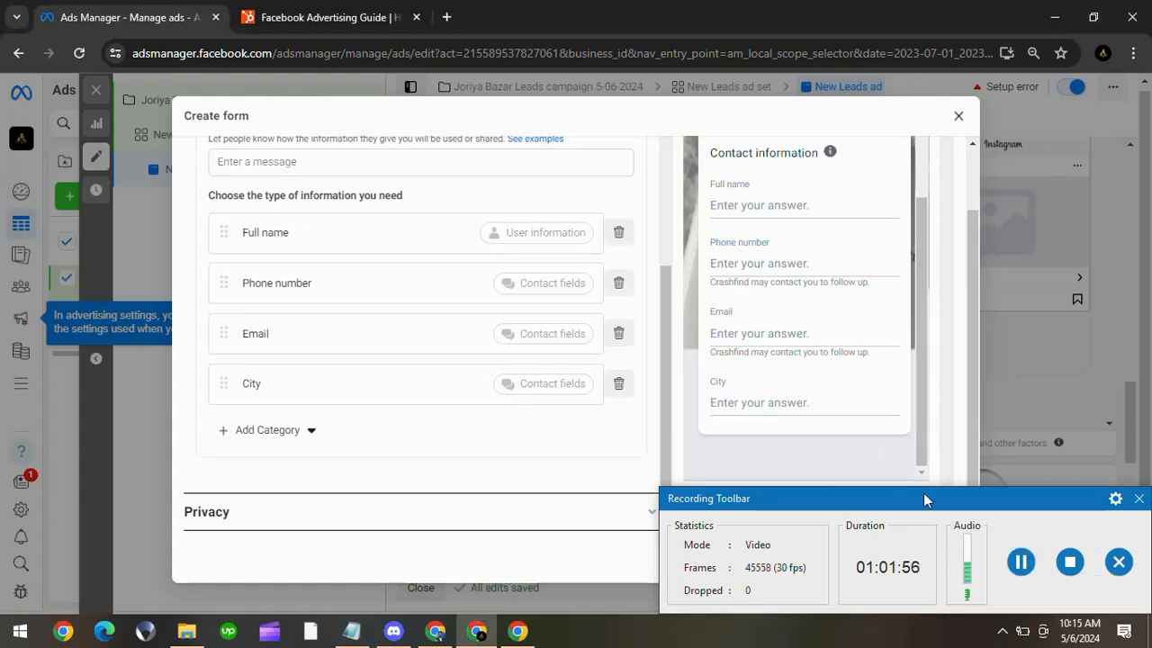
{"action": "left_click_drag", "start_coordinate": [944, 493], "coordinate": [883, 638]}
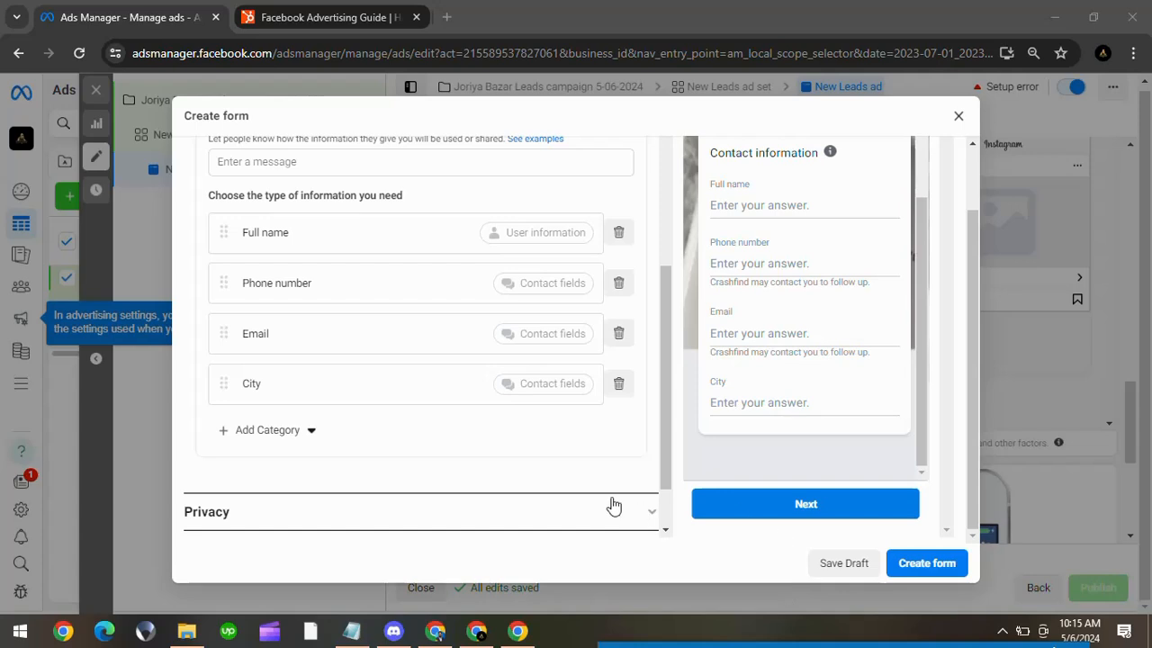
Step: Expand the Privacy section of the lead form
{"action": "scroll", "coordinate": [584, 491], "scroll_direction": "up", "scroll_amount": 2}
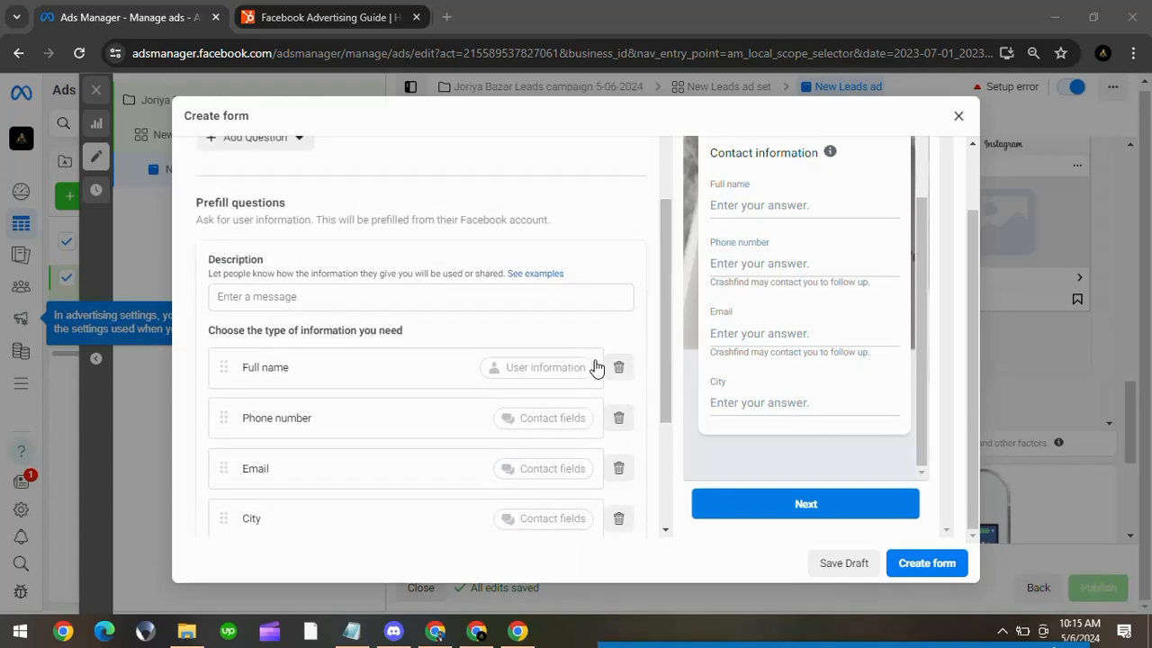
{"action": "scroll", "coordinate": [596, 367], "scroll_direction": "down", "scroll_amount": 2}
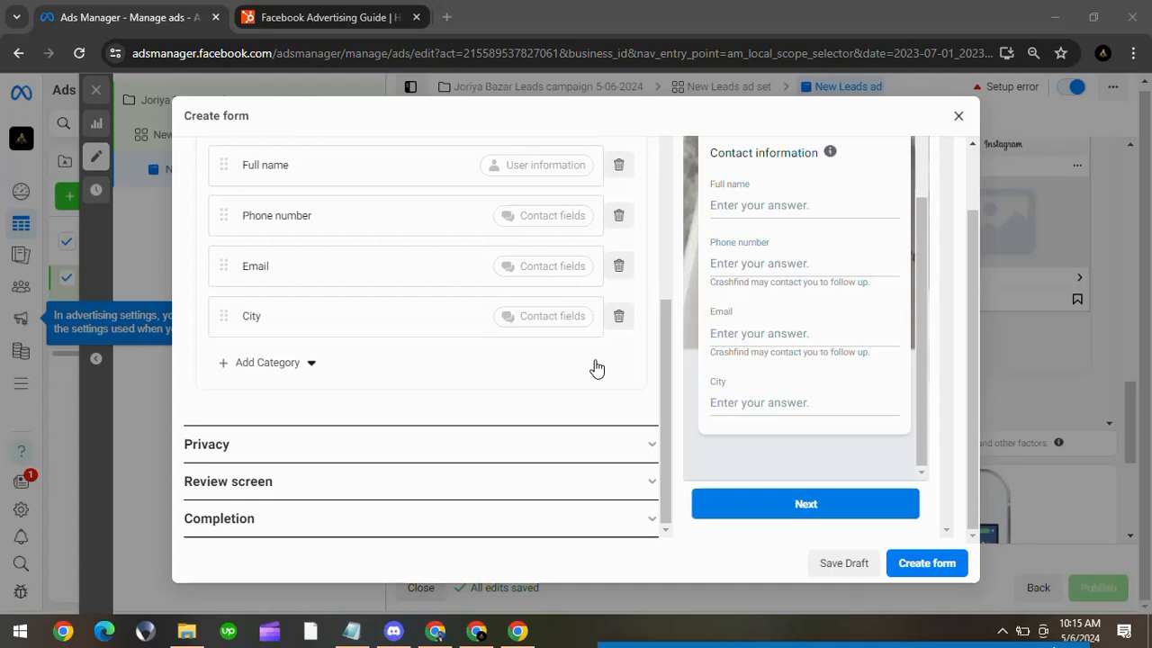
{"action": "left_click", "coordinate": [587, 445]}
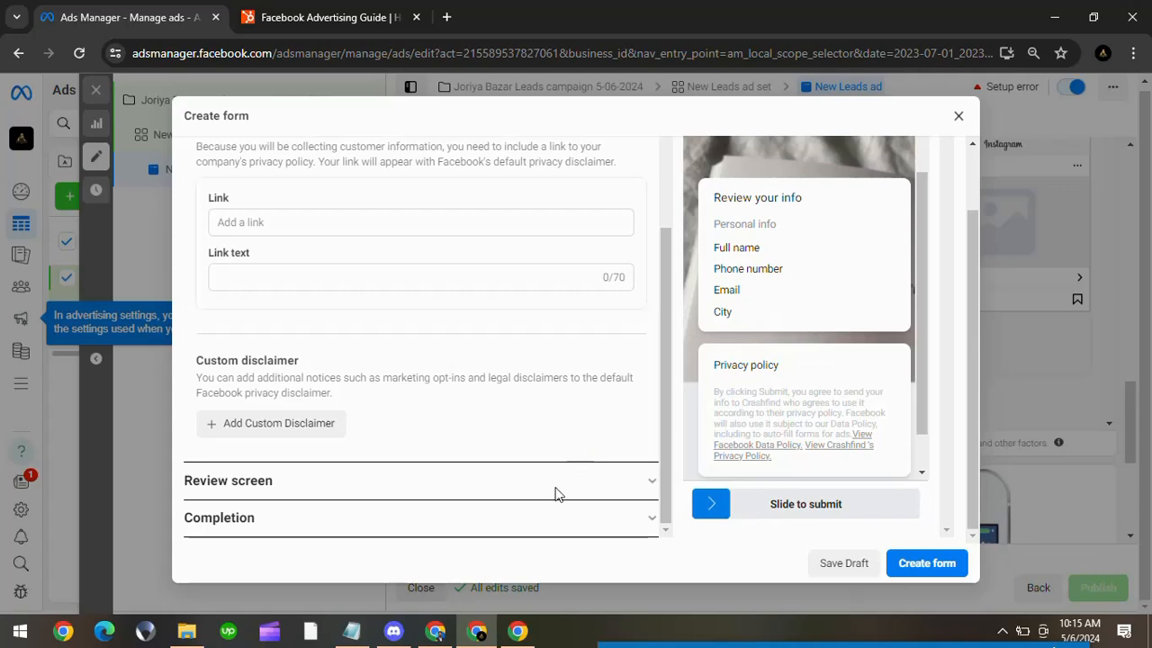
Step: Switch to the Chrome window with Canva open and search Google for "google docs" in a new tab
{"action": "left_click", "coordinate": [518, 631]}
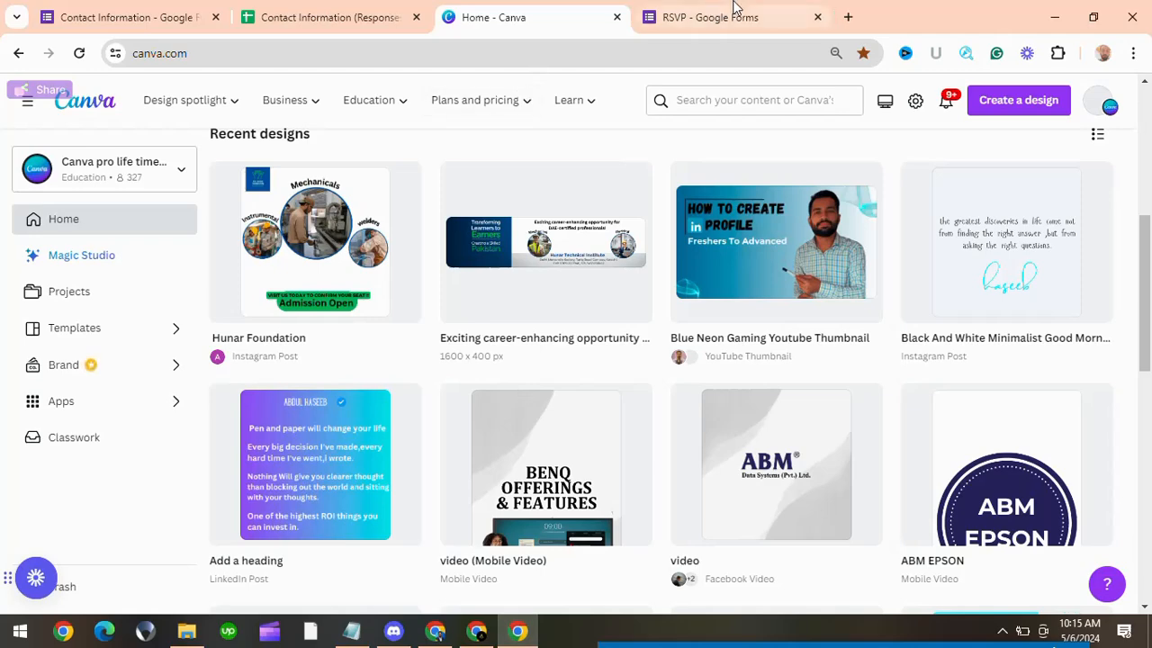
{"action": "left_click", "coordinate": [848, 16]}
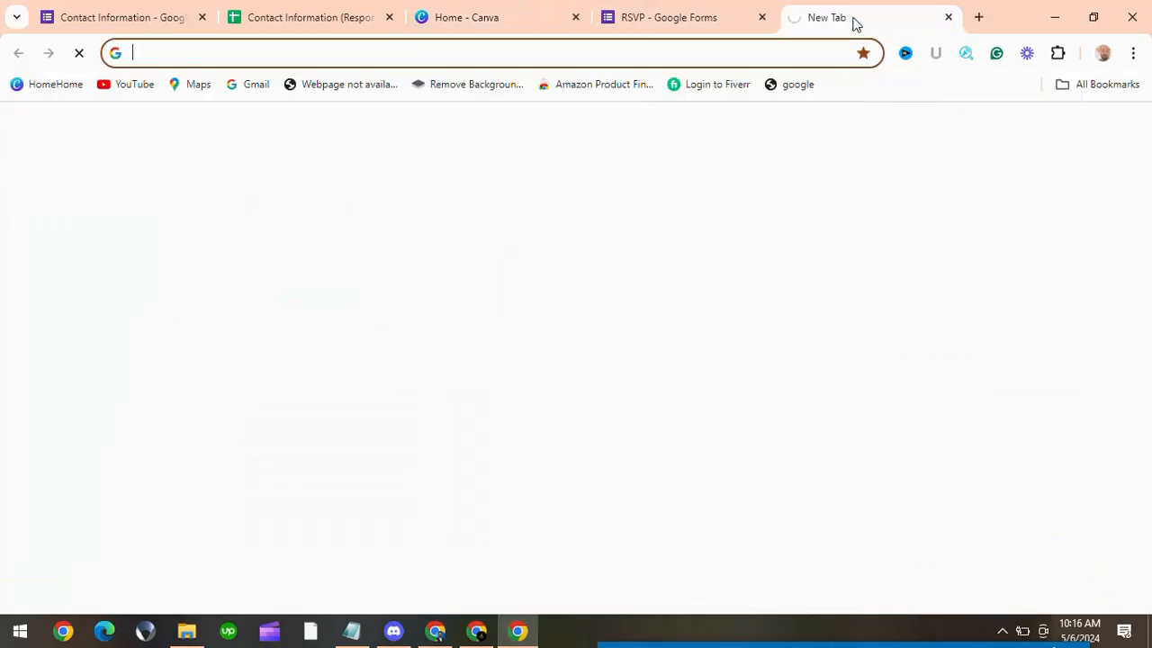
{"action": "type", "text": "google d"}
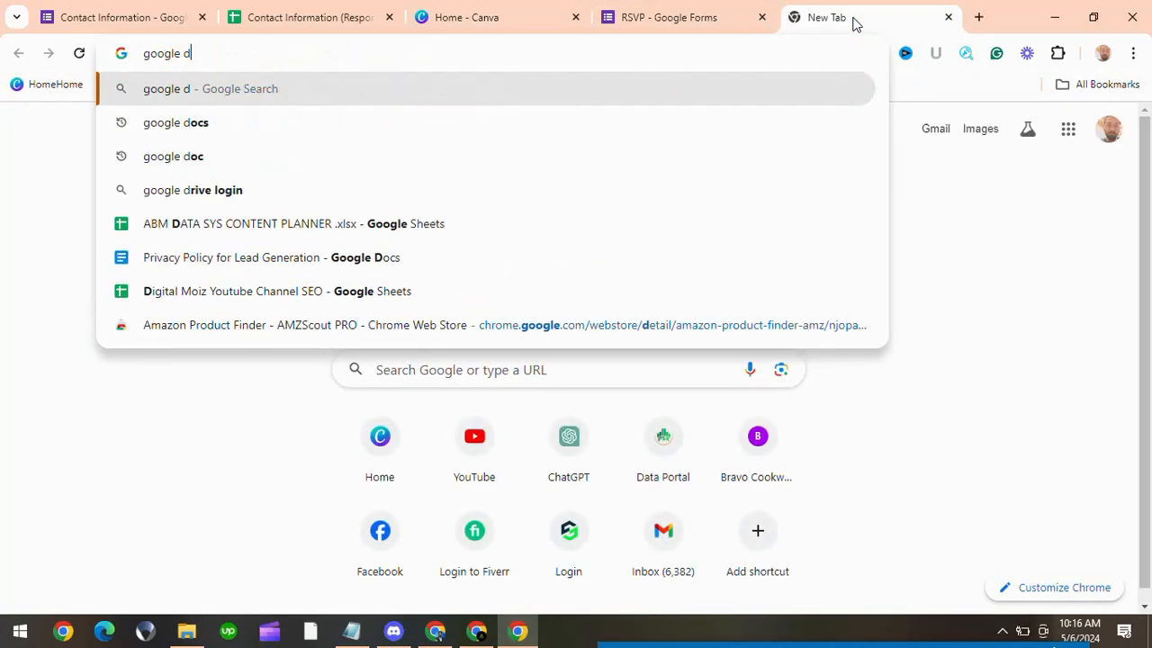
{"action": "type", "text": "ocs"}
{"action": "key", "text": "Return"}
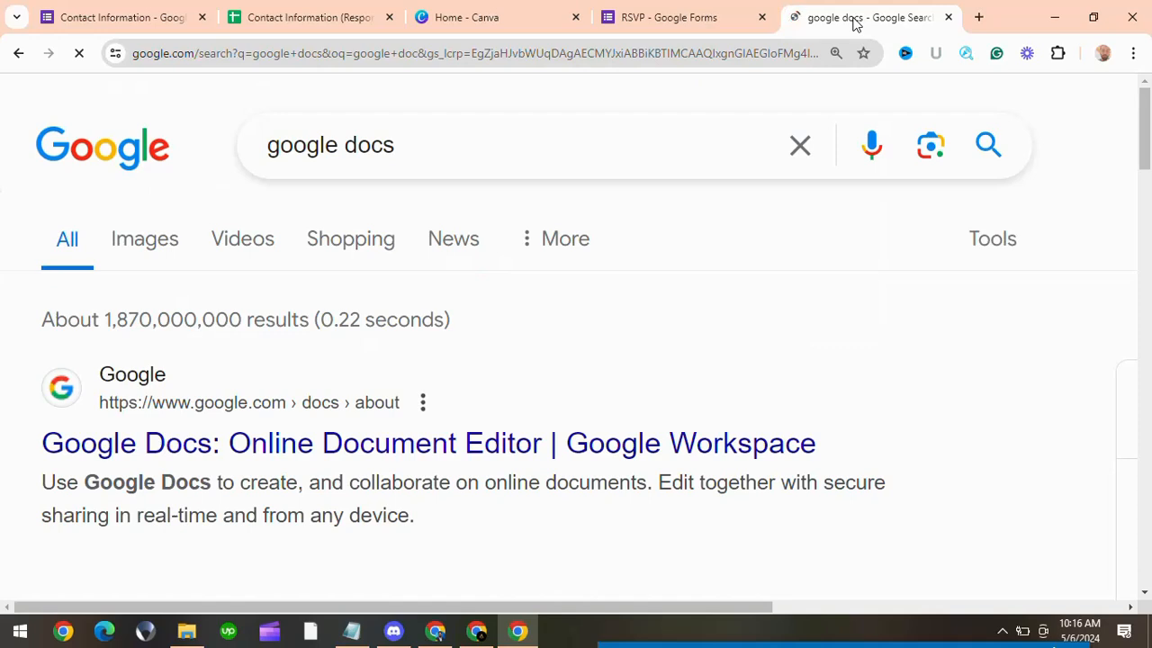
{"action": "scroll", "coordinate": [456, 354], "scroll_direction": "down", "scroll_amount": 2}
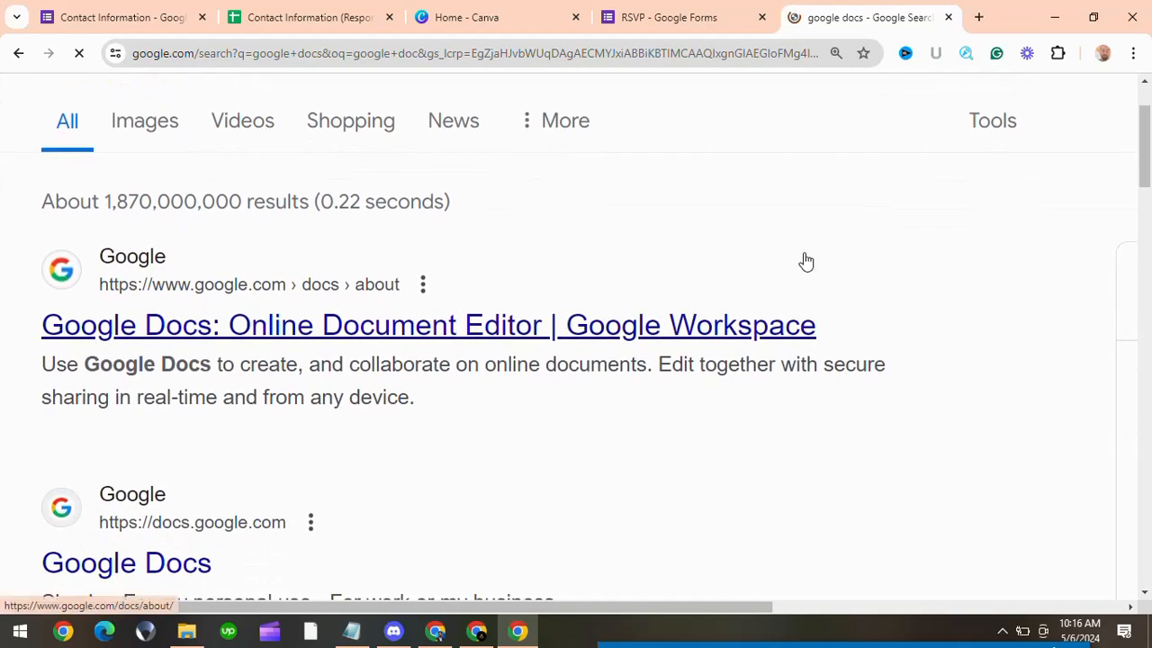
{"action": "scroll", "coordinate": [801, 268], "scroll_direction": "up", "scroll_amount": 2}
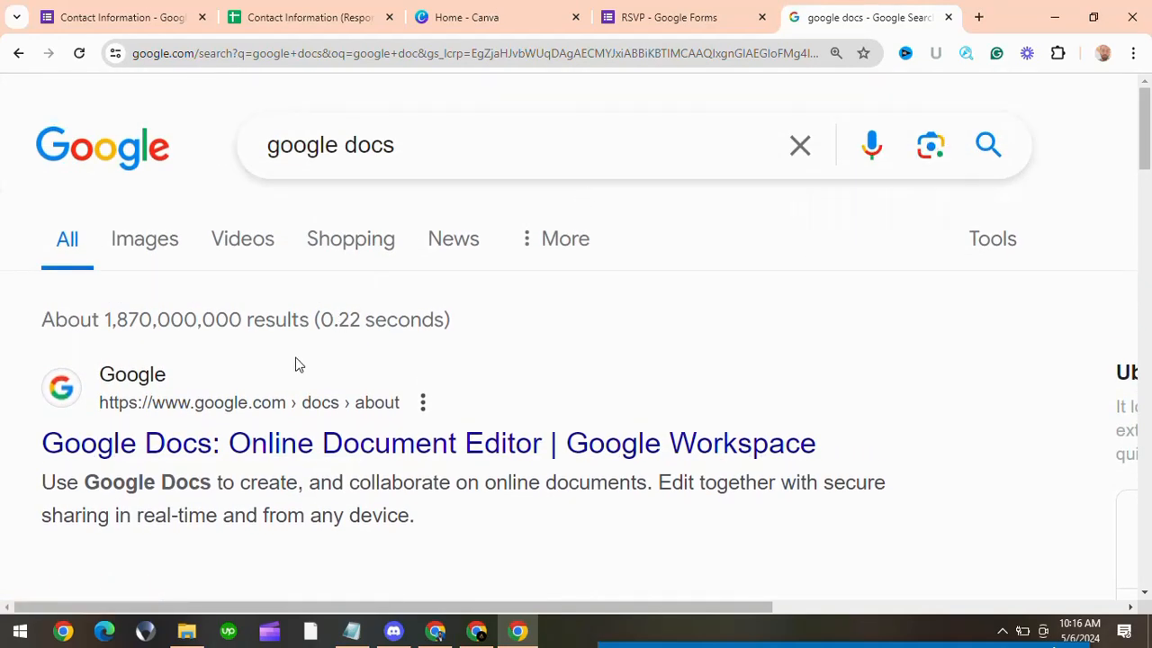
Step: Open Google Docs in another new tab and open the recent document "Privacy Policy for Lead Generation"
{"action": "left_click", "coordinate": [979, 17]}
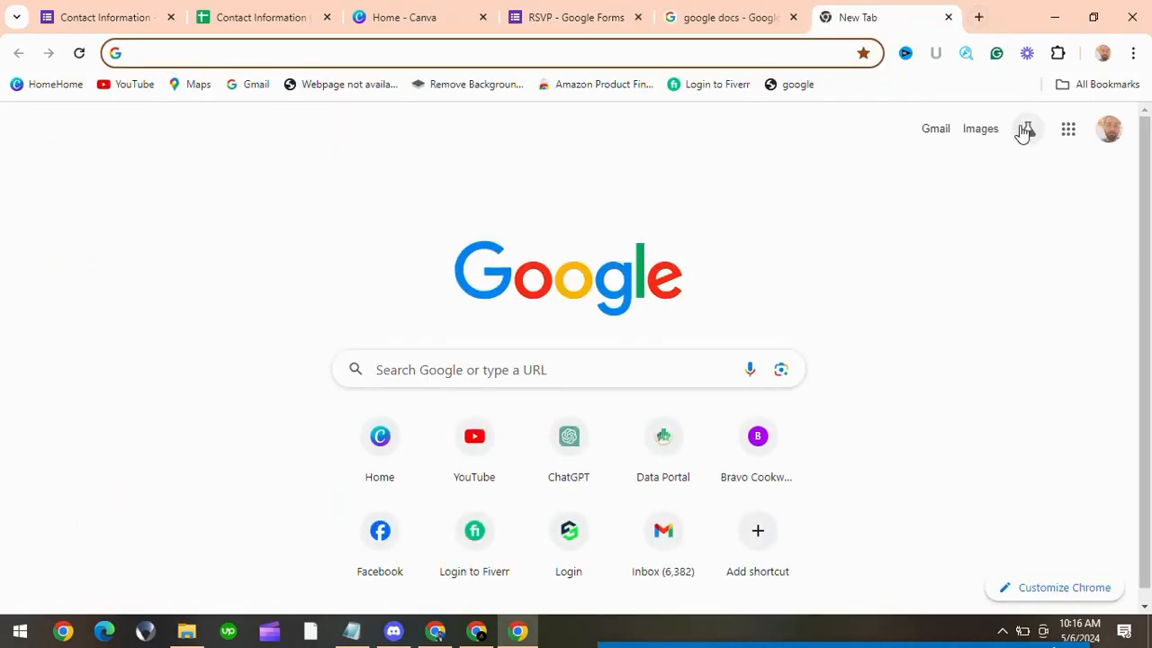
{"action": "left_click", "coordinate": [1062, 135]}
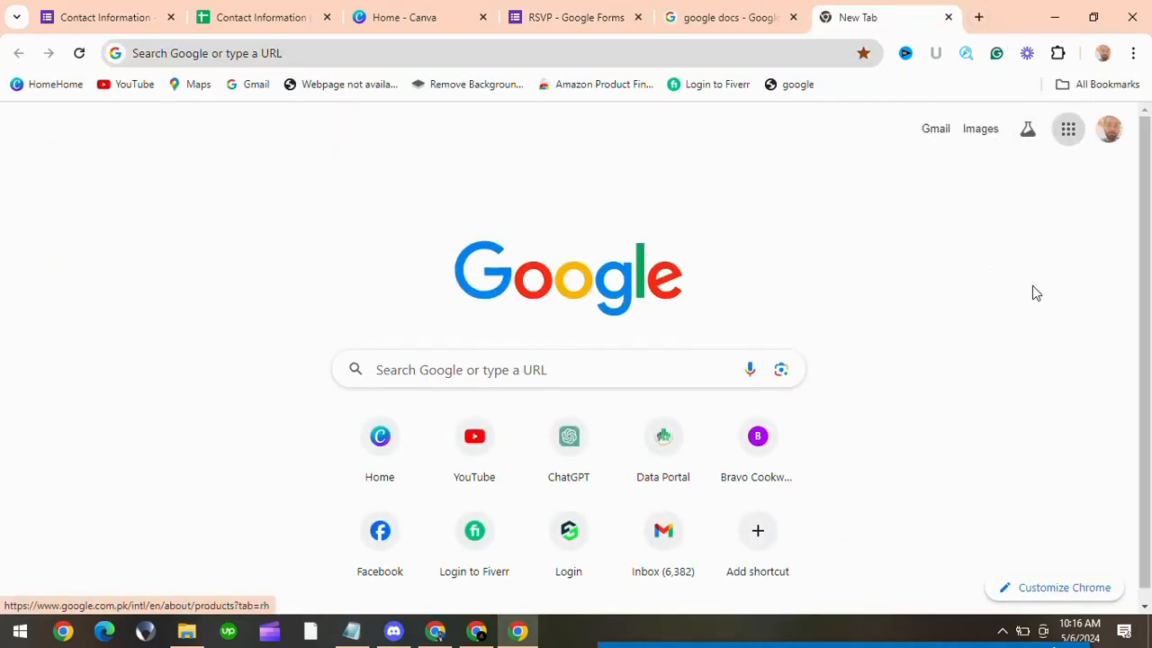
{"action": "scroll", "coordinate": [996, 353], "scroll_direction": "down", "scroll_amount": 3}
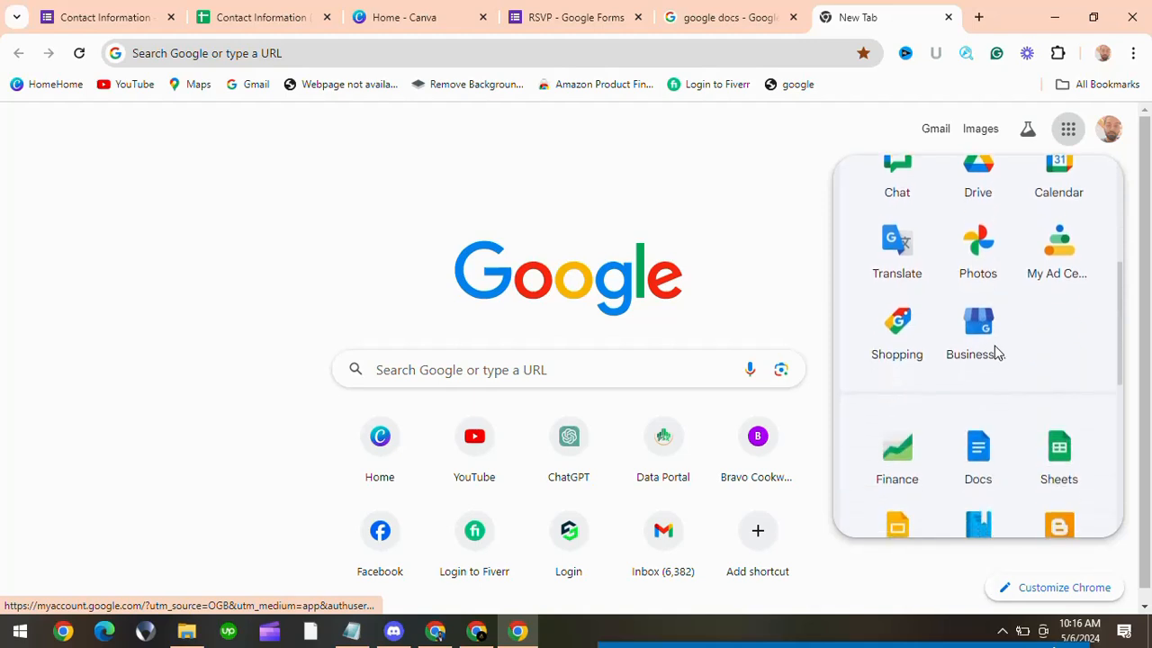
{"action": "left_click", "coordinate": [974, 443]}
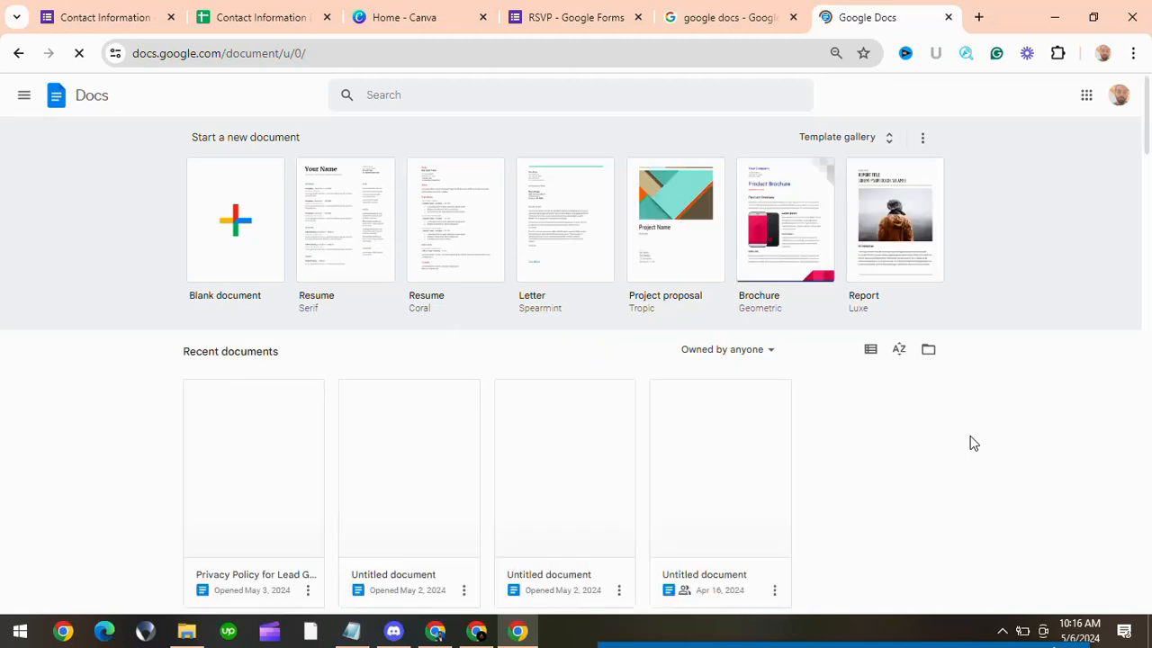
{"action": "scroll", "coordinate": [970, 443], "scroll_direction": "down", "scroll_amount": 2}
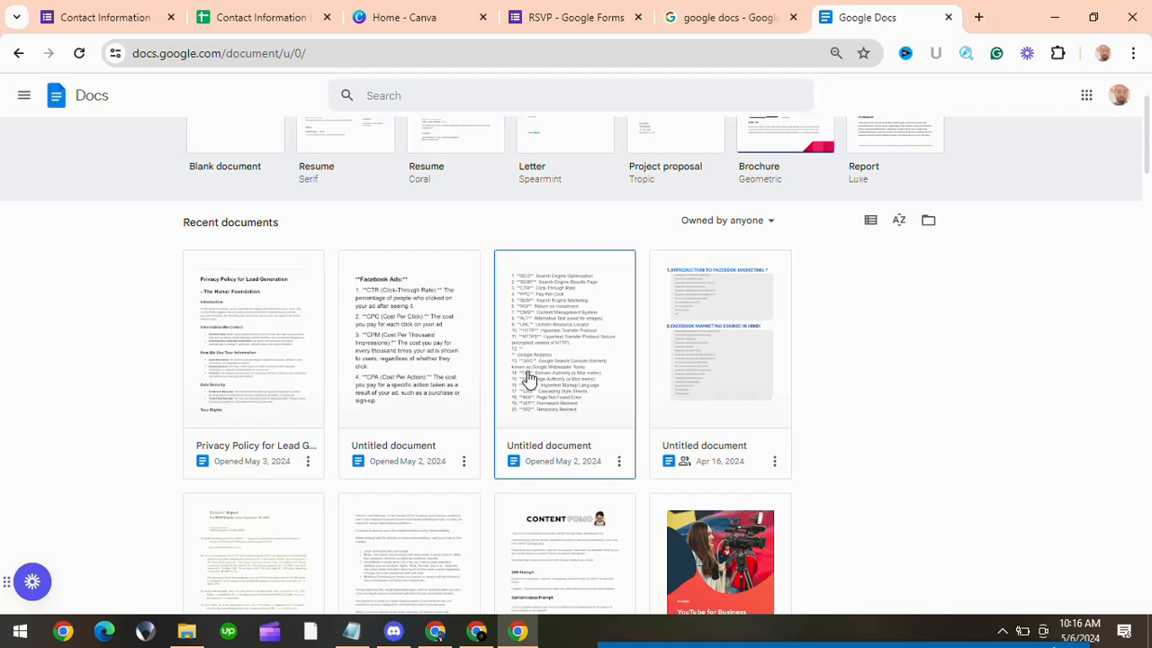
{"action": "left_click", "coordinate": [265, 358]}
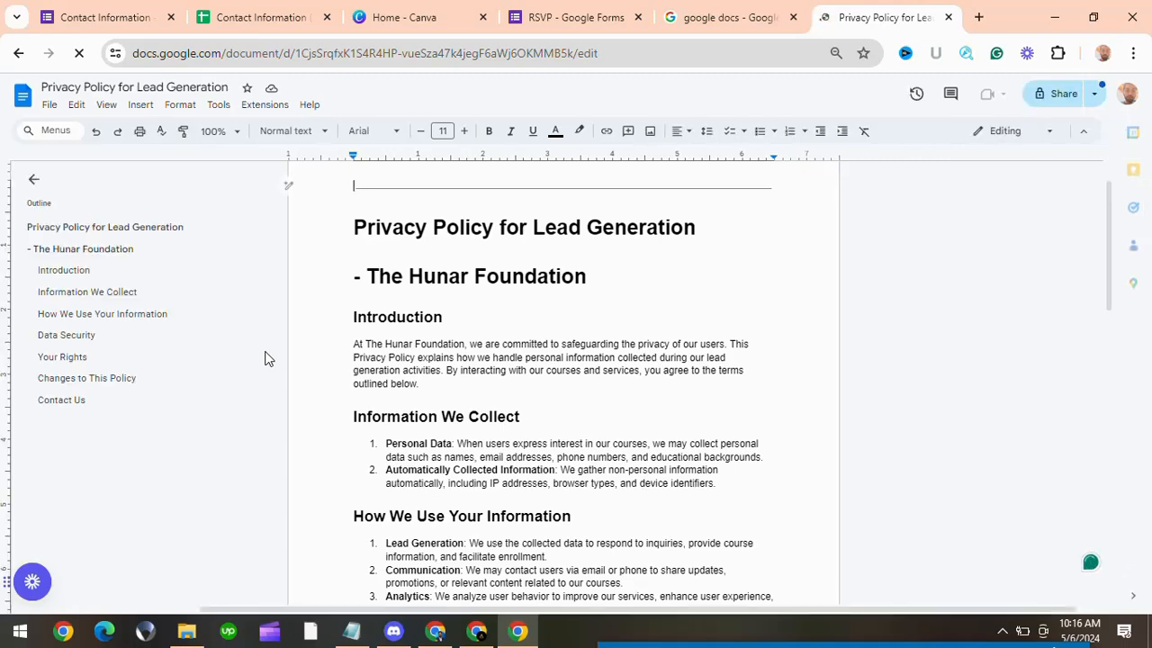
Step: Look through the privacy policy down to its Contact Us section and copy the document's web address
{"action": "scroll", "coordinate": [265, 359], "scroll_direction": "down", "scroll_amount": 3}
{"action": "scroll", "coordinate": [265, 359], "scroll_direction": "down", "scroll_amount": 5}
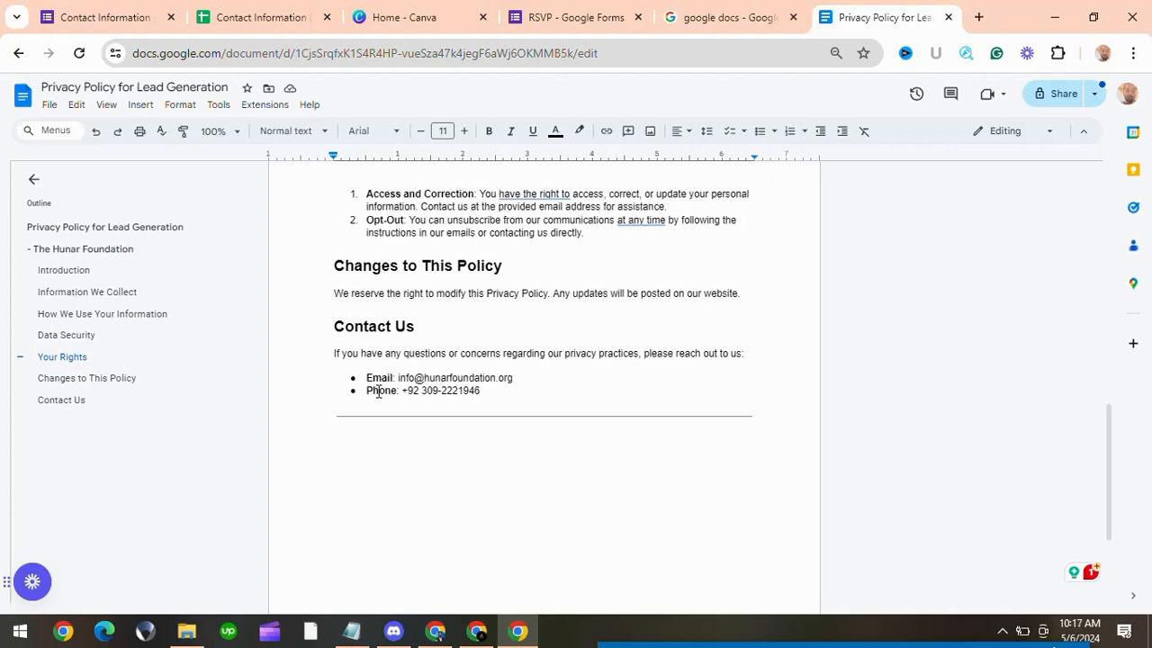
{"action": "key", "text": "ctrl+Home"}
{"action": "left_click", "coordinate": [624, 63]}
{"action": "key", "text": "ctrl+c"}
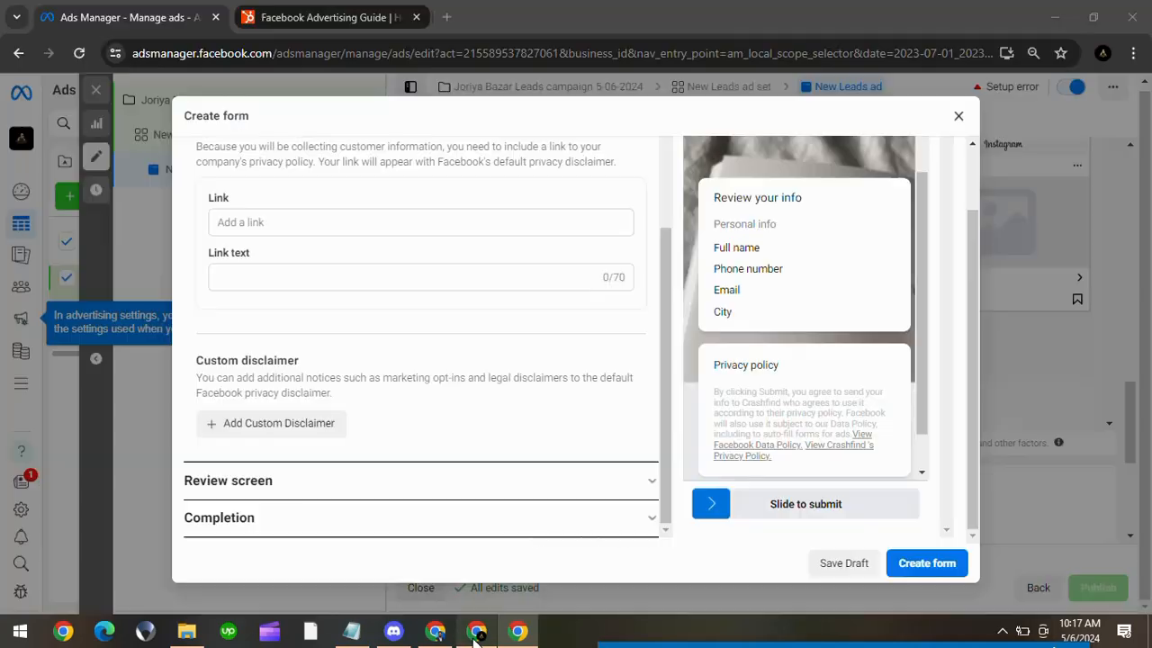
Step: Switch back to the Ads Manager window and paste the copied Google Docs address as the form's privacy policy link
{"action": "left_click", "coordinate": [477, 631]}
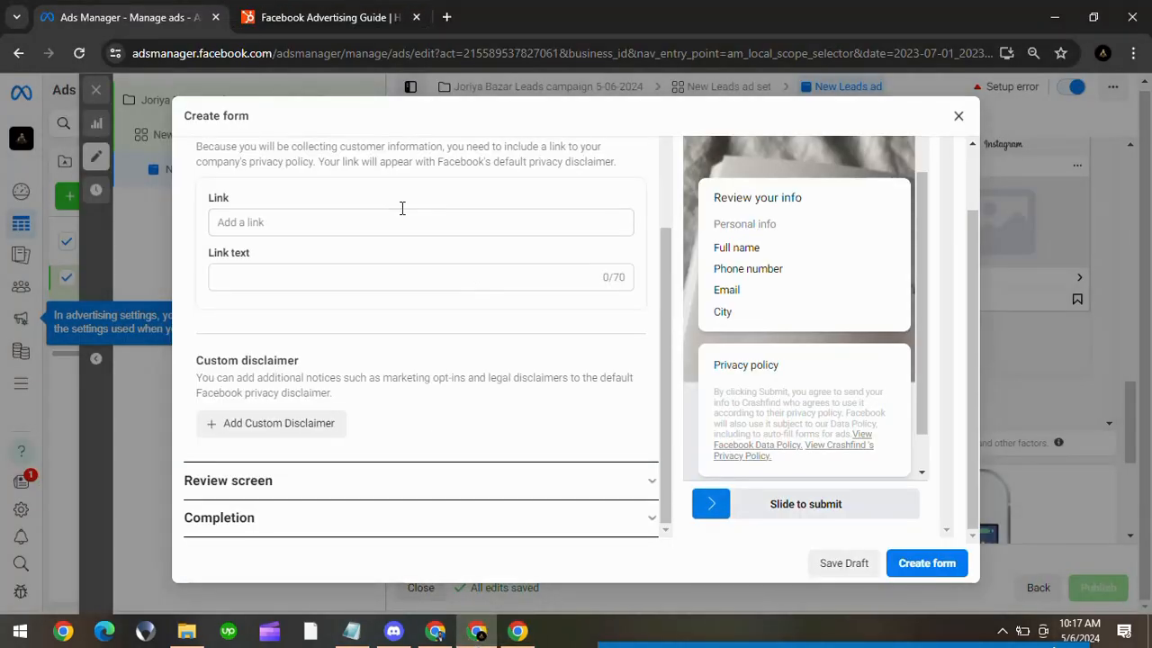
{"action": "left_click", "coordinate": [370, 222]}
{"action": "key", "text": "ctrl+v"}
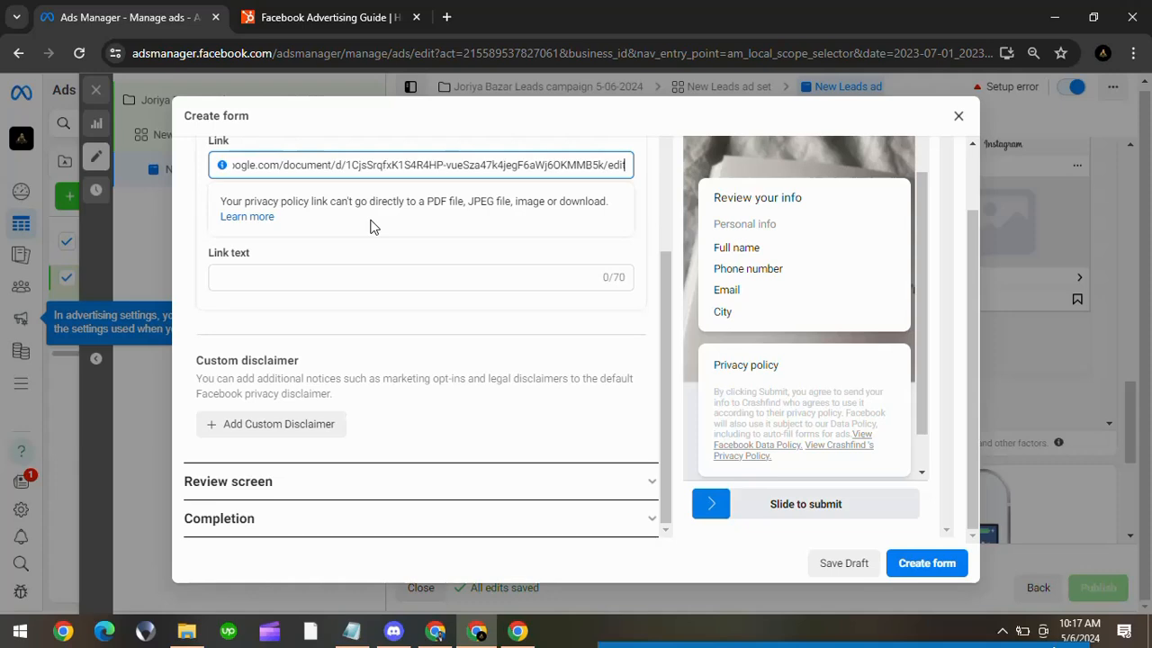
{"action": "left_click", "coordinate": [190, 309]}
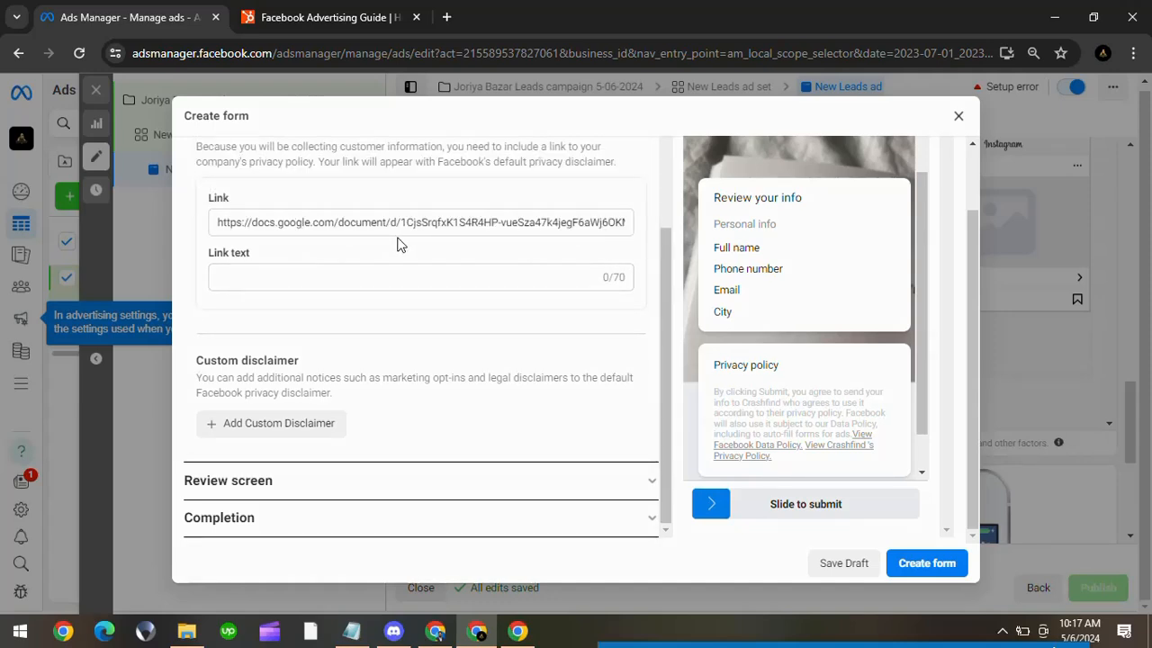
Step: Expand the Review screen section and look through the form preview's intro, prefill information, privacy review and message for leads pages
{"action": "left_click", "coordinate": [617, 481]}
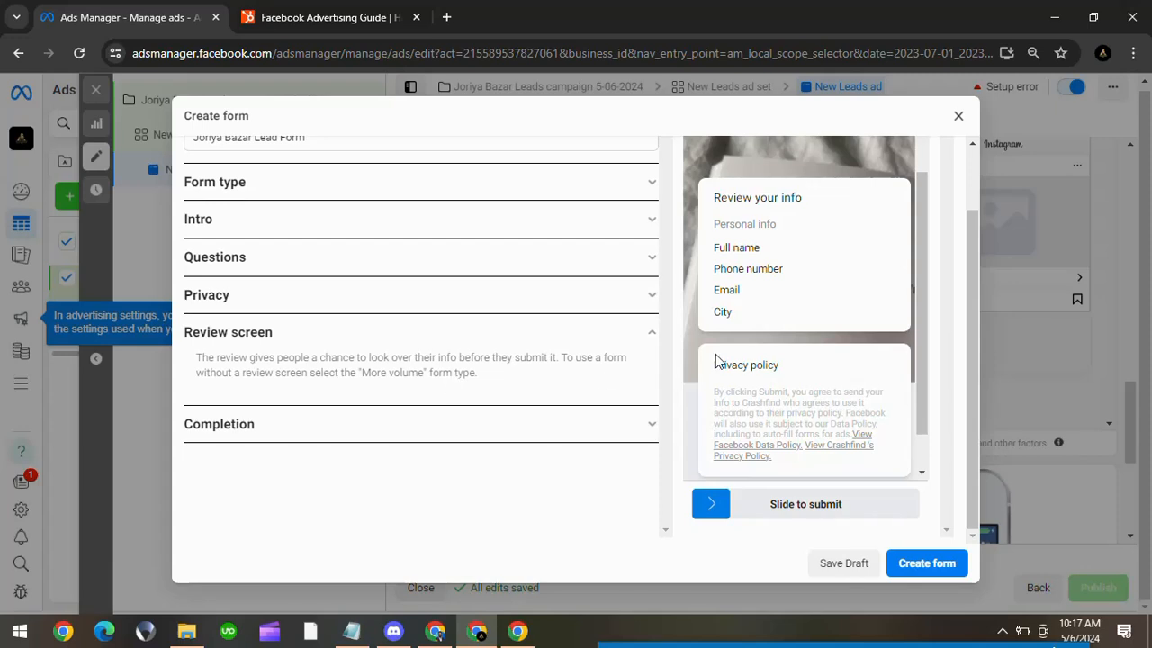
{"action": "scroll", "coordinate": [715, 356], "scroll_direction": "up", "scroll_amount": 2}
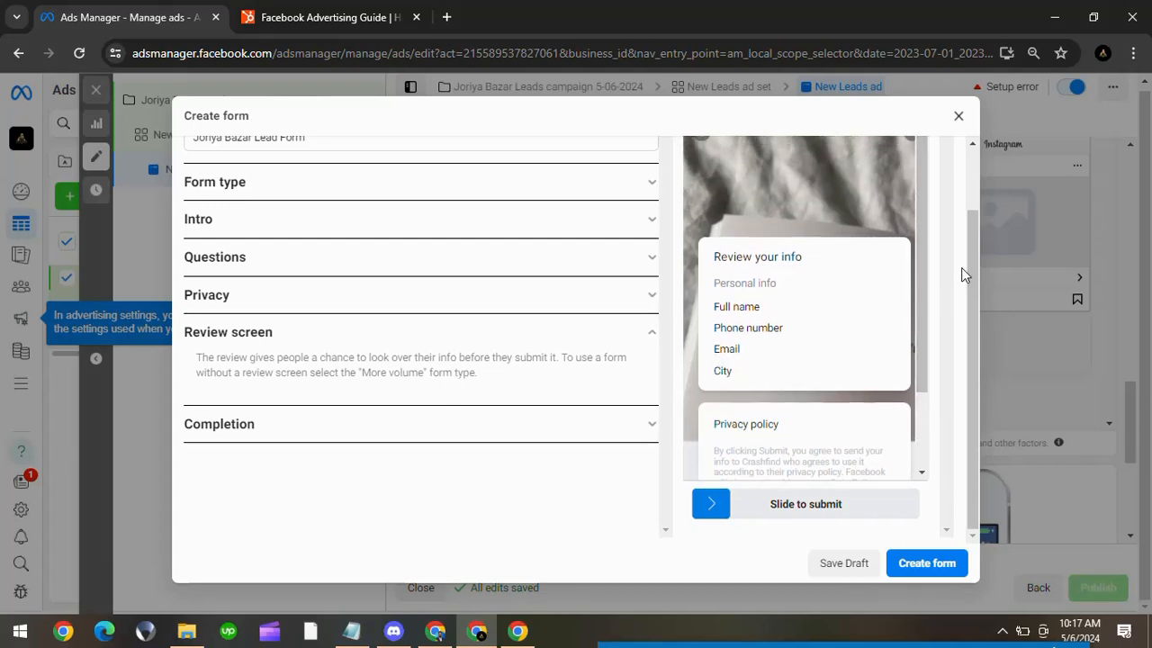
{"action": "left_click_drag", "start_coordinate": [972, 248], "coordinate": [972, 191]}
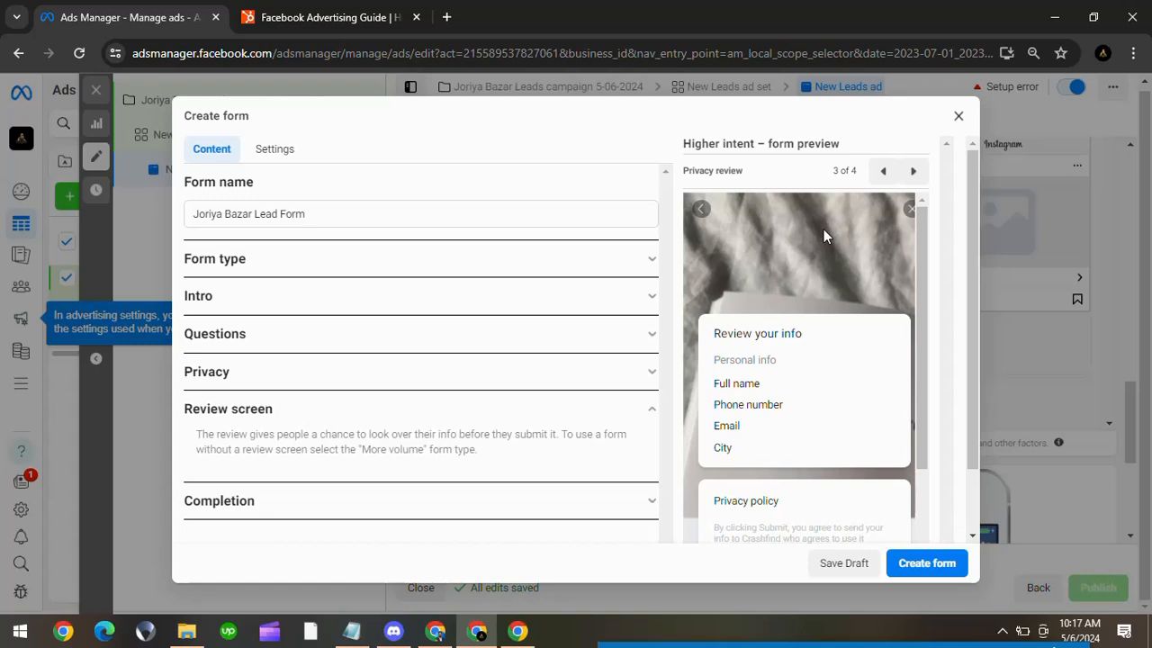
{"action": "left_click", "coordinate": [884, 174]}
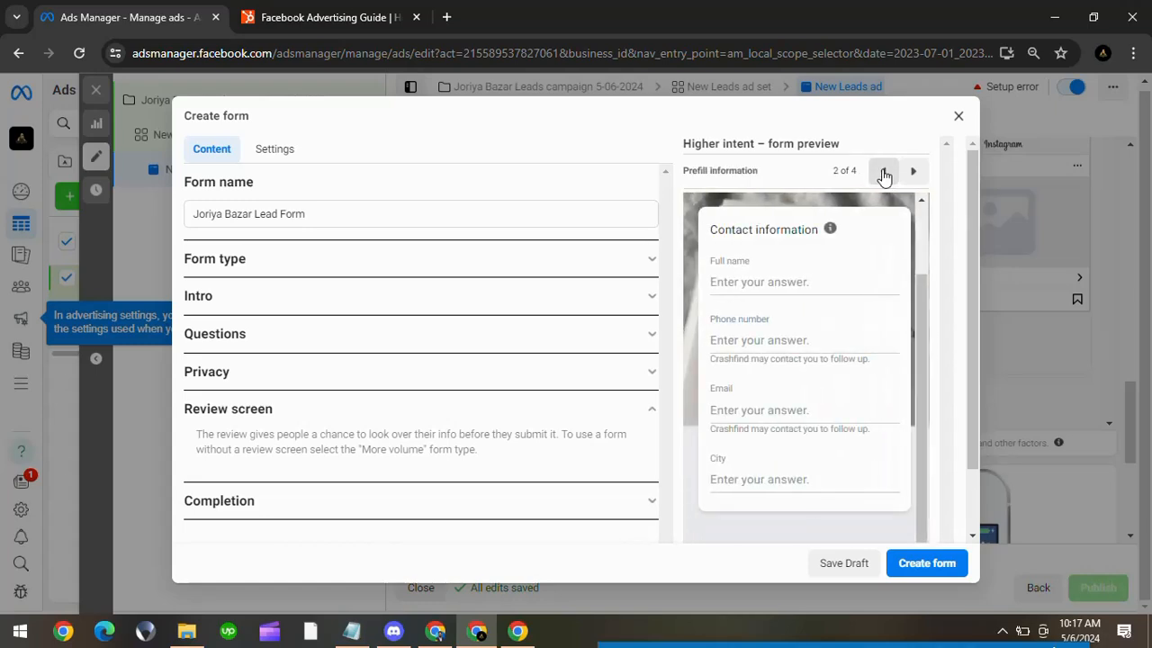
{"action": "left_click", "coordinate": [883, 174]}
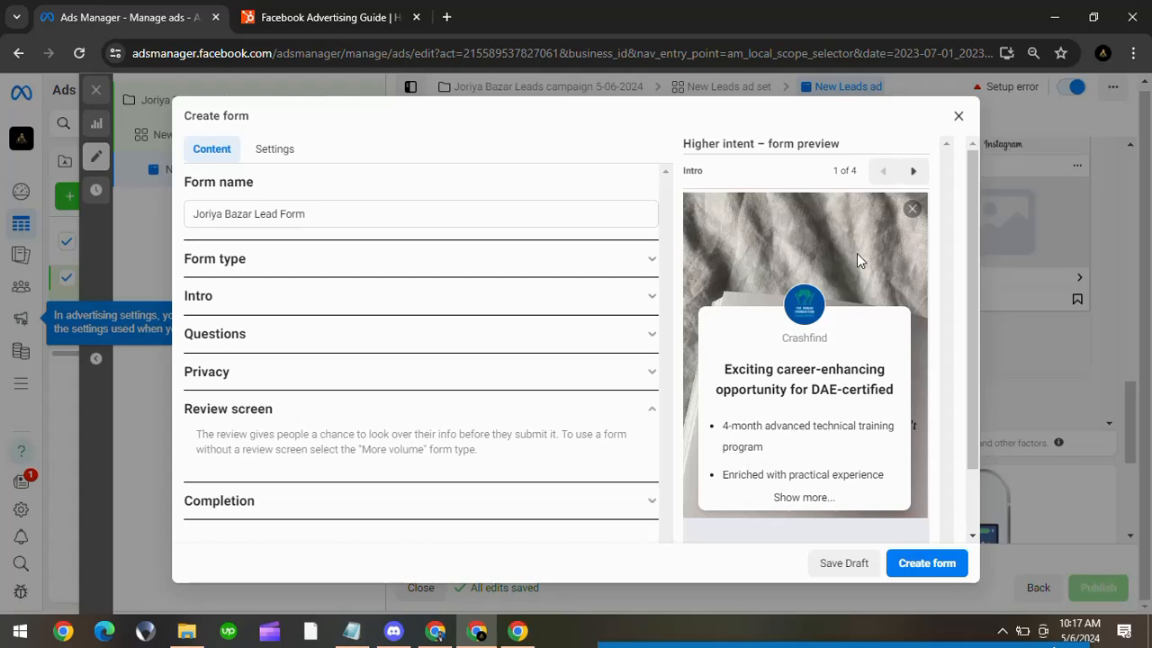
{"action": "left_click", "coordinate": [914, 171]}
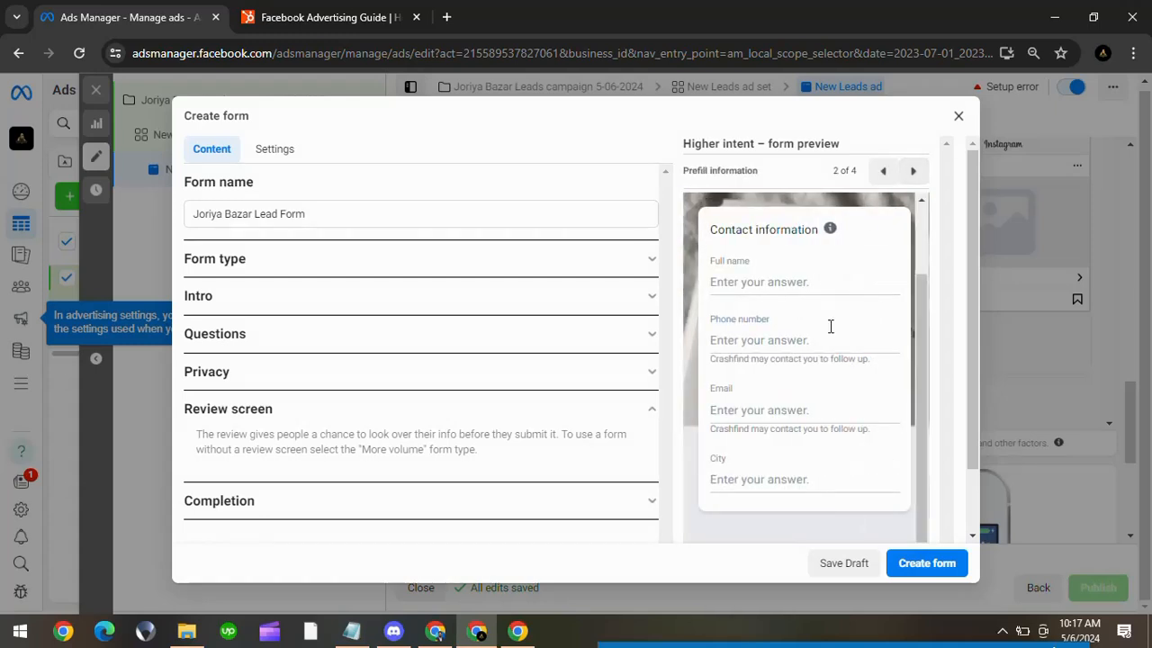
{"action": "left_click", "coordinate": [915, 171]}
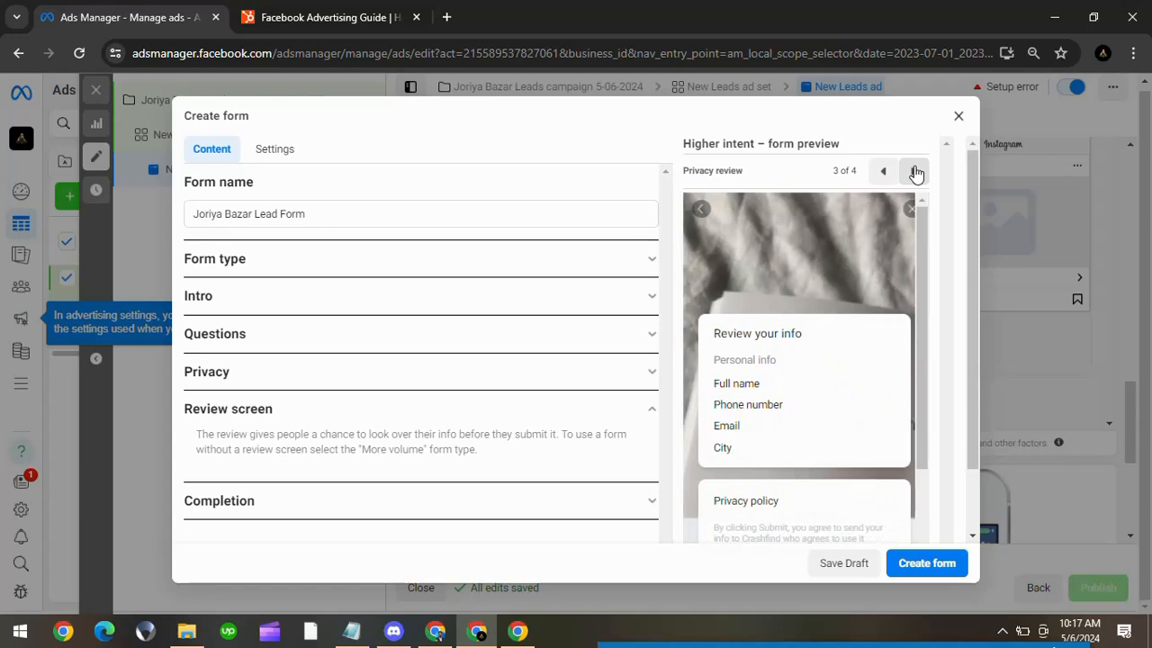
{"action": "scroll", "coordinate": [772, 428], "scroll_direction": "down", "scroll_amount": 2}
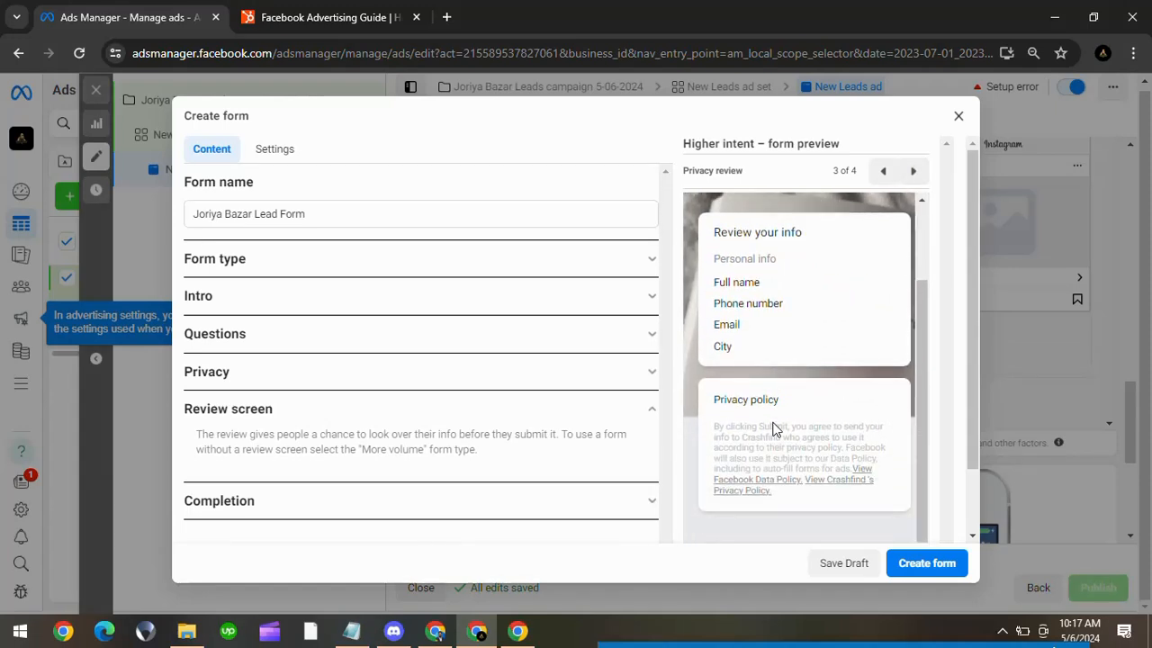
{"action": "left_click", "coordinate": [914, 171]}
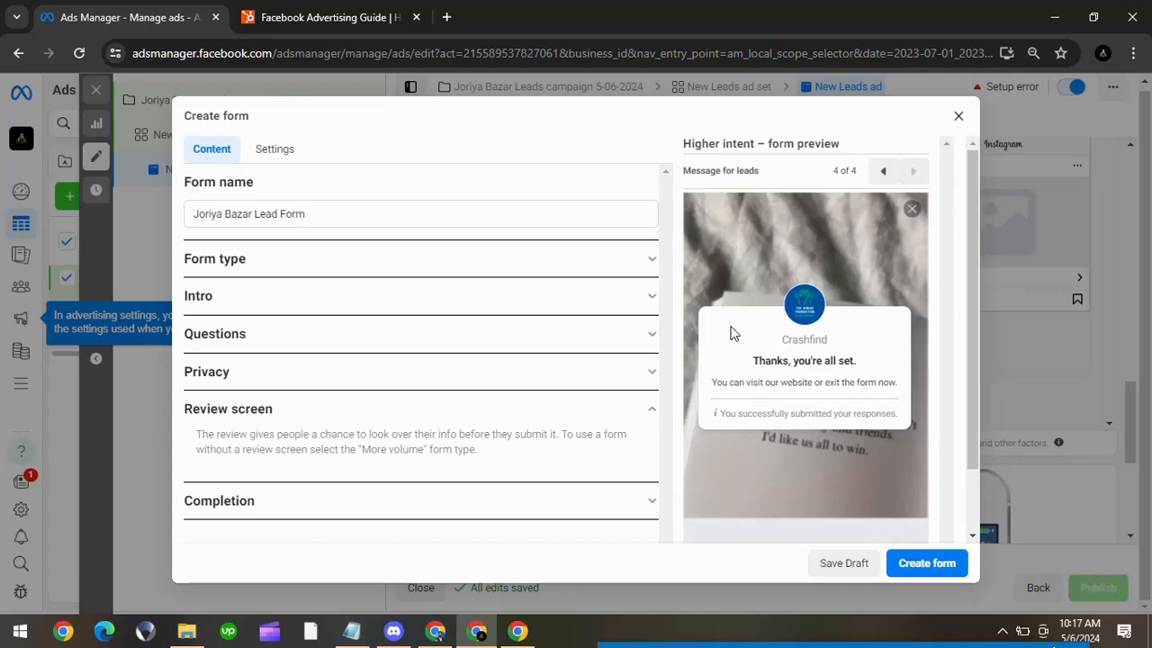
Step: Expand the Completion section of the lead form to show the message for leads settings
{"action": "scroll", "coordinate": [470, 373], "scroll_direction": "down", "scroll_amount": 1}
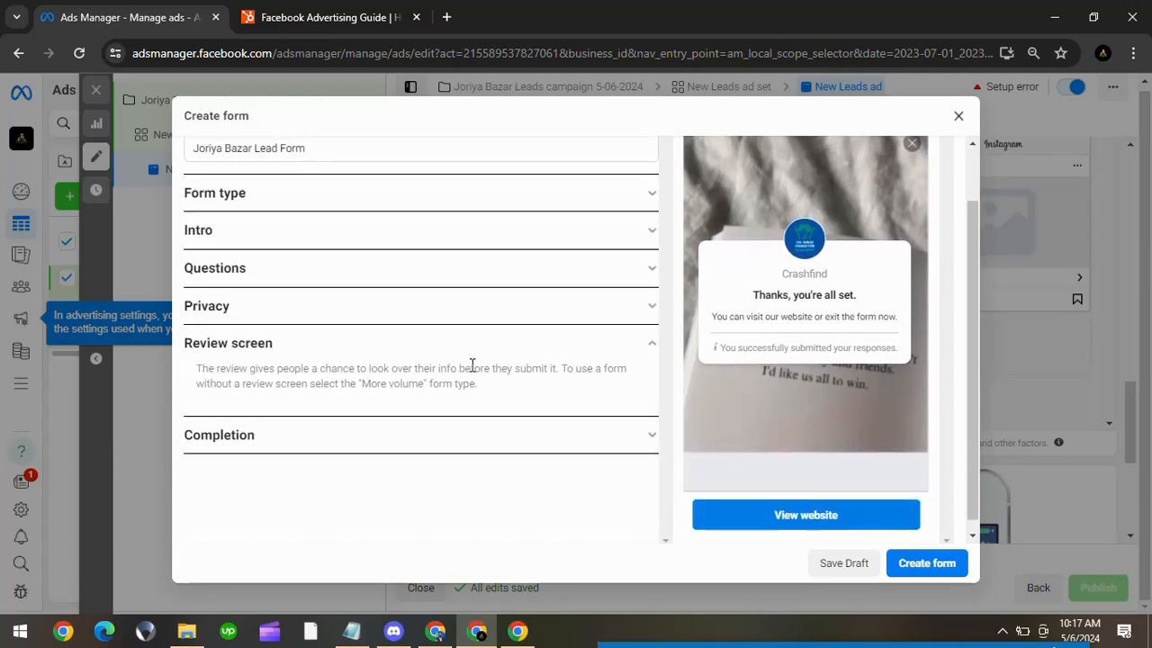
{"action": "left_click", "coordinate": [459, 448]}
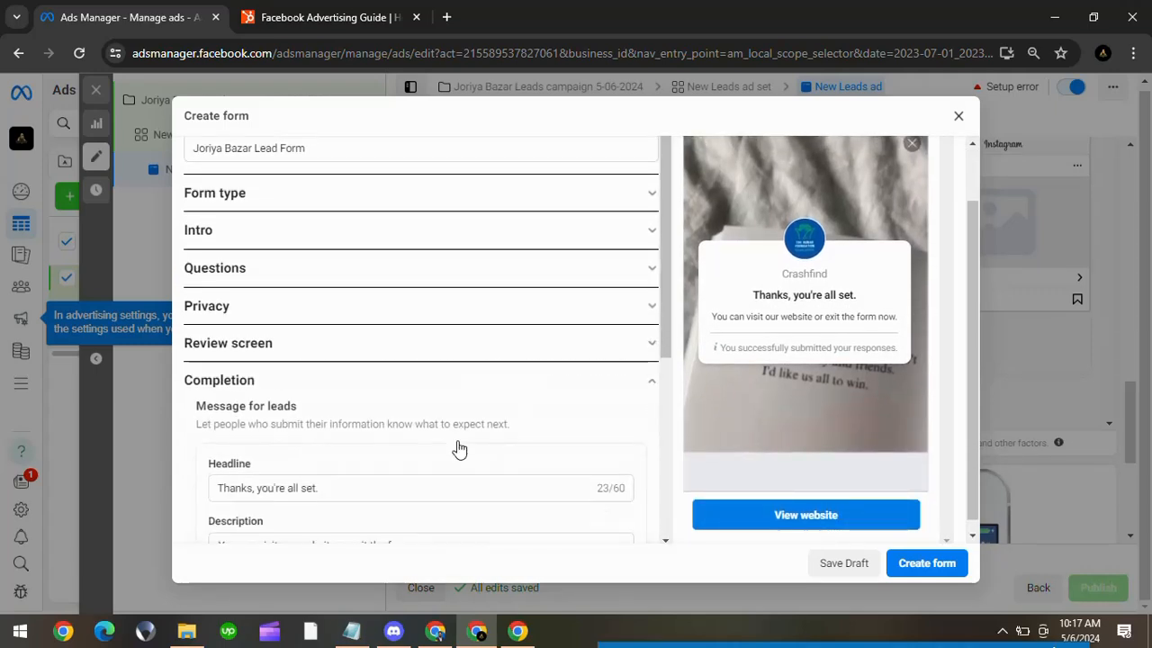
{"action": "scroll", "coordinate": [542, 426], "scroll_direction": "down", "scroll_amount": 2}
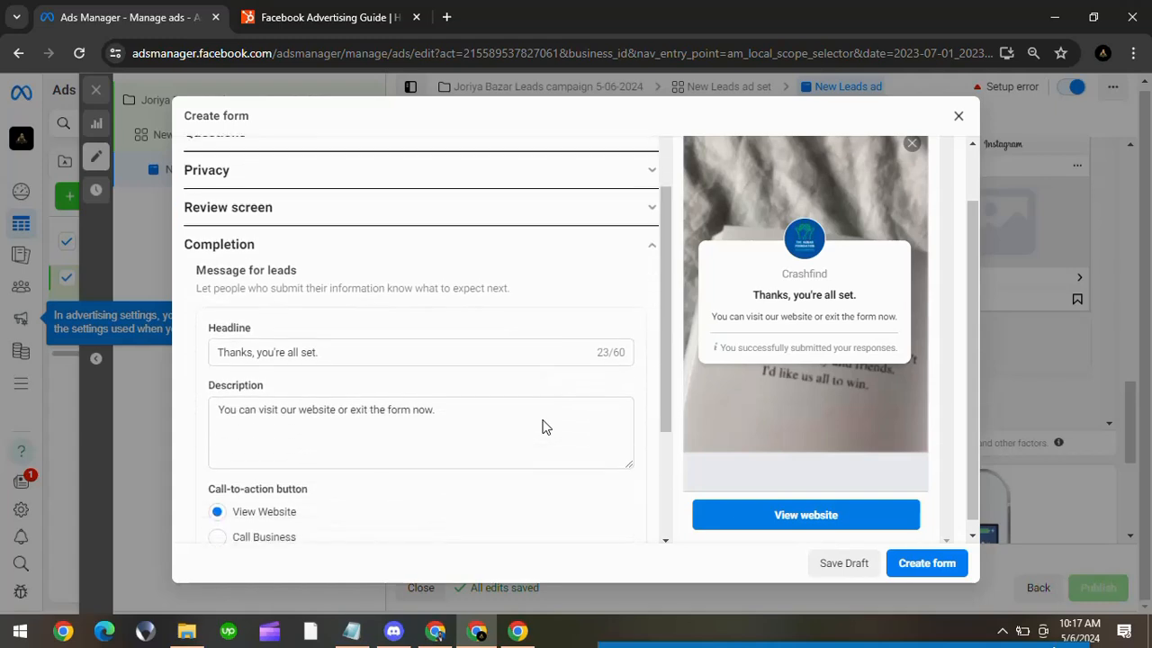
Step: Replace the completion message's headline with "Thank You Our Representative Will Call you ASAP"
{"action": "left_click", "coordinate": [403, 347]}
{"action": "key", "text": "ctrl+a"}
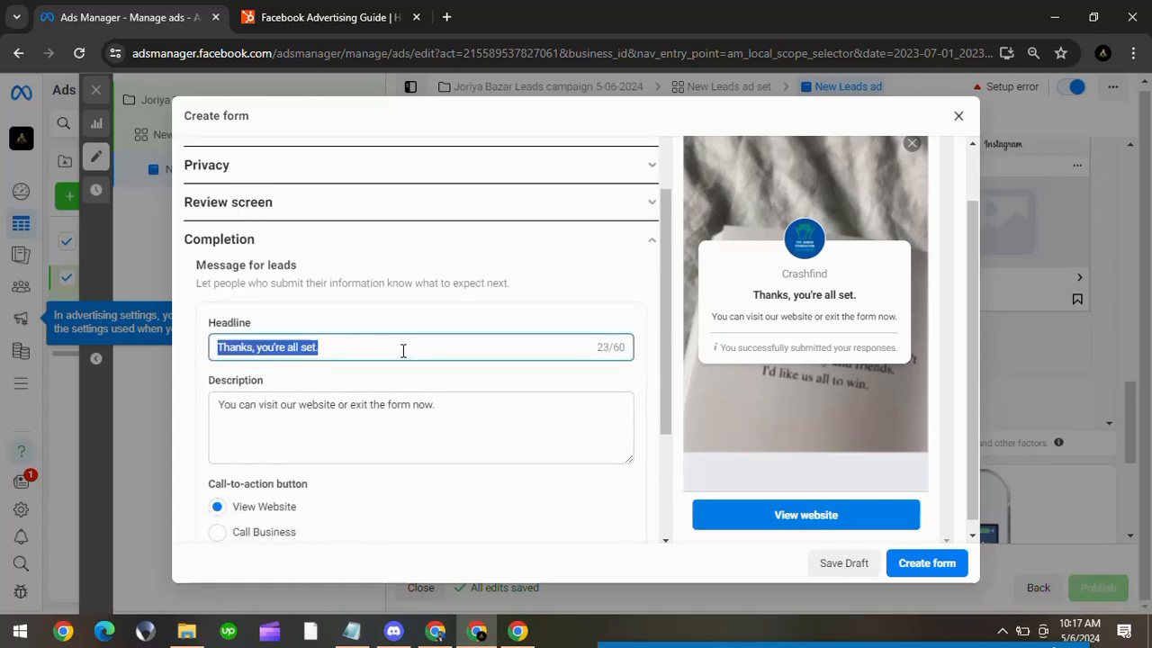
{"action": "key", "text": "BackSpace"}
{"action": "type", "text": "Thank y"}
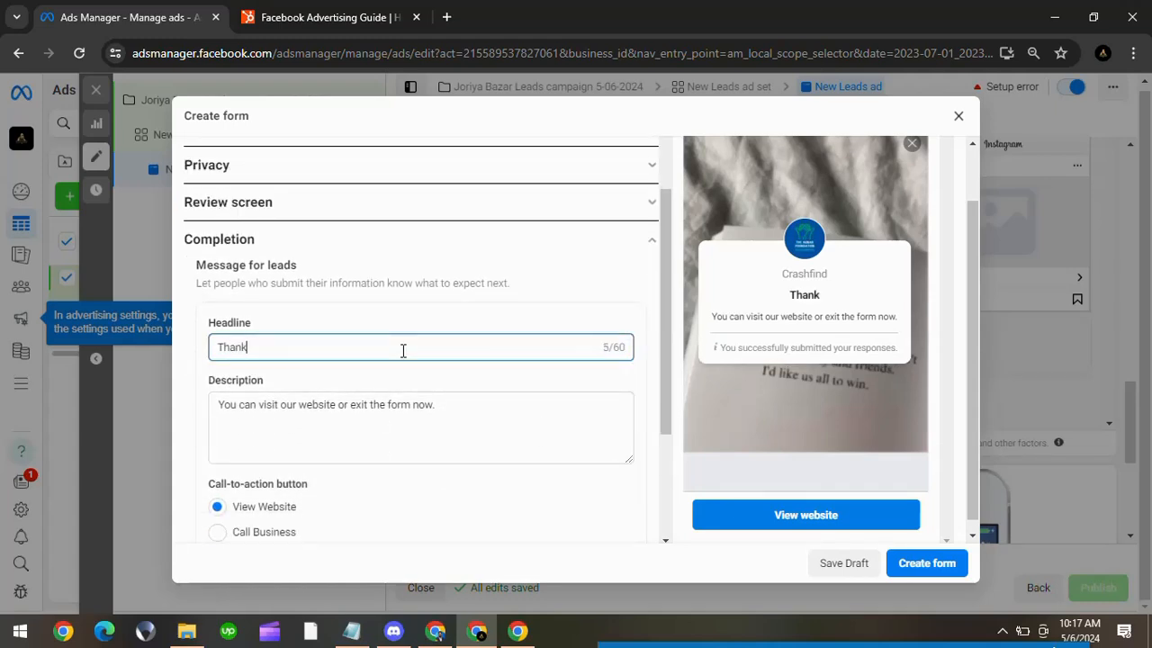
{"action": "key", "text": "BackSpace"}
{"action": "key", "text": "BackSpace"}
{"action": "key", "text": "BackSpace"}
{"action": "key", "text": "BackSpace"}
{"action": "key", "text": "BackSpace"}
{"action": "key", "text": "BackSpace"}
{"action": "key", "text": "BackSpace"}
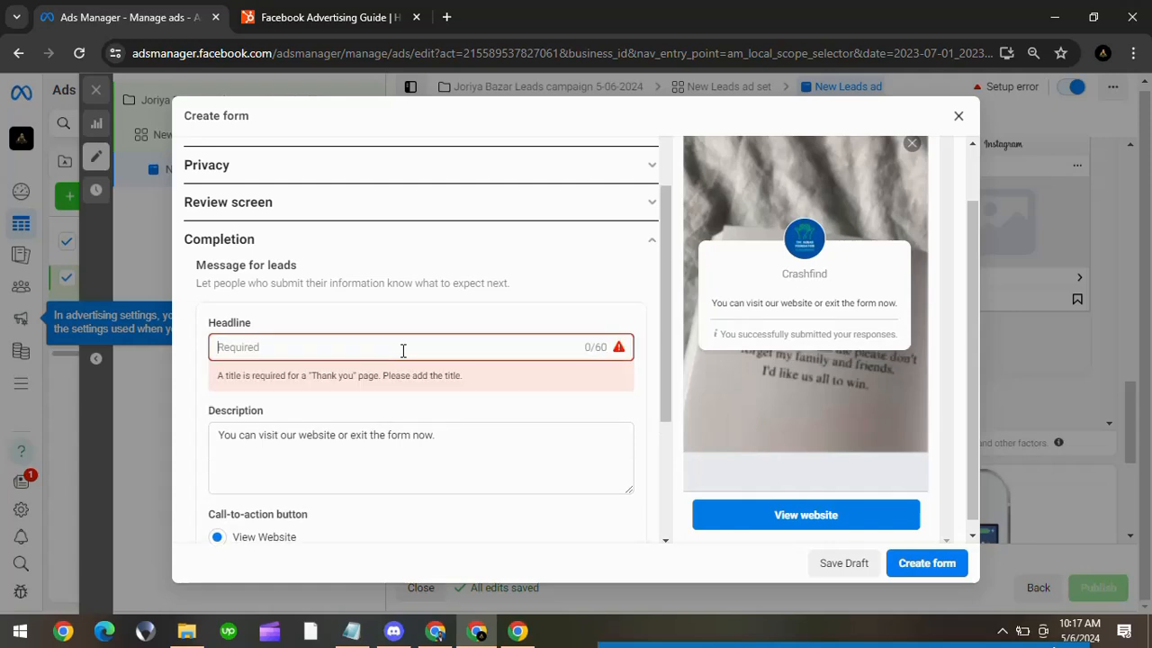
{"action": "type", "text": "Our"}
{"action": "key", "text": "BackSpace"}
{"action": "key", "text": "BackSpace"}
{"action": "key", "text": "BackSpace"}
{"action": "type", "text": "Thank You "}
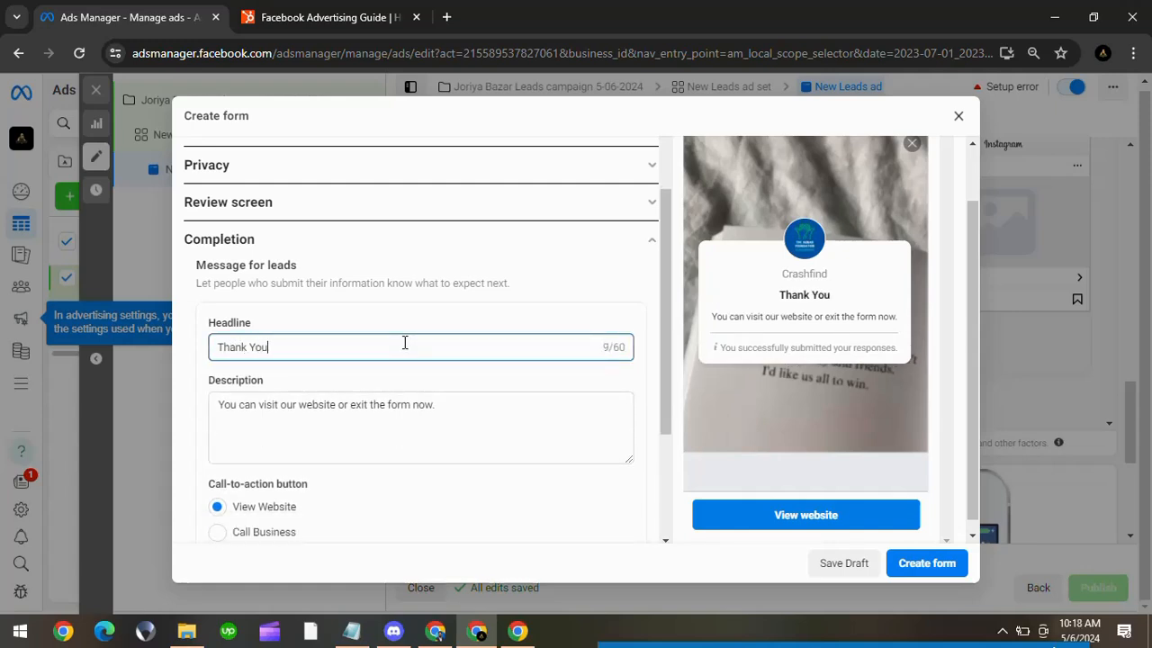
{"action": "type", "text": "Our"}
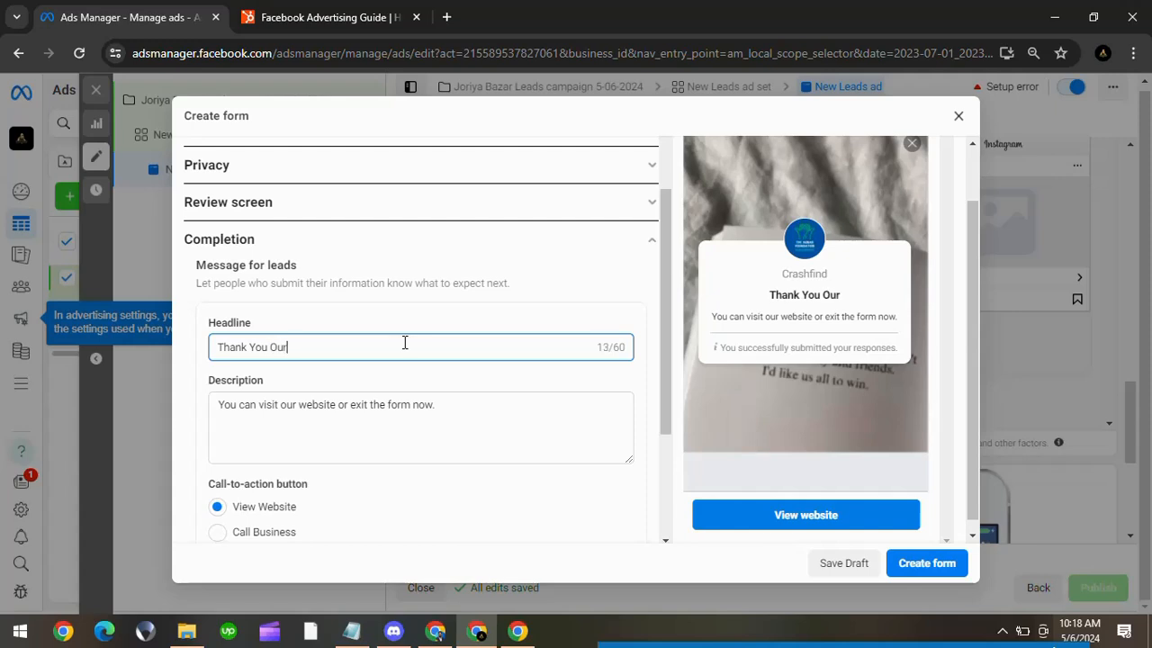
{"action": "type", "text": " Repres"}
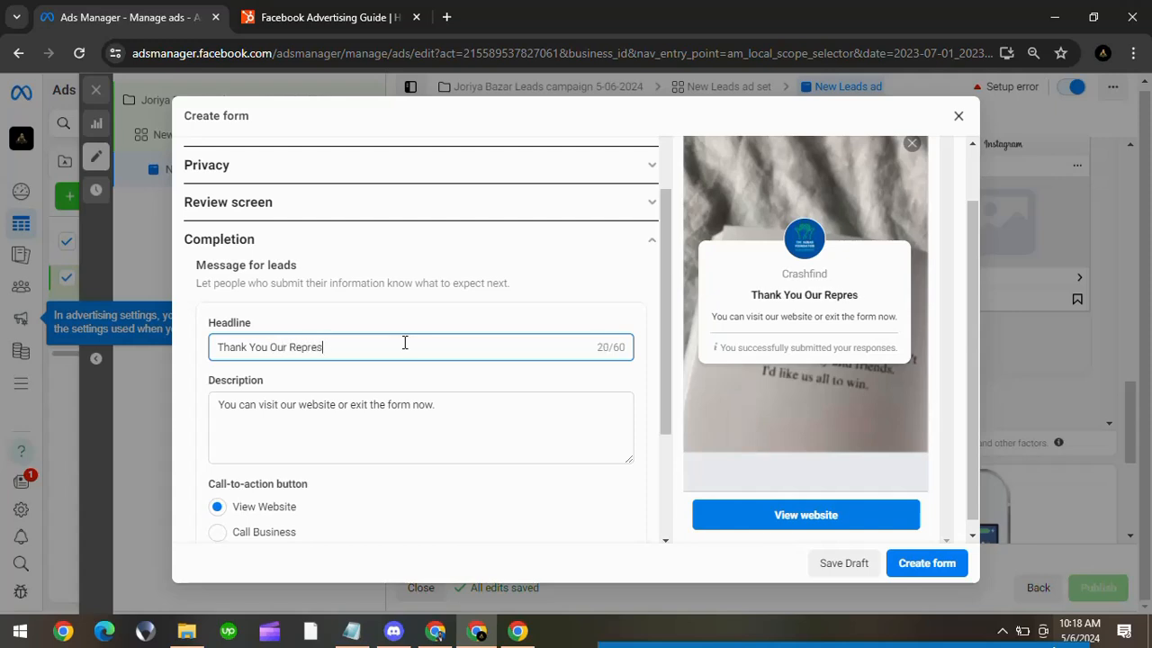
{"action": "type", "text": "entat"}
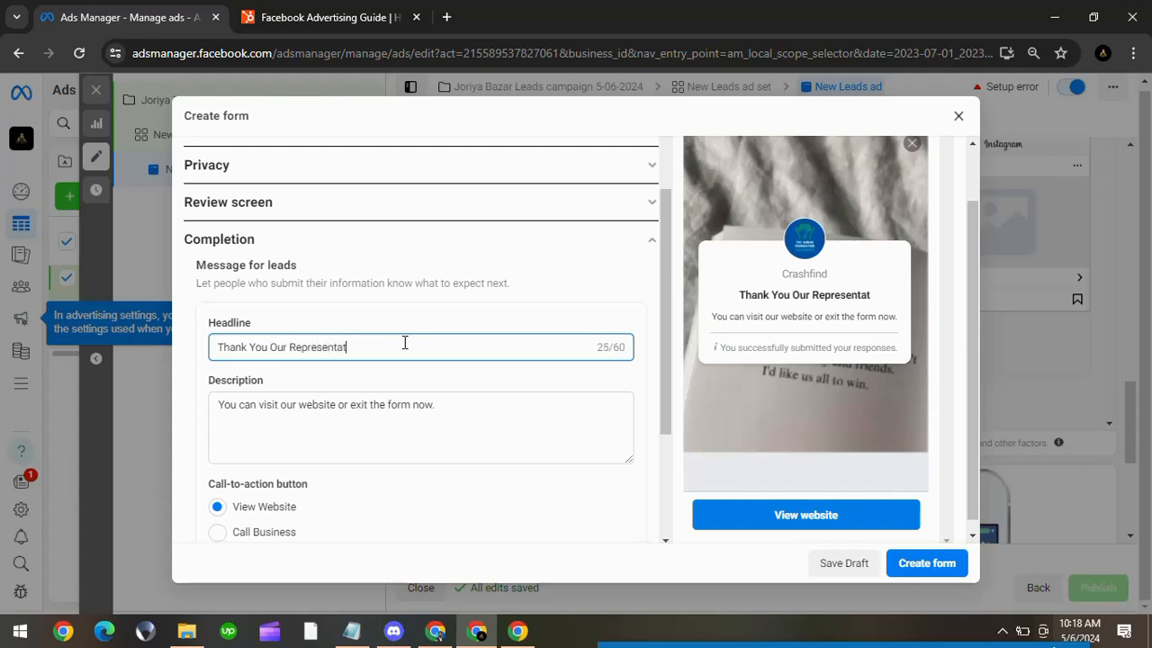
{"action": "type", "text": "ive conta"}
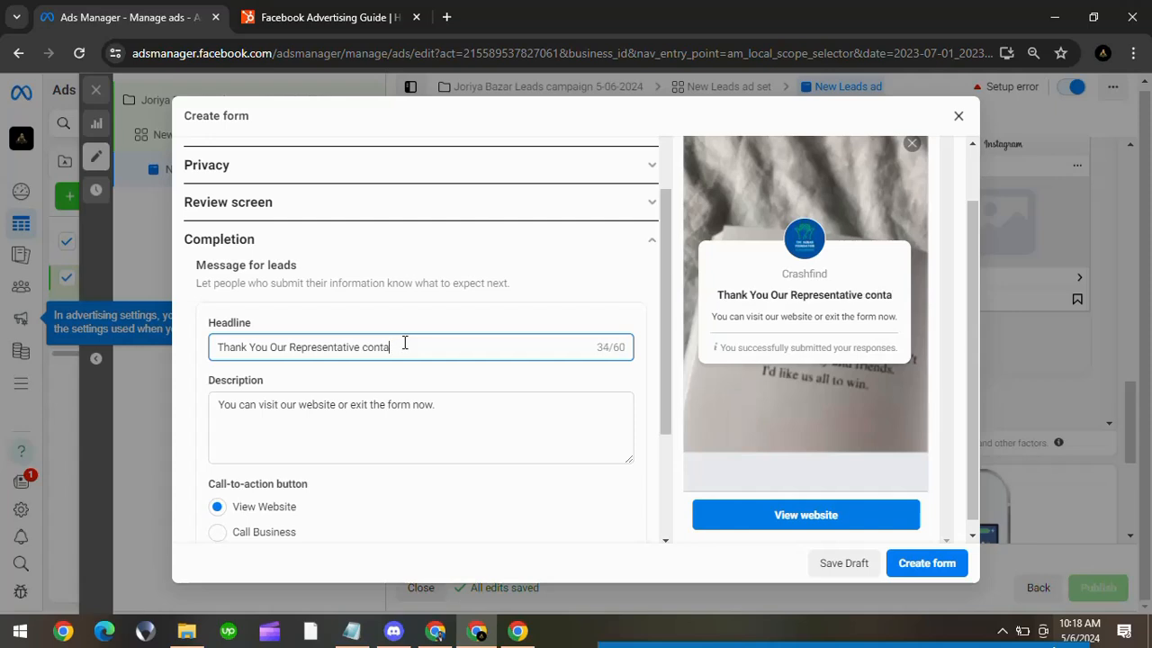
{"action": "key", "text": "BackSpace"}
{"action": "key", "text": "BackSpace"}
{"action": "key", "text": "BackSpace"}
{"action": "key", "text": "BackSpace"}
{"action": "type", "text": "o"}
{"action": "key", "text": "BackSpace"}
{"action": "key", "text": "BackSpace"}
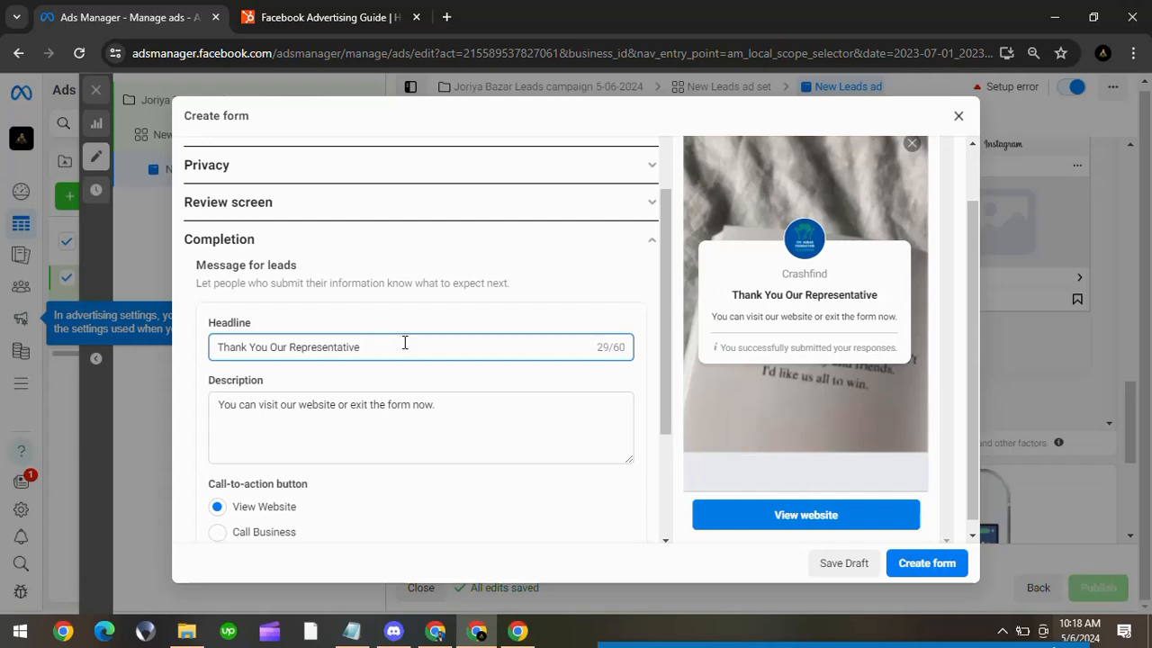
{"action": "type", "text": "Will ca"}
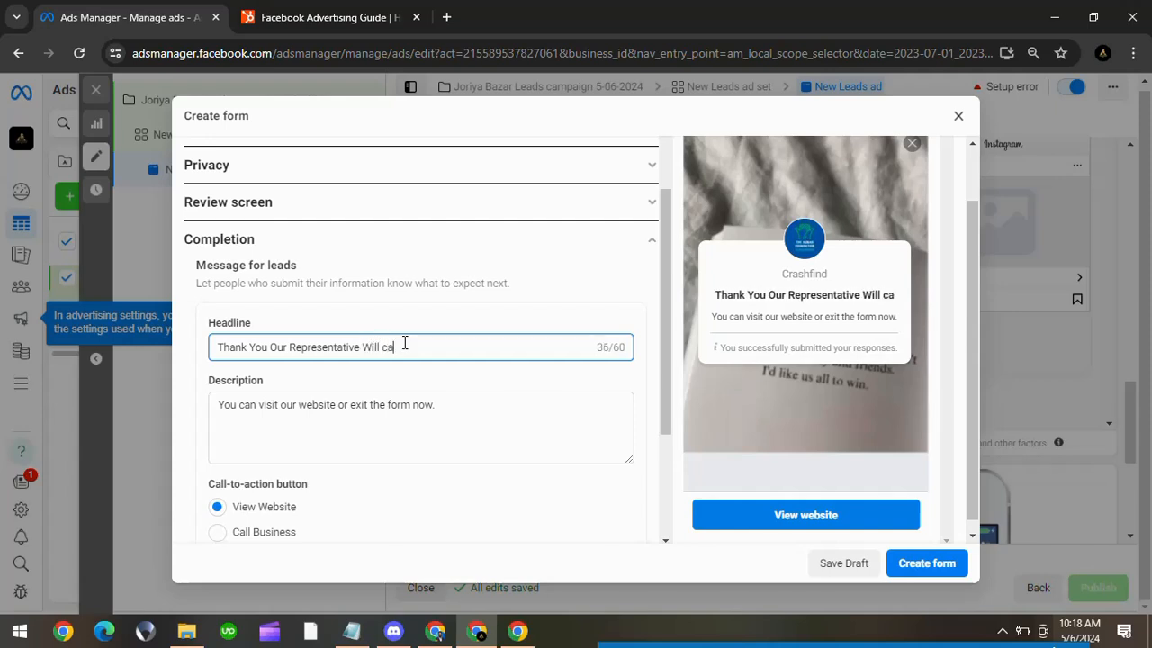
{"action": "key", "text": "BackSpace"}
{"action": "key", "text": "BackSpace"}
{"action": "type", "text": "C"}
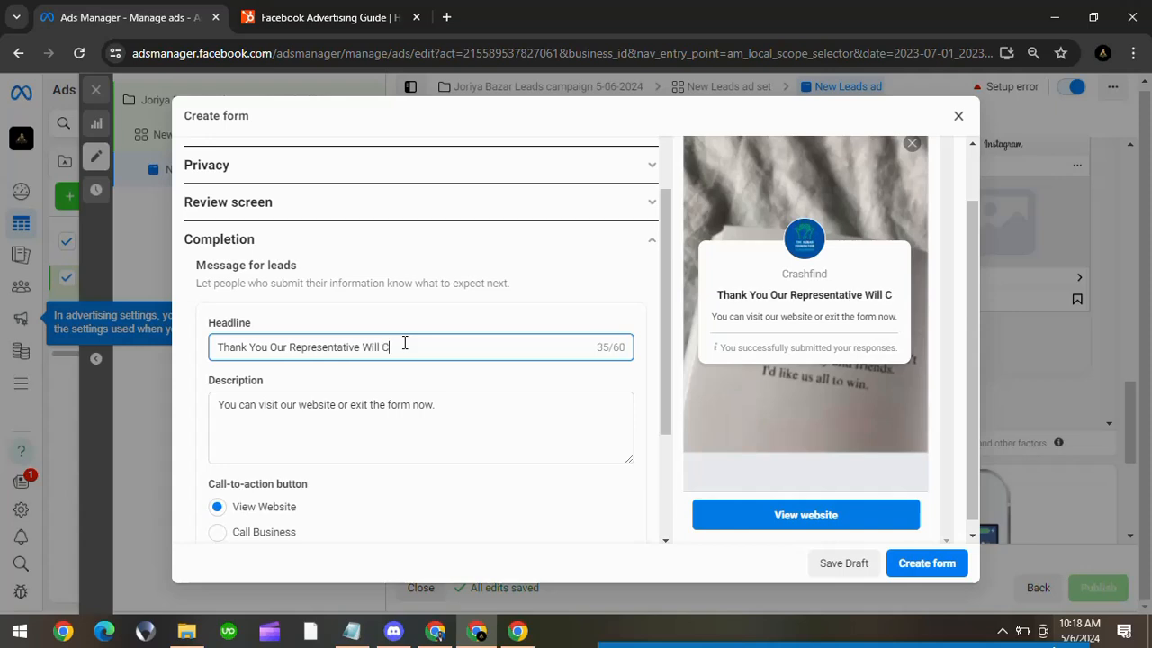
{"action": "type", "text": "all you ASAP"}
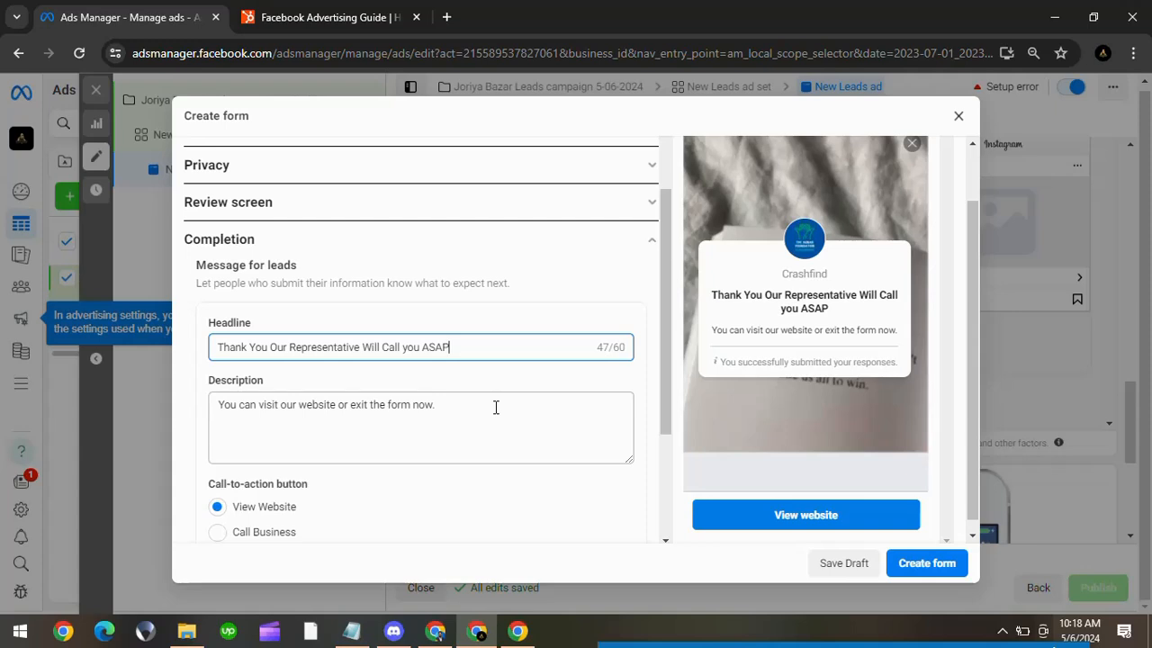
Step: Select the description text and try Call Business as the completion message's call-to-action button
{"action": "left_click", "coordinate": [347, 405]}
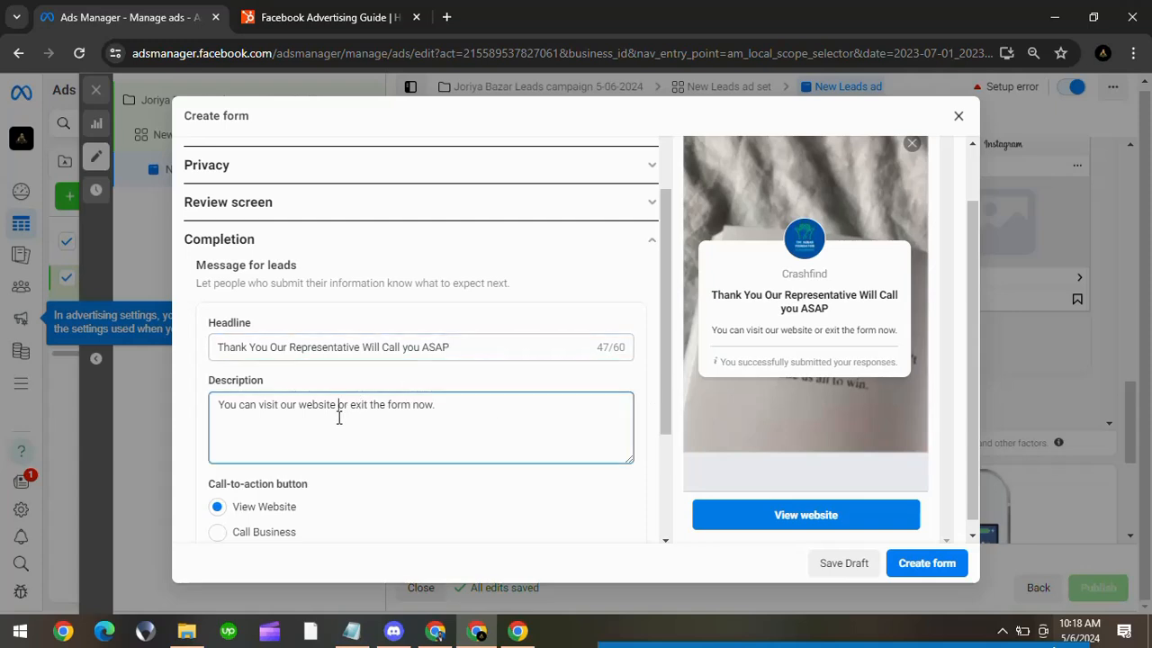
{"action": "key", "text": "ctrl+a"}
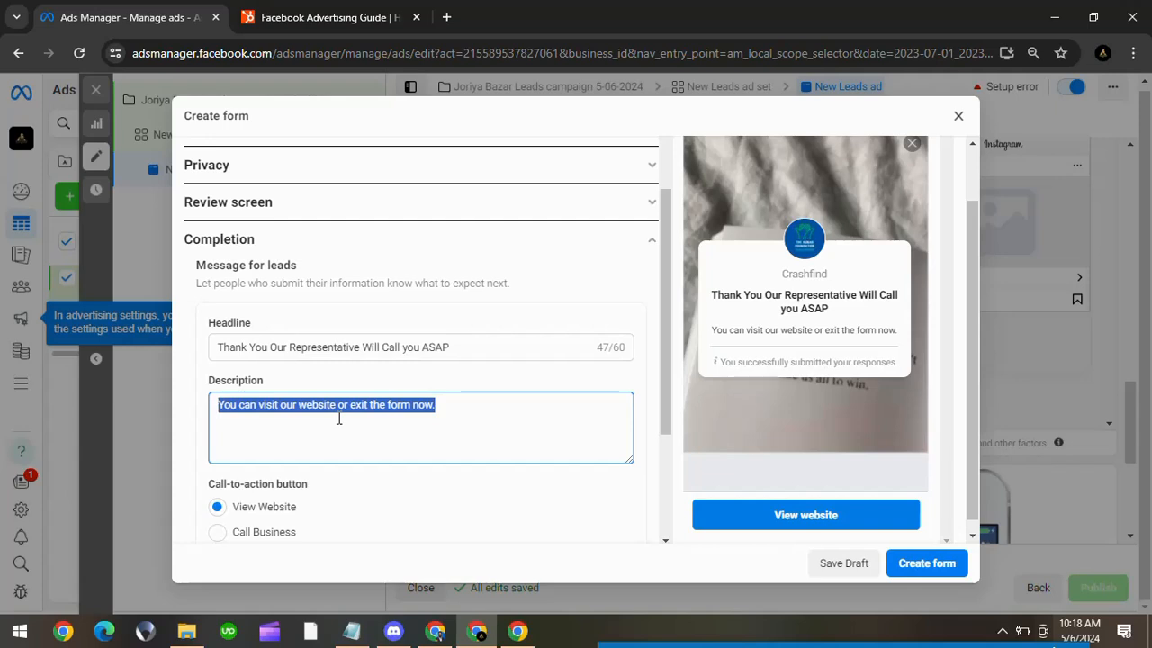
{"action": "scroll", "coordinate": [339, 419], "scroll_direction": "down", "scroll_amount": 2}
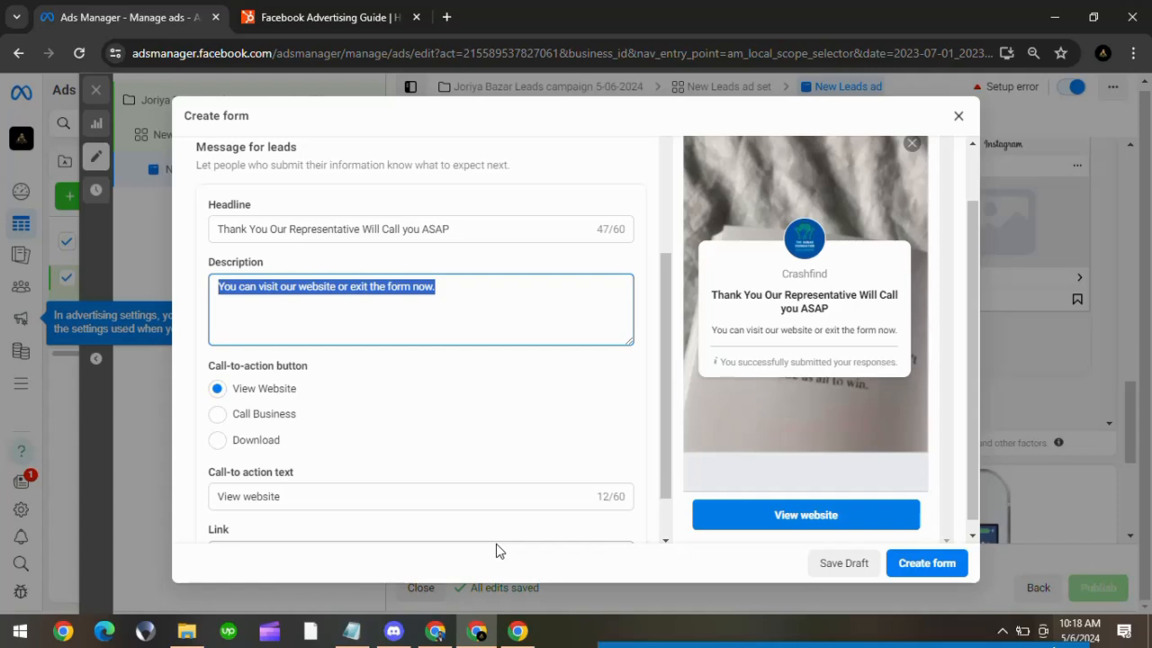
{"action": "left_click", "coordinate": [227, 419]}
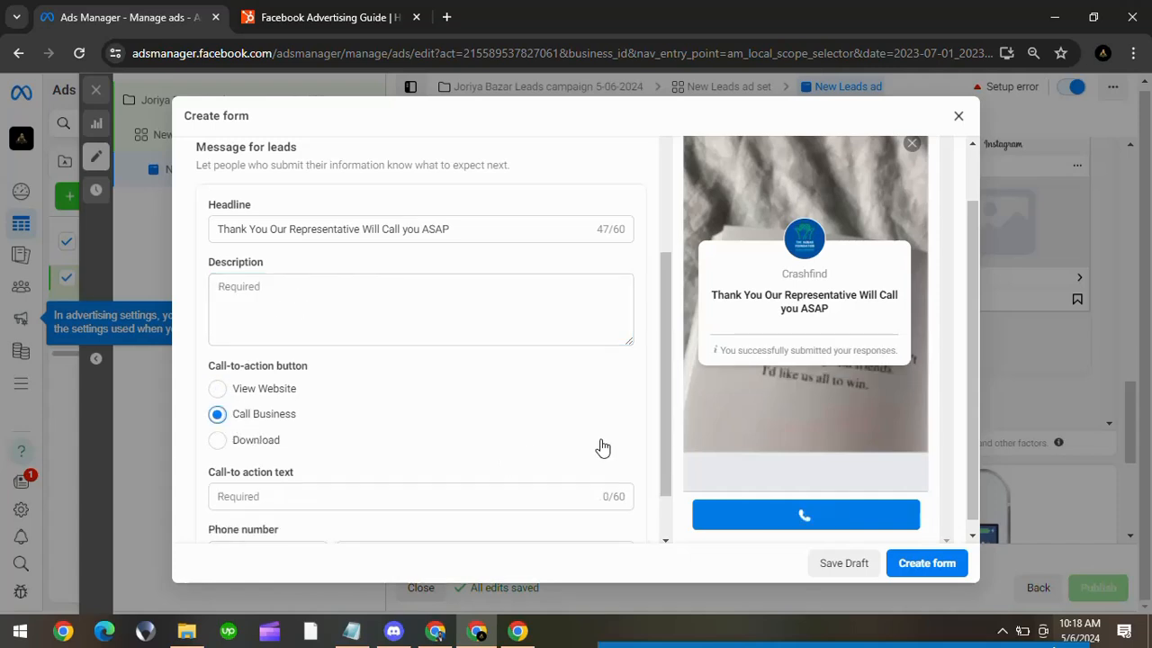
{"action": "scroll", "coordinate": [599, 444], "scroll_direction": "down", "scroll_amount": 1}
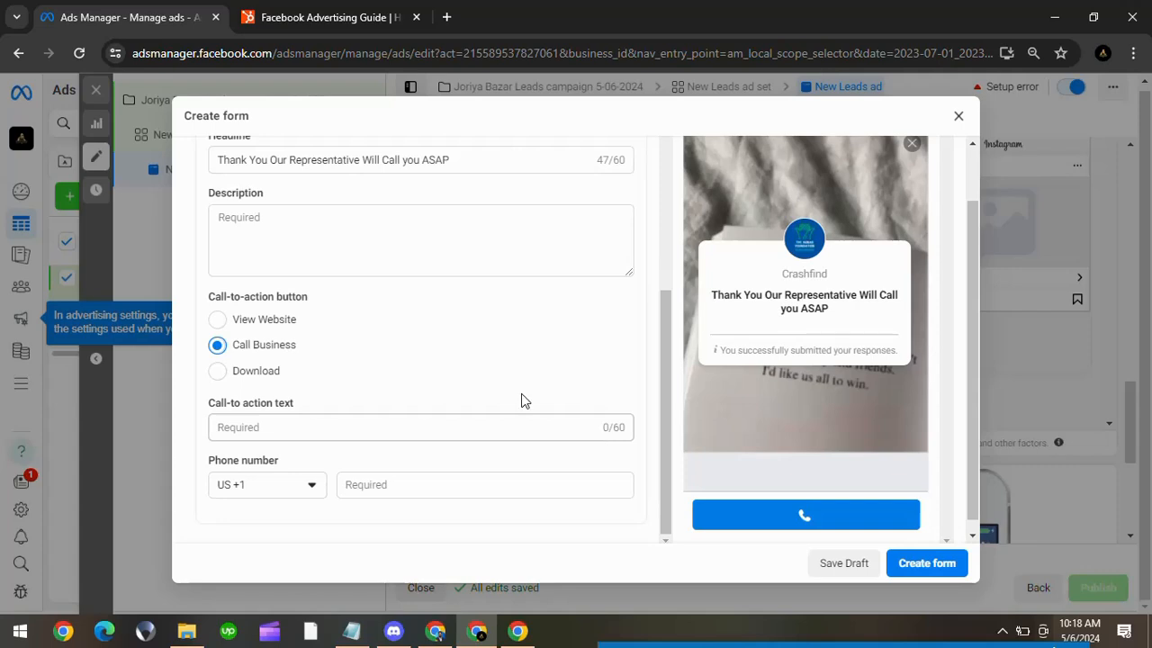
Step: Set the completion message's call-to-action button to Download and check its link and call-to-action text fields
{"action": "left_click", "coordinate": [246, 378]}
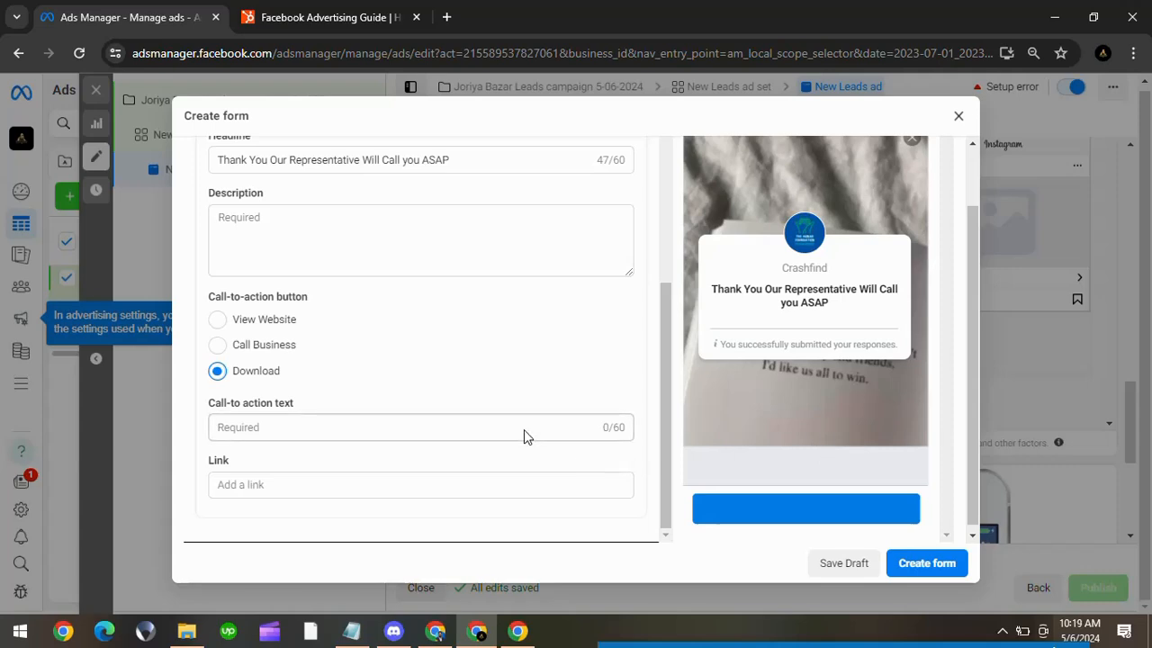
{"action": "left_click", "coordinate": [372, 477]}
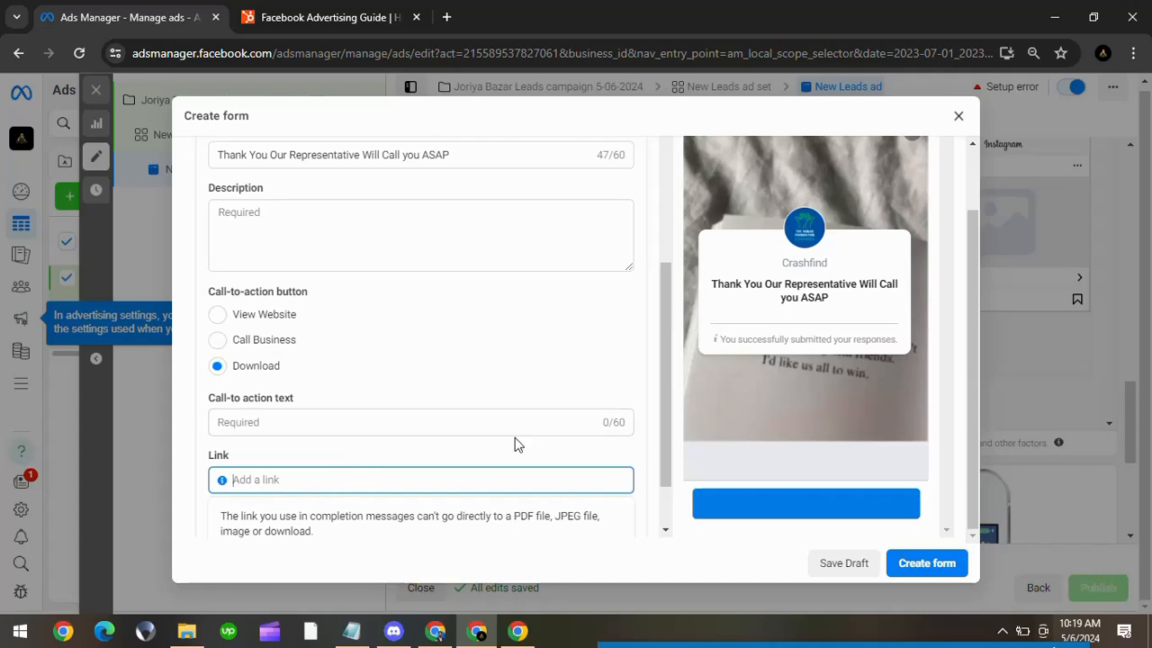
{"action": "scroll", "coordinate": [517, 442], "scroll_direction": "down", "scroll_amount": 1}
{"action": "left_click", "coordinate": [433, 350]}
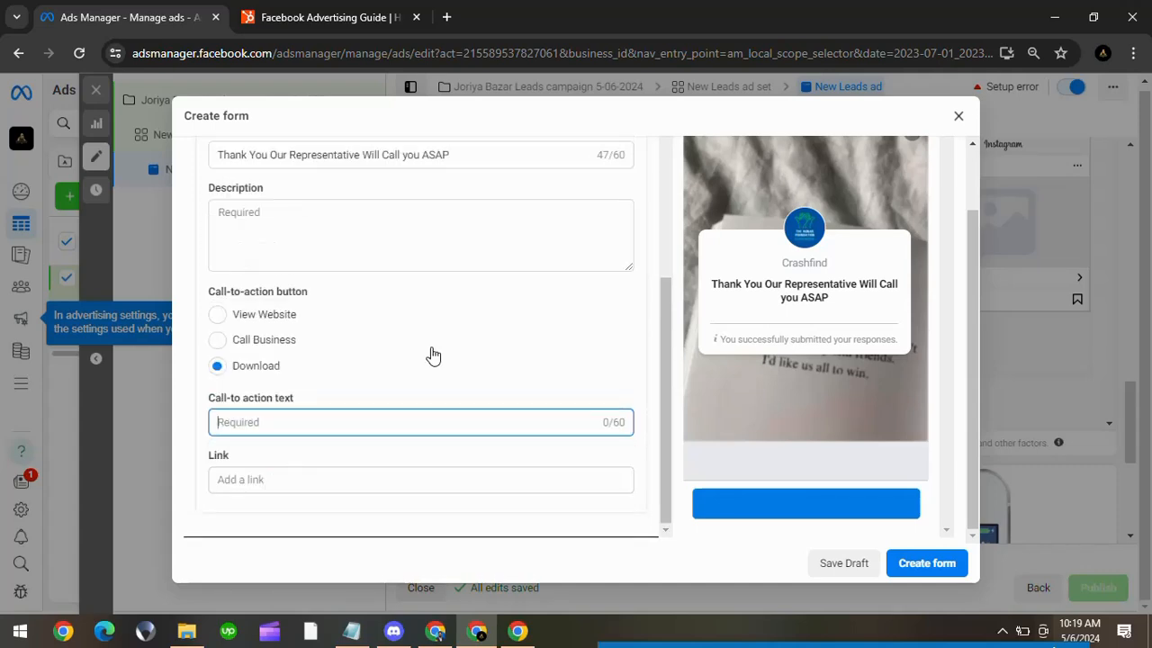
Step: Enter "Download Our Project Detail" as the completion message's call-to-action text
{"action": "type", "text": "F"}
{"action": "key", "text": "BackSpace"}
{"action": "type", "text": "Dowloa"}
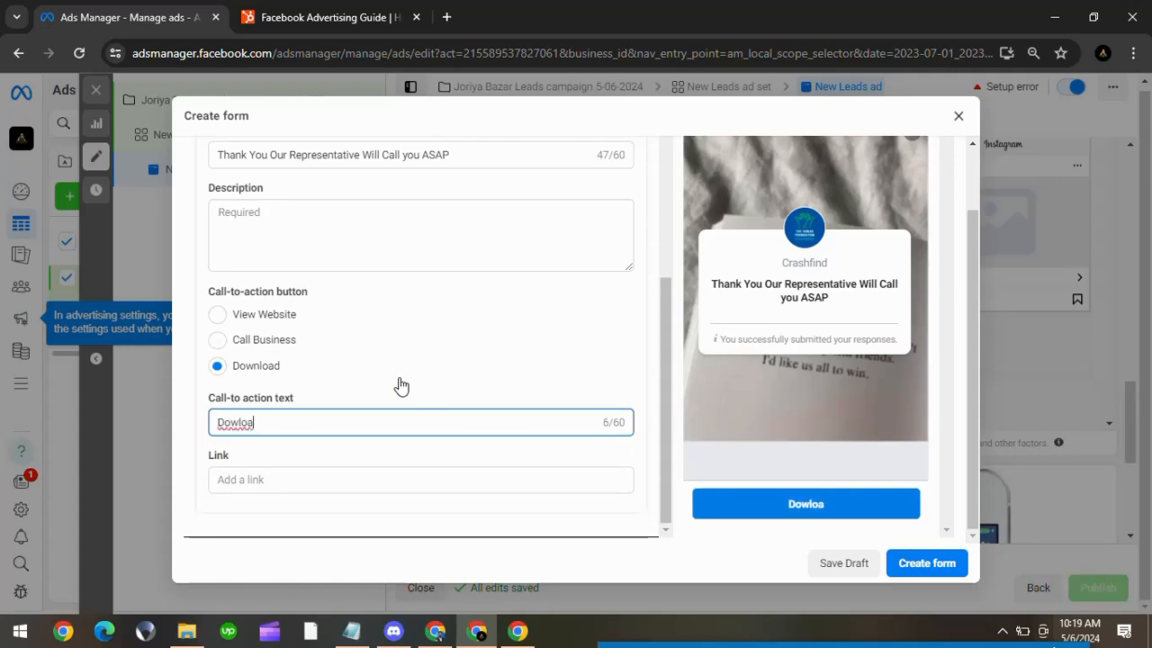
{"action": "type", "text": "d"}
{"action": "key", "text": "BackSpace"}
{"action": "key", "text": "BackSpace"}
{"action": "key", "text": "BackSpace"}
{"action": "key", "text": "BackSpace"}
{"action": "type", "text": "nload o"}
{"action": "key", "text": "BackSpace"}
{"action": "type", "text": "Our Projec"}
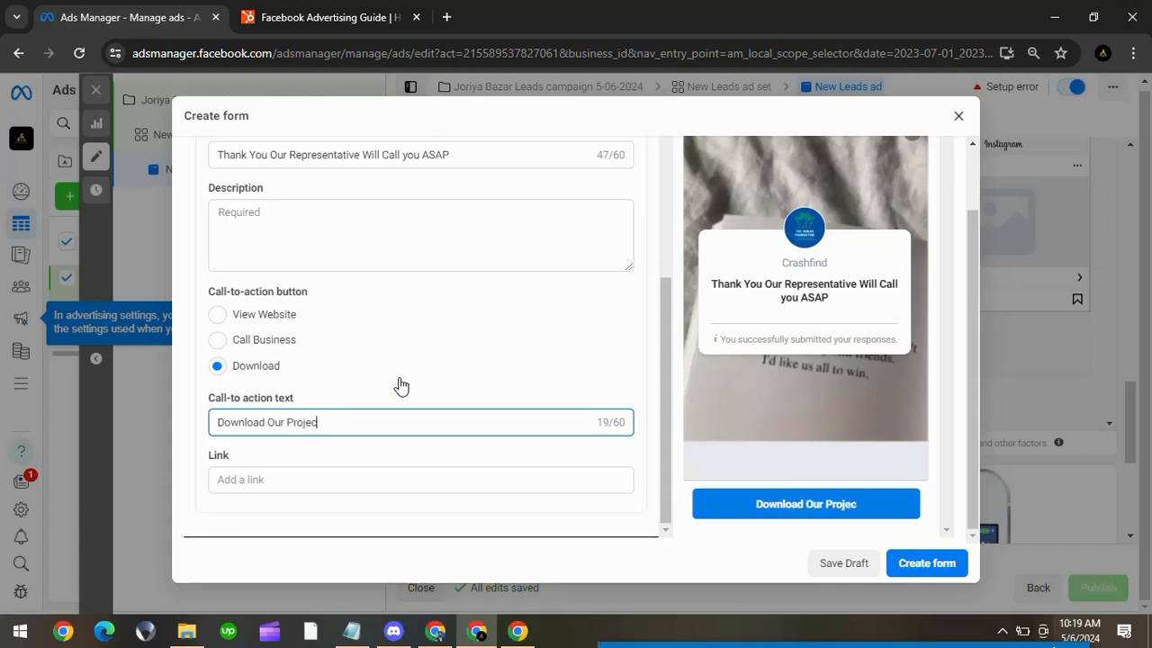
{"action": "type", "text": "t Detail"}
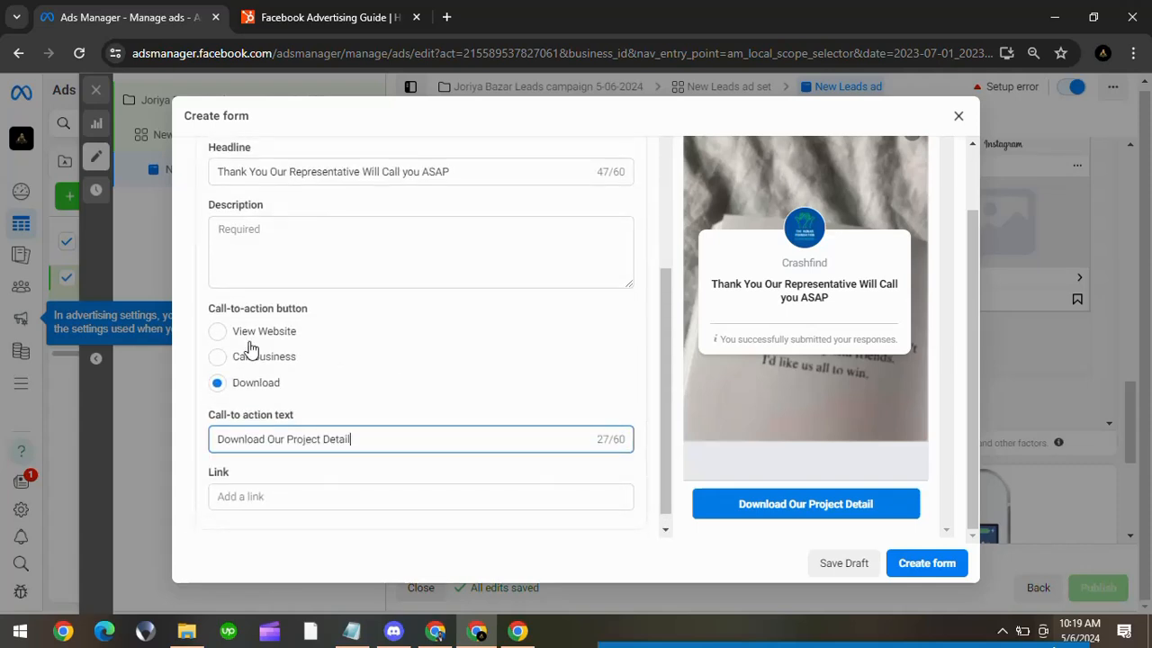
Step: Set the call-to-action button to View Website and replace its call-to-action text with "Visit Our Website"
{"action": "left_click", "coordinate": [218, 333]}
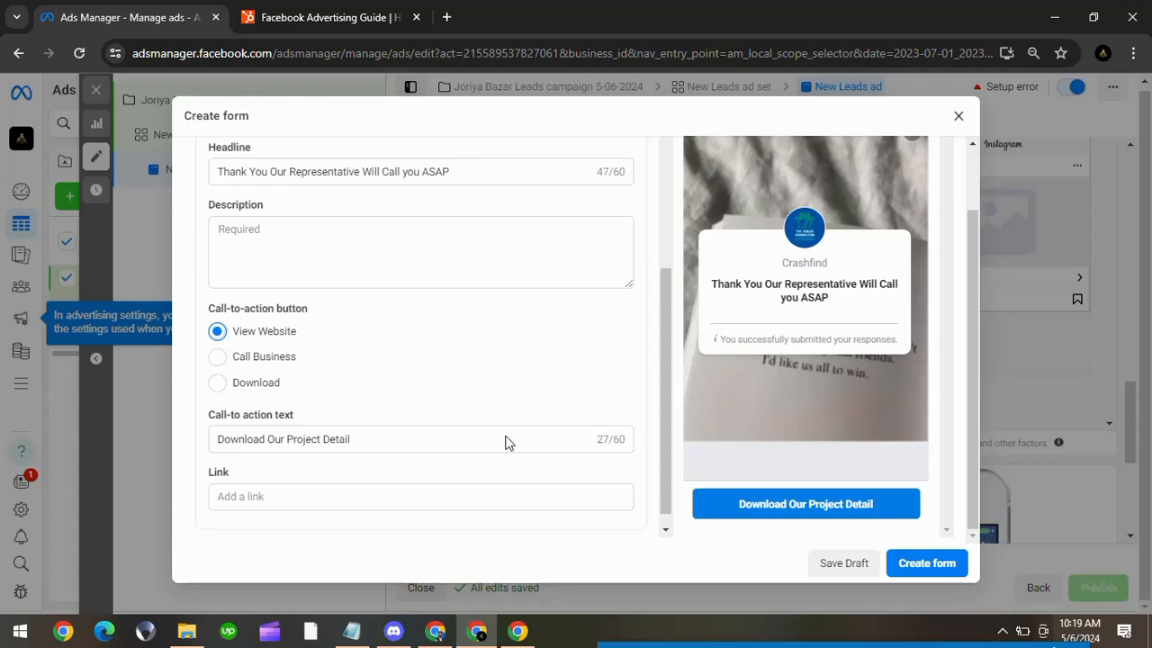
{"action": "triple_click", "coordinate": [378, 445]}
{"action": "key", "text": "BackSpace"}
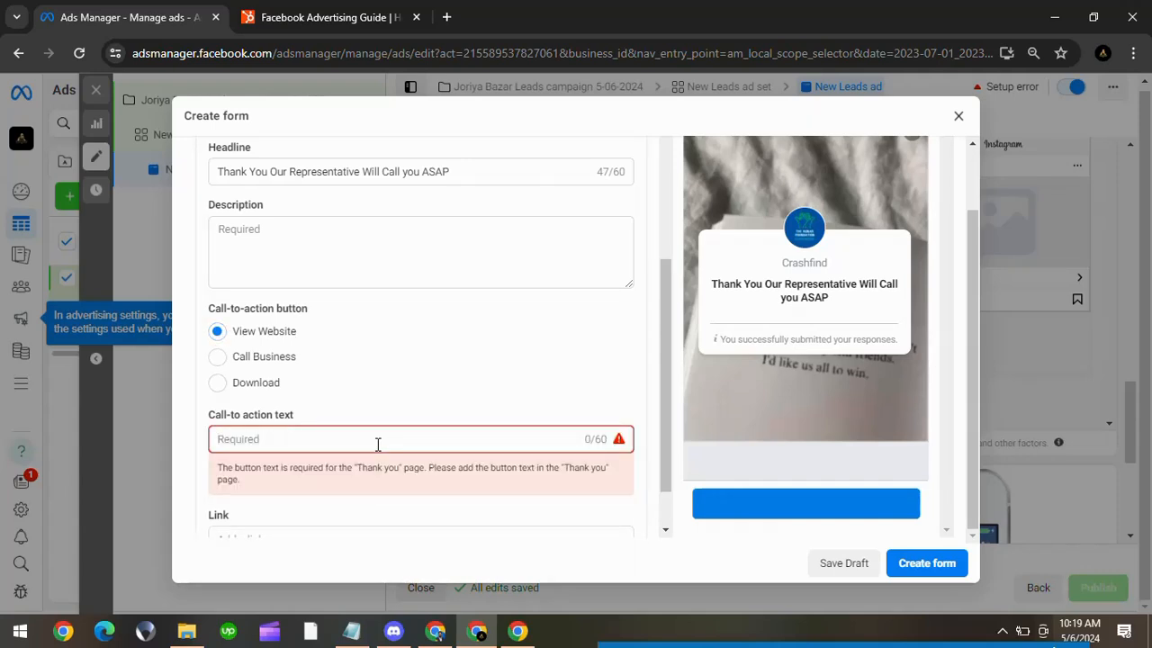
{"action": "type", "text": "Wb"}
{"action": "key", "text": "BackSpace"}
{"action": "key", "text": "BackSpace"}
{"action": "type", "text": "Gi"}
{"action": "key", "text": "BackSpace"}
{"action": "key", "text": "BackSpace"}
{"action": "type", "text": "Vi"}
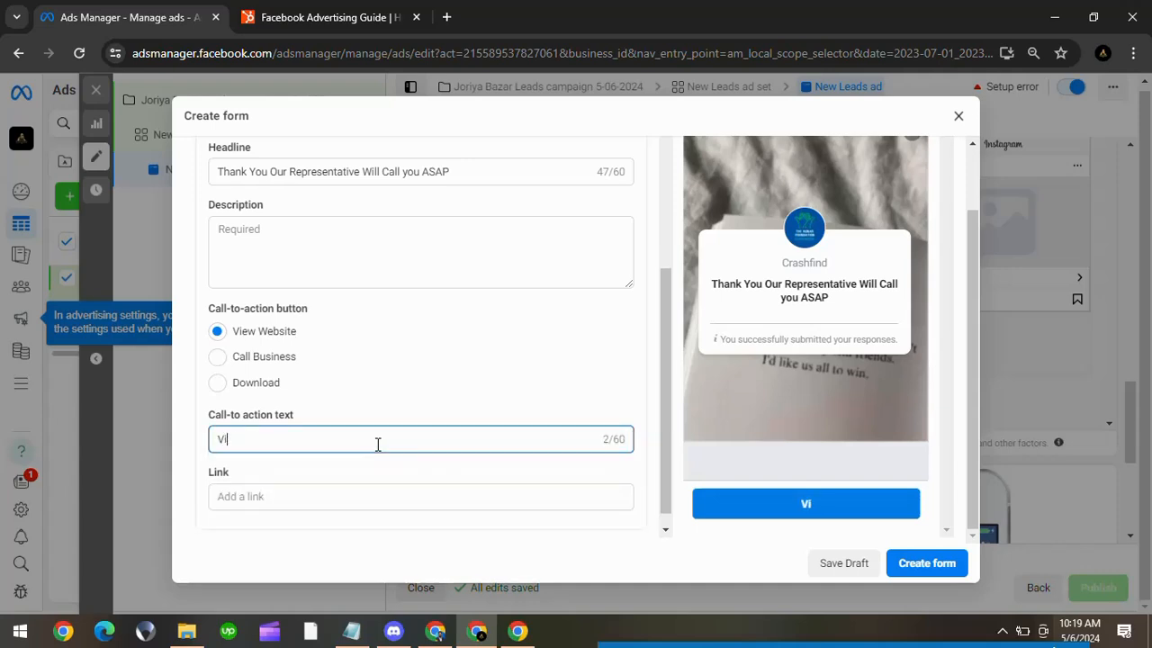
{"action": "type", "text": "sit Our Website"}
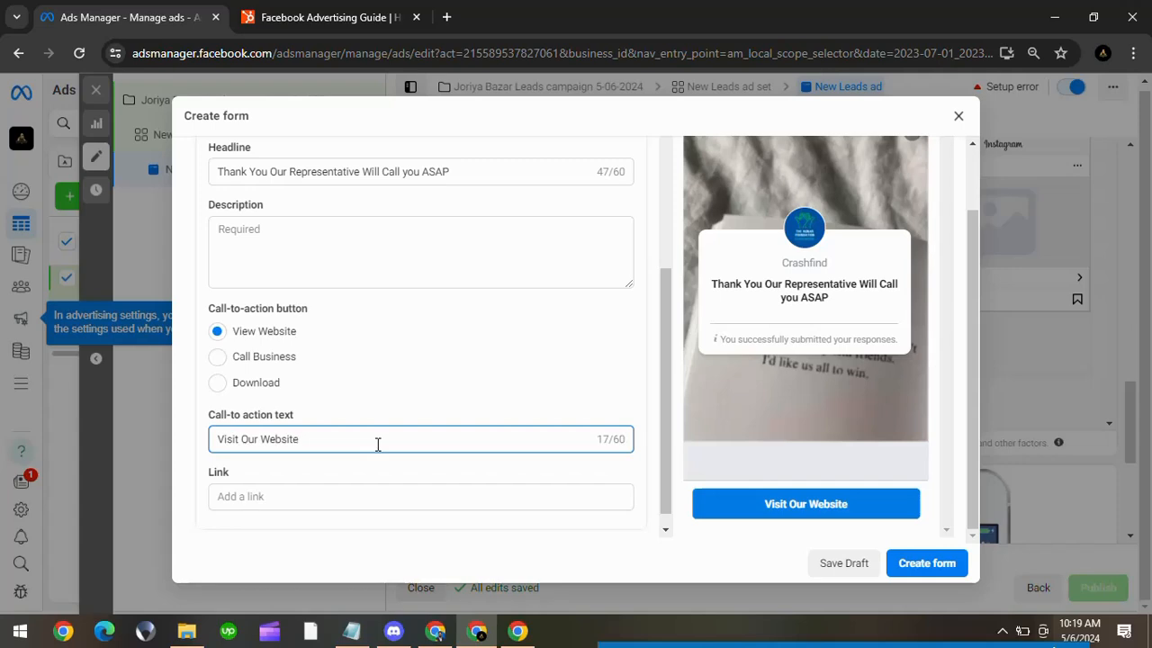
Step: Check the View Website link field's requirements and review the Completion section of the lead form
{"action": "left_click", "coordinate": [285, 496]}
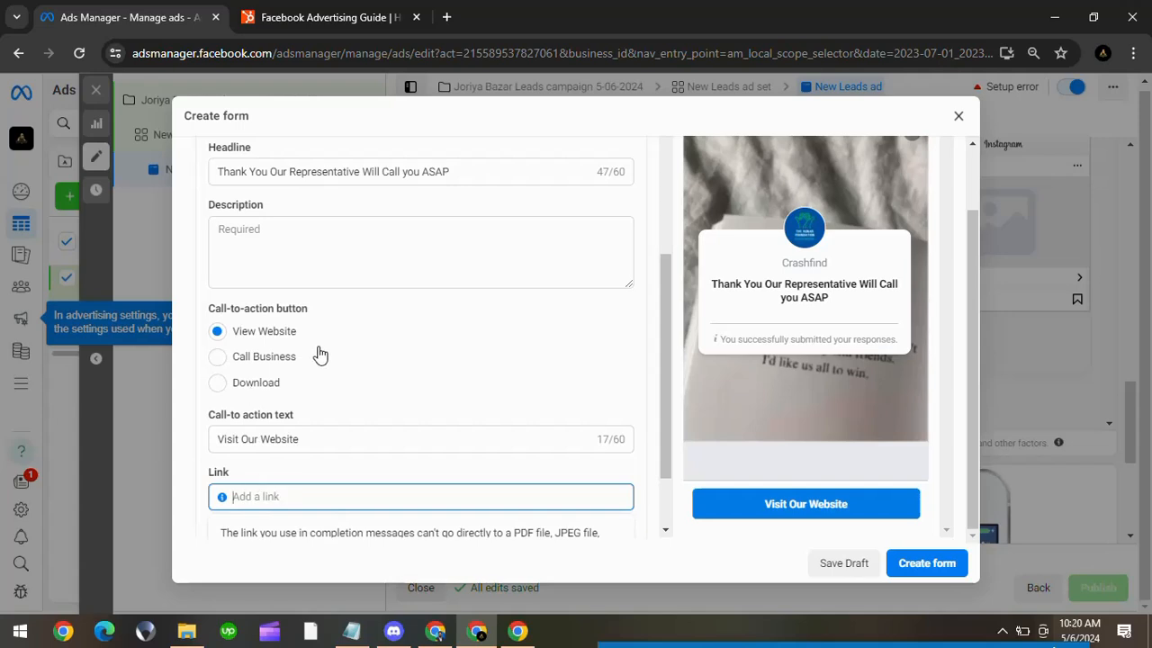
{"action": "scroll", "coordinate": [317, 352], "scroll_direction": "up", "scroll_amount": 4}
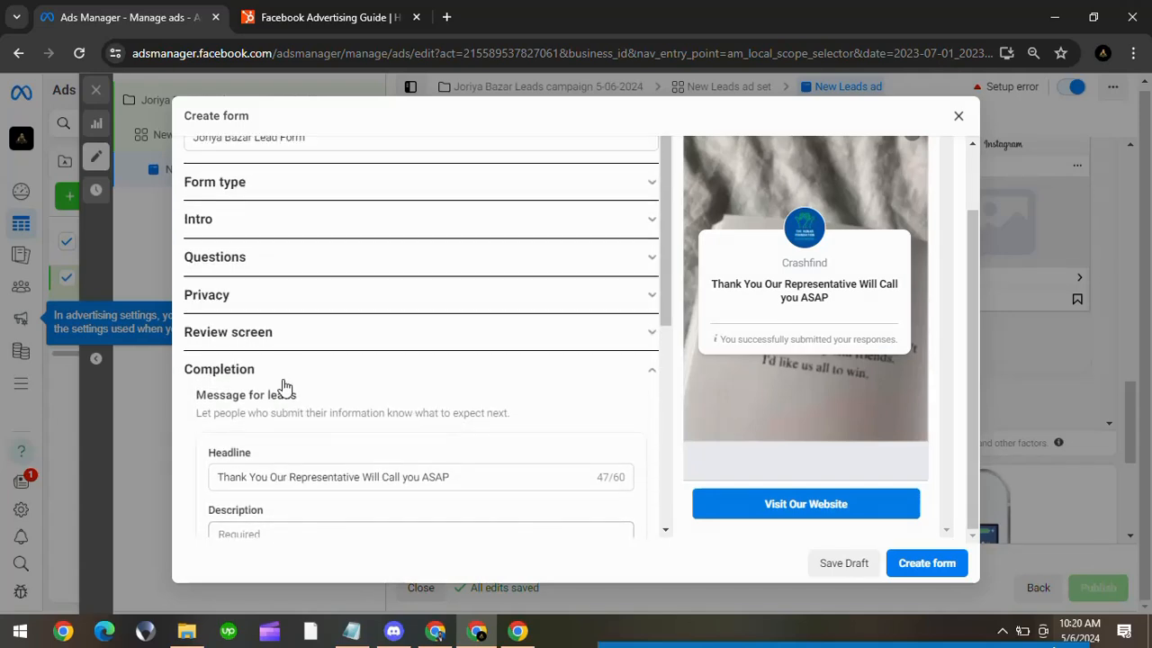
{"action": "scroll", "coordinate": [283, 383], "scroll_direction": "down", "scroll_amount": 5}
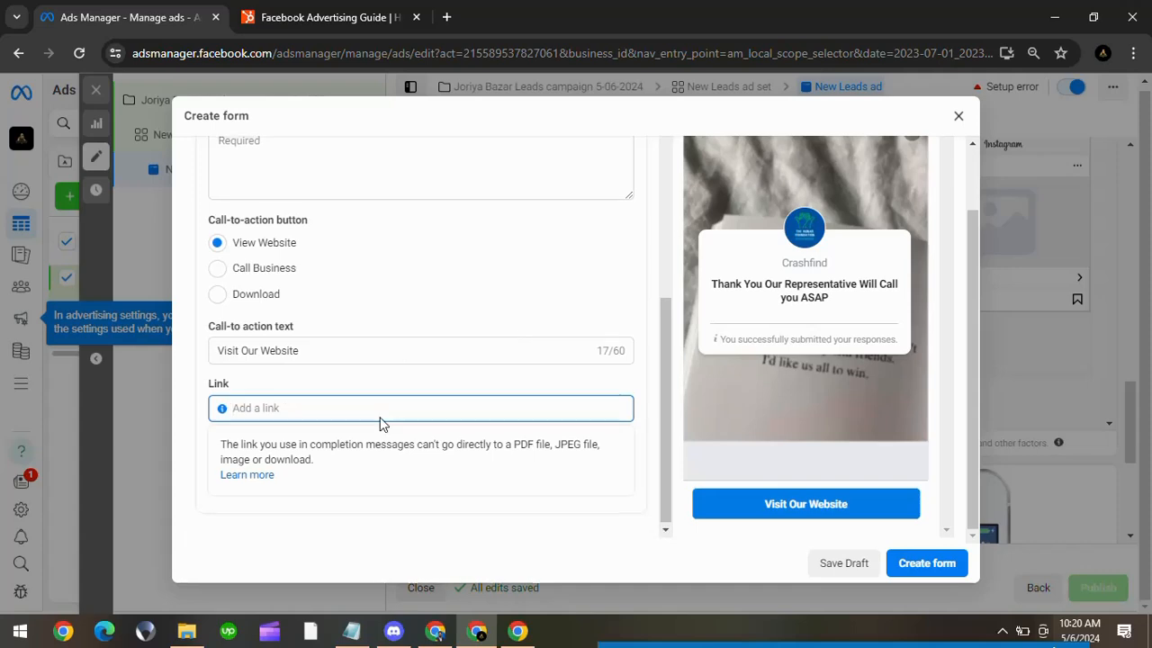
{"action": "scroll", "coordinate": [380, 423], "scroll_direction": "up", "scroll_amount": 5}
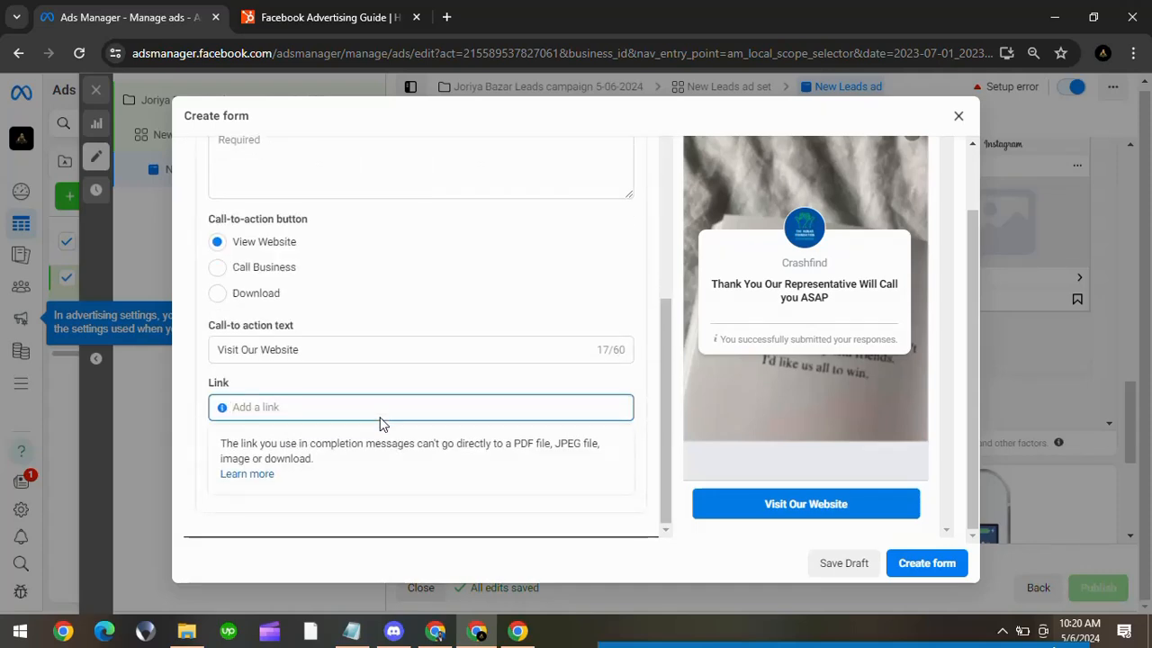
{"action": "left_click", "coordinate": [1003, 631]}
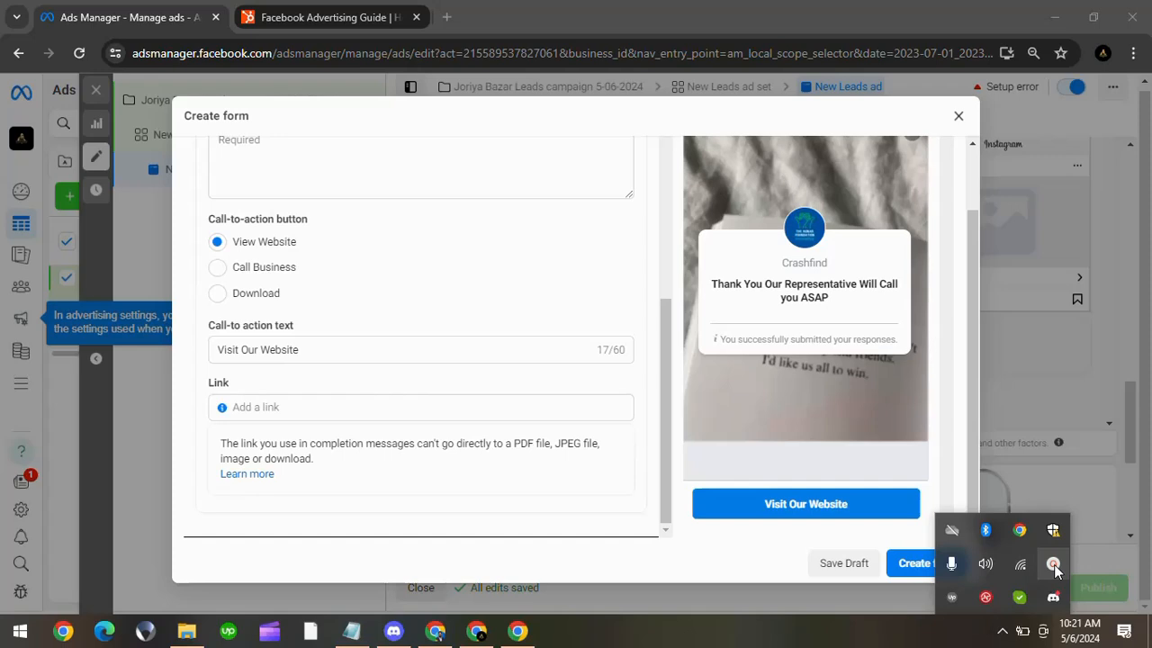
{"action": "left_click", "coordinate": [219, 272]}
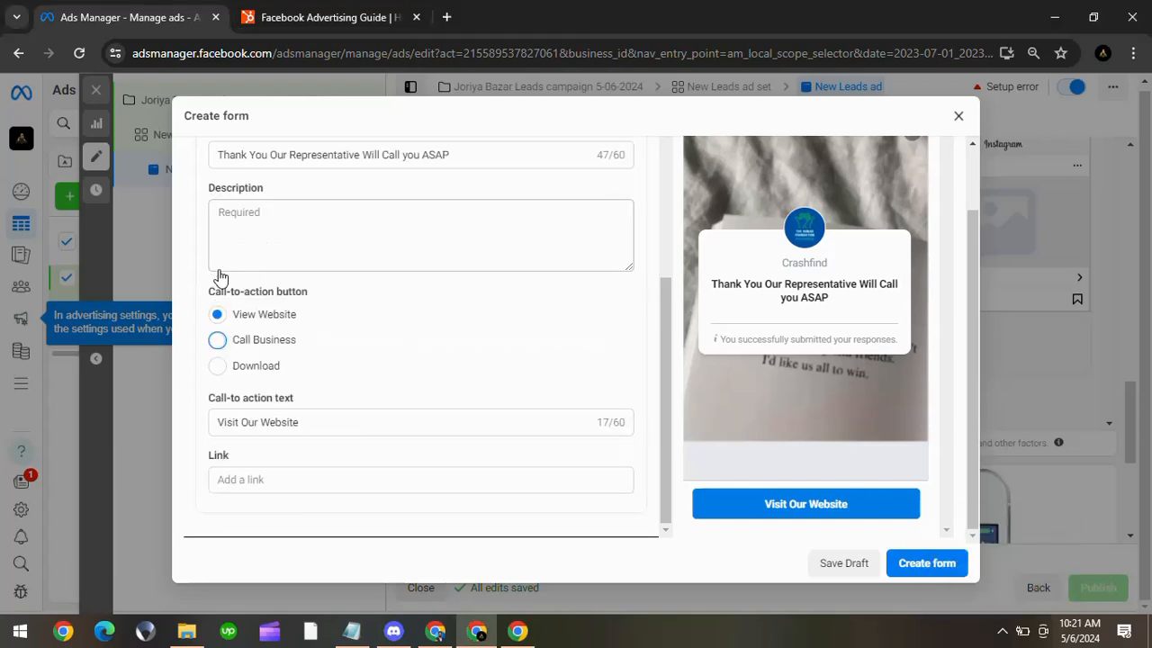
{"action": "left_click", "coordinate": [389, 424]}
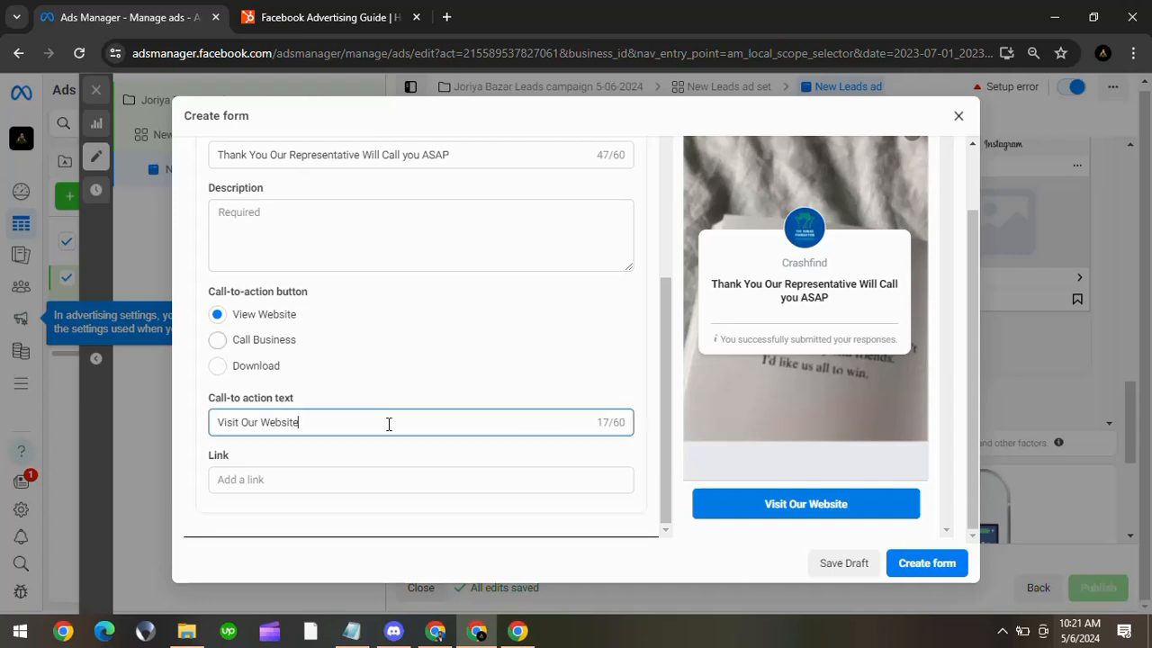
Step: Set the completion message's call-to-action button to Call Business and open the phone number's country code list
{"action": "left_click", "coordinate": [216, 340]}
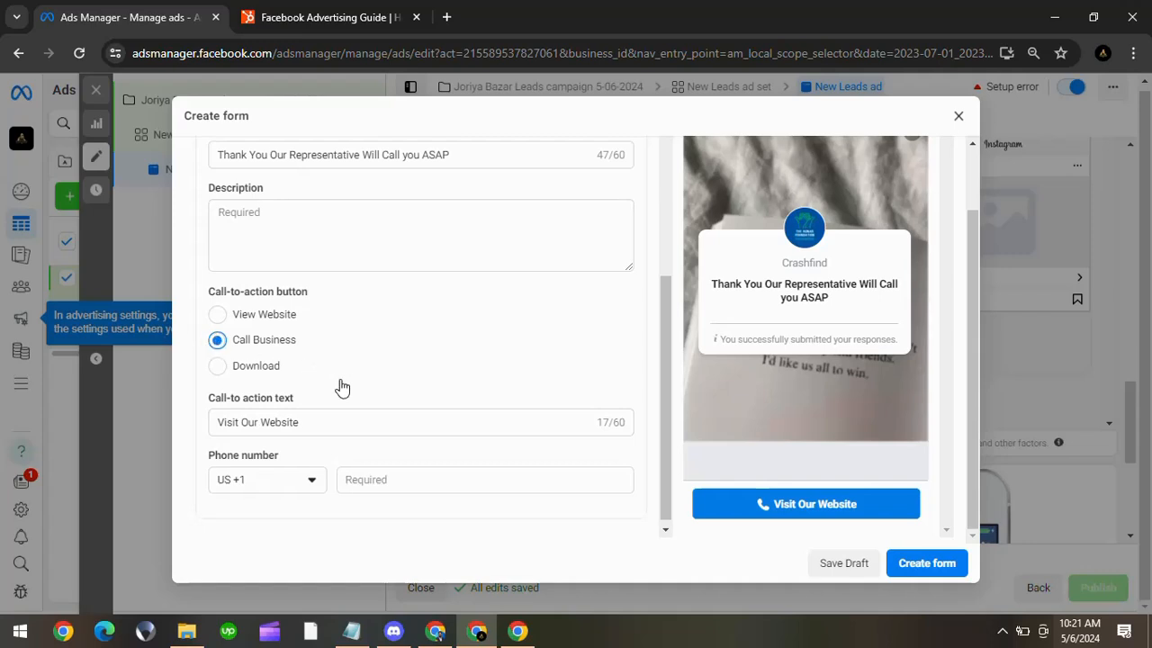
{"action": "scroll", "coordinate": [406, 381], "scroll_direction": "down", "scroll_amount": 1}
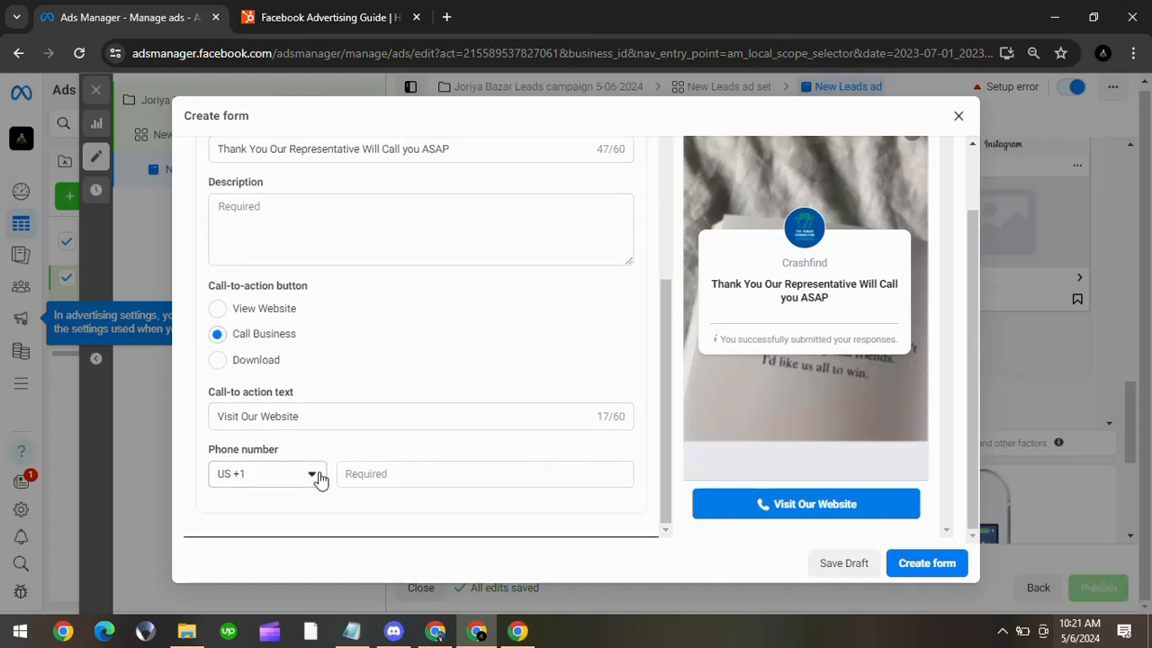
{"action": "left_click", "coordinate": [317, 475]}
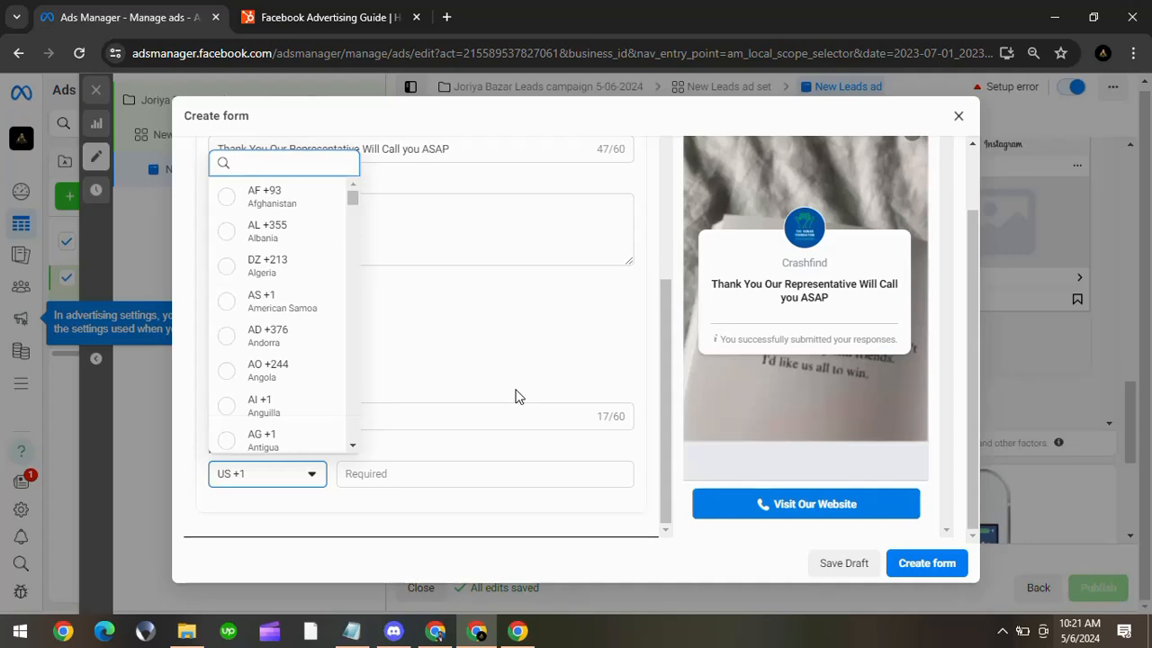
{"action": "left_click", "coordinate": [1003, 631]}
{"action": "left_click", "coordinate": [1055, 554]}
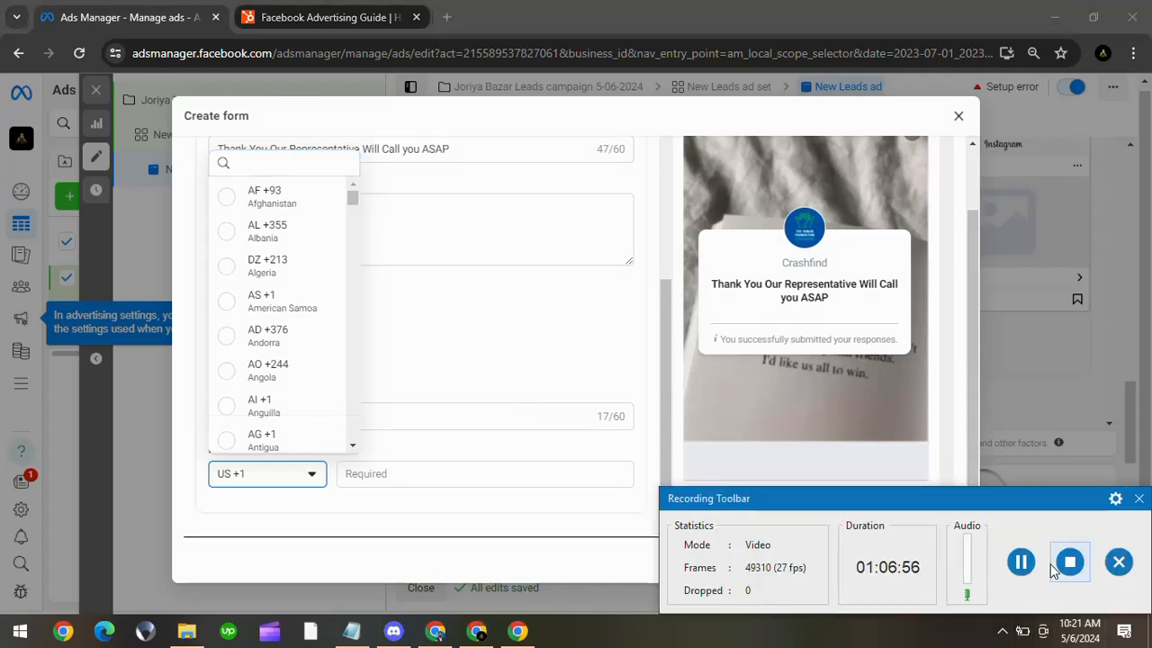